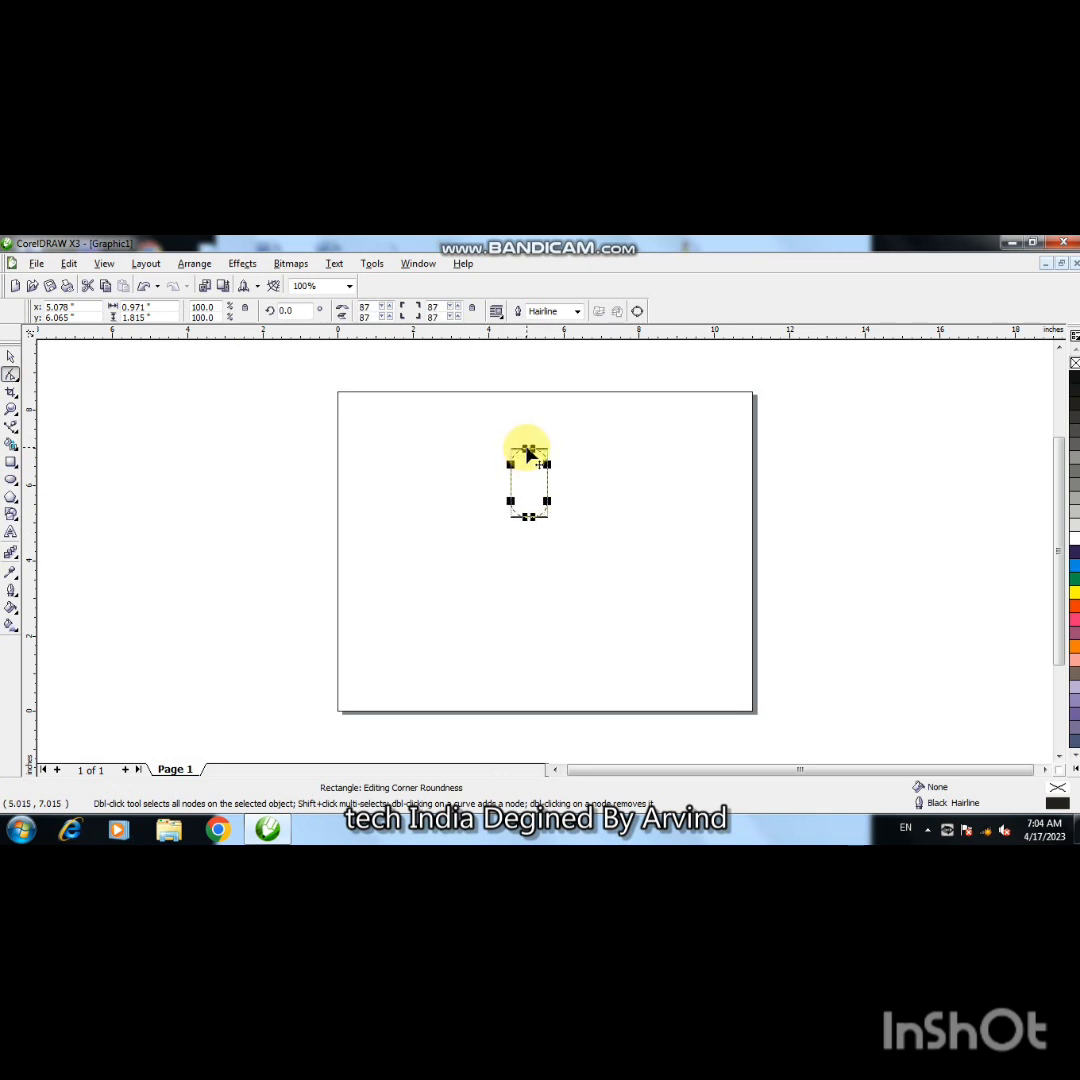
- Create a smaller concentric copy of the rounded rectangle inside it, about 0.72 by 1.34 inches
click(11, 358)
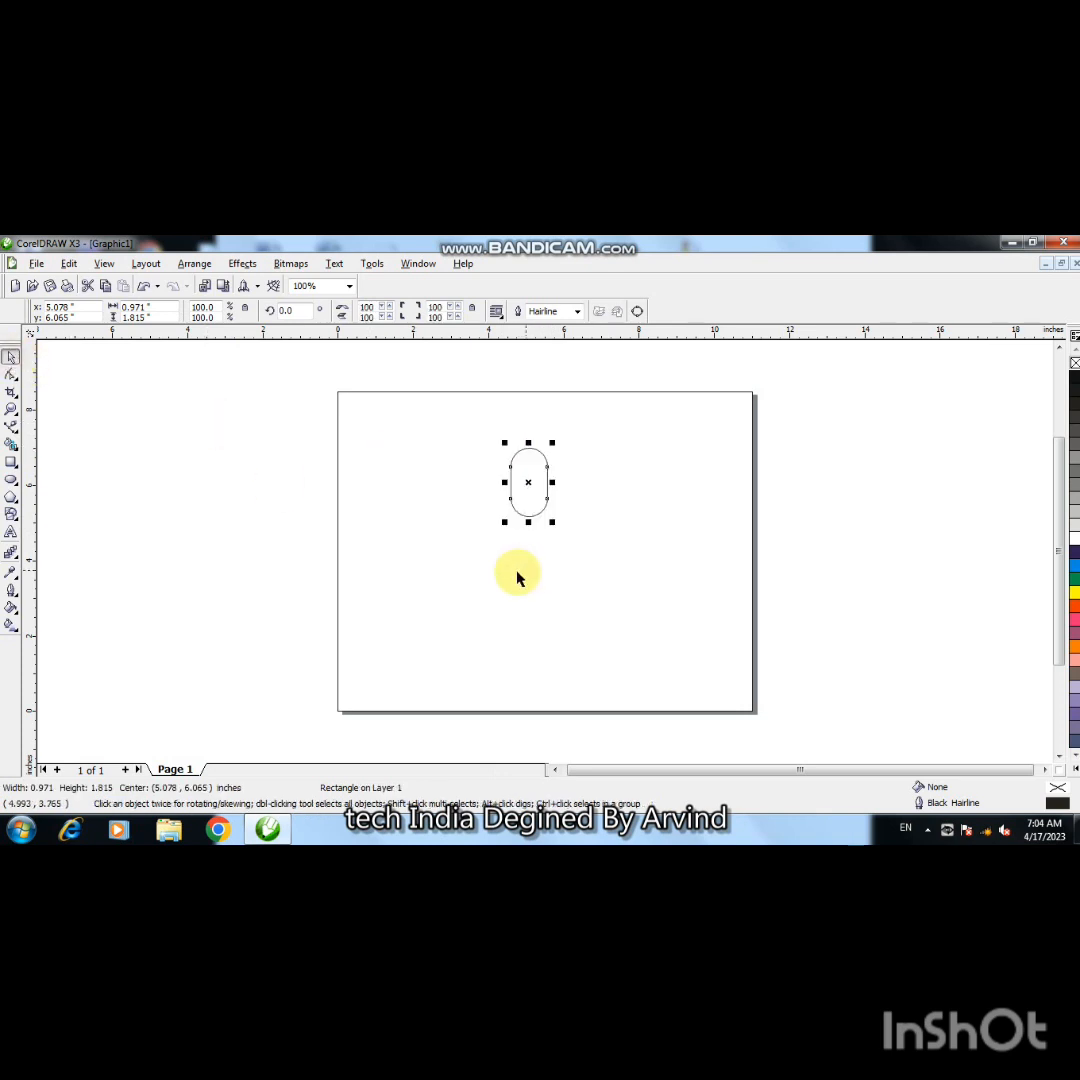
drag(553, 522, 551, 520)
right_click(551, 520)
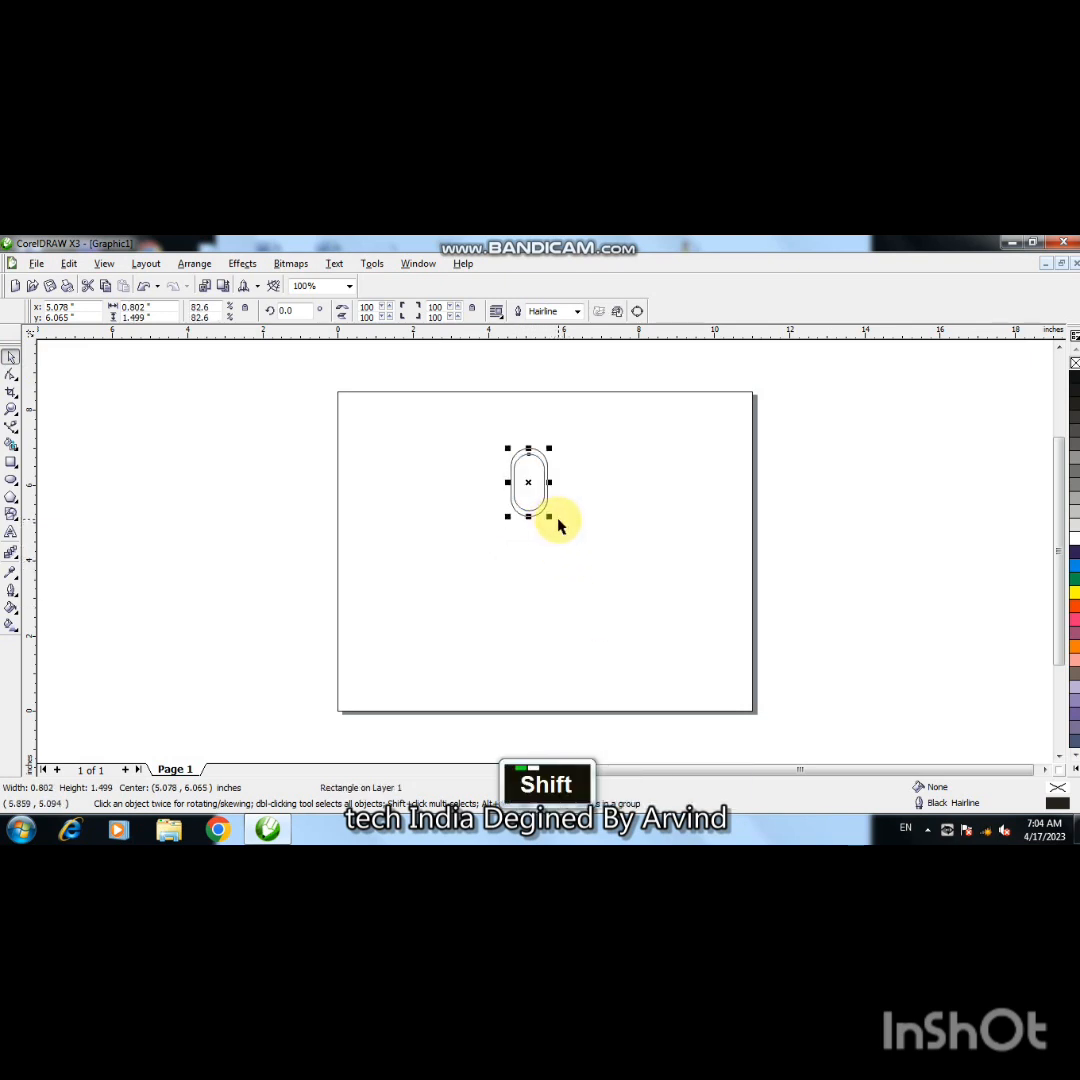
key(F2)
click(528, 475)
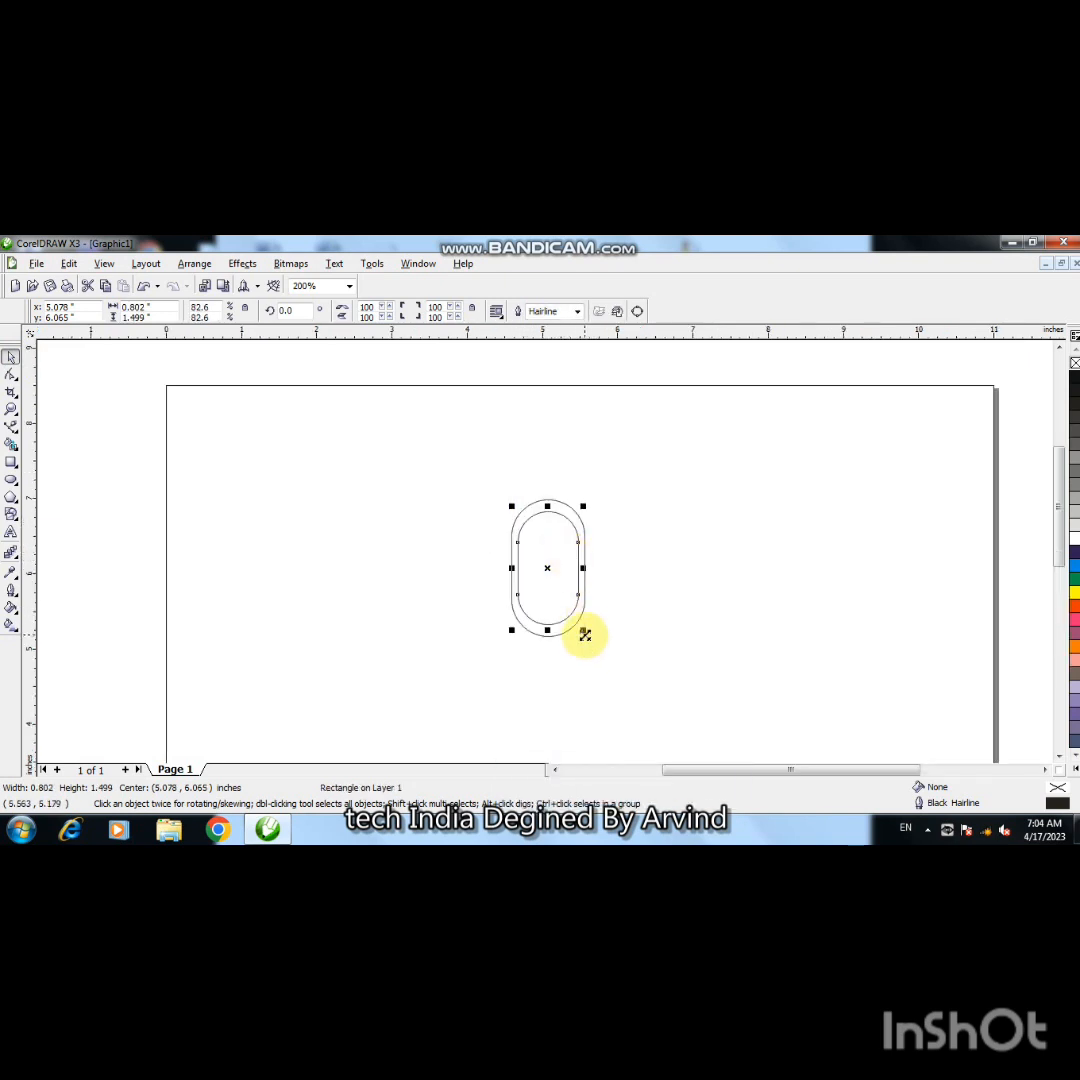
shift+click(581, 630)
shift+click(583, 628)
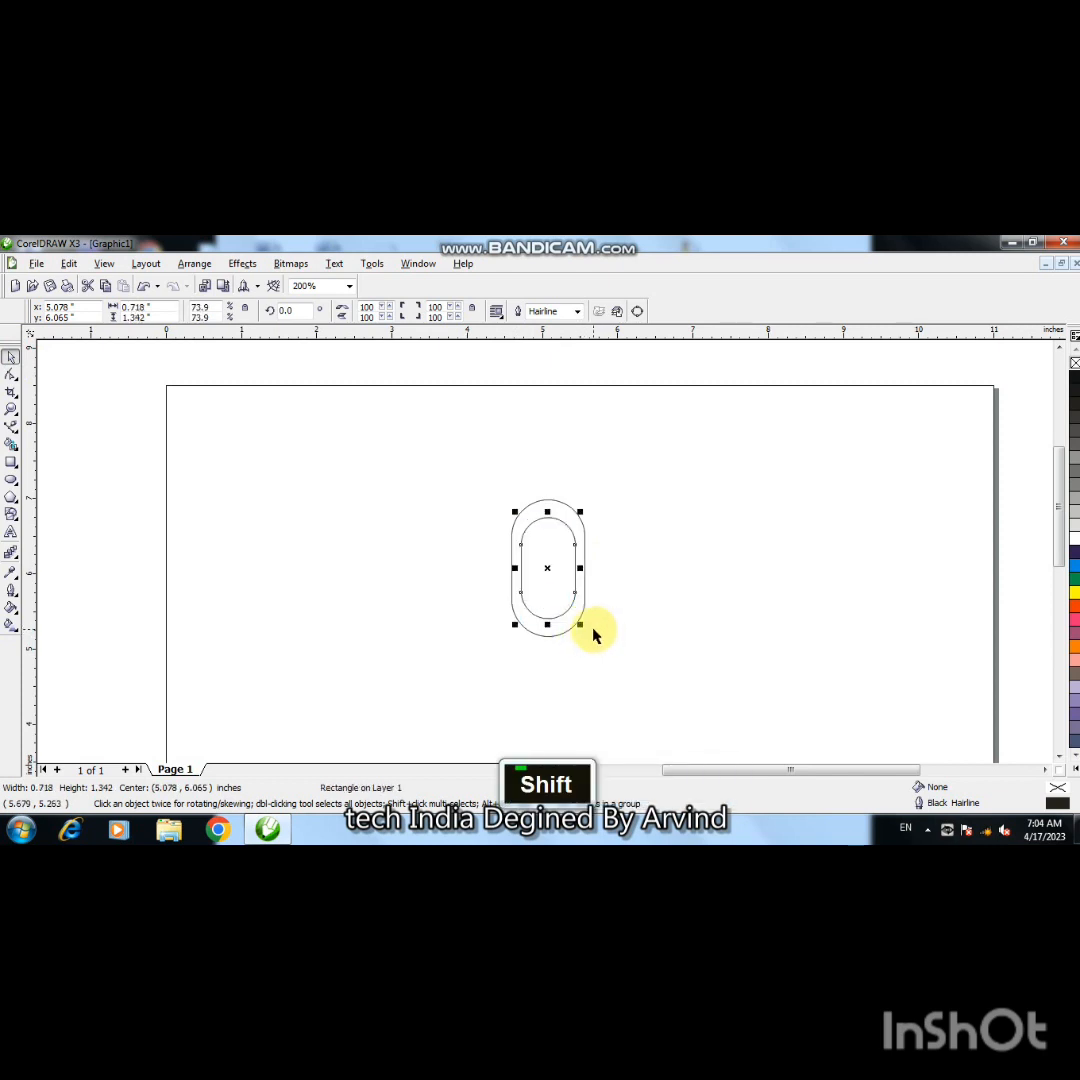
- Narrow the inner rounded shape to about 0.61 inches and align its centre with the outer shape
drag(577, 568, 573, 566)
shift+click(583, 577)
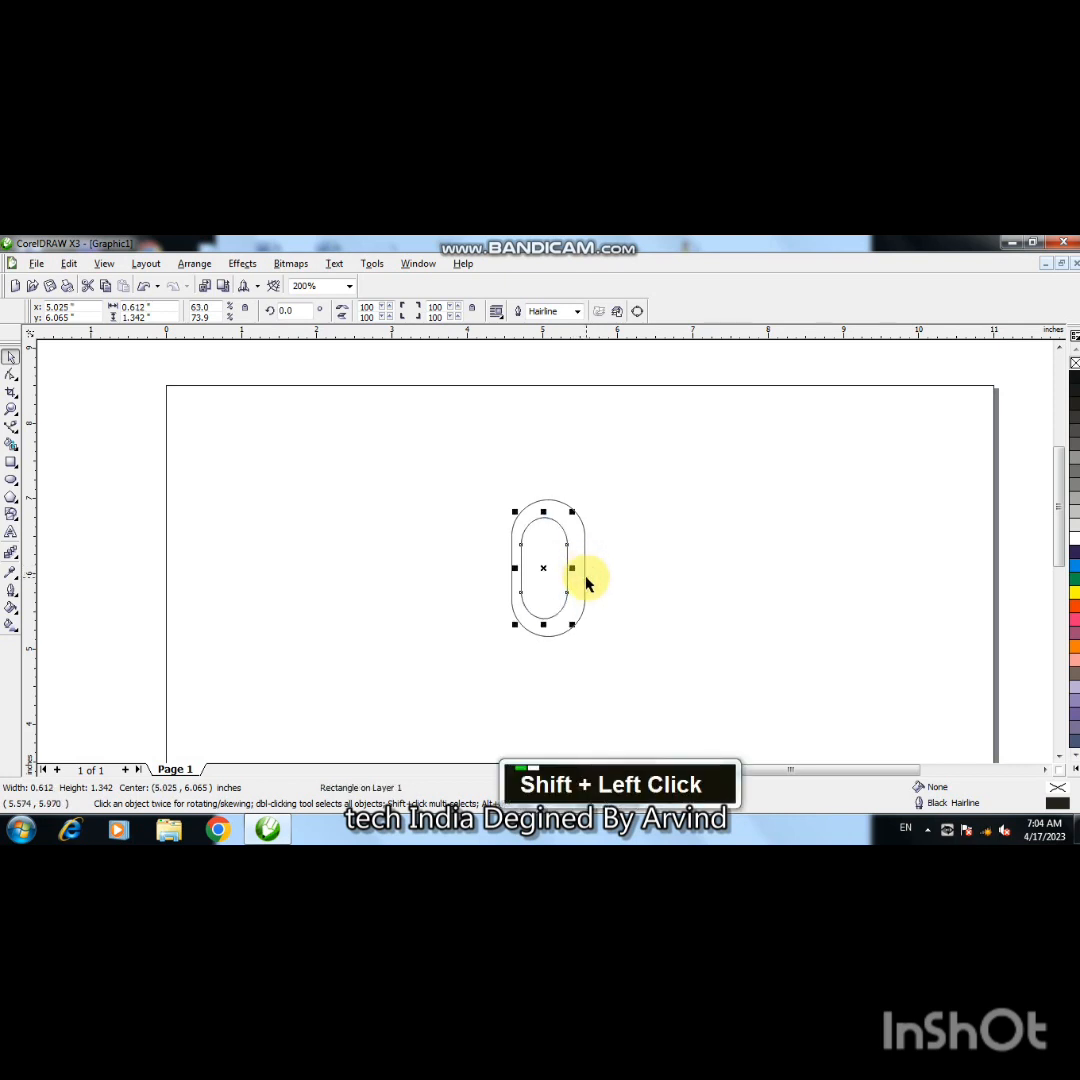
shift+click(586, 578)
key(c)
key(e)
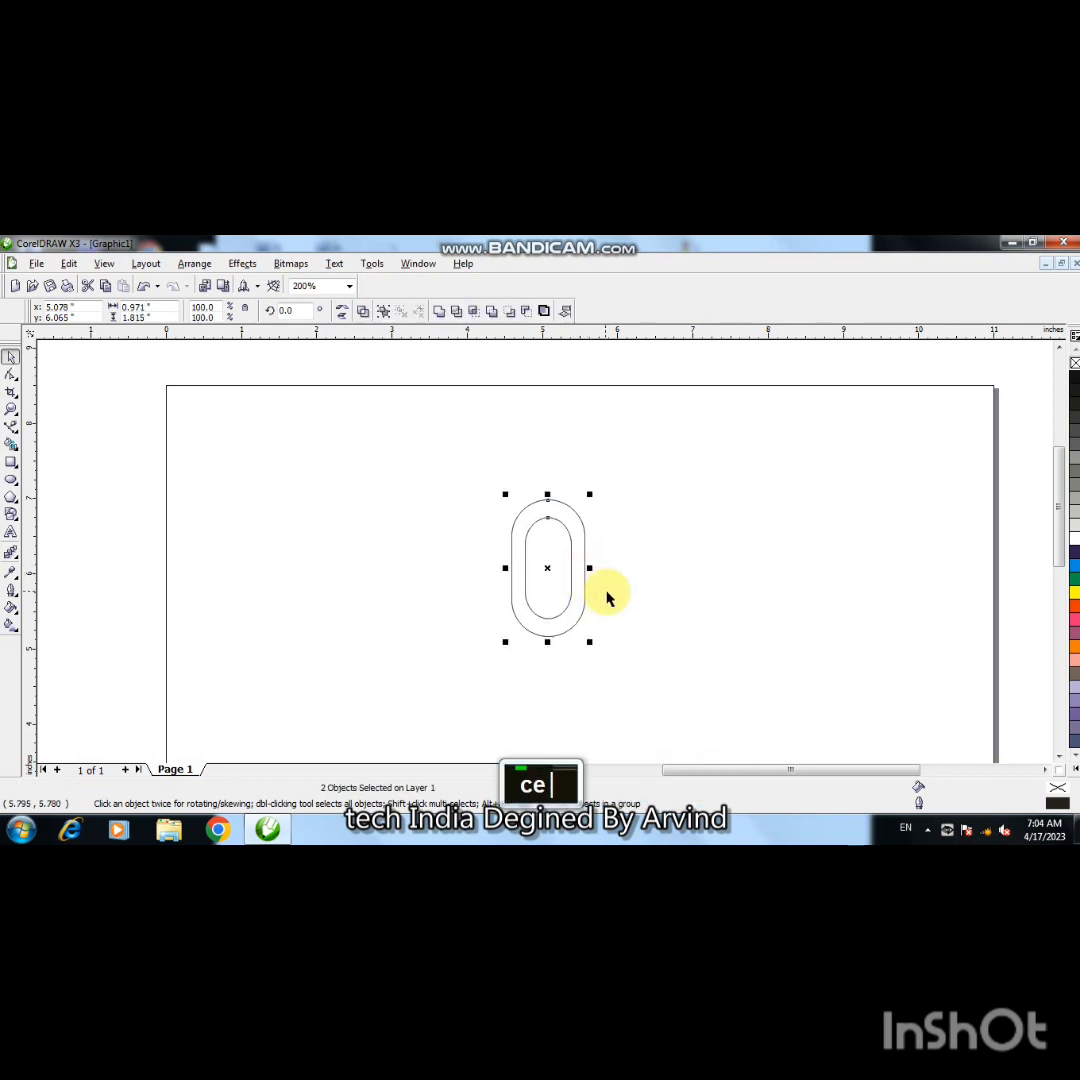
- Narrow the inner shape symmetrically about its centre to about 0.46 inches wide
click(596, 595)
click(571, 583)
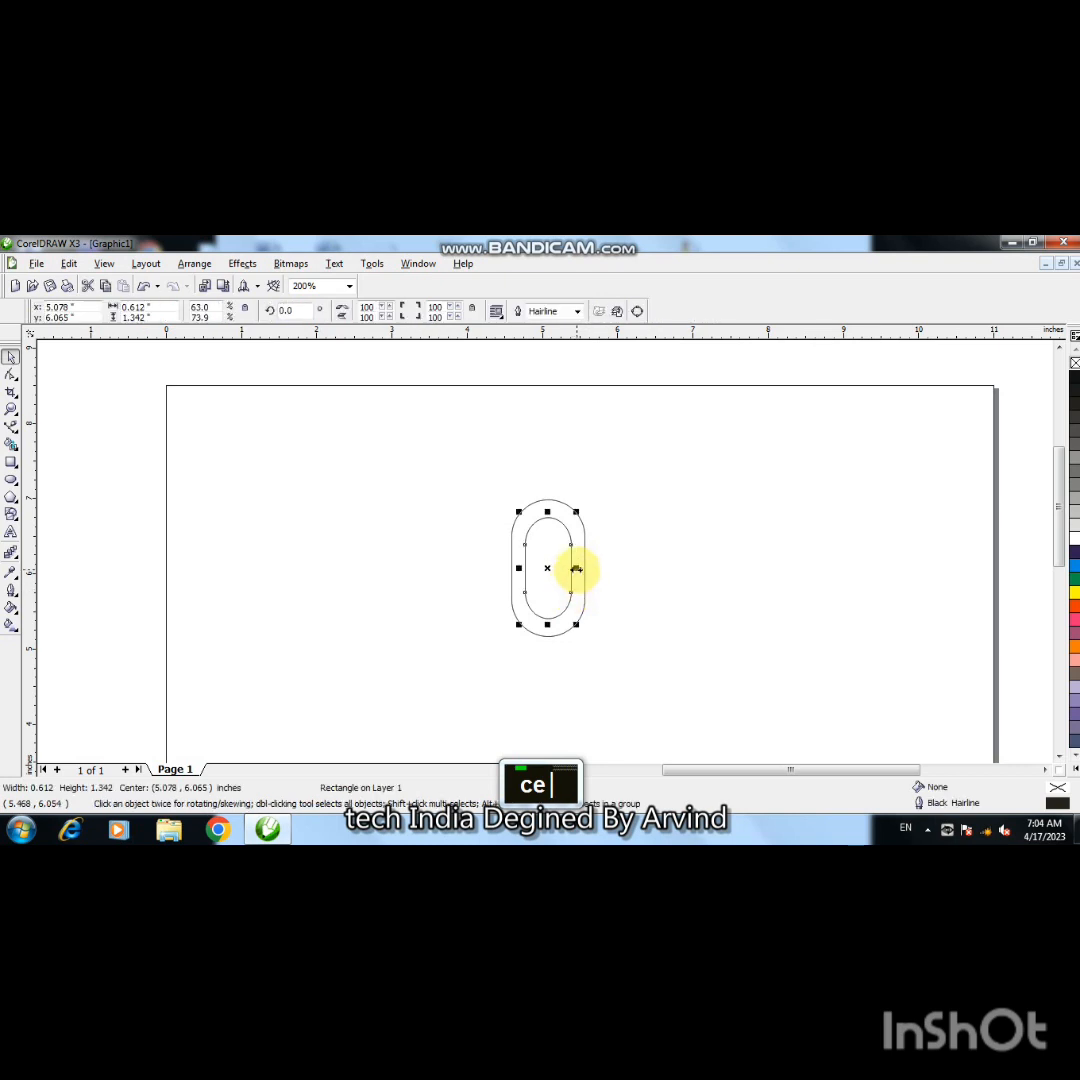
shift+click(576, 569)
drag(575, 569, 565, 570)
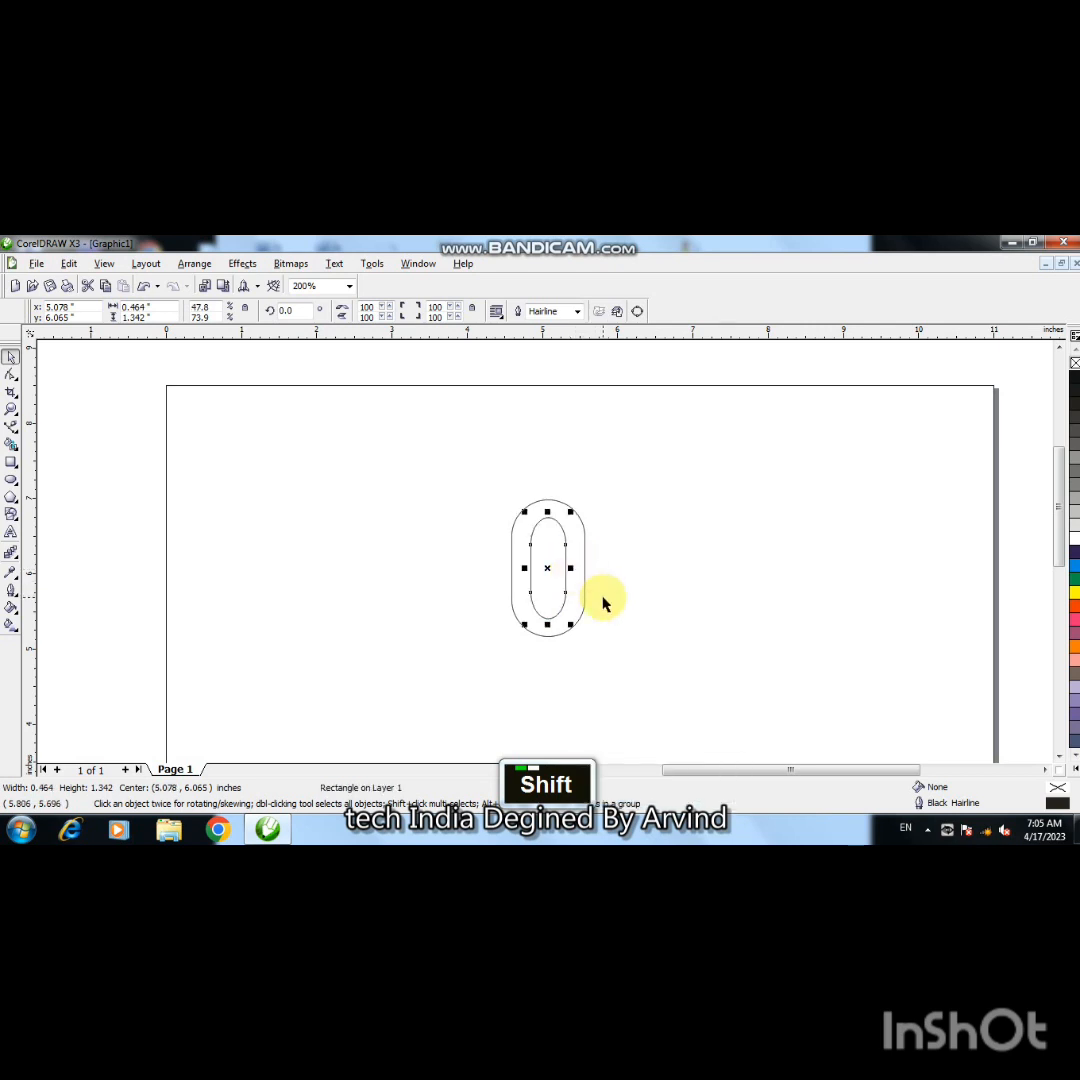
click(596, 604)
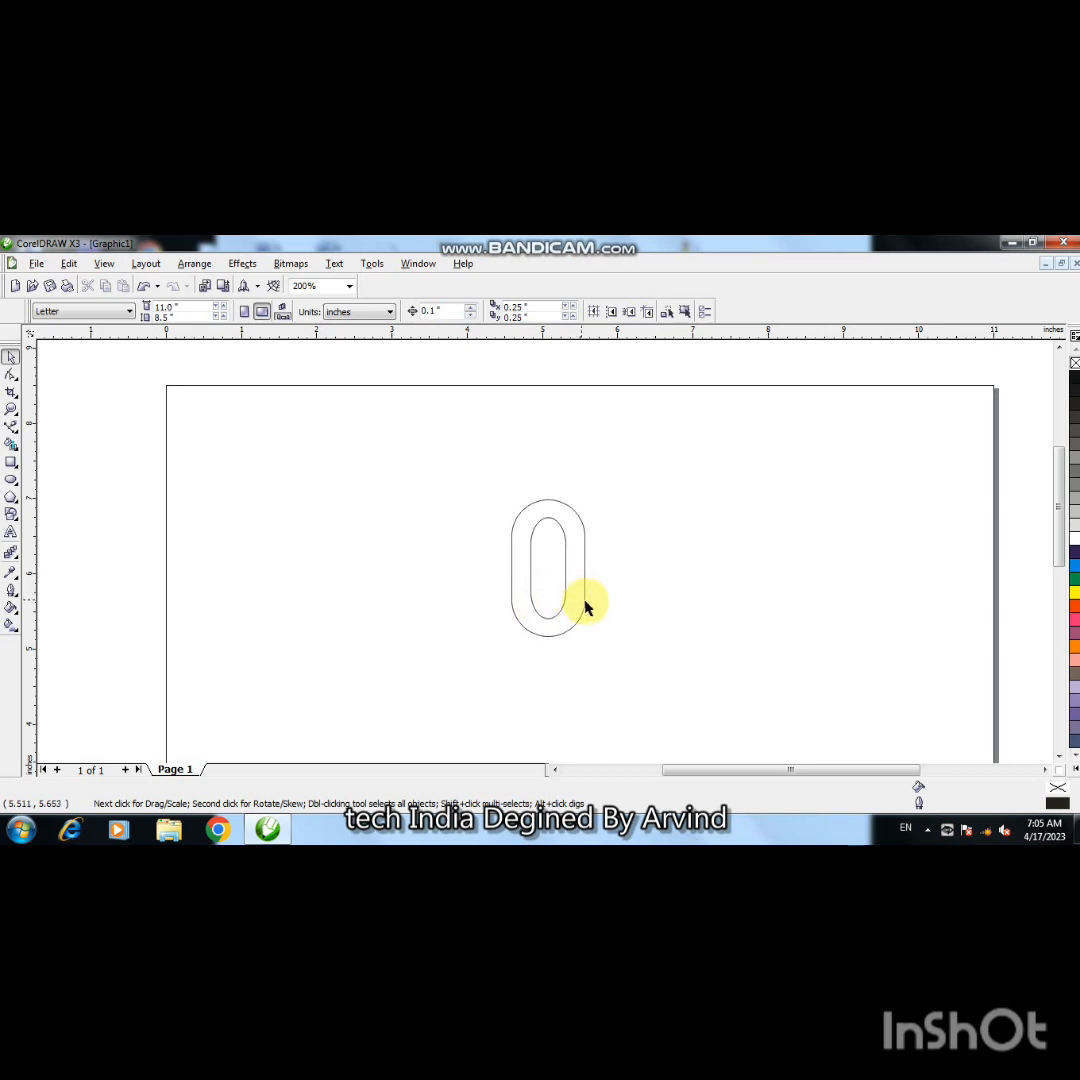
- Shrink the outer rounded shape about its centre to about 0.89 by 1.71 inches
click(584, 601)
drag(589, 569, 589, 570)
key(shift)
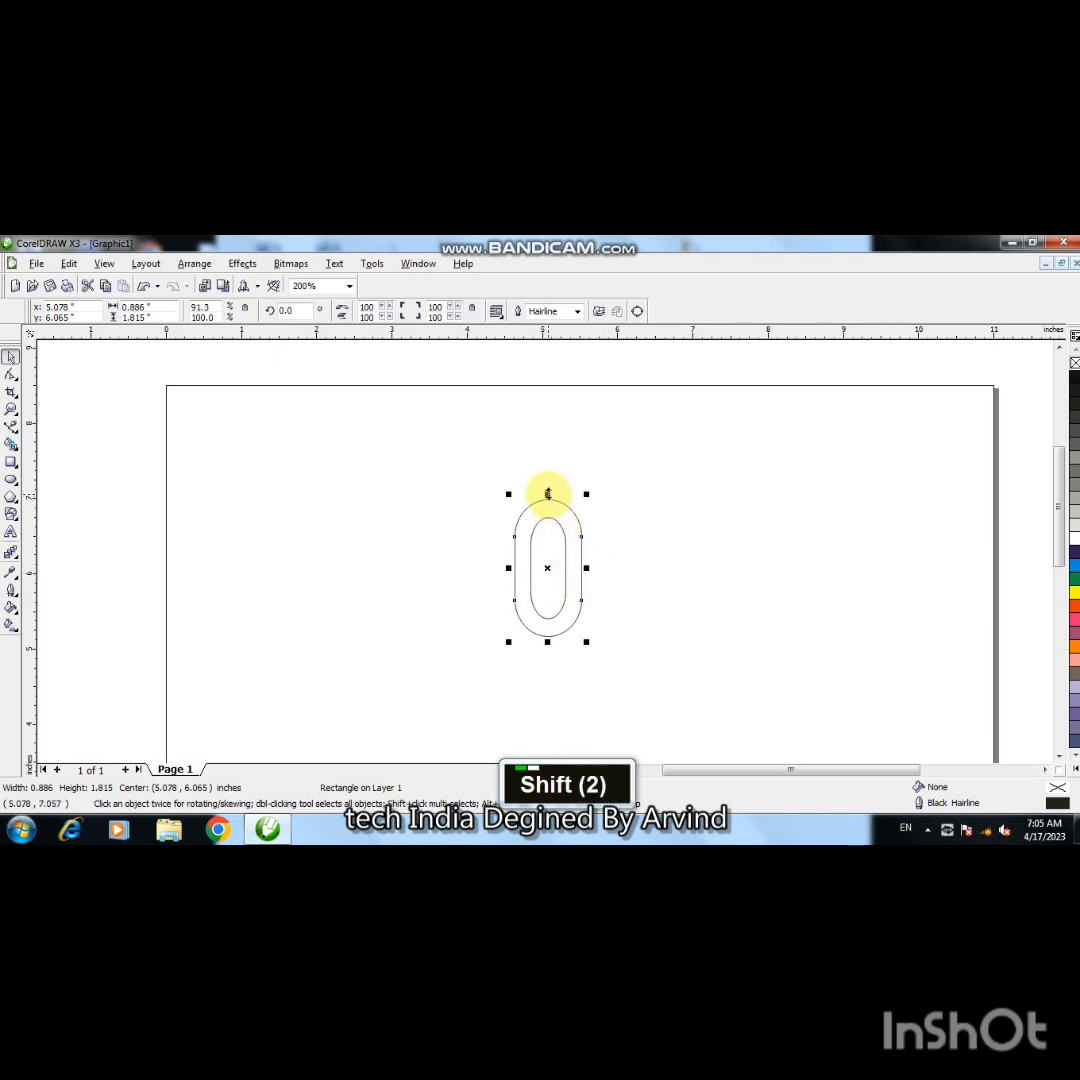
drag(548, 494, 549, 499)
click(616, 554)
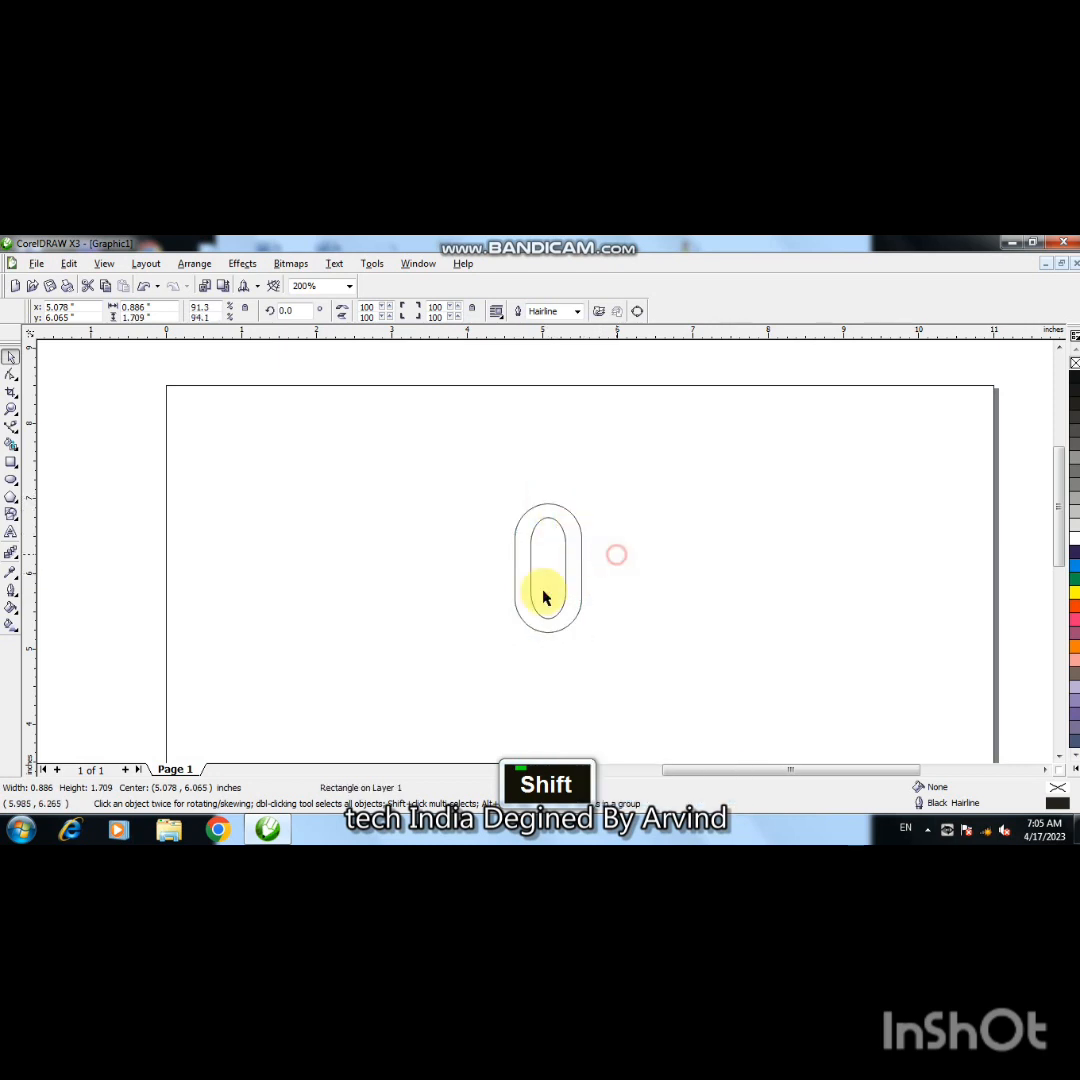
- Draw a horizontal line across the upper part of both shapes and smart-fill the ring area below it with Autumn Orange
click(10, 426)
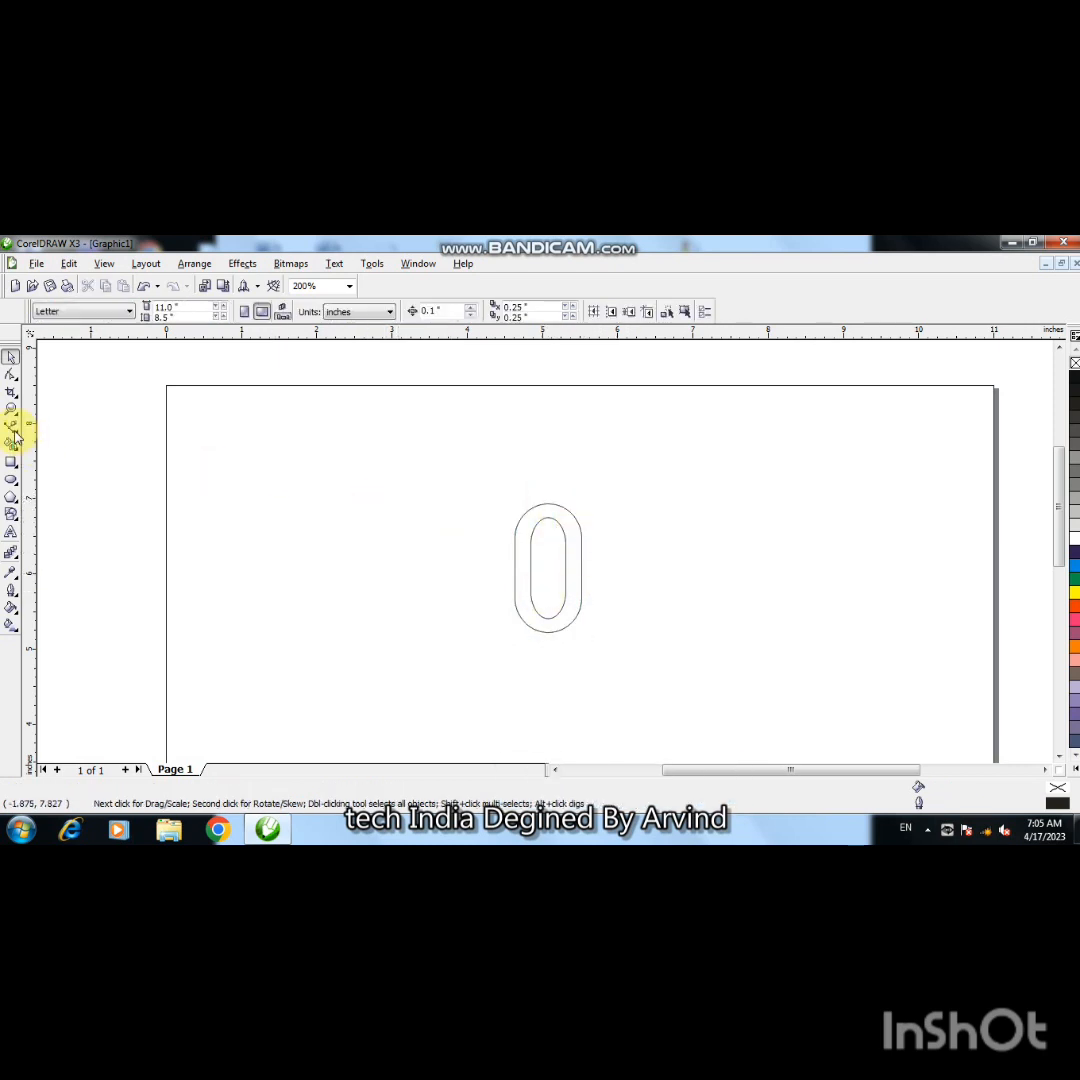
shift+click(505, 545)
shift+click(646, 545)
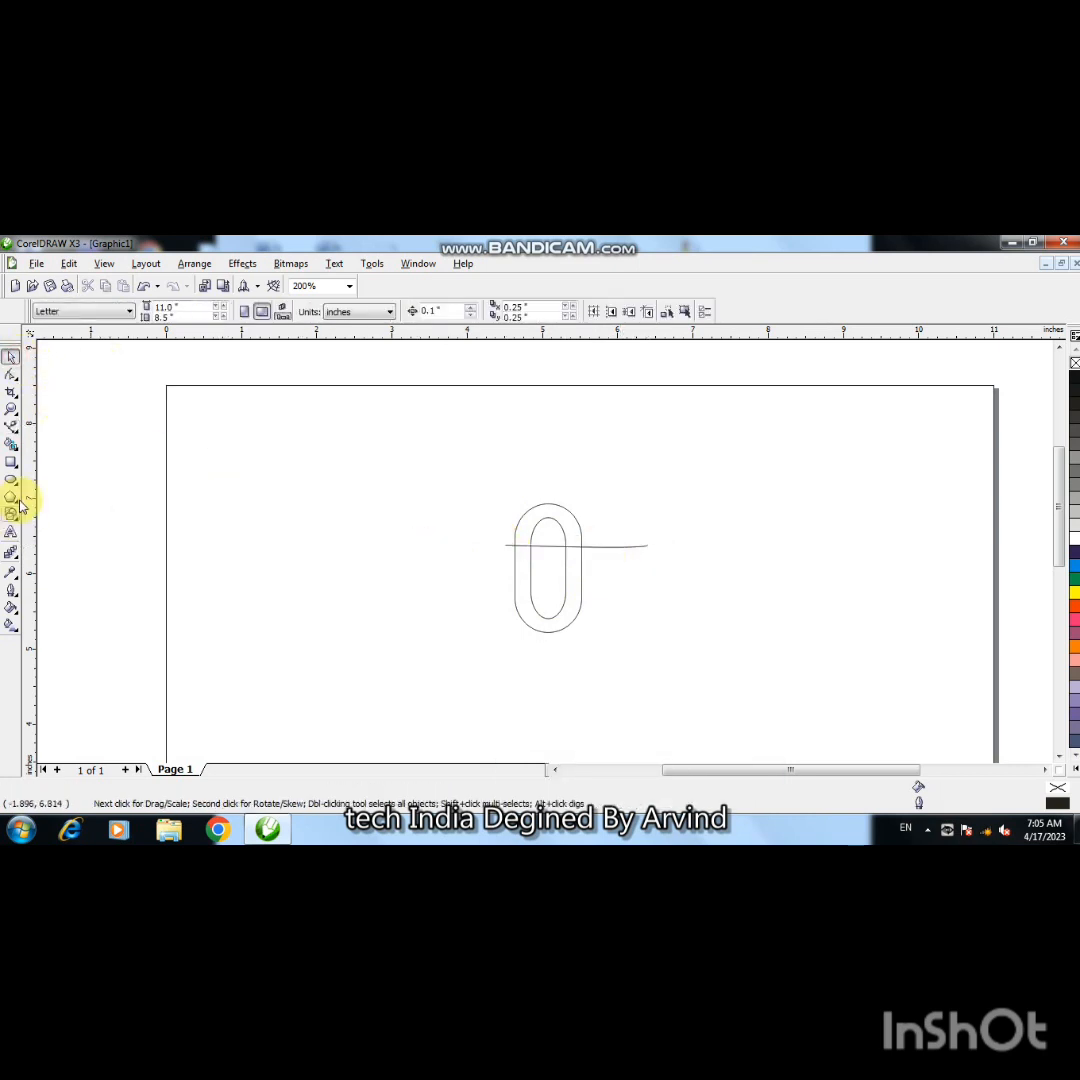
click(10, 443)
click(522, 595)
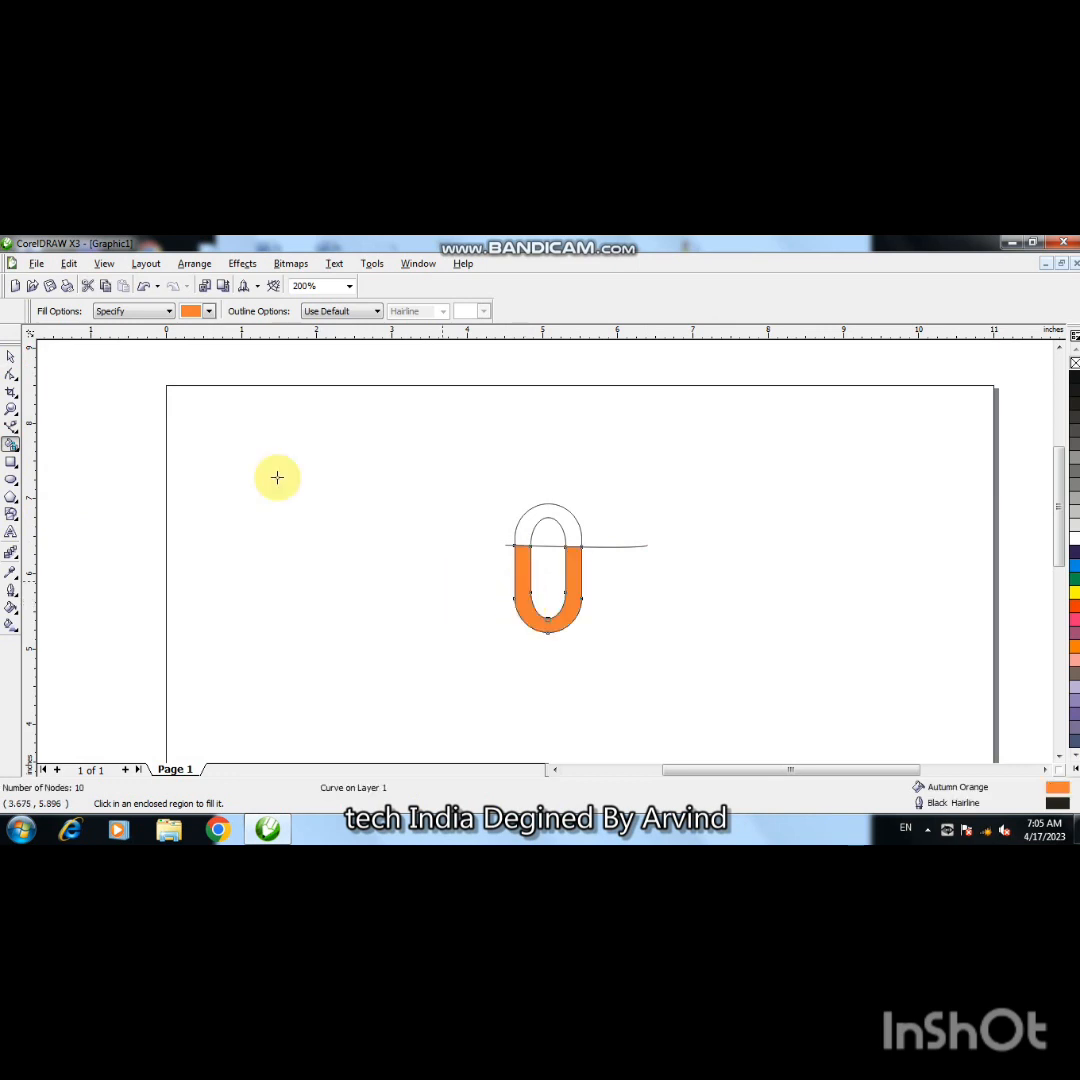
- Move the orange U shape clear of the construction outlines and delete the two rounded shapes and the cutting line
click(15, 358)
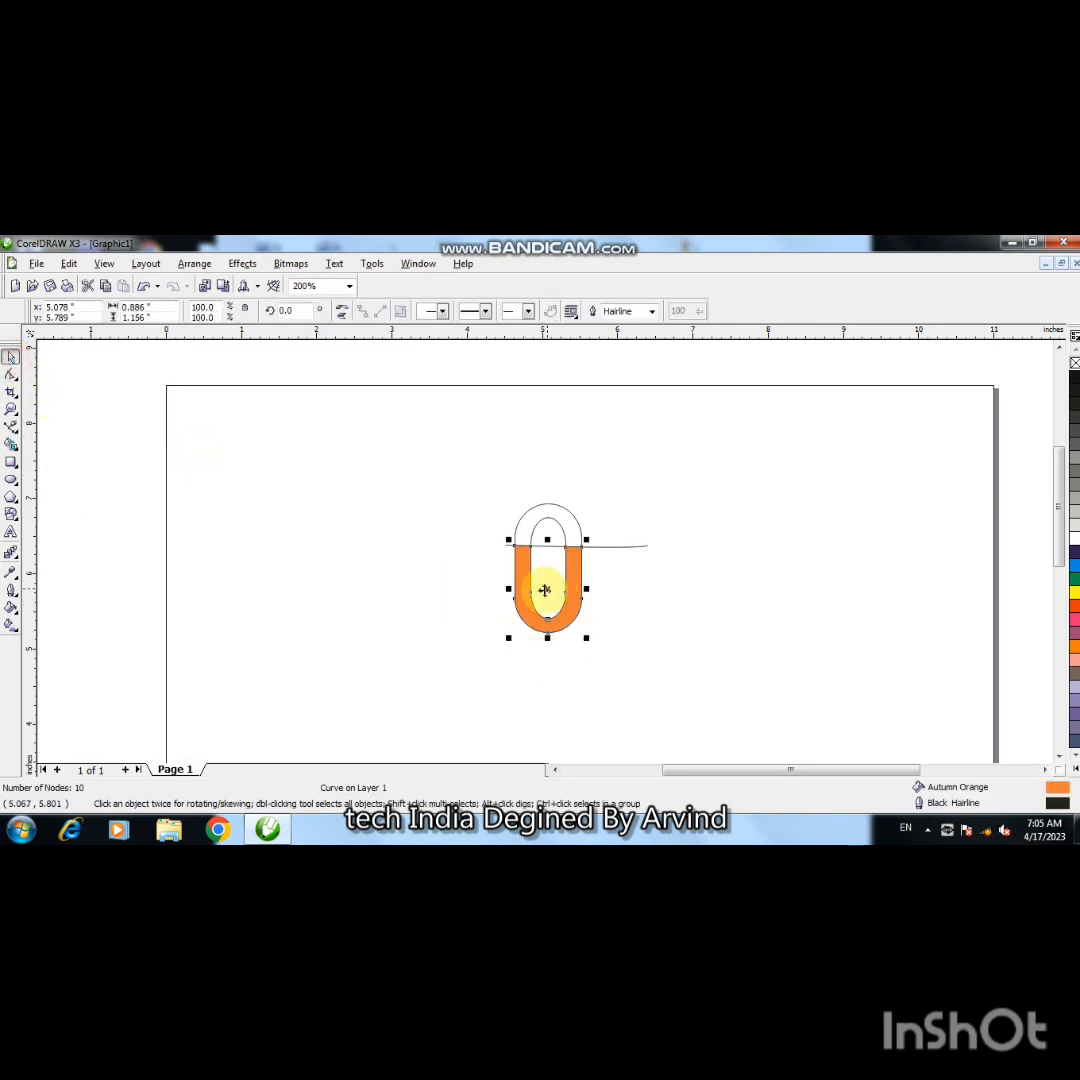
drag(545, 586, 699, 589)
drag(567, 620, 630, 680)
key(Delete)
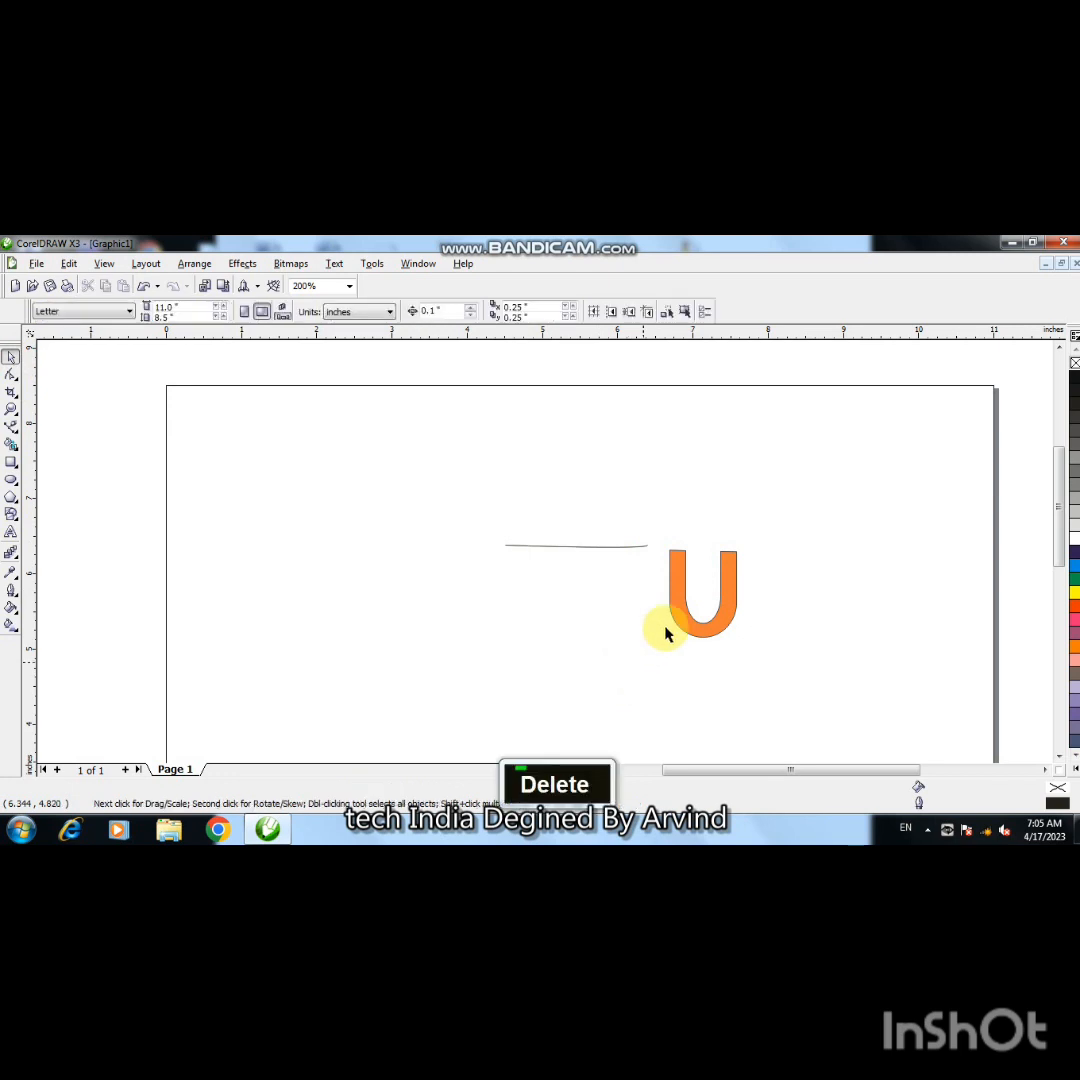
click(620, 548)
key(Delete)
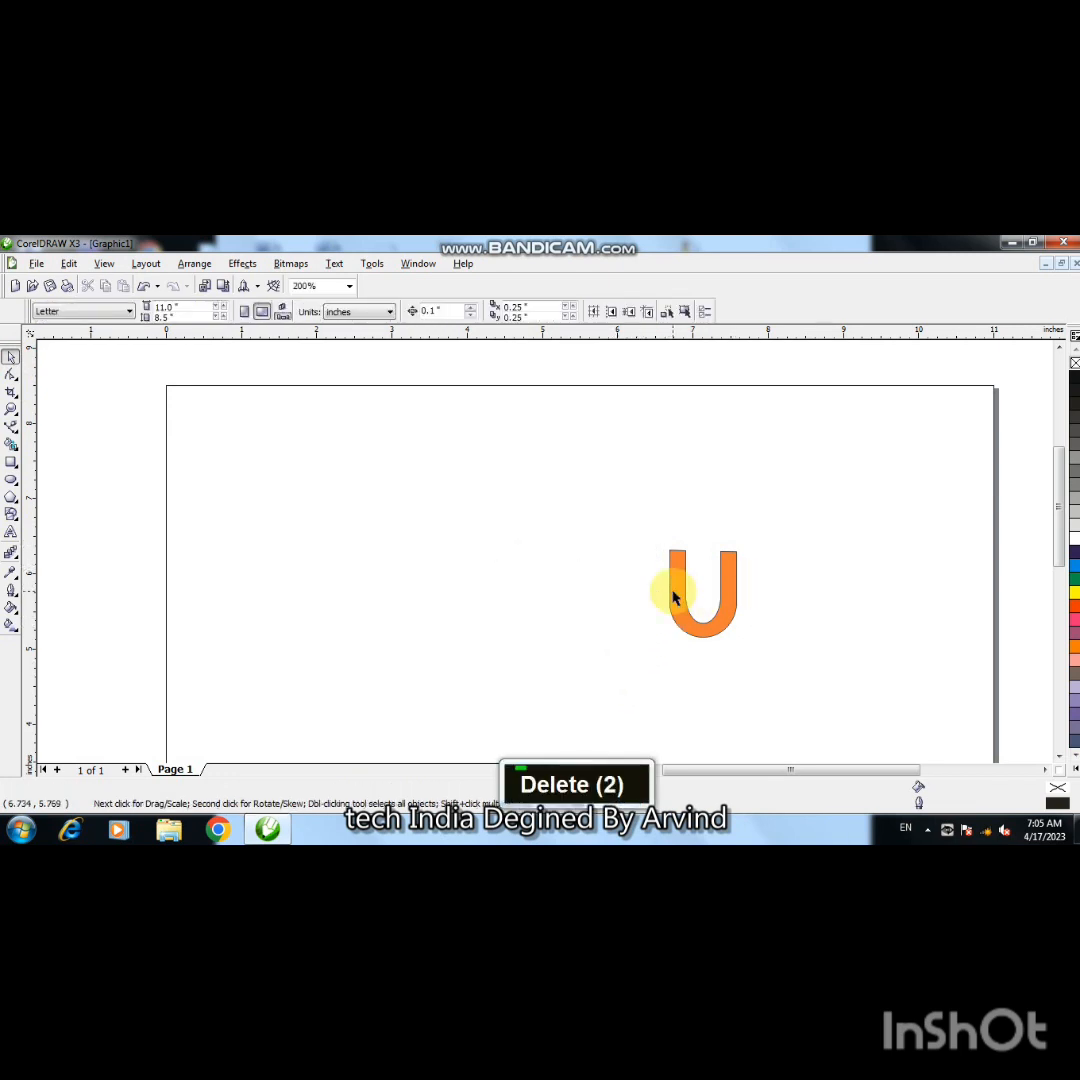
- Delete the four side nodes on the inner and outer edges of the U to smooth its arms
click(677, 588)
click(12, 375)
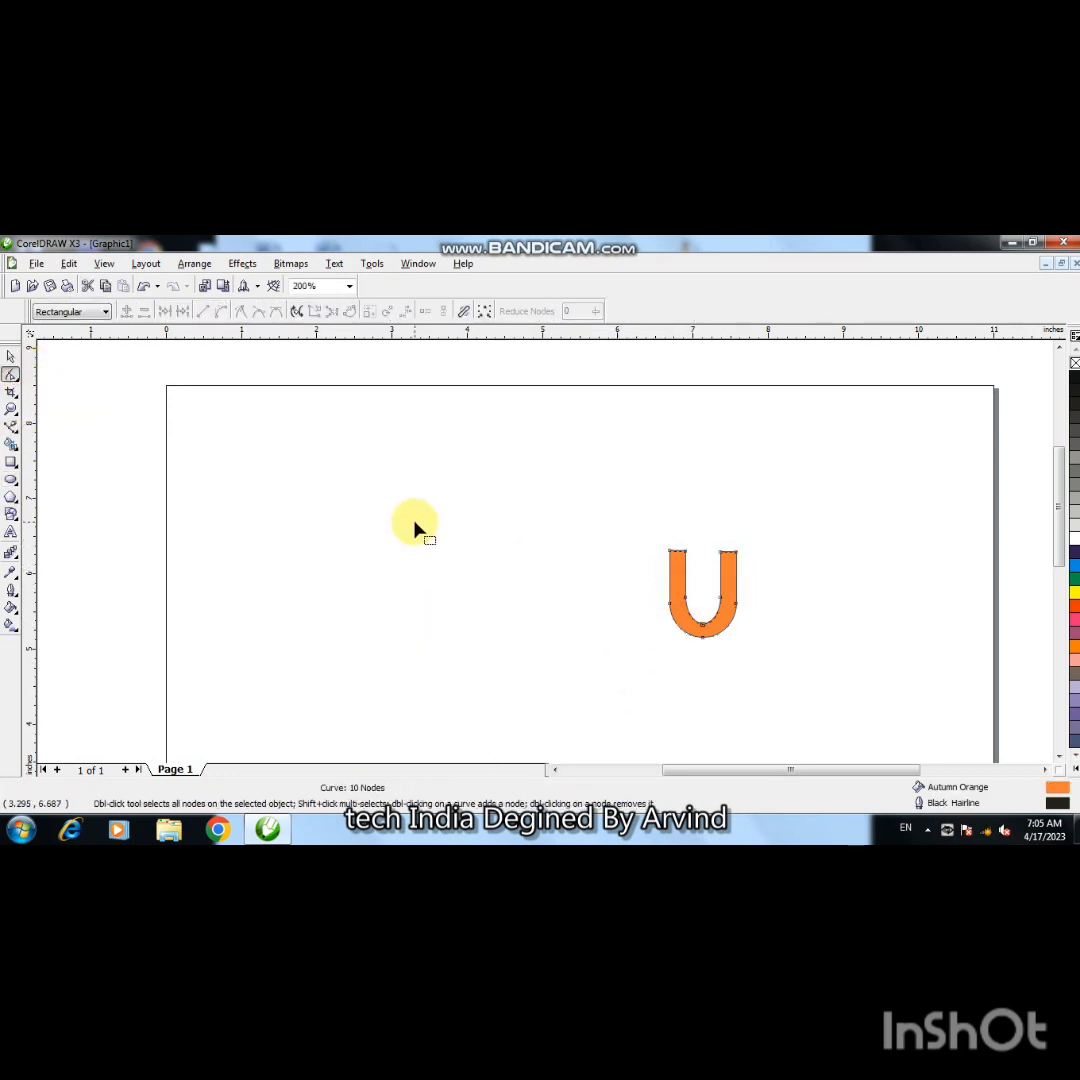
key(ctrl+q)
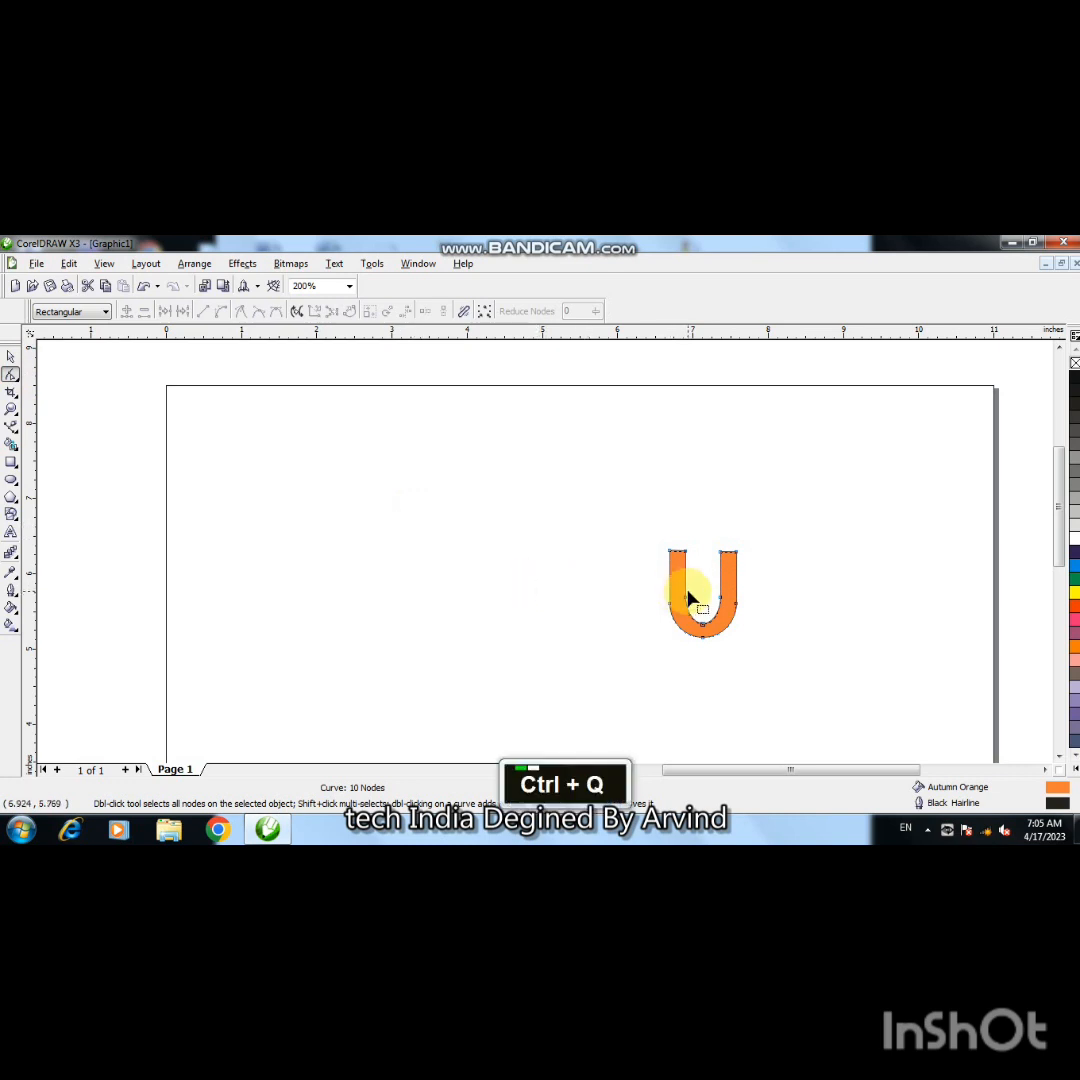
double_click(684, 598)
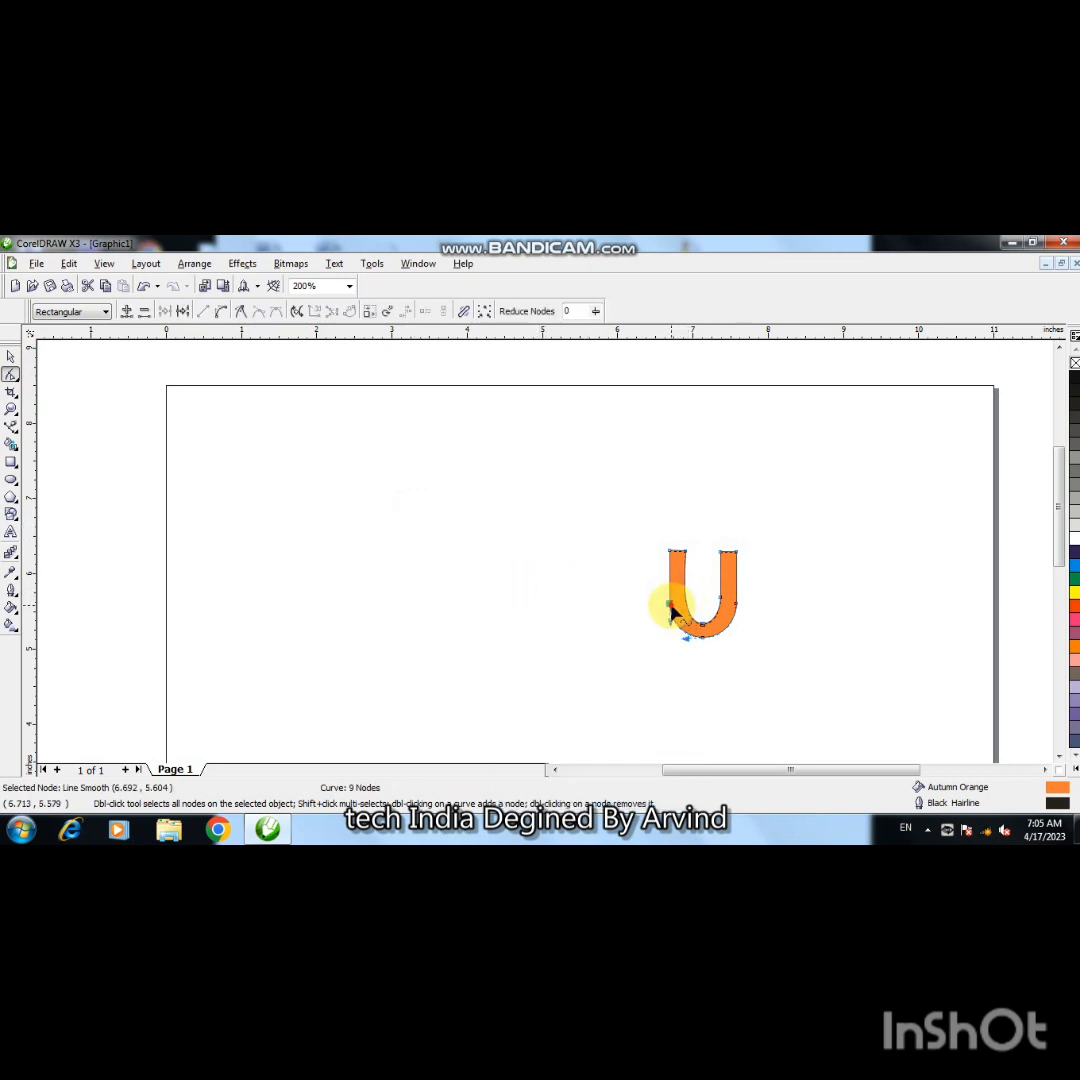
double_click(716, 608)
double_click(731, 610)
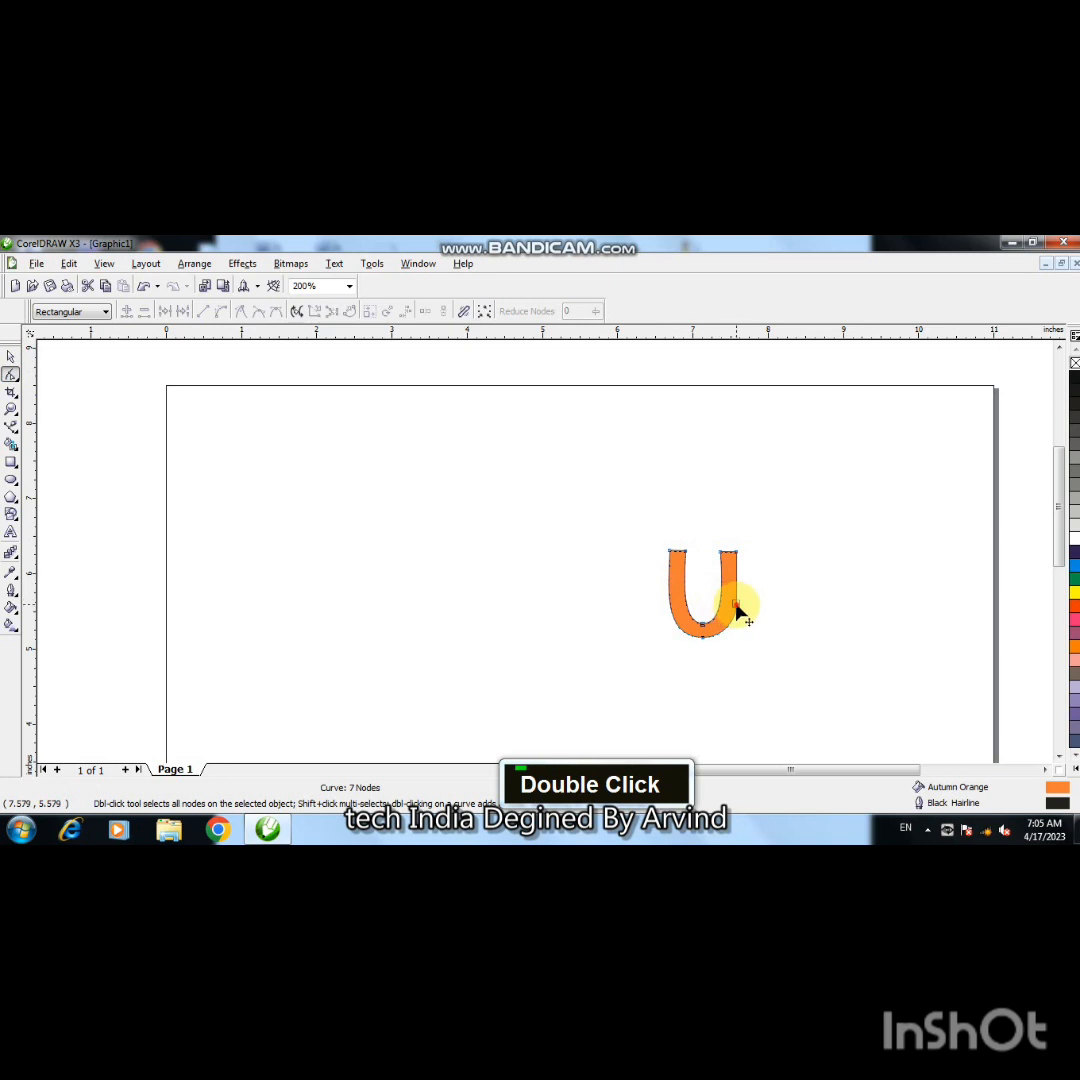
- Lengthen both arms of the U by moving their four end nodes up about 0.3 inches
drag(660, 540, 750, 571)
key(Up)
key(Up)
key(Up)
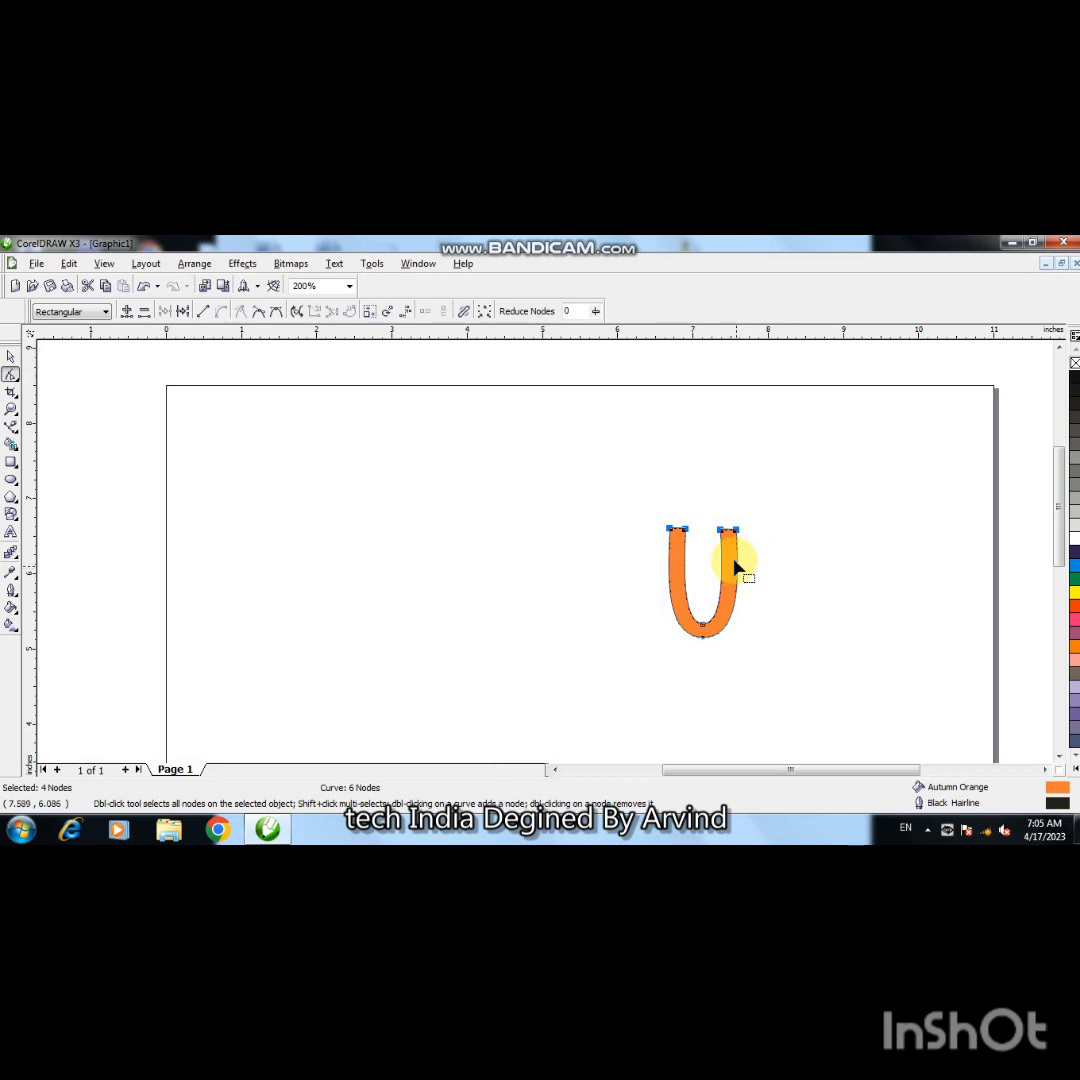
right_click(722, 563)
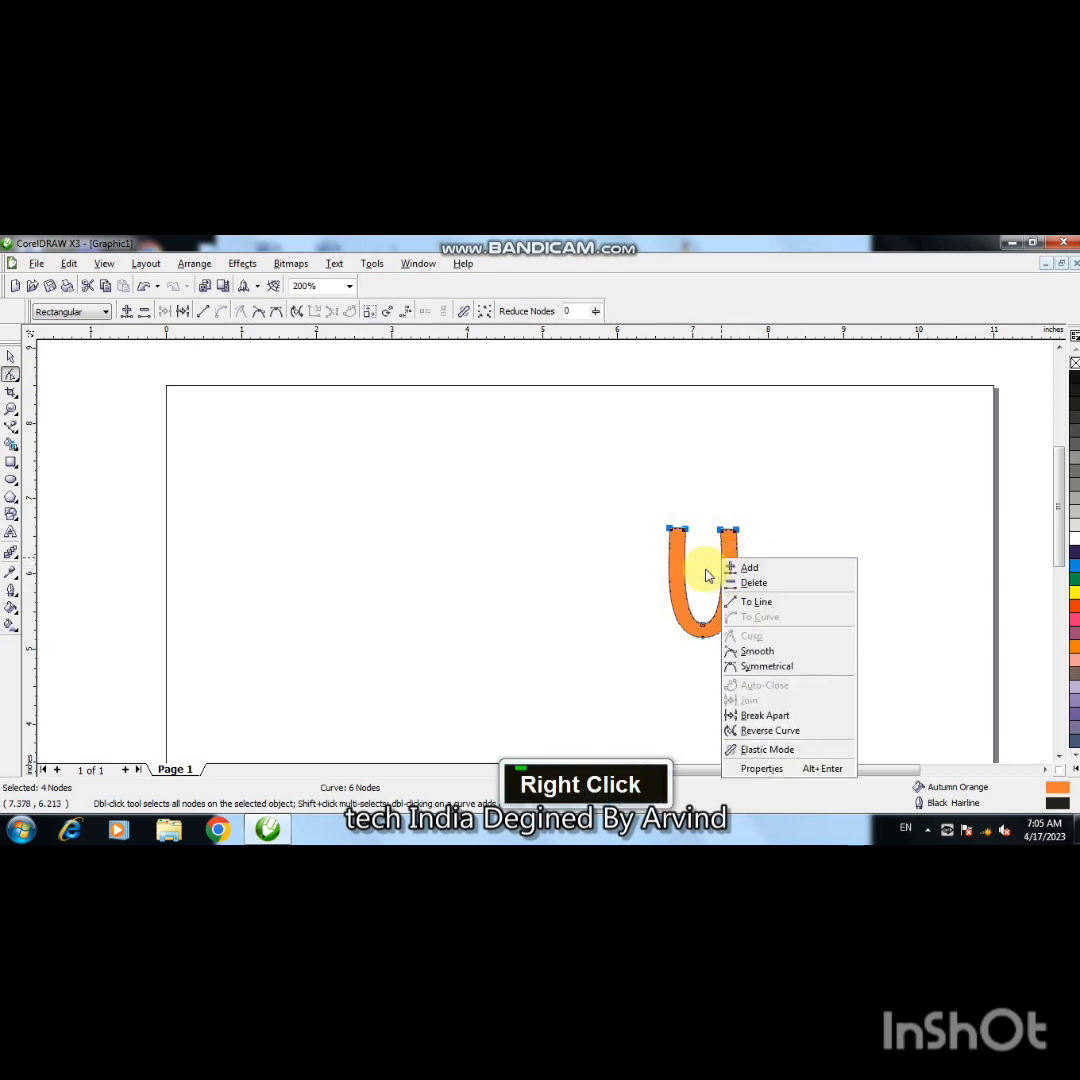
key(Escape)
click(744, 582)
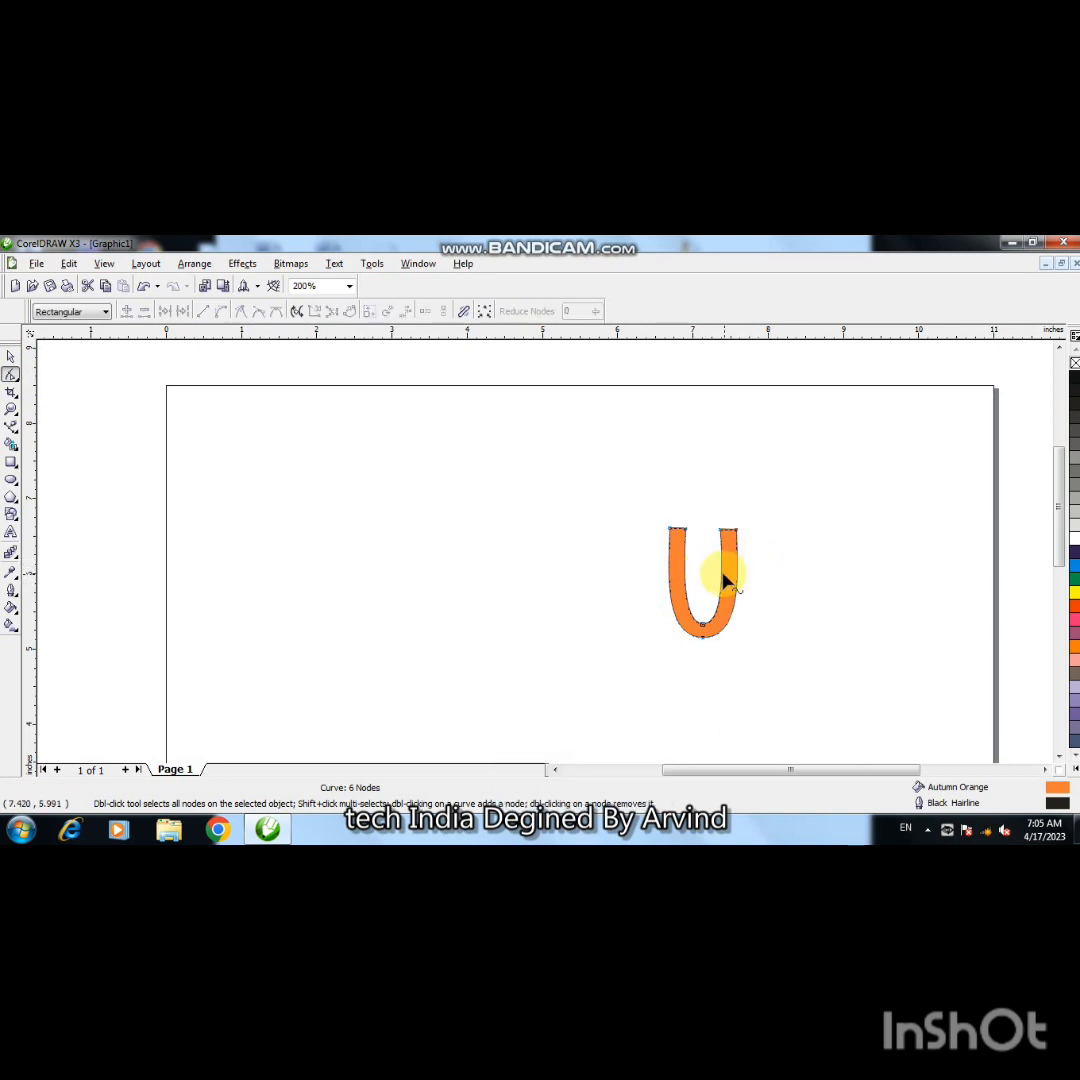
right_click(724, 578)
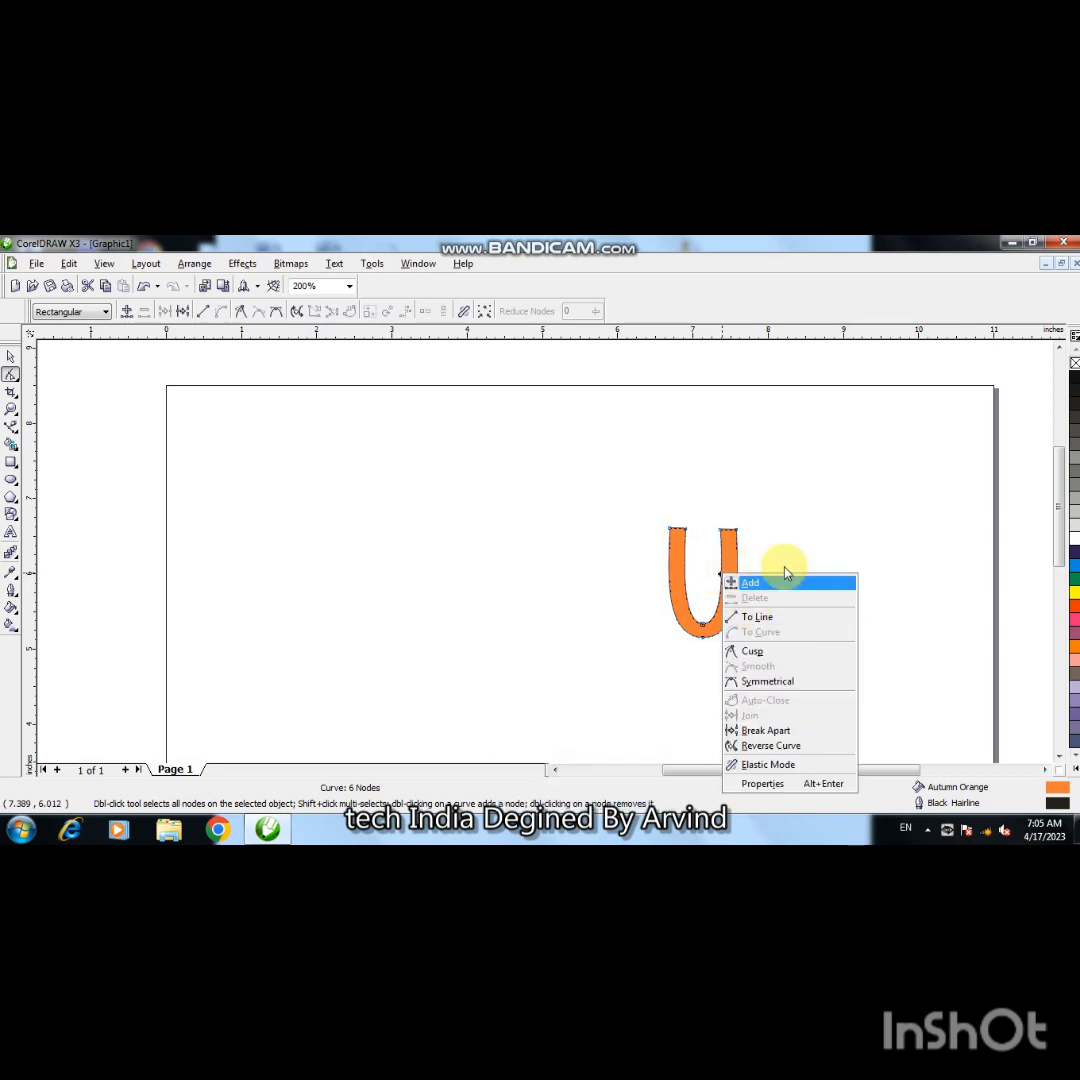
click(783, 573)
- Try to reshape the end of the U's right arm by adjusting its inner corner node's curve handle
click(724, 533)
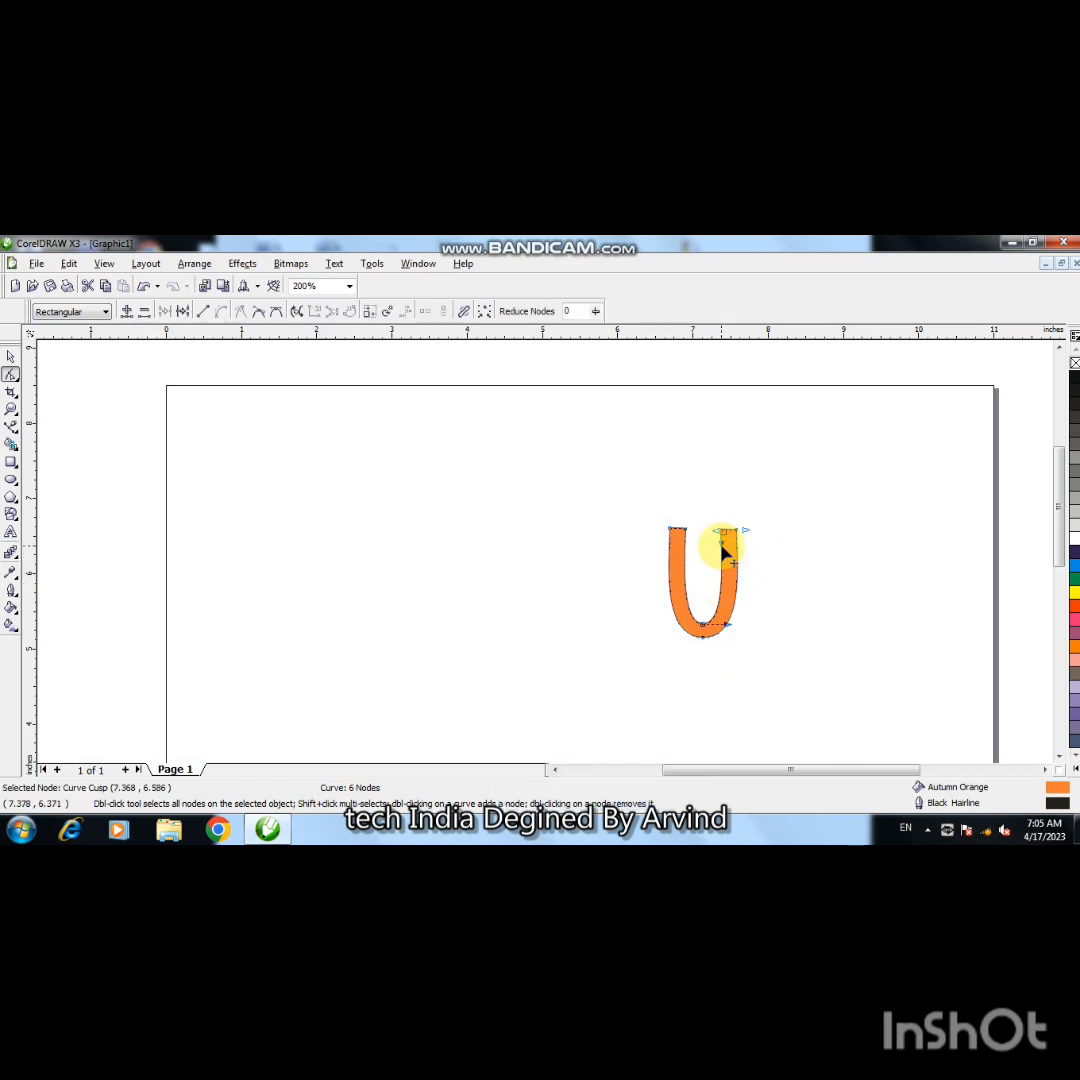
drag(721, 547, 743, 529)
key(F2)
click(722, 518)
key(ctrl+z)
key(ctrl+z)
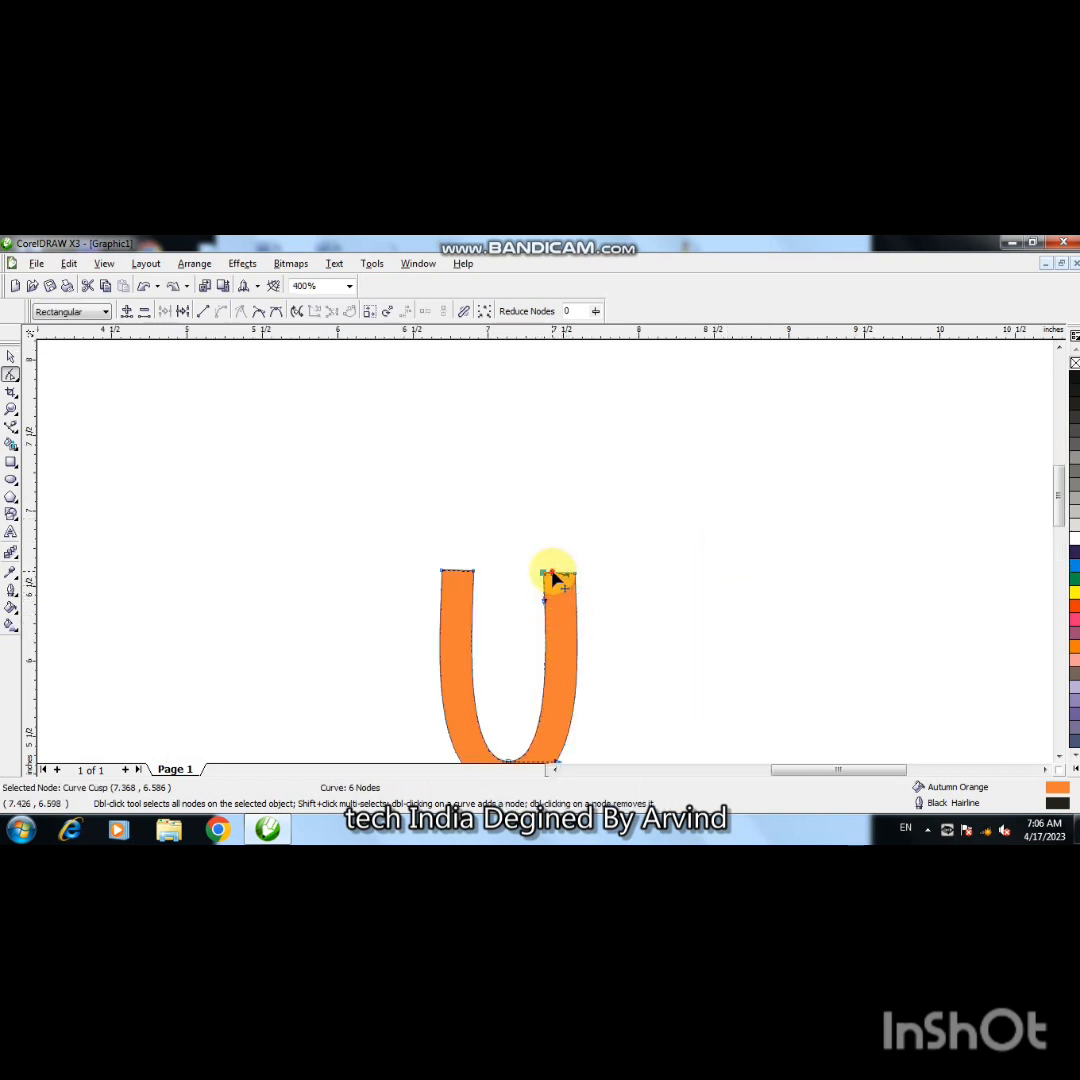
- Bend the flat top edges of both U arms outward into rounded caps
mouse_move(564, 575)
mouse_down()
mouse_move(568, 563)
mouse_move(551, 557)
mouse_move(573, 563)
mouse_up()
mouse_move(470, 574)
mouse_down()
mouse_move(468, 563)
mouse_move(447, 564)
mouse_move(457, 567)
mouse_up()
click(100, 388)
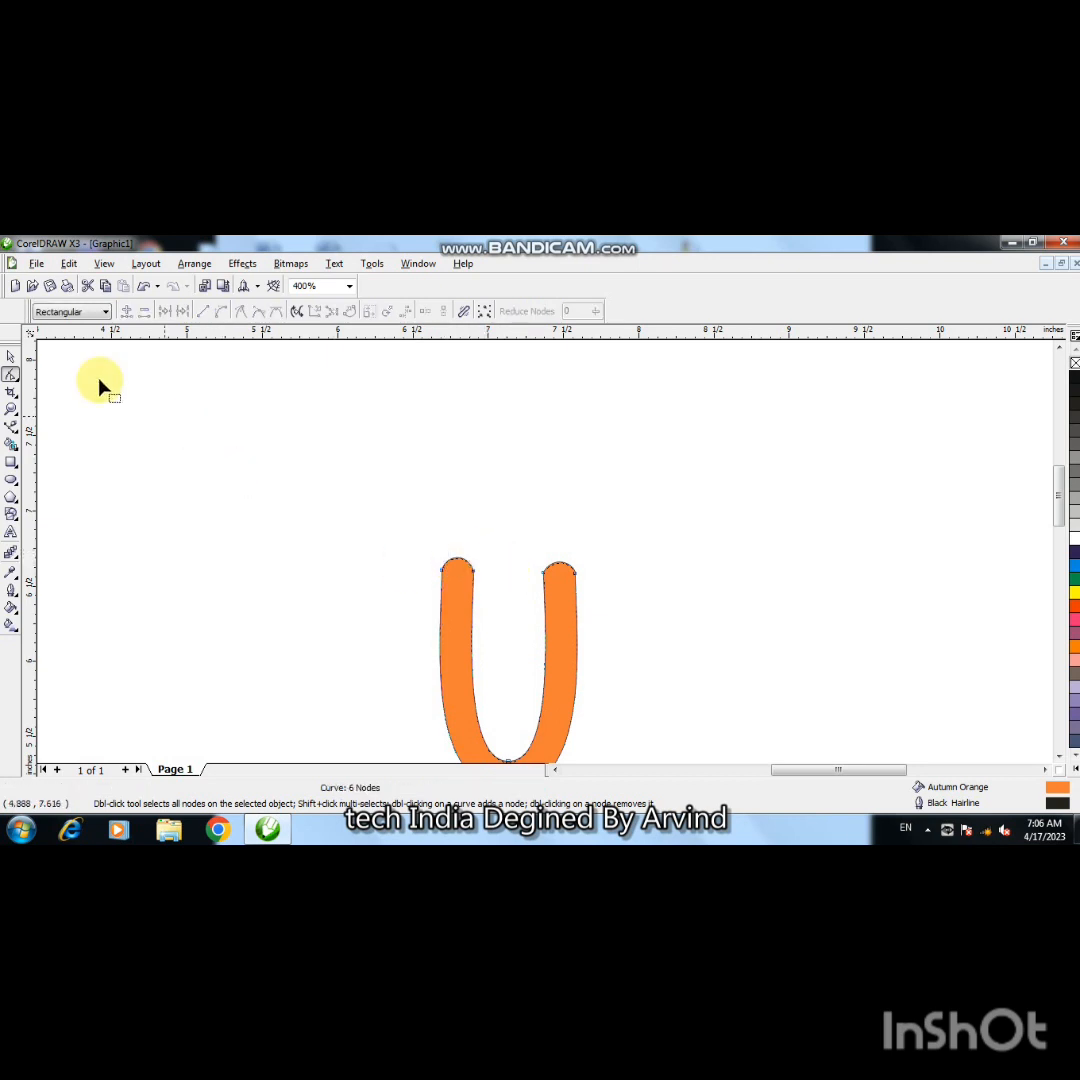
double_click(11, 357)
key(F3)
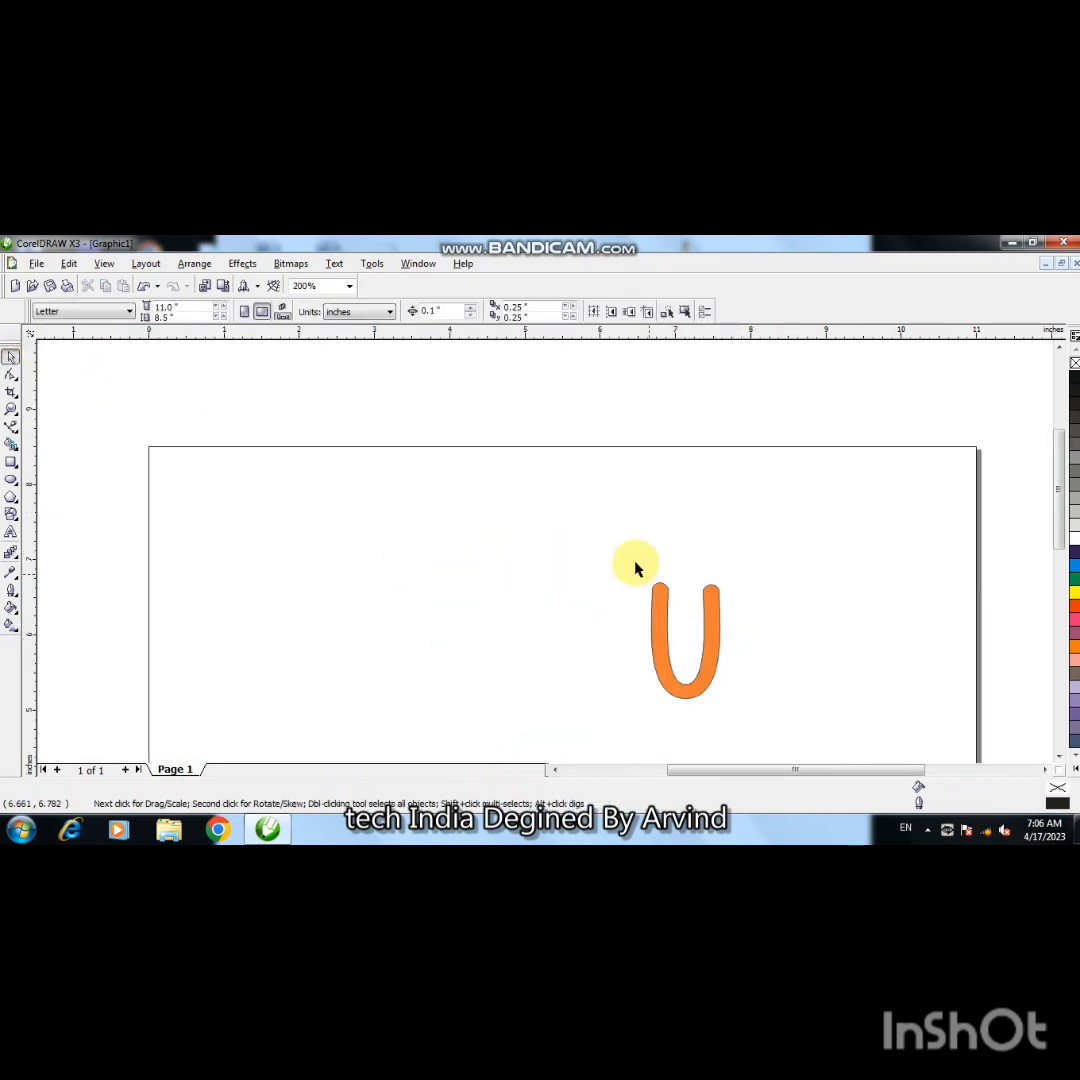
drag(615, 548, 776, 730)
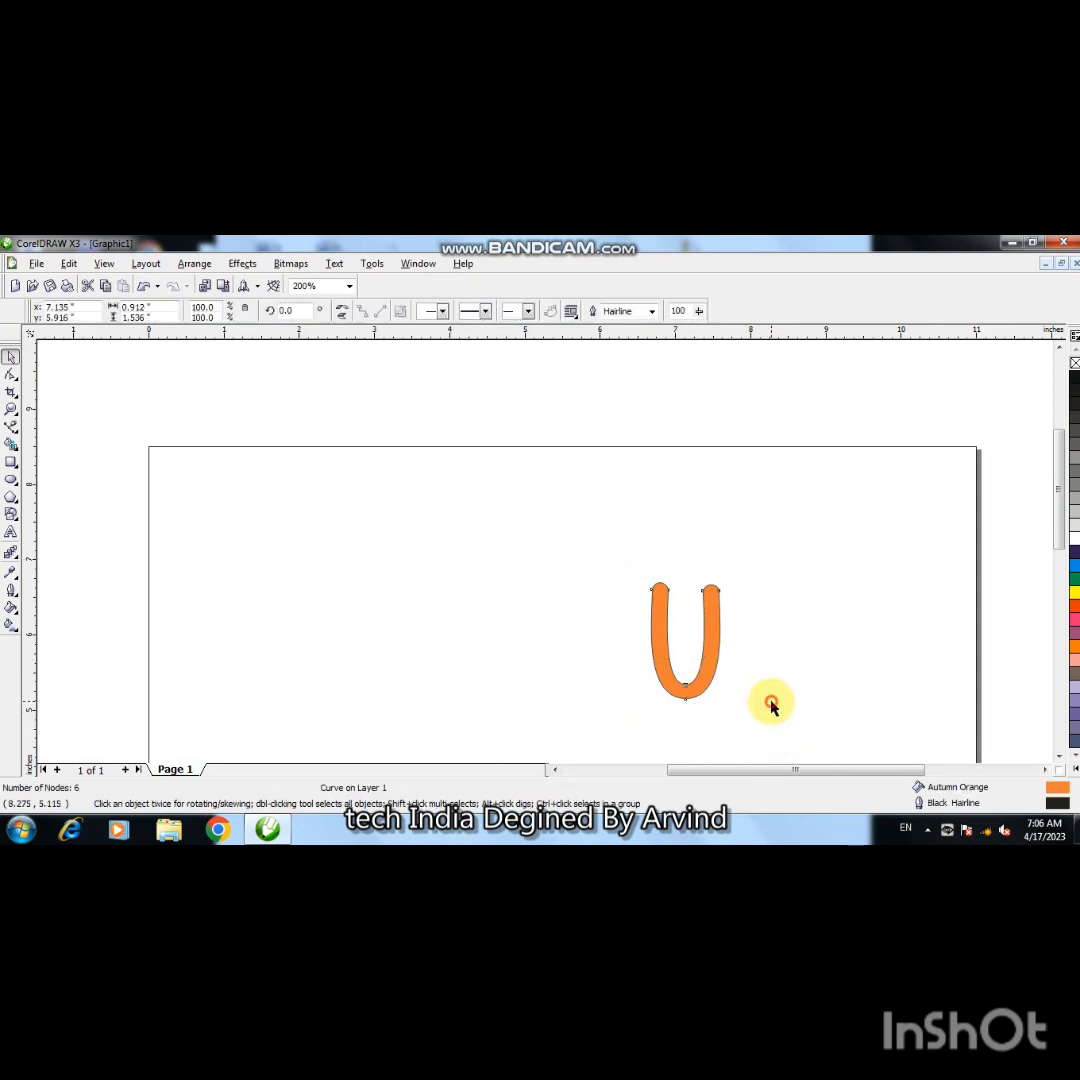
click(771, 705)
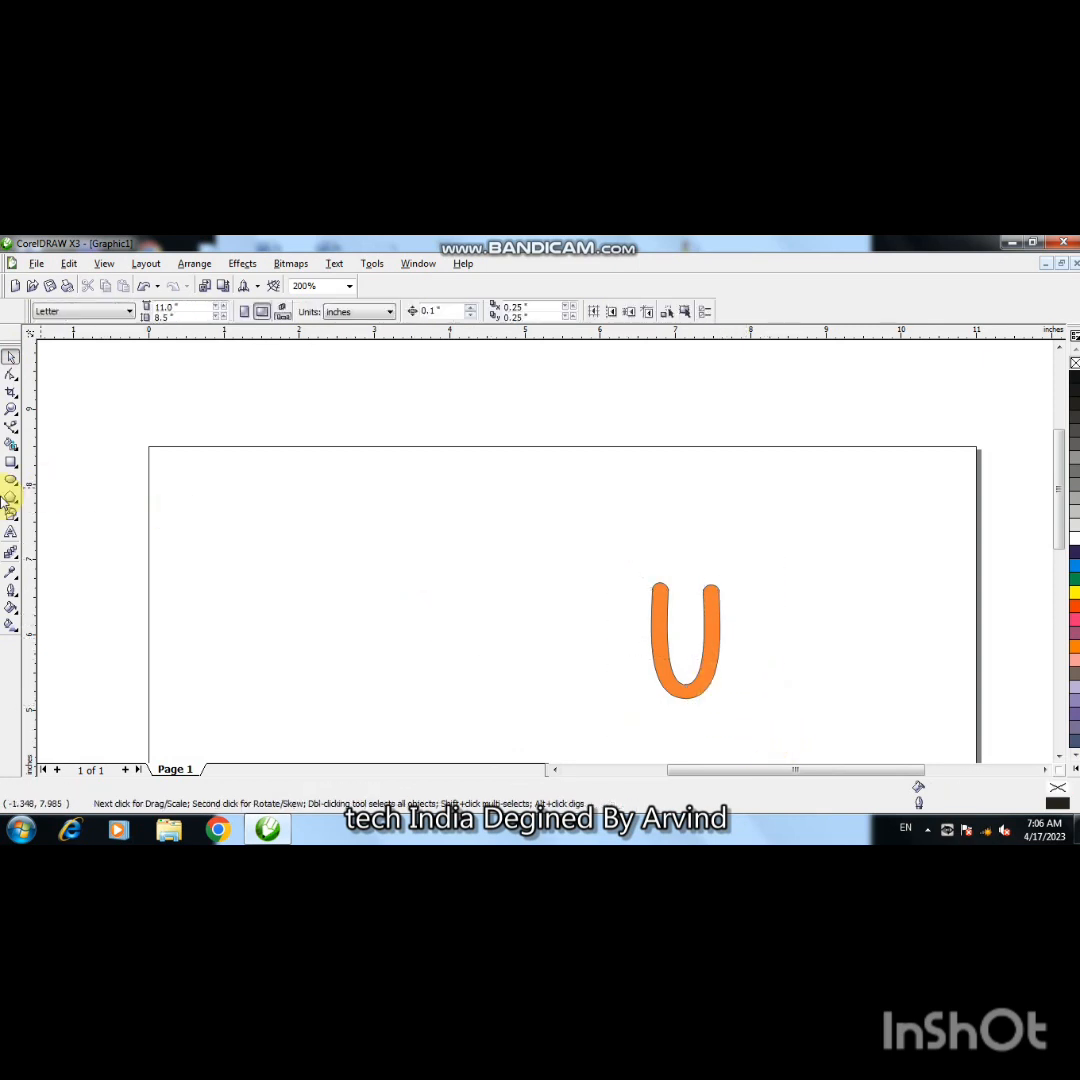
- Try to draw a Bezier line extending right from beside the U's base, about 2.8 inches long
click(11, 428)
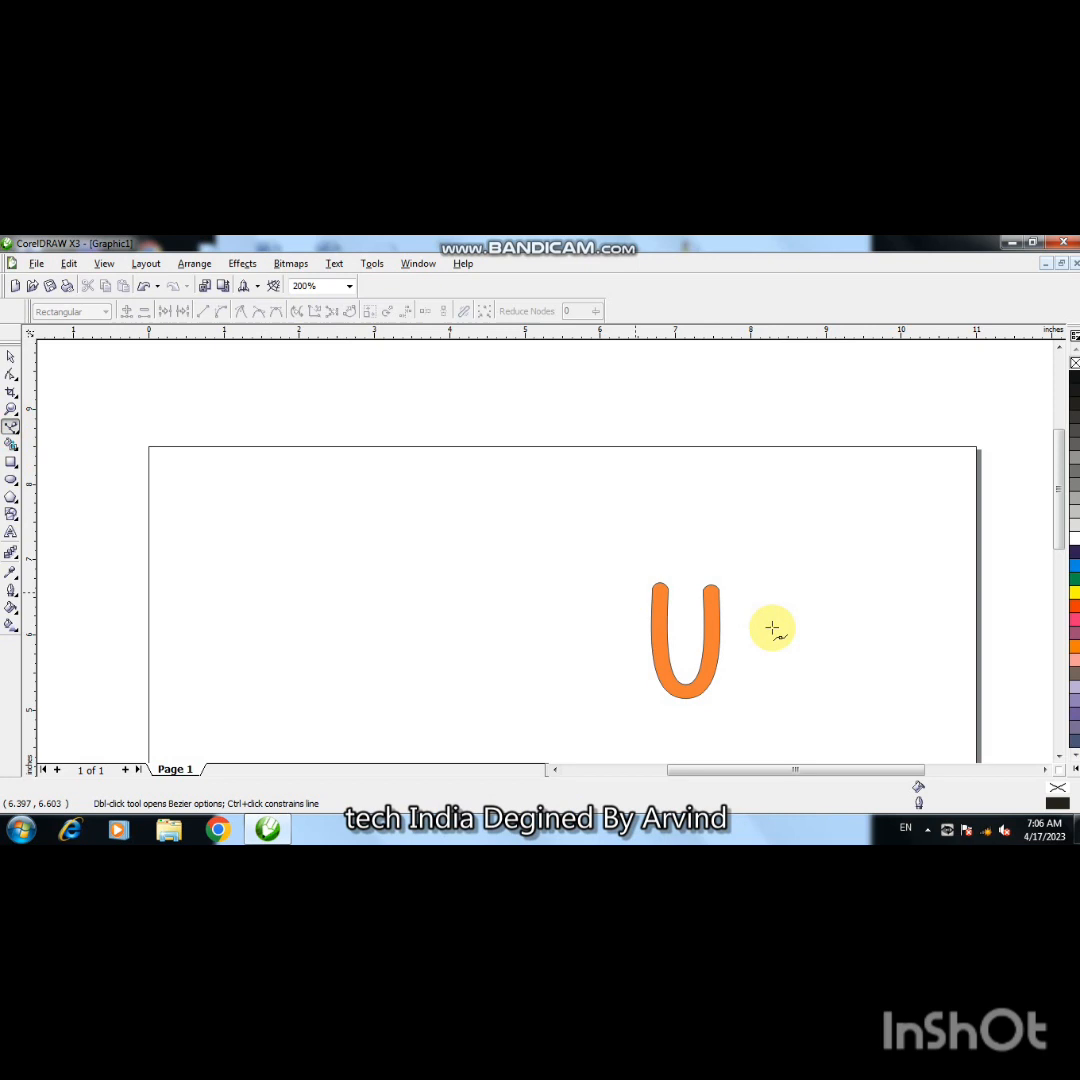
click(735, 697)
shift+click(945, 695)
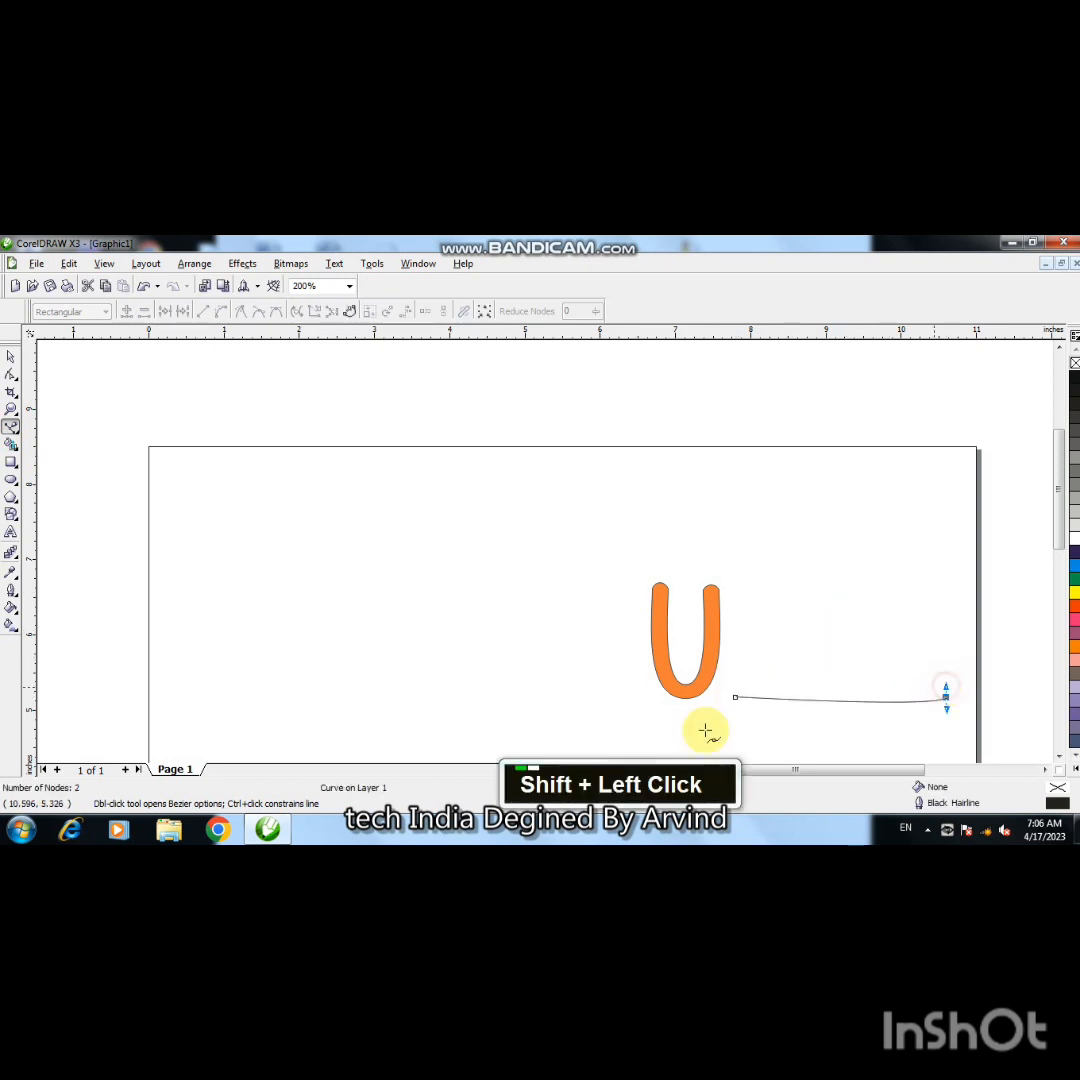
key(ctrl+z)
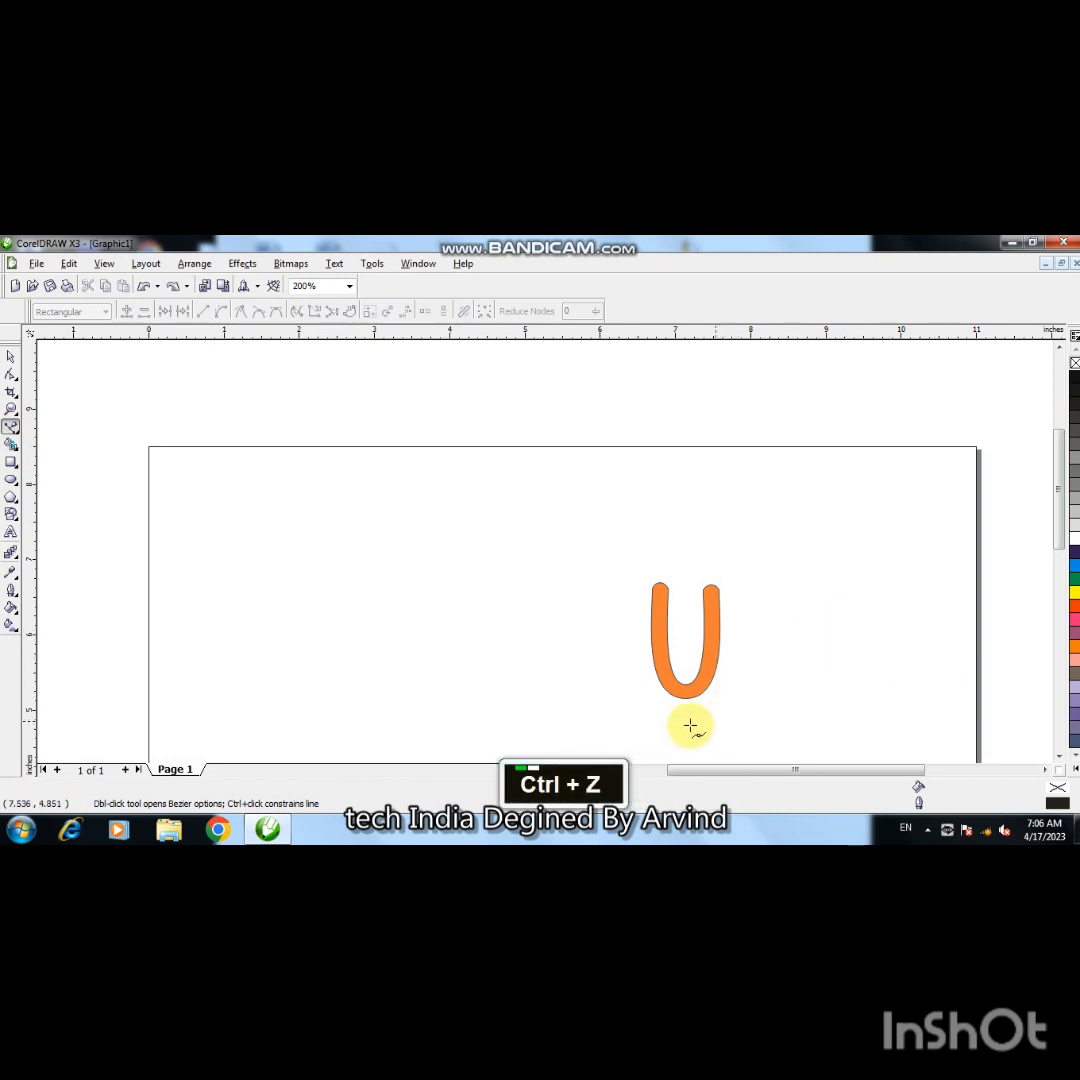
- Draw a closed two-node horizontal Bezier line about 2.5 inches long right of the U's base, and convert one segment to a curve
click(737, 688)
shift+click(928, 686)
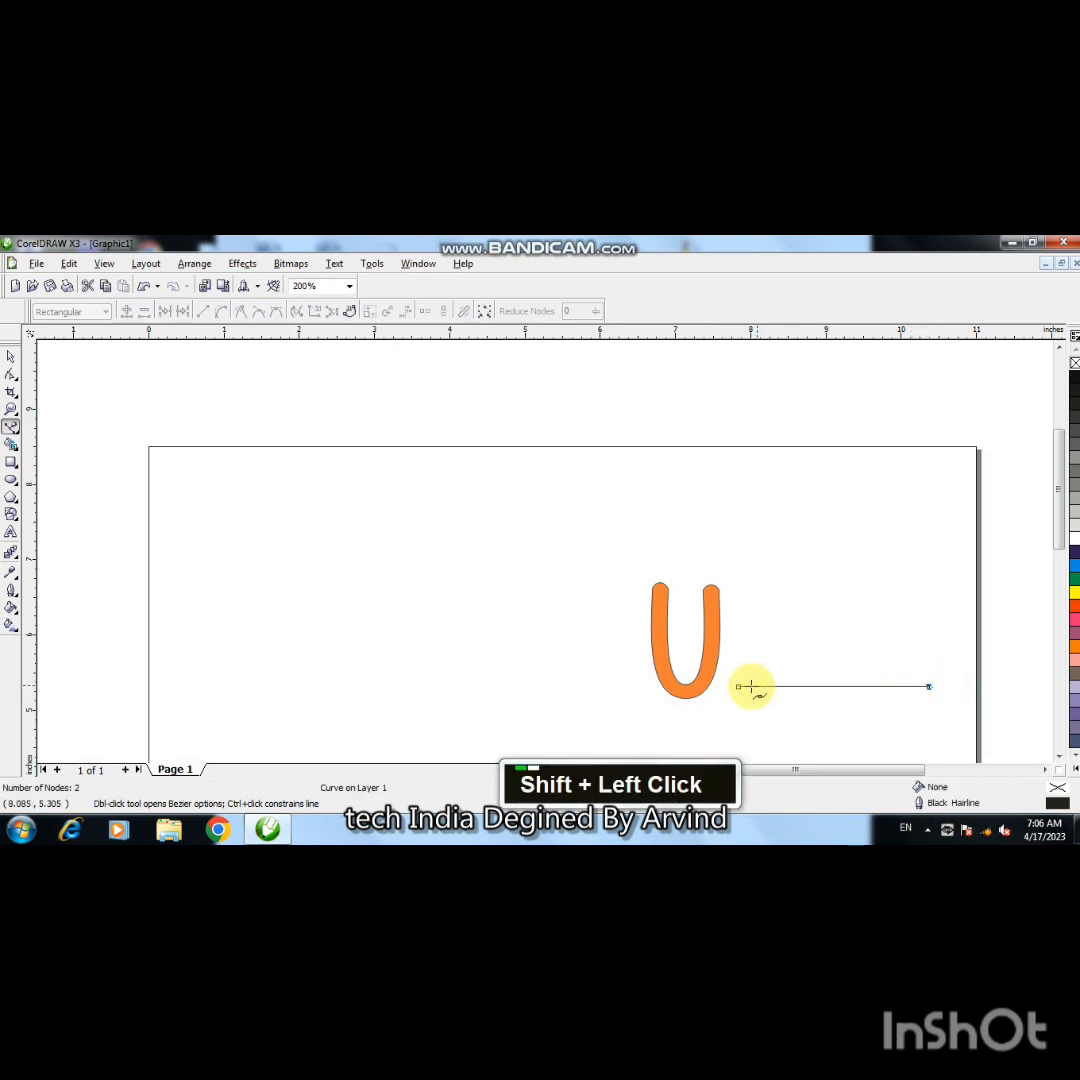
click(11, 373)
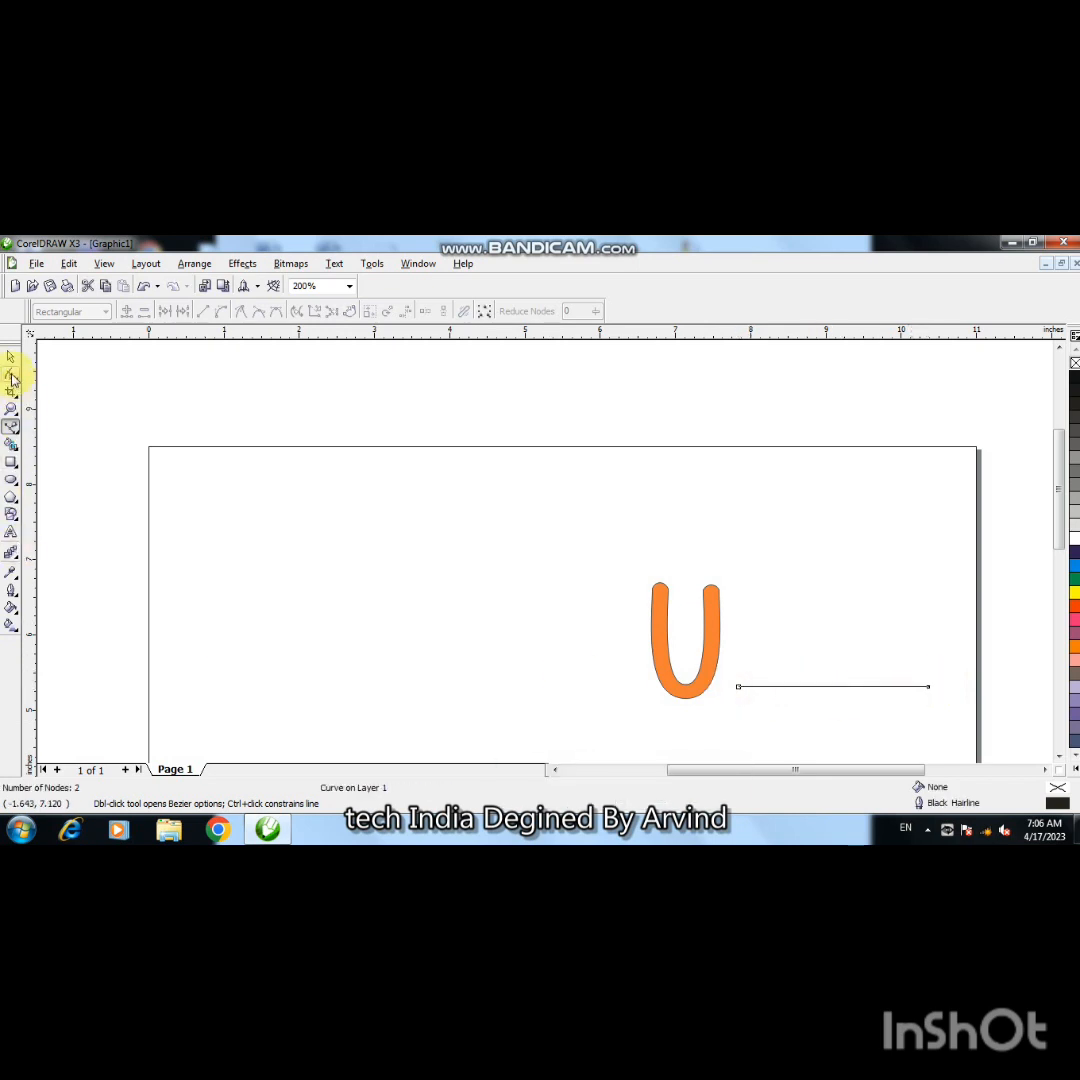
right_click(808, 690)
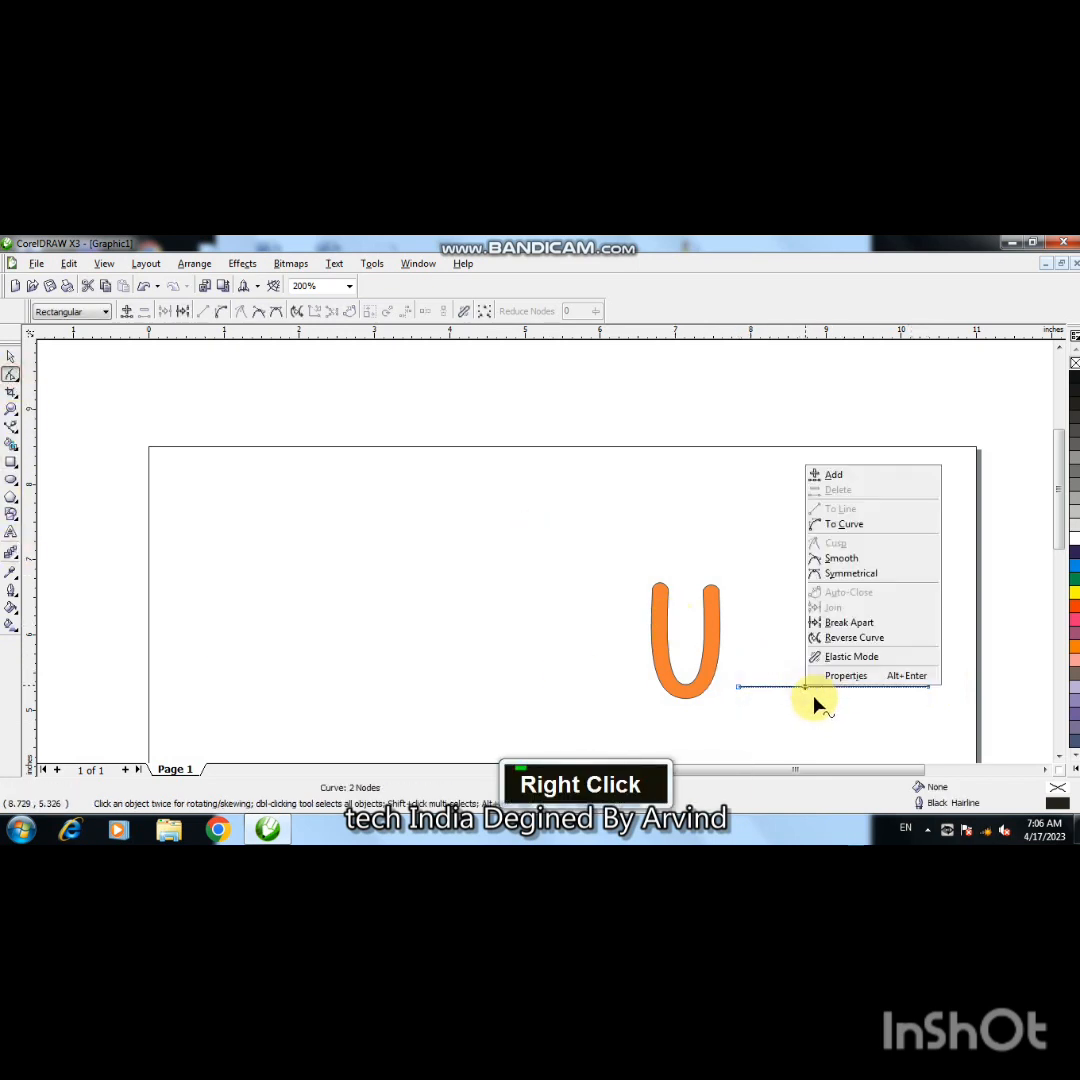
click(851, 525)
- Bend the converted segment into a shallow S-curve, and convert the second segment to a curve that arches above it
click(797, 690)
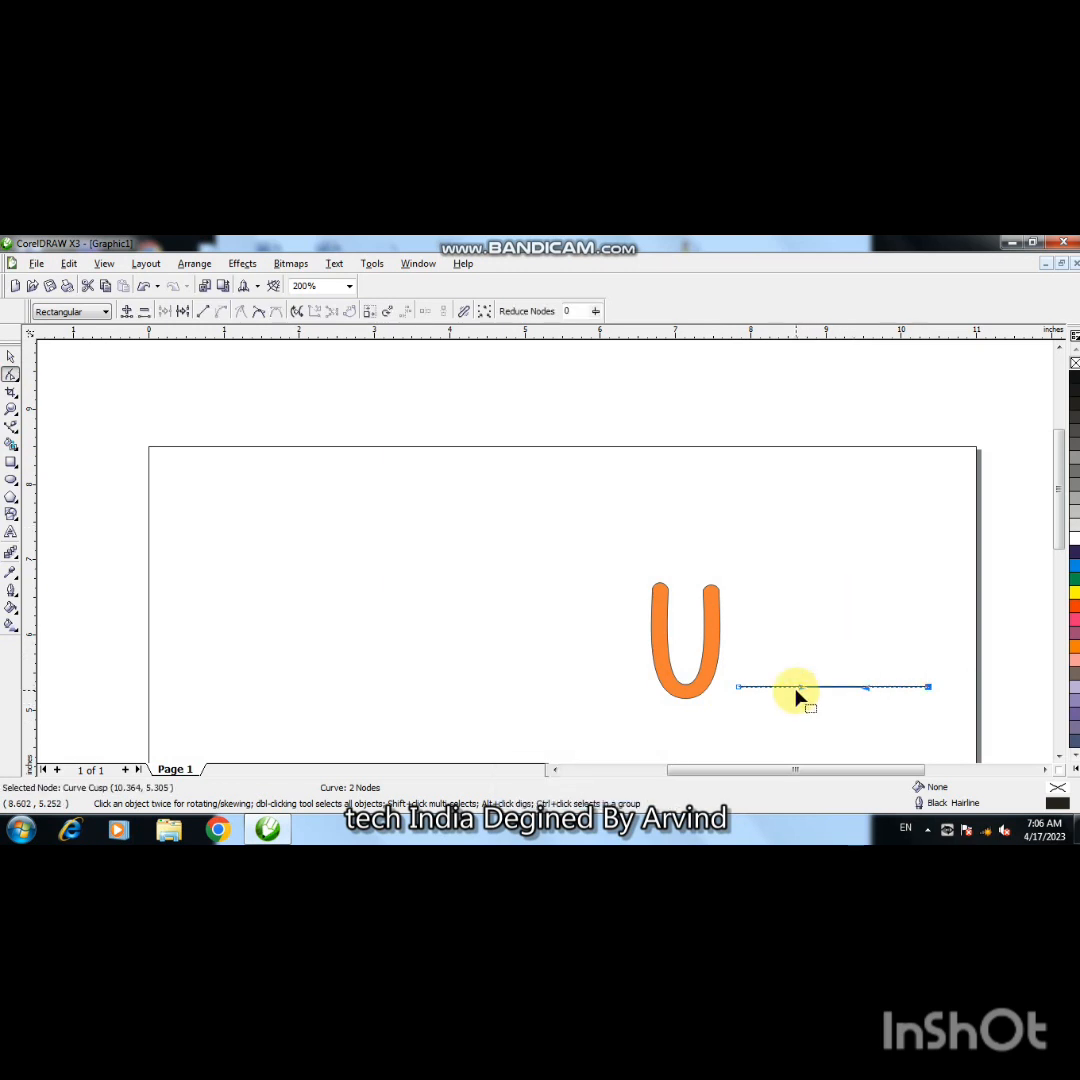
drag(805, 695, 867, 733)
right_click(851, 686)
click(888, 525)
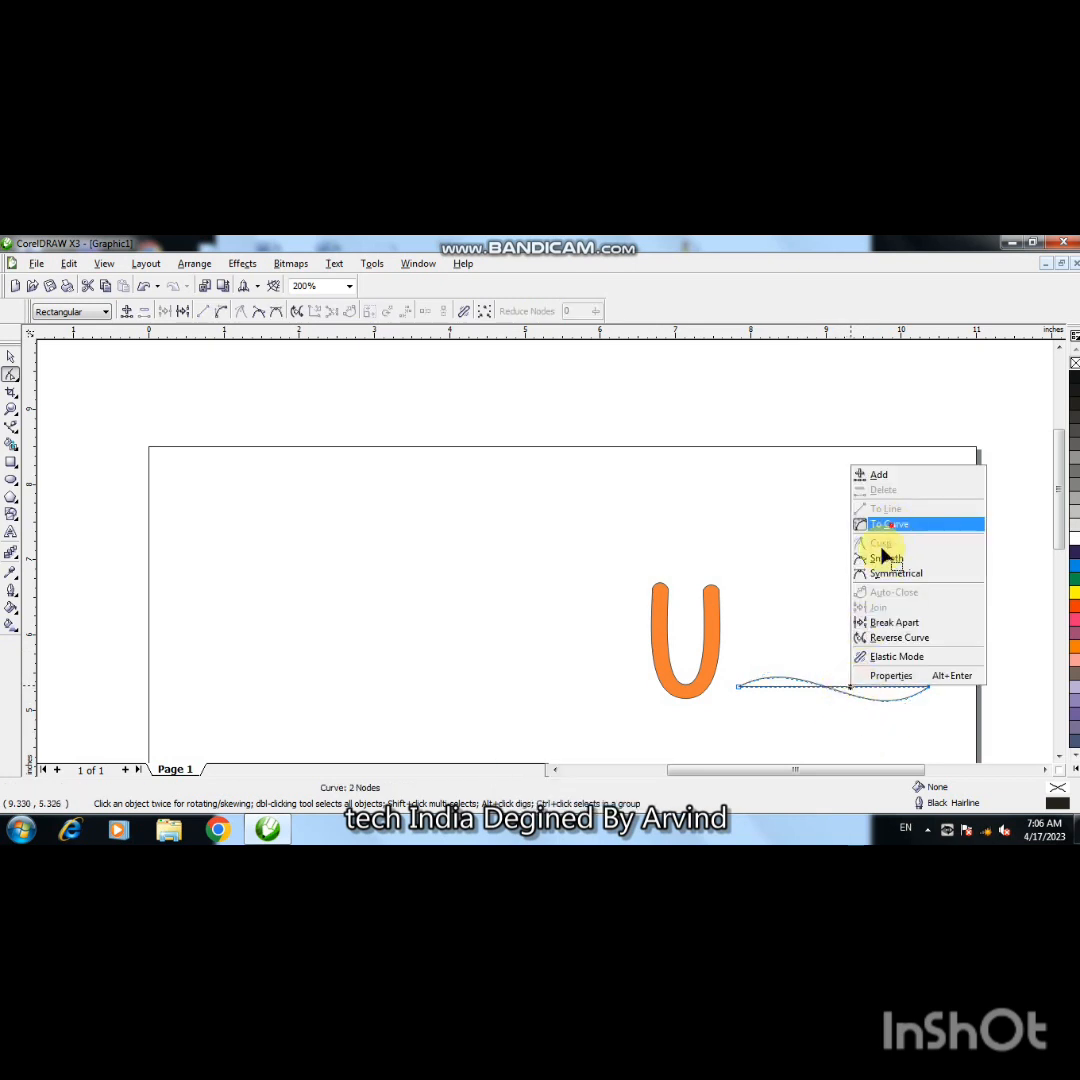
drag(805, 695, 811, 549)
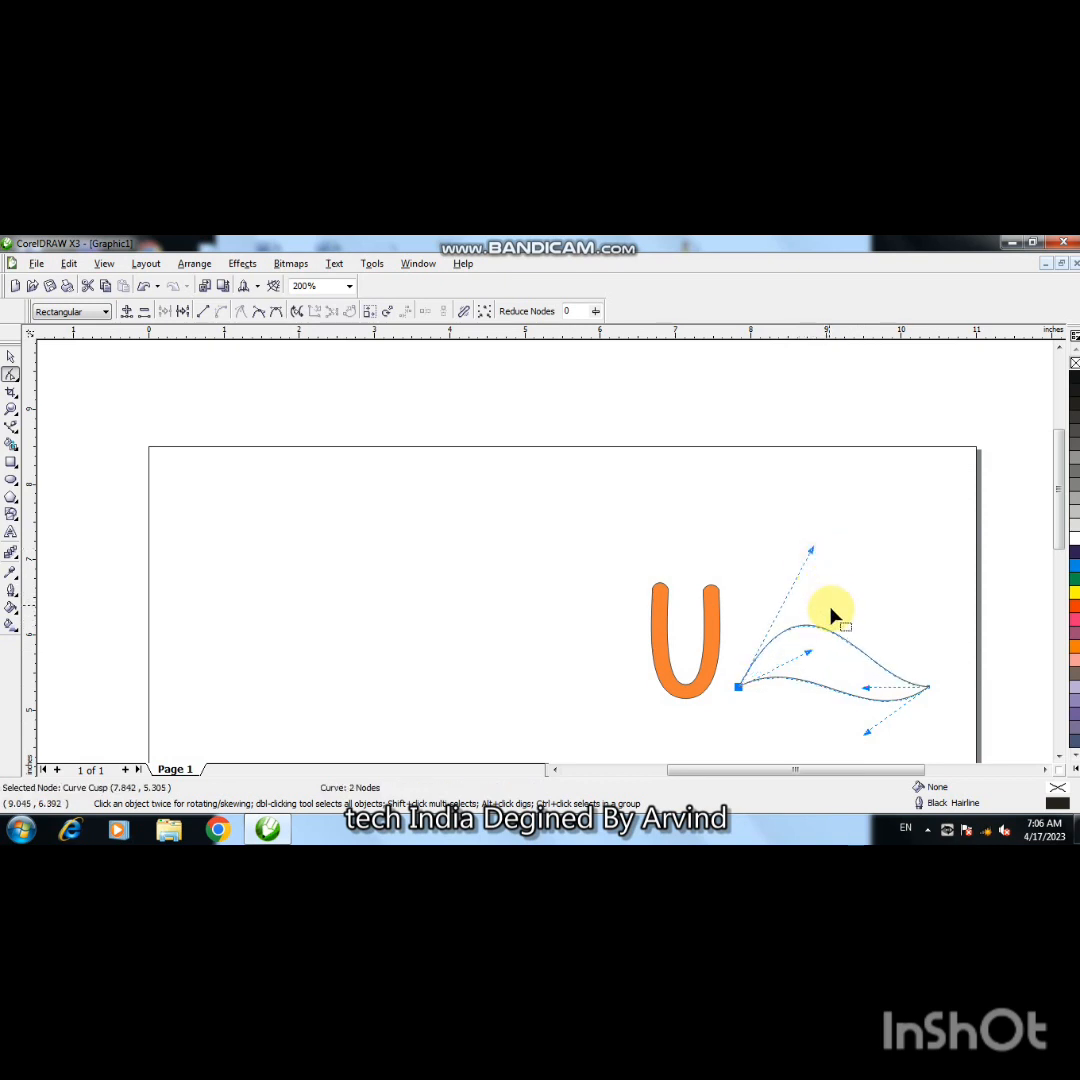
- Try to widen the leaf shape's right end by moving the right node's curve handles outward, up and down
drag(868, 696, 937, 657)
click(917, 654)
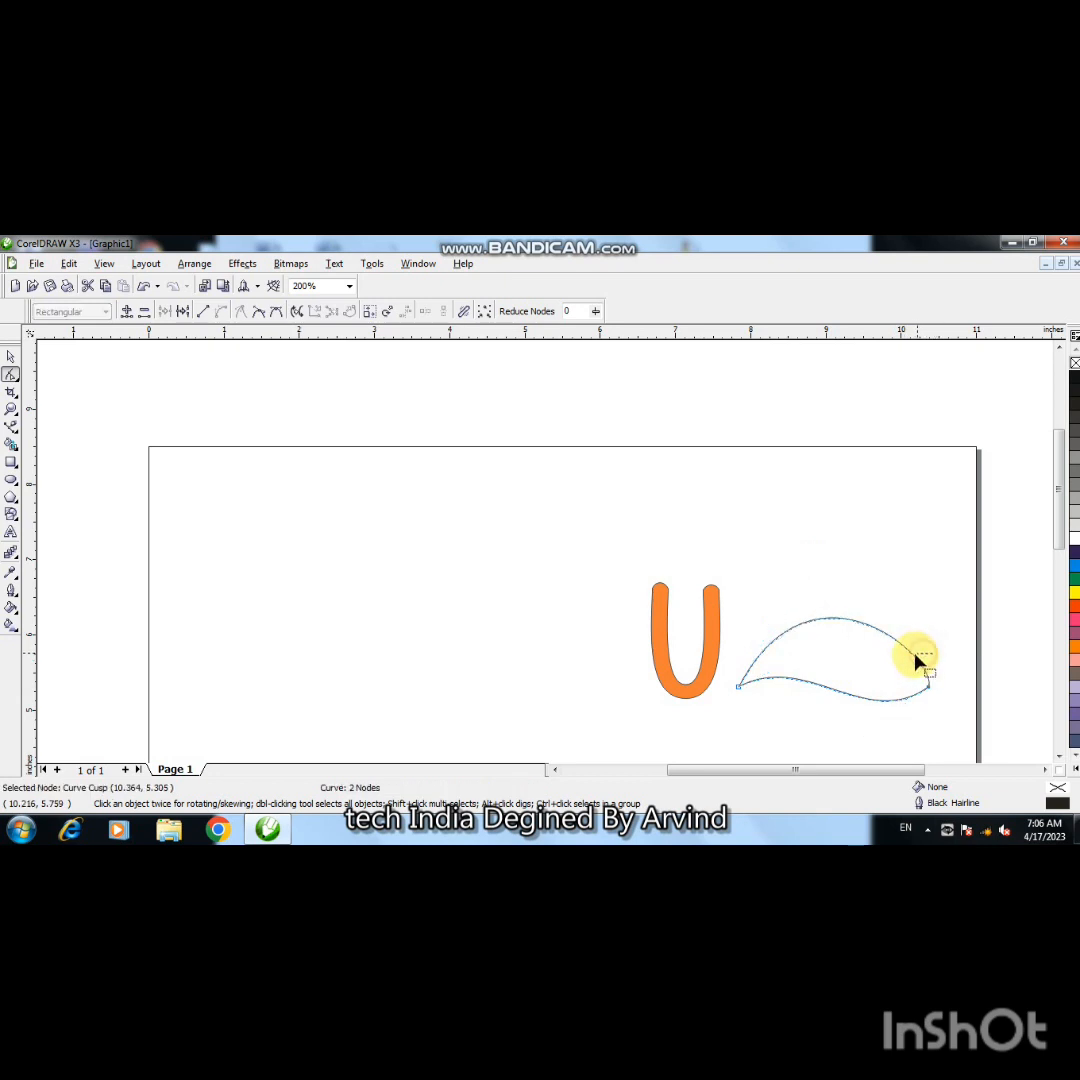
click(928, 687)
mouse_move(871, 738)
mouse_down()
mouse_move(880, 764)
mouse_move(884, 745)
mouse_up()
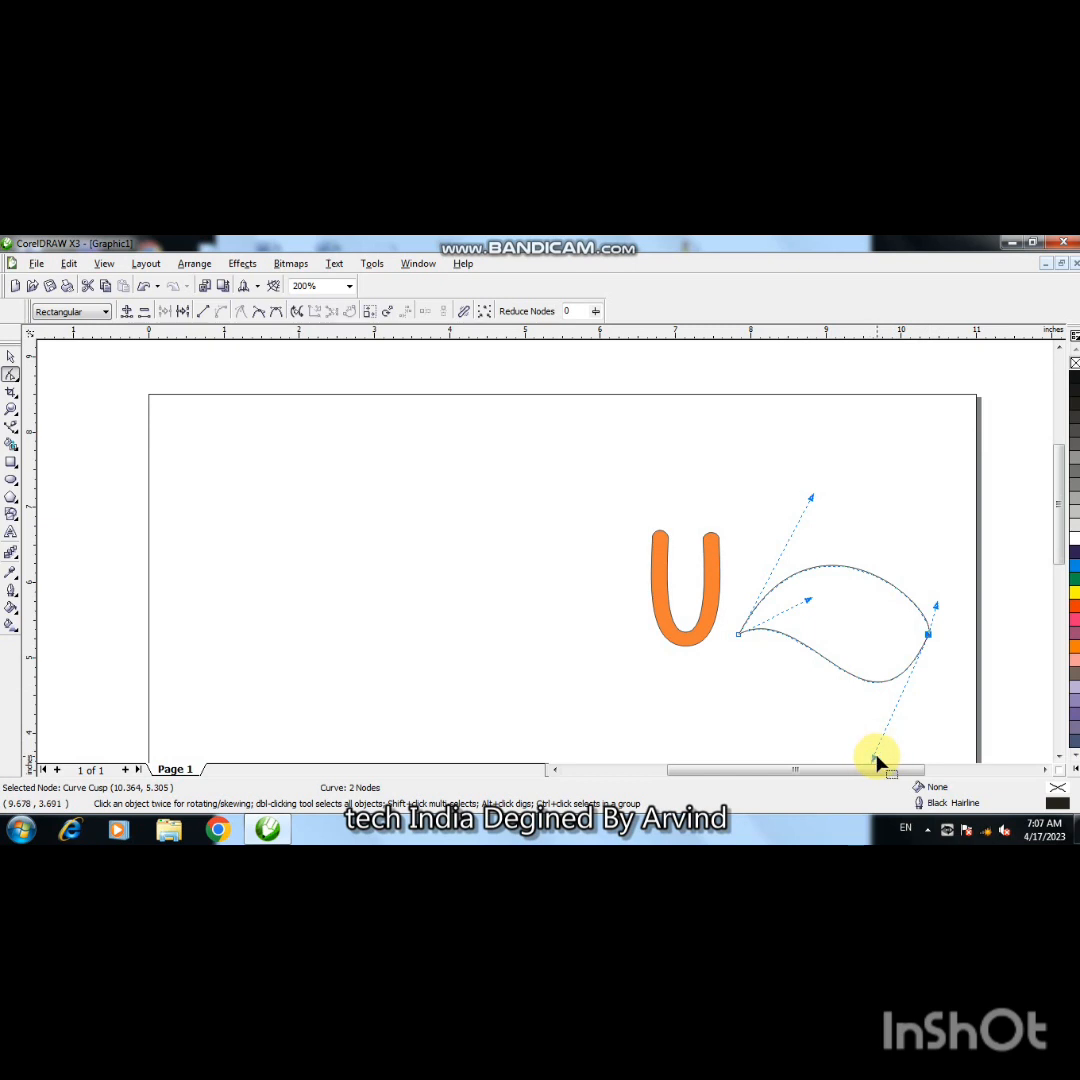
click(880, 752)
- Adjust the curve handles at both ends to form a slimmer leaf whose upper and lower edges are flowing S-curves
click(928, 636)
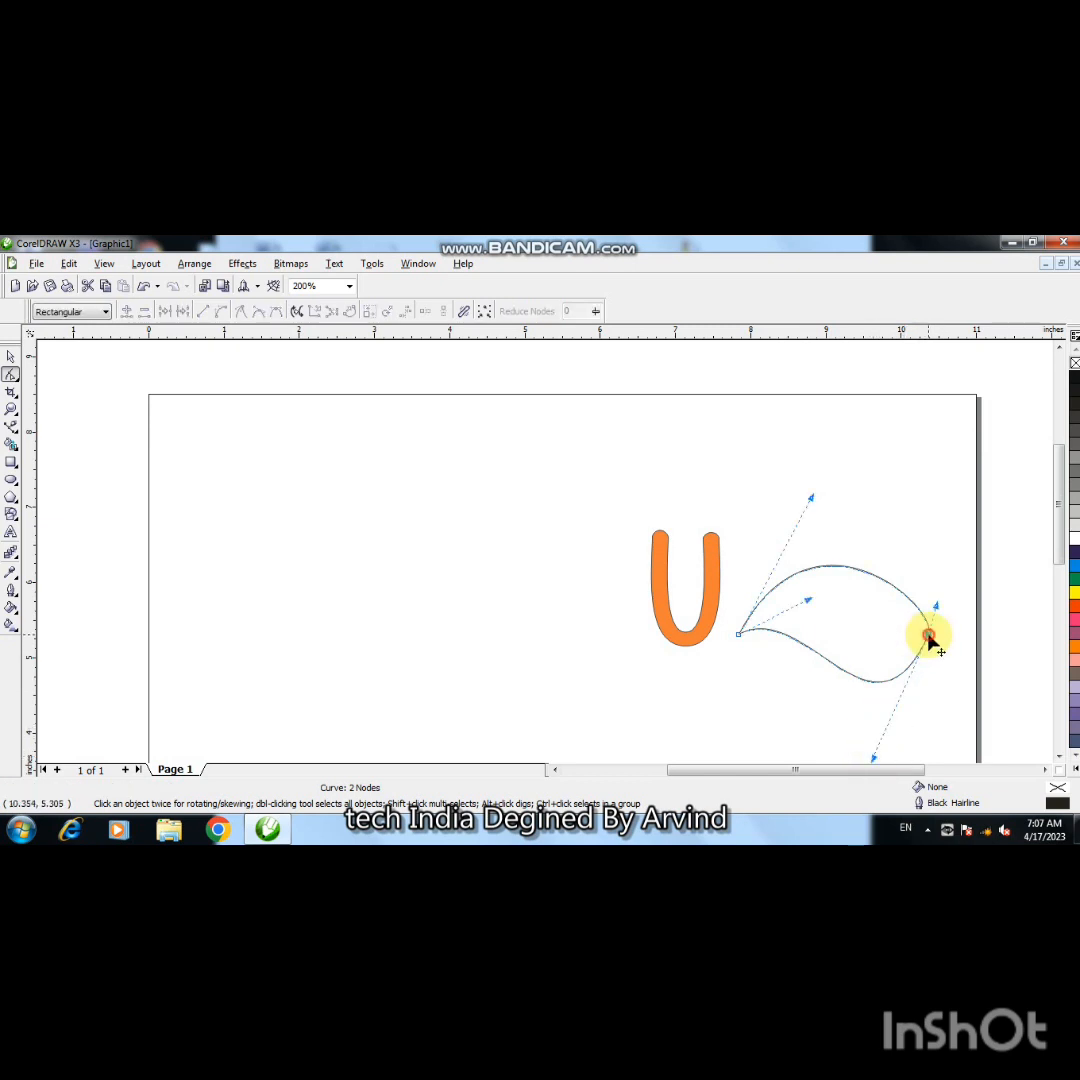
drag(875, 763, 863, 706)
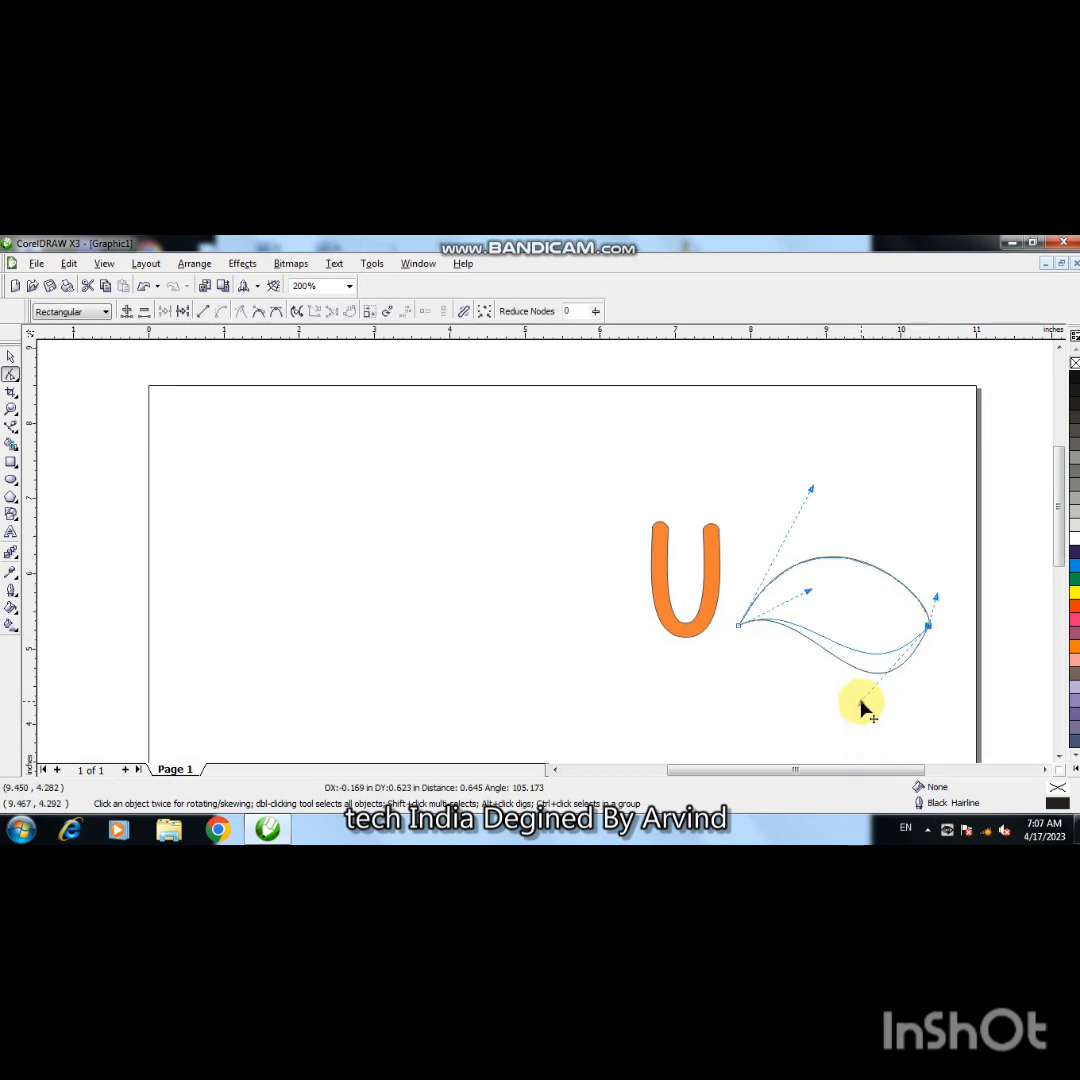
drag(935, 600, 901, 641)
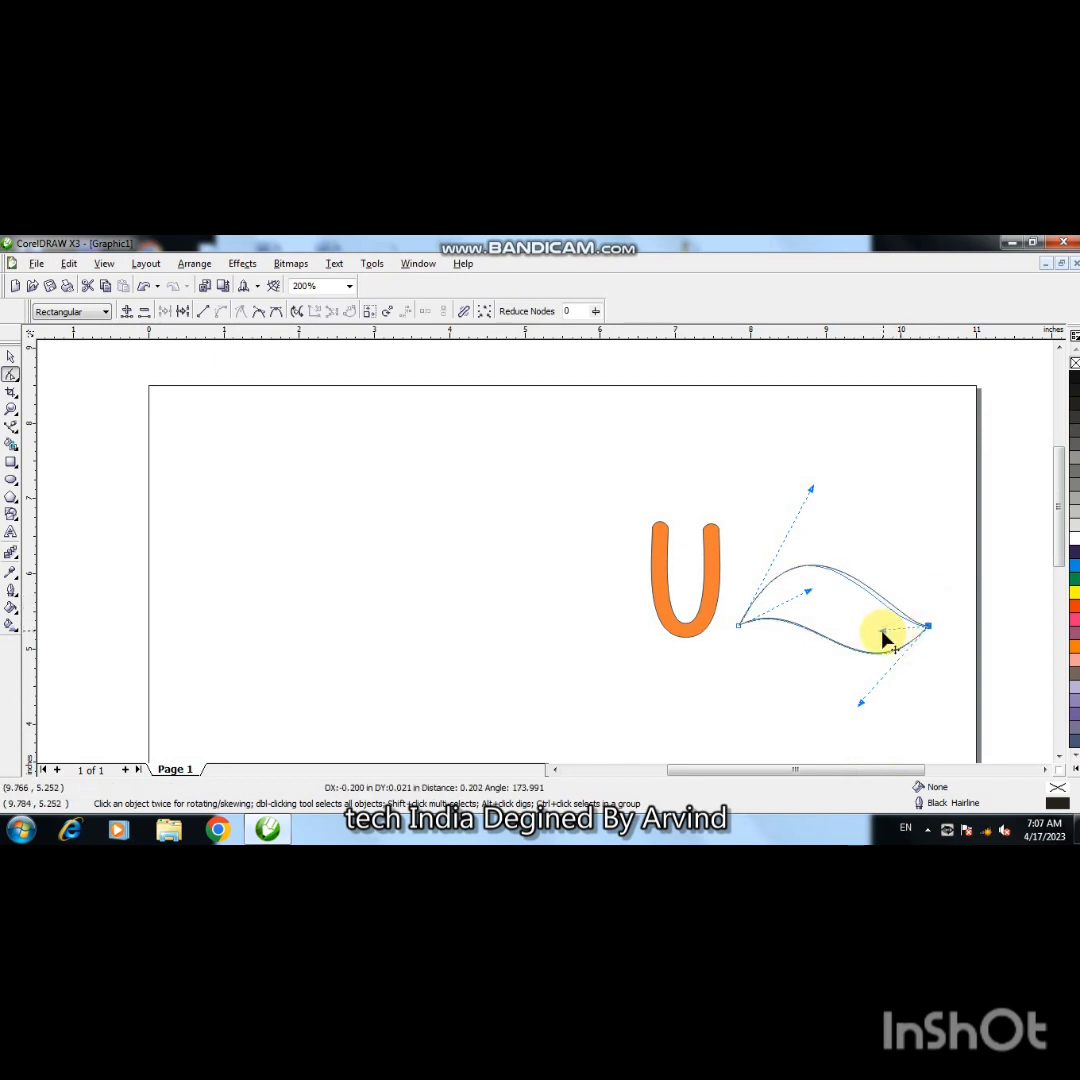
click(811, 491)
drag(811, 491, 836, 514)
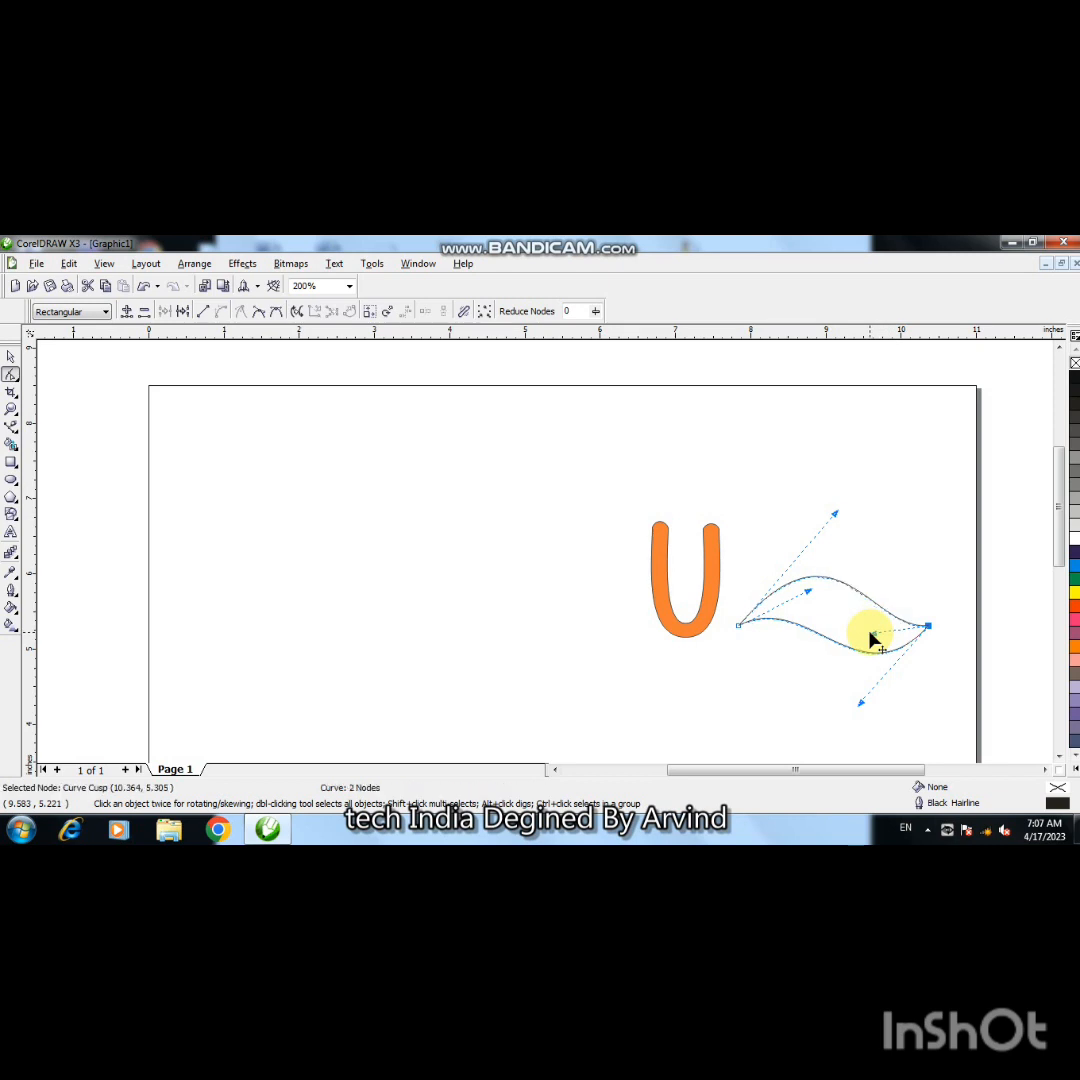
drag(837, 516, 832, 525)
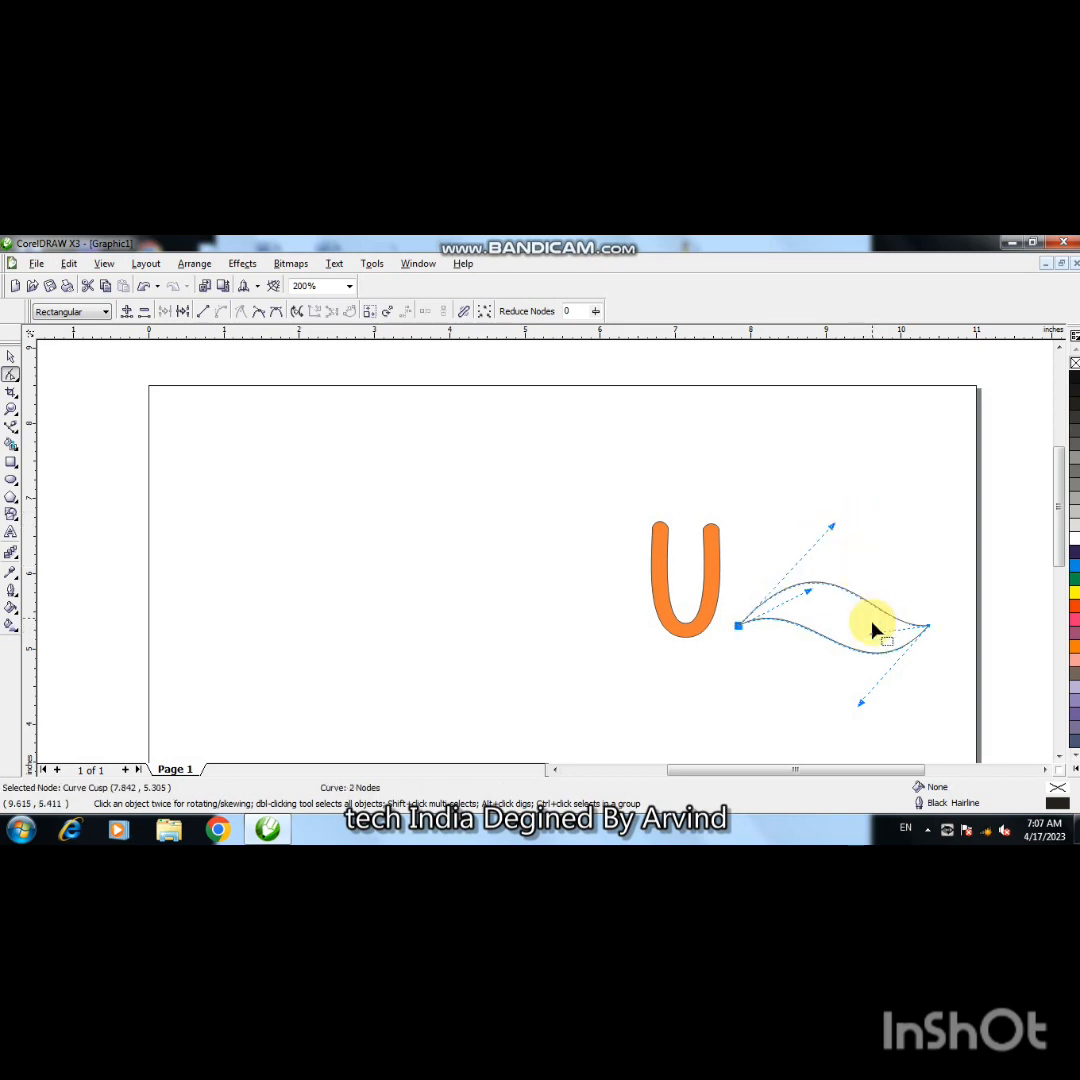
drag(862, 706, 851, 709)
drag(833, 526, 847, 526)
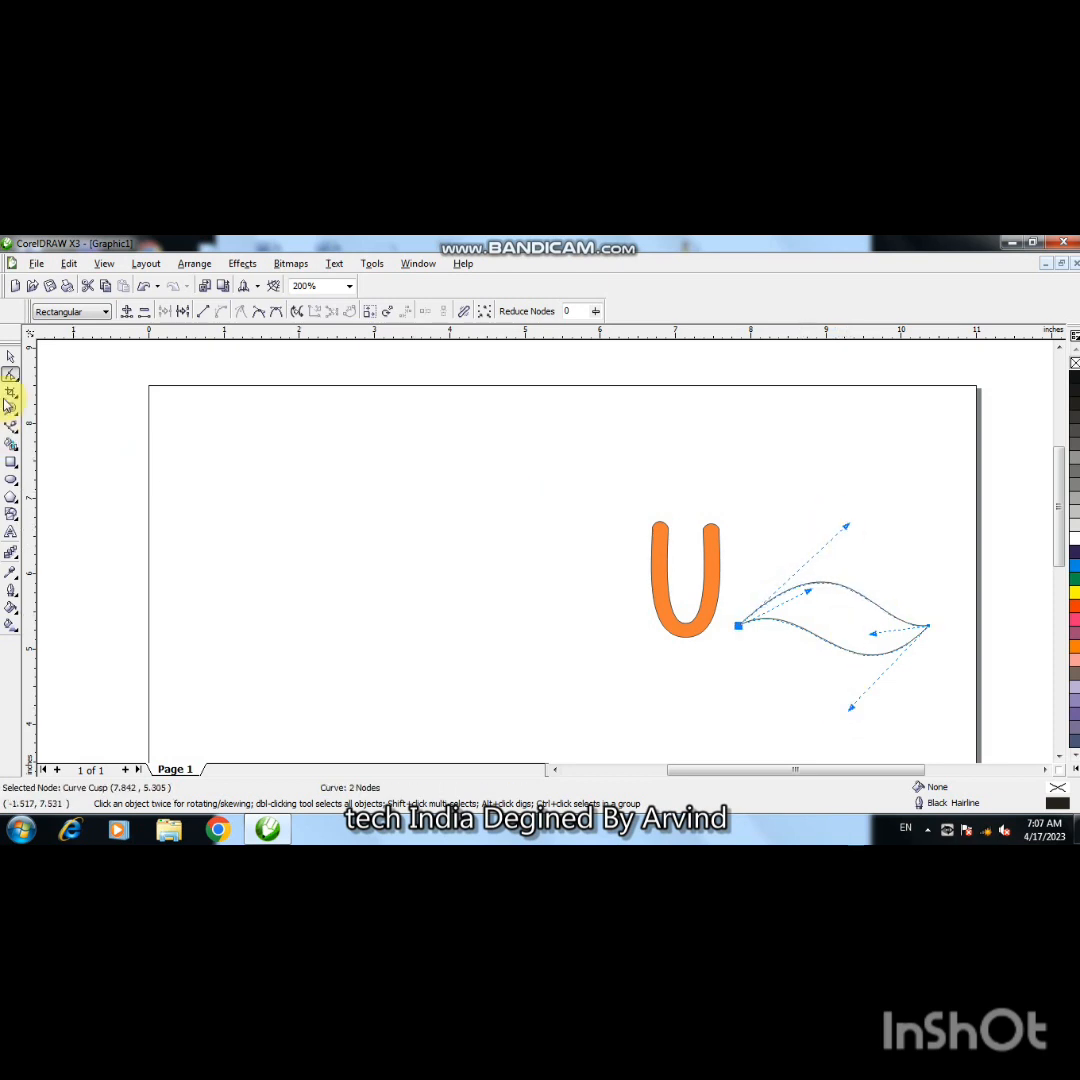
- Give the leaf a 4.0 pt outline with rounded corners and round line caps, and nudge it down 0.1 inch
click(9, 360)
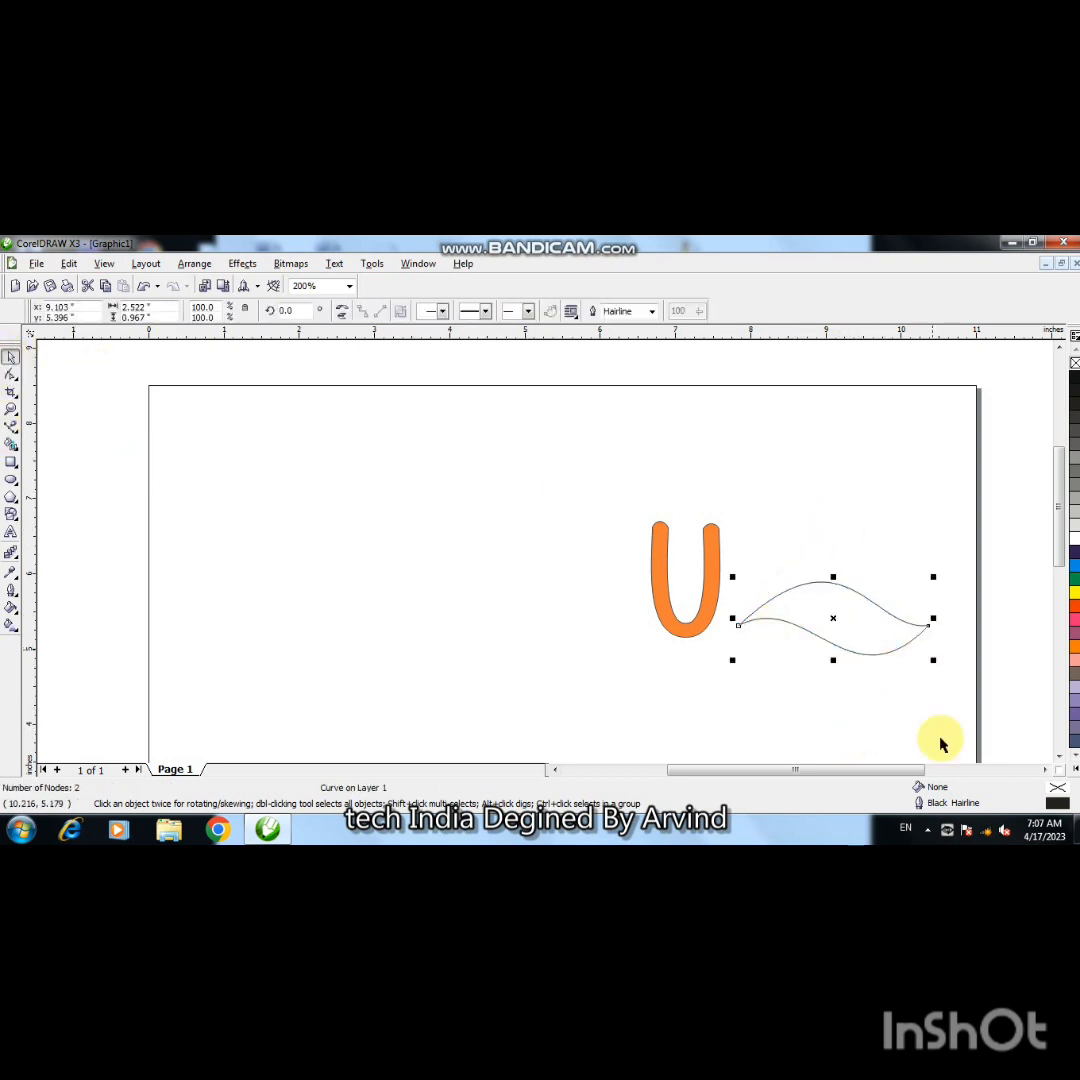
key(F12)
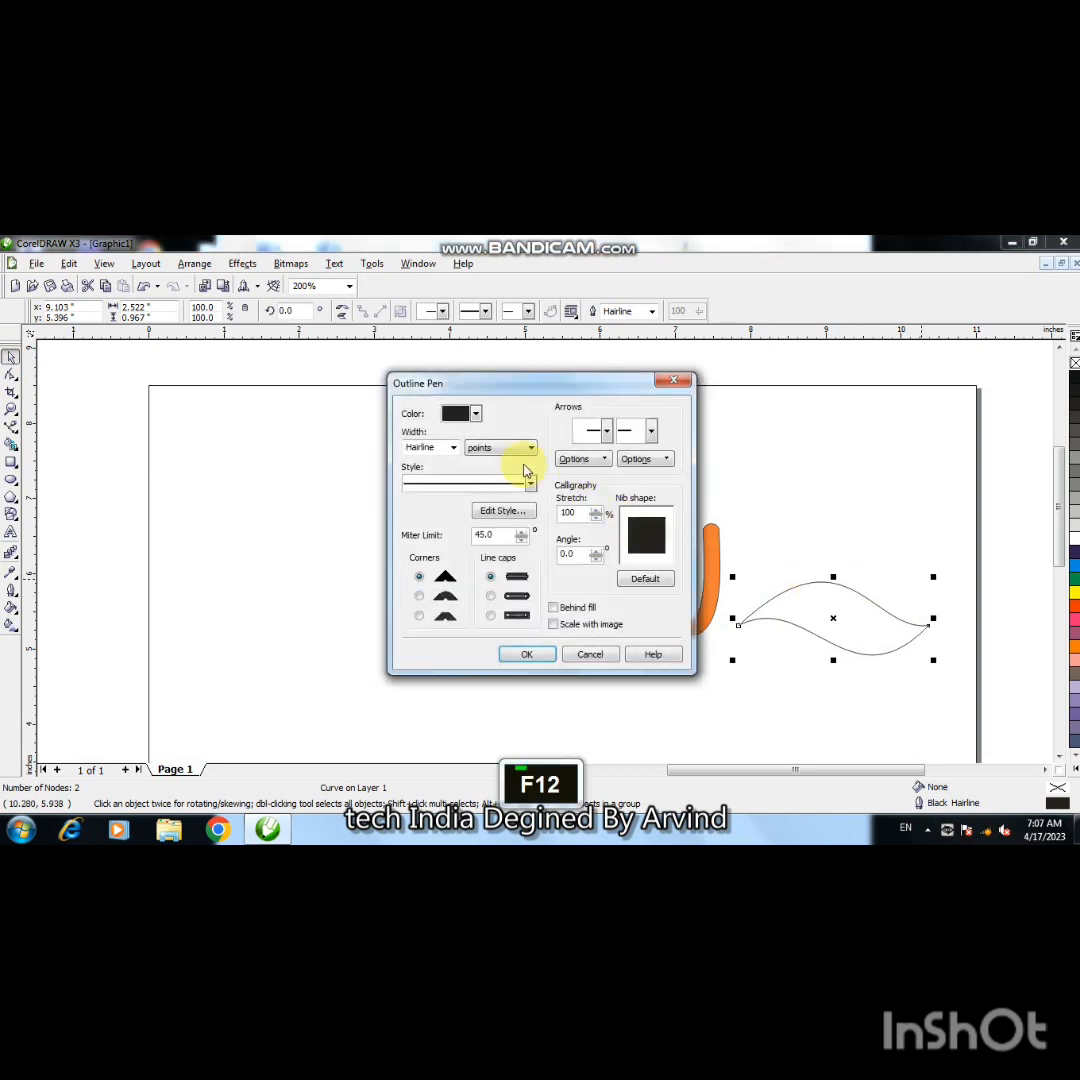
click(455, 449)
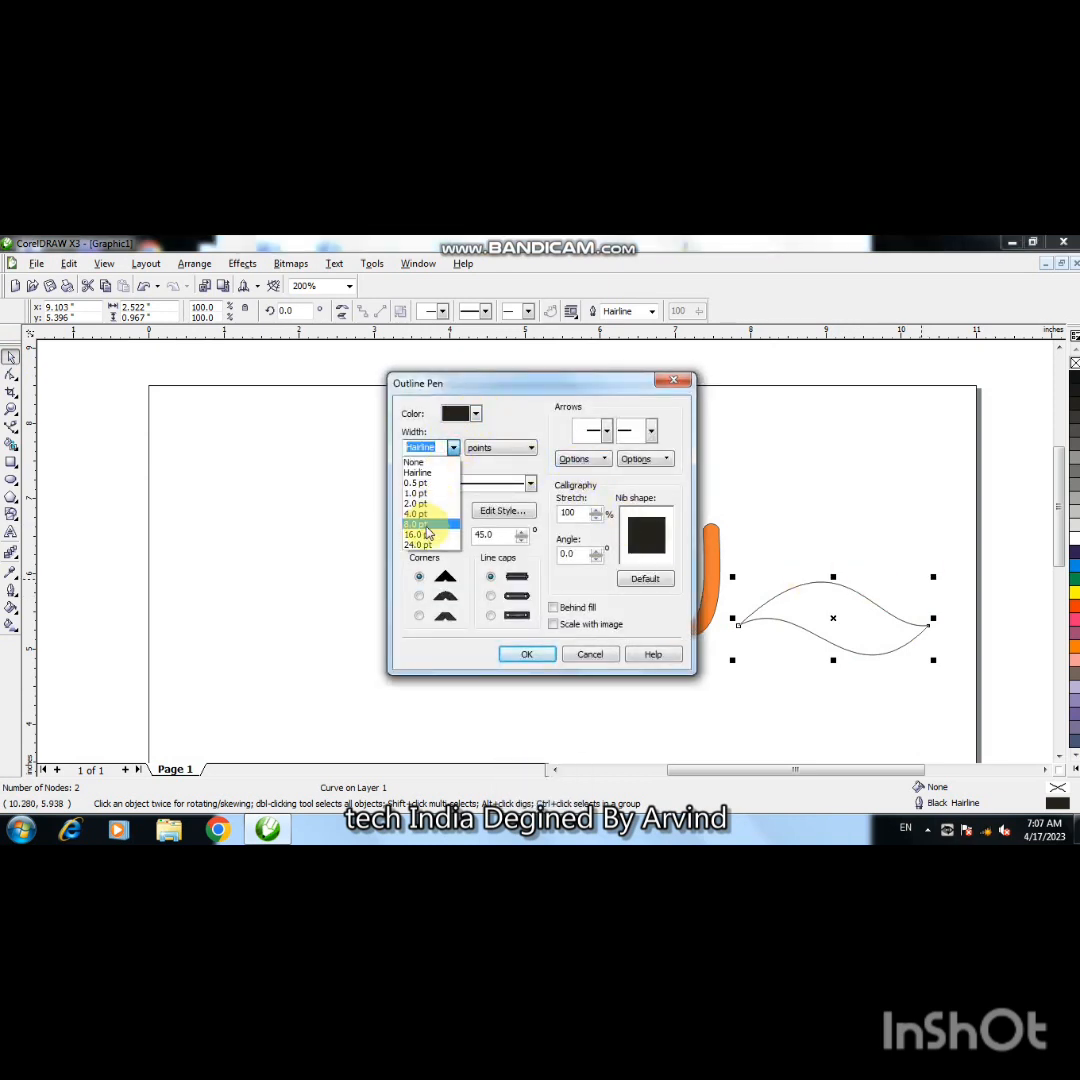
click(428, 516)
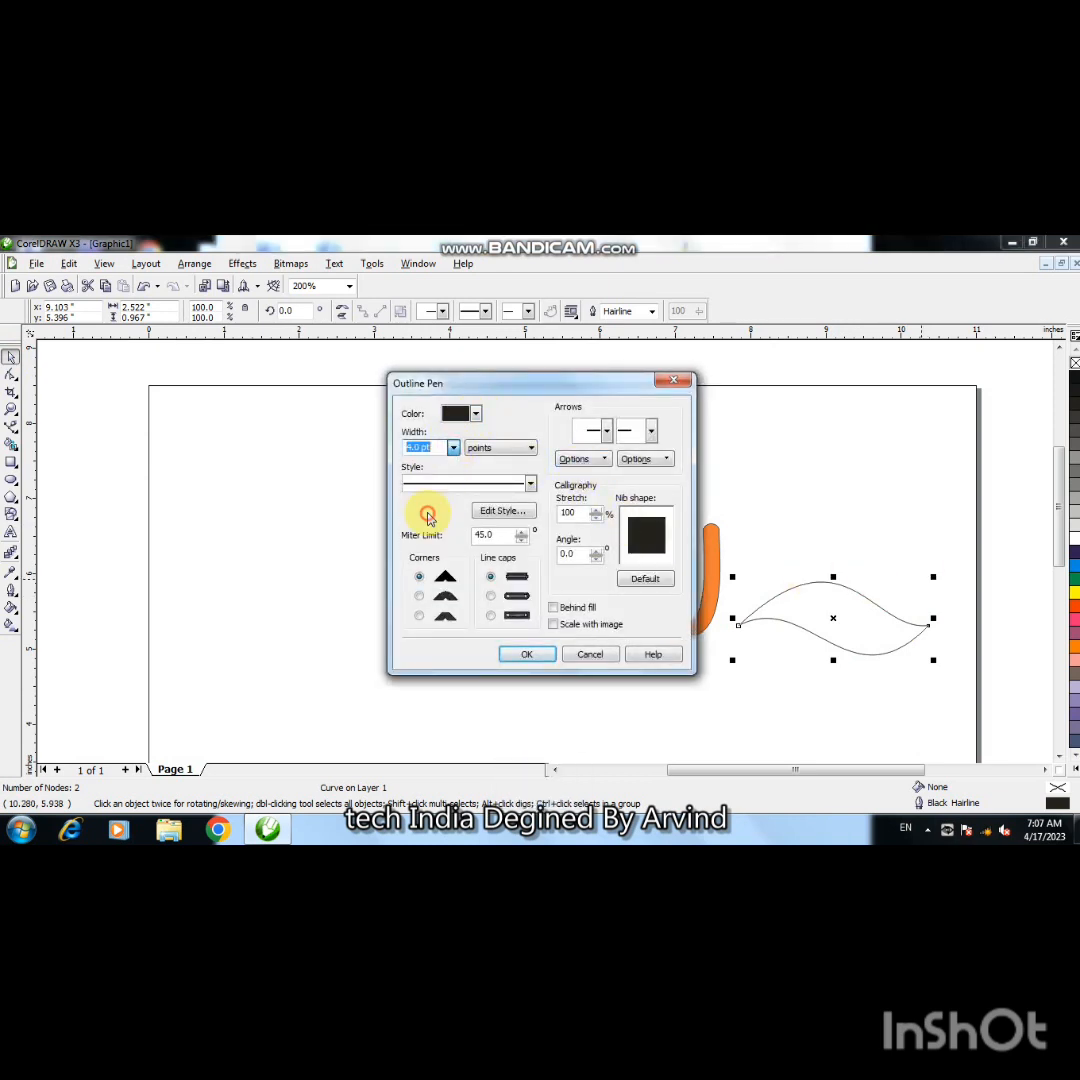
click(417, 597)
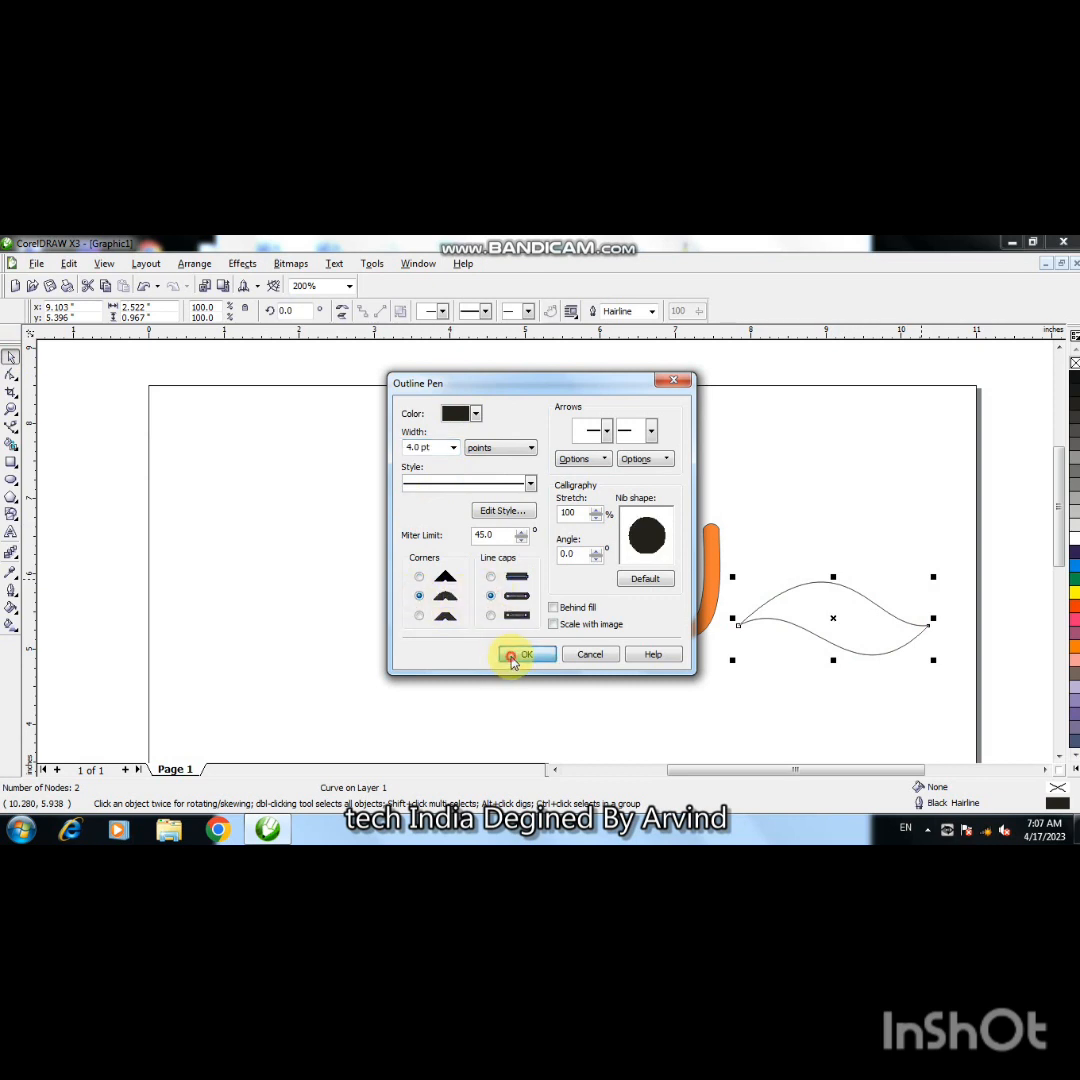
click(515, 655)
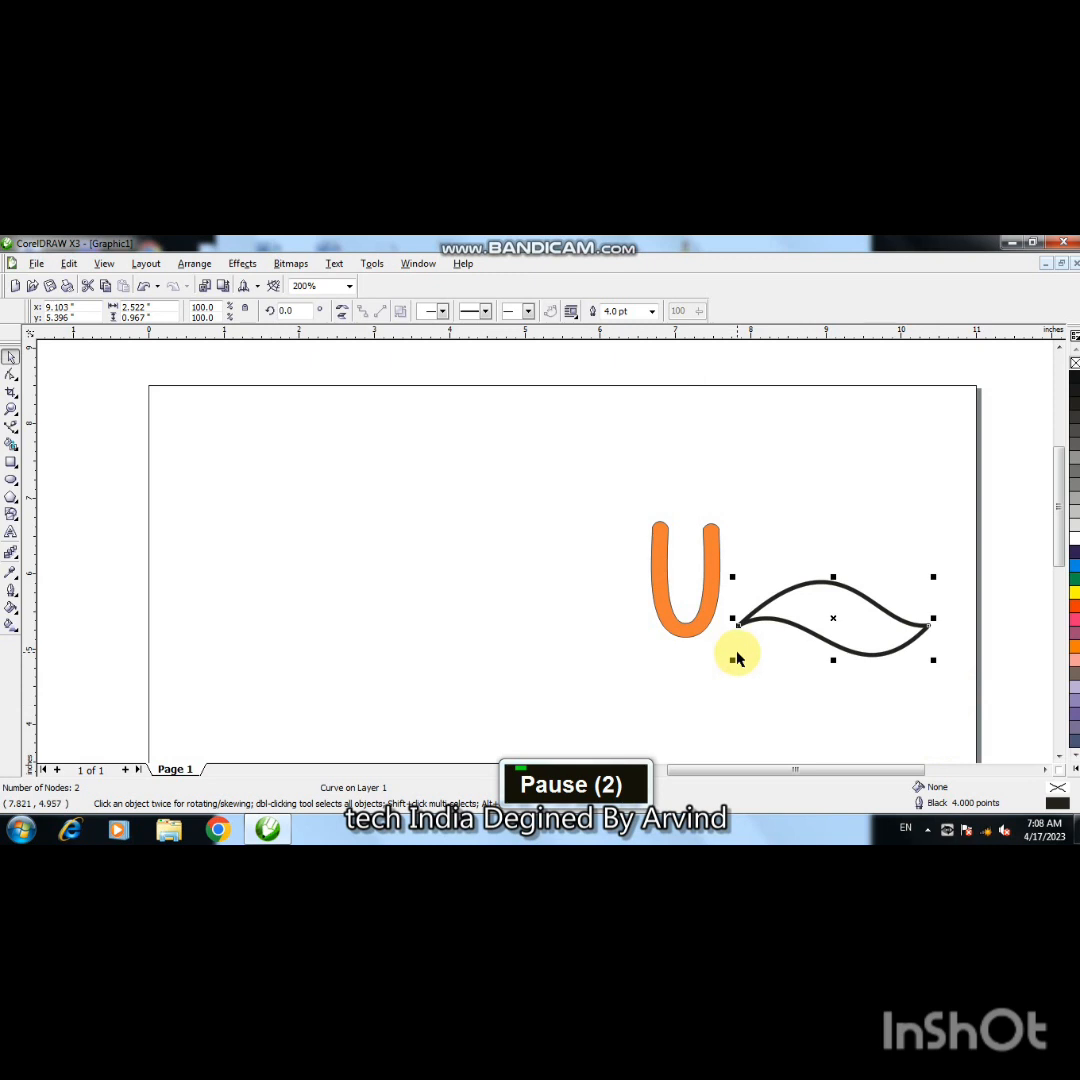
key(Down)
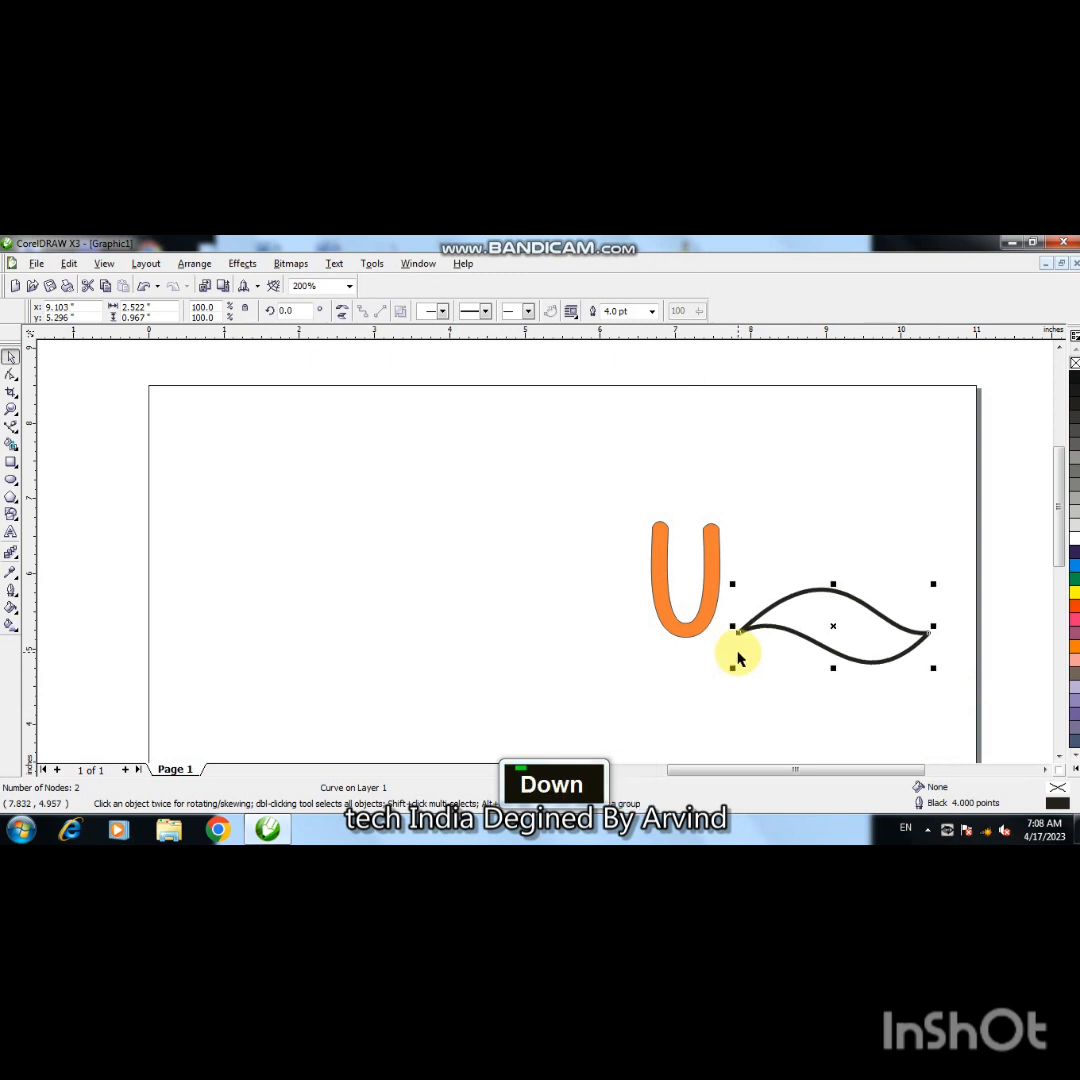
- Draw a vertical Bezier line about 0.44 inches long downward from the leaf's left tip
click(11, 427)
click(724, 652)
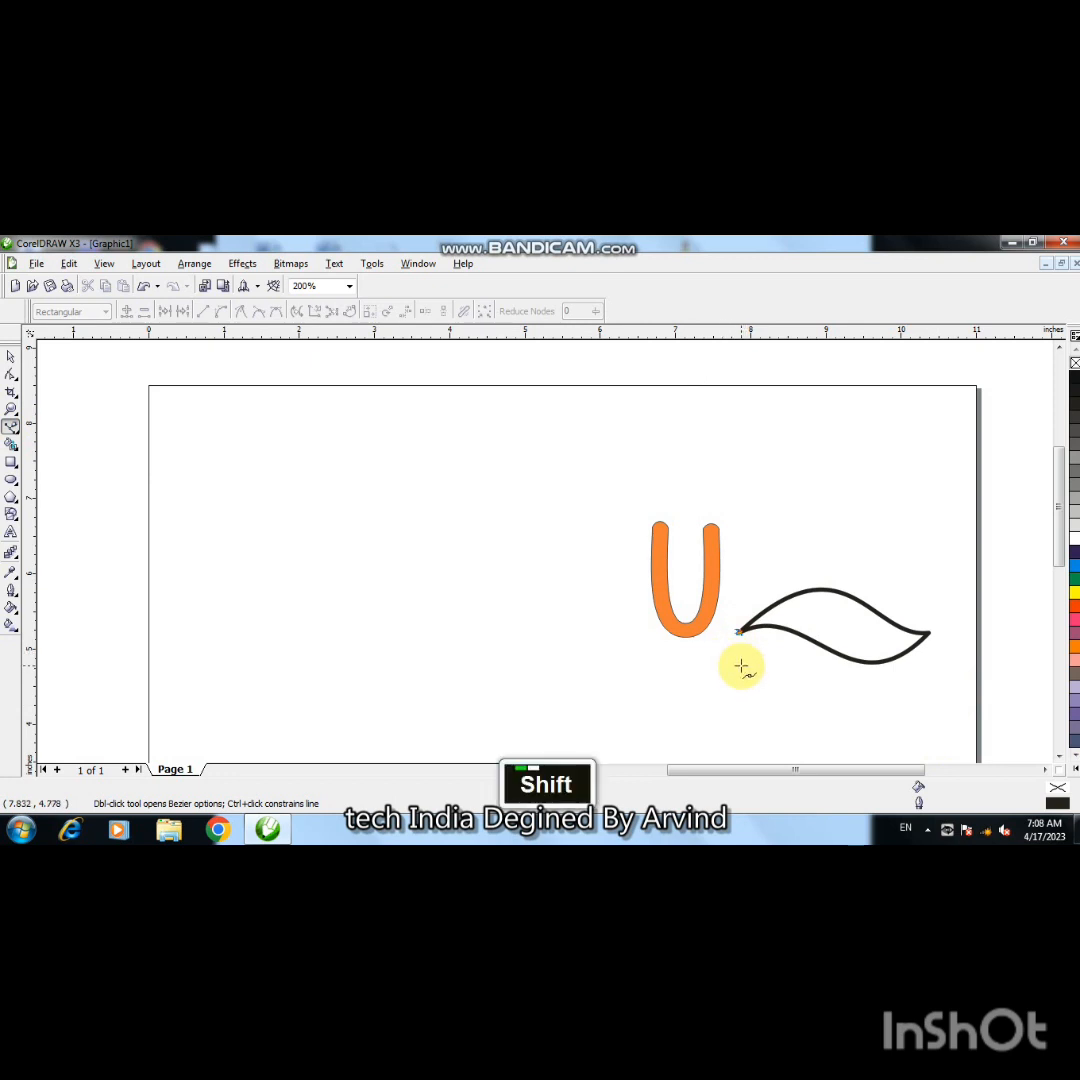
shift+click(740, 665)
- Give the short vertical line a 4.0 pt outline with rounded corners and round line caps
click(10, 357)
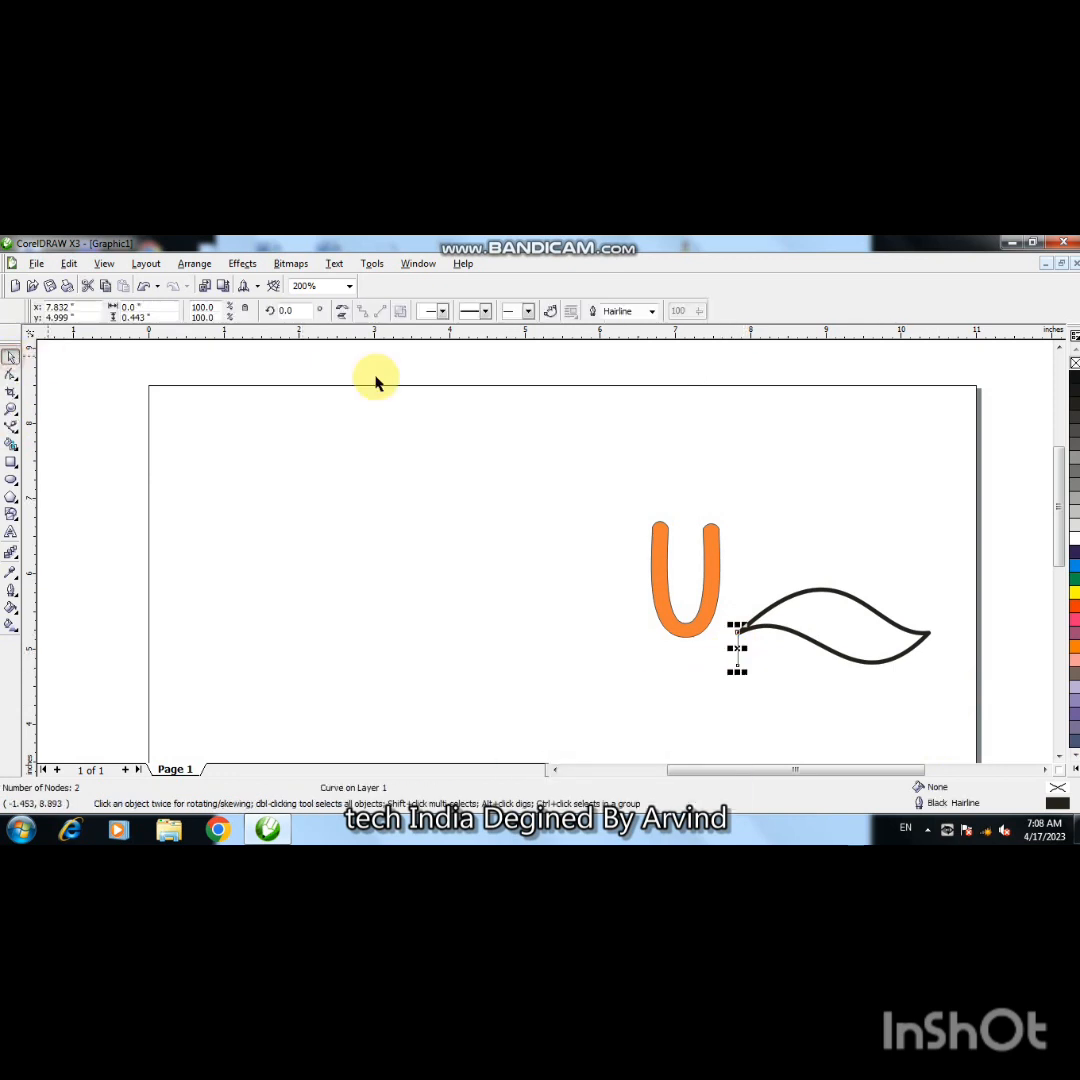
key(F12)
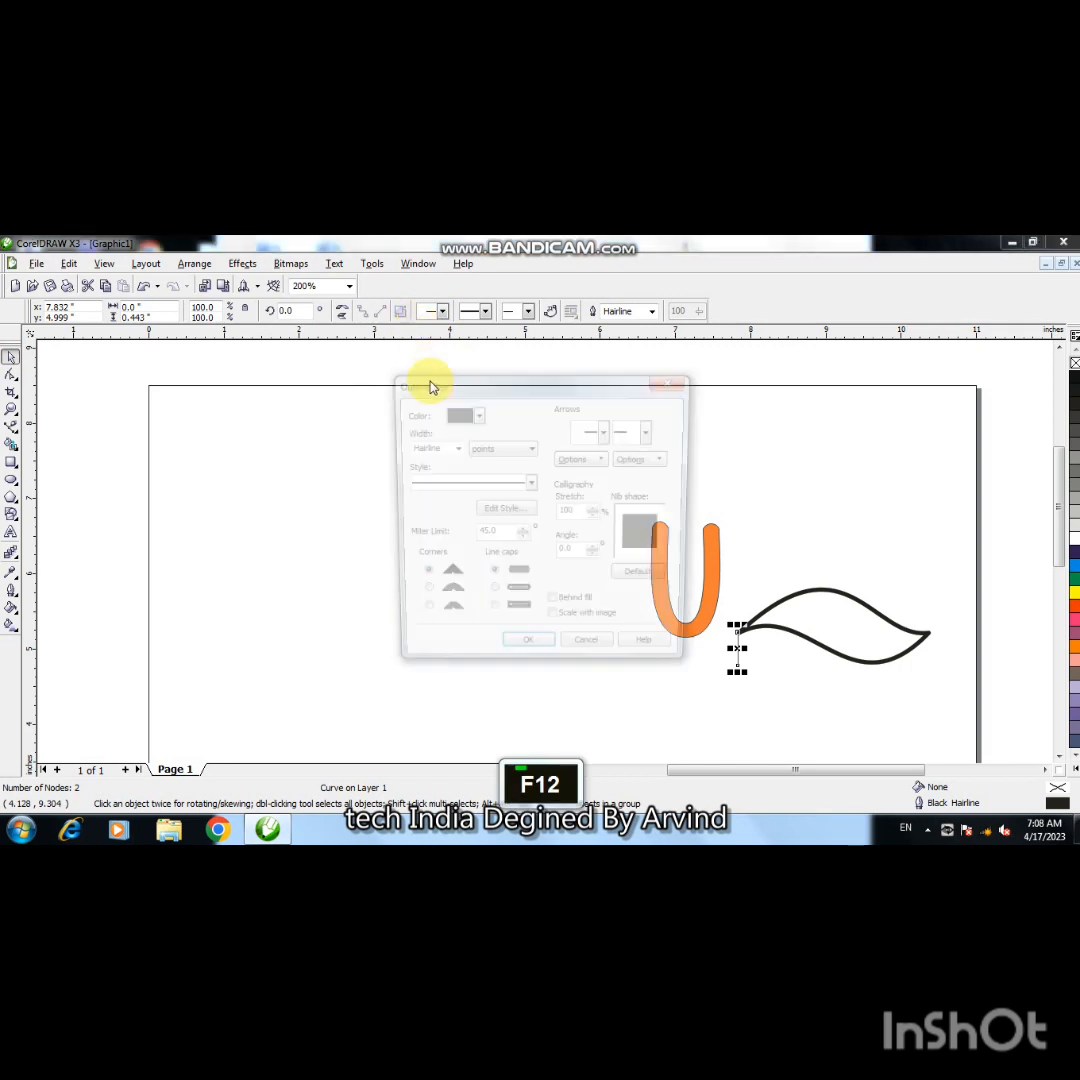
click(446, 447)
click(418, 514)
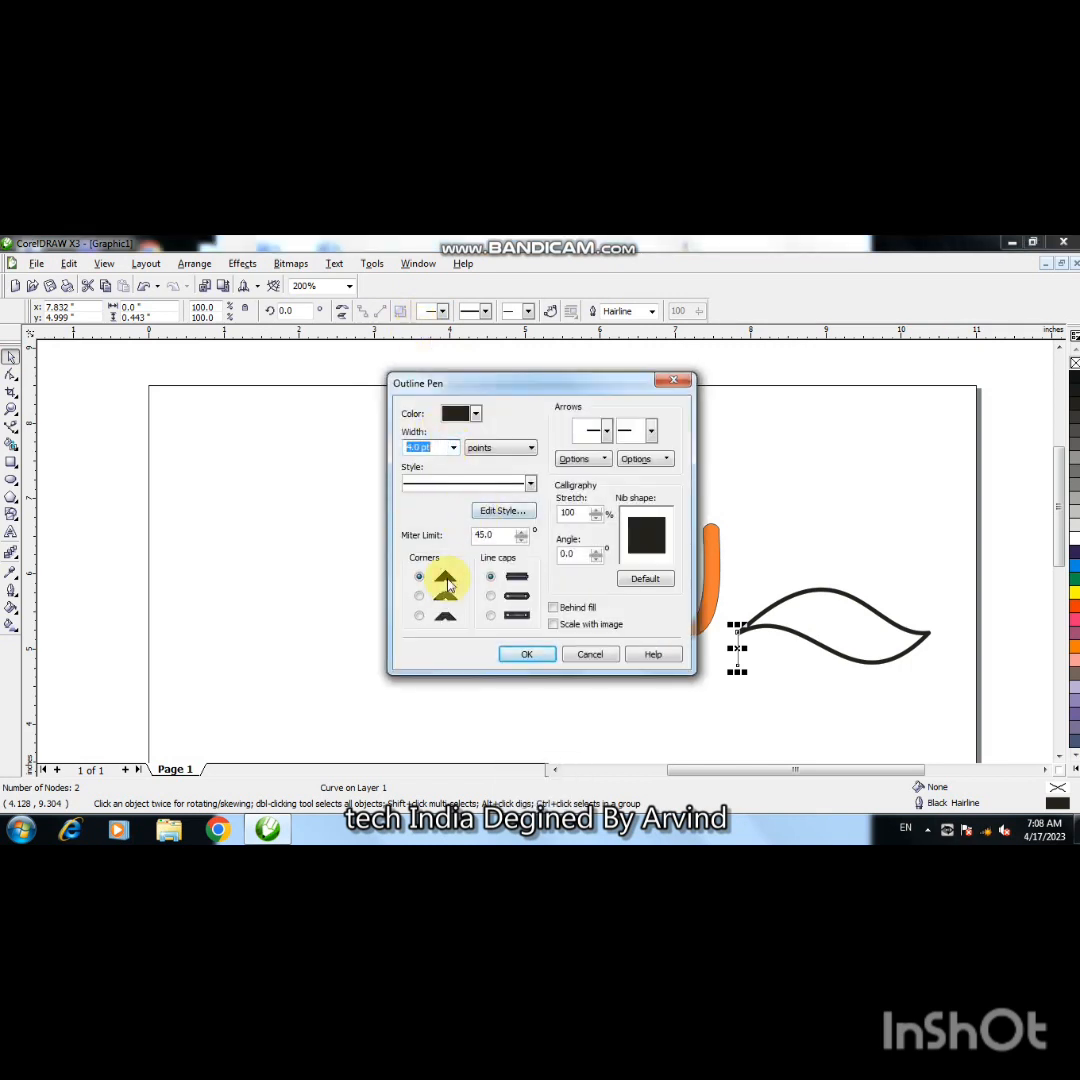
click(419, 597)
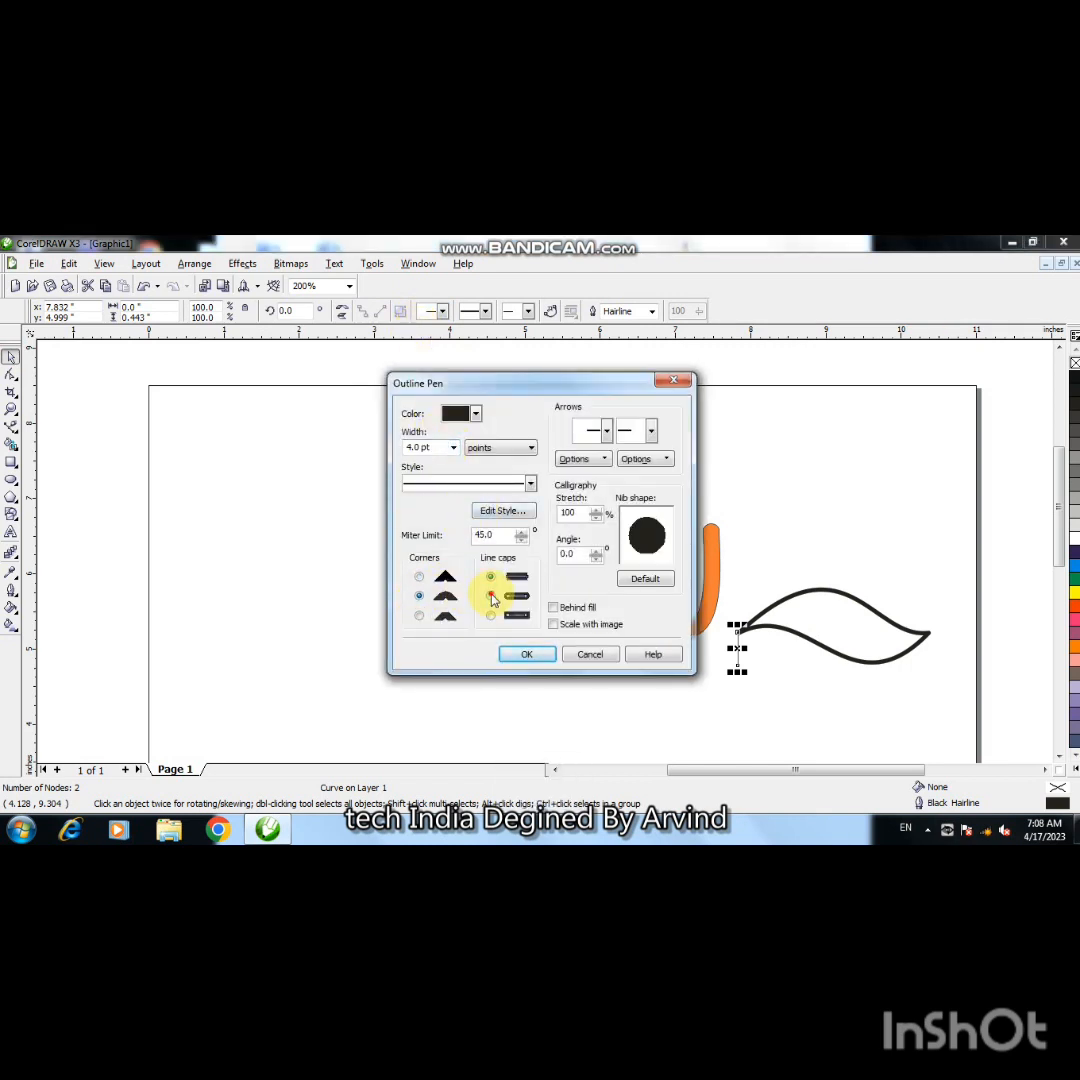
click(518, 656)
click(67, 403)
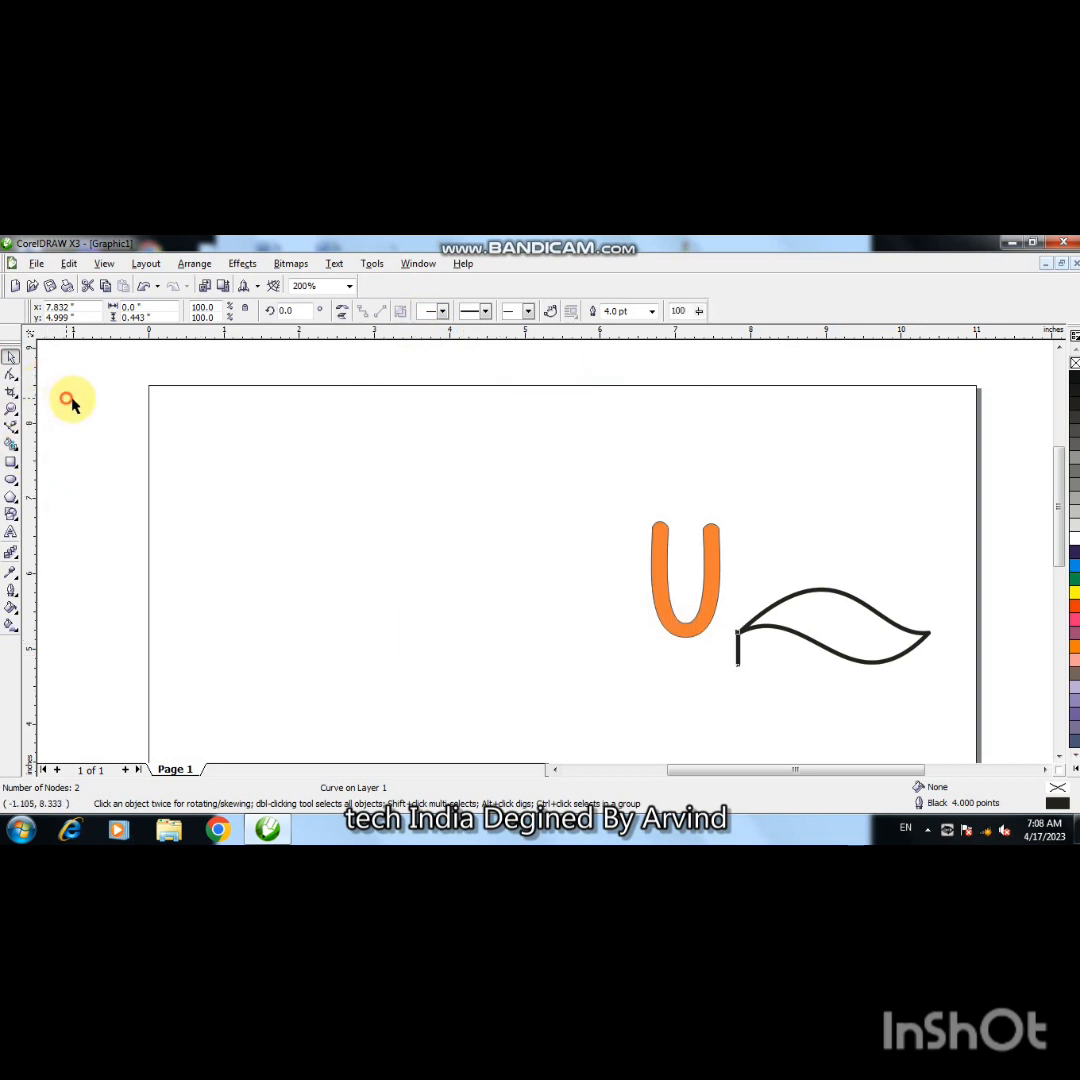
- Move the short vertical line slightly down and to the right, beneath the leaf's left tip
key(F2)
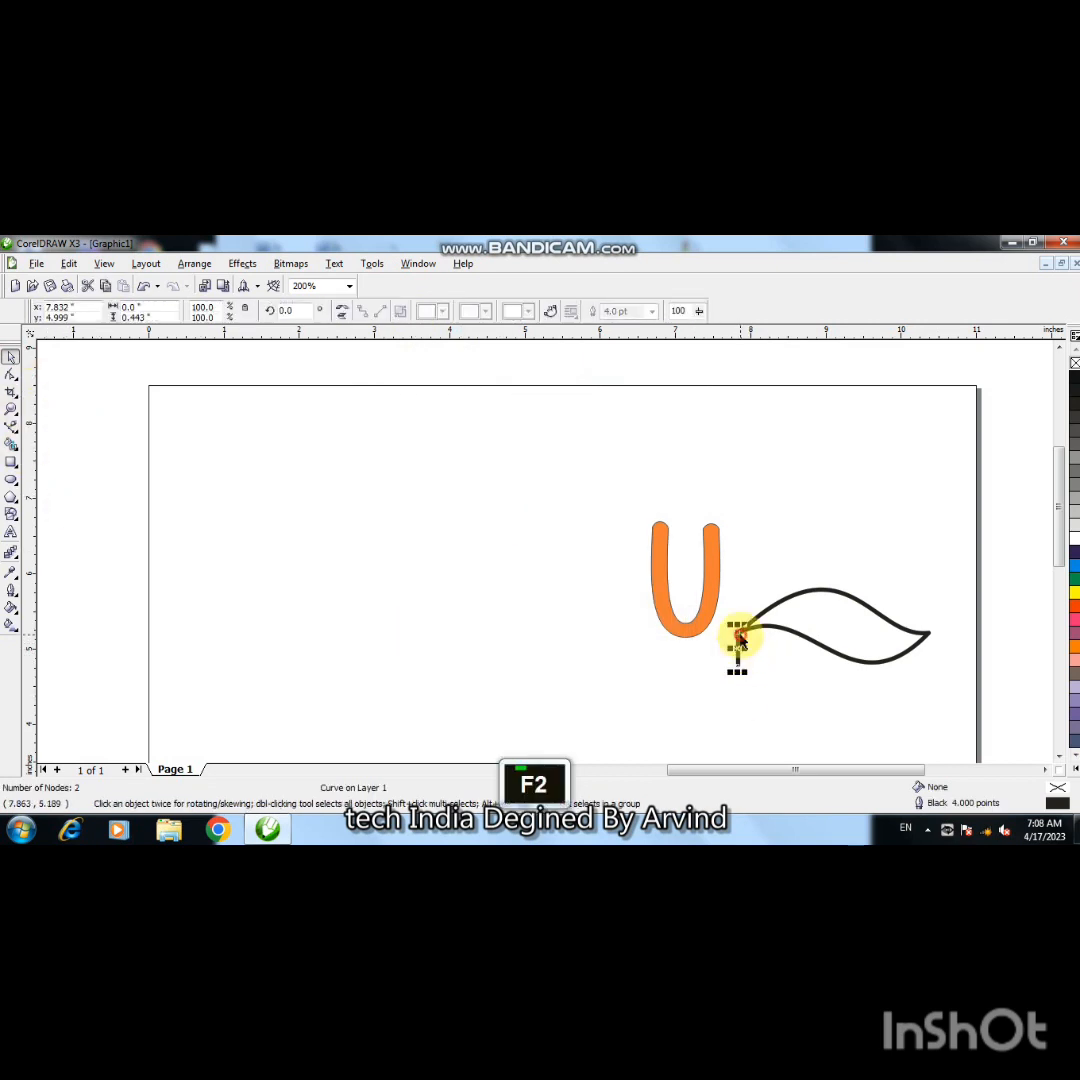
click(737, 648)
drag(540, 567, 543, 572)
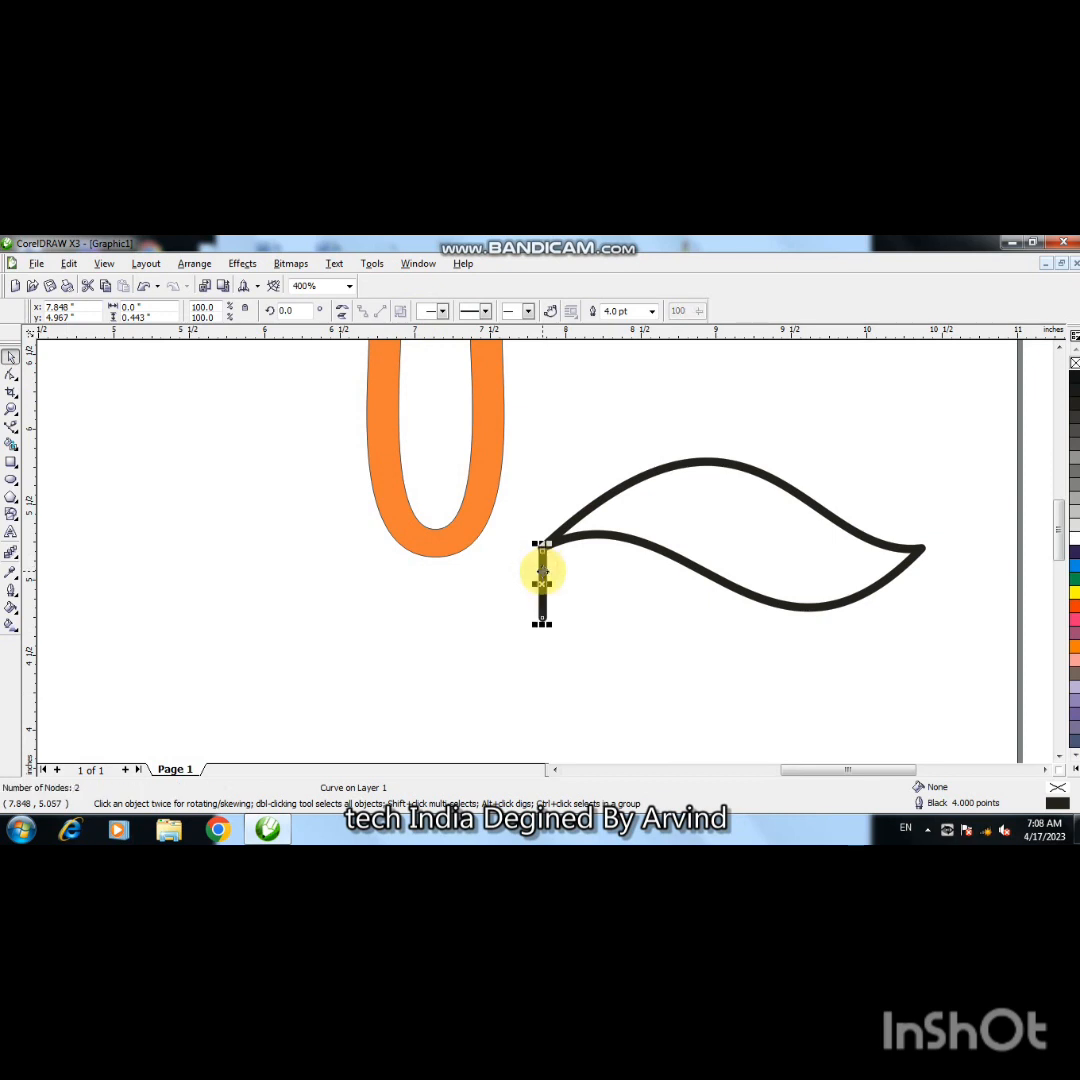
click(543, 572)
click(546, 574)
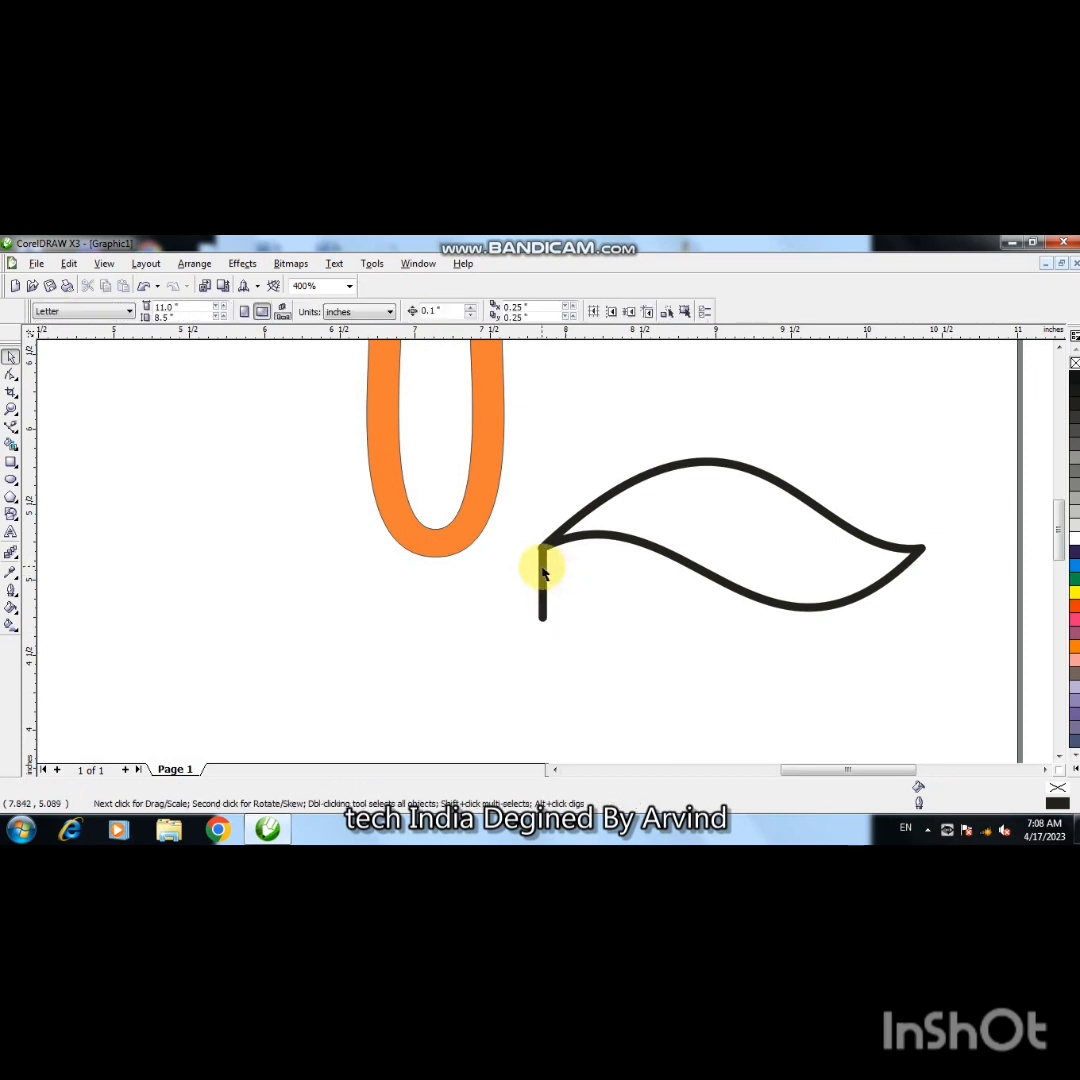
- Fine-tune the vertical line's position so that its upper end joins the leaf's rounded left tip cleanly
click(543, 572)
key(F2)
key(F2)
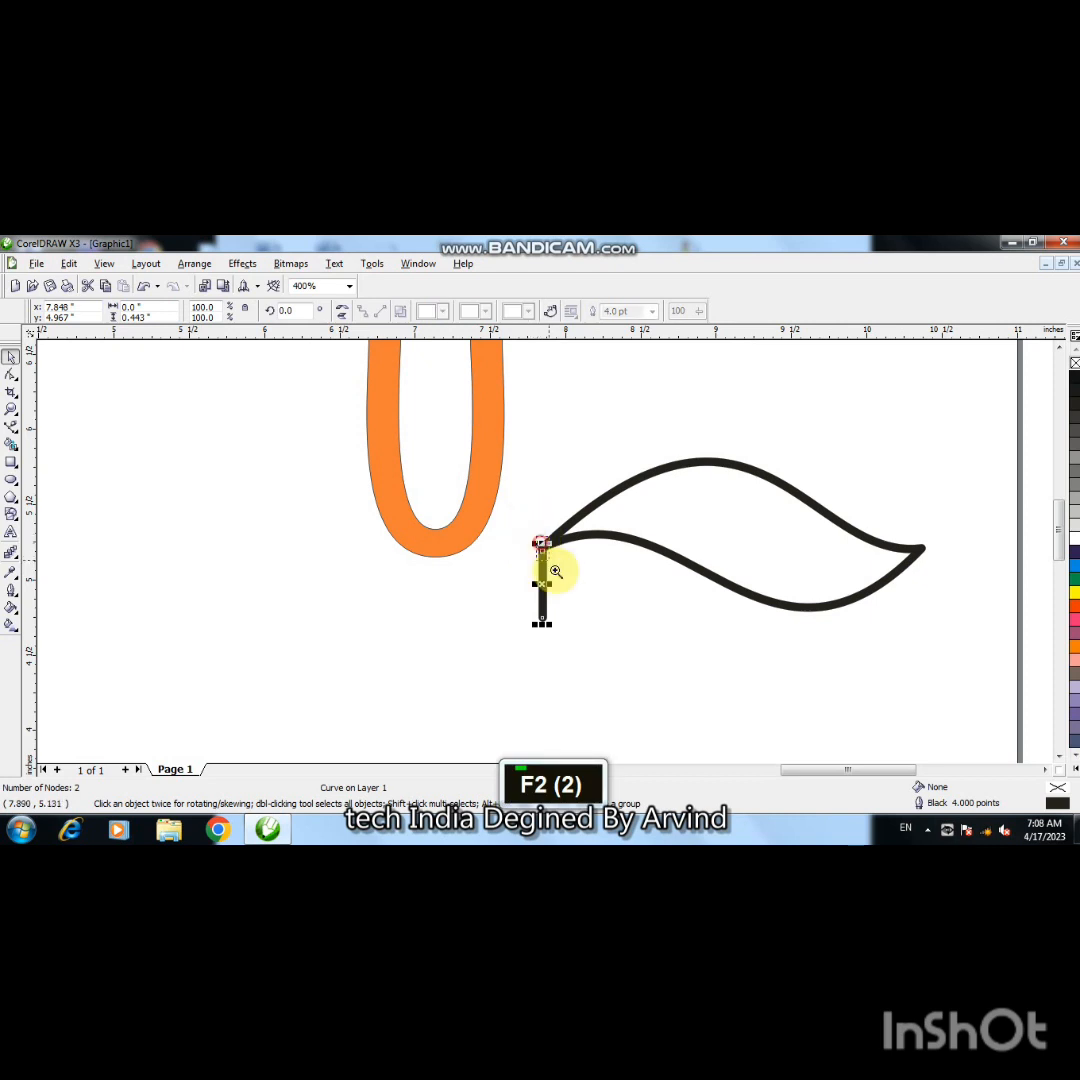
click(543, 573)
drag(516, 567, 504, 542)
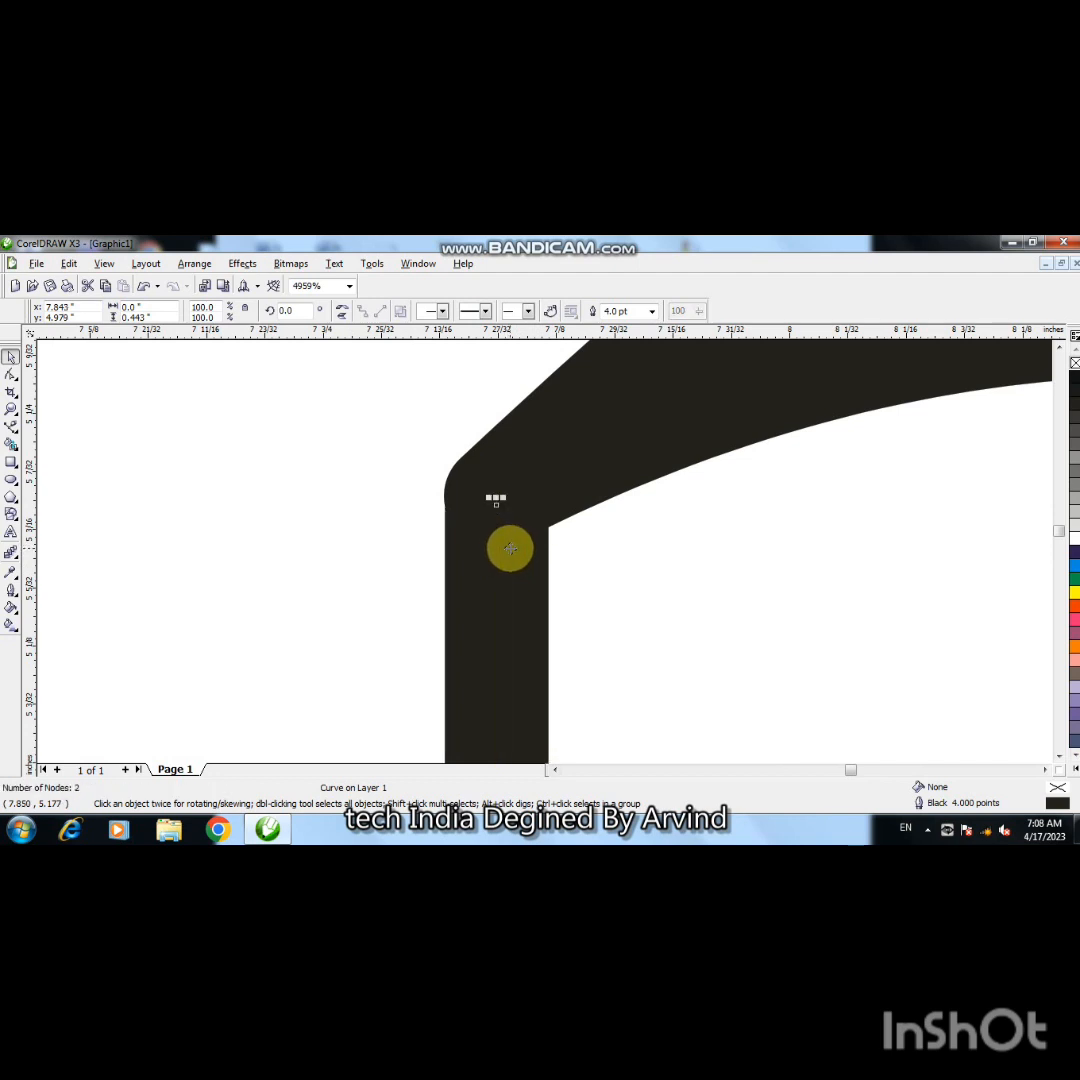
key(F3)
key(F3)
key(F3)
key(F3)
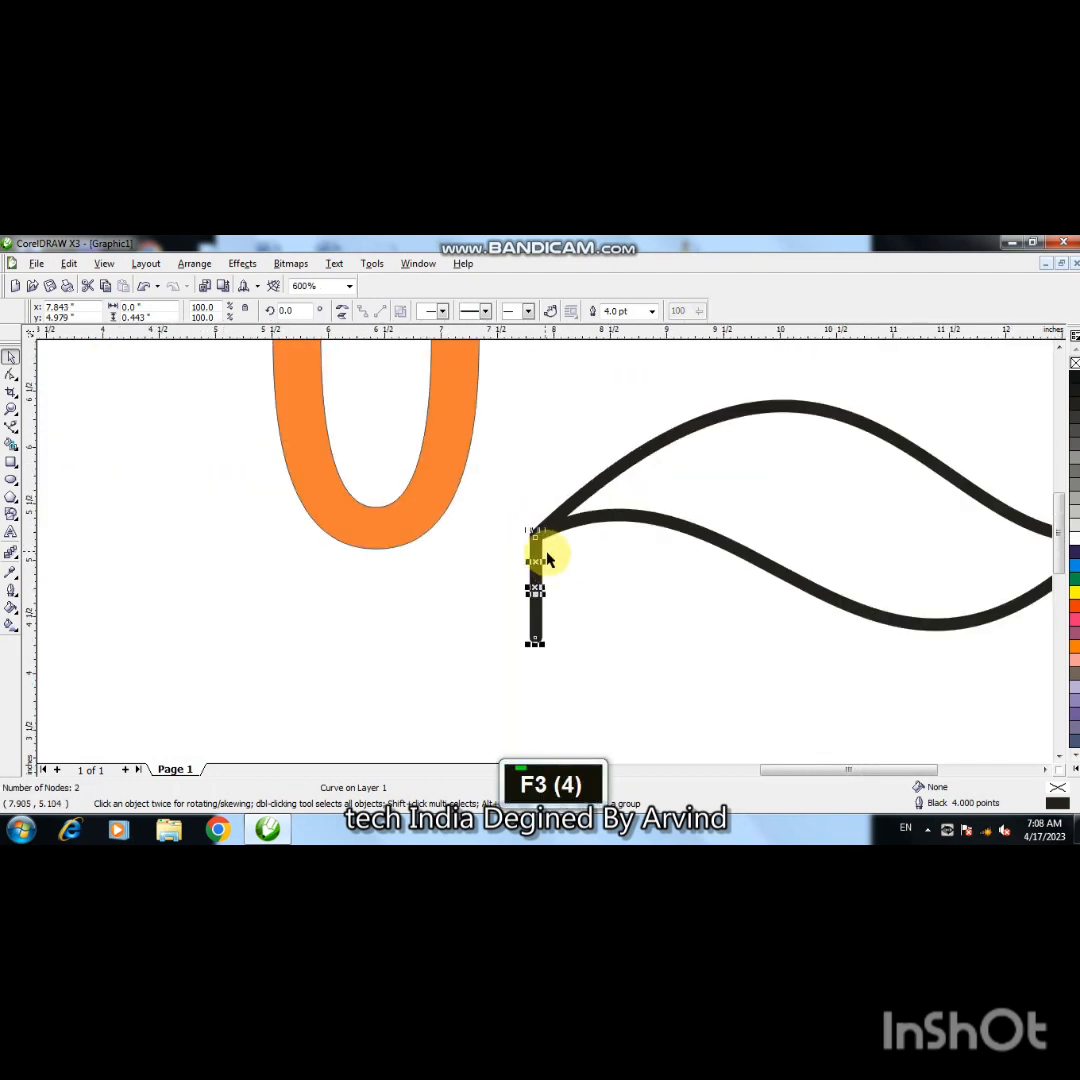
click(580, 595)
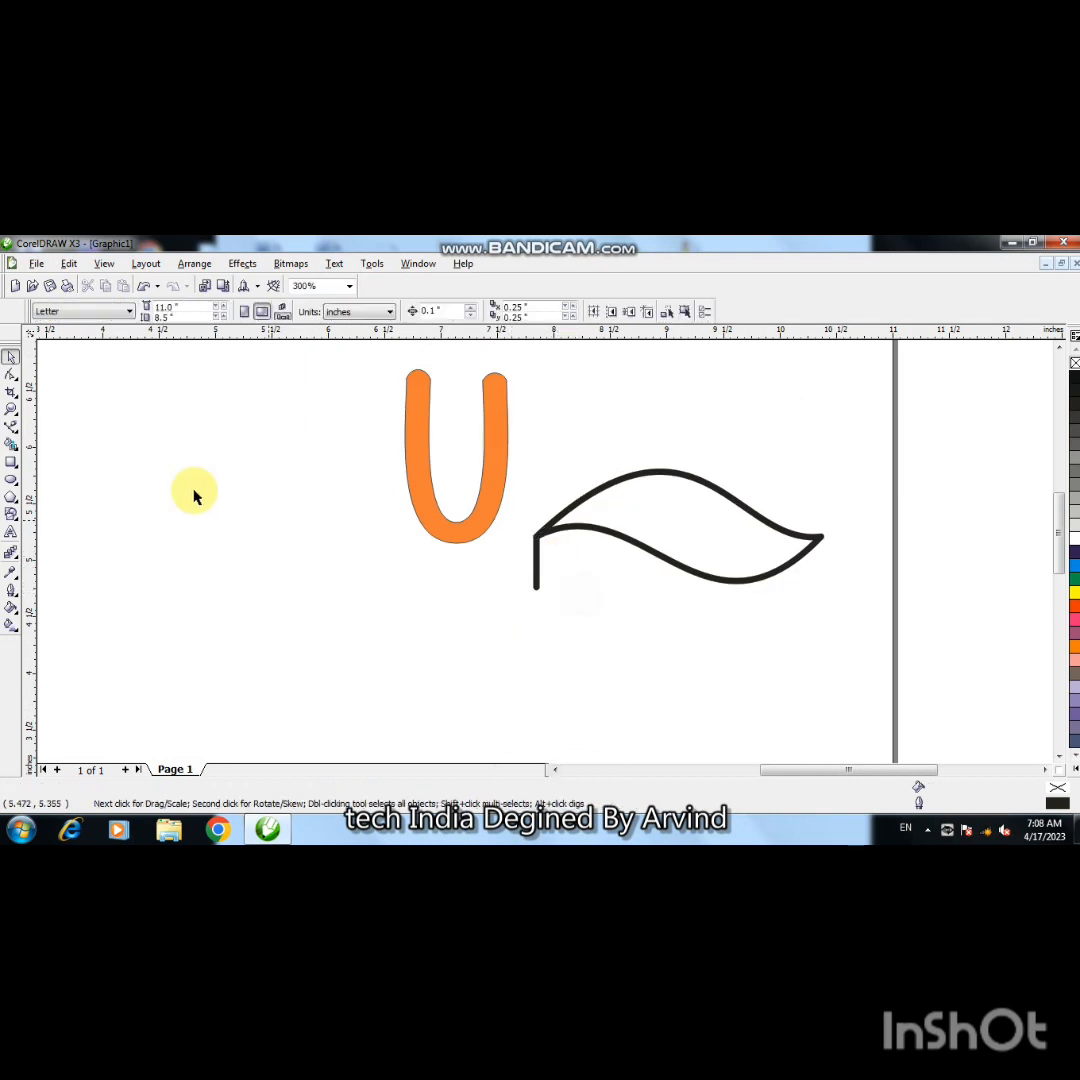
- Draw a long, nearly straight Bezier line beneath the leaf's lower edge and convert it to a curve
click(11, 425)
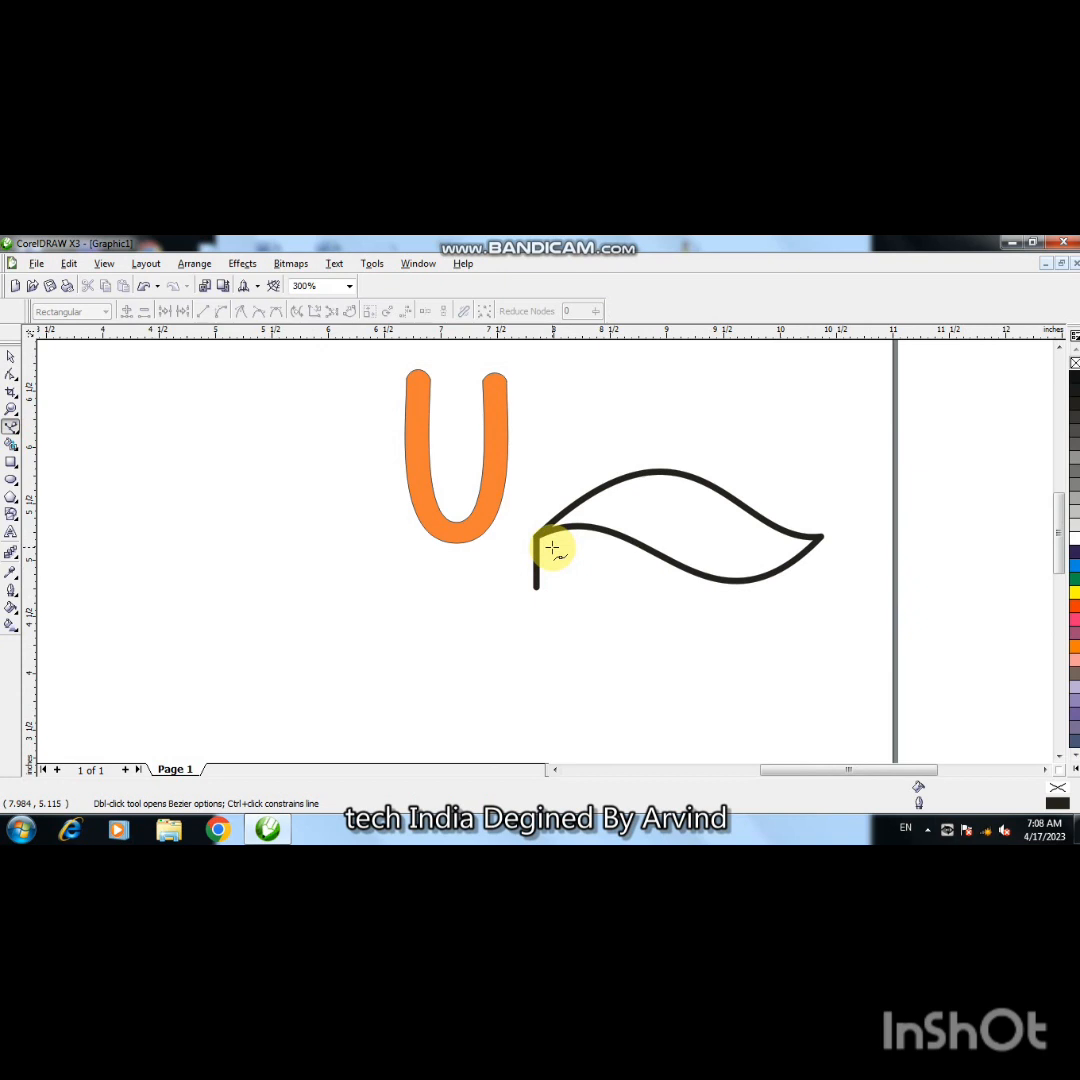
click(613, 552)
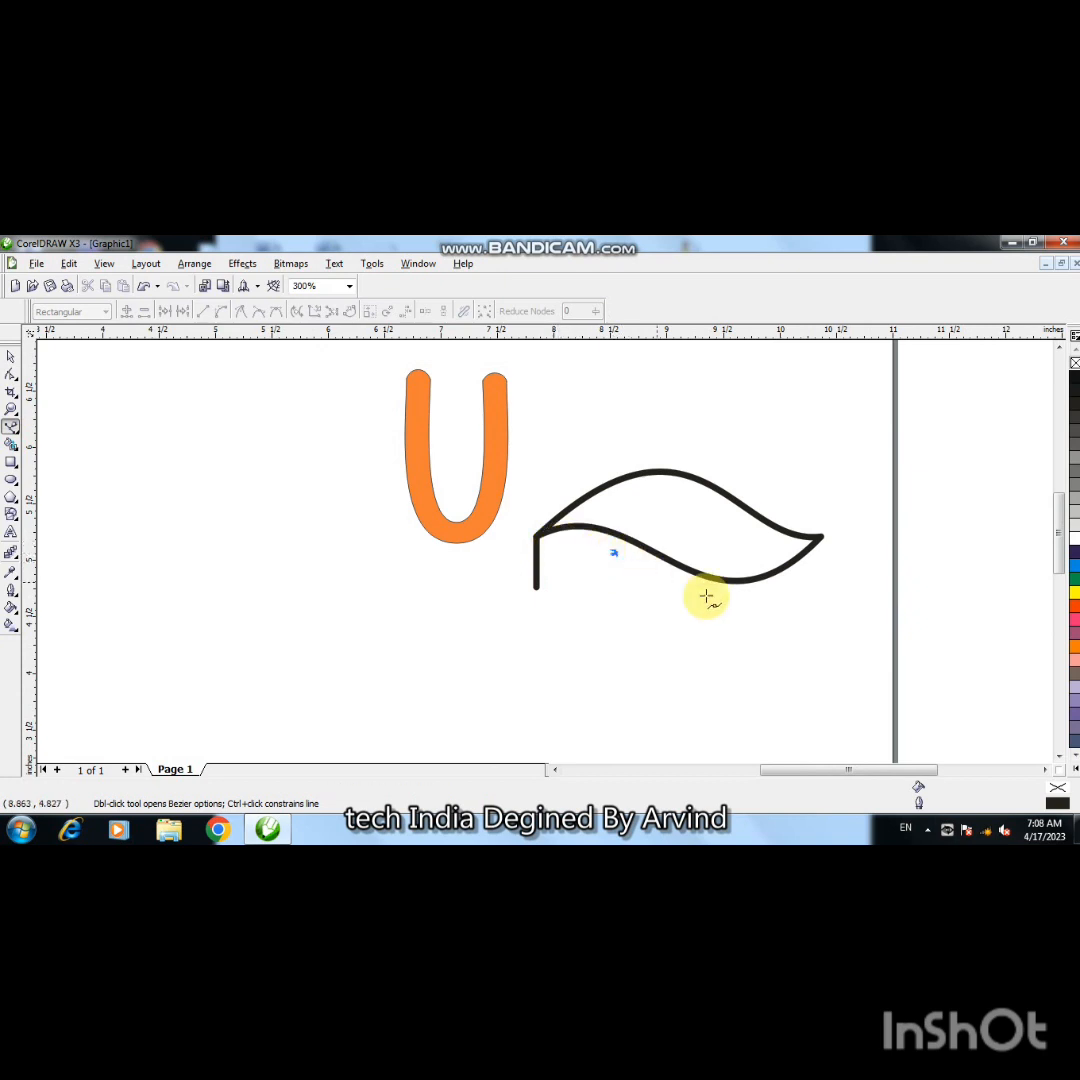
click(814, 569)
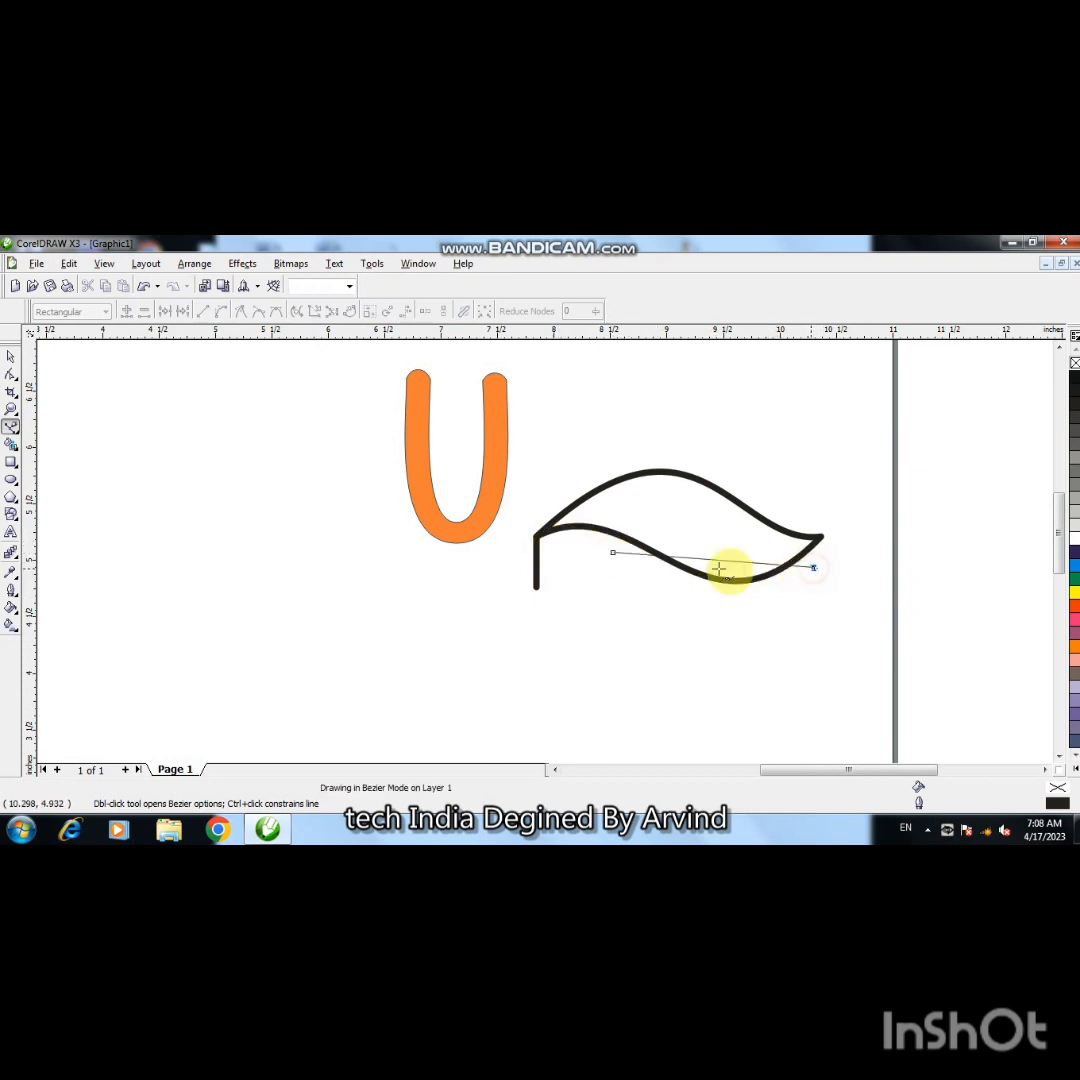
click(11, 373)
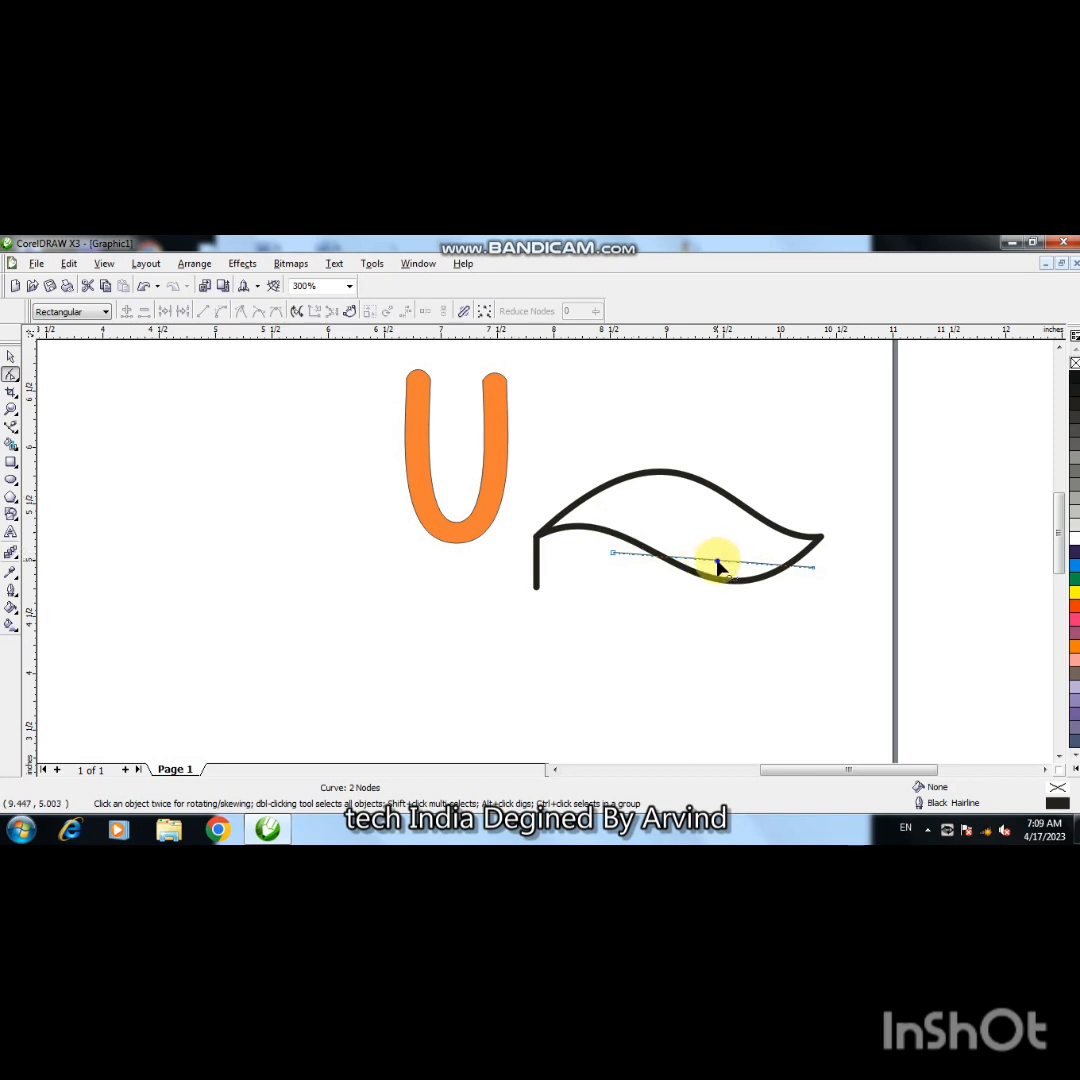
right_click(718, 567)
click(742, 619)
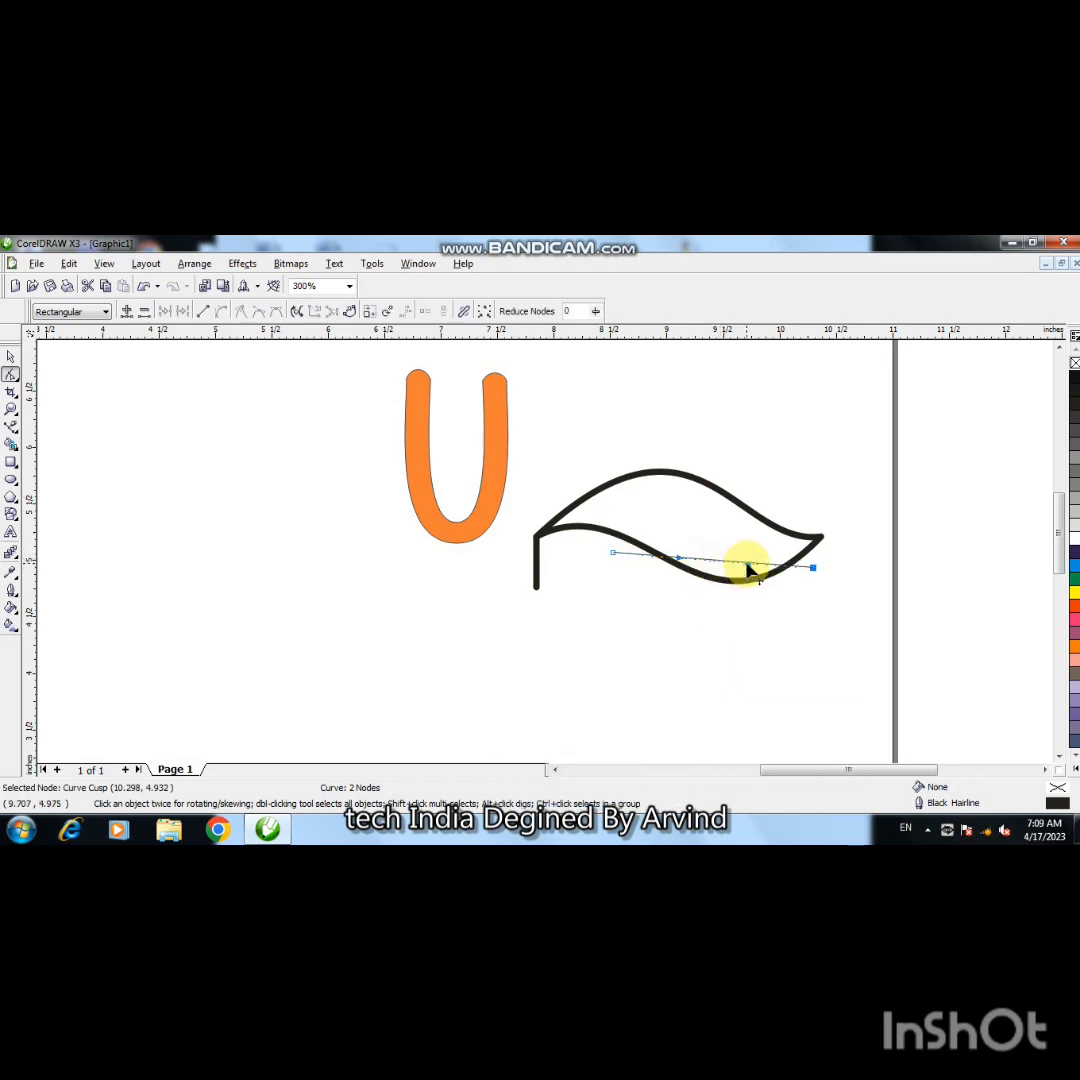
- Bend the new line into an S-curve about 1.78 by 0.41 inches that follows the leaf's lower edge
drag(752, 570, 753, 627)
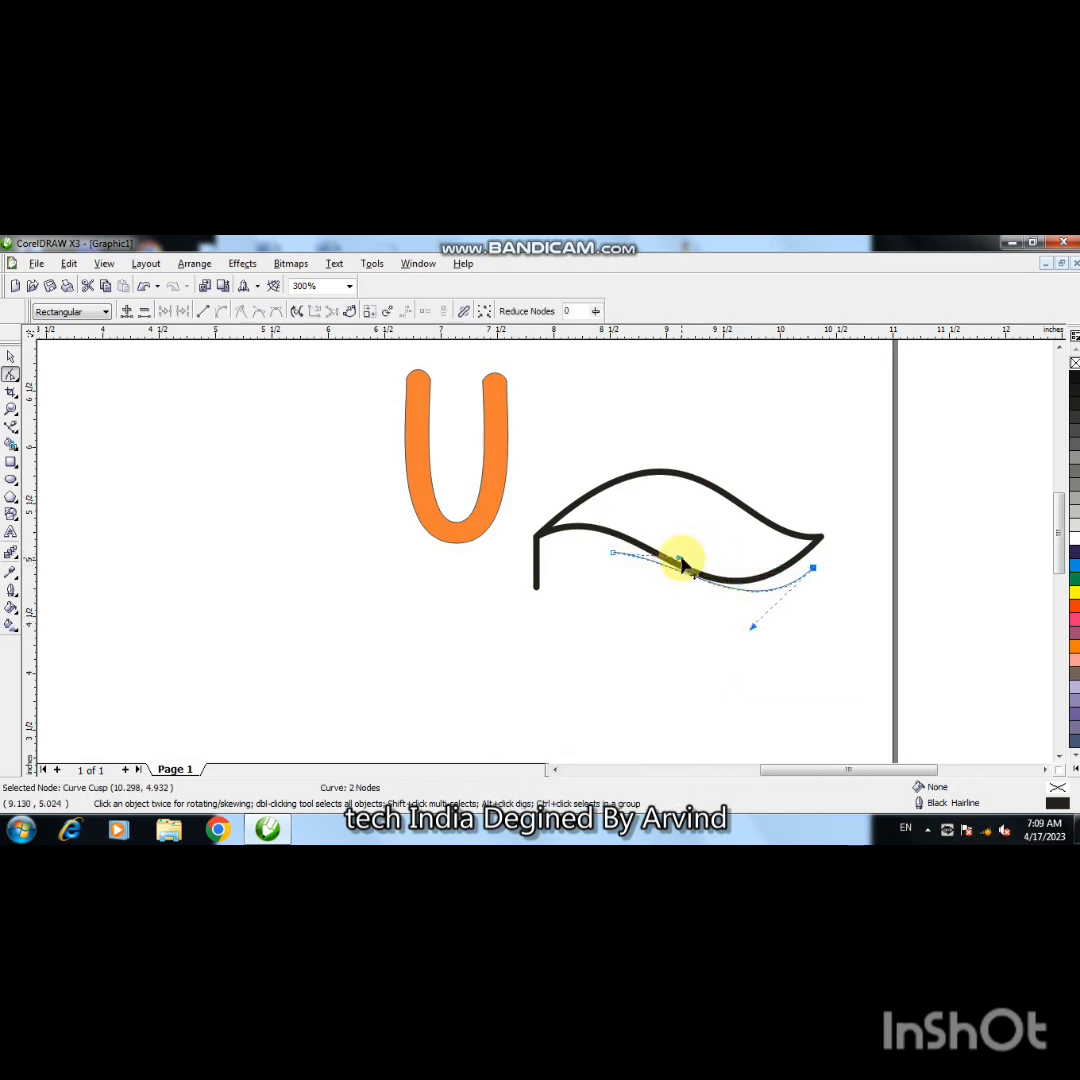
drag(681, 560, 631, 549)
drag(753, 628, 735, 649)
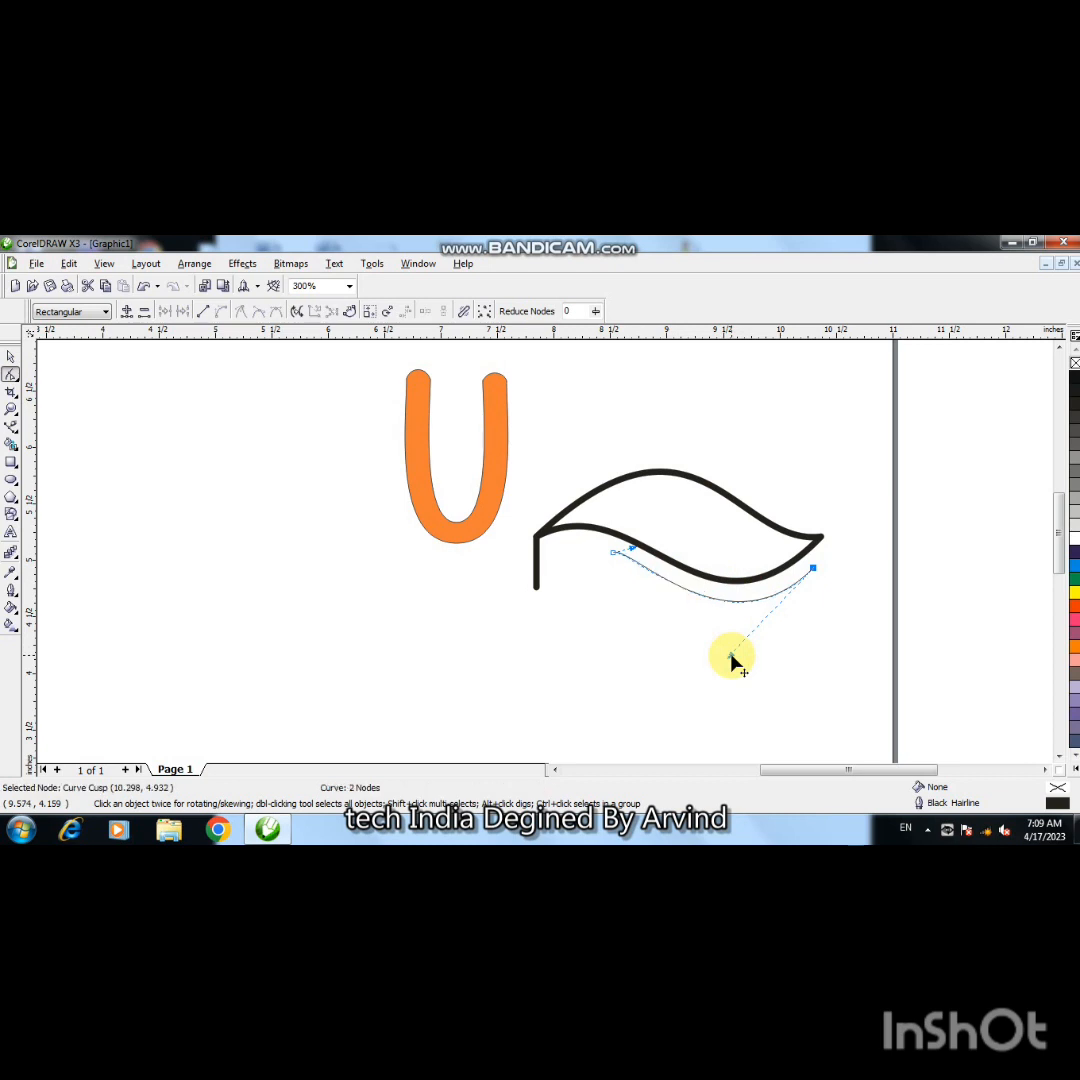
click(616, 553)
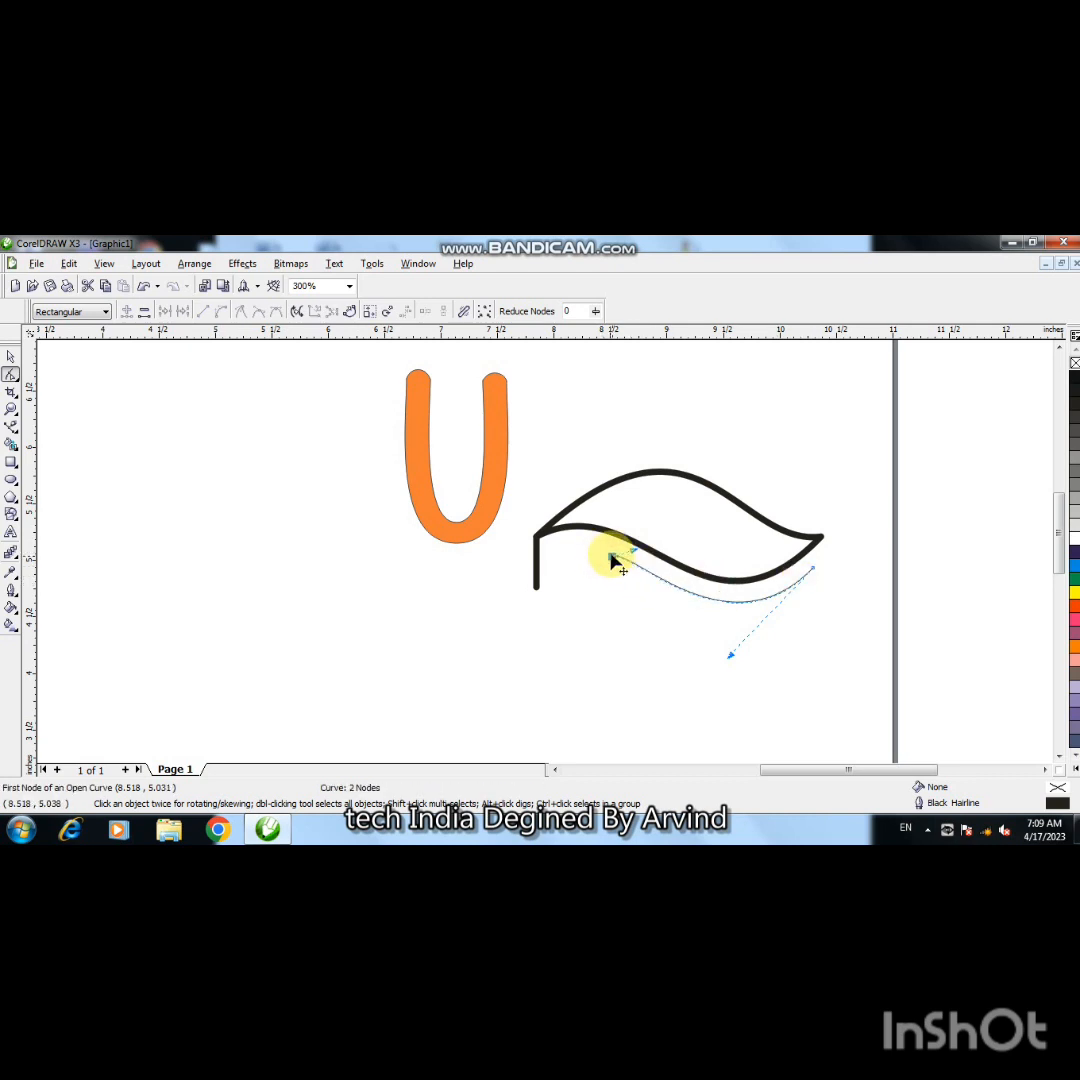
- Give the S-curve beneath the leaf a 4.0 pt outline with rounded corners and round line caps
click(10, 358)
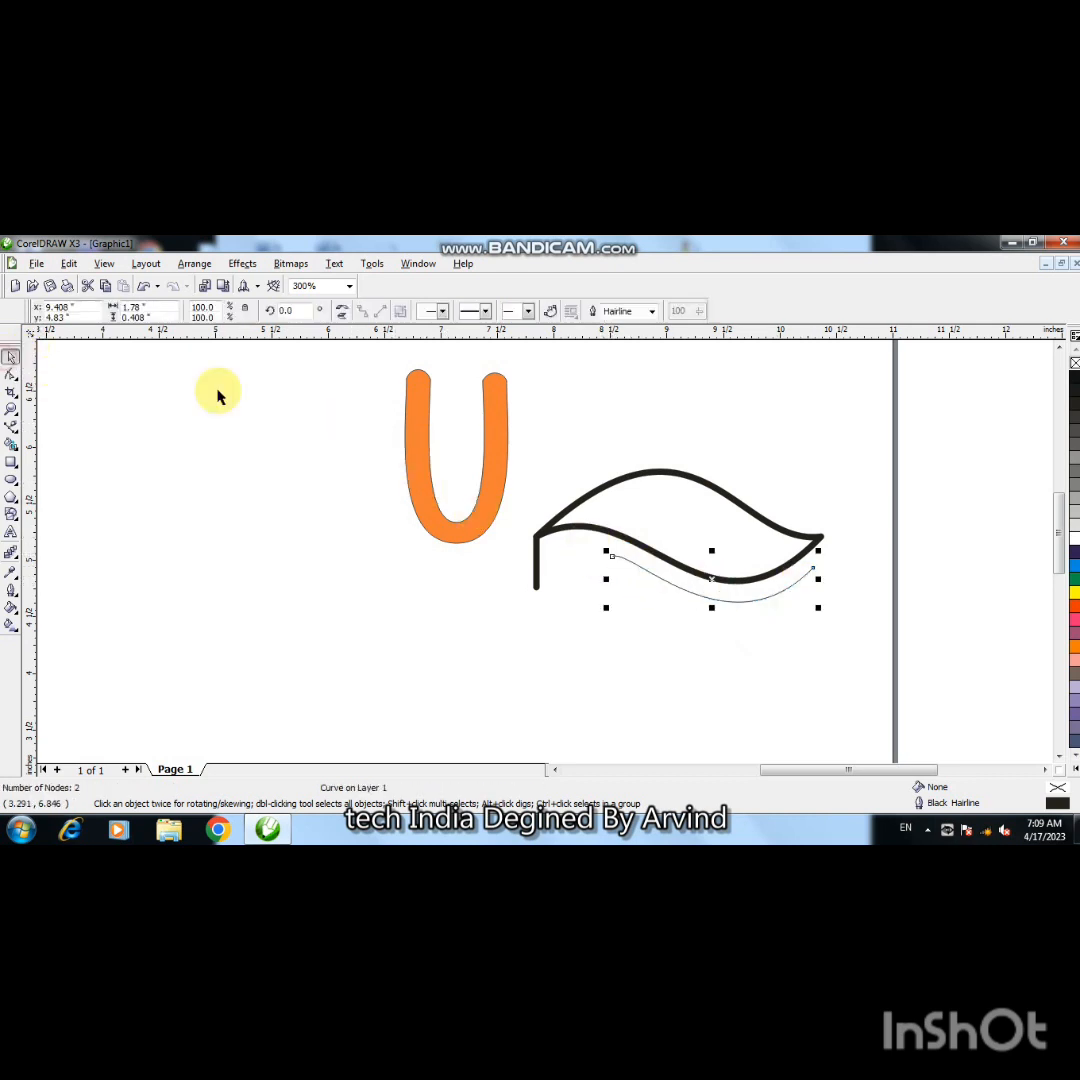
key(F12)
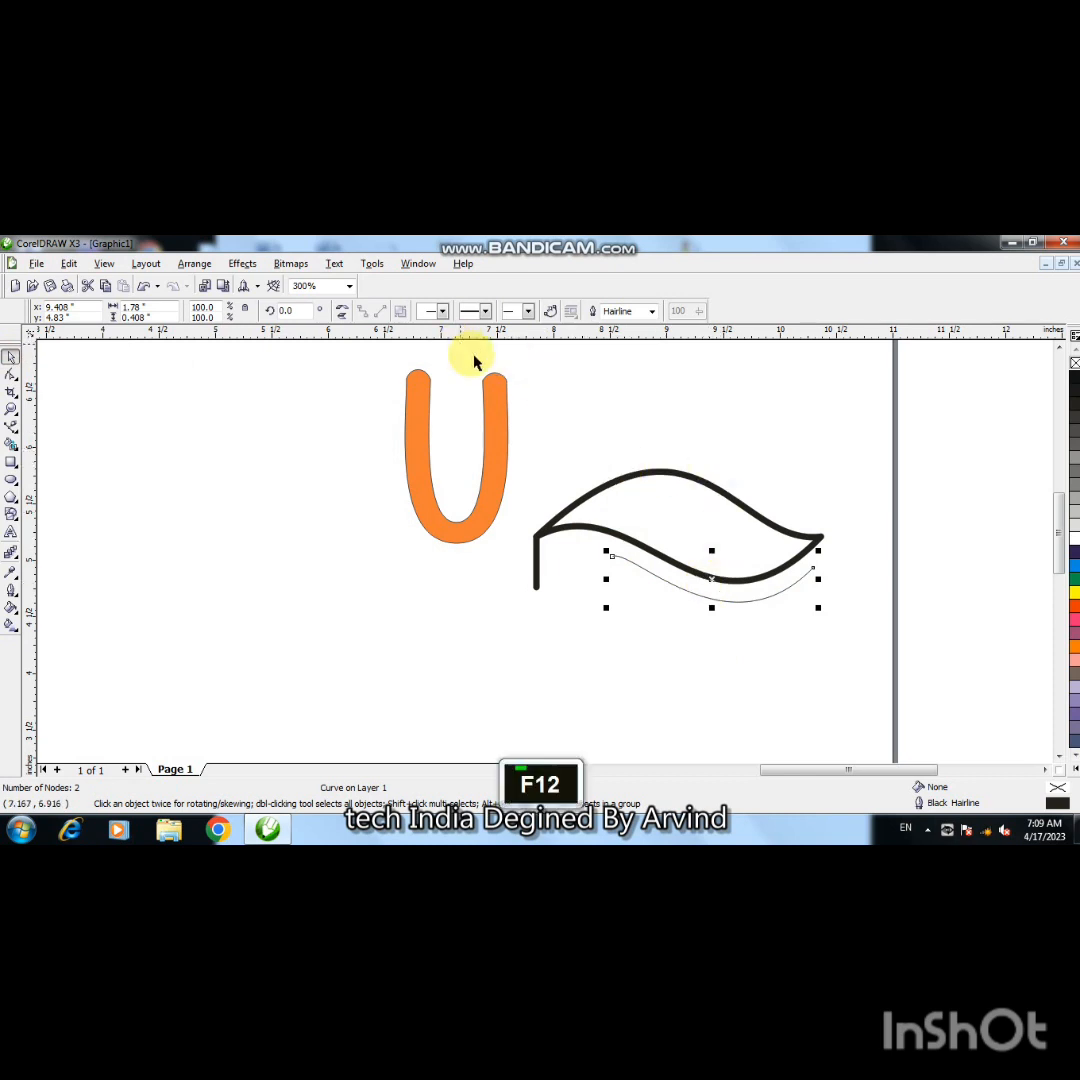
click(455, 448)
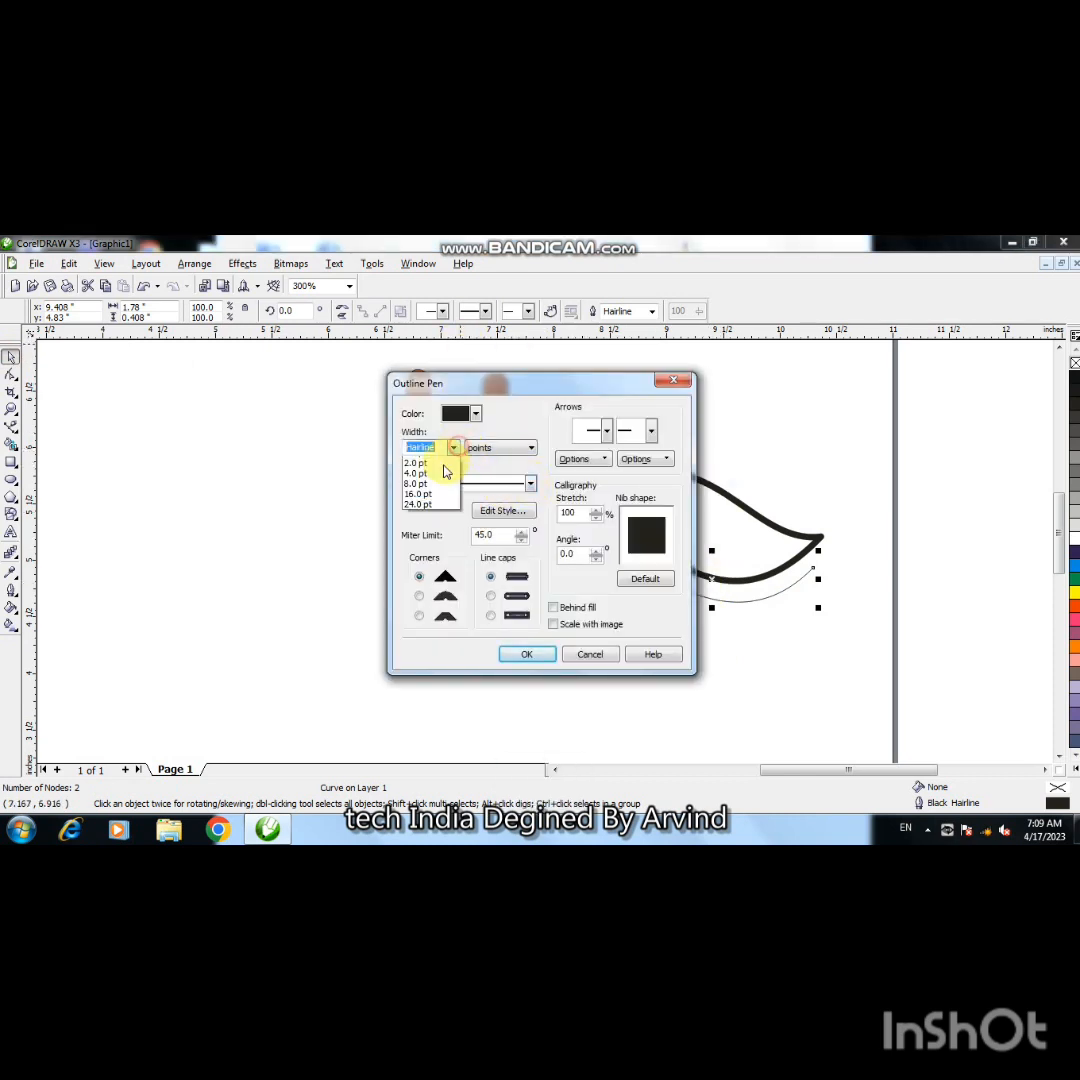
click(420, 514)
click(420, 596)
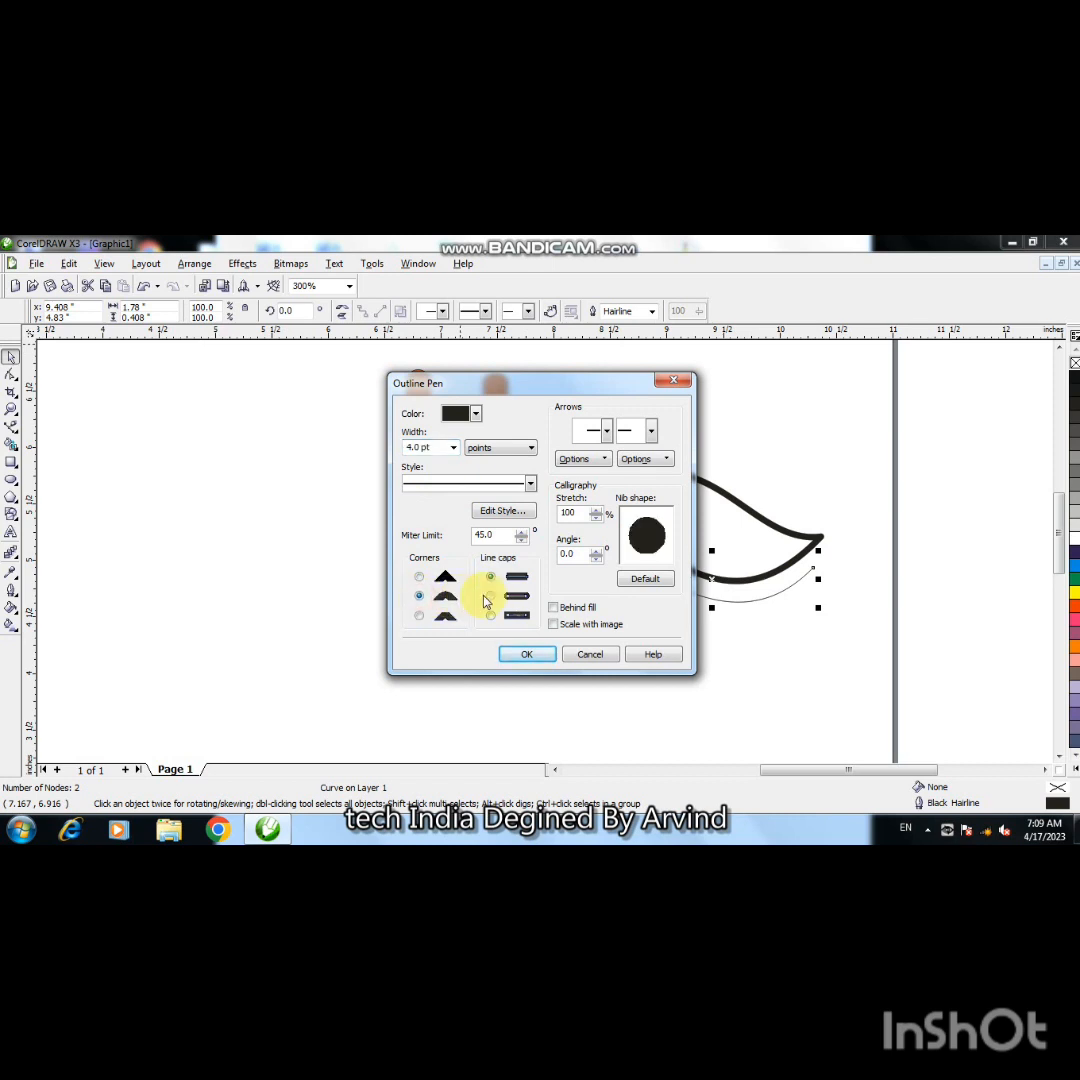
click(490, 596)
click(527, 654)
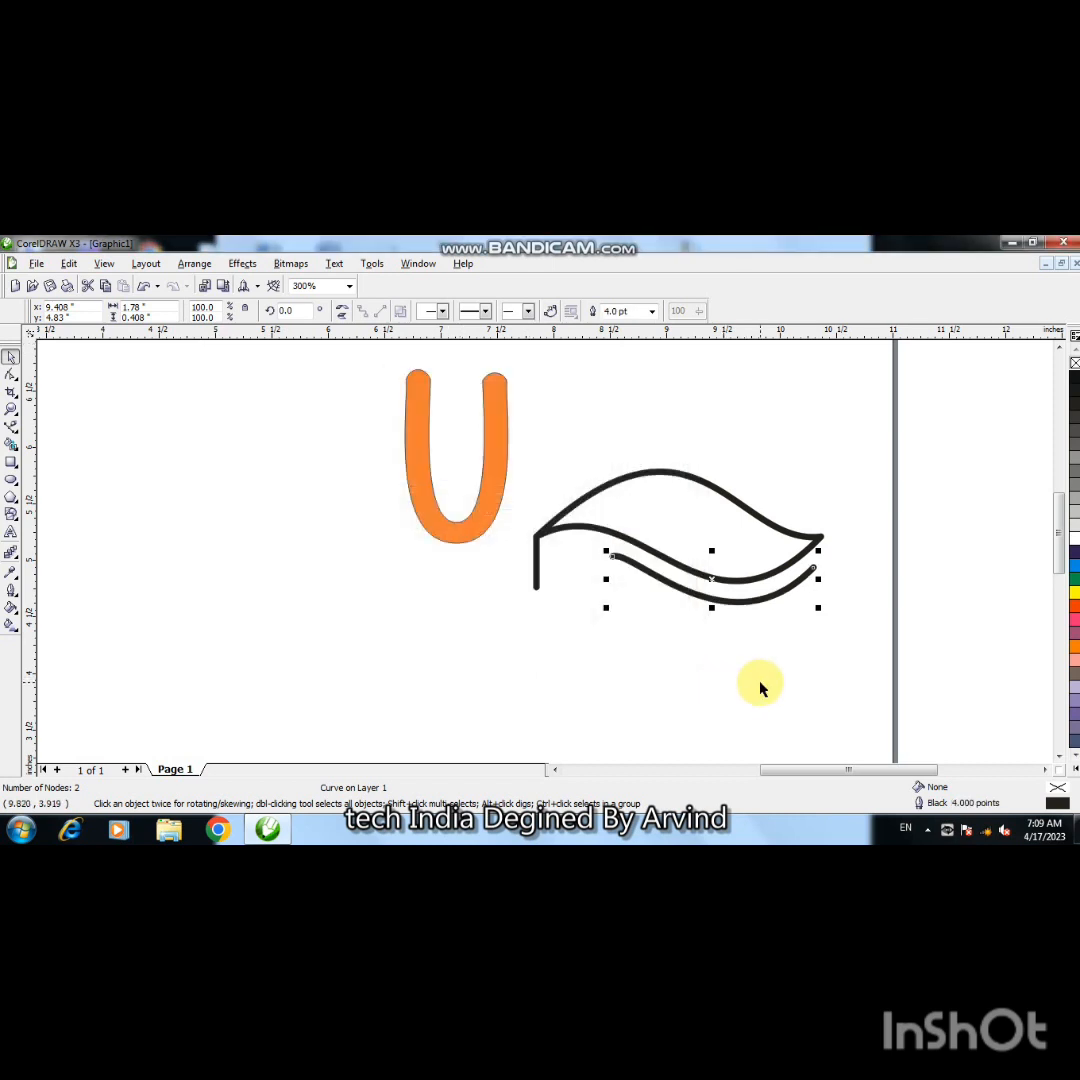
- Make a copy of the S-curve scaled to 27.3%, flip it vertically, and place it just below the original's left end
drag(818, 607, 660, 587)
right_click(744, 599)
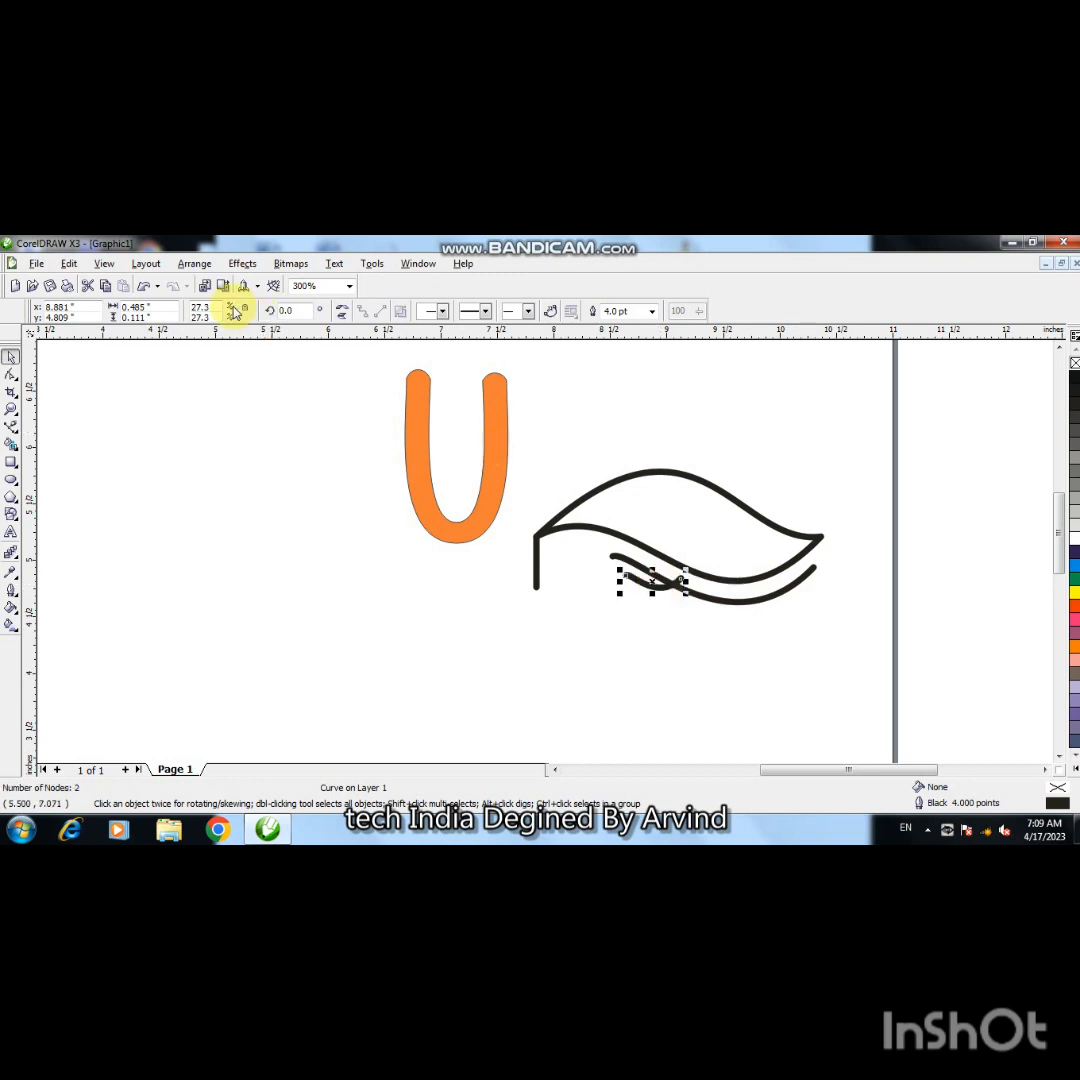
click(340, 311)
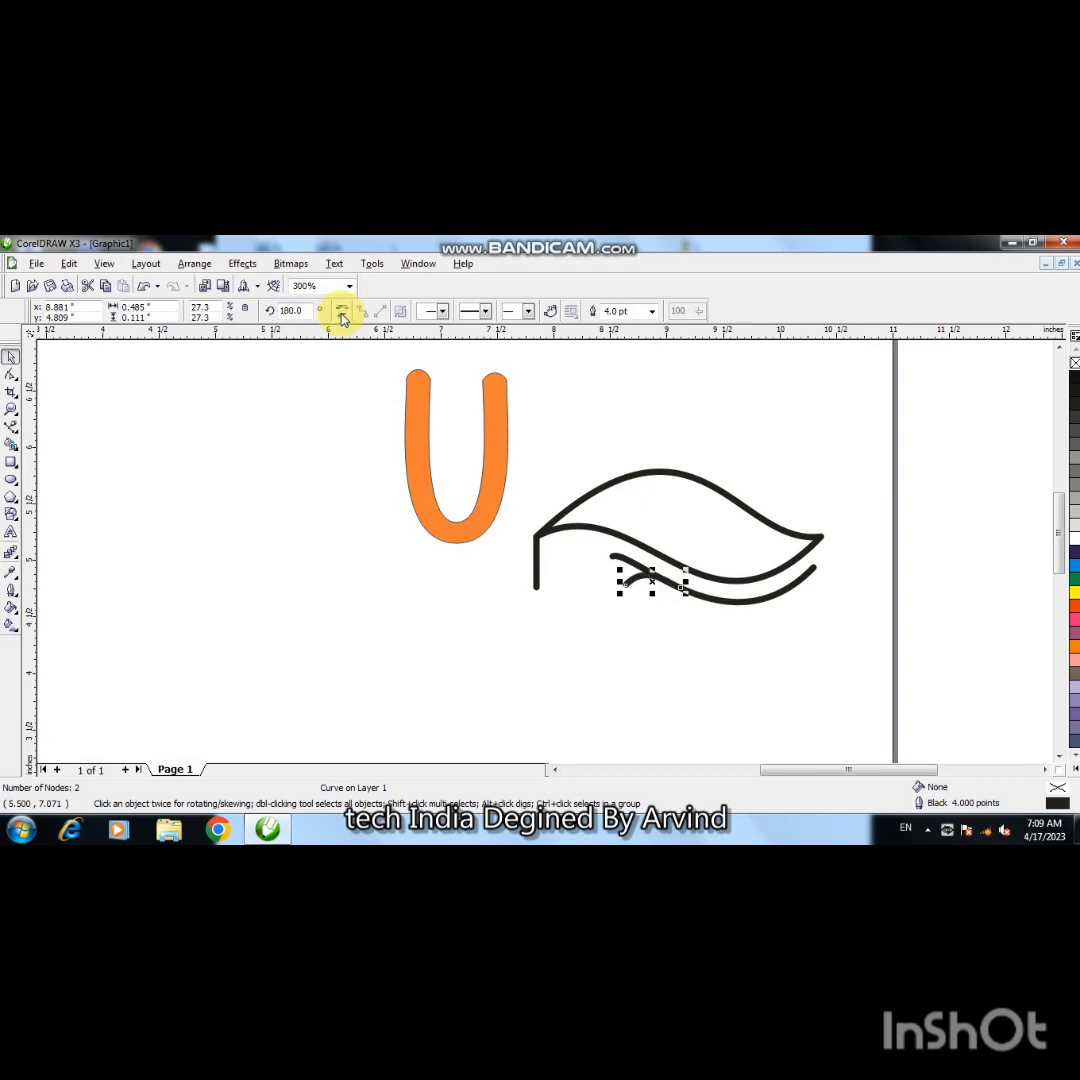
drag(652, 585, 643, 590)
- Reshape the small curve's nodes and handles into a shallow arc that sags downward
click(10, 376)
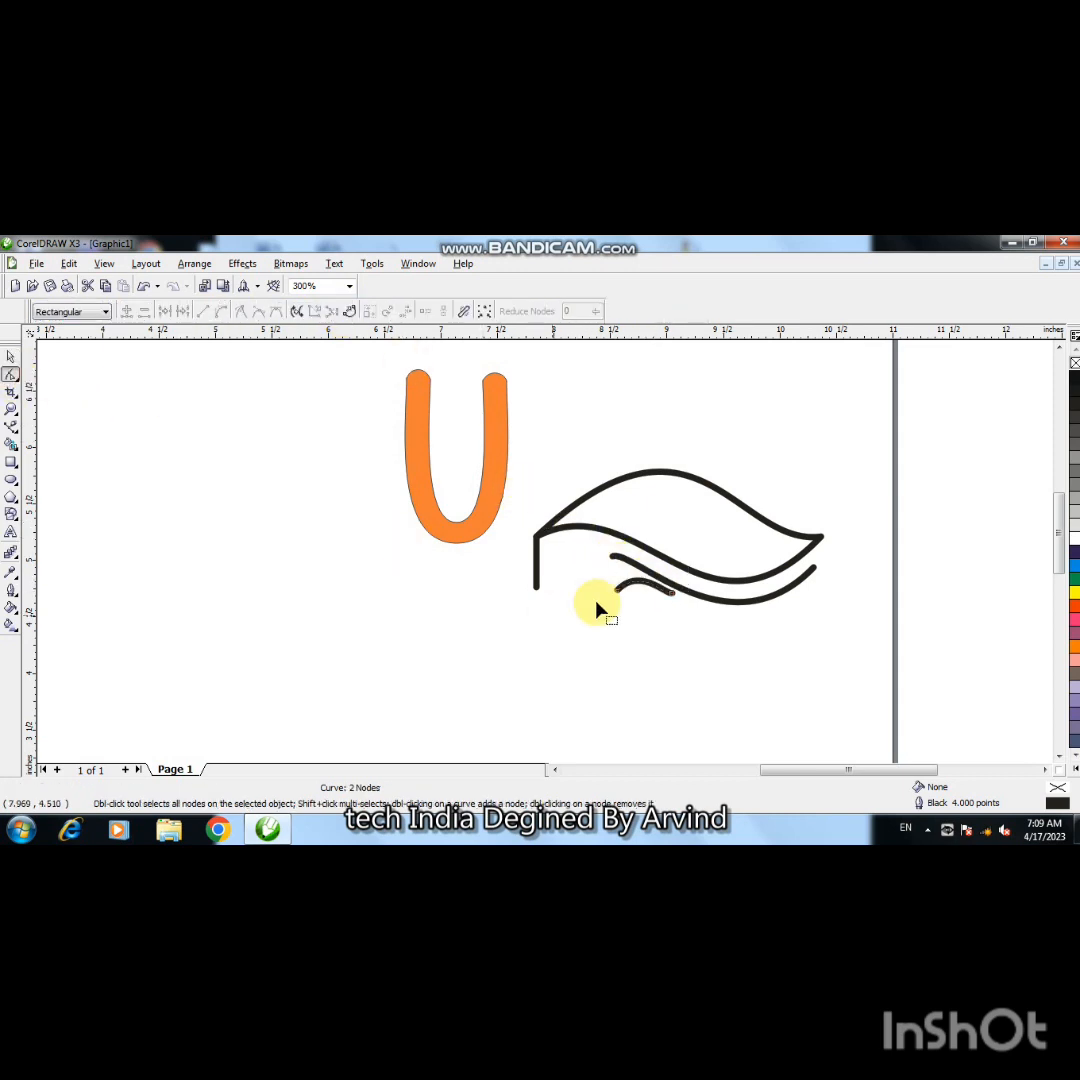
click(620, 597)
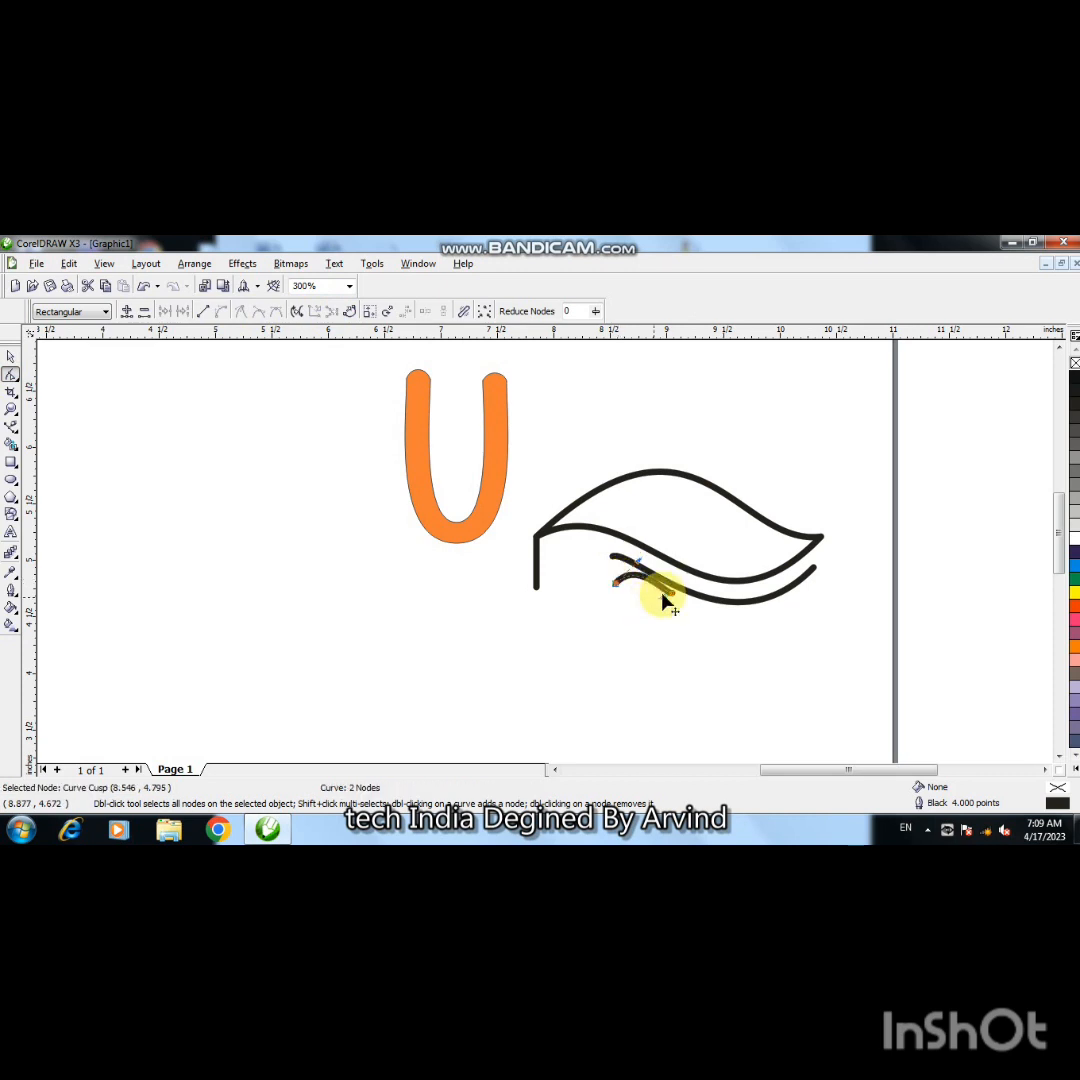
drag(672, 594, 631, 575)
drag(663, 609, 630, 609)
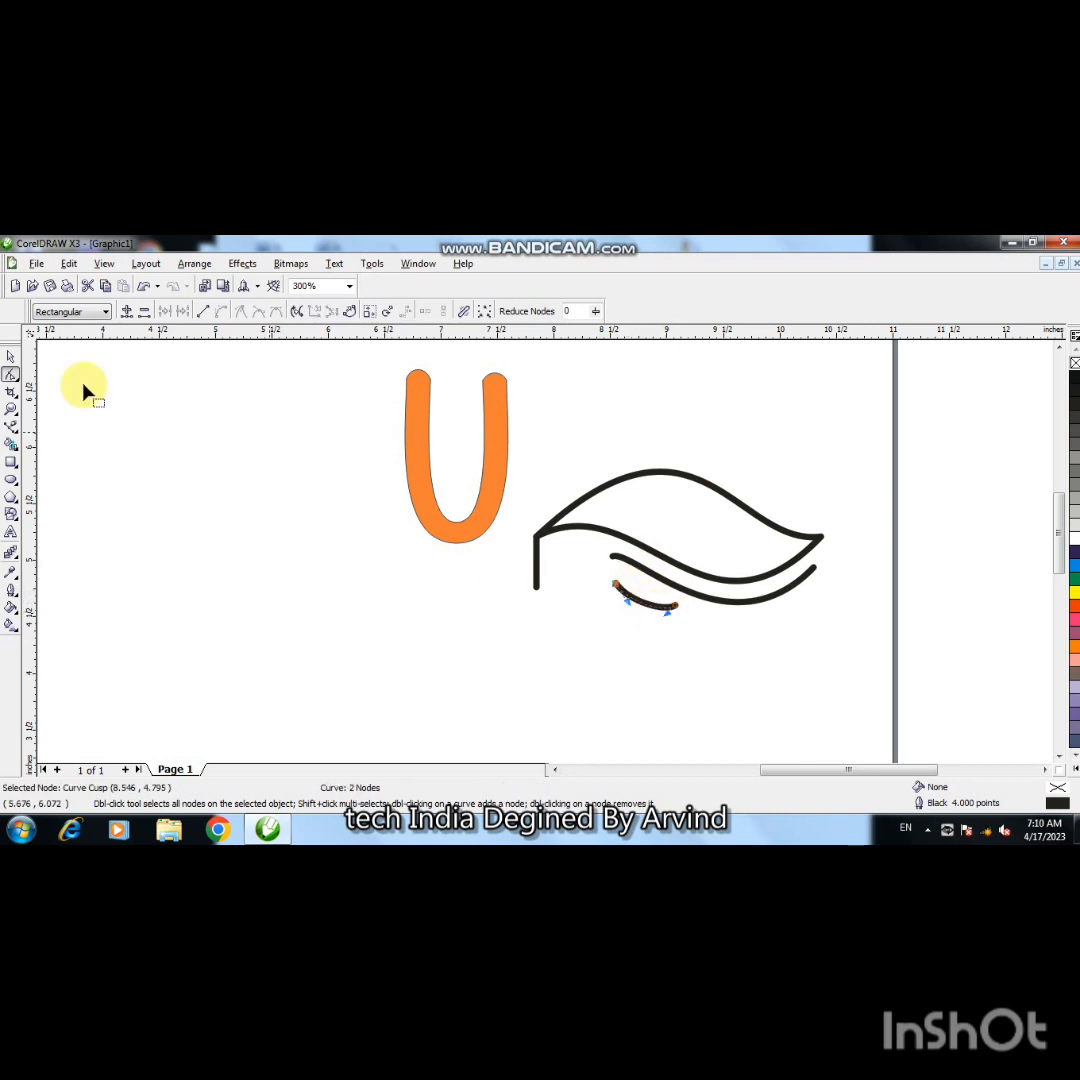
- Place the small arc just beneath the lowest part of the S-curve and rotate it to 202.8° so it lies level
click(10, 356)
drag(645, 598, 786, 621)
click(718, 618)
click(751, 621)
click(677, 682)
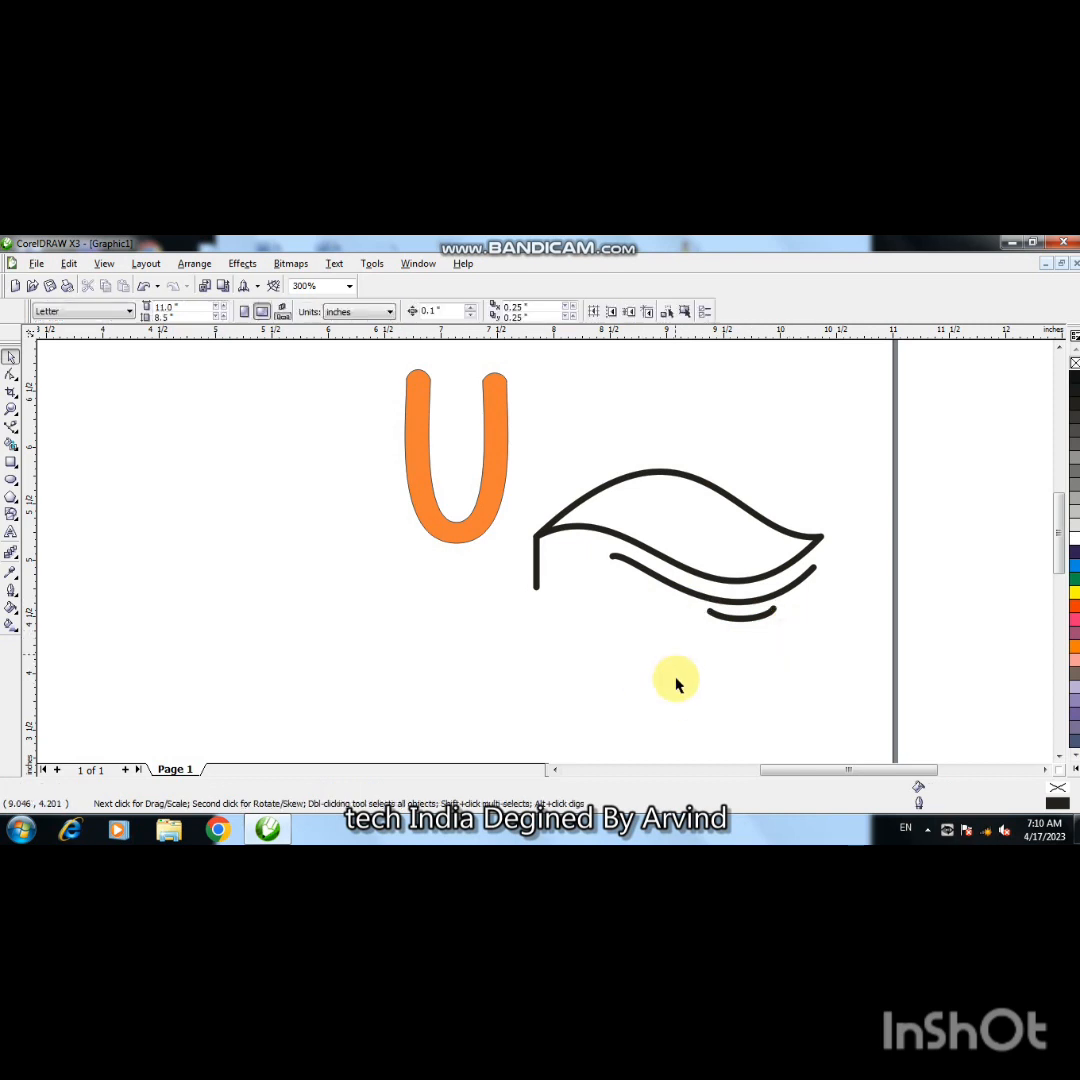
click(756, 622)
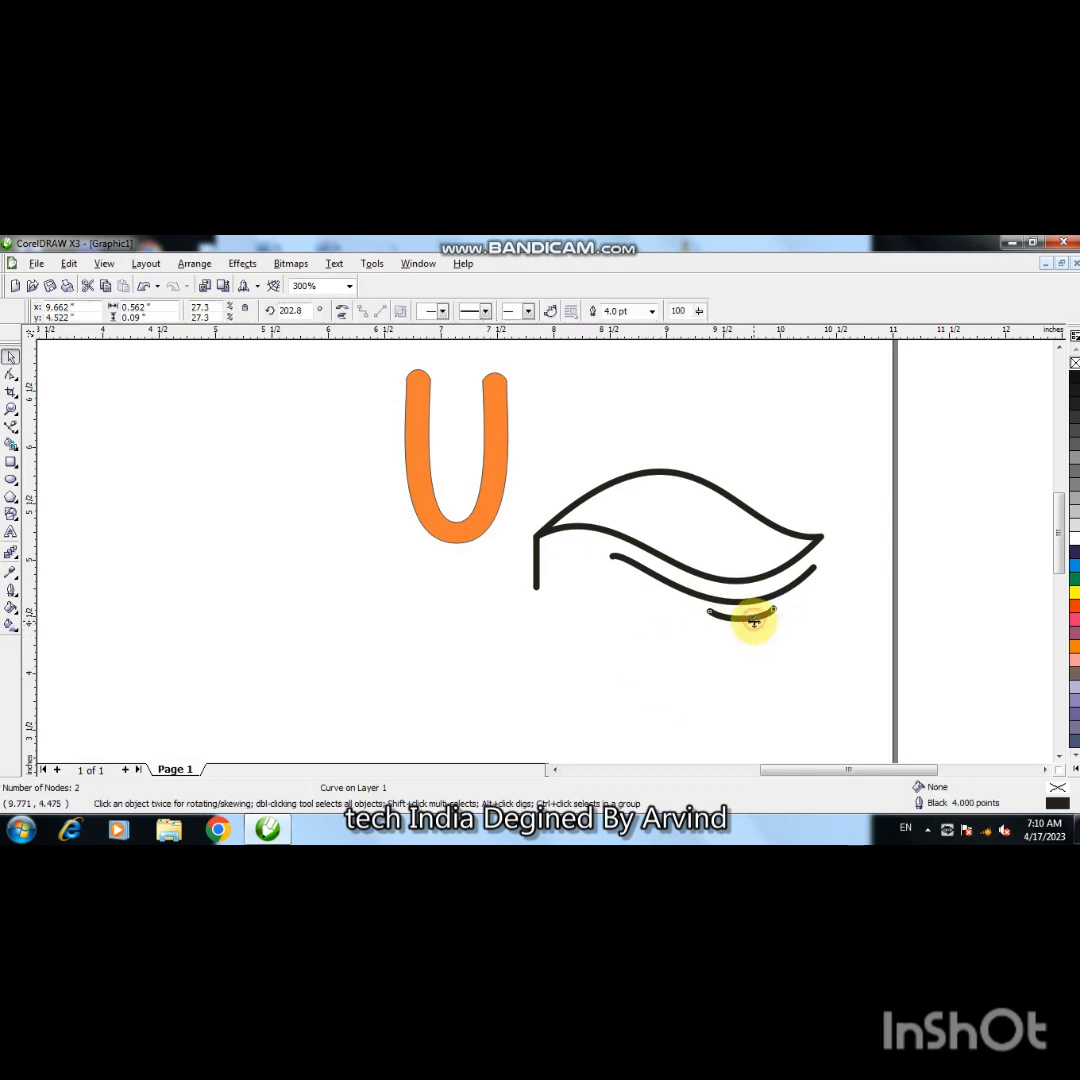
click(632, 677)
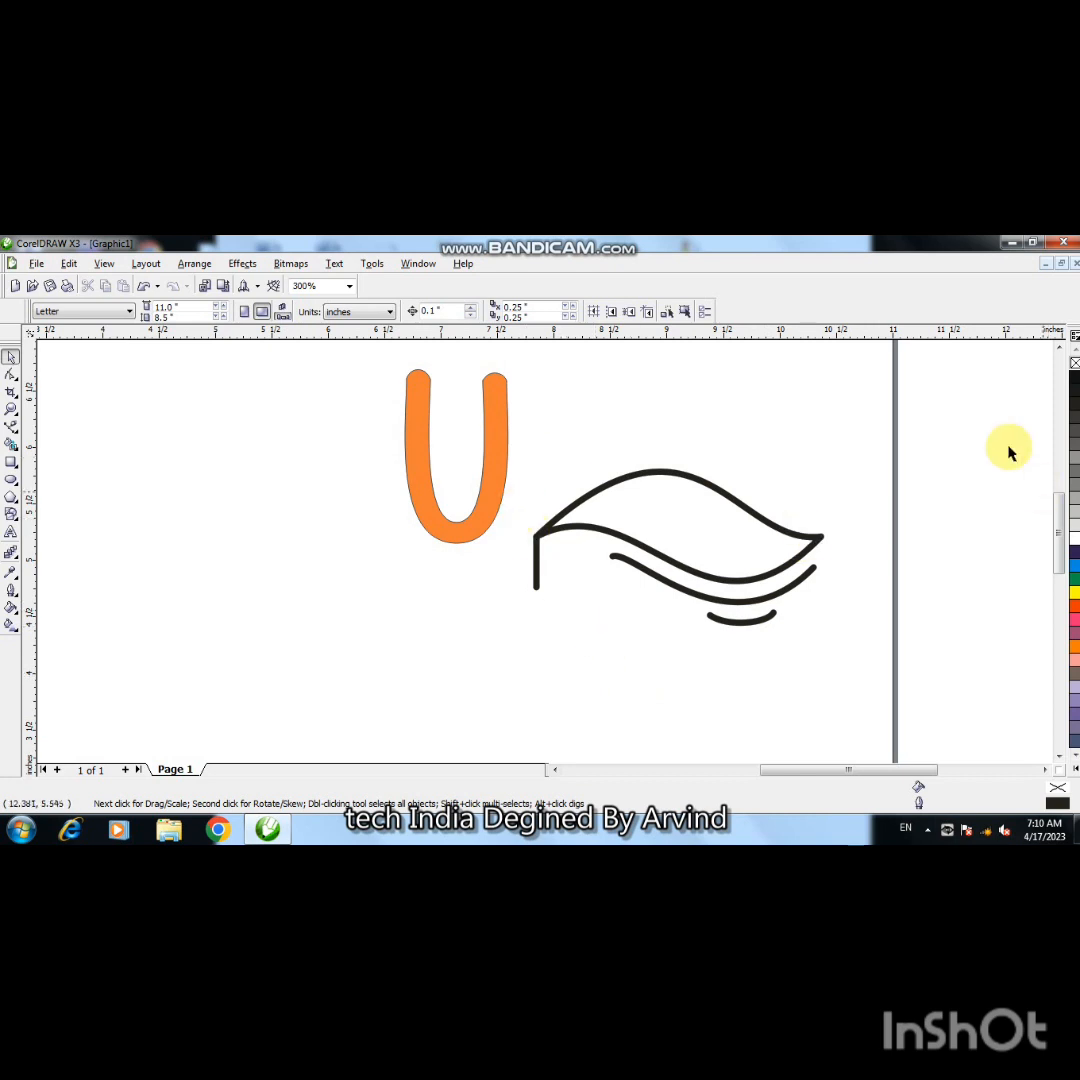
- Duplicate the leaf with its three attached lines, flip the copy vertically, and shift it left to x 5.803 inches
drag(1004, 454, 487, 706)
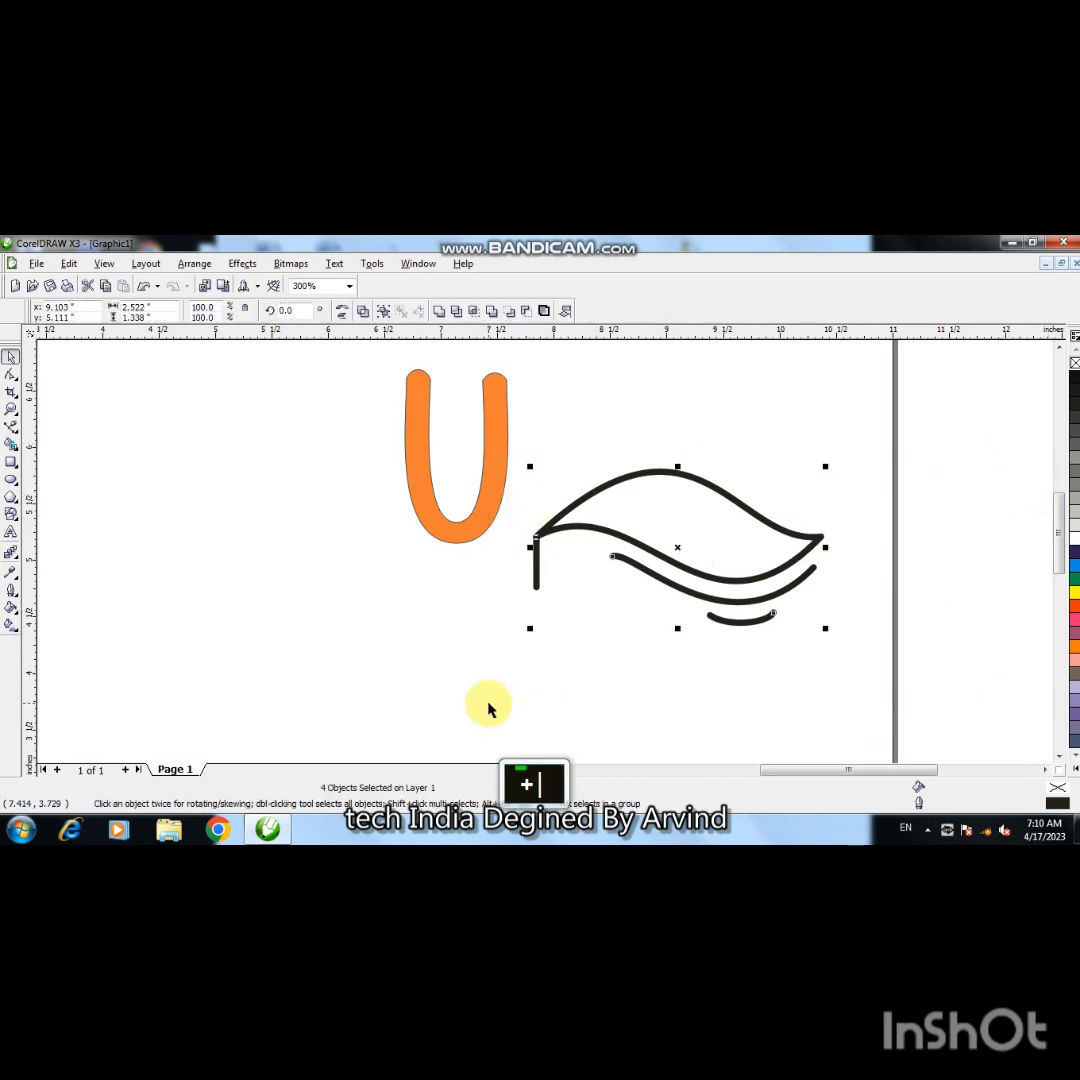
click(341, 312)
key(Left)
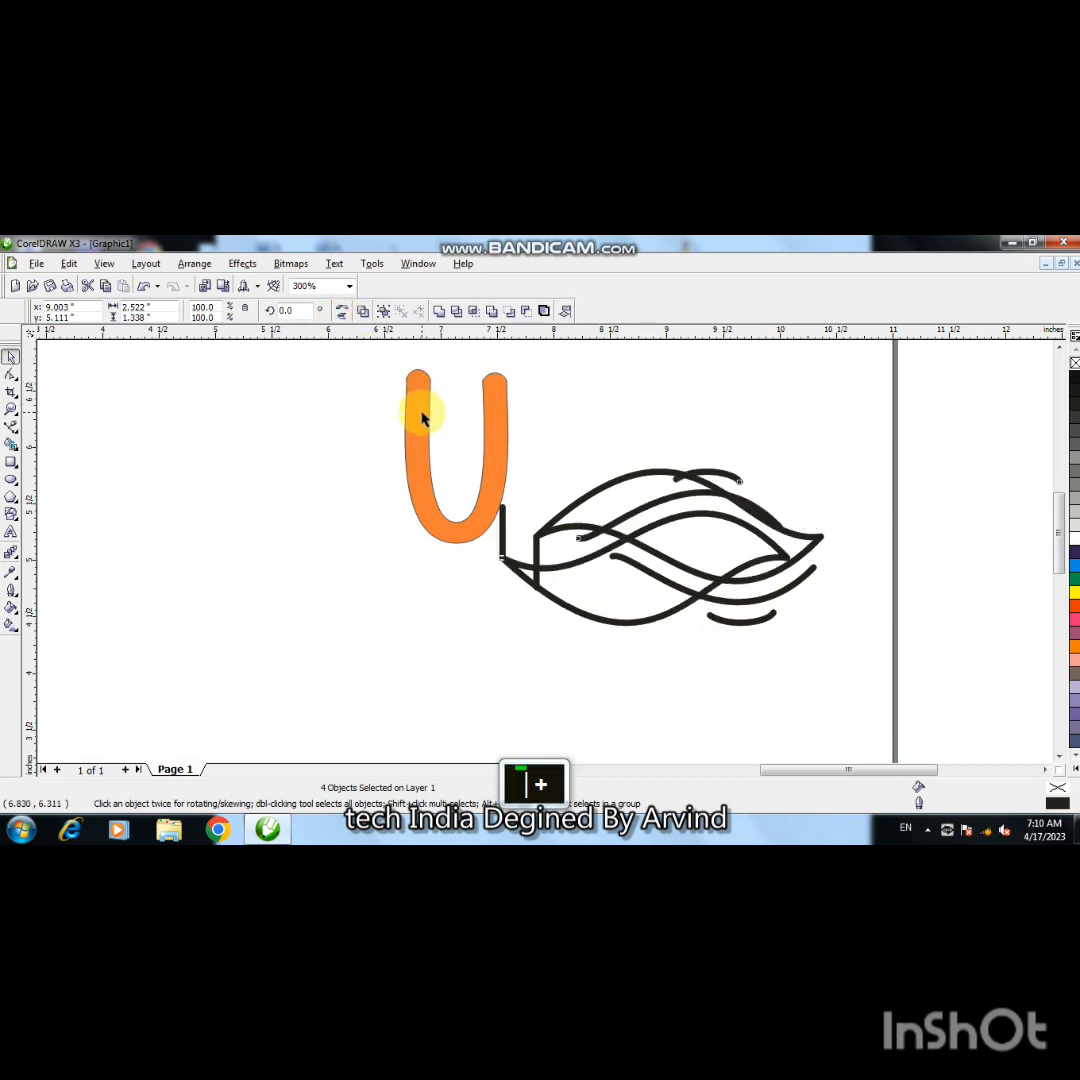
key(Left)
key(Left)
key(Left)
key(Left)
key(Left)
key(Left)
key(Left)
key(Left)
key(Left)
key(Left)
key(Left)
key(Left)
key(Left)
key(Left)
key(Left)
key(Left)
key(Left)
key(Left)
key(Left)
key(Left)
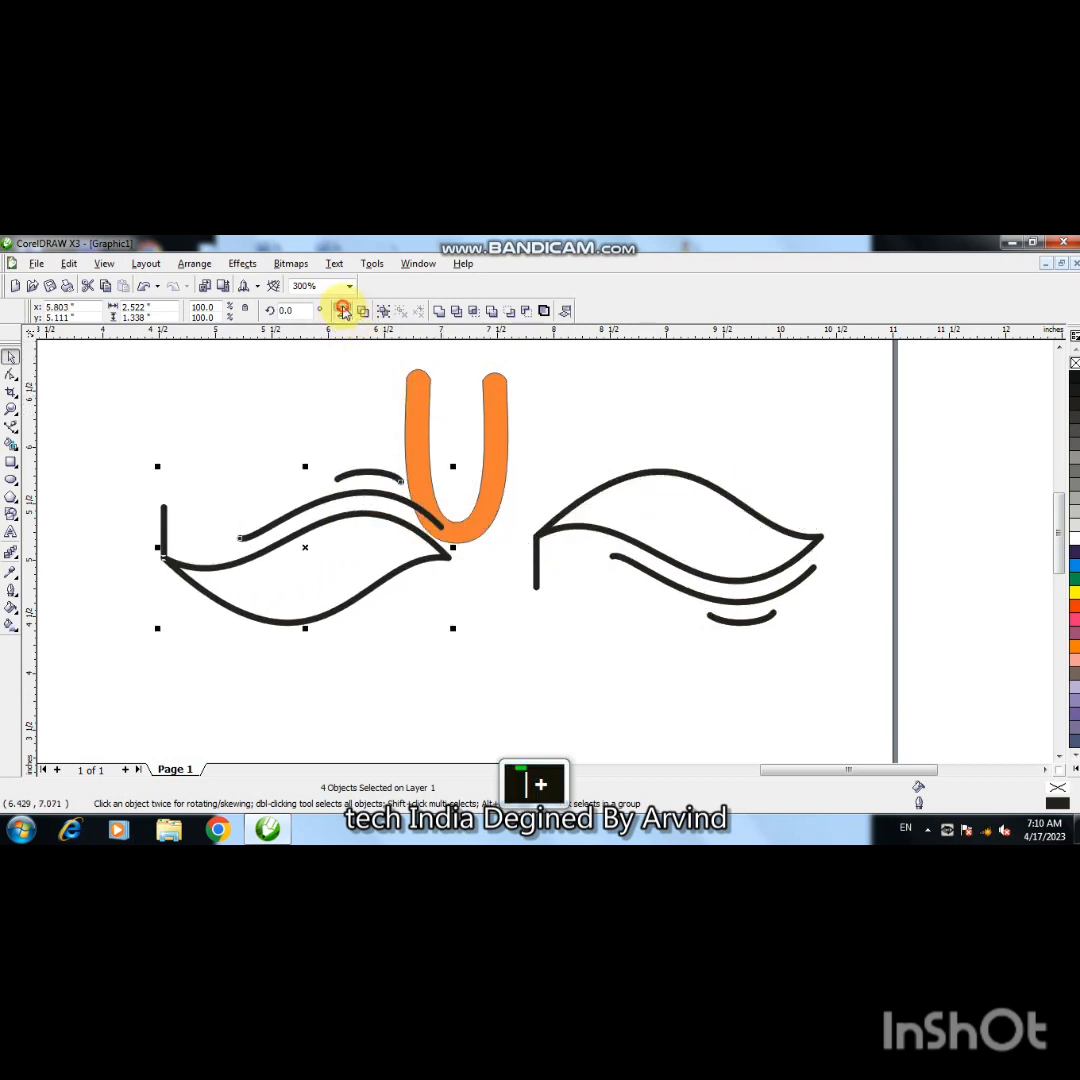
- Mirror the copied eye horizontally, turn it upright again, and position it left of the U at x 5.203 inches
click(341, 312)
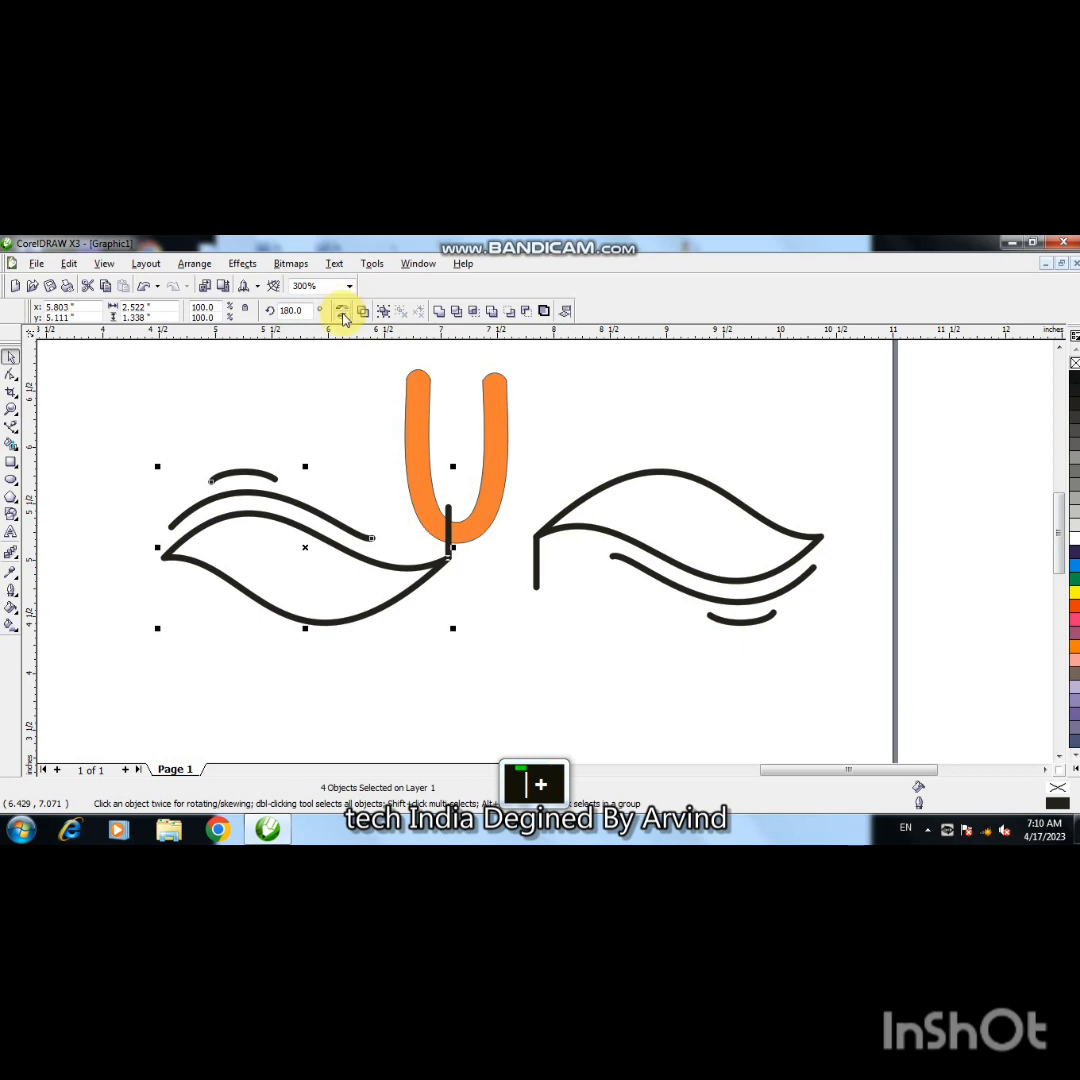
click(342, 314)
key(Left)
key(Left)
key(Left)
key(Left)
key(Left)
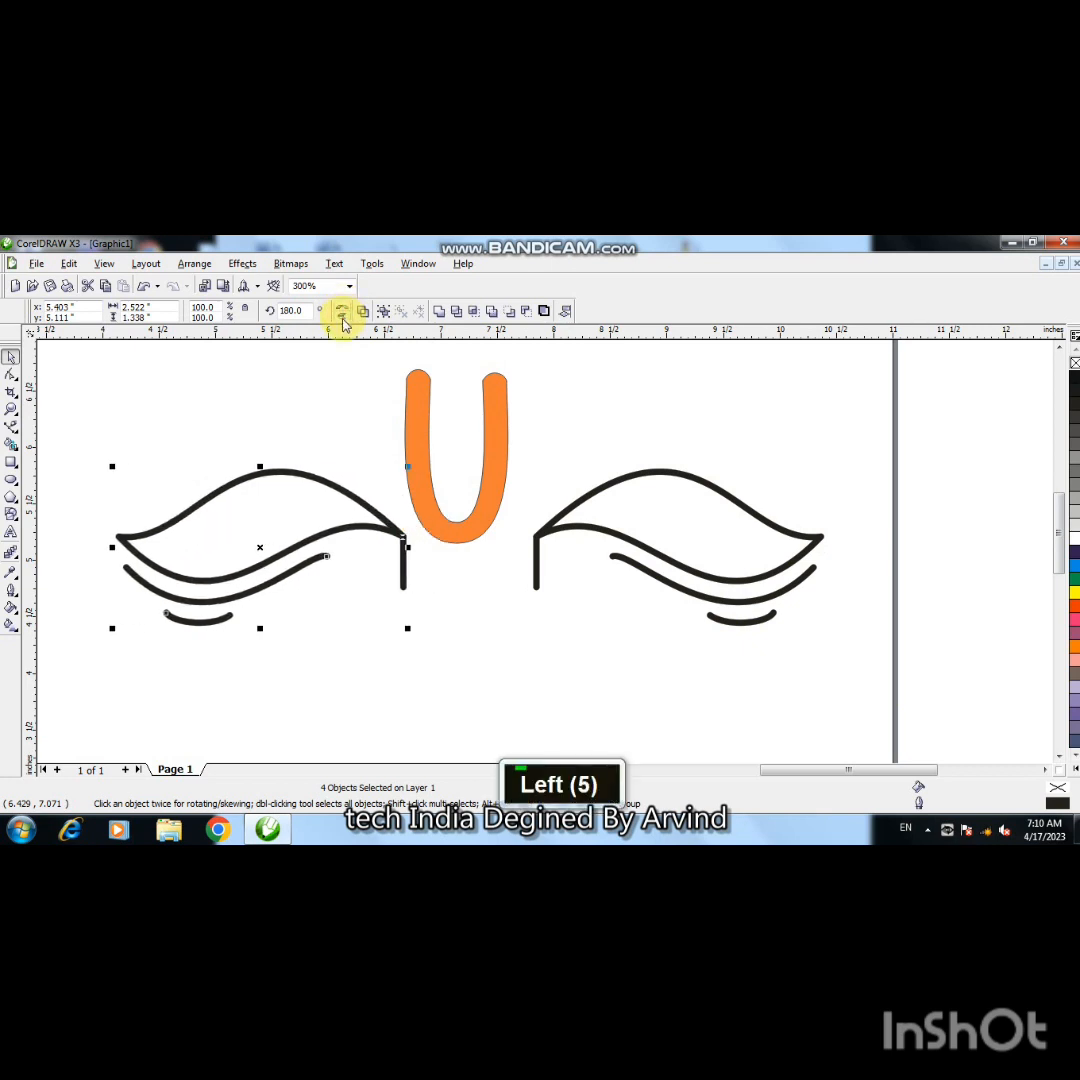
key(Left)
key(Left)
key(Left)
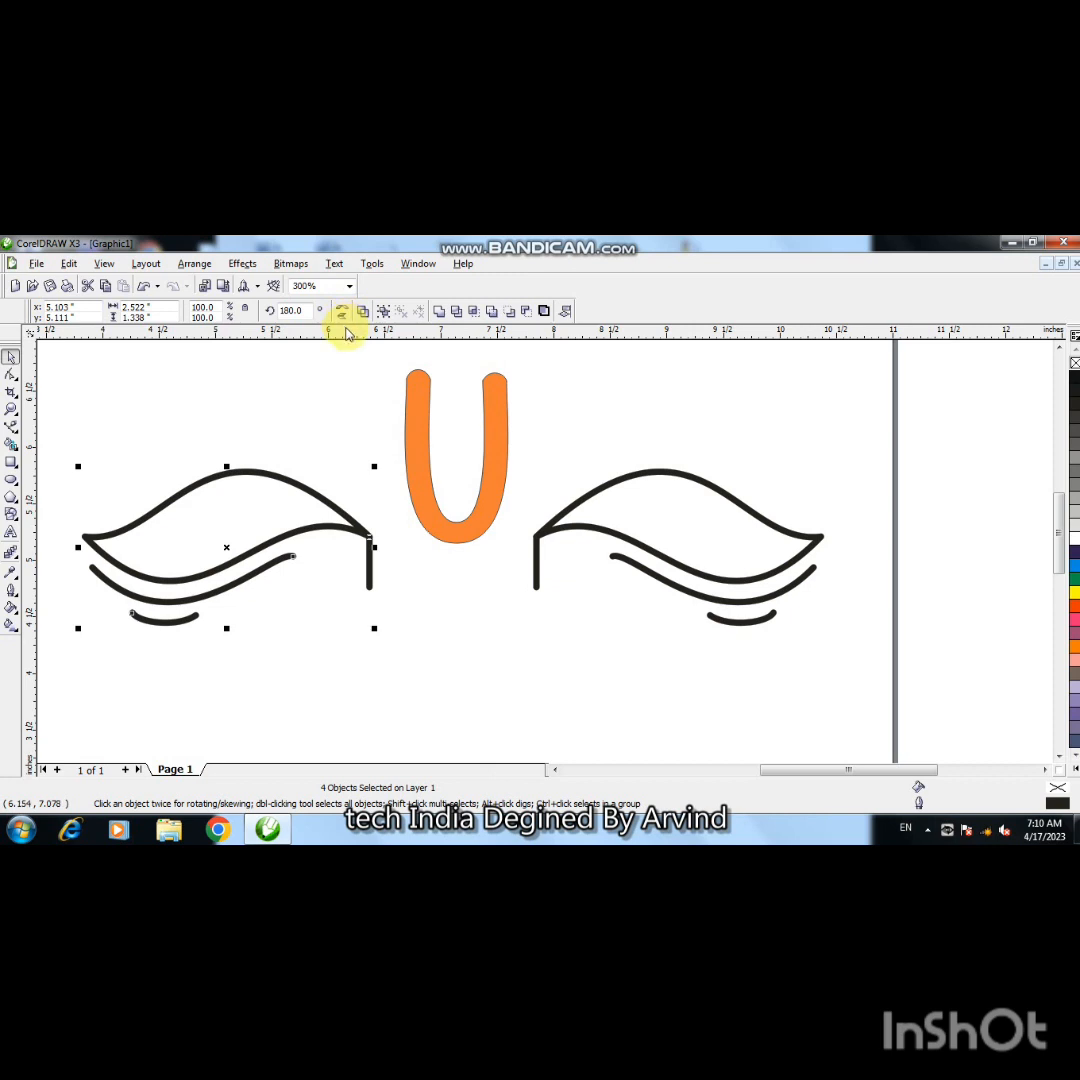
key(Right)
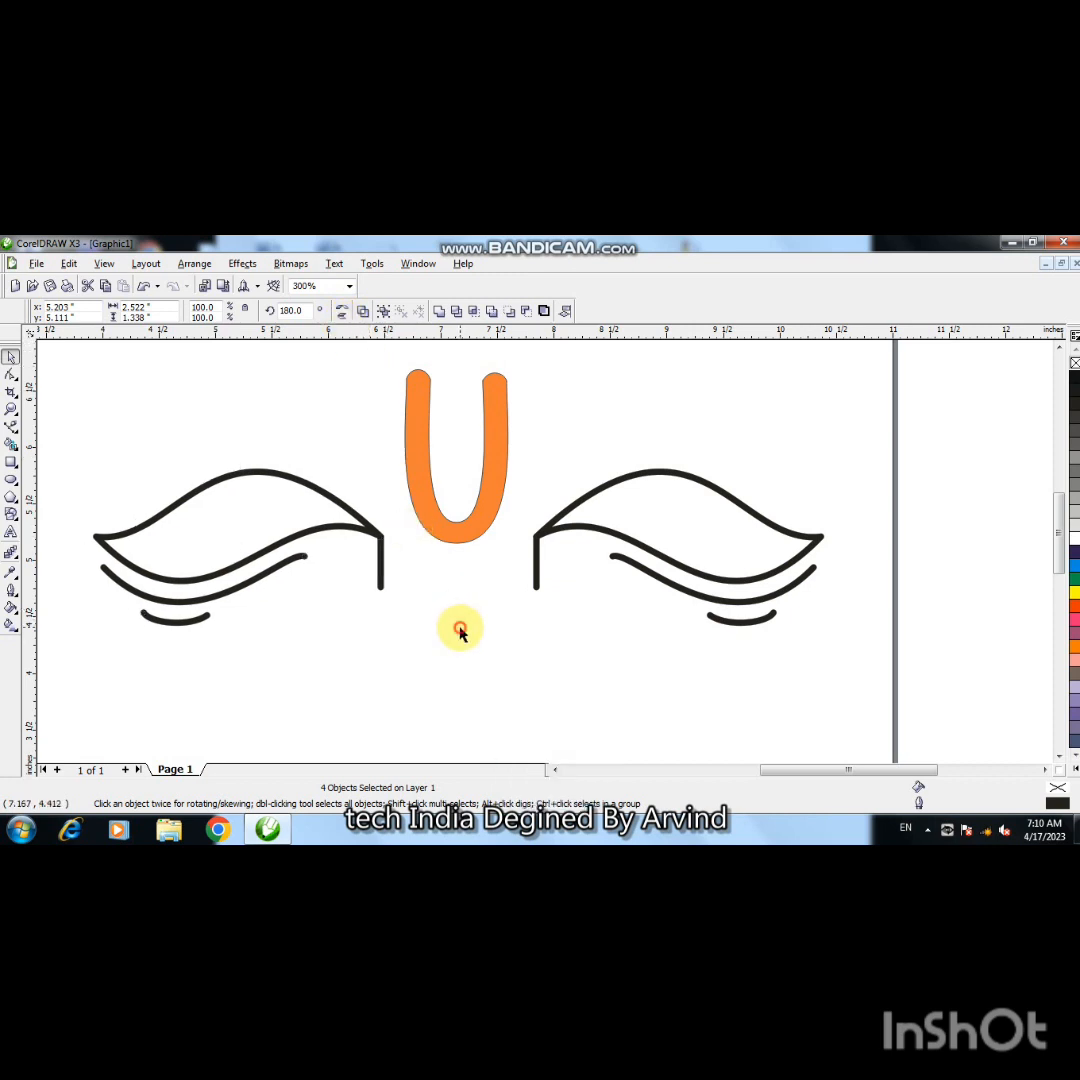
click(460, 632)
- Draw an open five-node Bezier outline centred below the two eyes, narrow at the top and pointed at the bottom
double_click(1060, 762)
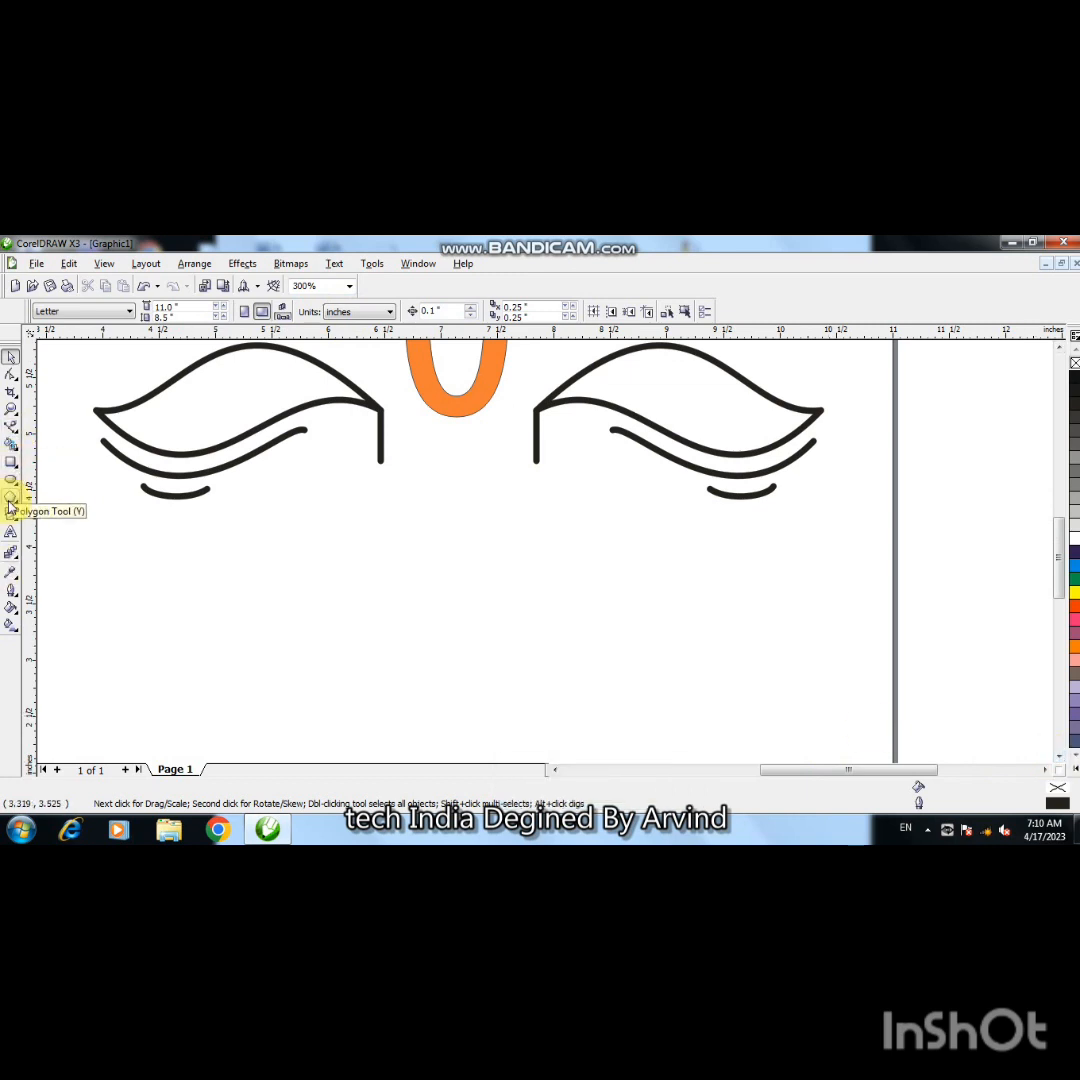
click(10, 426)
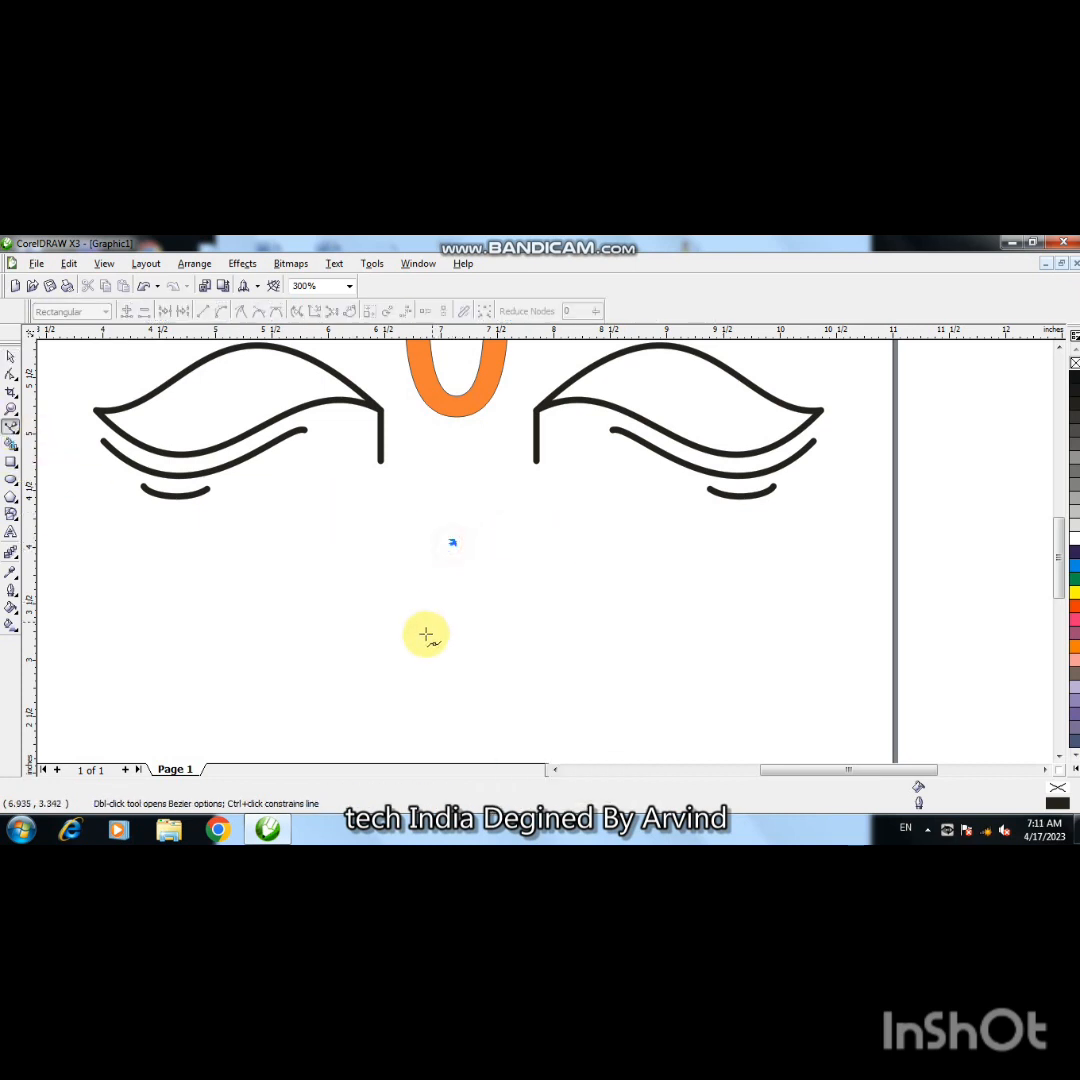
double_click(412, 665)
click(494, 716)
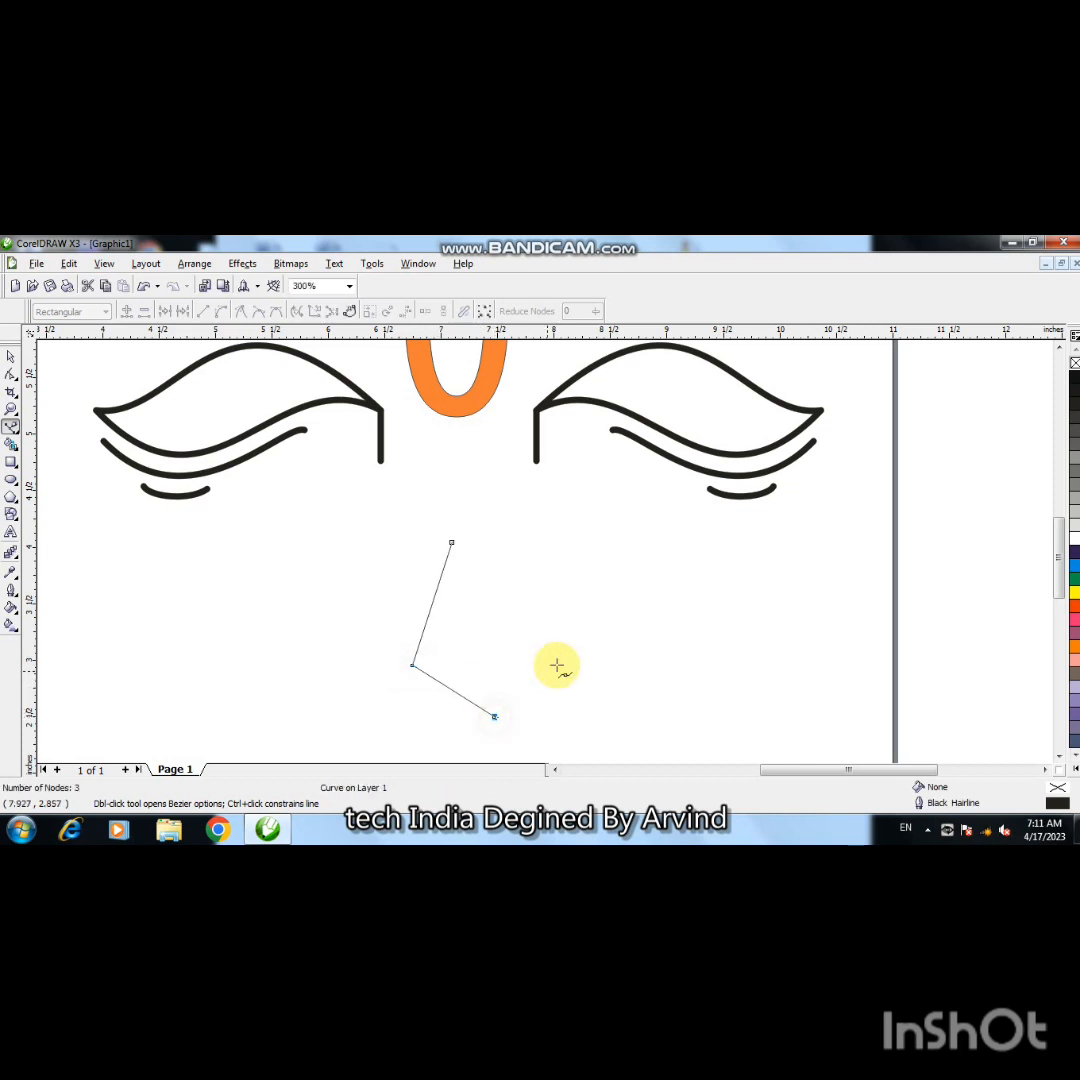
double_click(569, 649)
click(500, 540)
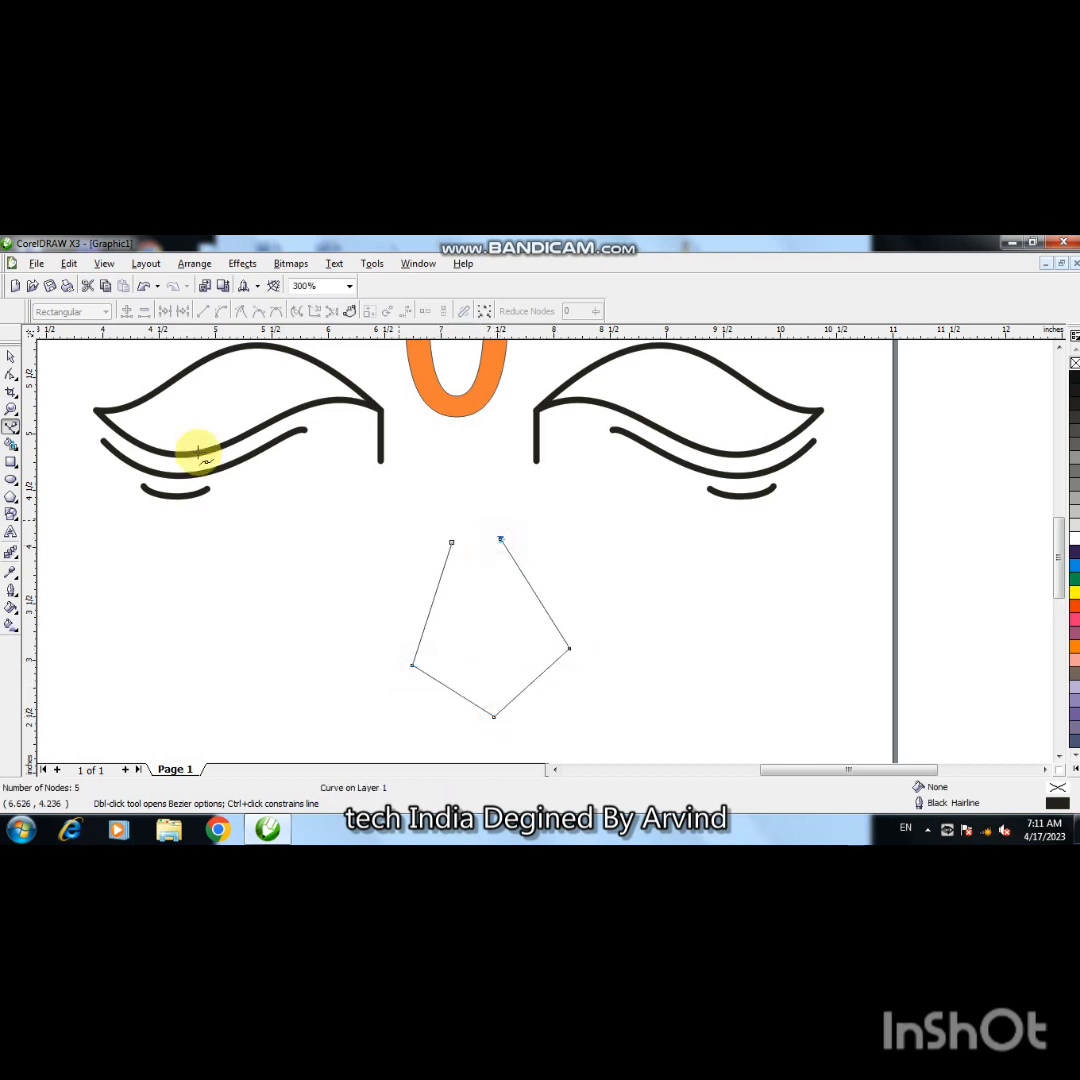
- Convert the two upper sides of the five-node outline to curves and delete its left and right corner nodes to round them
click(10, 373)
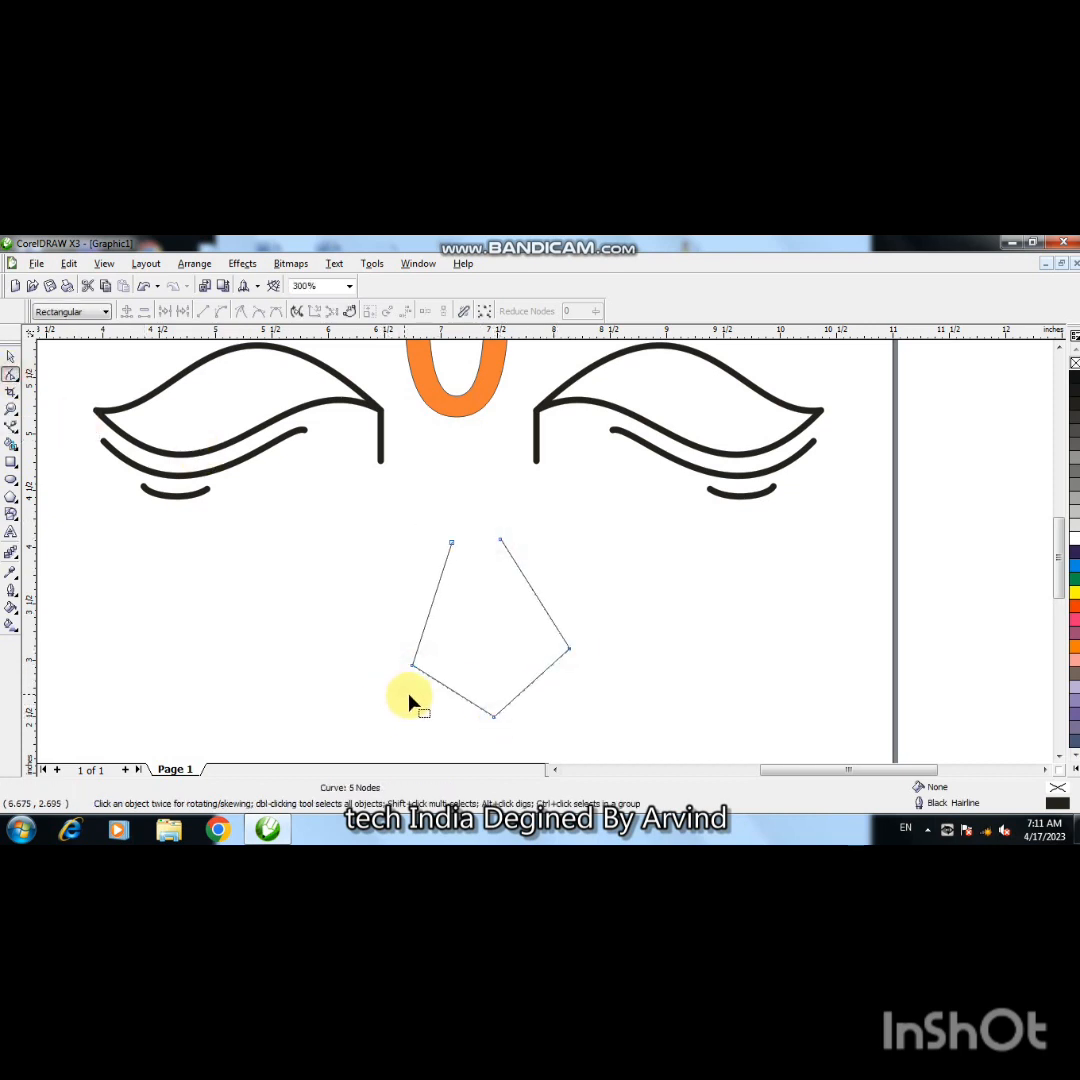
right_click(426, 620)
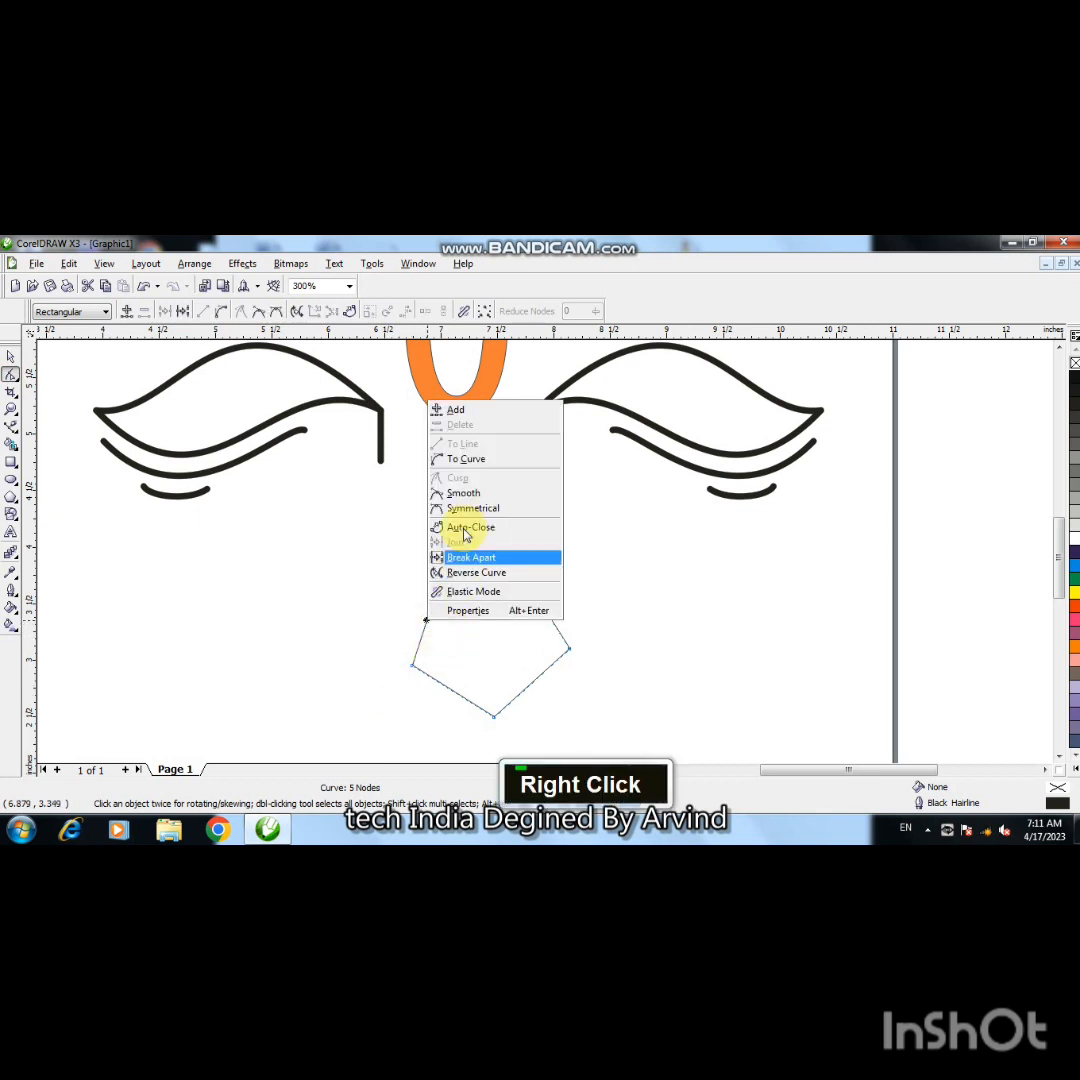
click(466, 458)
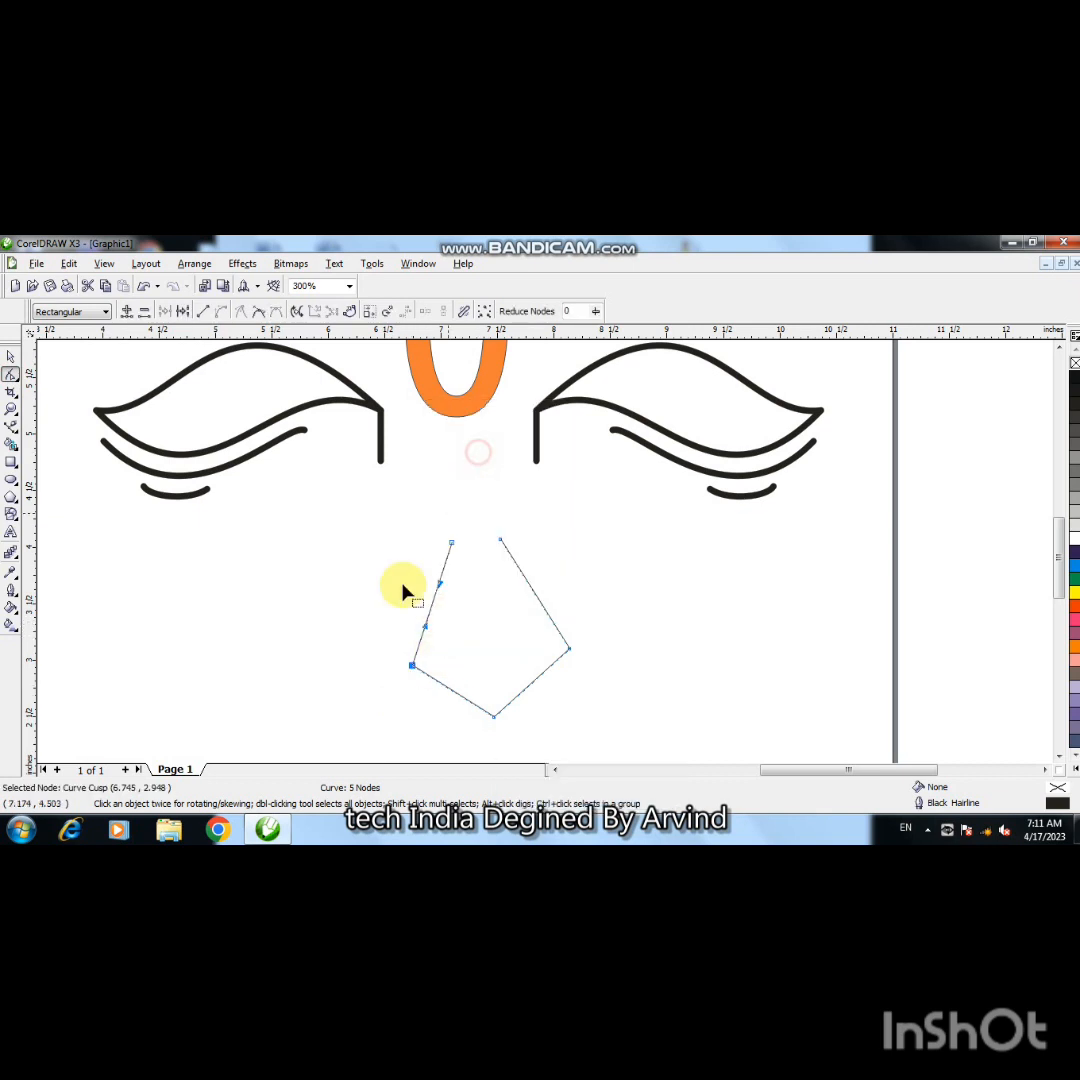
double_click(413, 668)
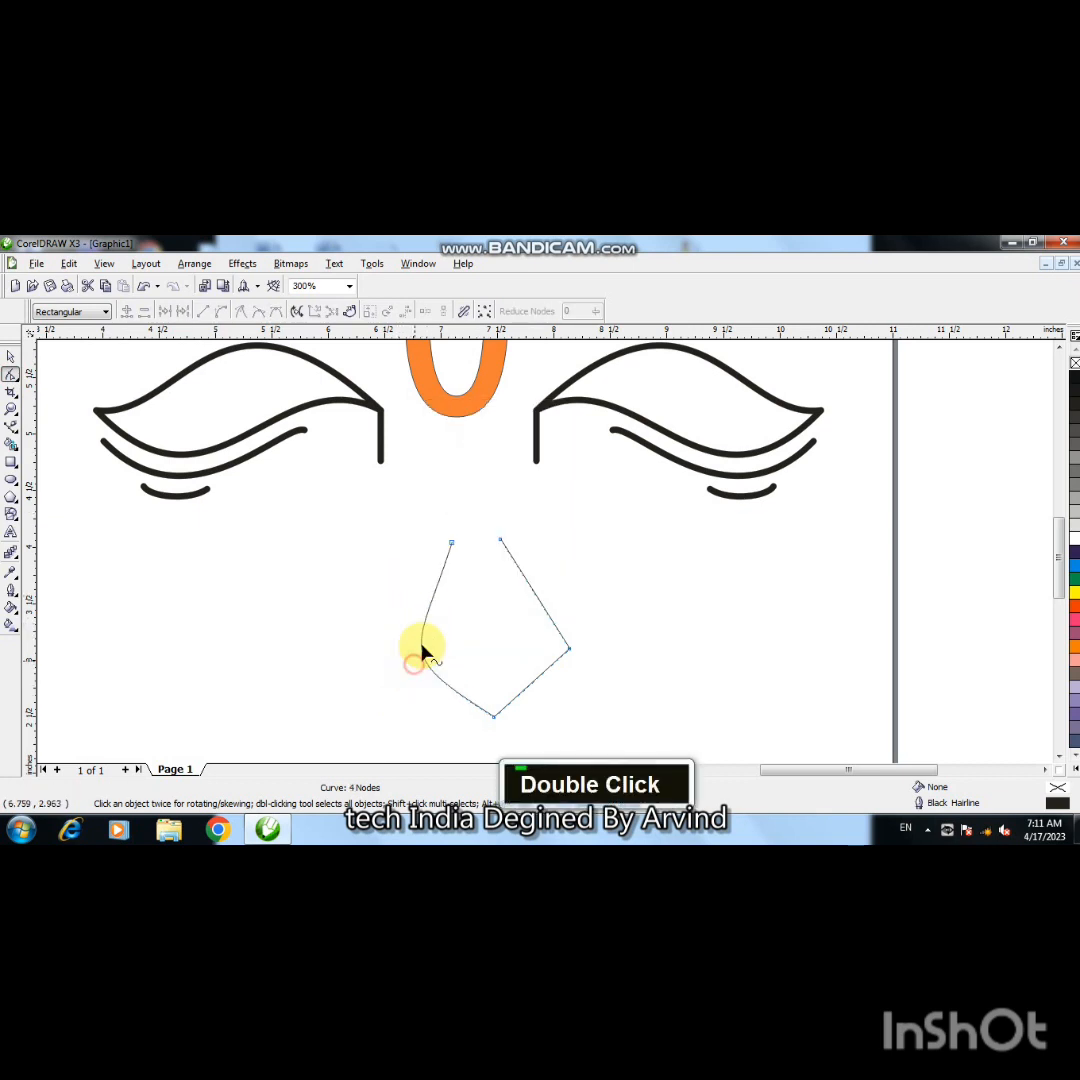
right_click(550, 624)
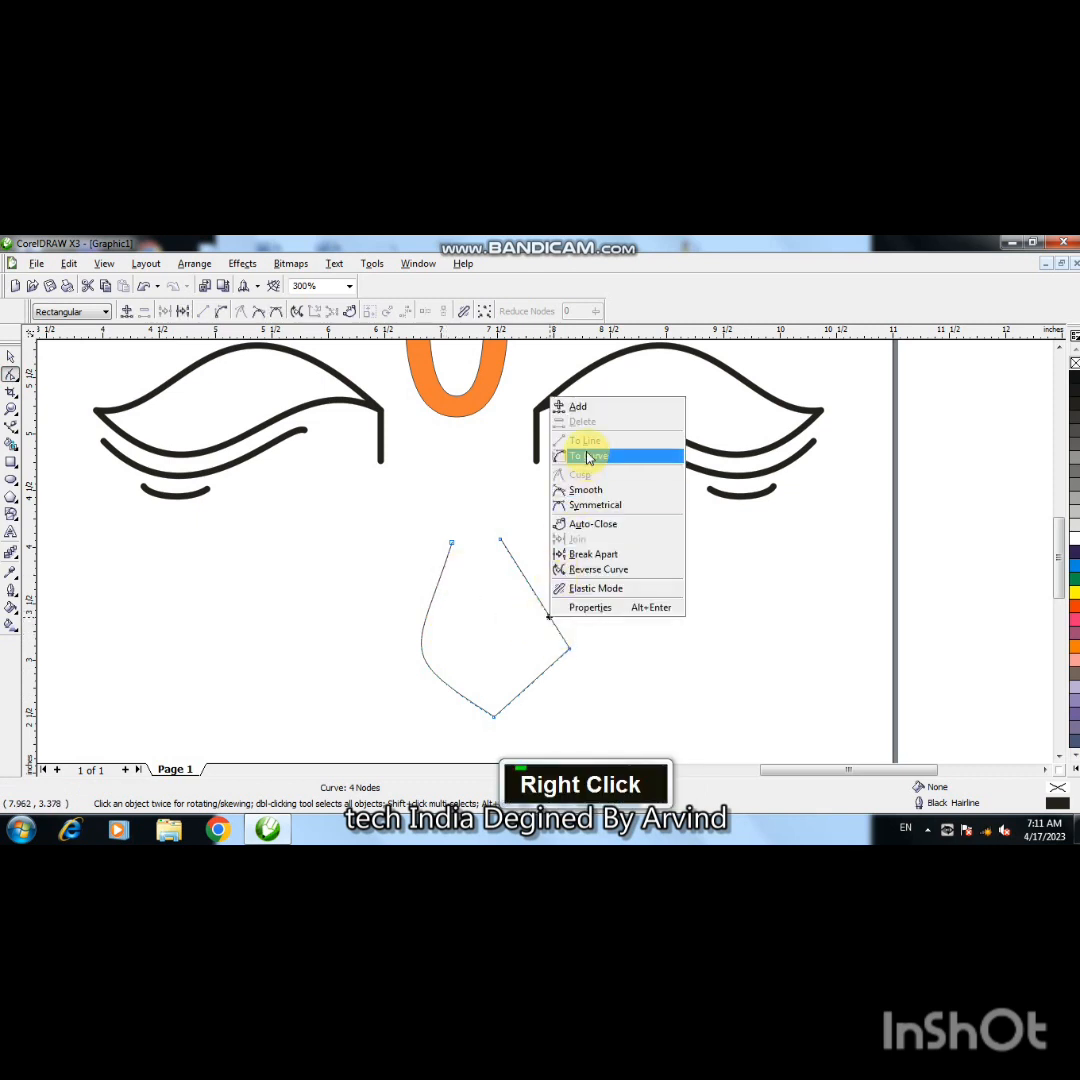
click(562, 455)
double_click(569, 651)
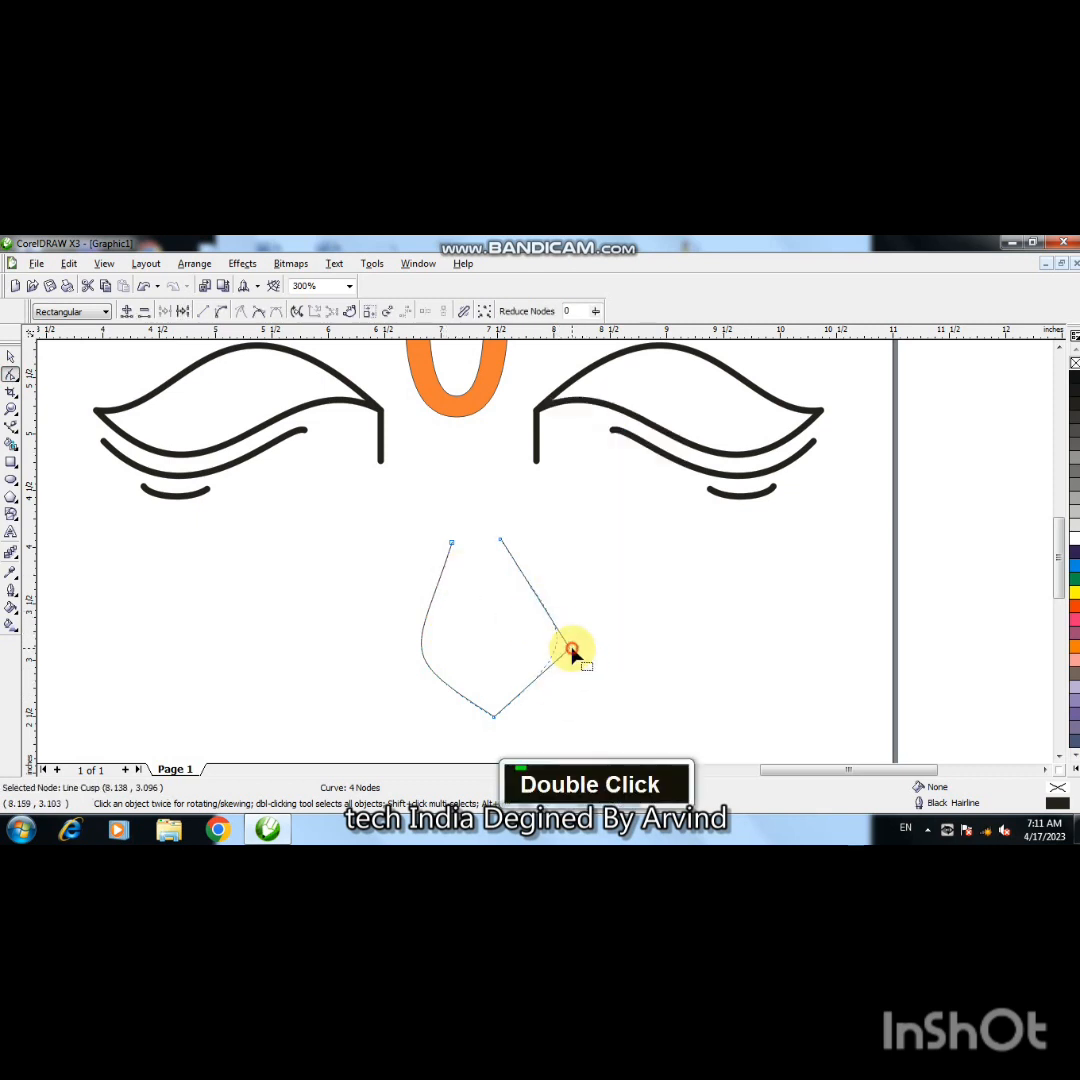
- Try to round the outline's bottom by deleting its tip node
right_click(522, 700)
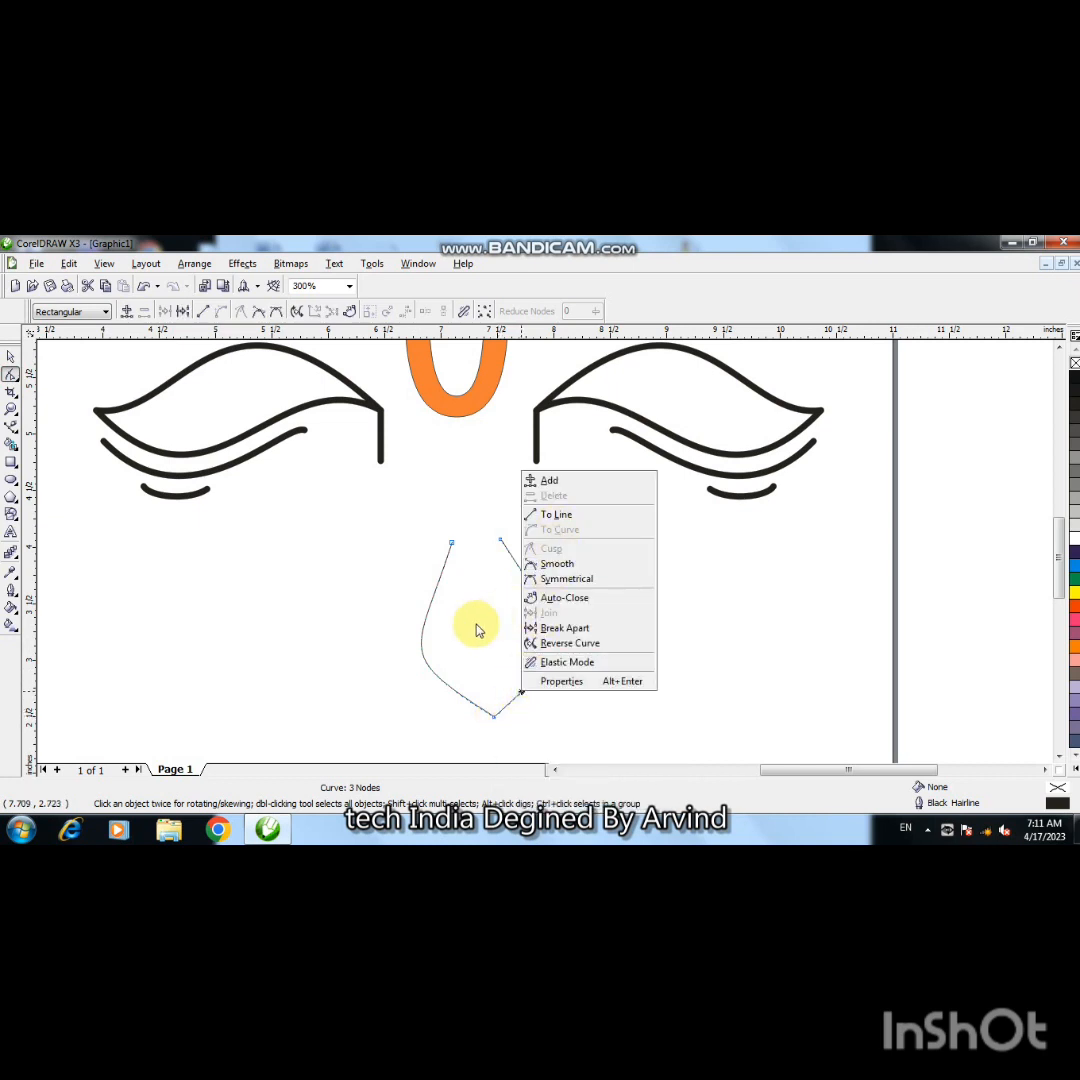
click(476, 625)
double_click(495, 717)
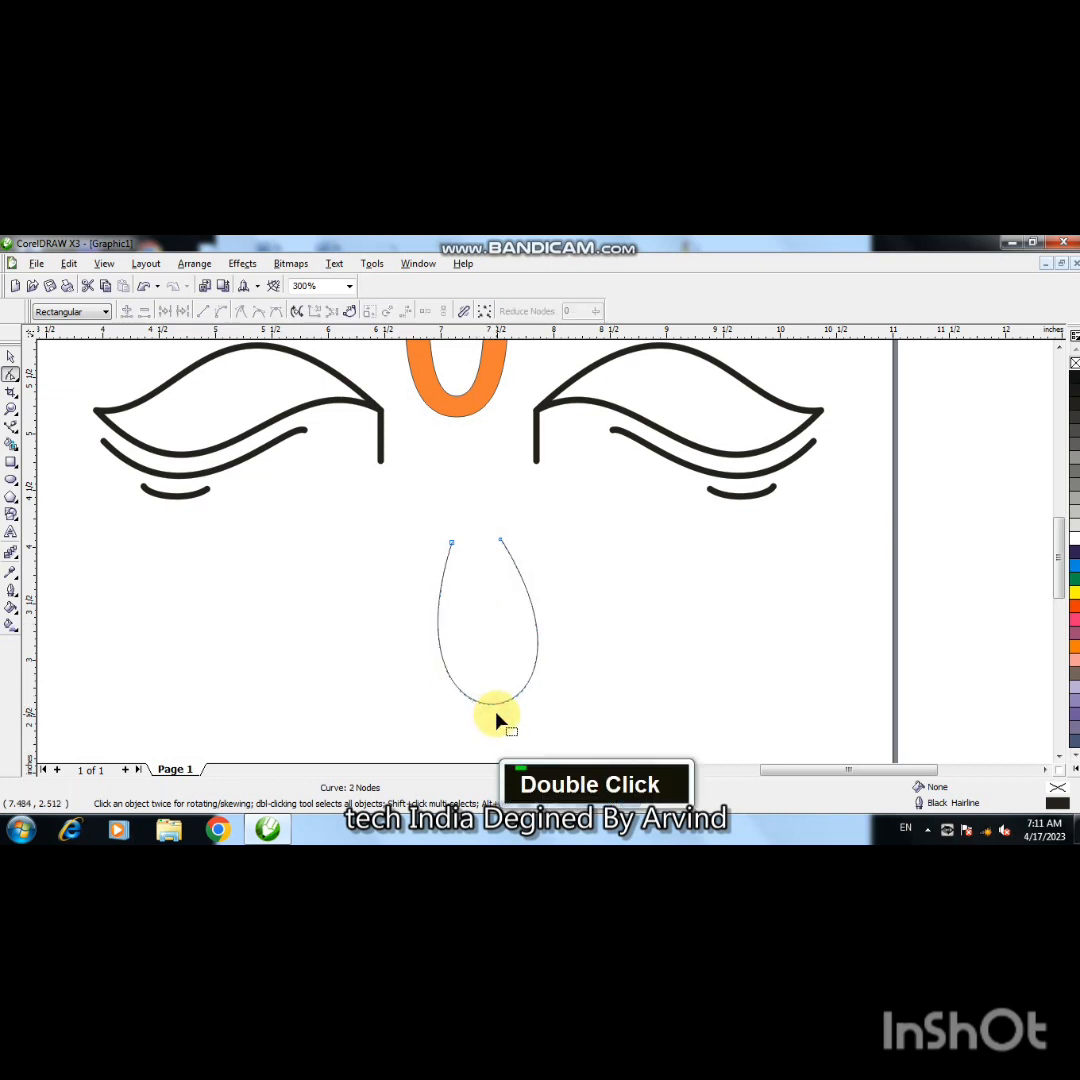
key(ctrl+z)
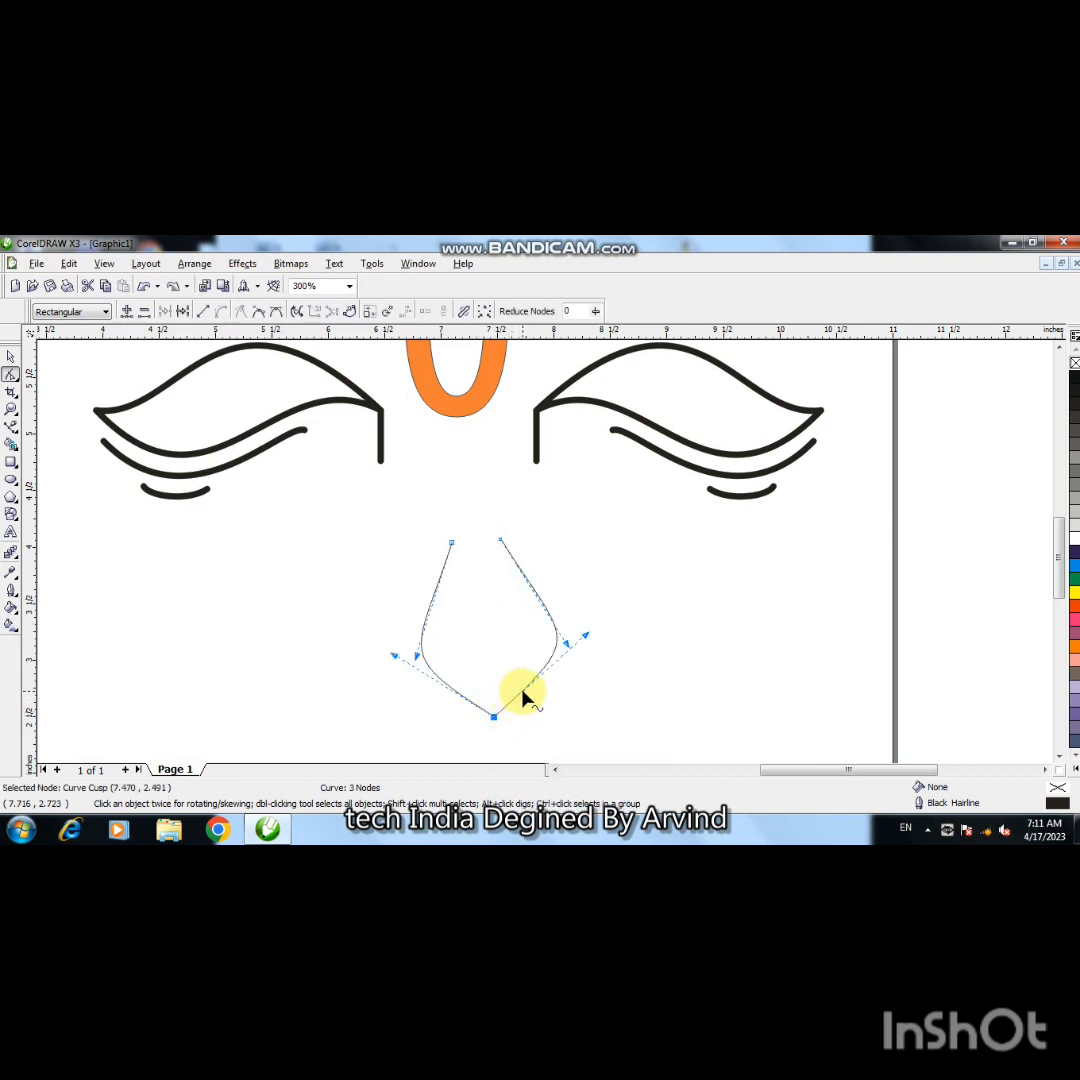
right_click(527, 697)
click(527, 694)
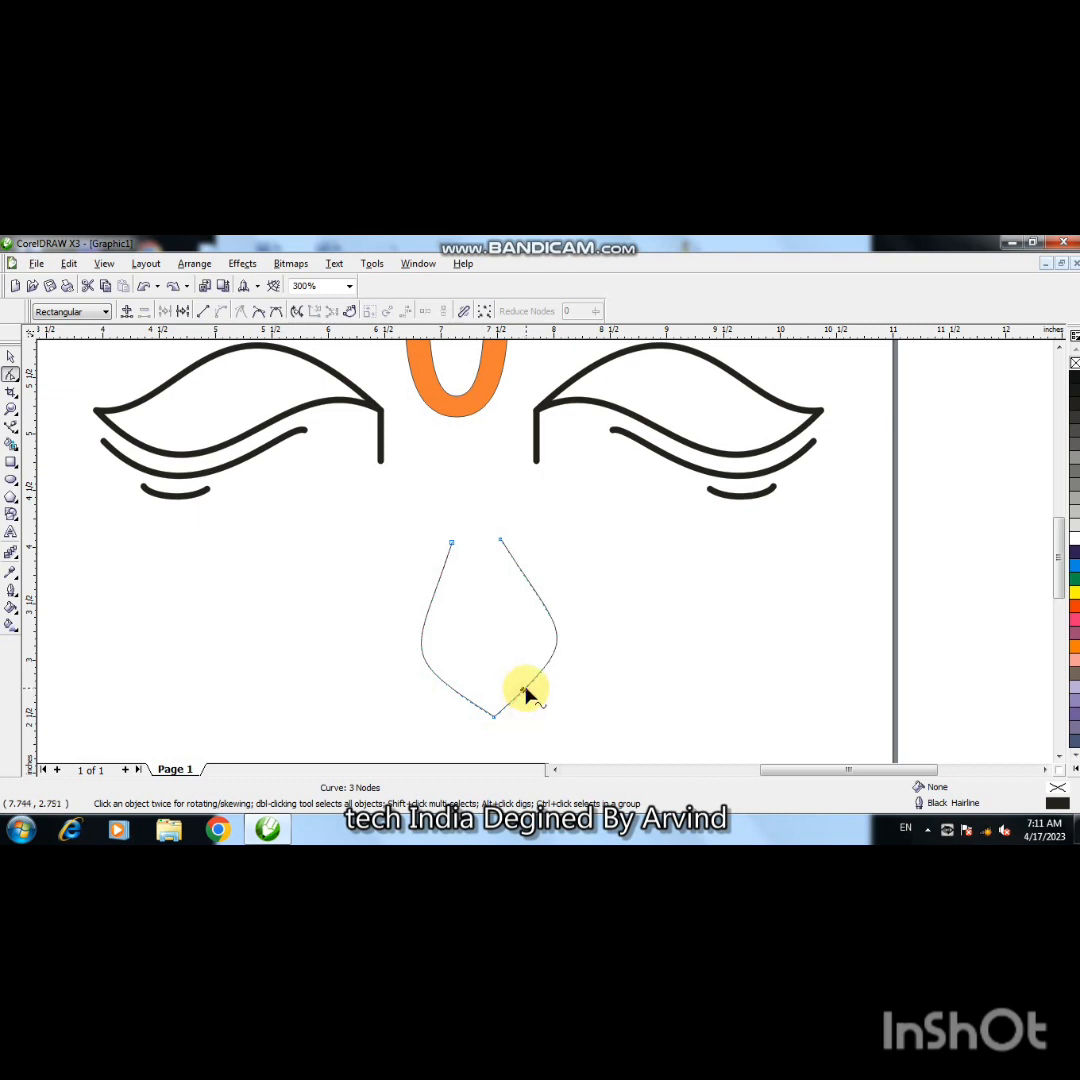
- Add a node on each side of the outline's bottom tip and delete the tip node to round the point
double_click(523, 692)
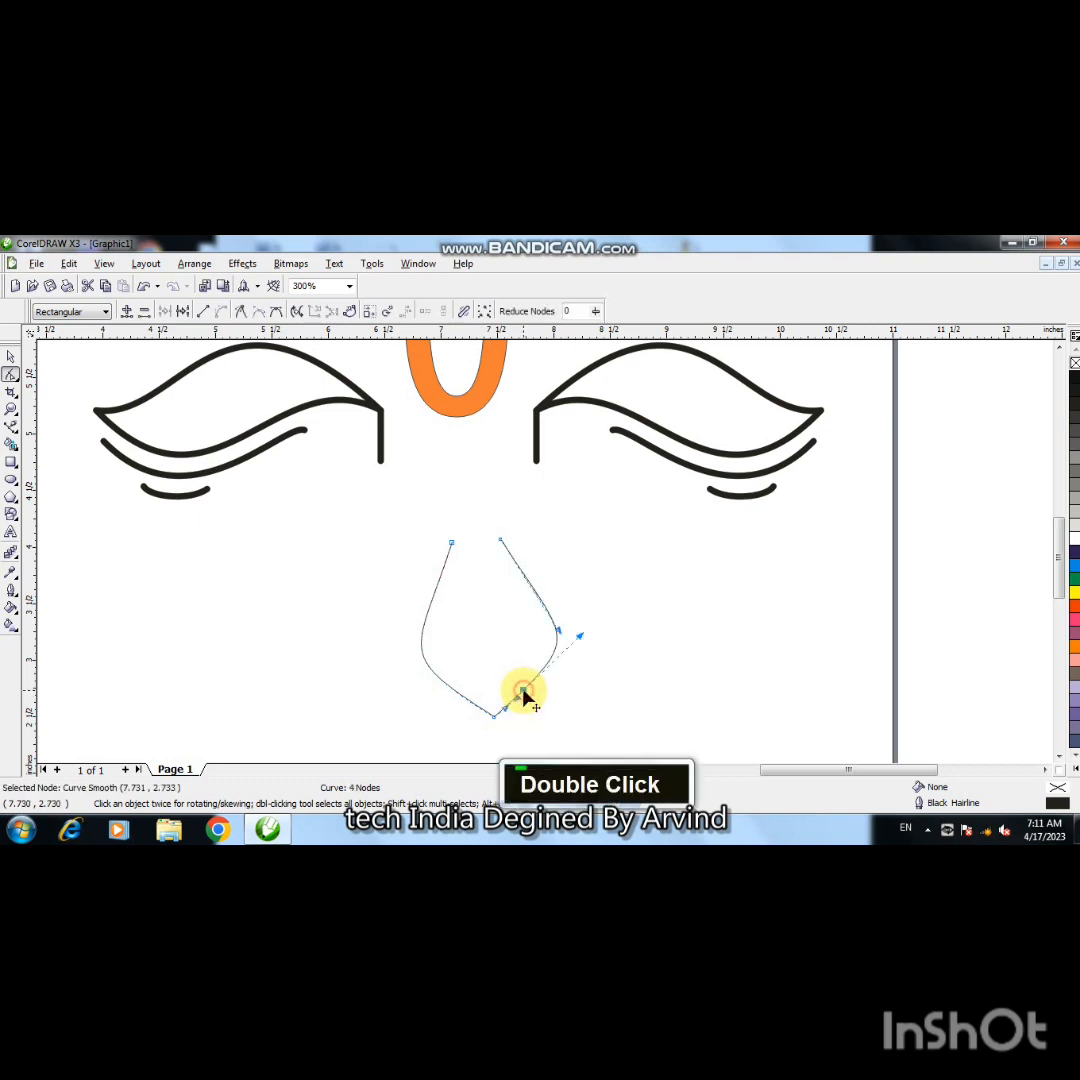
double_click(460, 699)
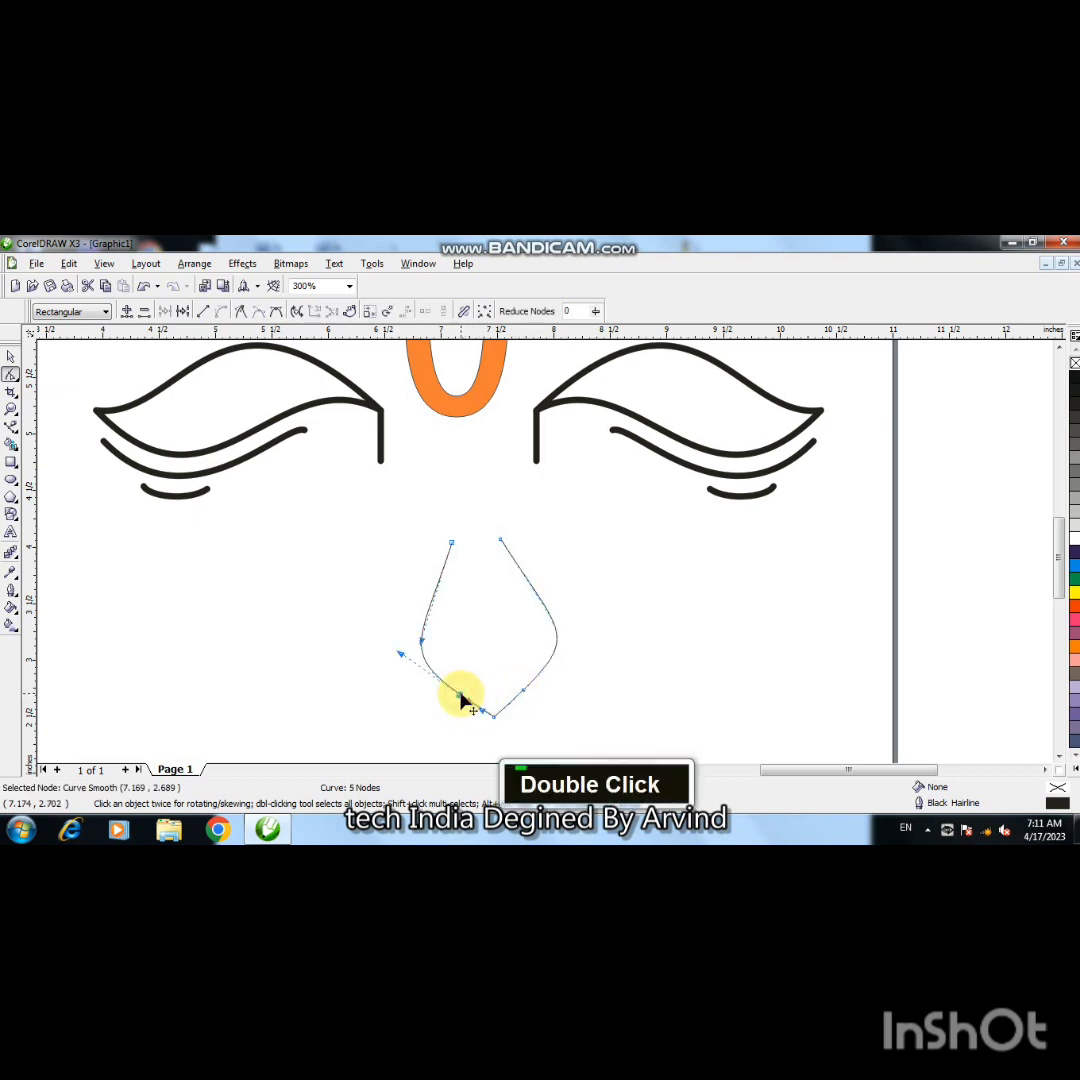
click(495, 718)
double_click(496, 720)
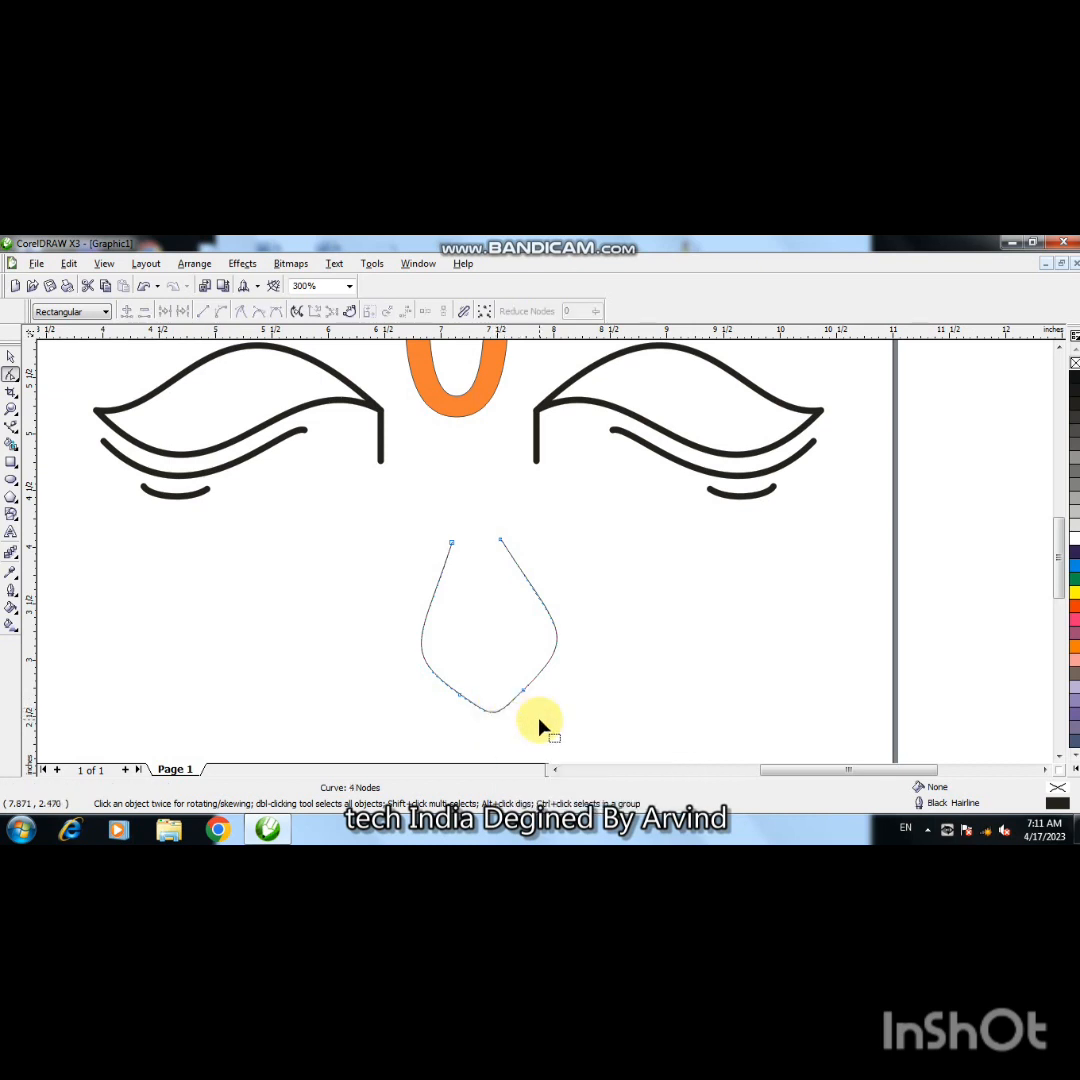
- Scale the drop outline to about 0.598 × 0.765 inches and centre it below the U at x 7.227, y 3.327 inches
click(10, 357)
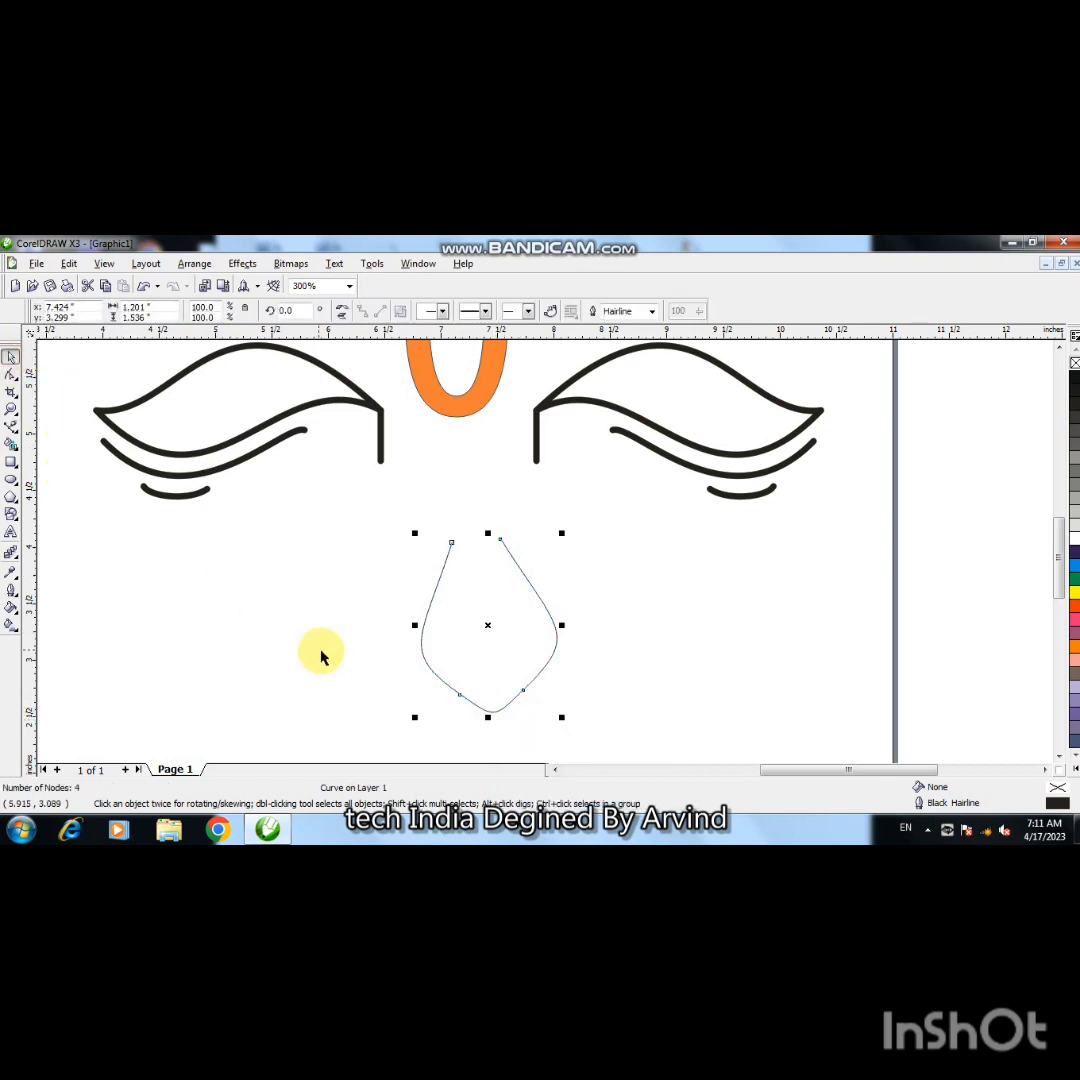
key(F3)
key(F3)
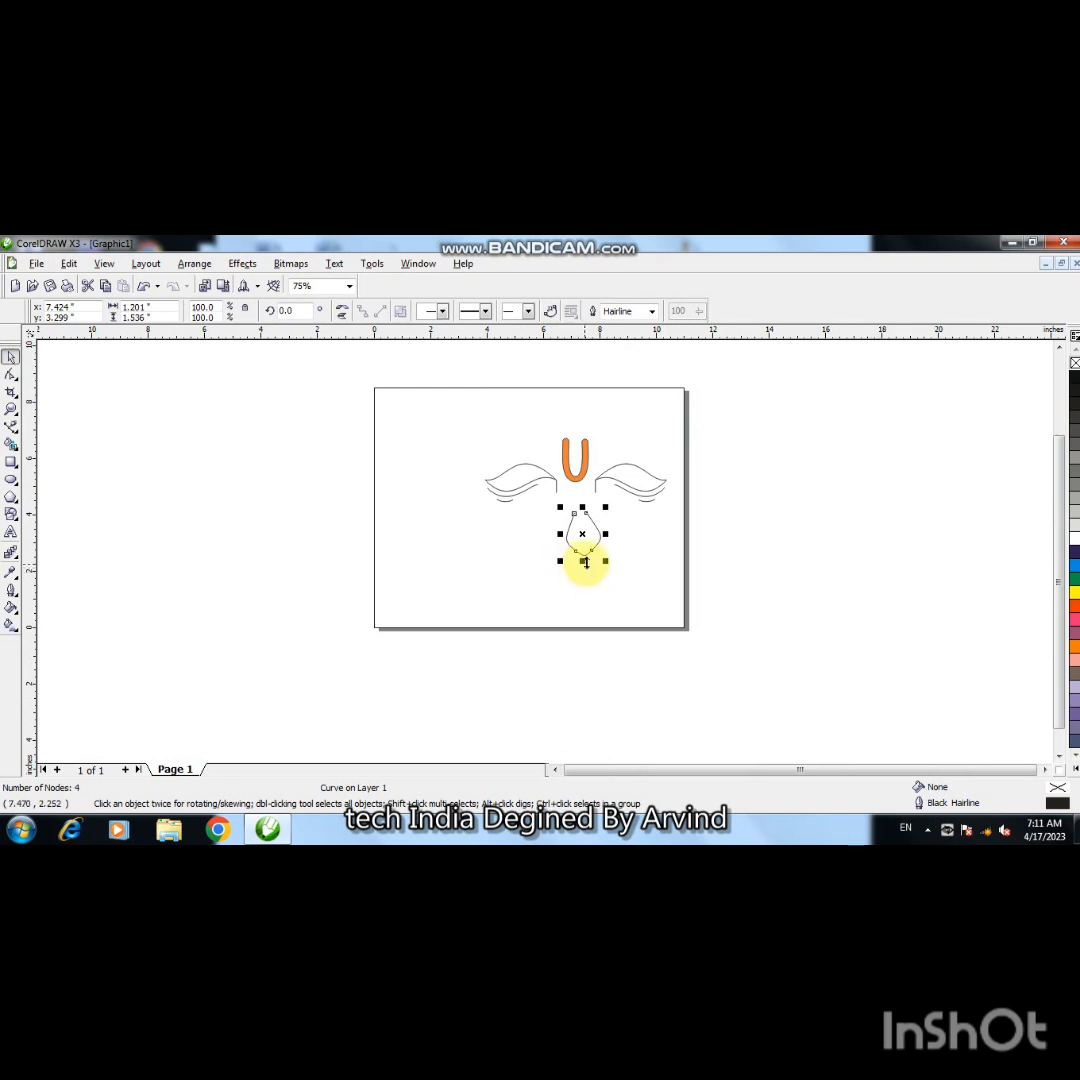
drag(603, 563, 603, 555)
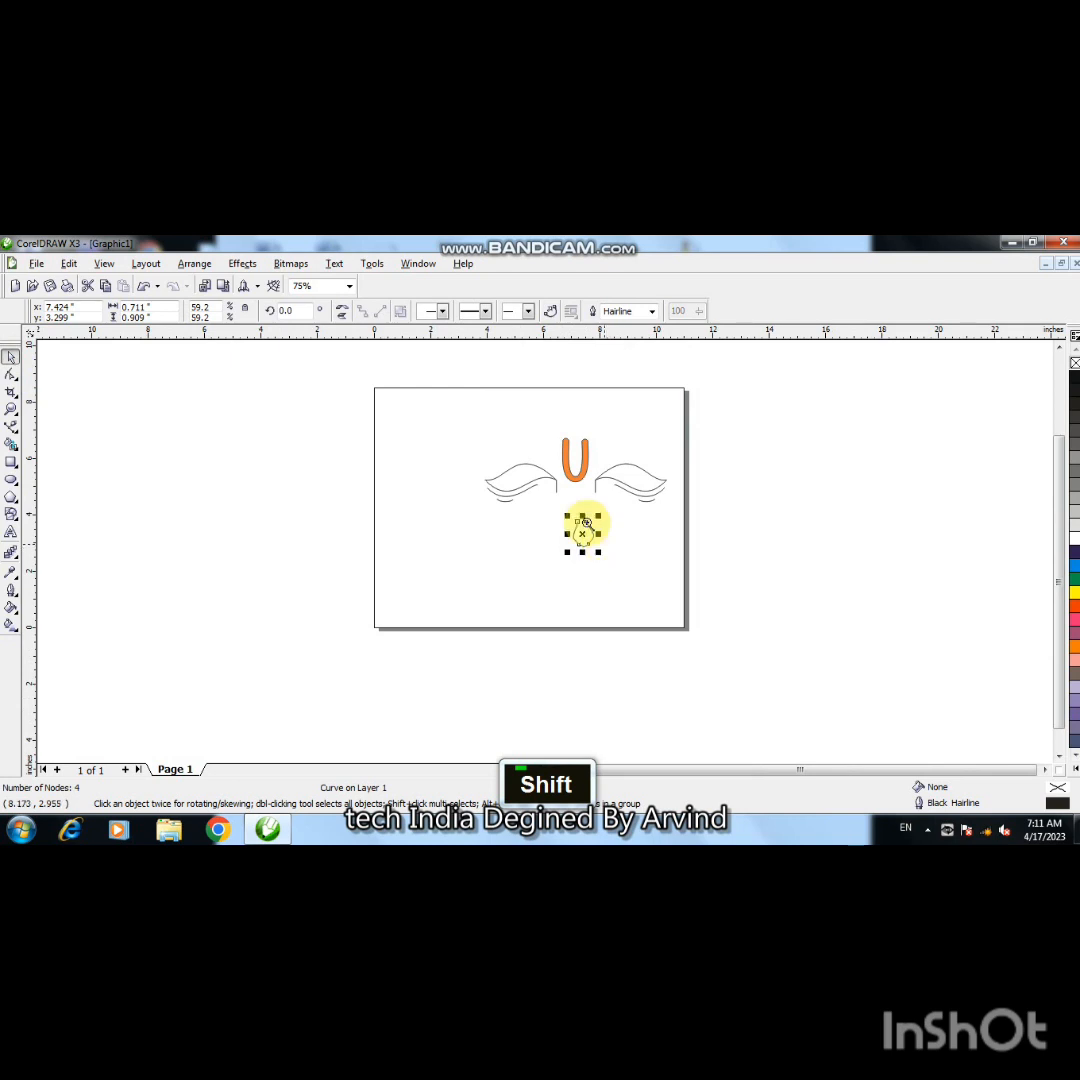
key(F2)
click(583, 520)
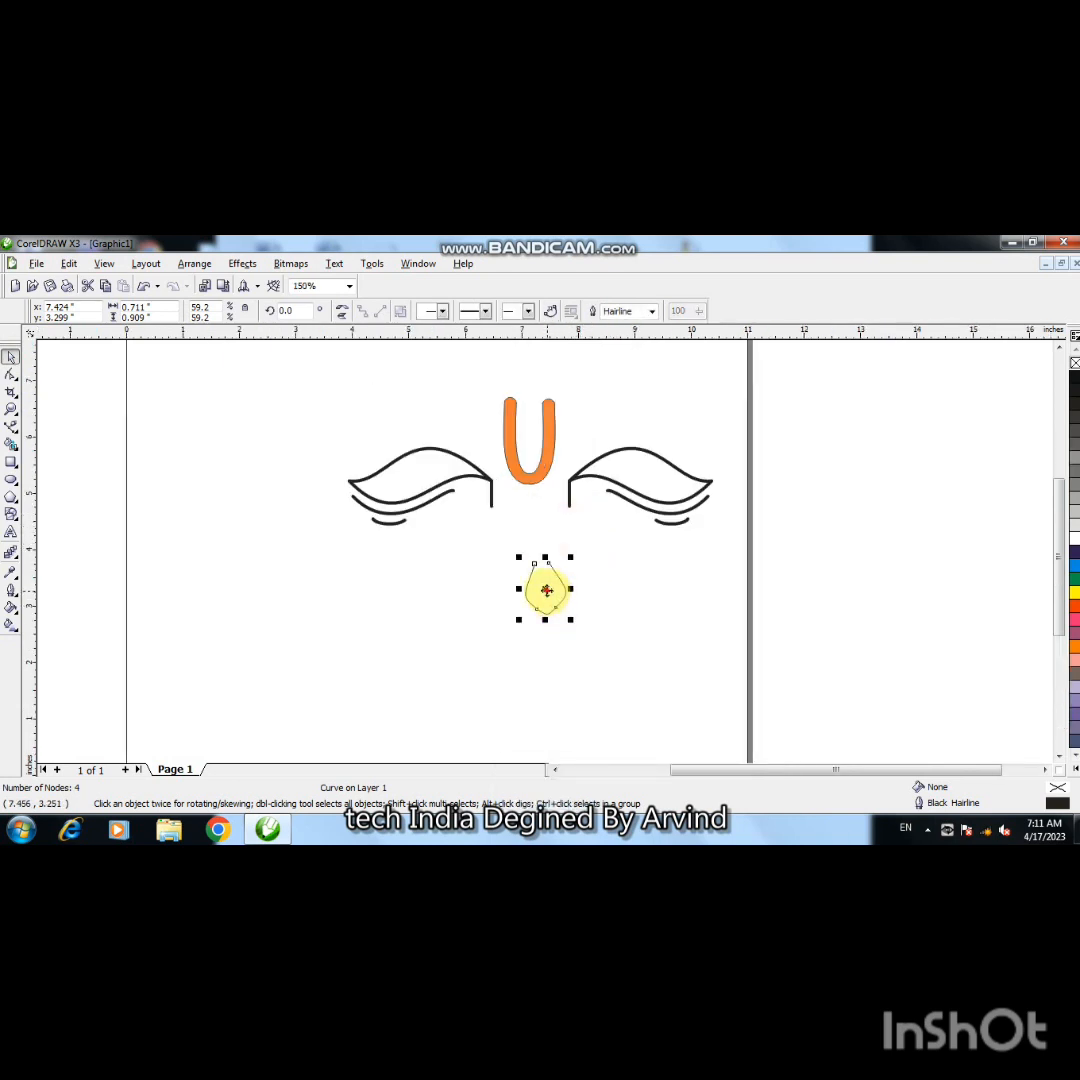
mouse_move(546, 590)
mouse_down()
mouse_move(525, 578)
mouse_move(534, 588)
mouse_up()
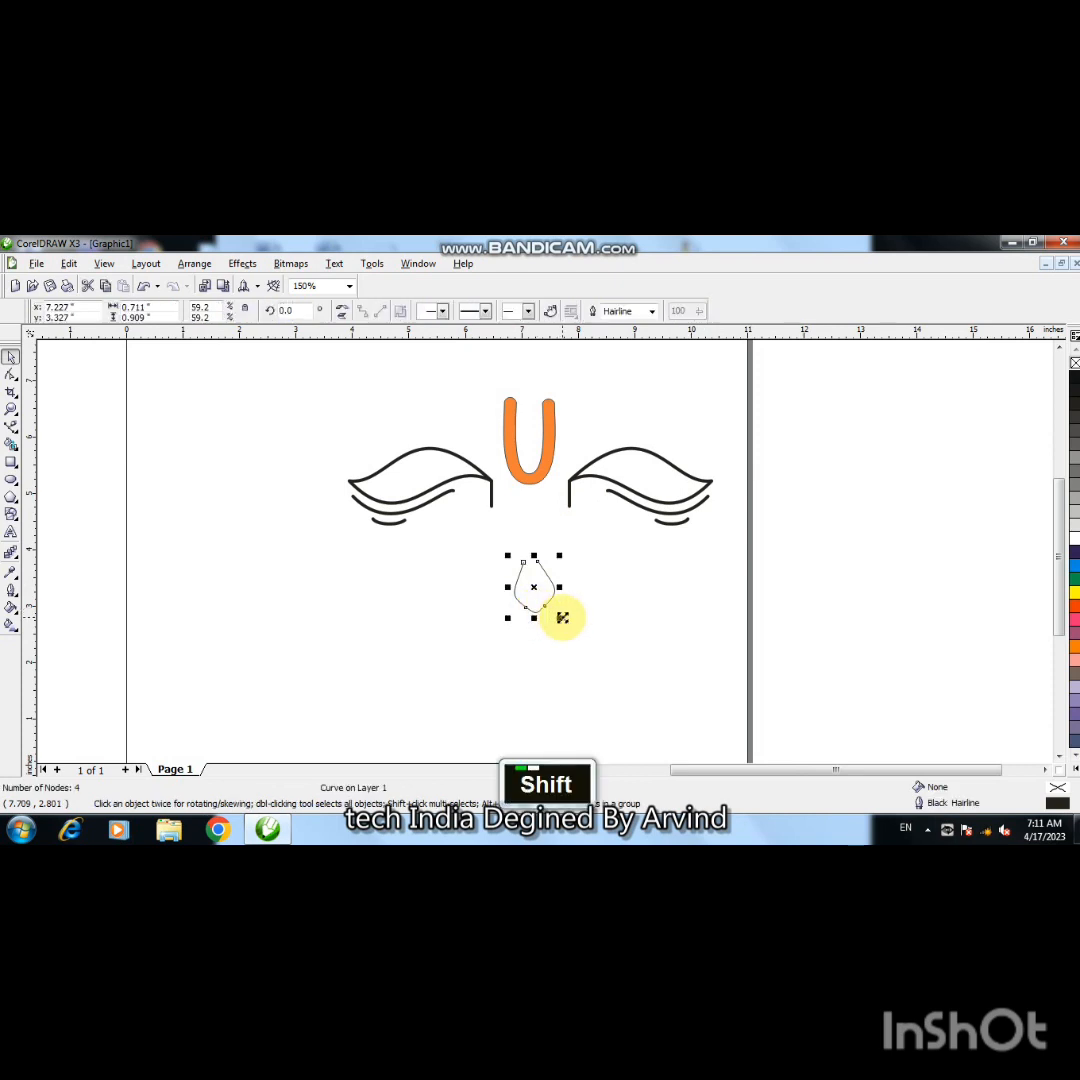
drag(559, 617, 559, 615)
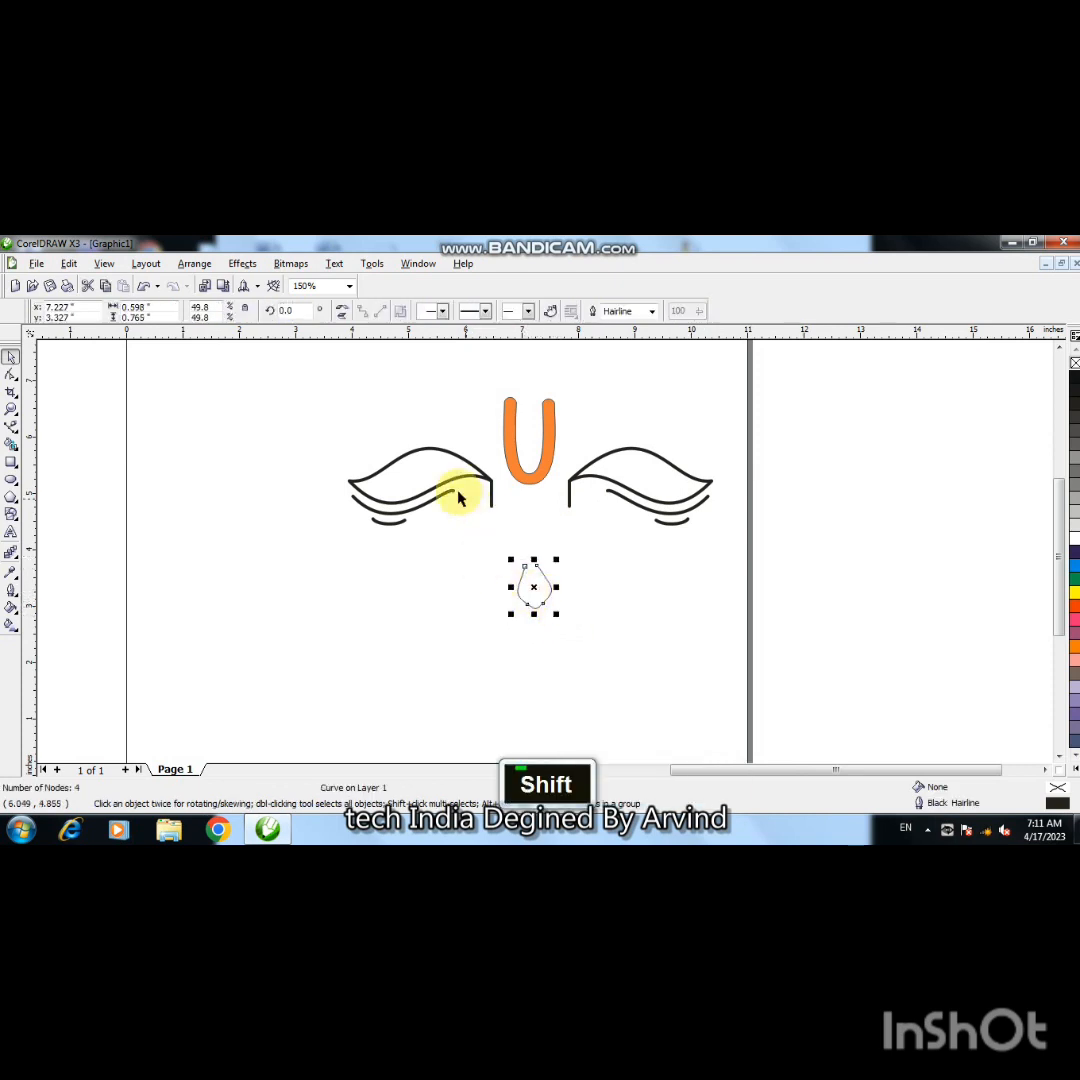
- Draw an ellipse about 0.823 × 0.732 inches around the drop outline and duplicate it in place
click(12, 428)
key(F2)
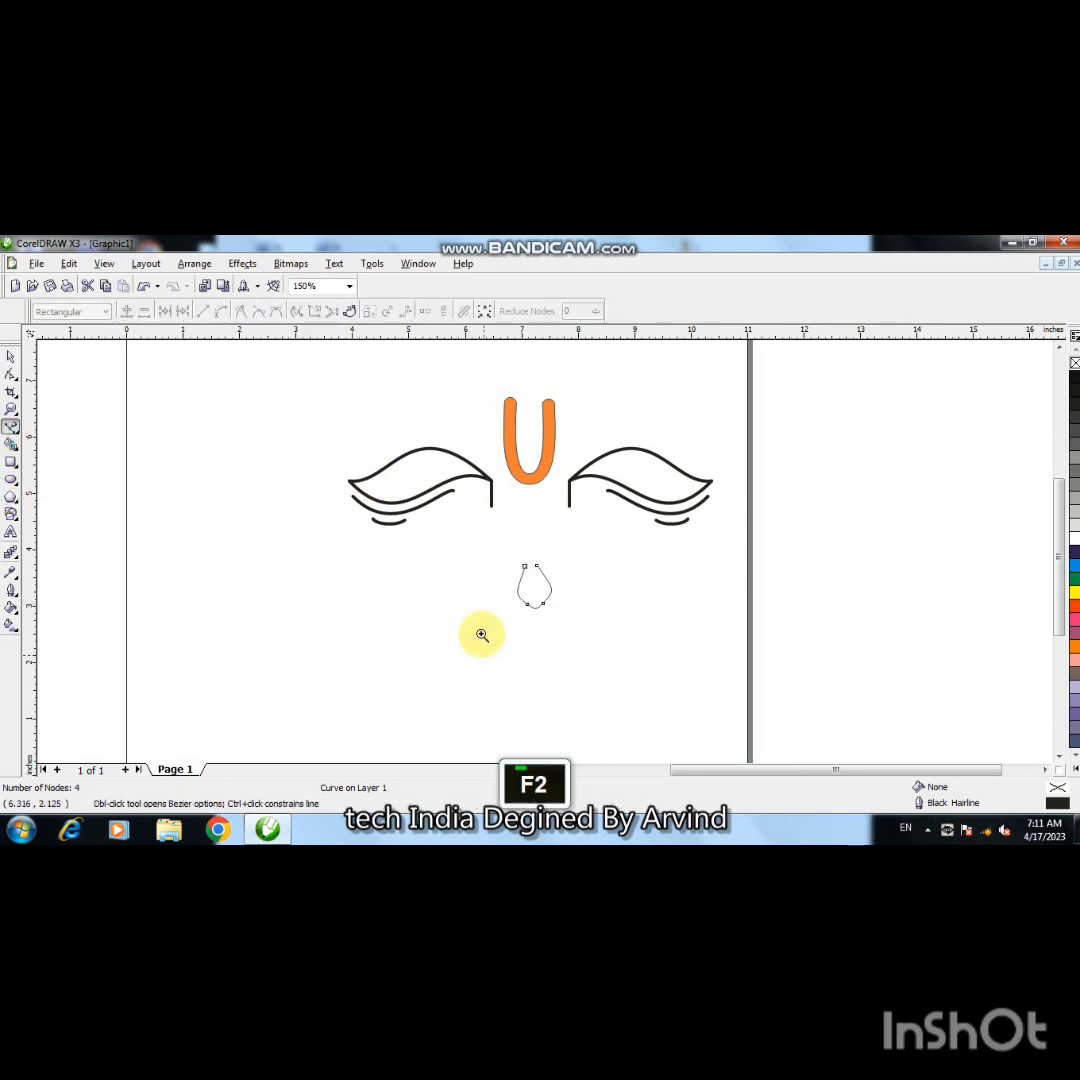
click(530, 578)
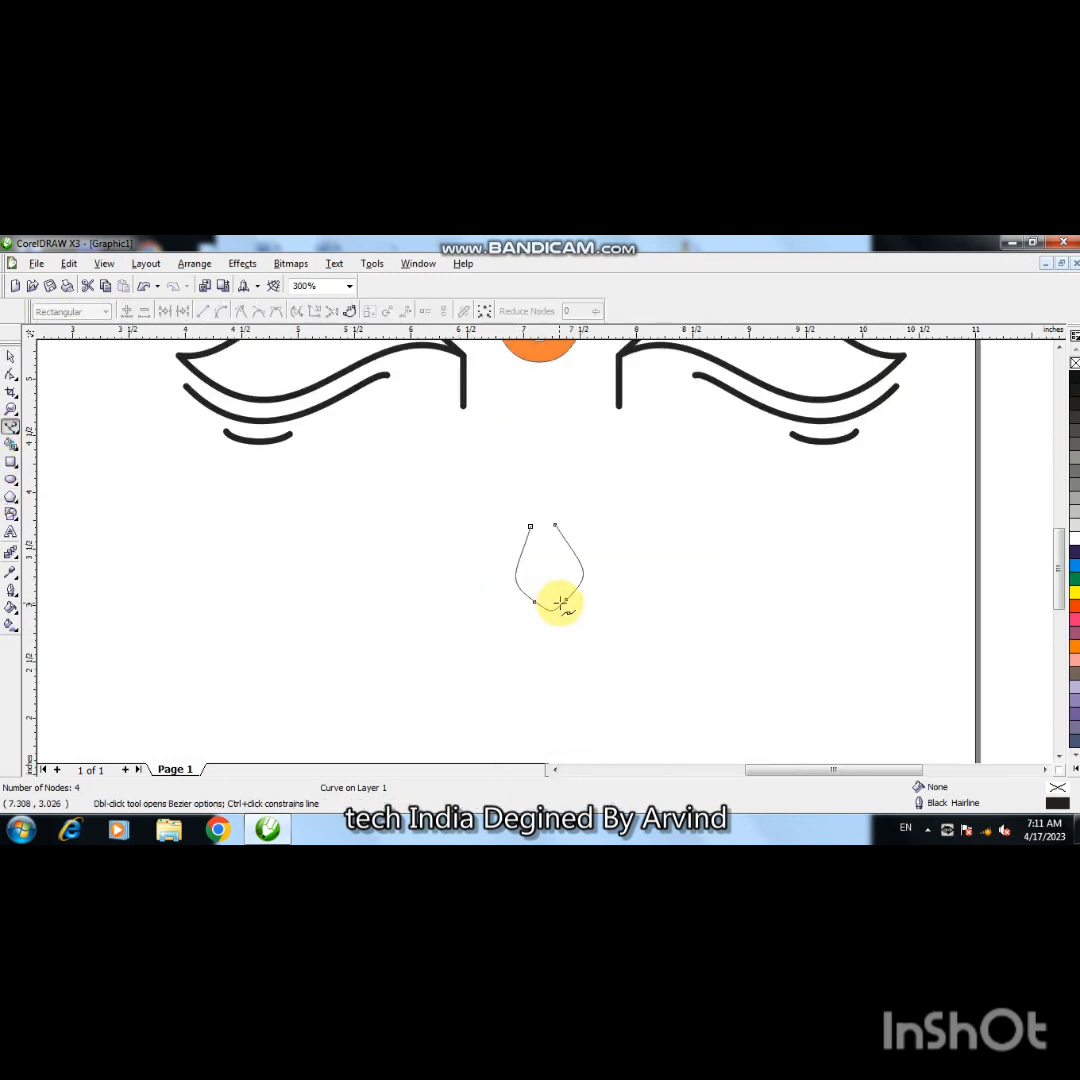
click(11, 479)
drag(504, 533, 597, 622)
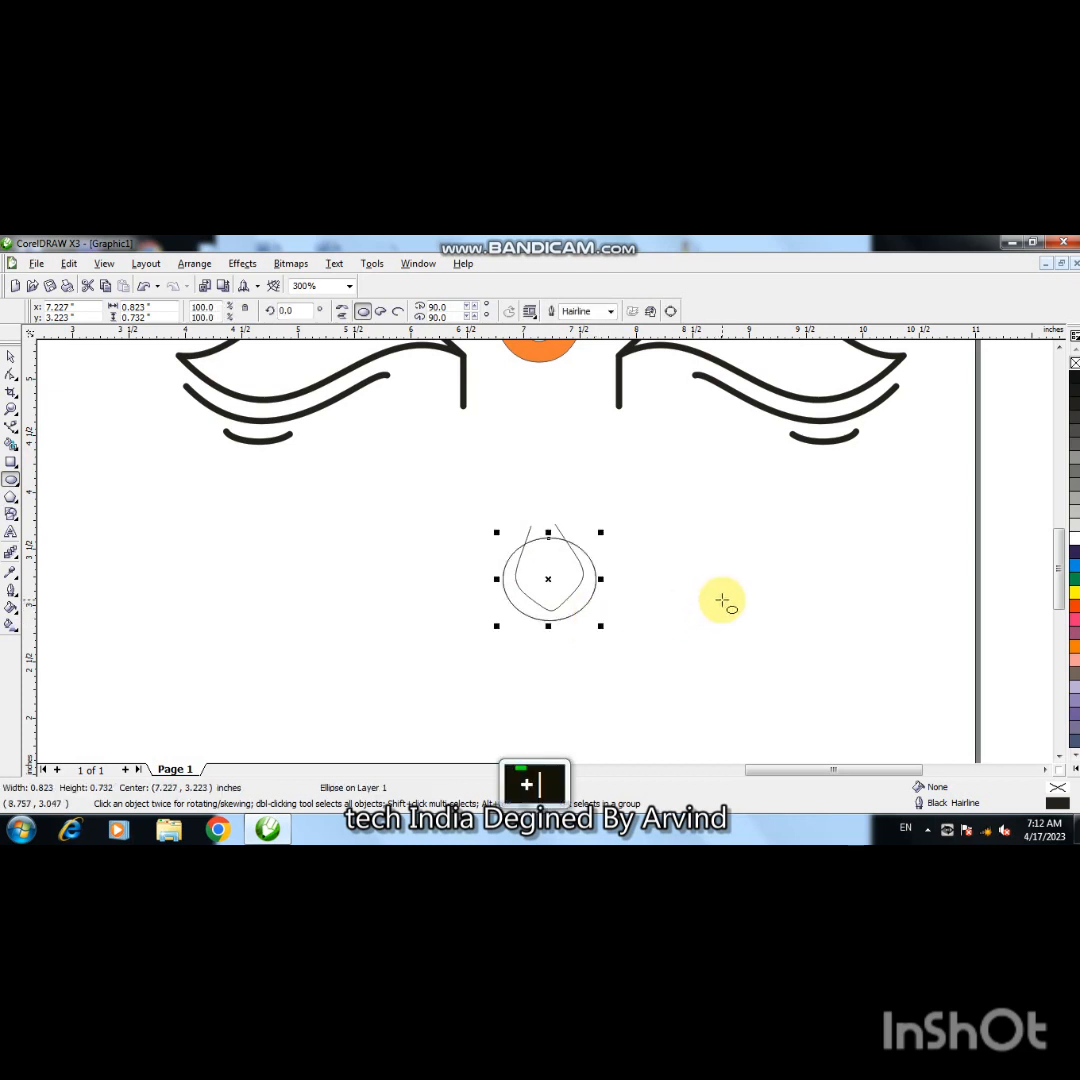
- Try to offset the ellipse copy by nudging it up 0.1 inch and by shrinking it to about 0.697 × 0.605 inches
key(Up)
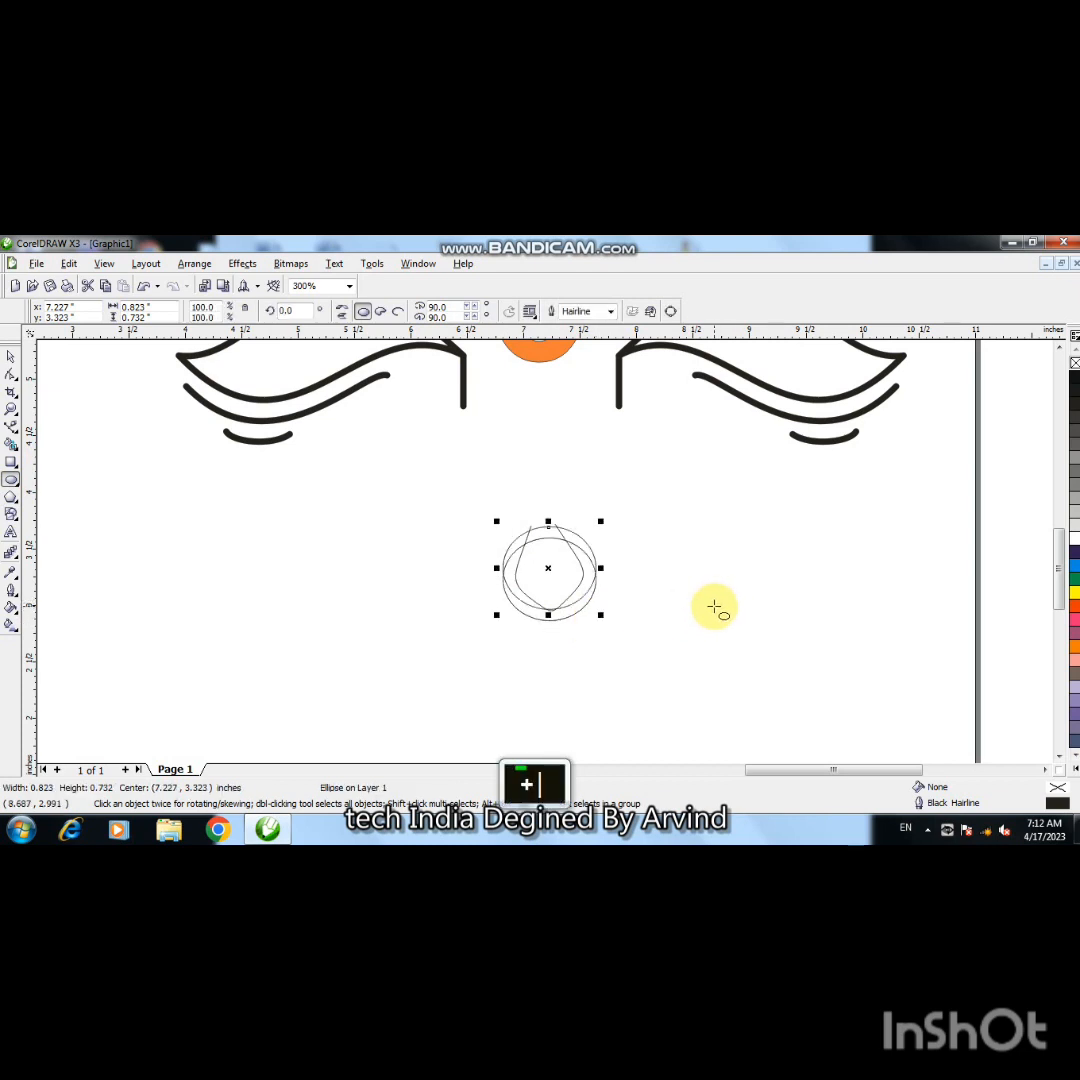
key(Down)
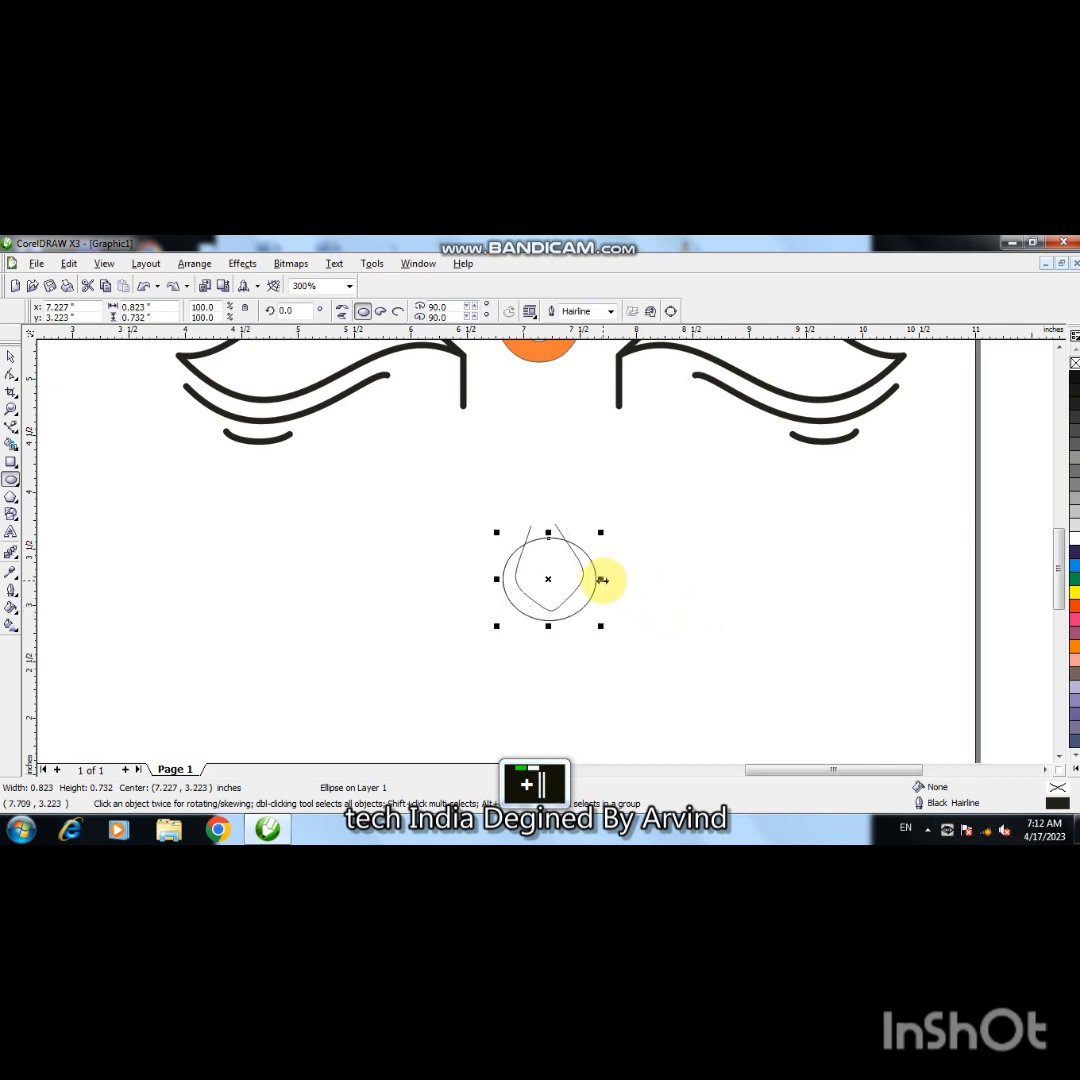
drag(600, 579, 597, 582)
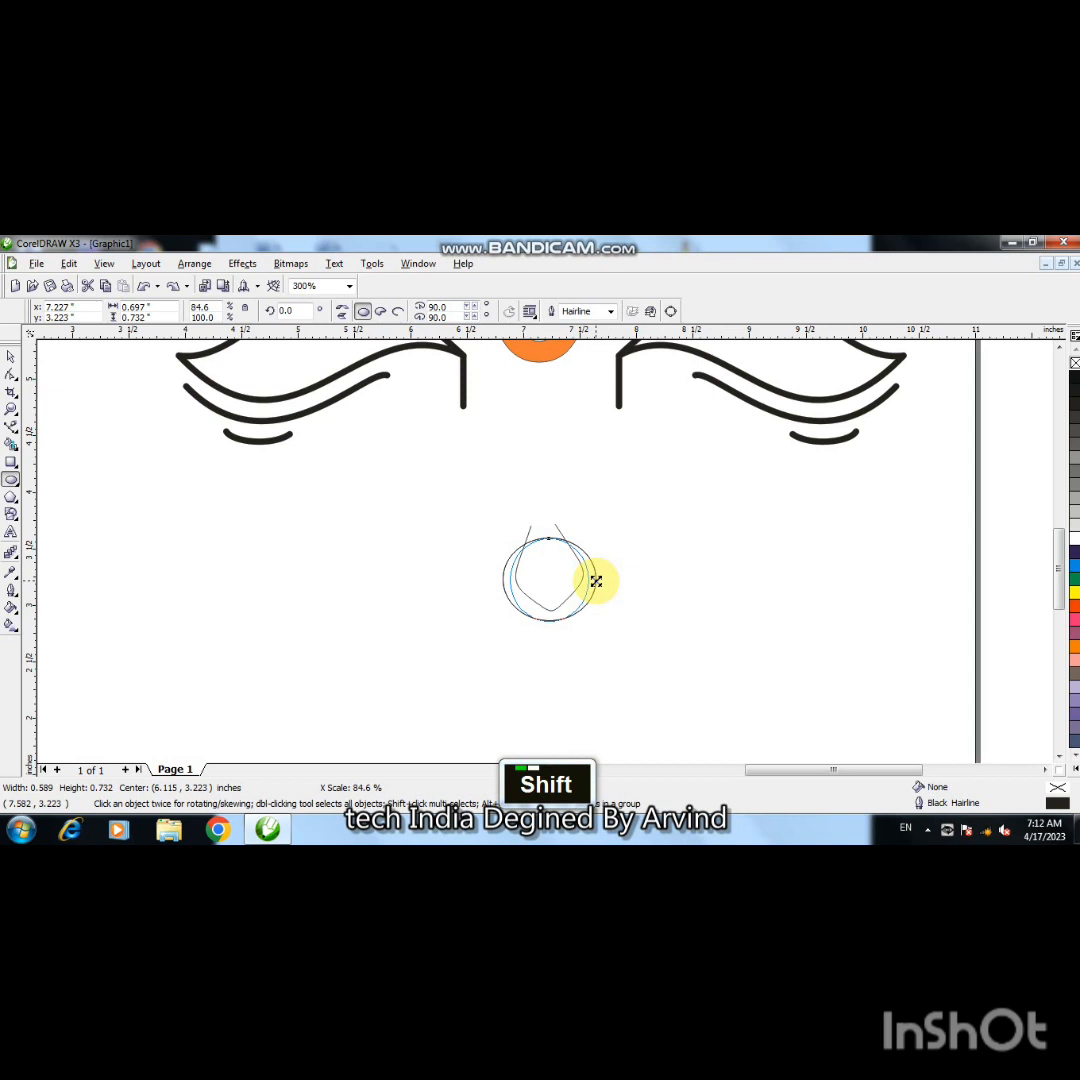
drag(596, 581, 550, 616)
shift+click(550, 621)
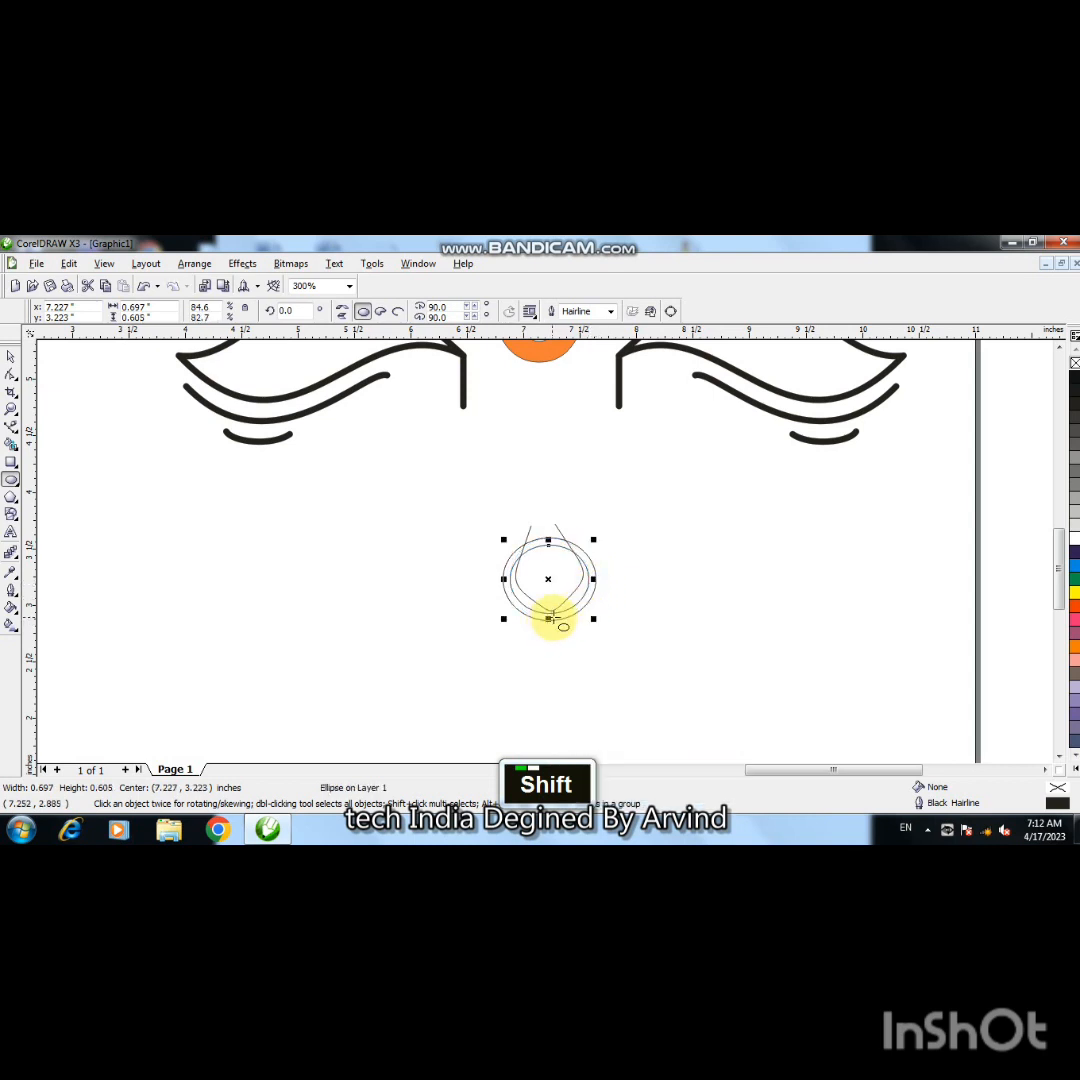
key(ctrl+z)
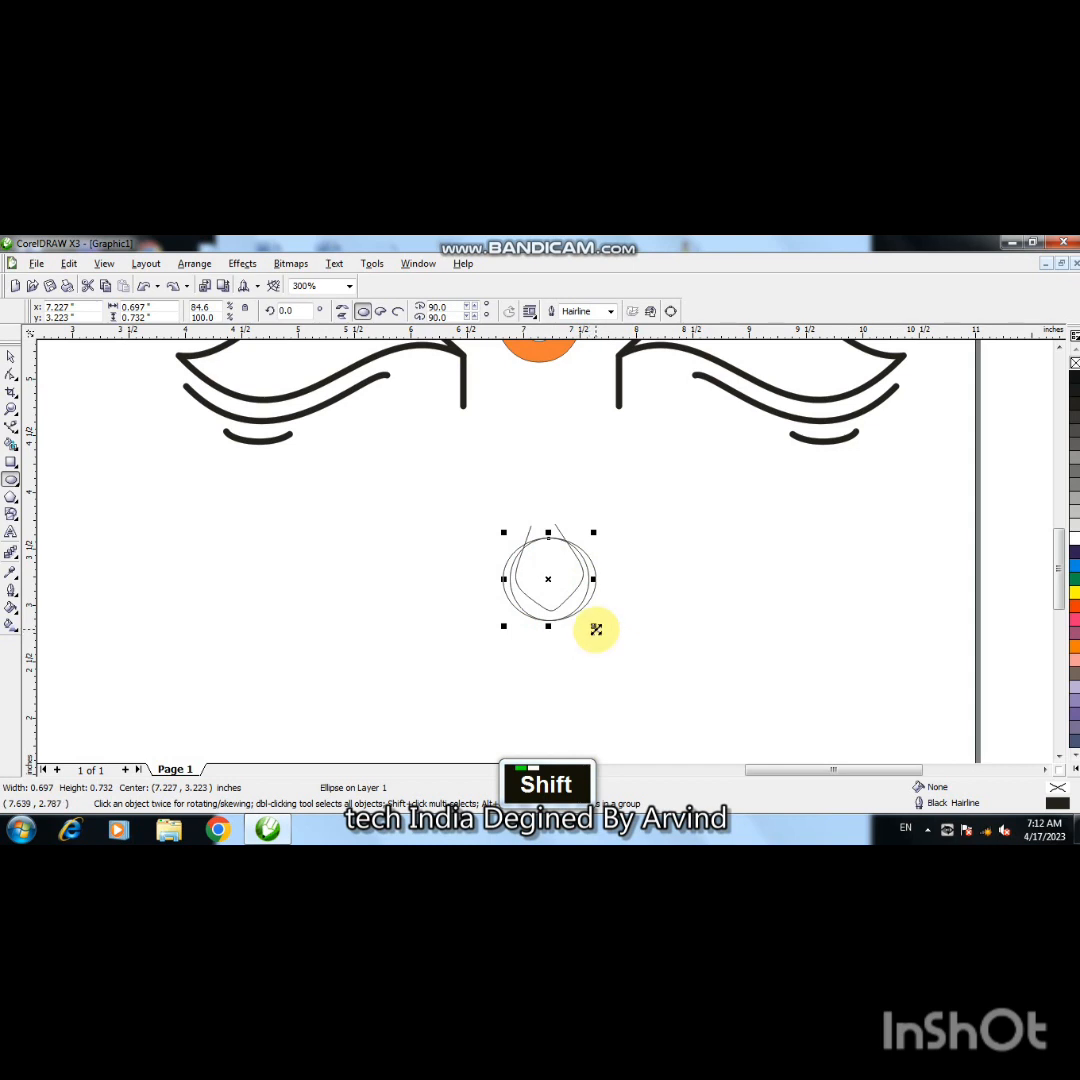
key(ctrl+z)
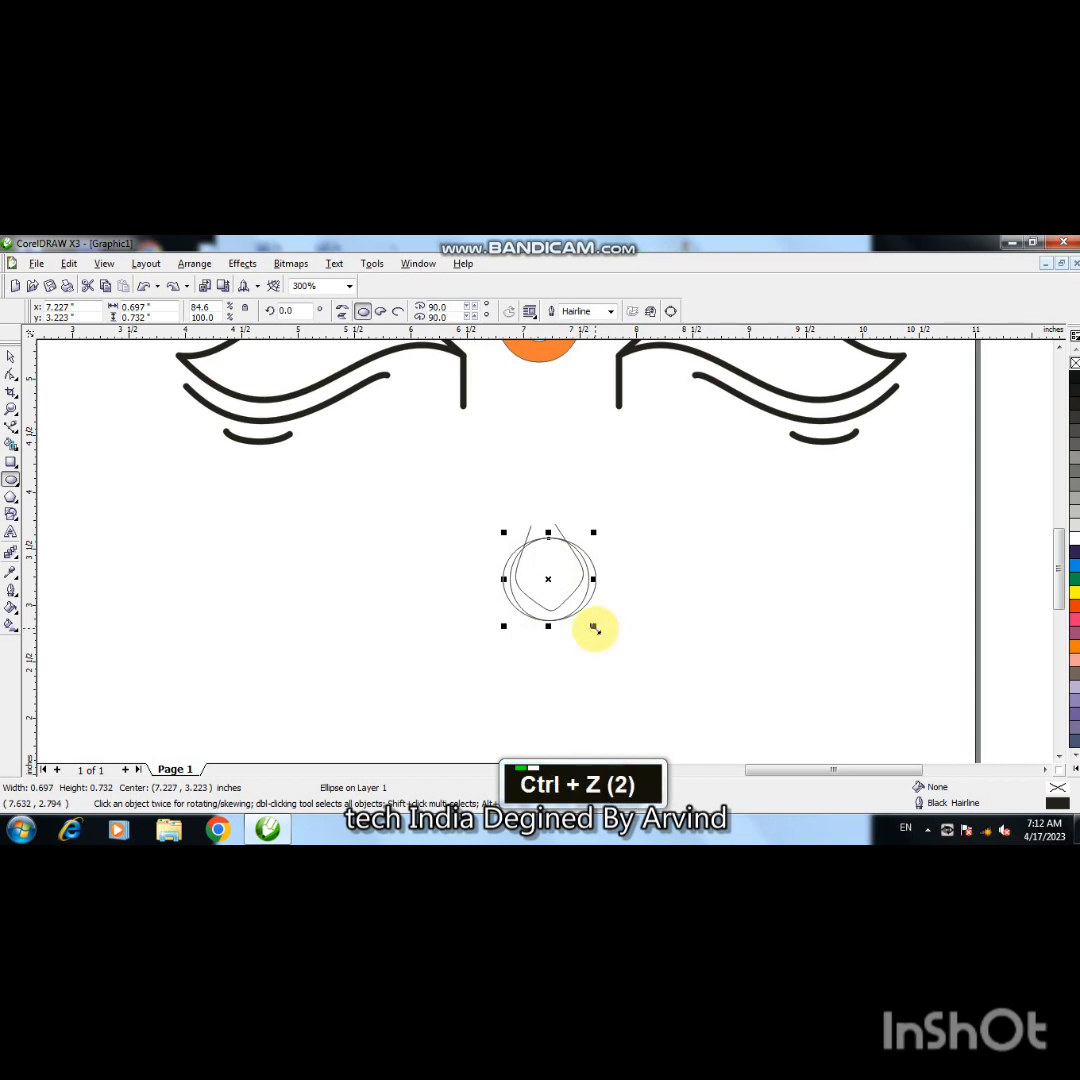
key(ctrl+z)
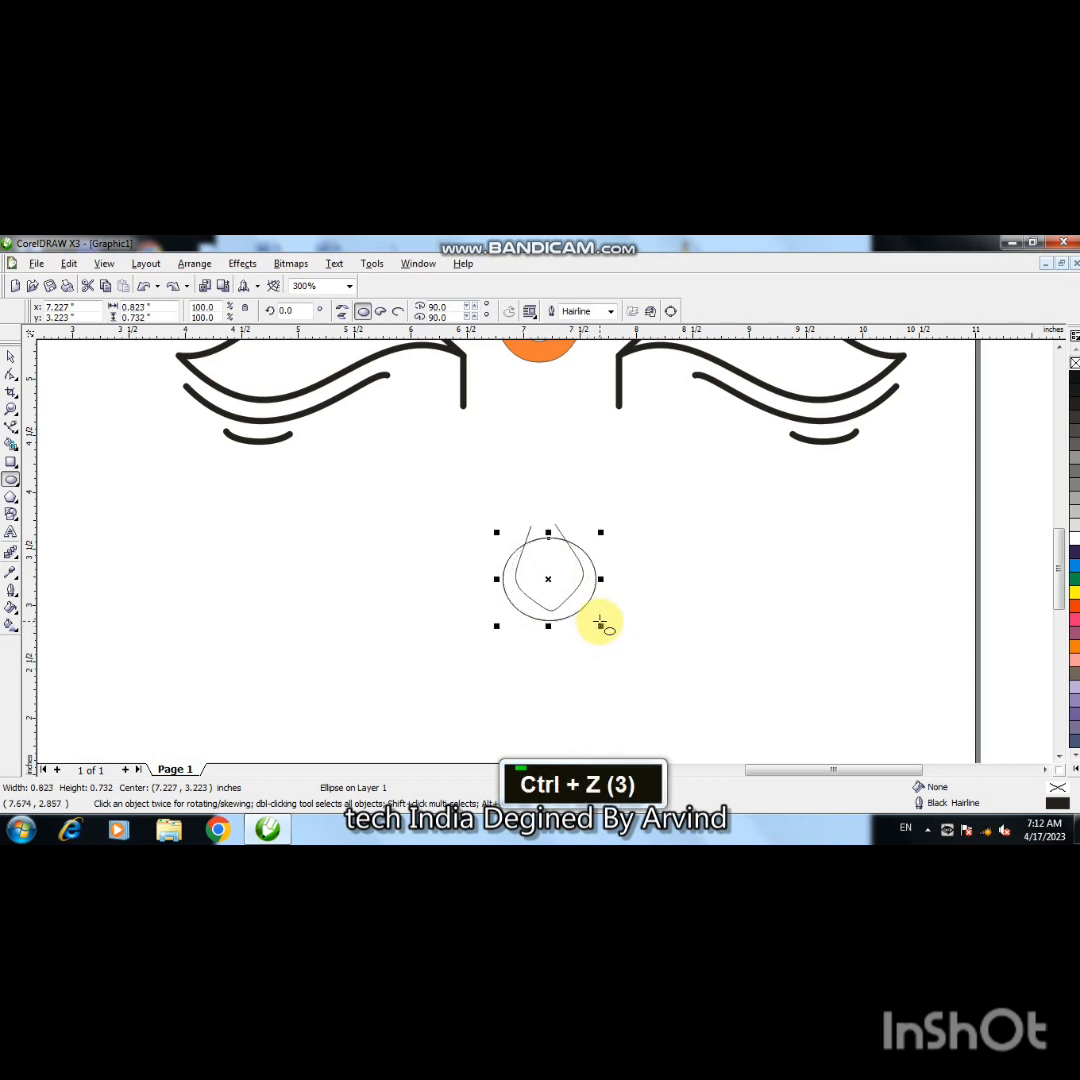
- Shrink the ellipse copy about its centre to about 0.712 × 0.633 inches and align its top with the outer ellipse
drag(599, 626, 594, 620)
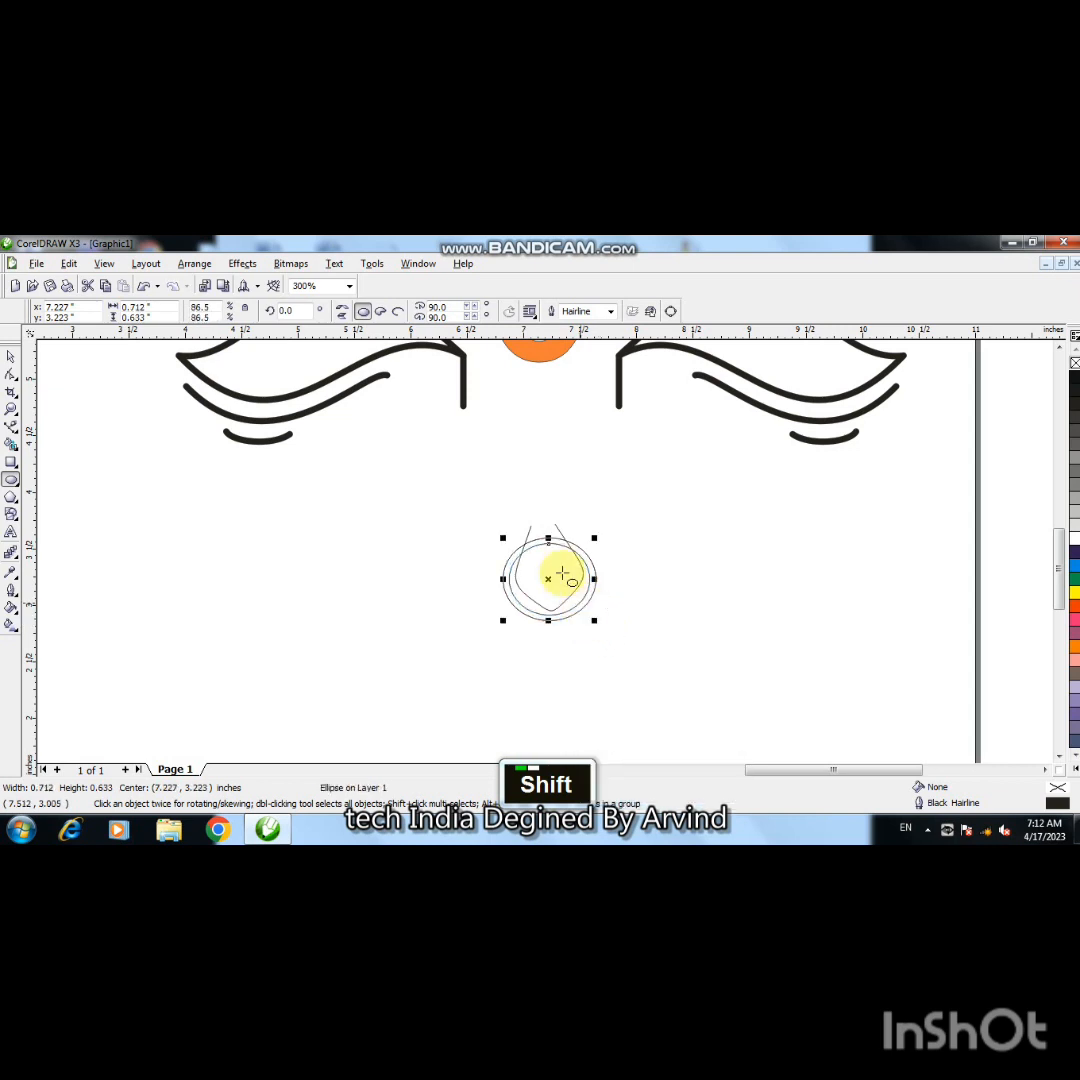
double_click(7, 358)
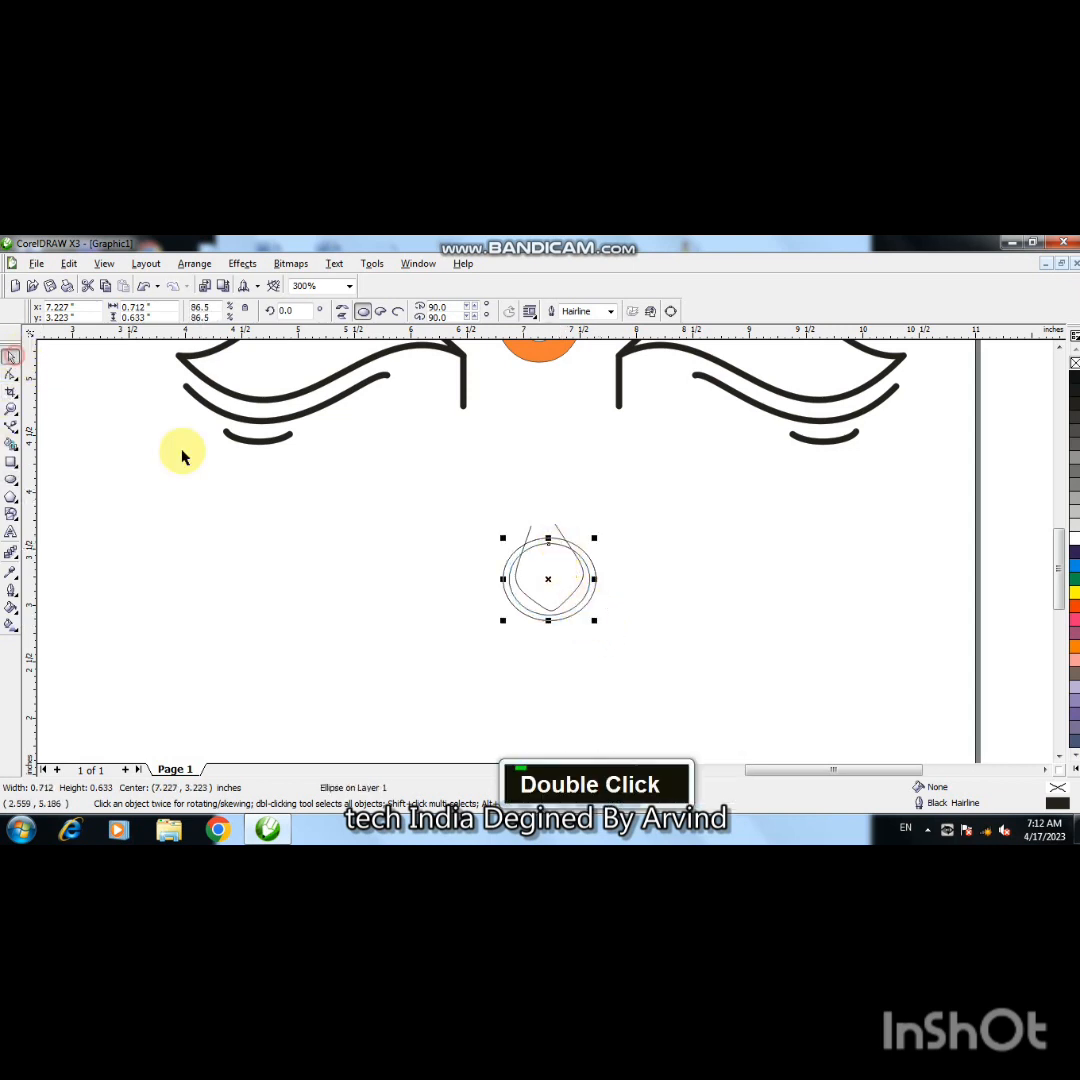
shift+click(560, 540)
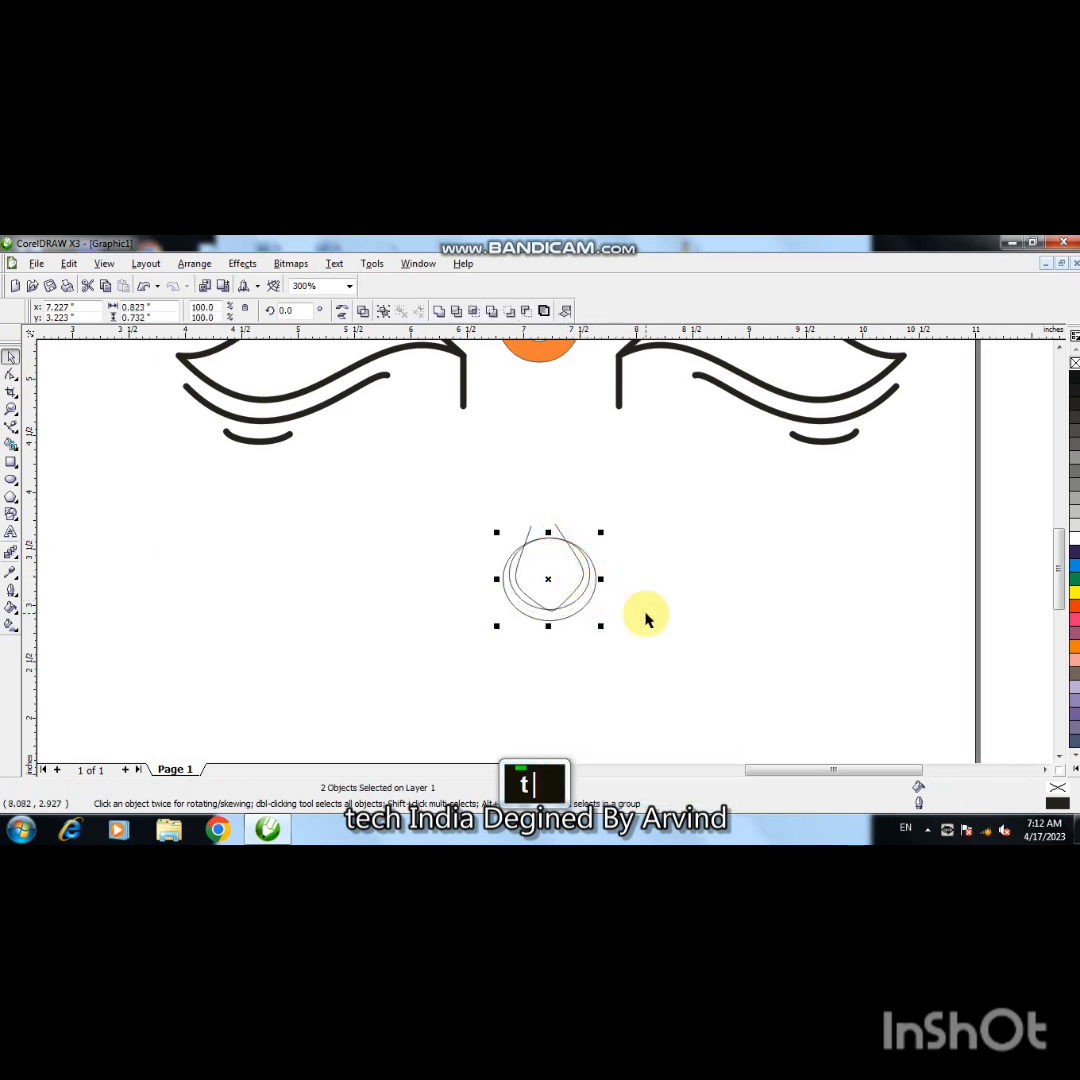
click(518, 638)
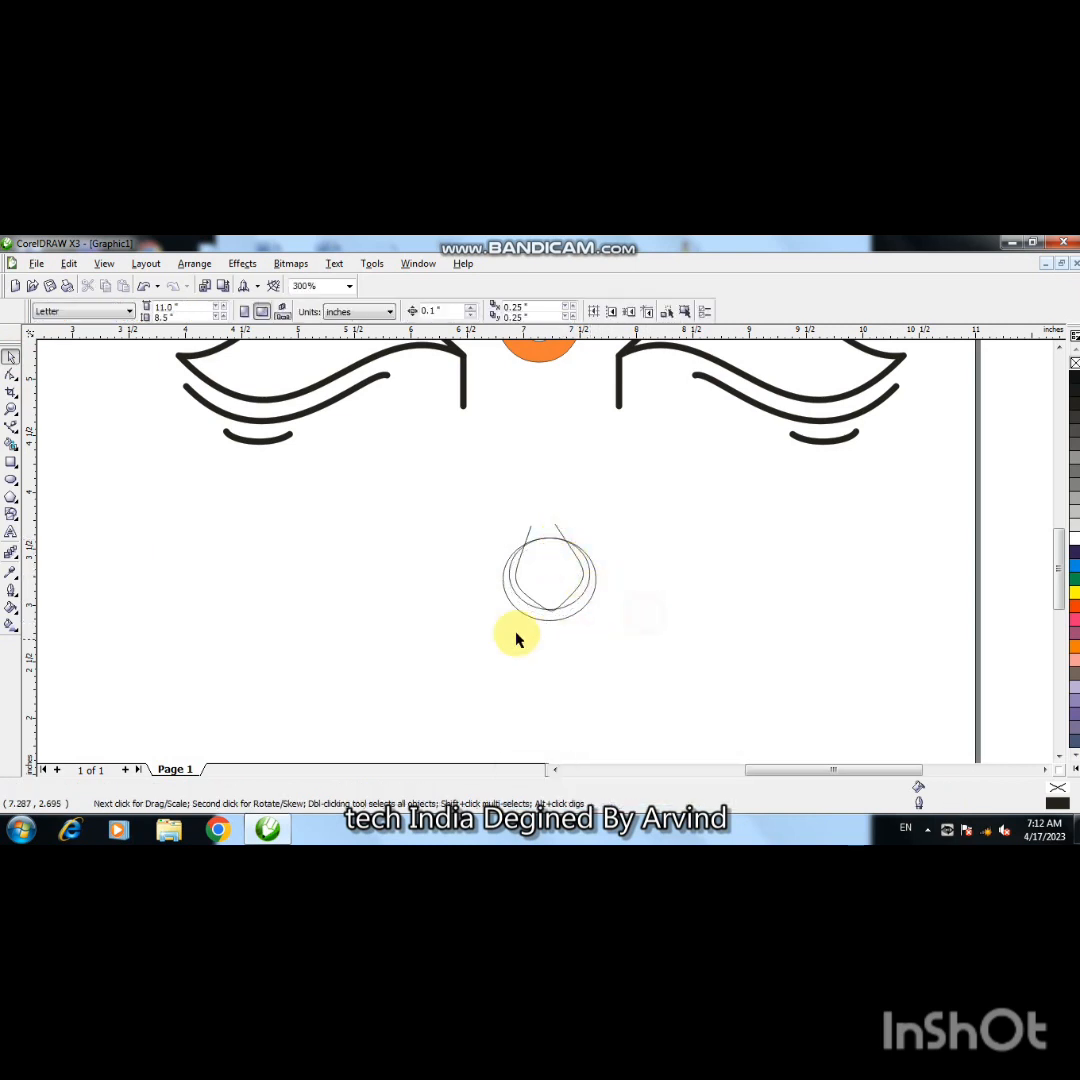
- Smart-fill the crescent between the two ellipses with Autumn Orange
click(11, 443)
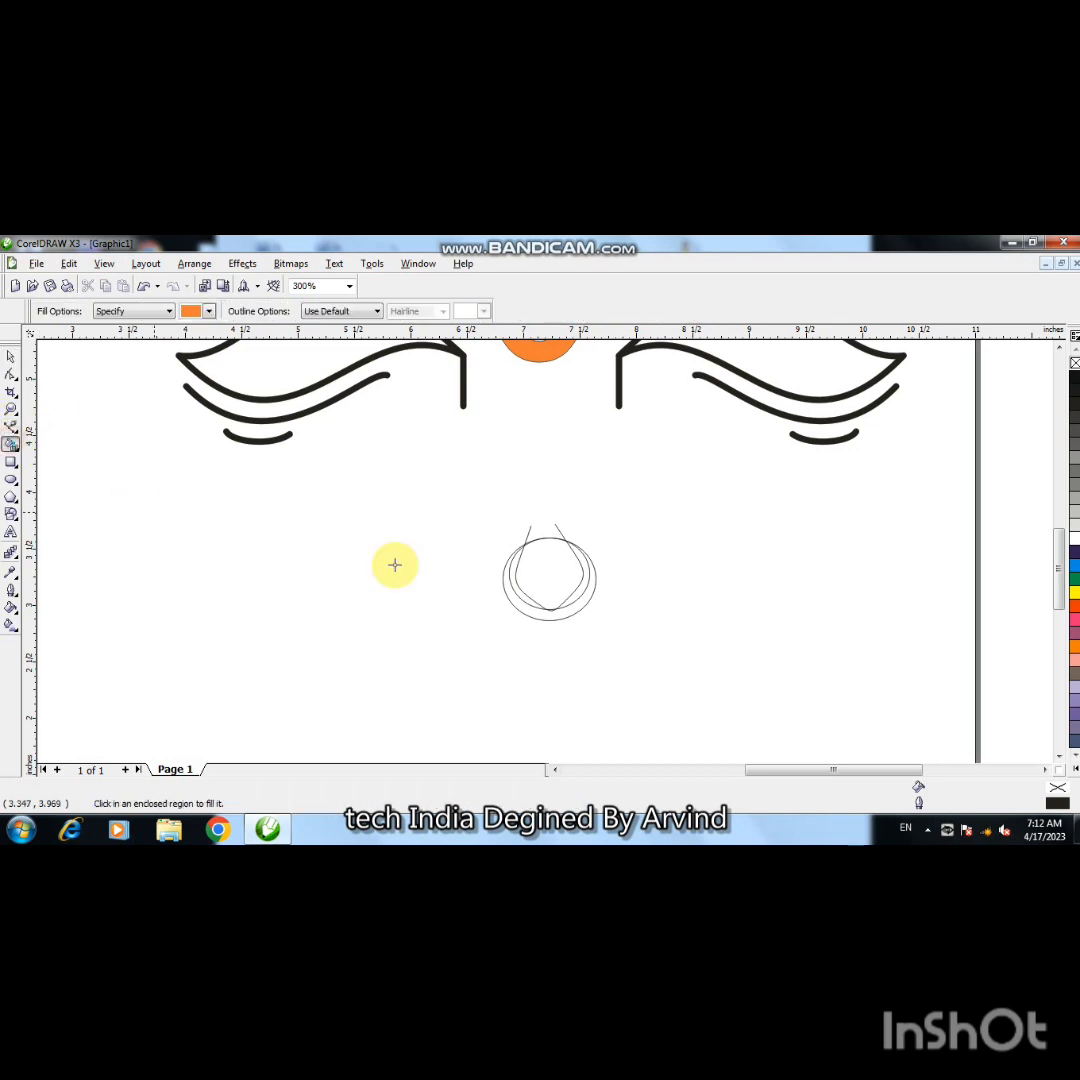
click(527, 610)
click(11, 408)
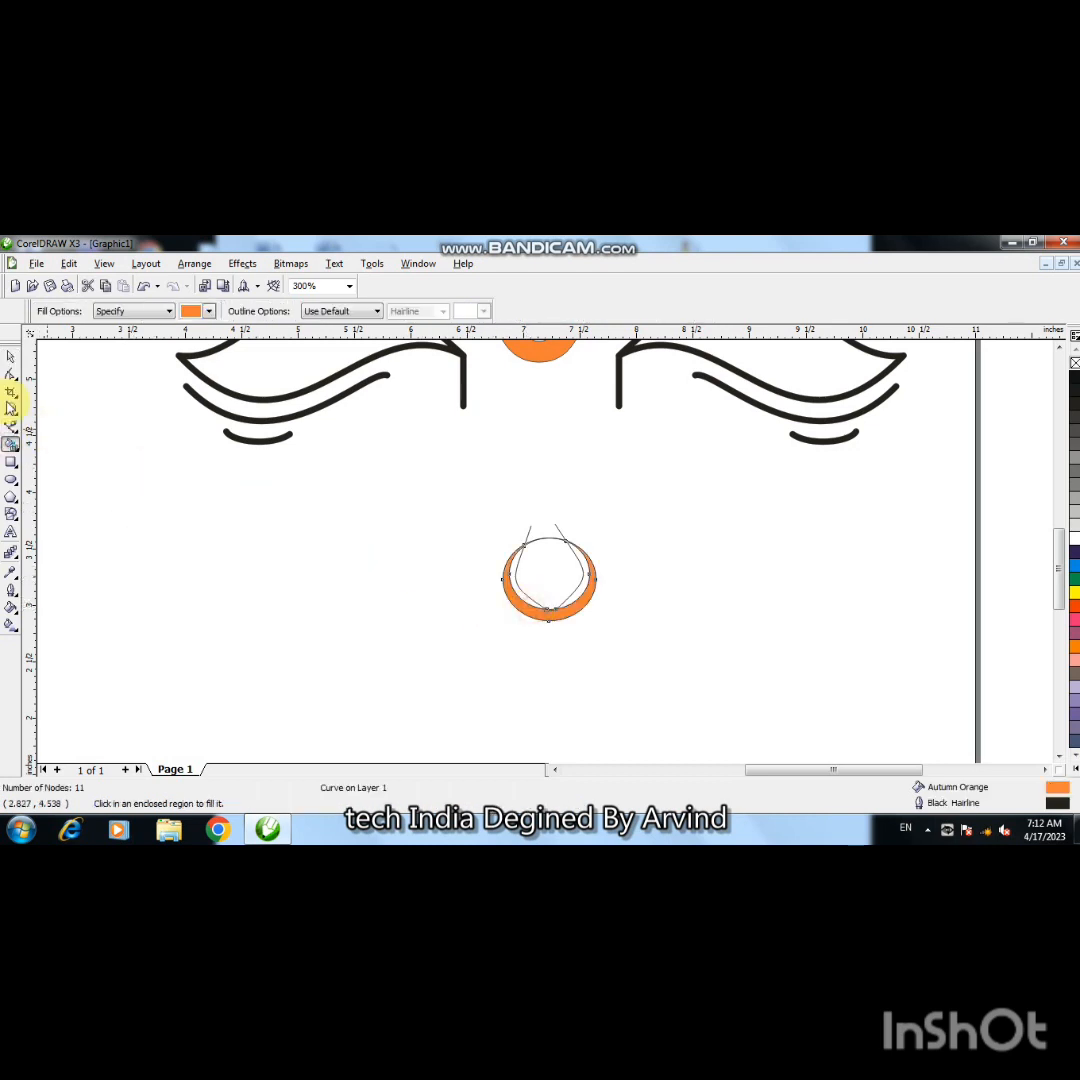
- Delete the two construction ellipses around the drop outline, keeping the orange crescent
click(11, 360)
click(218, 524)
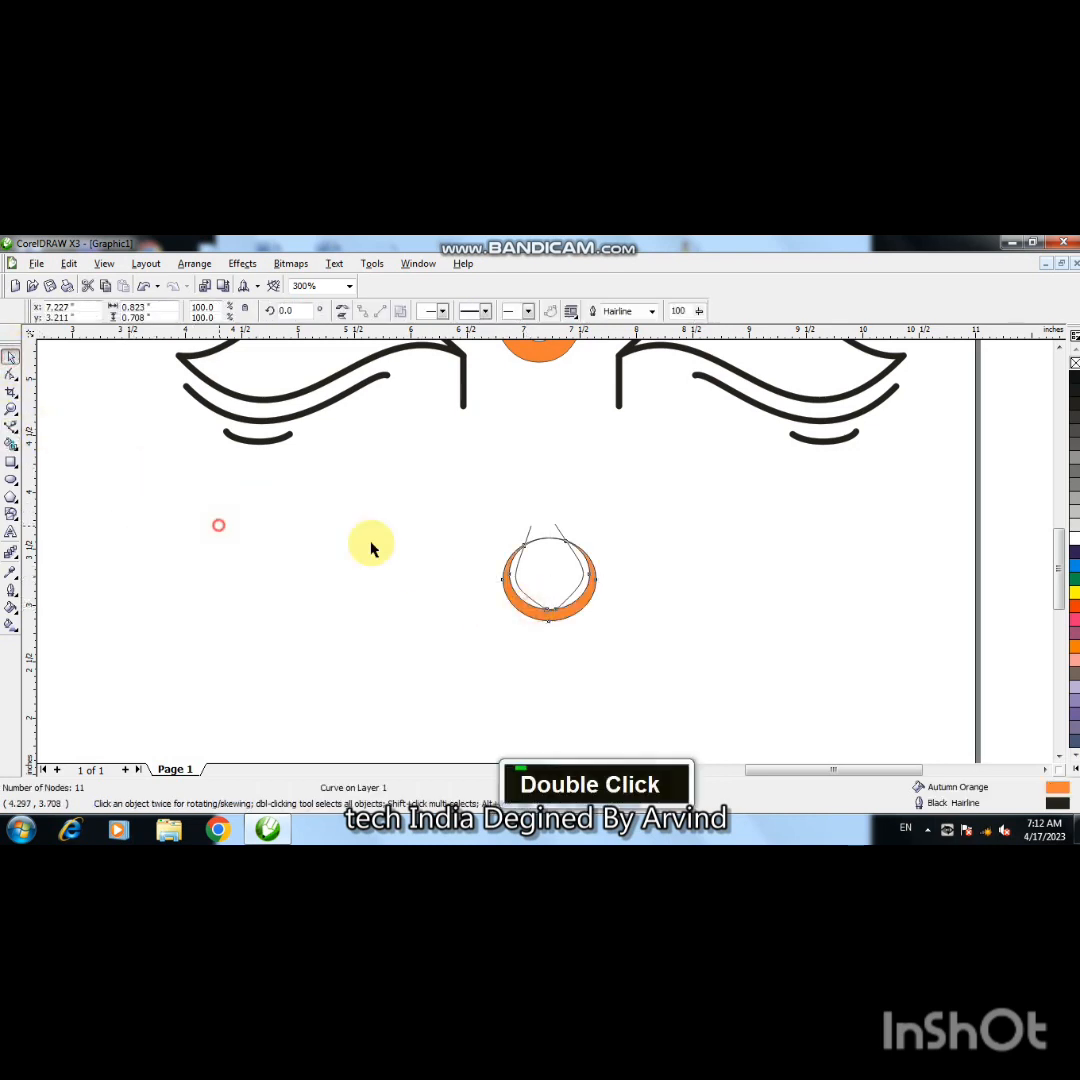
click(541, 541)
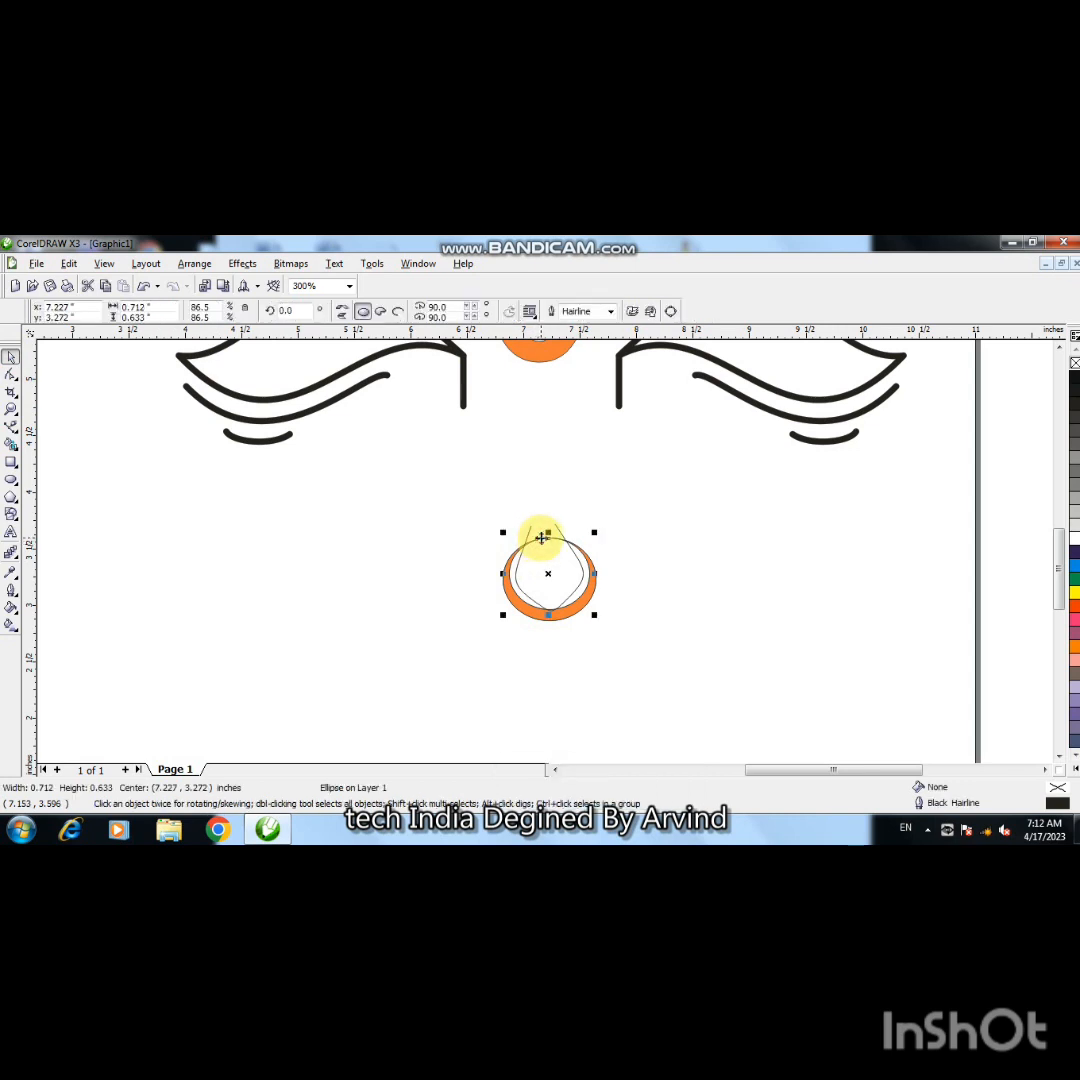
key(Delete)
click(548, 539)
key(Delete)
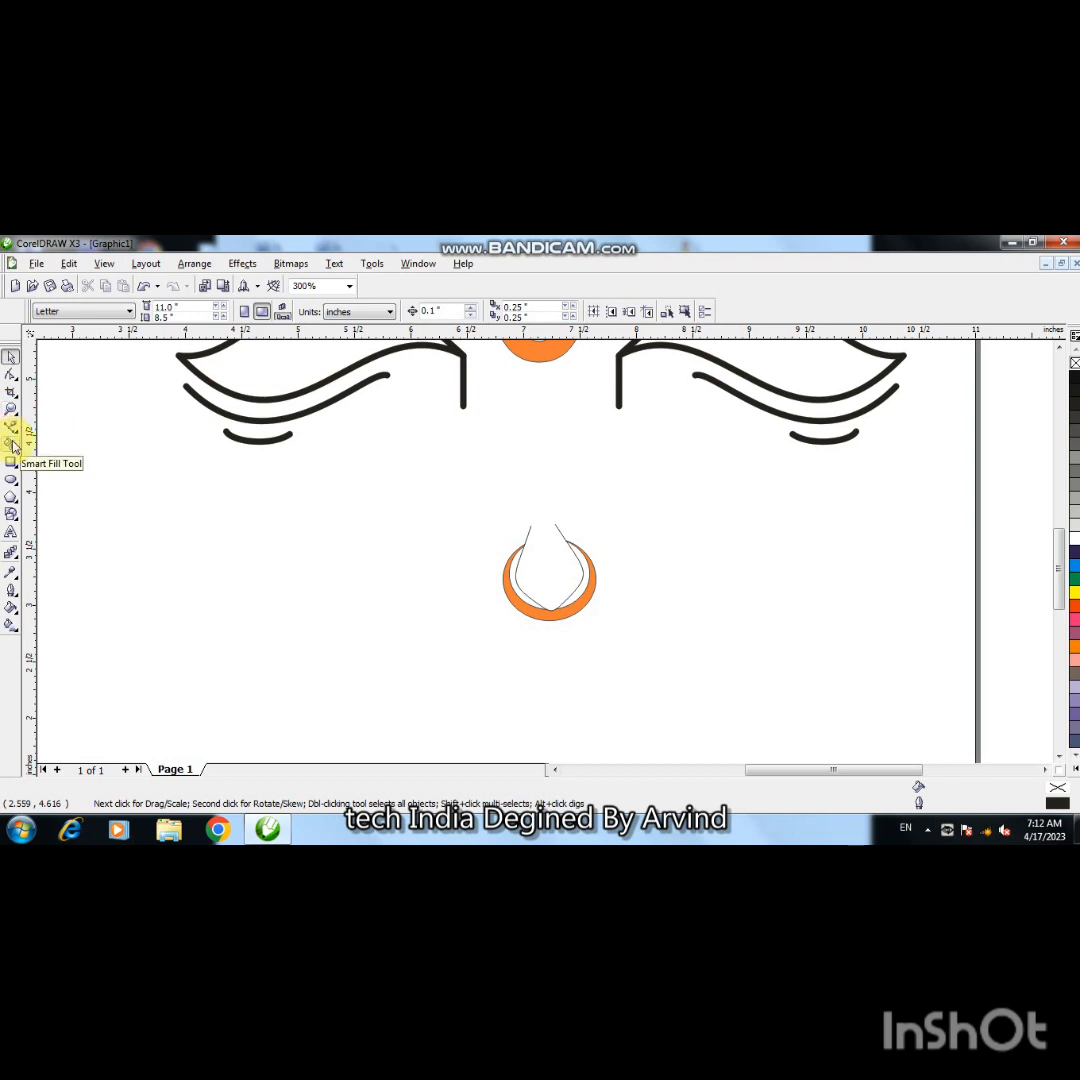
key(Pause)
key(Pause)
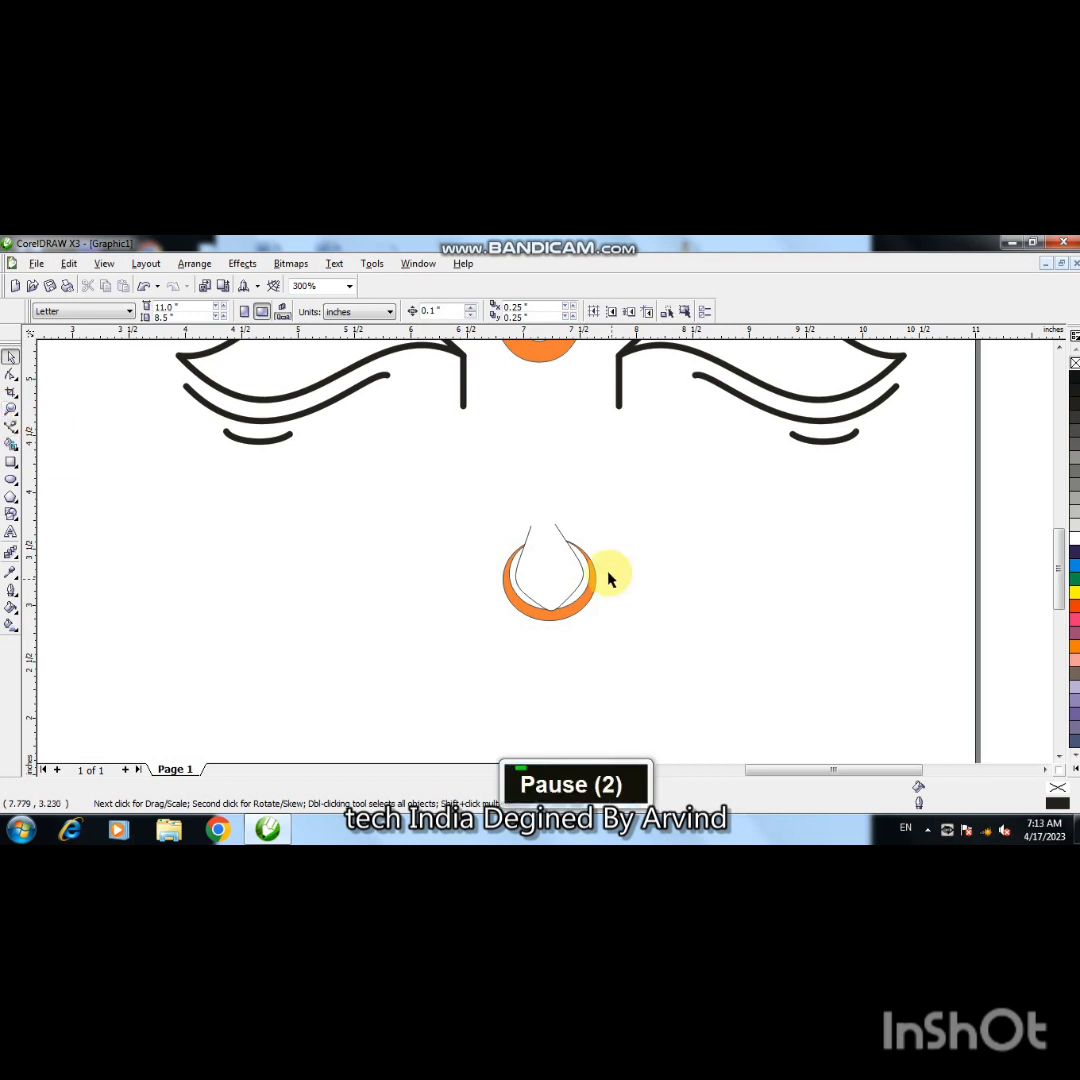
- Draw an ellipse about 0.943 × 0.816 inches below and right of the orange crescent and duplicate it in place
click(11, 481)
drag(595, 615, 702, 708)
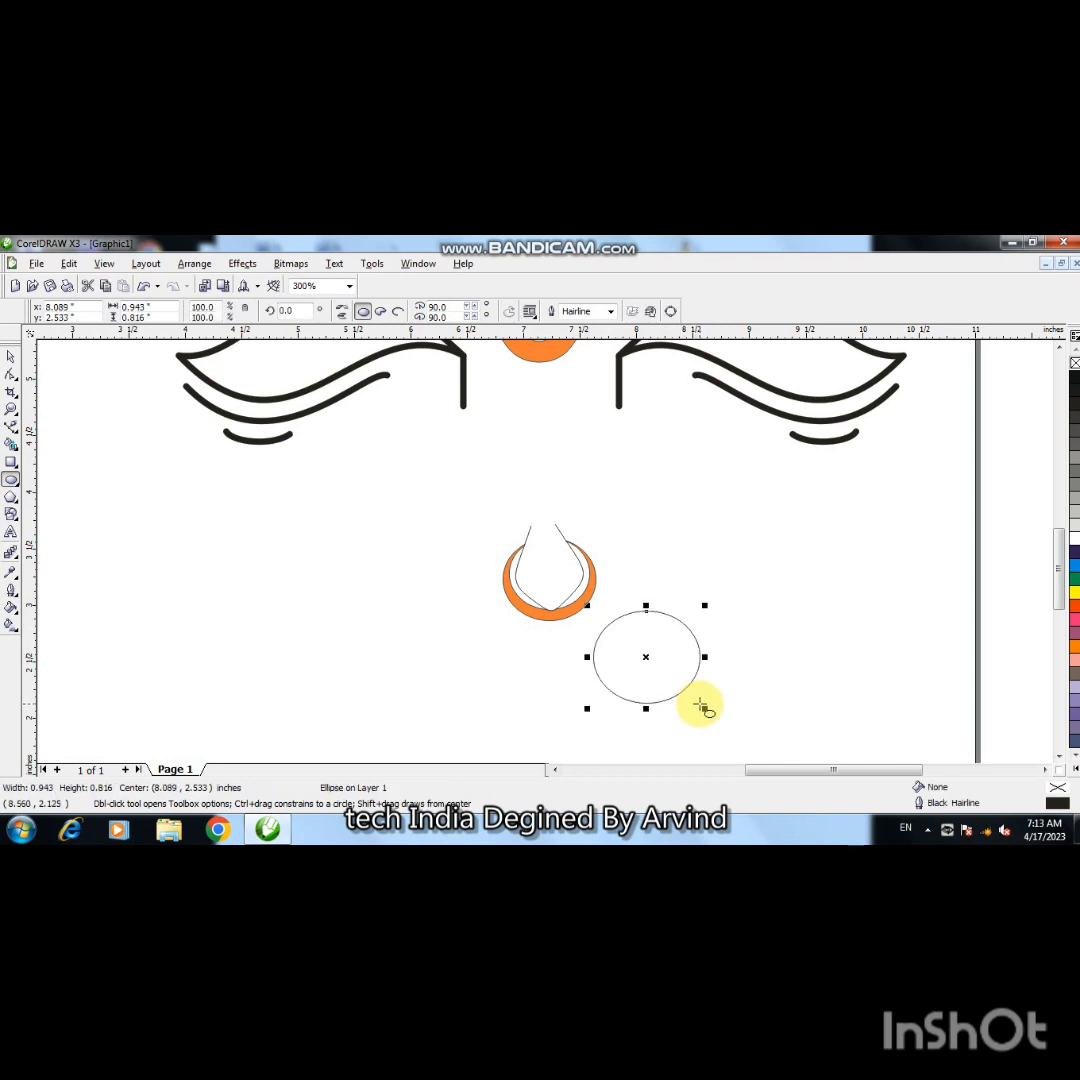
key(plus)
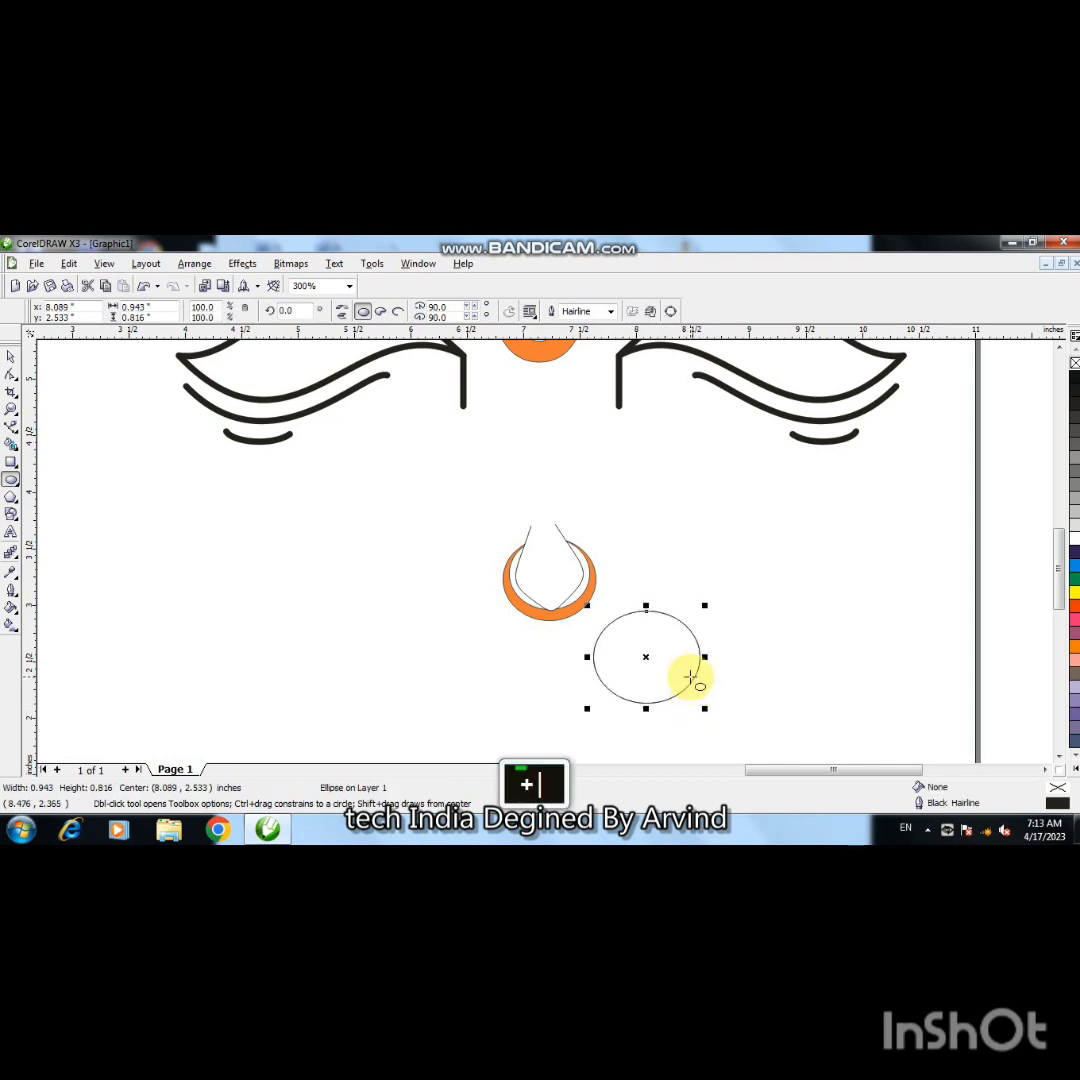
- Try to offset the ellipse copy by nudging it up 0.1 inch and by narrowing it to about 0.858 inch
key(Up)
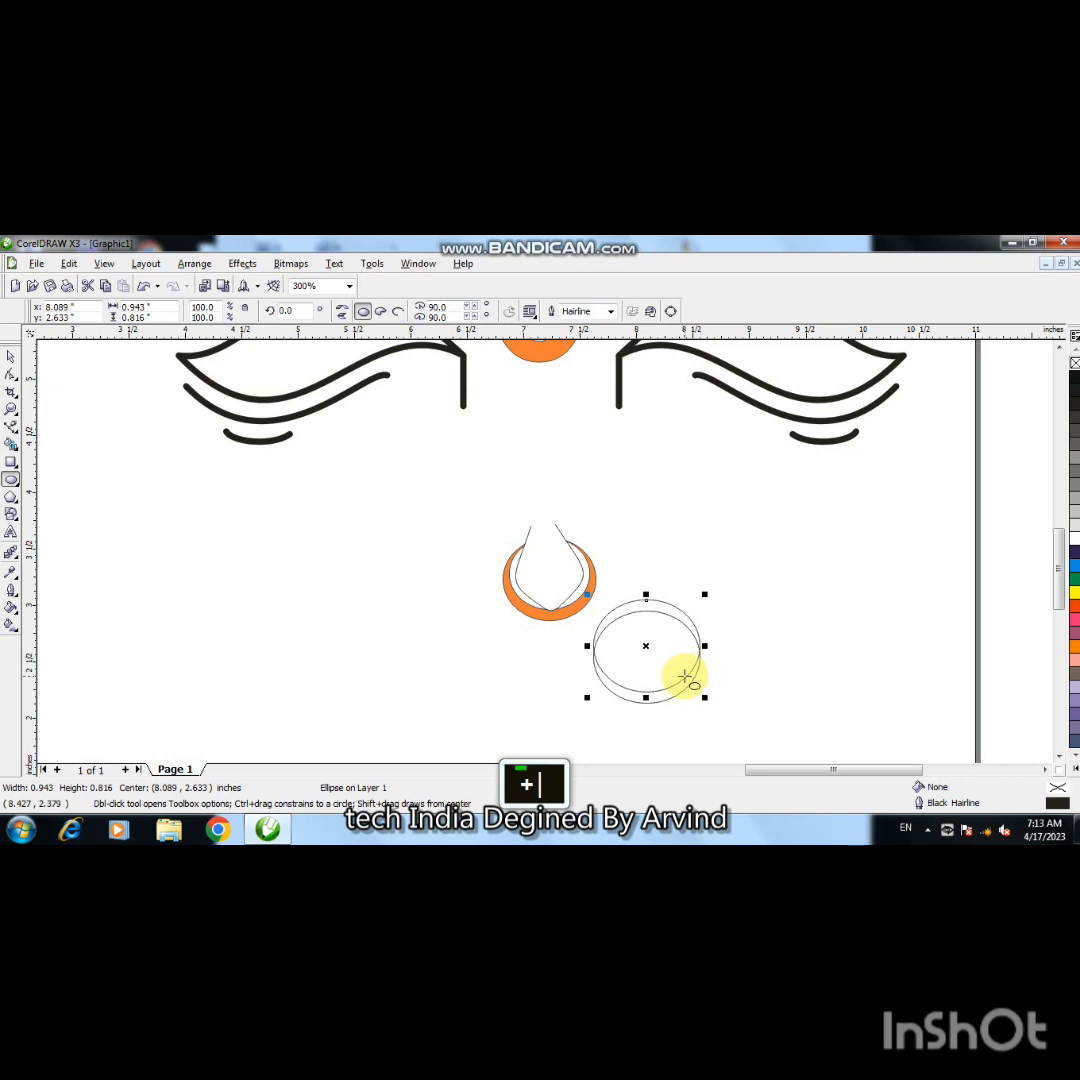
drag(706, 648, 699, 658)
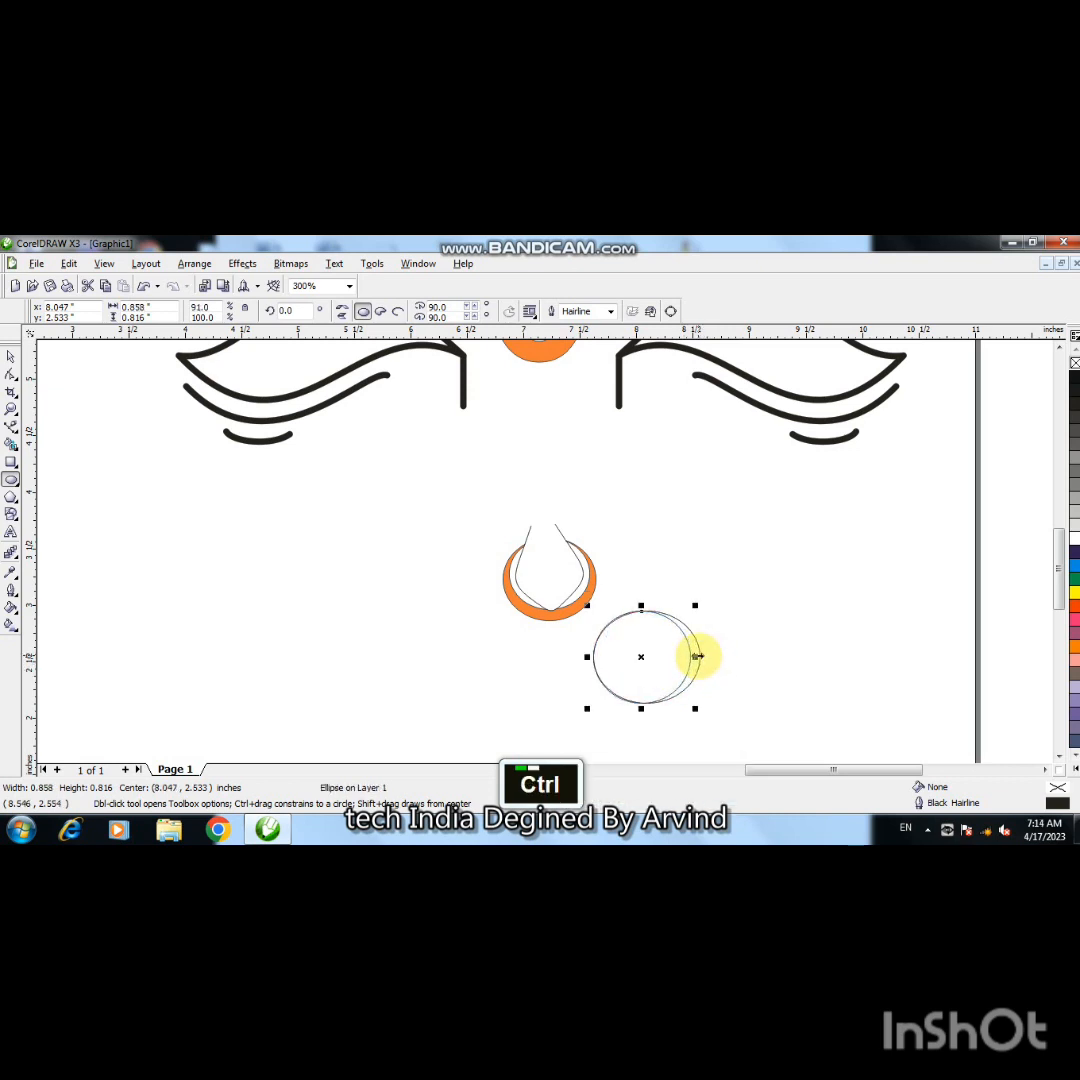
key(ctrl+z)
key(z)
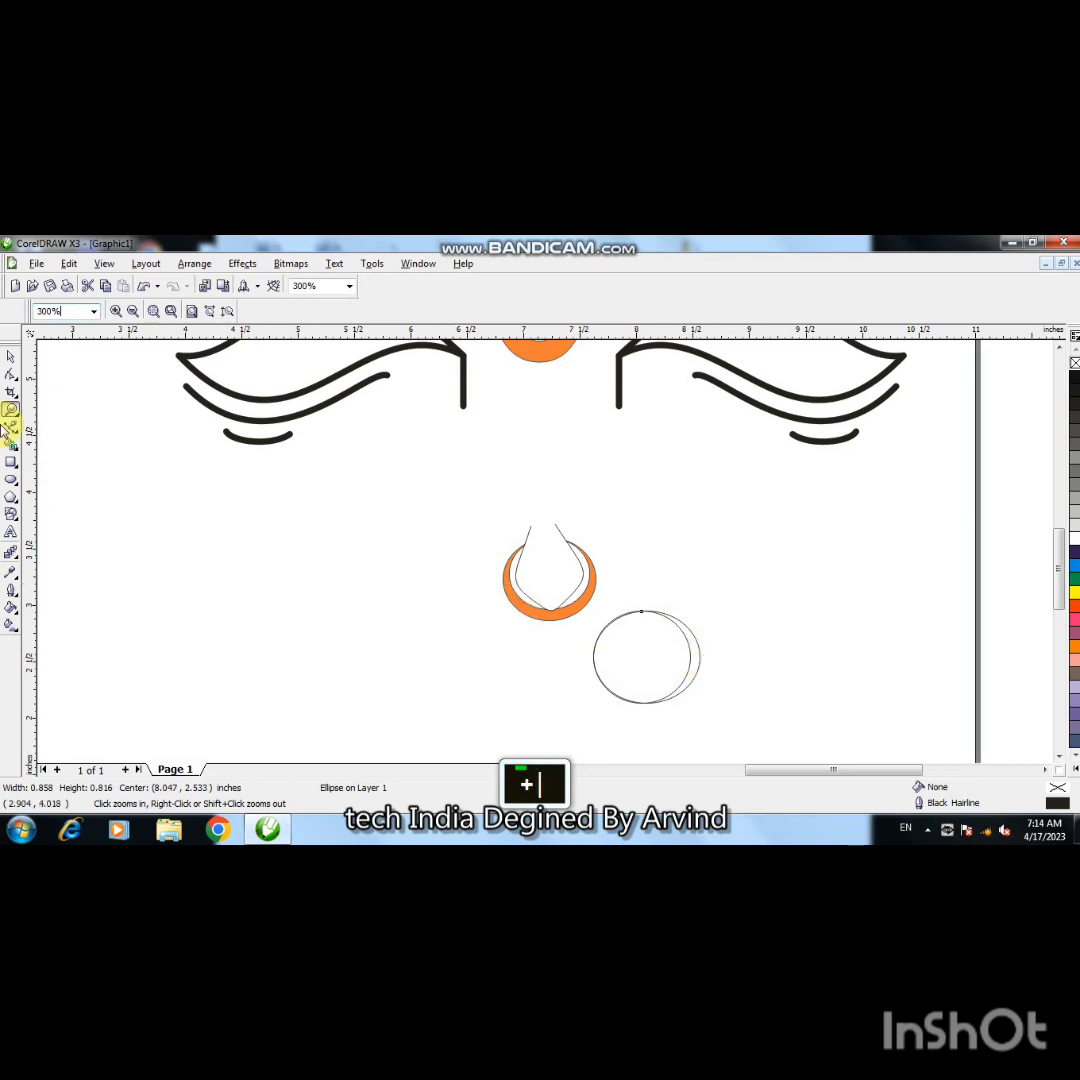
click(11, 357)
key(ctrl+z)
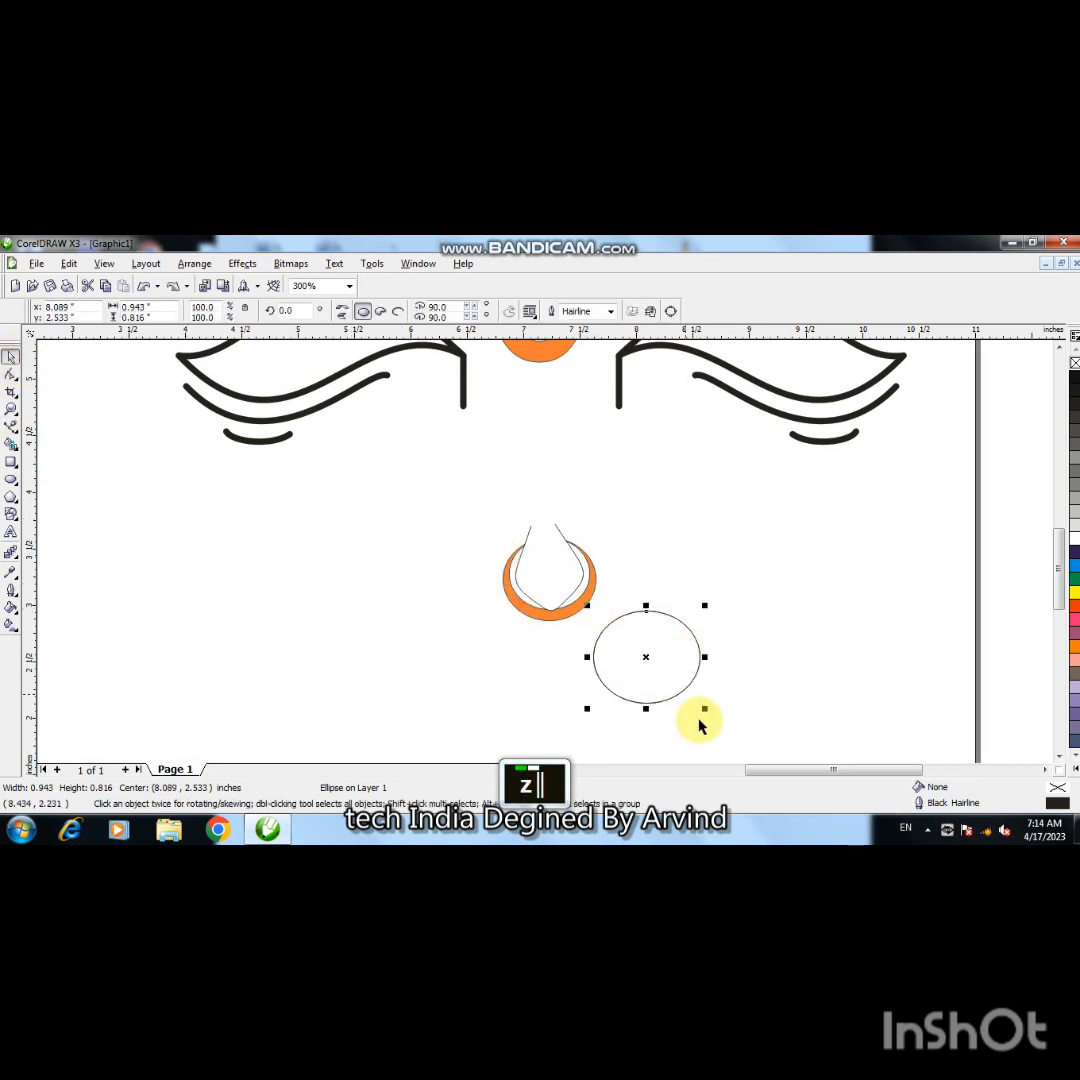
- Shrink the ellipse copy about its centre to about 0.731 × 0.633 inches and draw a near-horizontal line across the middle of both ellipses
drag(707, 709, 694, 699)
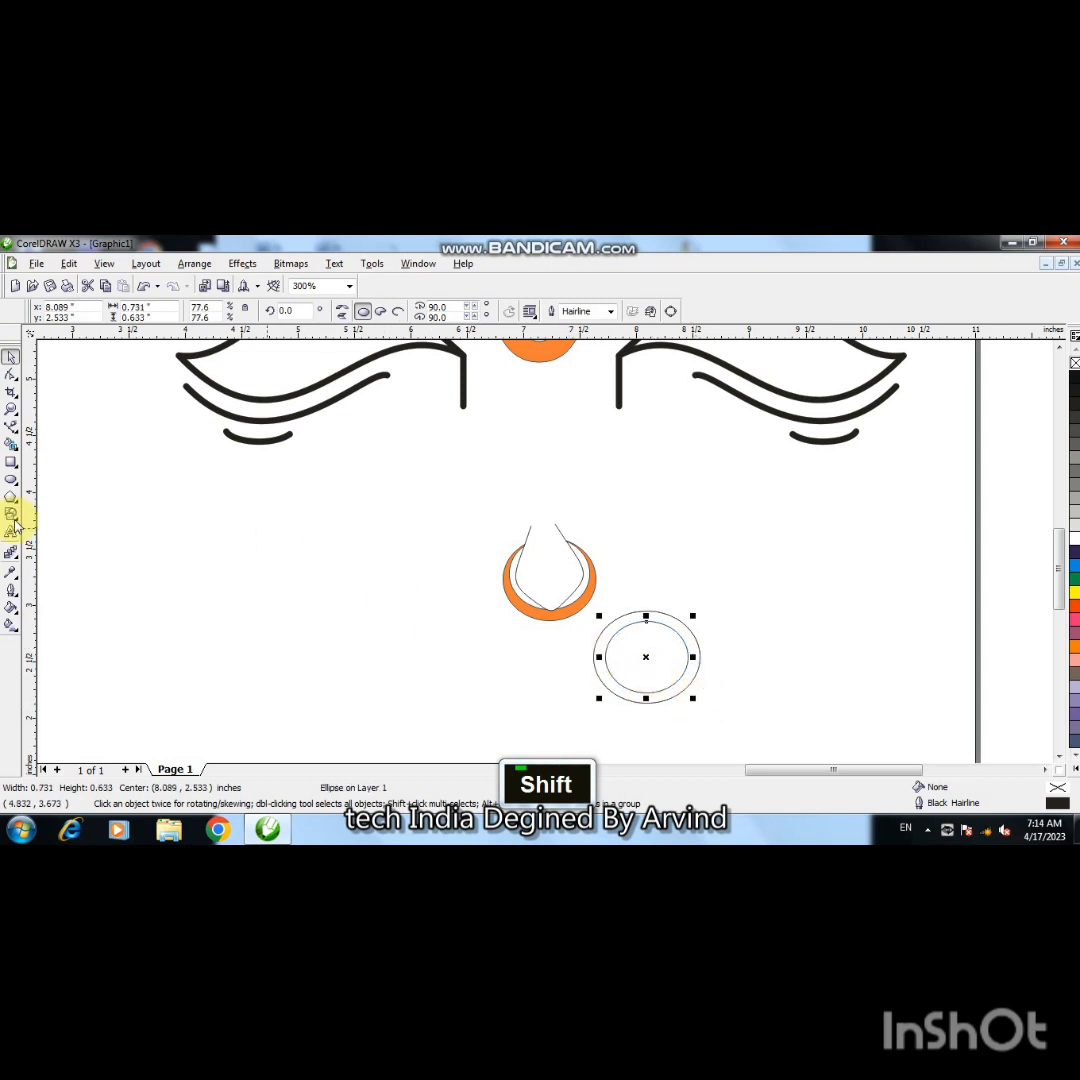
click(11, 430)
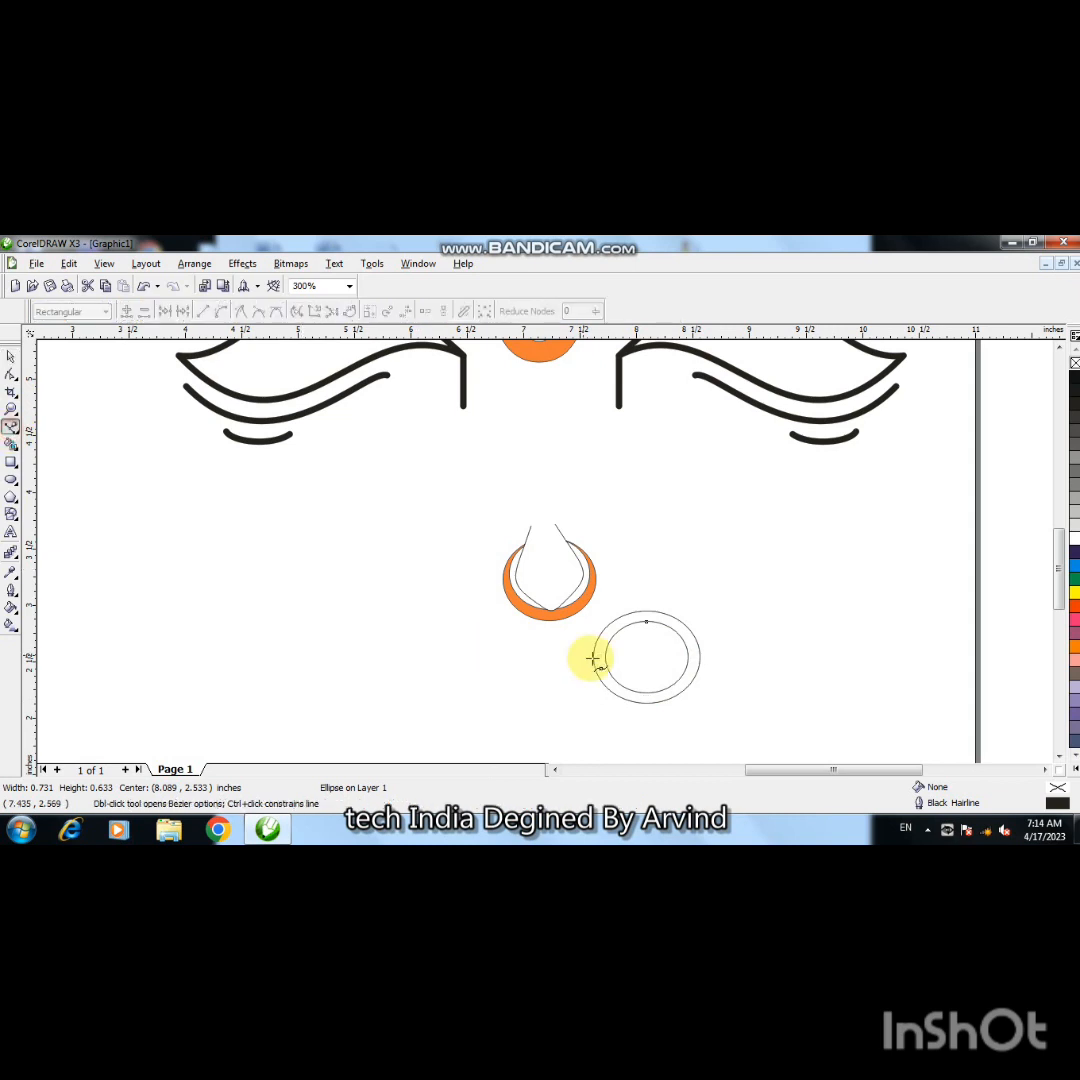
click(584, 655)
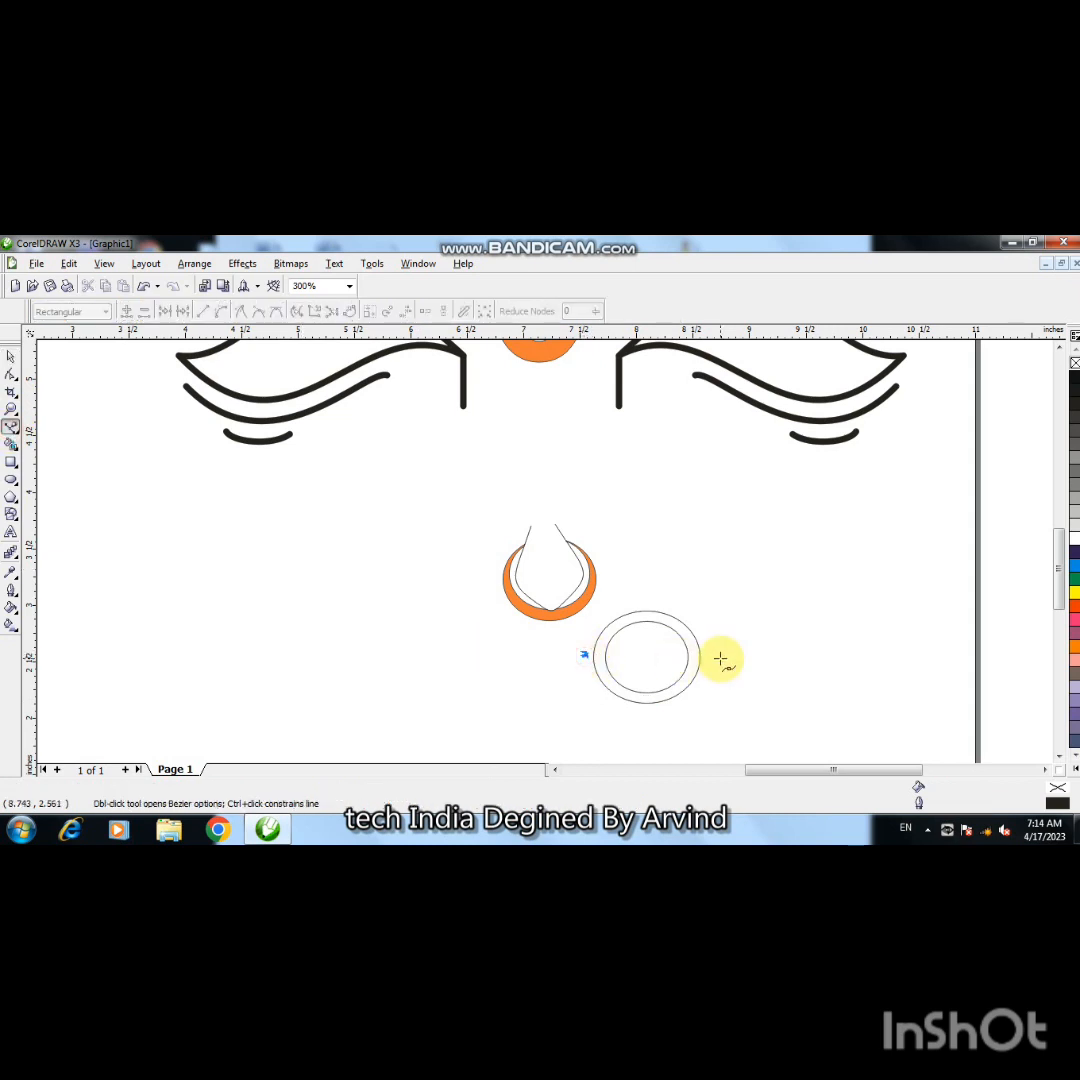
shift+double_click(720, 658)
click(11, 357)
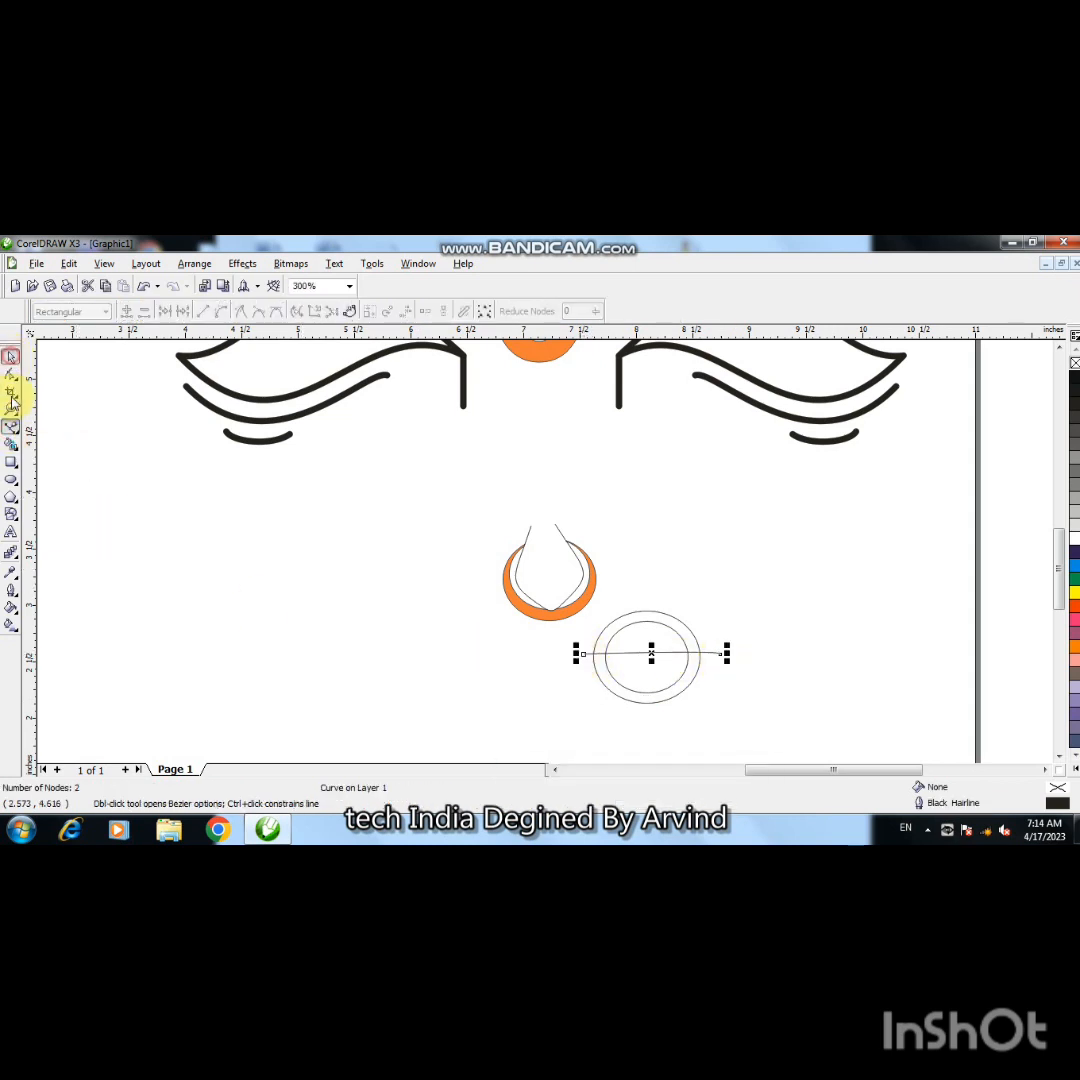
- Smart-fill the lower half of the ring with Autumn Orange, move it clear, and delete both ellipses and the dividing line
click(11, 443)
click(652, 697)
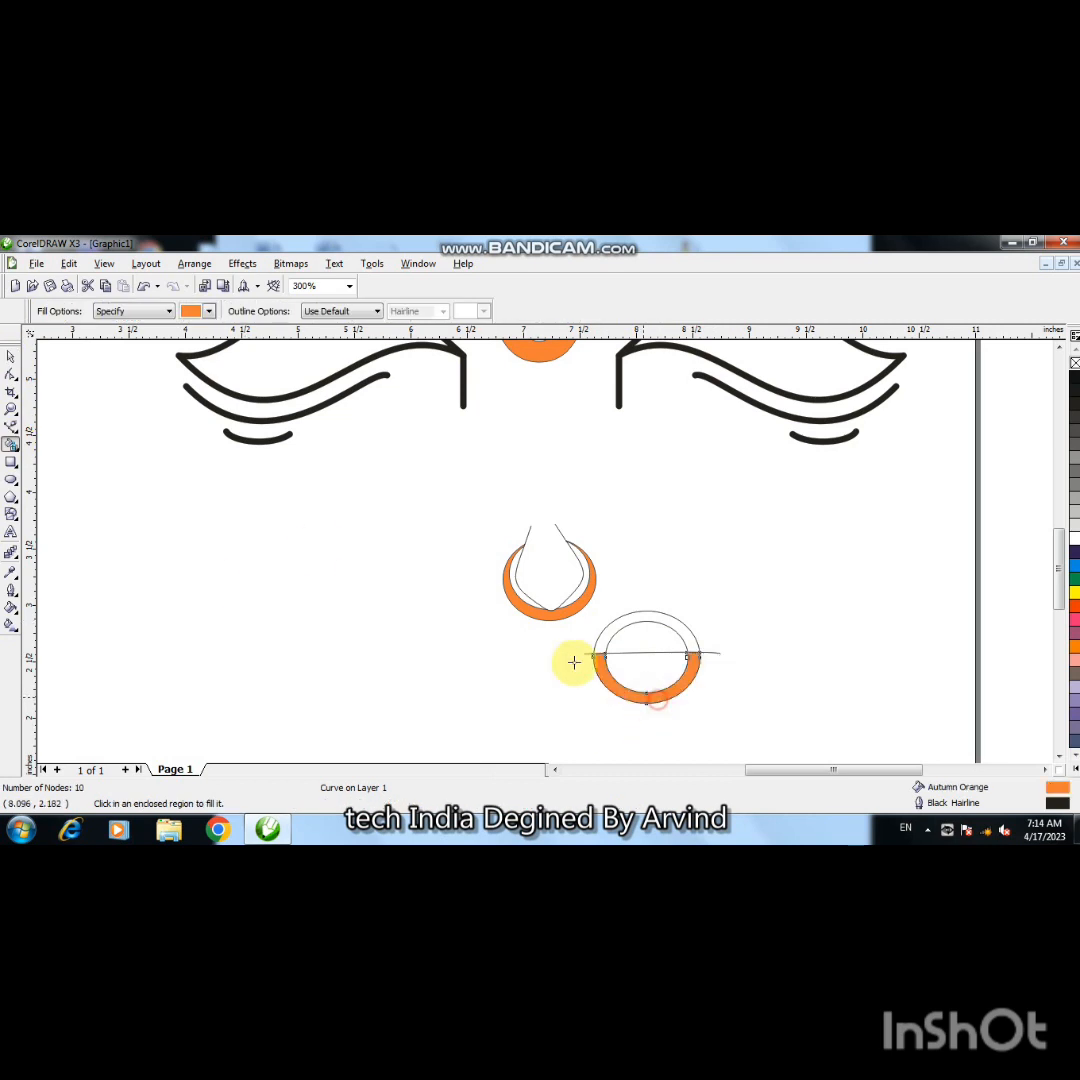
click(11, 357)
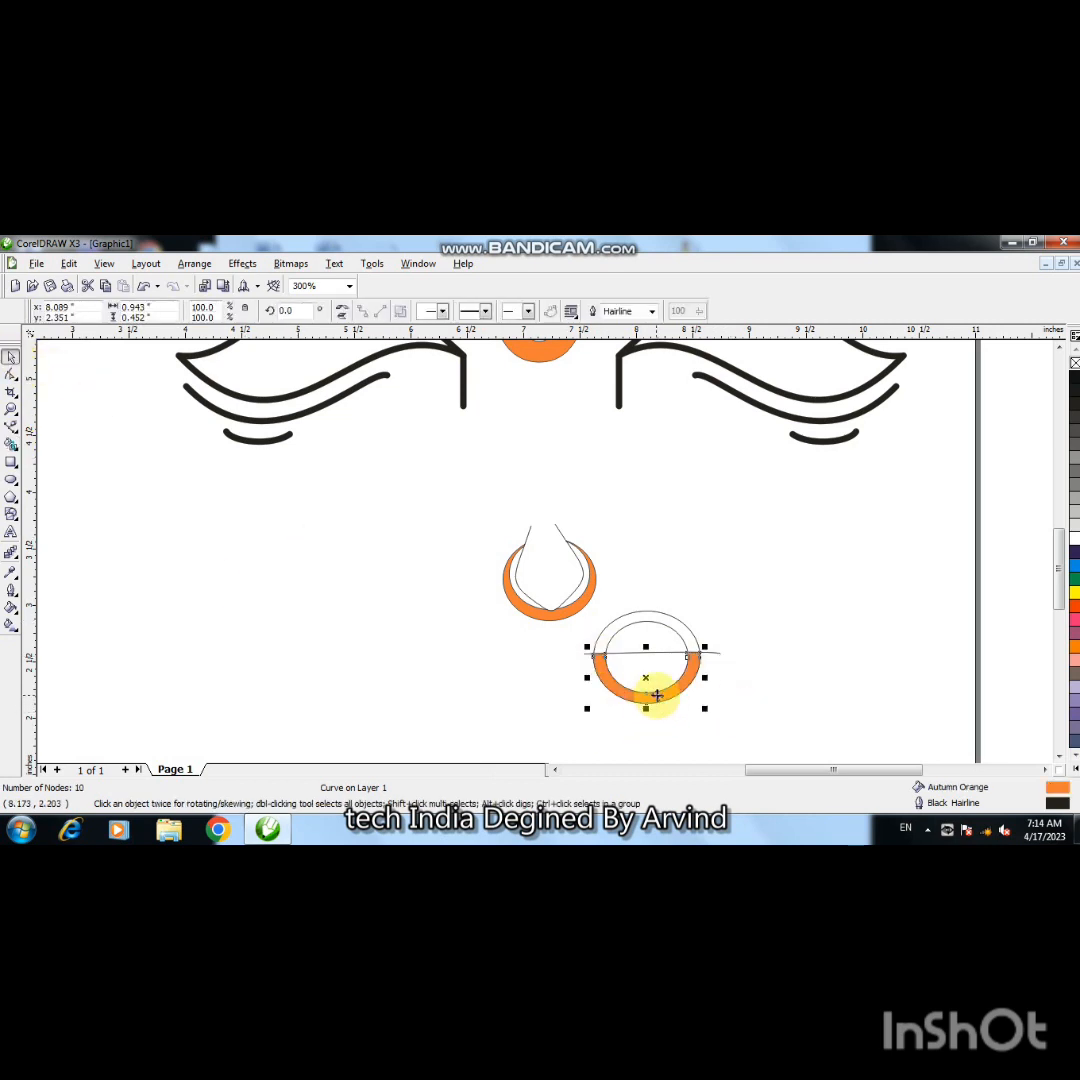
drag(657, 694, 671, 729)
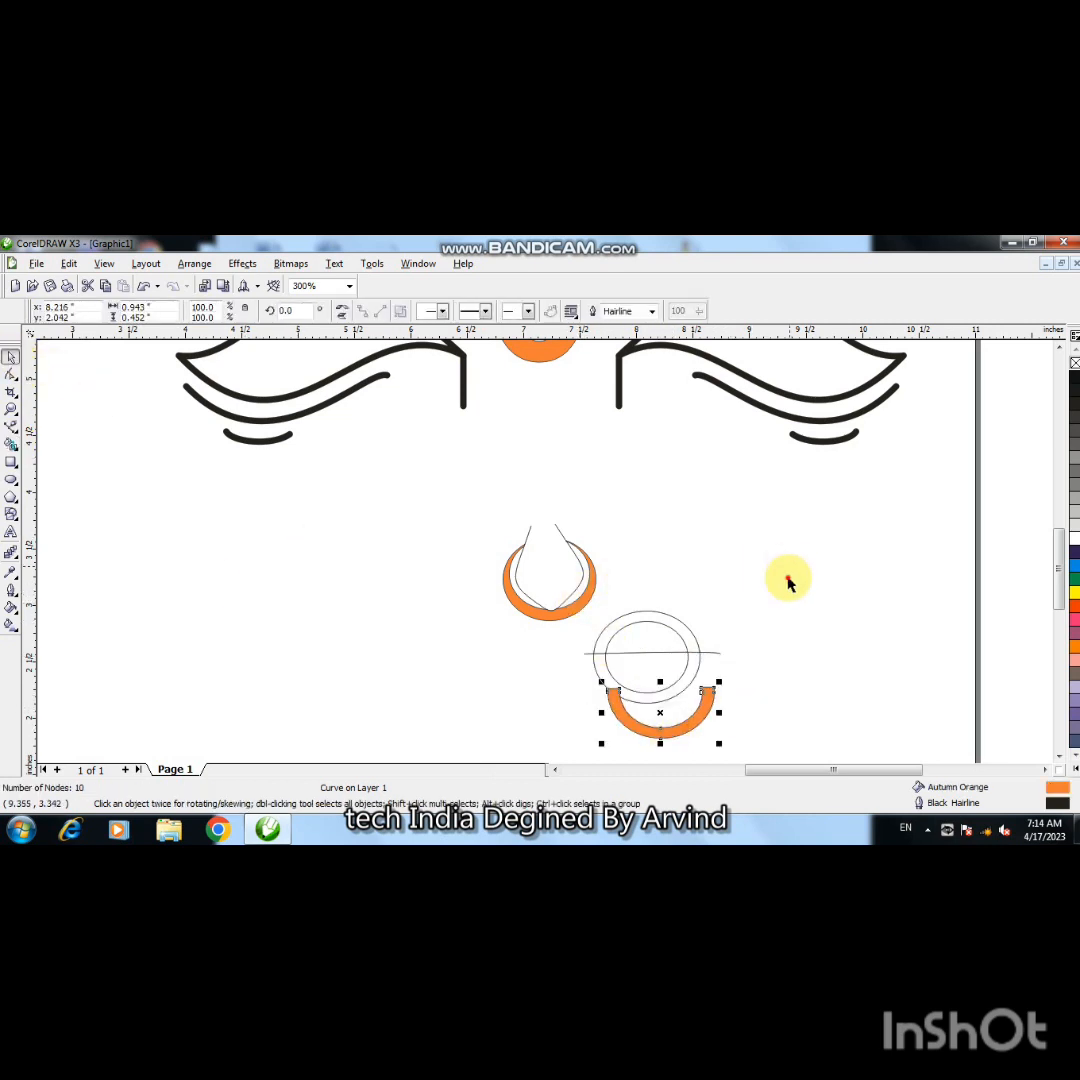
drag(789, 583, 510, 725)
key(Delete)
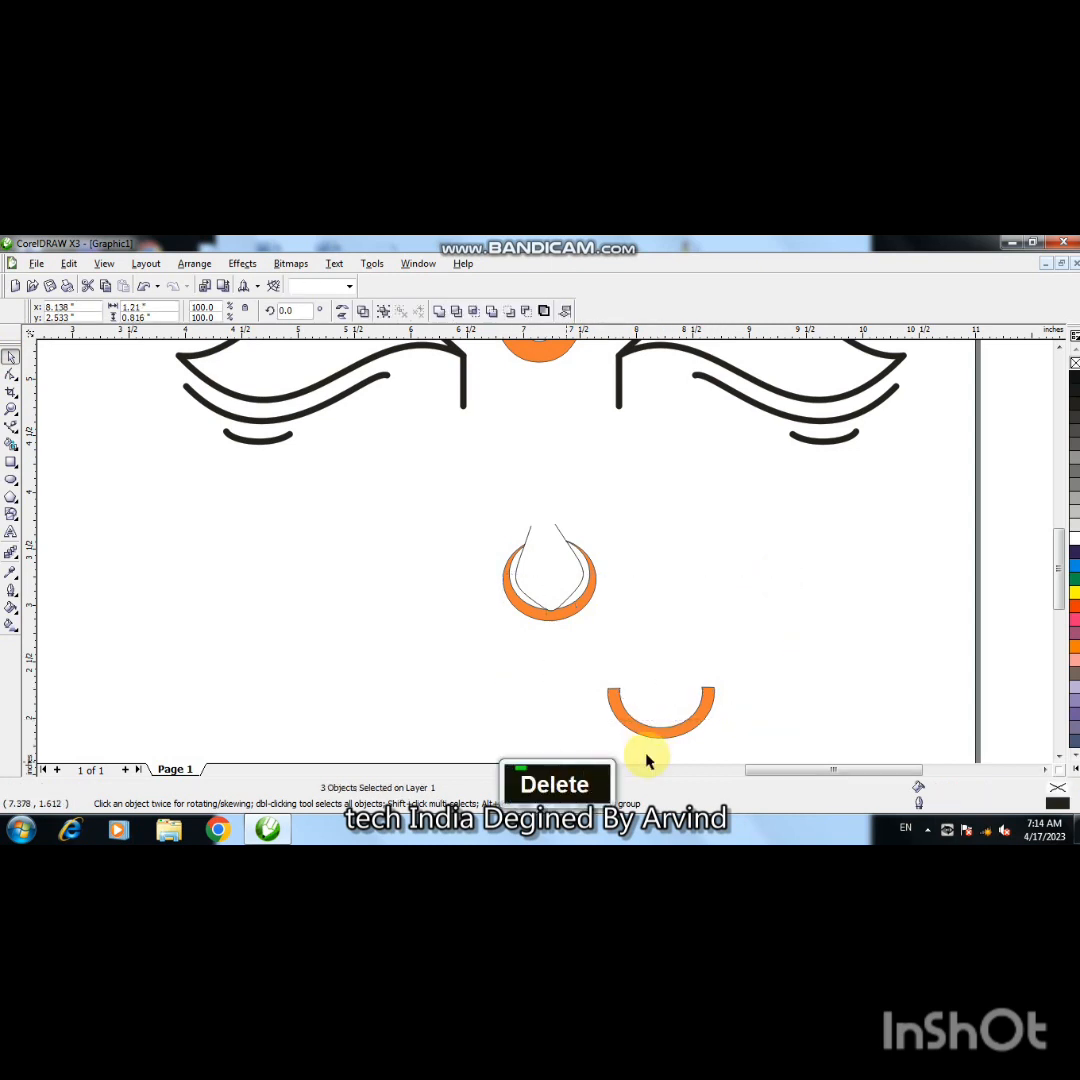
- Move the orange half-ring so its left end meets the crescent's bottom edge and reshape that flat end into a rounded cap
click(677, 732)
drag(678, 733, 628, 663)
key(F2)
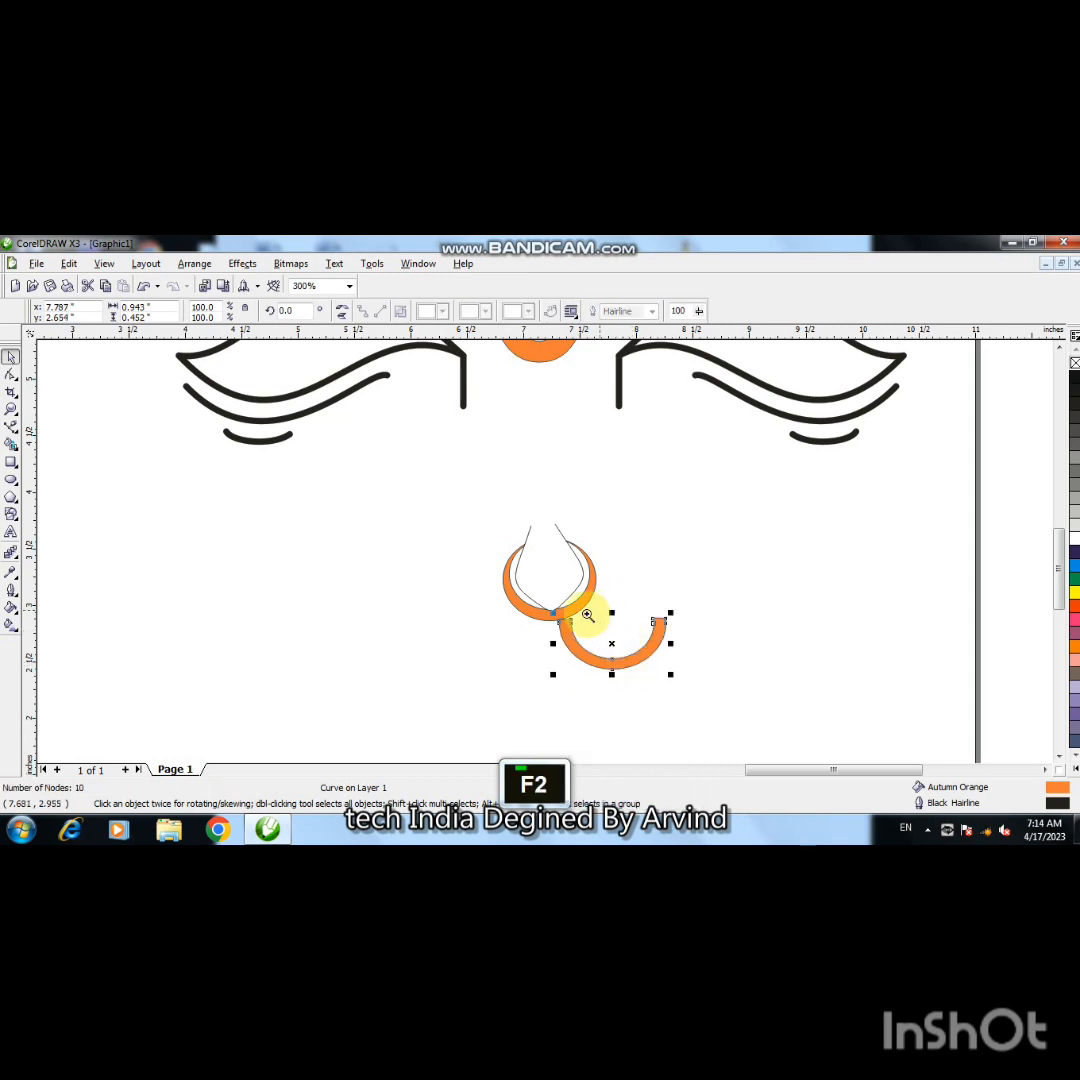
drag(578, 614, 586, 639)
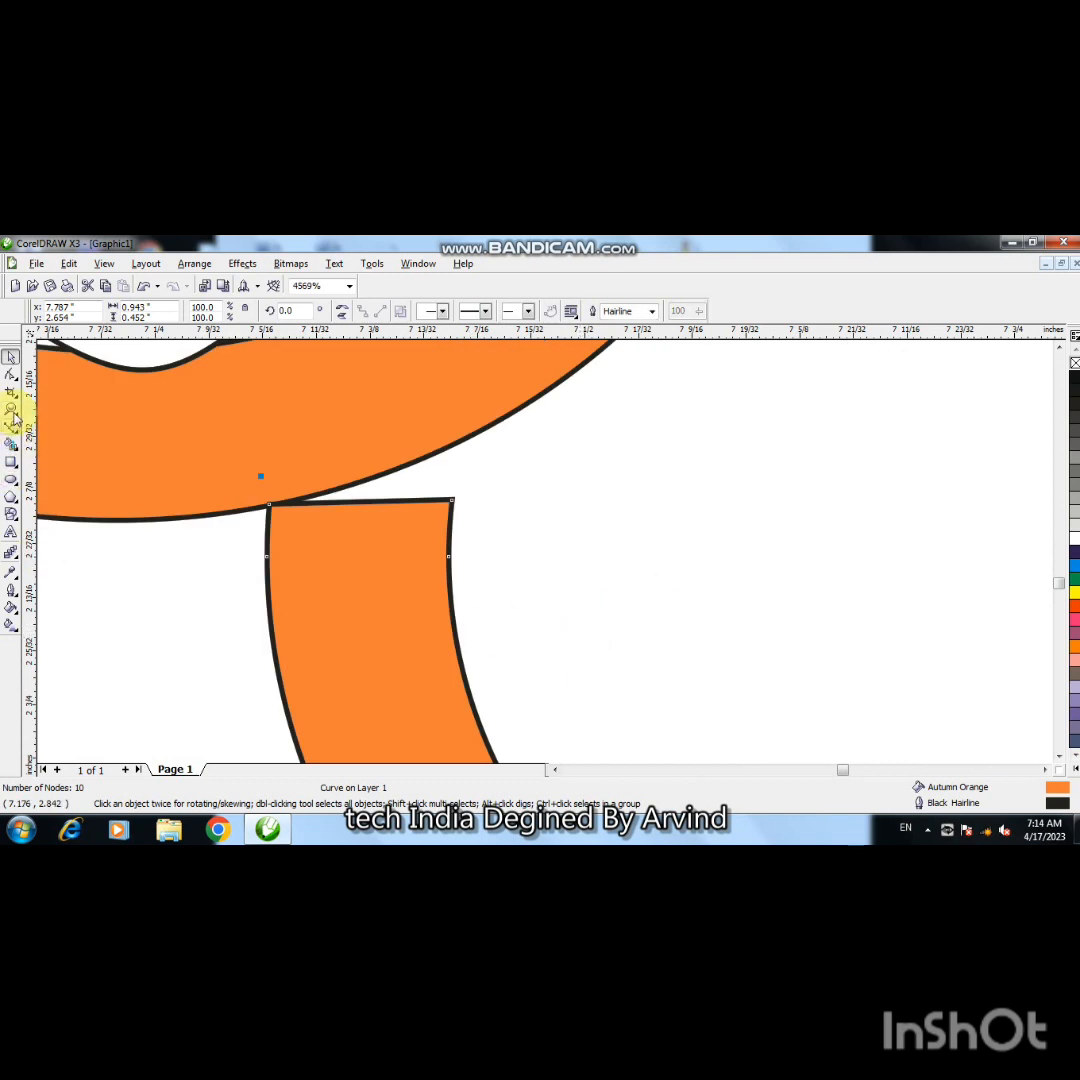
click(10, 374)
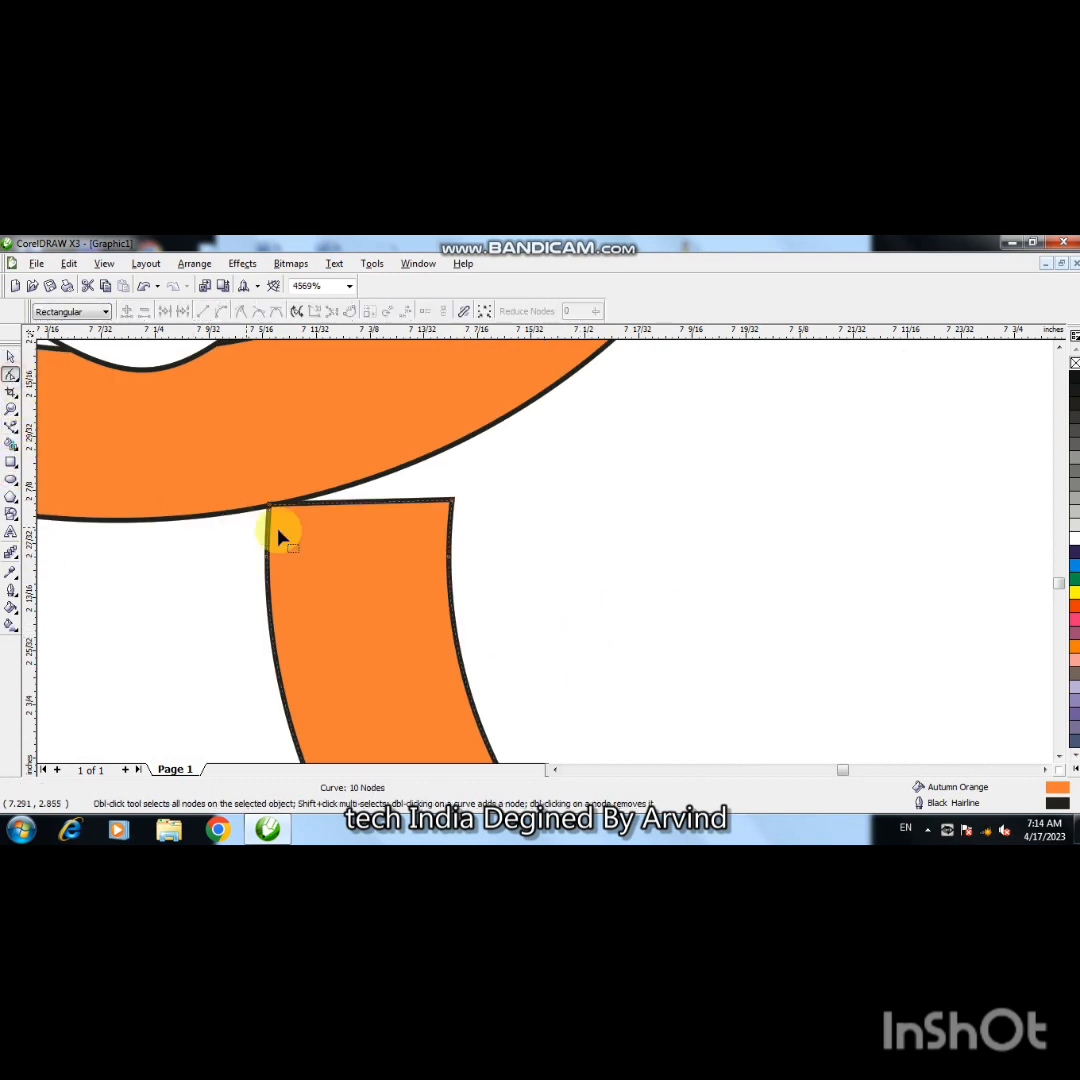
right_click(354, 503)
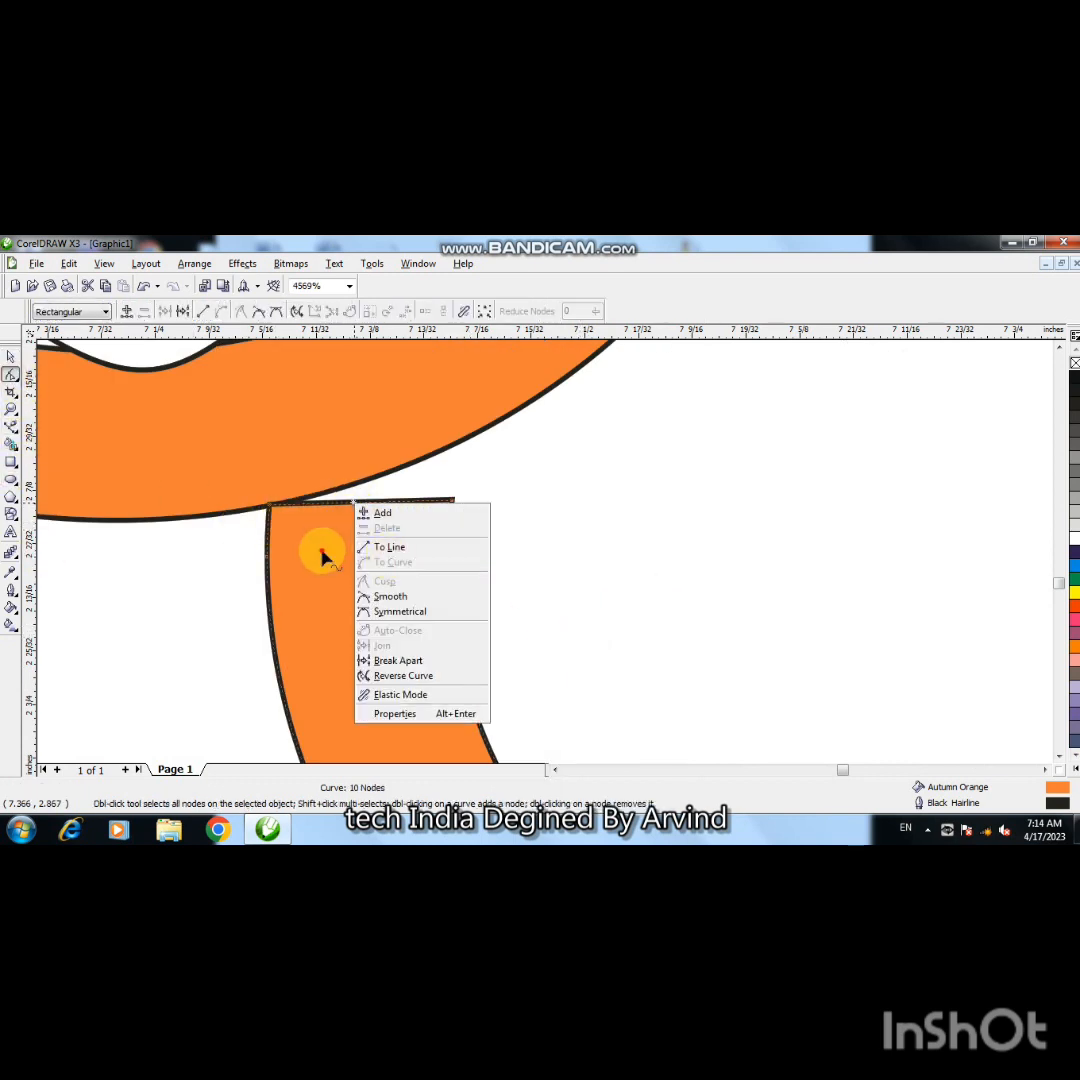
click(280, 501)
drag(320, 505, 323, 441)
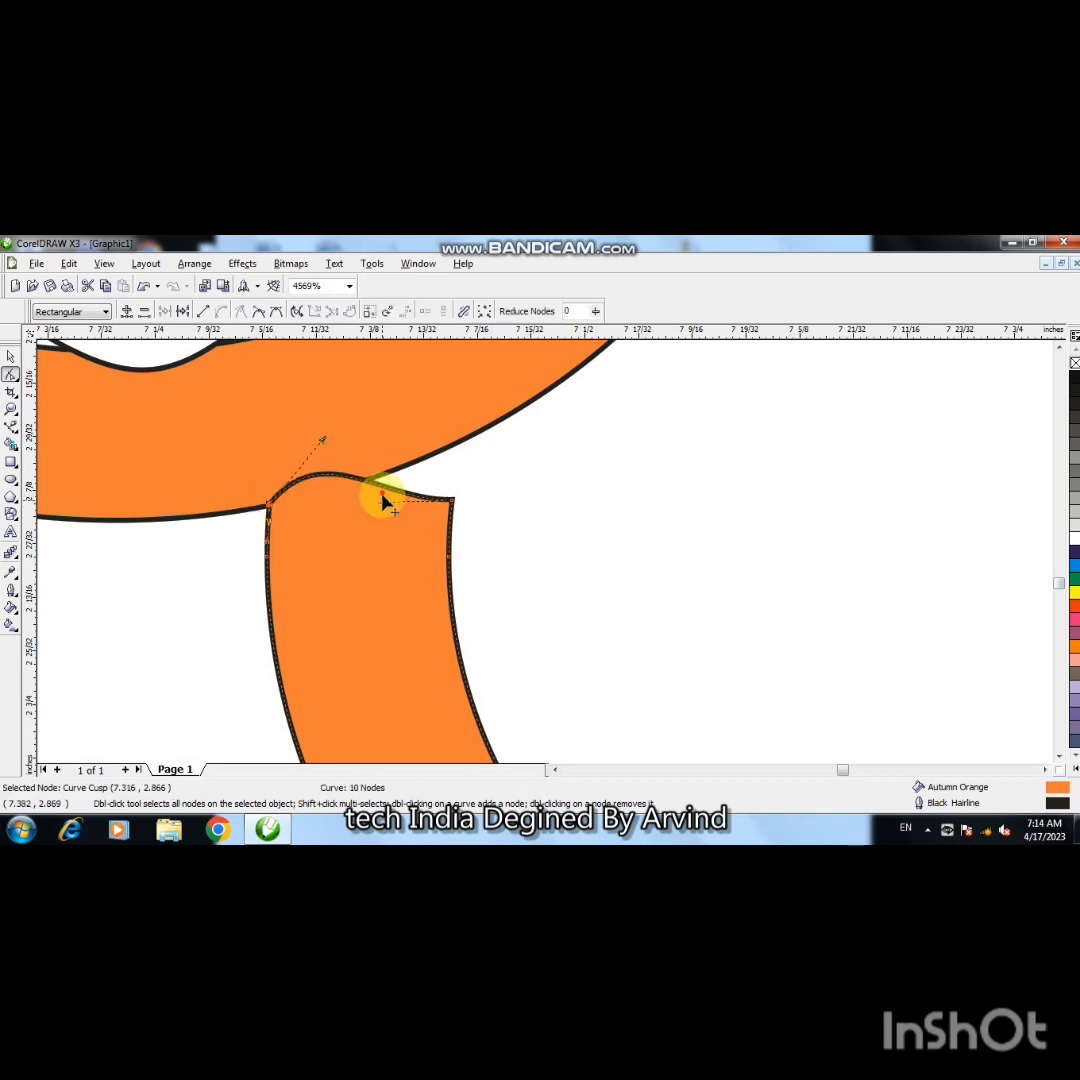
drag(376, 500, 421, 446)
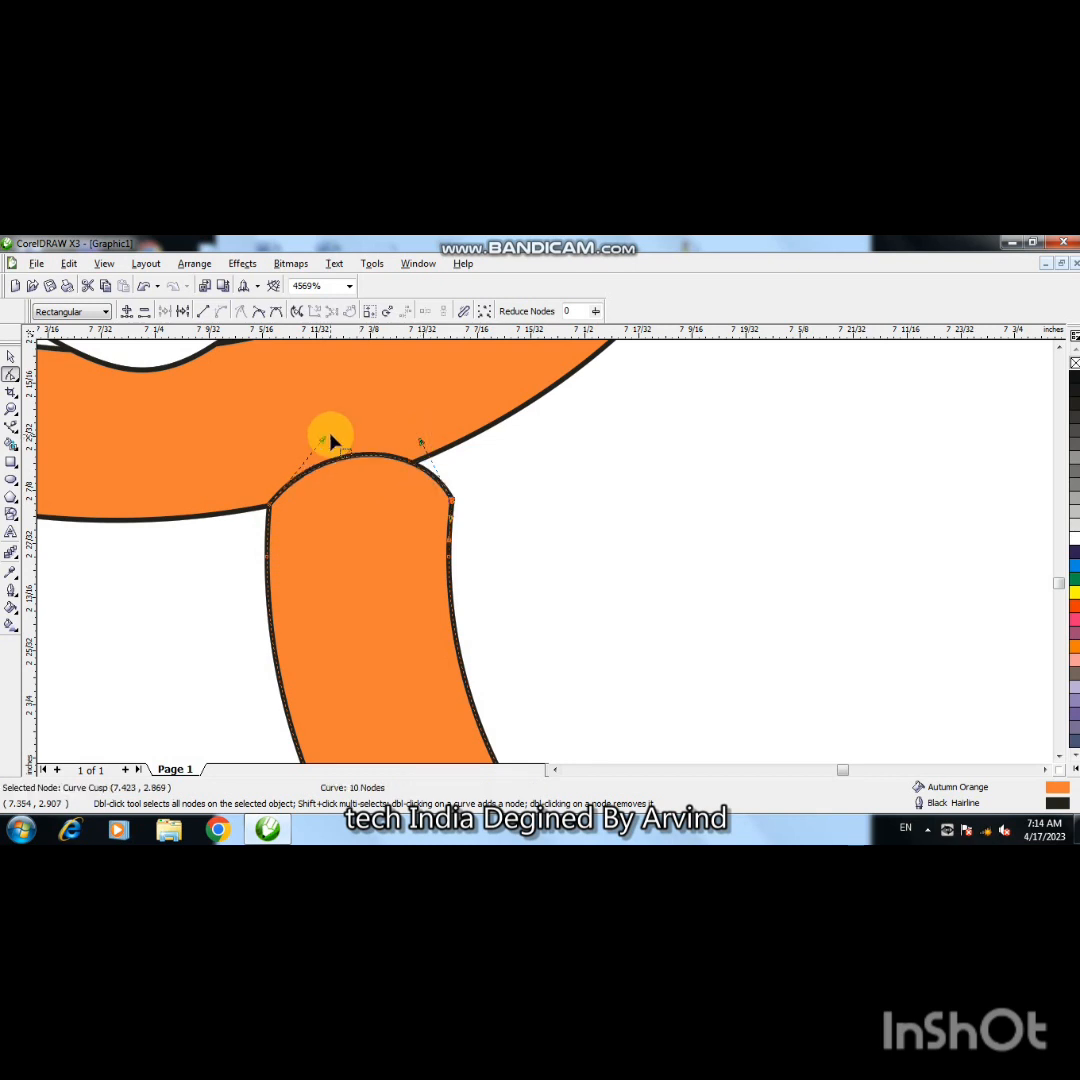
drag(325, 443, 298, 414)
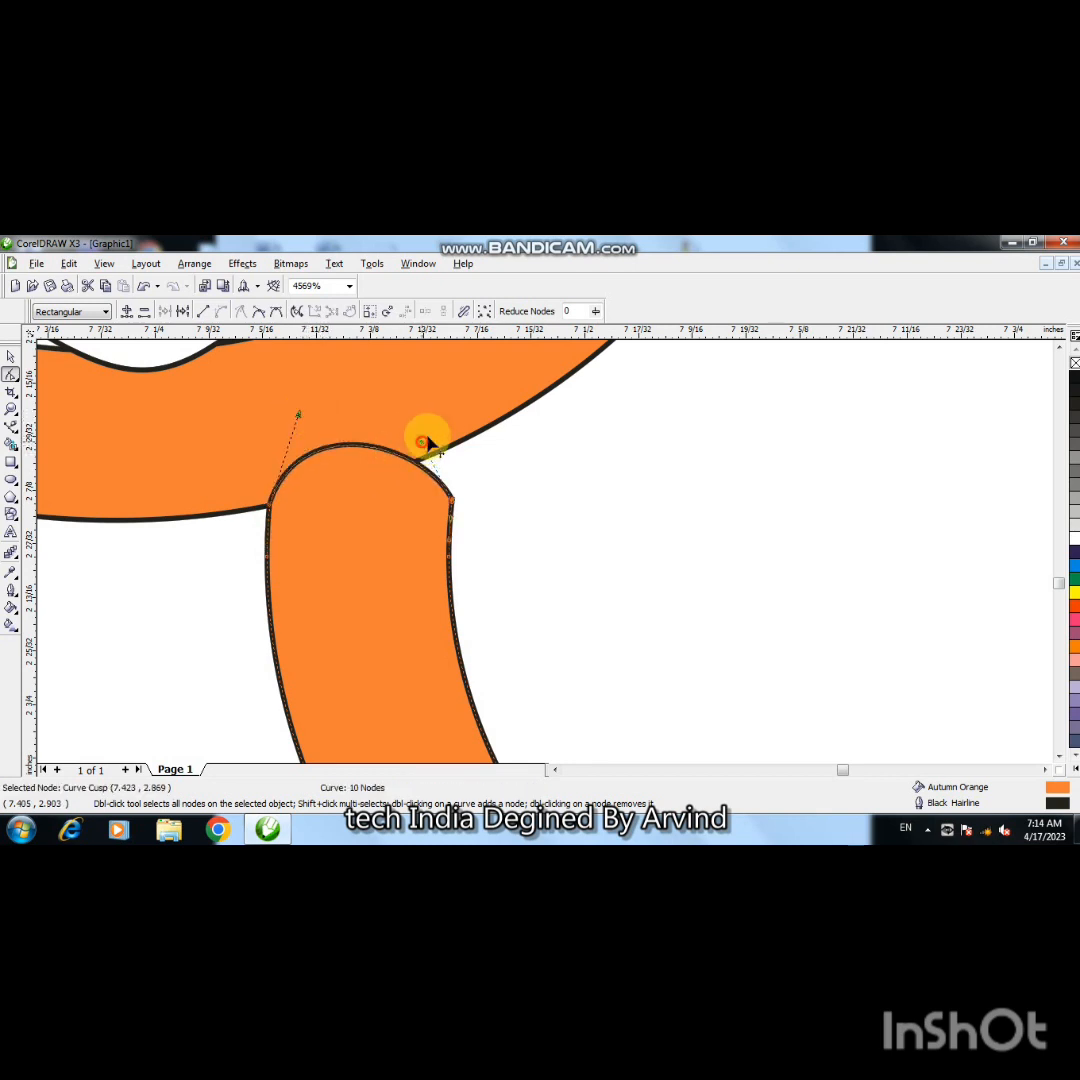
drag(427, 441, 434, 434)
- Reshape the flat right end of the orange half-ring into a rounded cap
key(F3)
key(F3)
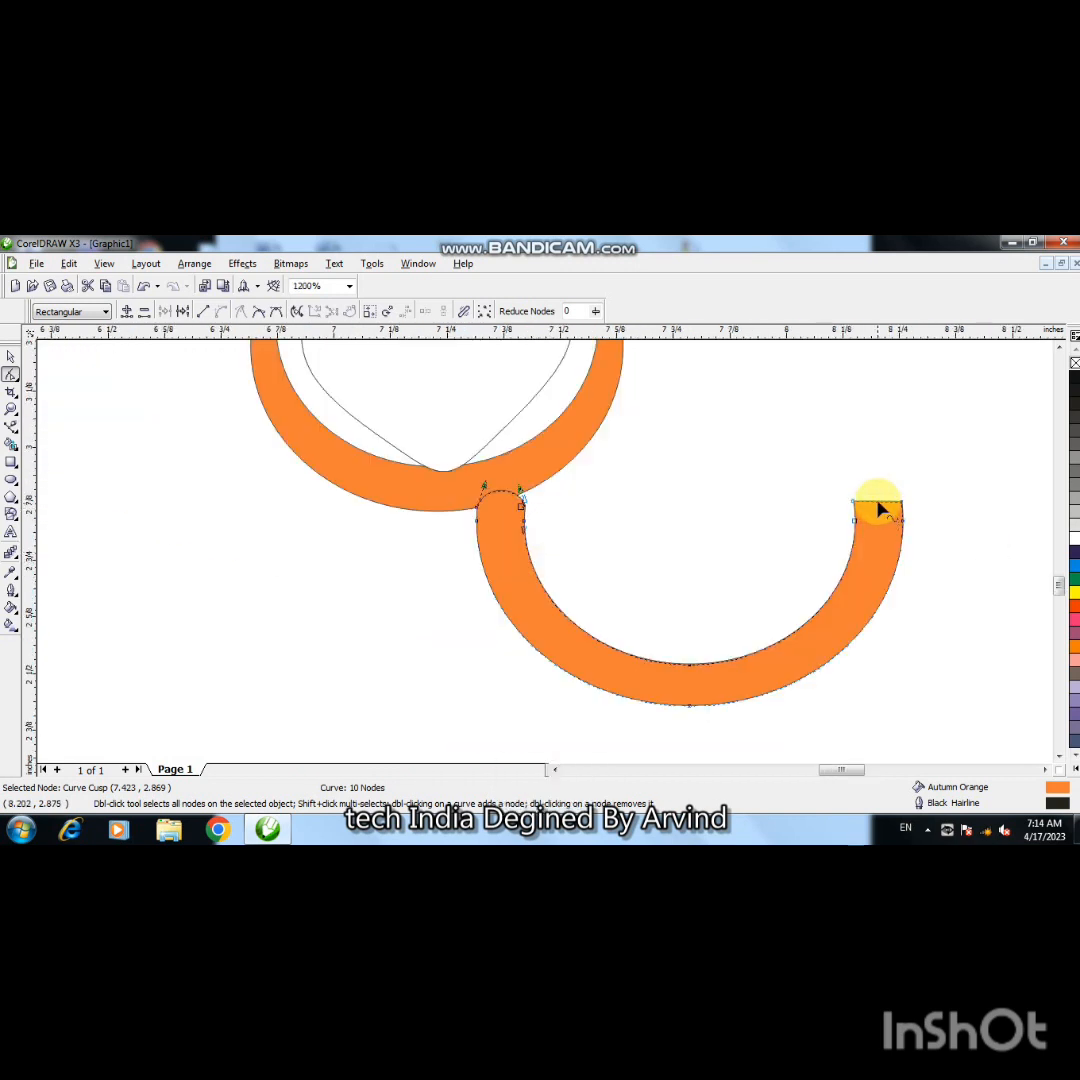
click(855, 502)
key(F2)
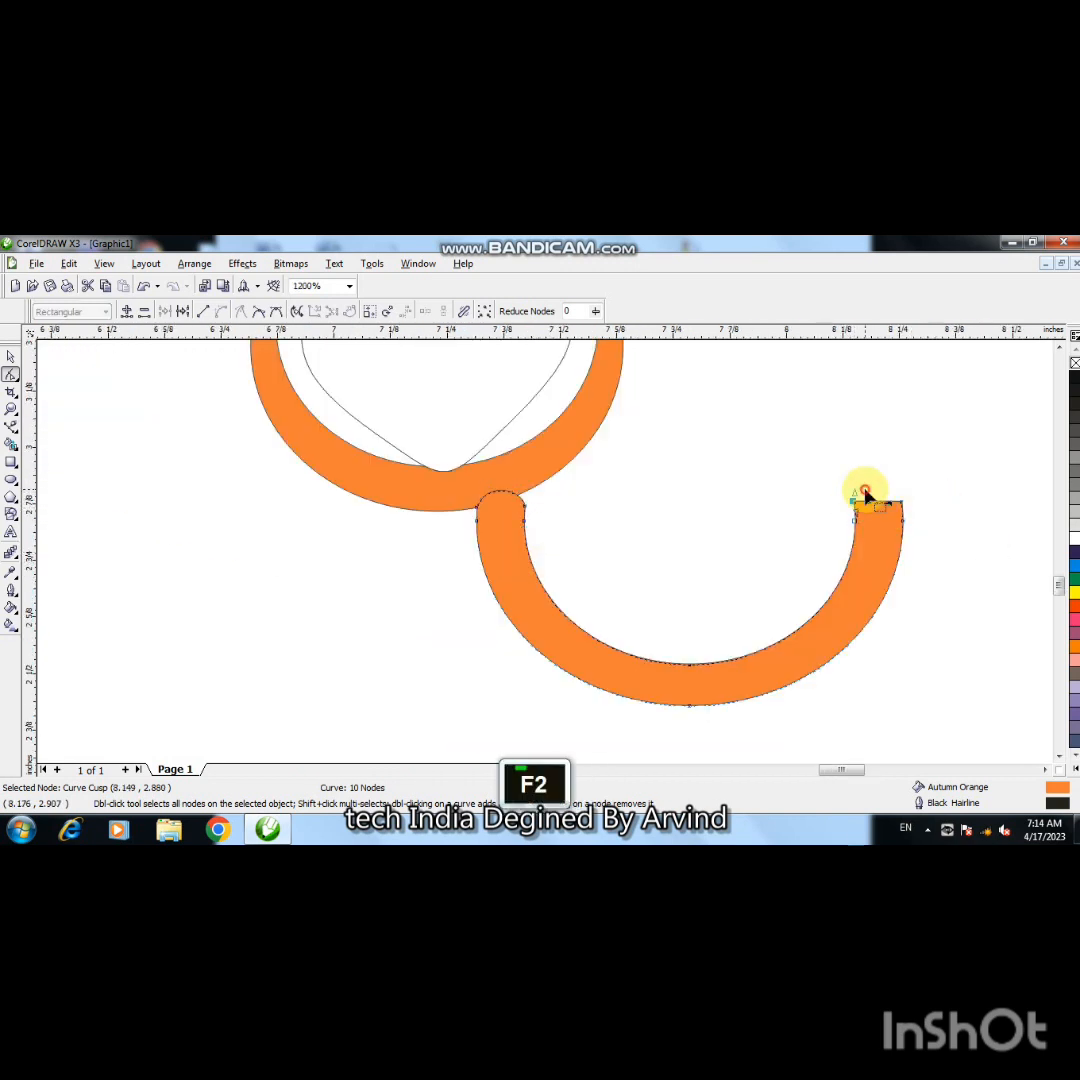
click(866, 496)
drag(559, 575, 536, 535)
drag(610, 553, 615, 552)
click(641, 597)
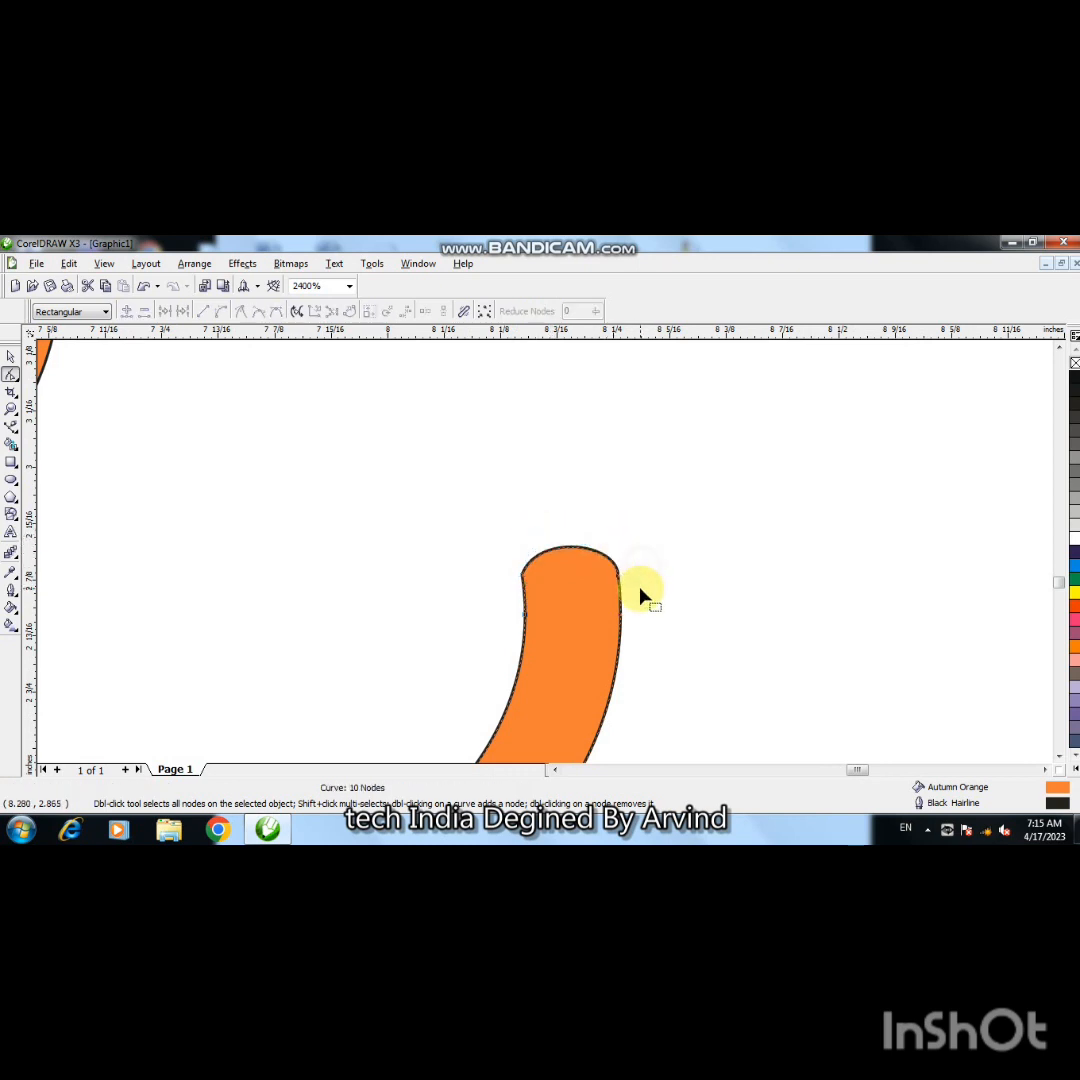
- Enlarge the orange half-ring proportionally to about 1.337 × 0.685 inches, keeping its left end below the crescent
key(F3)
key(F3)
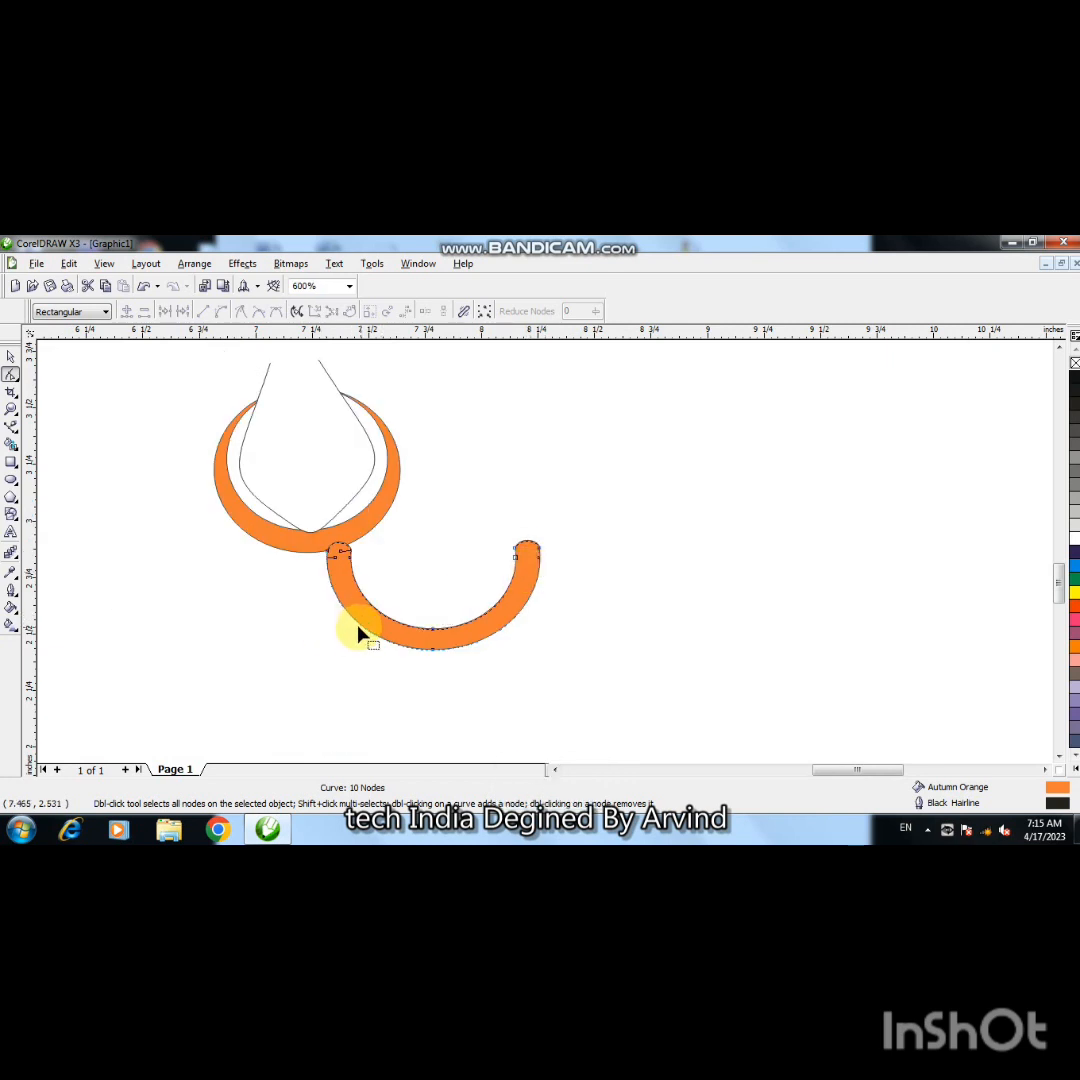
key(F3)
key(F3)
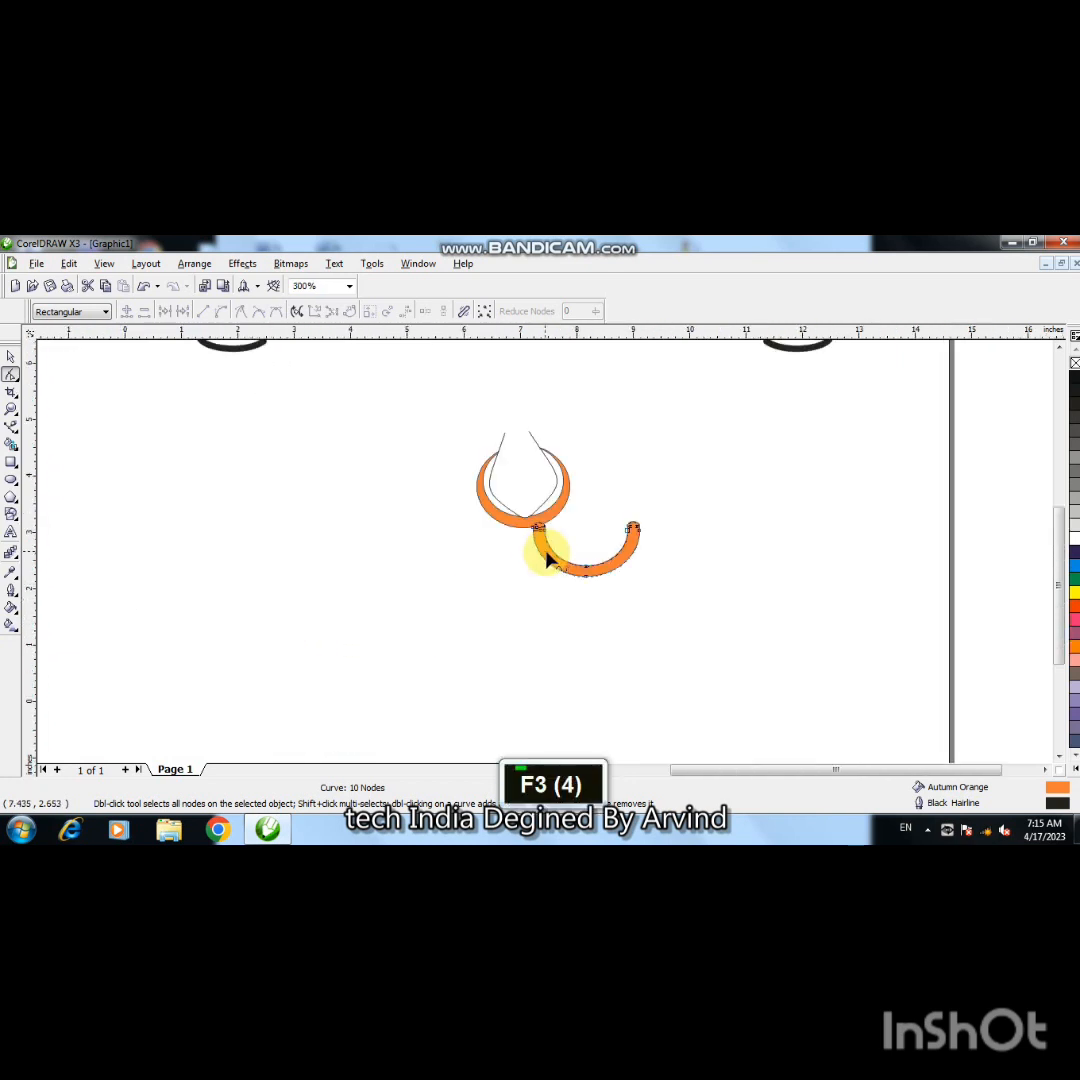
click(10, 356)
double_click(415, 577)
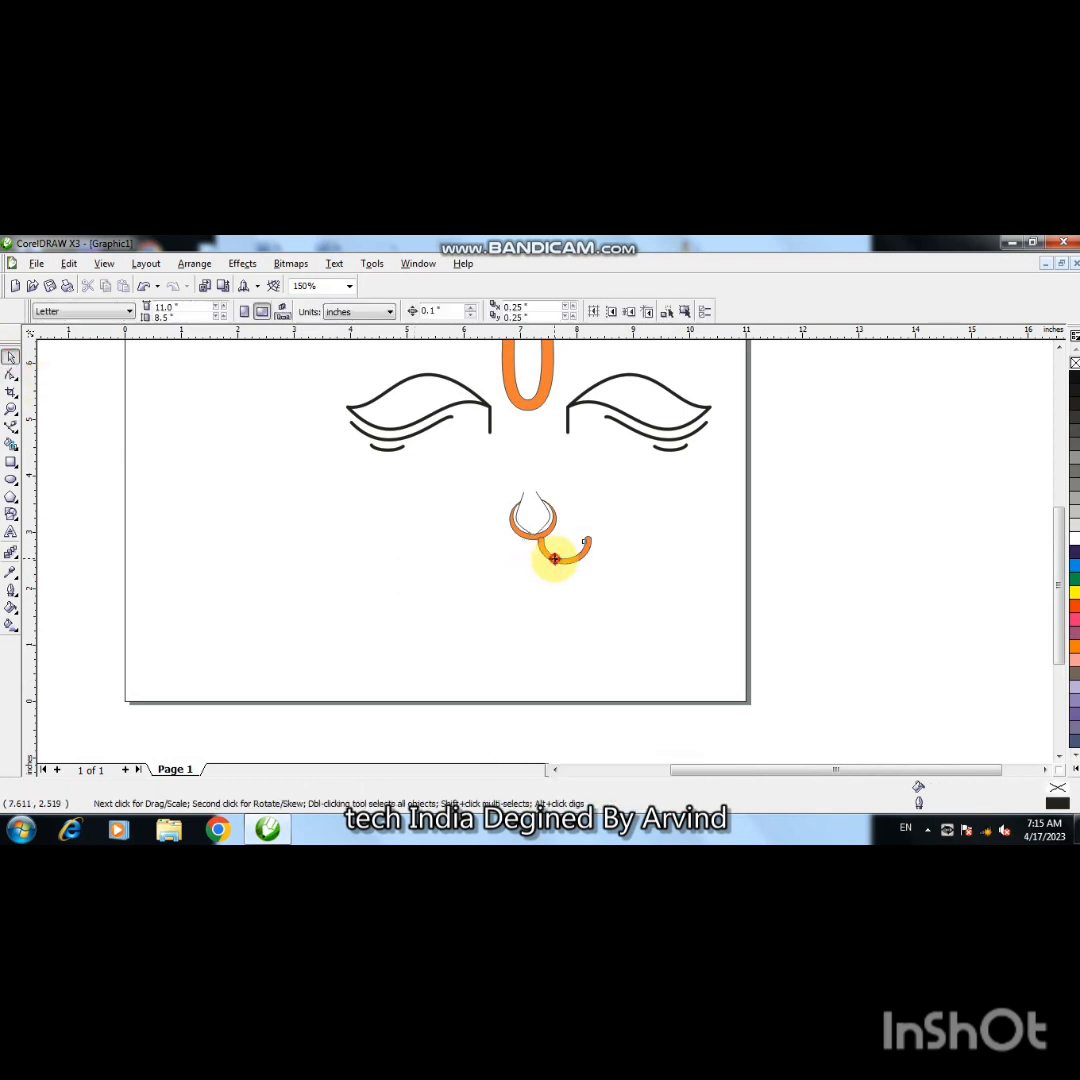
click(554, 559)
mouse_move(598, 572)
mouse_down()
mouse_move(610, 586)
mouse_move(578, 570)
mouse_move(587, 580)
mouse_up()
- Duplicate the orange half-ring in place and shift the copy 1.4 inches left so the two sit side by side
key(KP_Add)
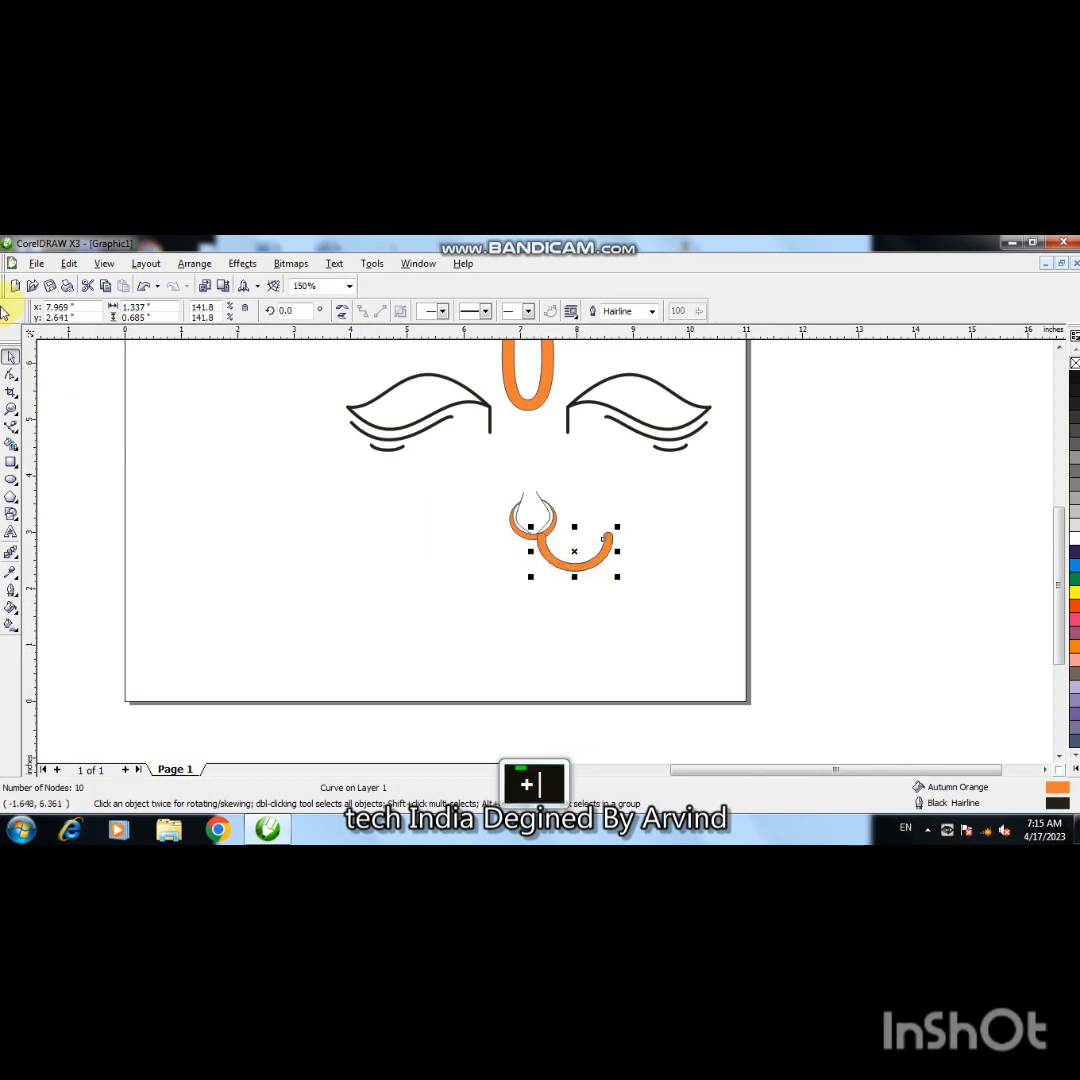
click(342, 310)
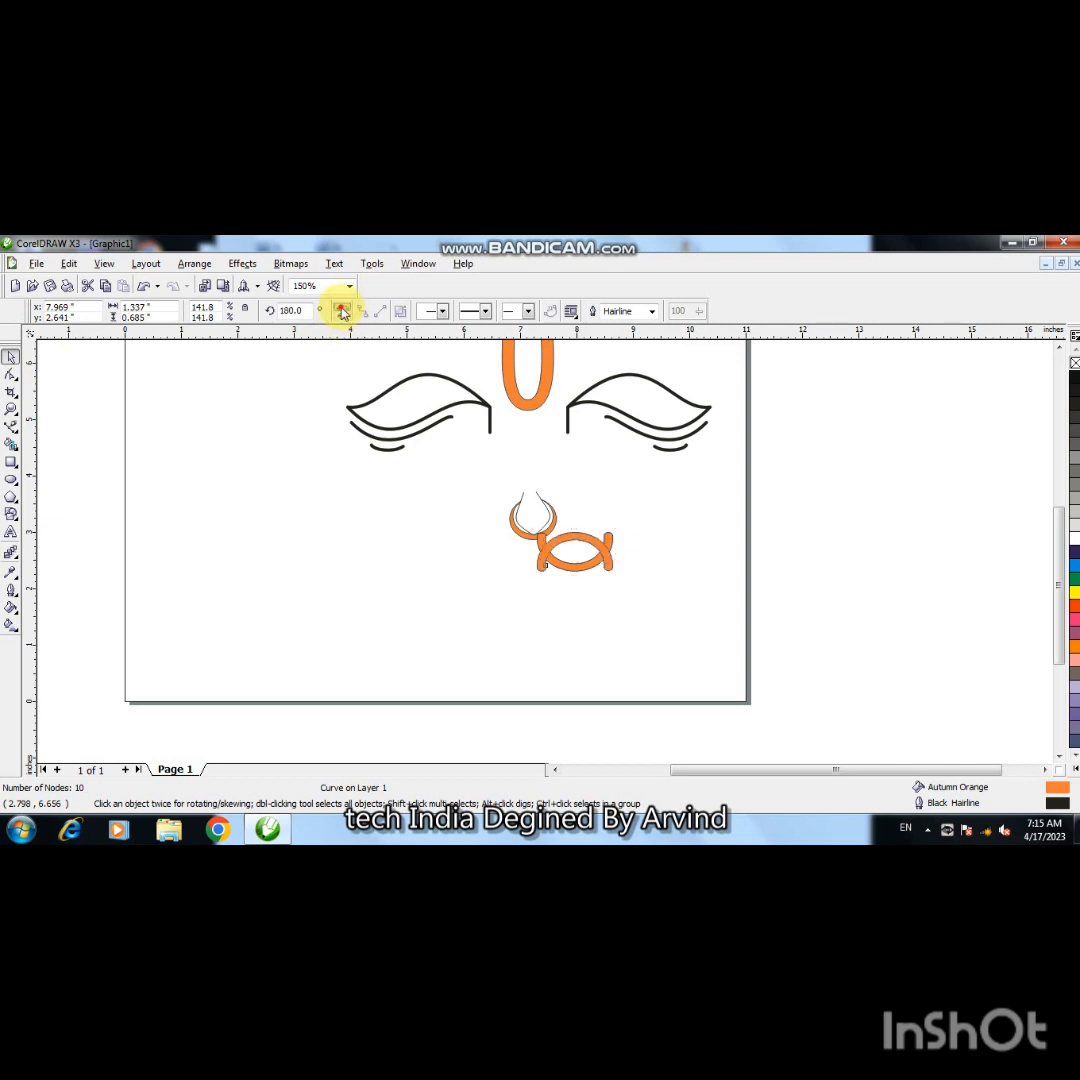
click(342, 310)
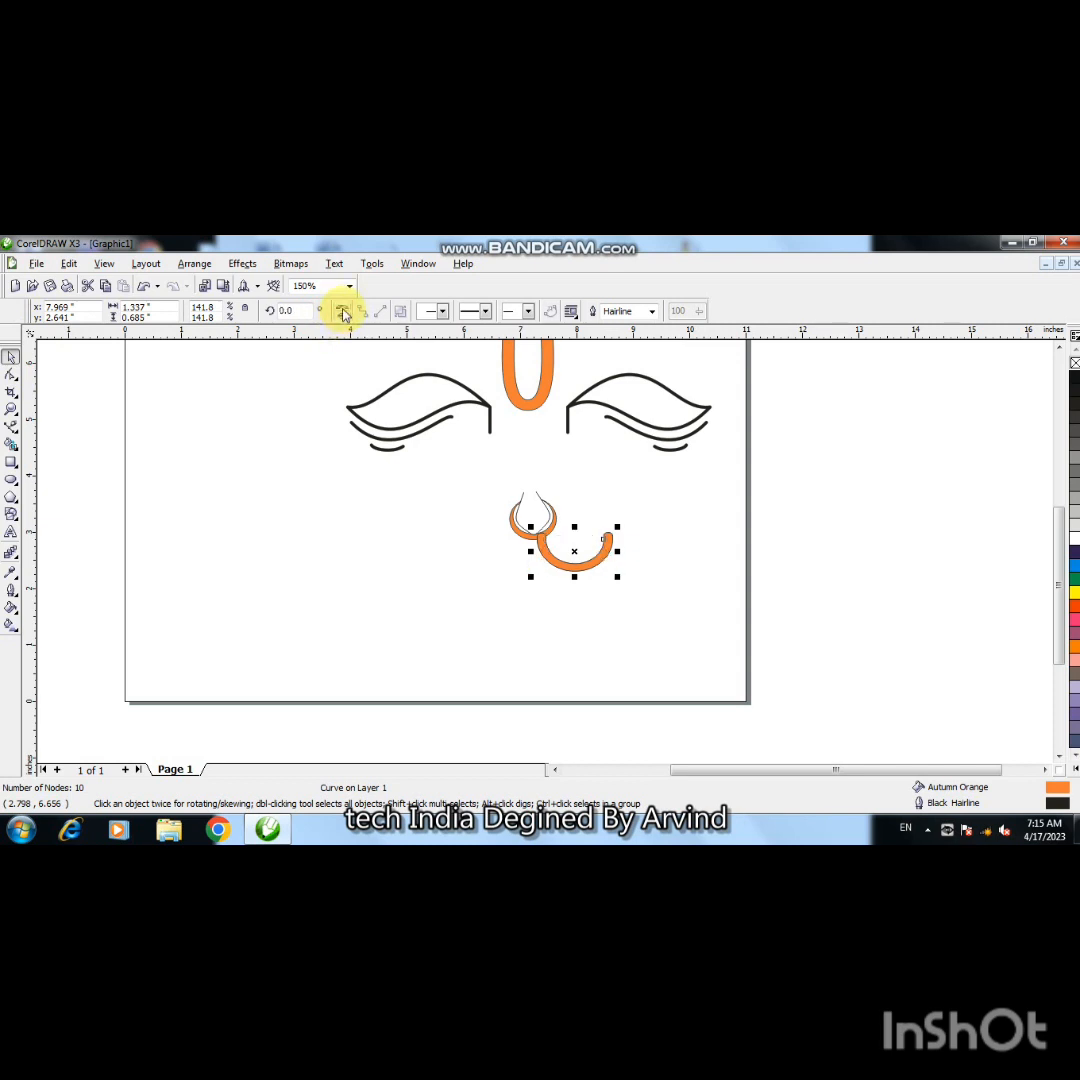
key(Left)
key(Left)
key(Left)
key(Left)
key(Left)
key(Left)
key(Left)
key(Left)
key(Left)
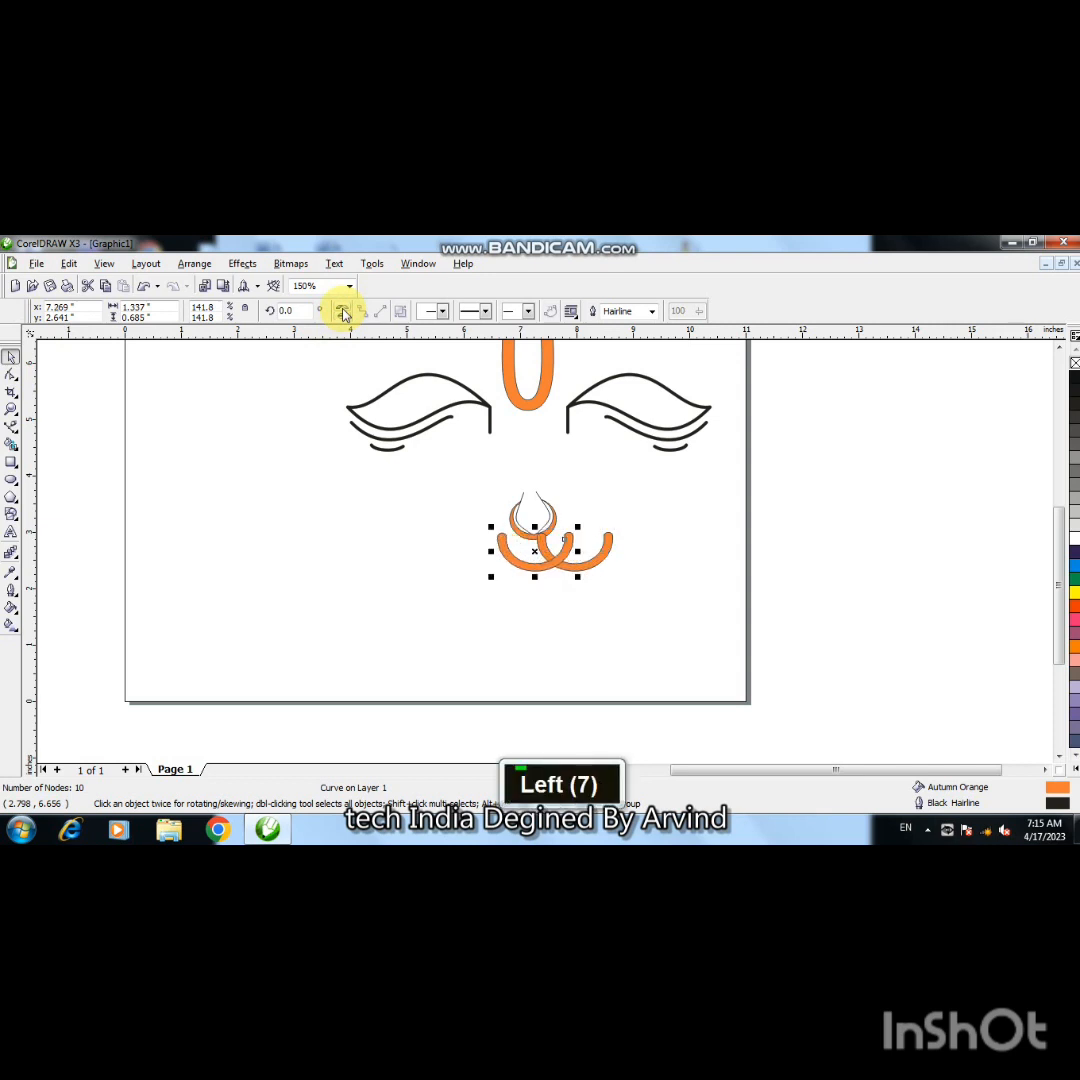
key(Left)
key(Left)
key(Left)
key(Left)
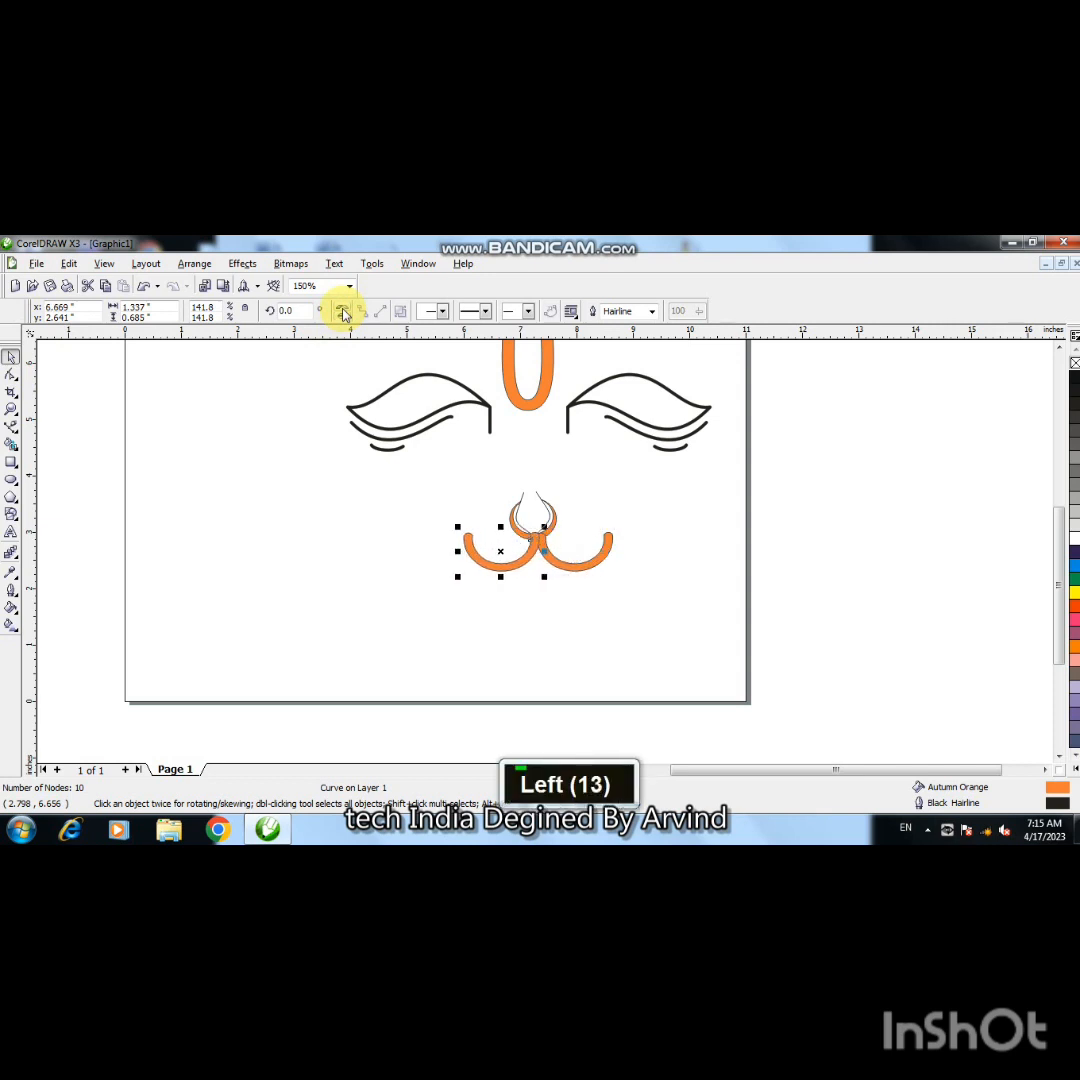
key(Left)
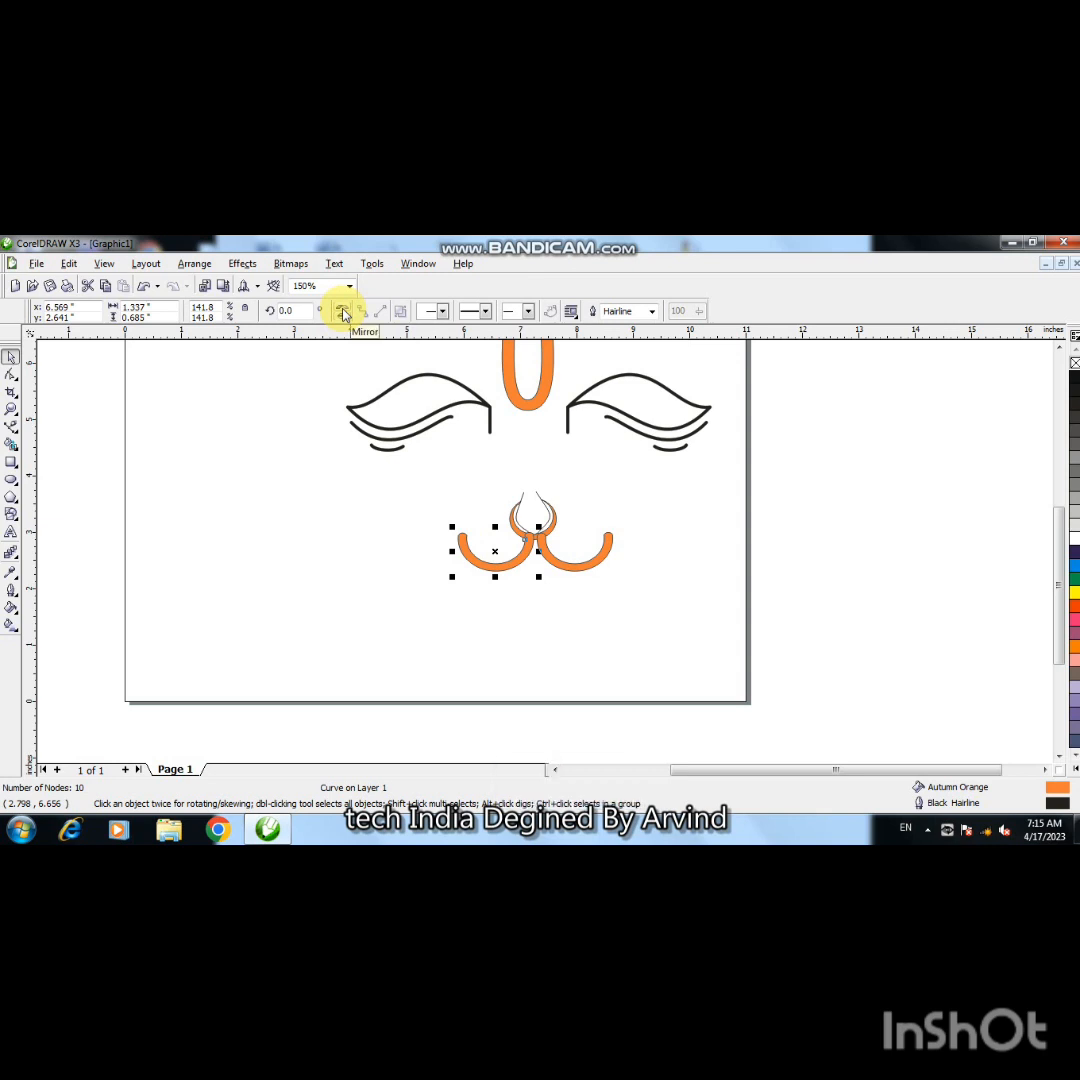
- Move both orange half-rings down 0.3 inches, clear of the crescent, and nudge the right one slightly toward the left one
shift+click(553, 558)
key(Down)
key(Down)
key(Down)
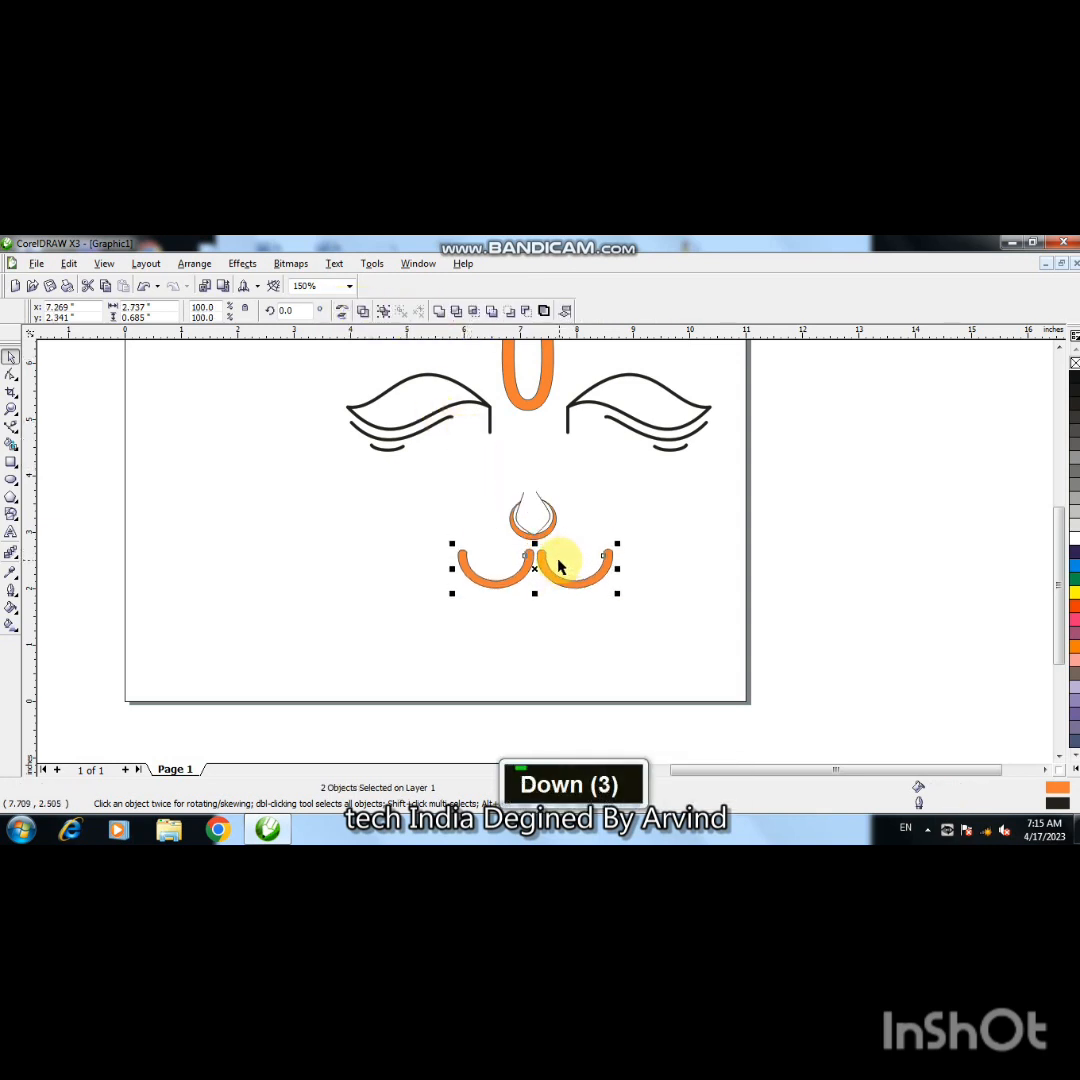
click(591, 616)
click(565, 579)
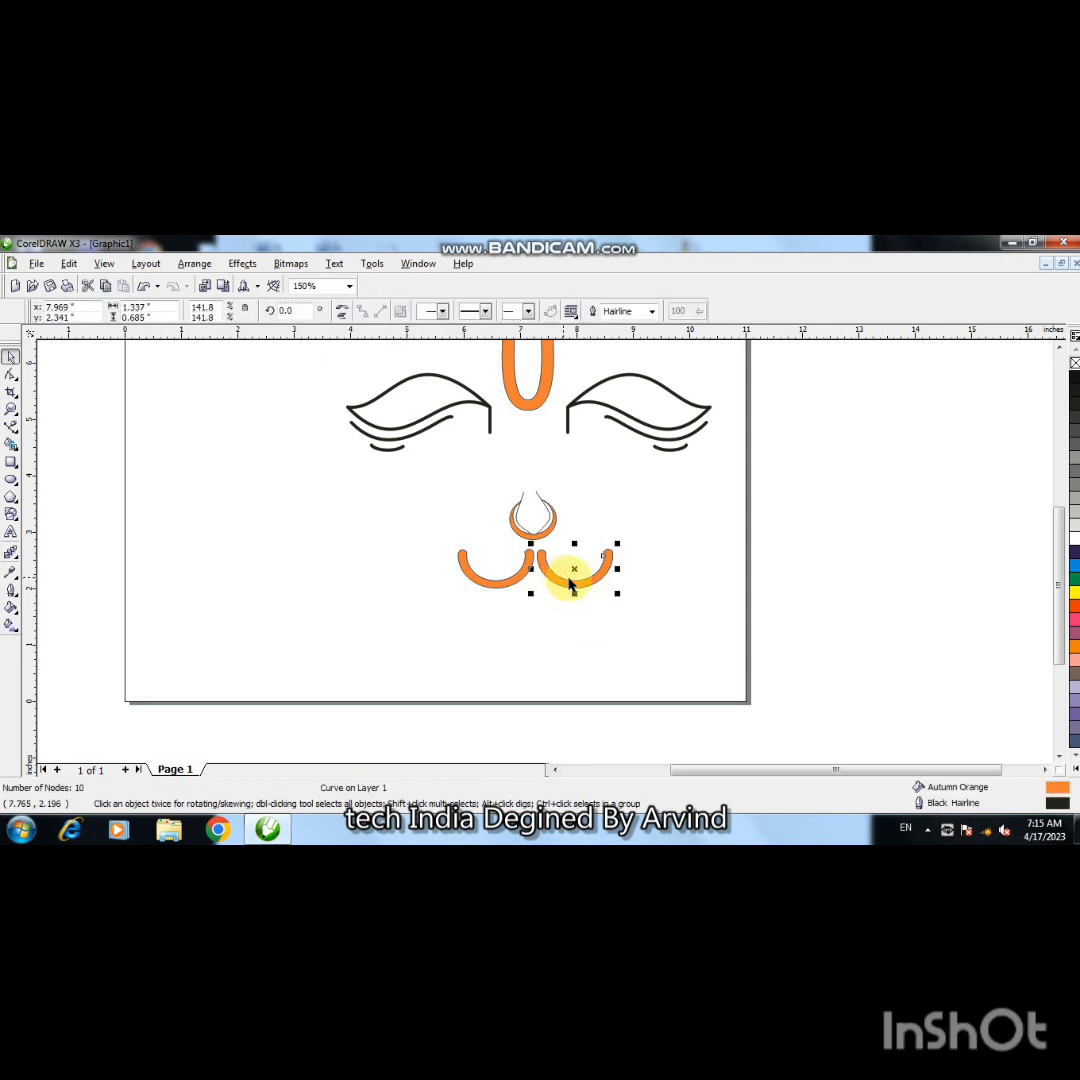
key(ctrl+Left)
click(530, 602)
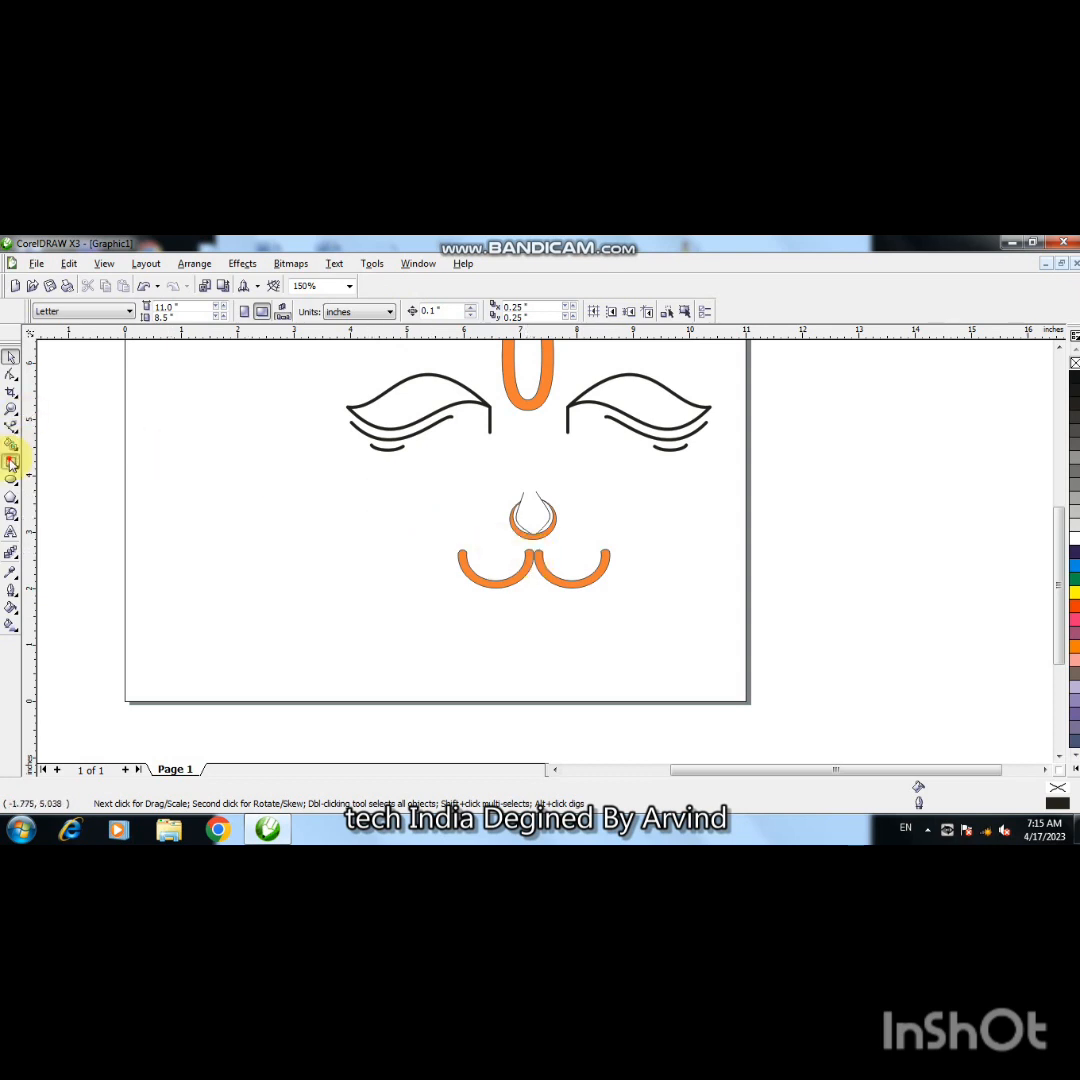
- Draw a rectangle between the crescent and the half-rings, fully round its corners, and narrow it to about 0.204 × 0.415 inches
click(11, 463)
key(F2)
click(525, 548)
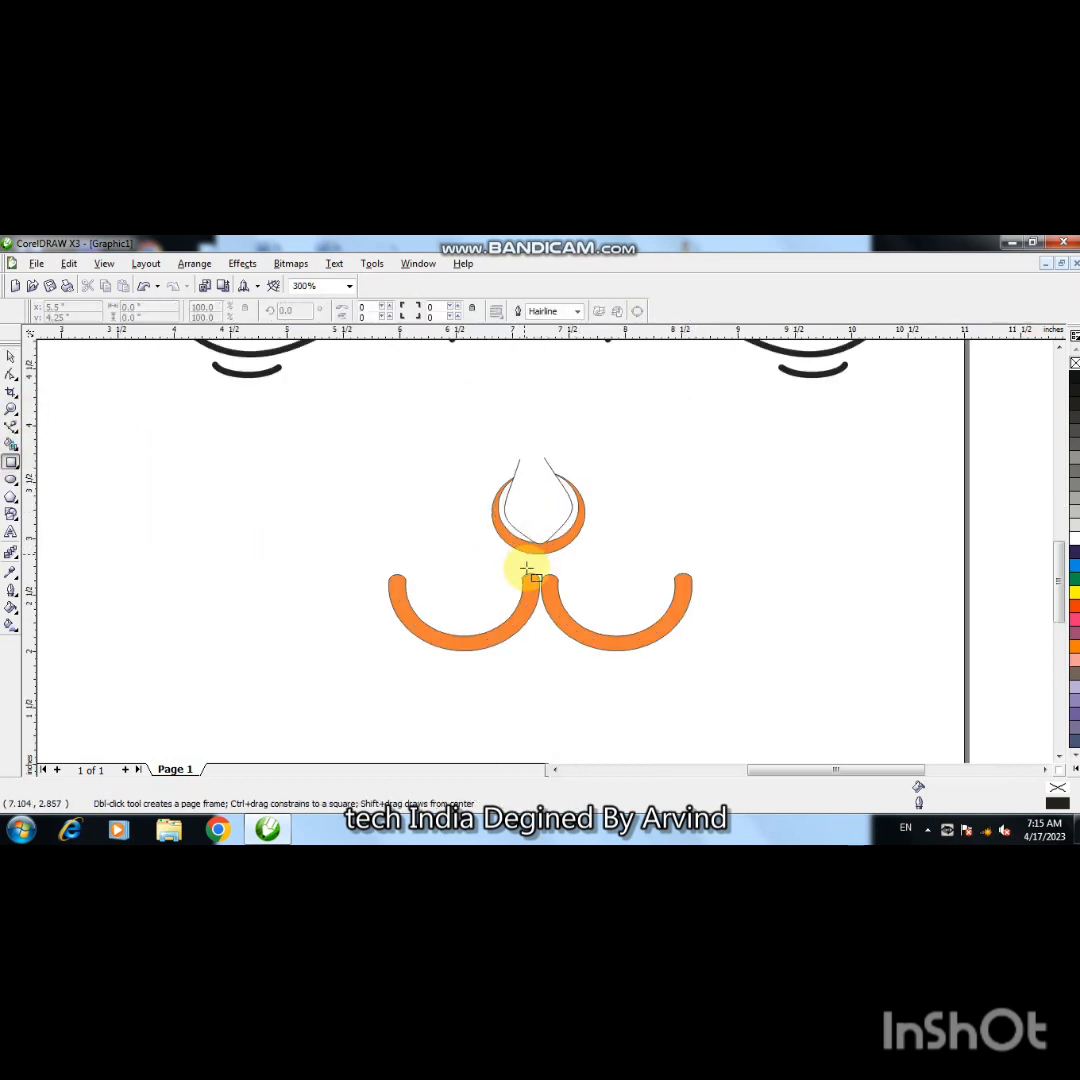
drag(521, 550, 558, 597)
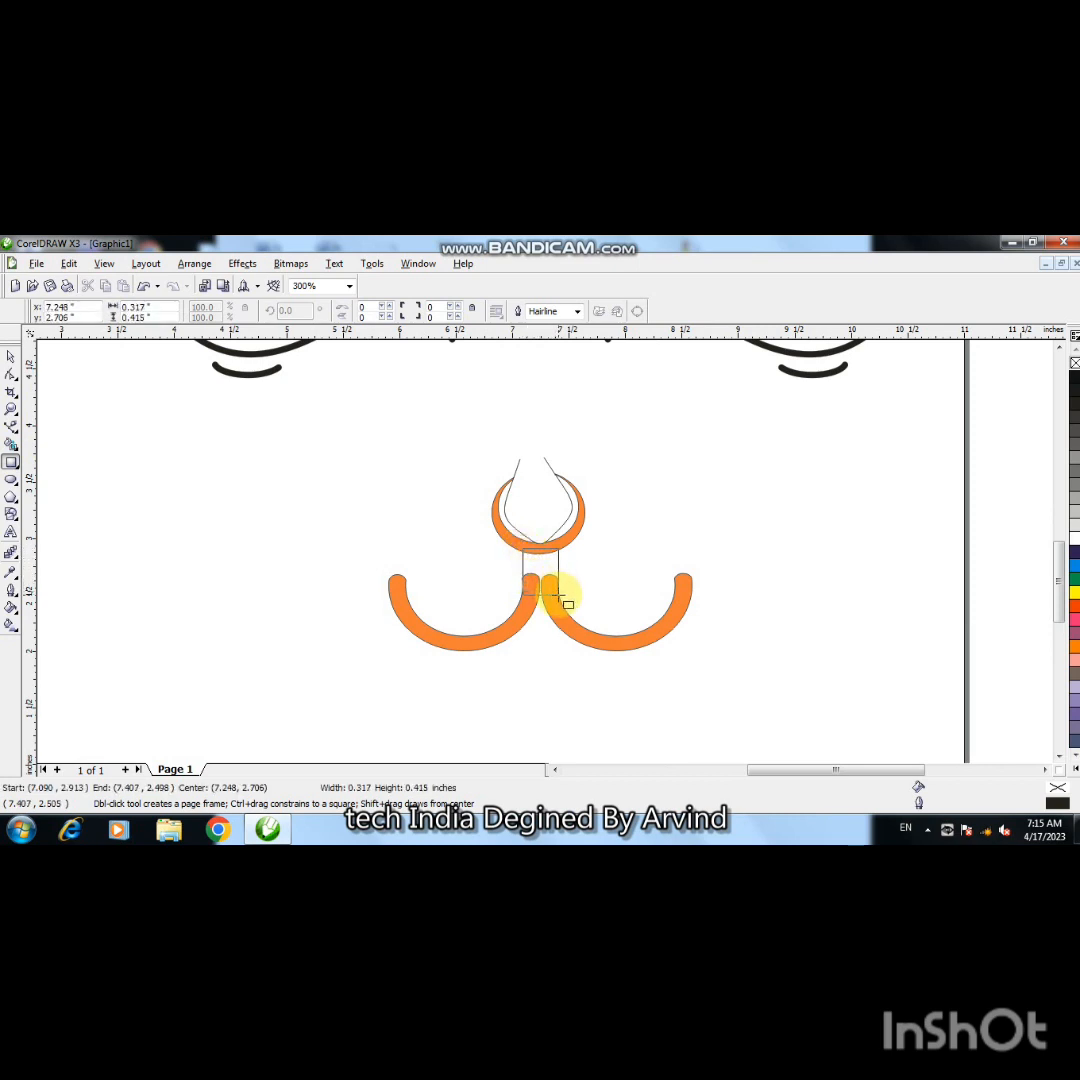
click(17, 374)
drag(524, 548, 550, 553)
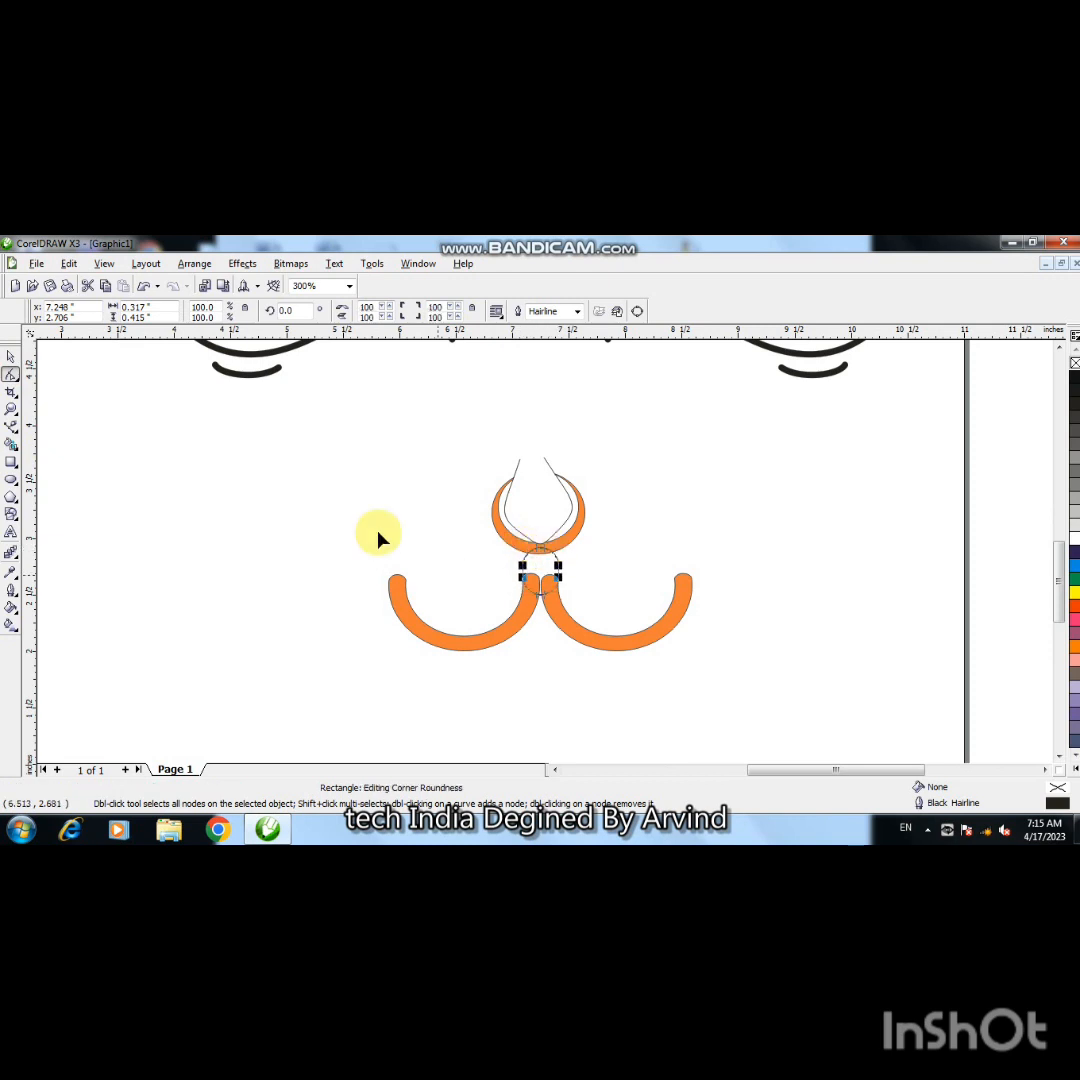
click(10, 355)
shift+click(559, 576)
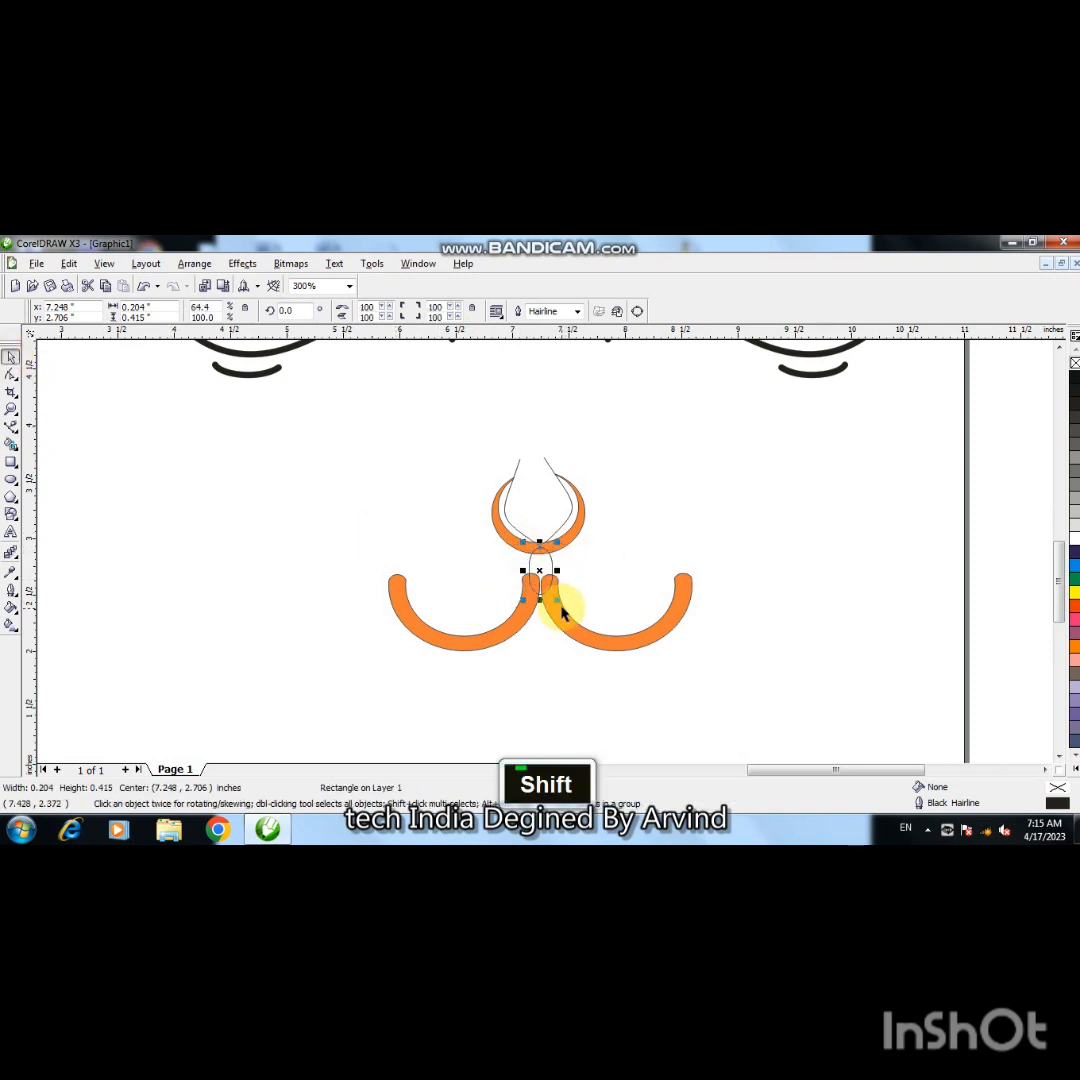
- Nudge the two half-rings toward each other until their inner ends overlap beneath the rounded connector
click(559, 607)
key(ctrl+Left)
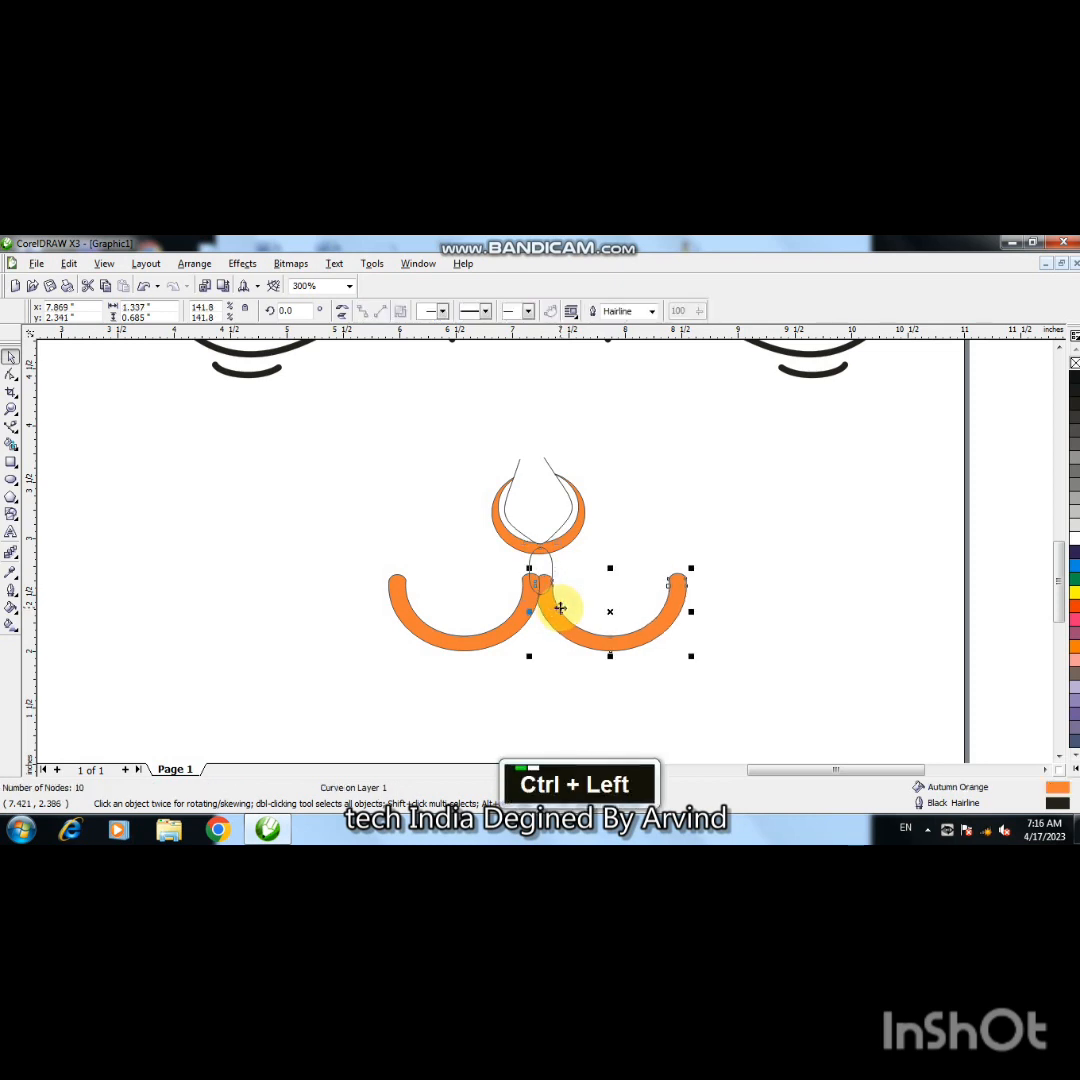
key(Home)
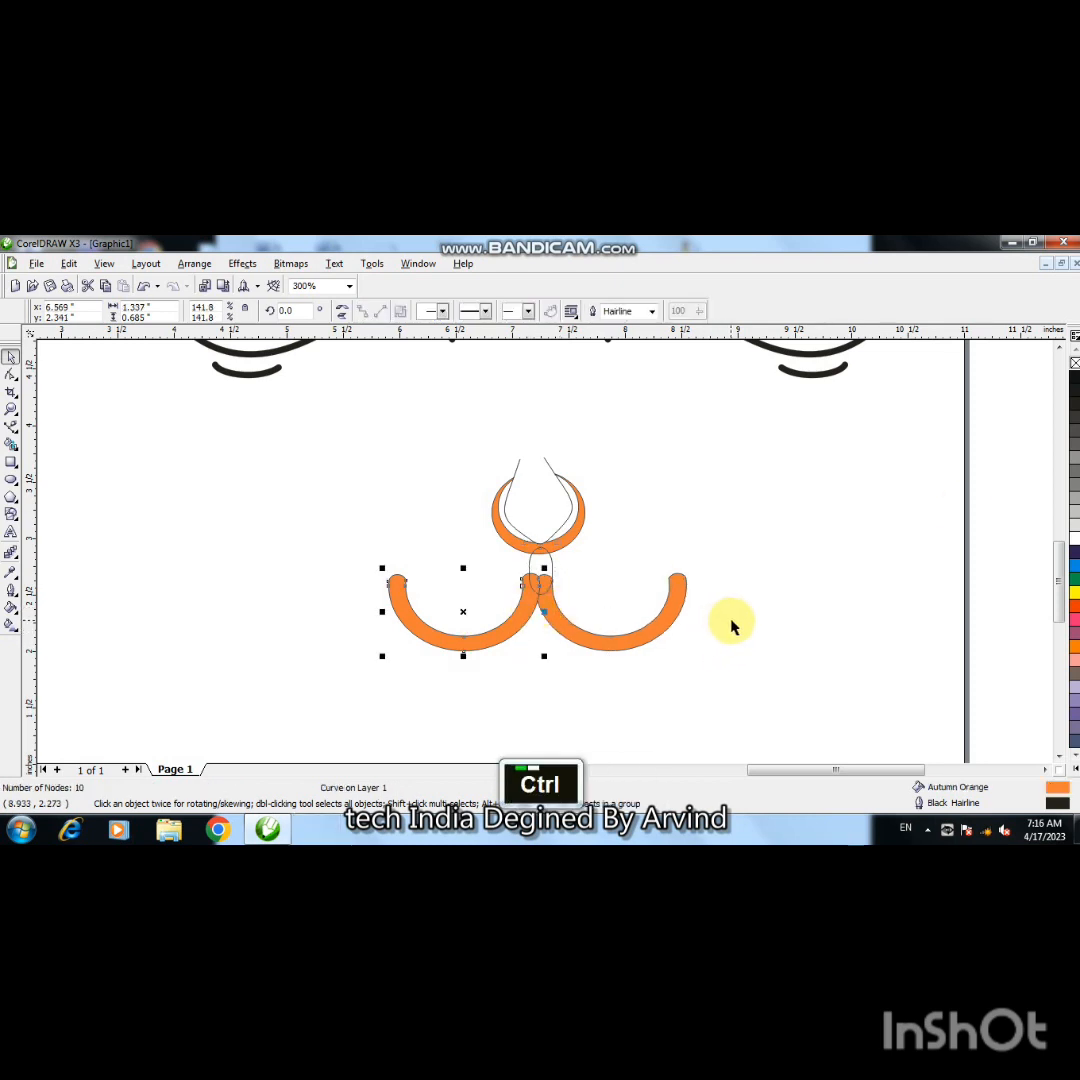
key(ctrl+Right)
click(753, 646)
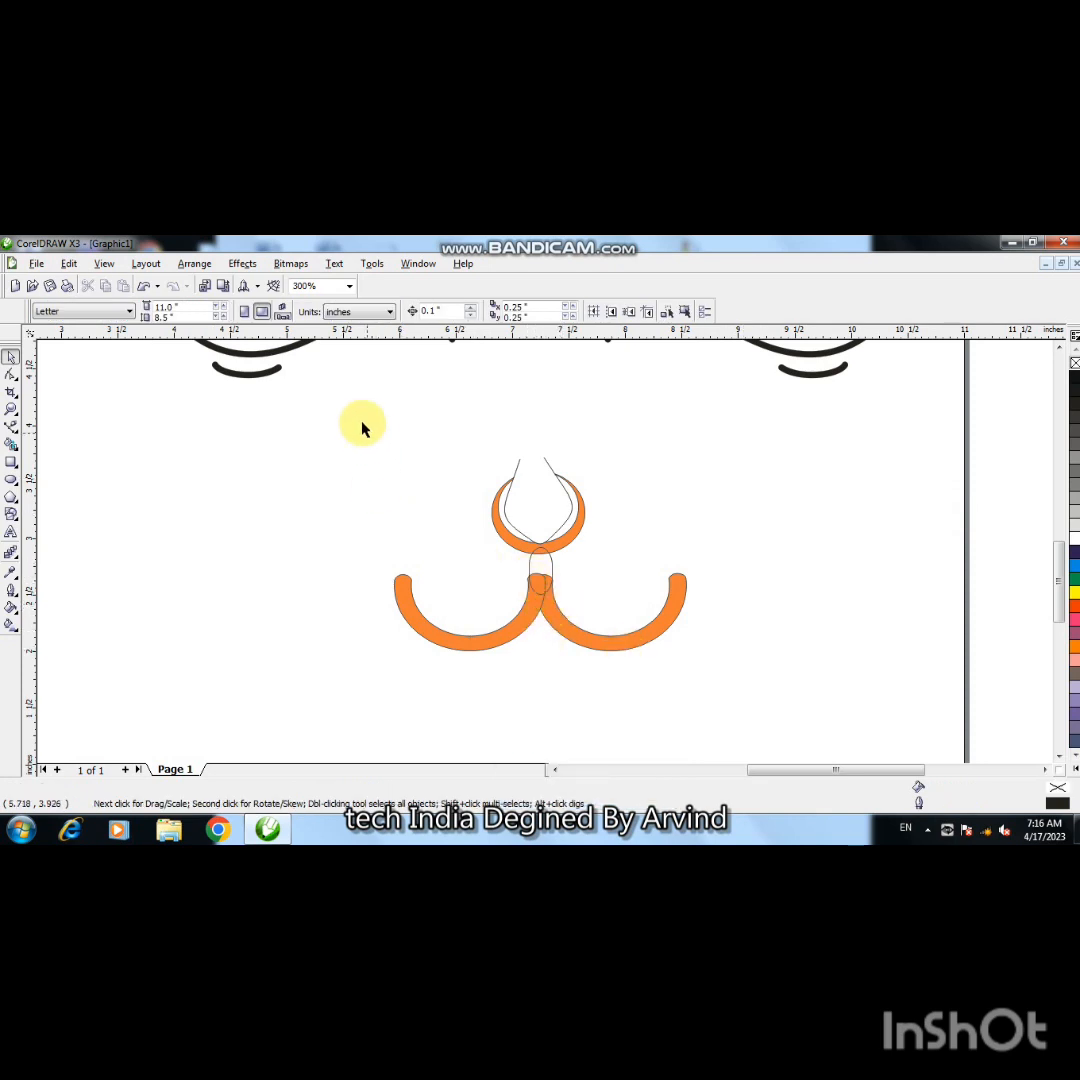
- Fill the drop, crescent, connector and both half-rings with black, undoing the outline removal tried on the whole group
drag(328, 422, 768, 718)
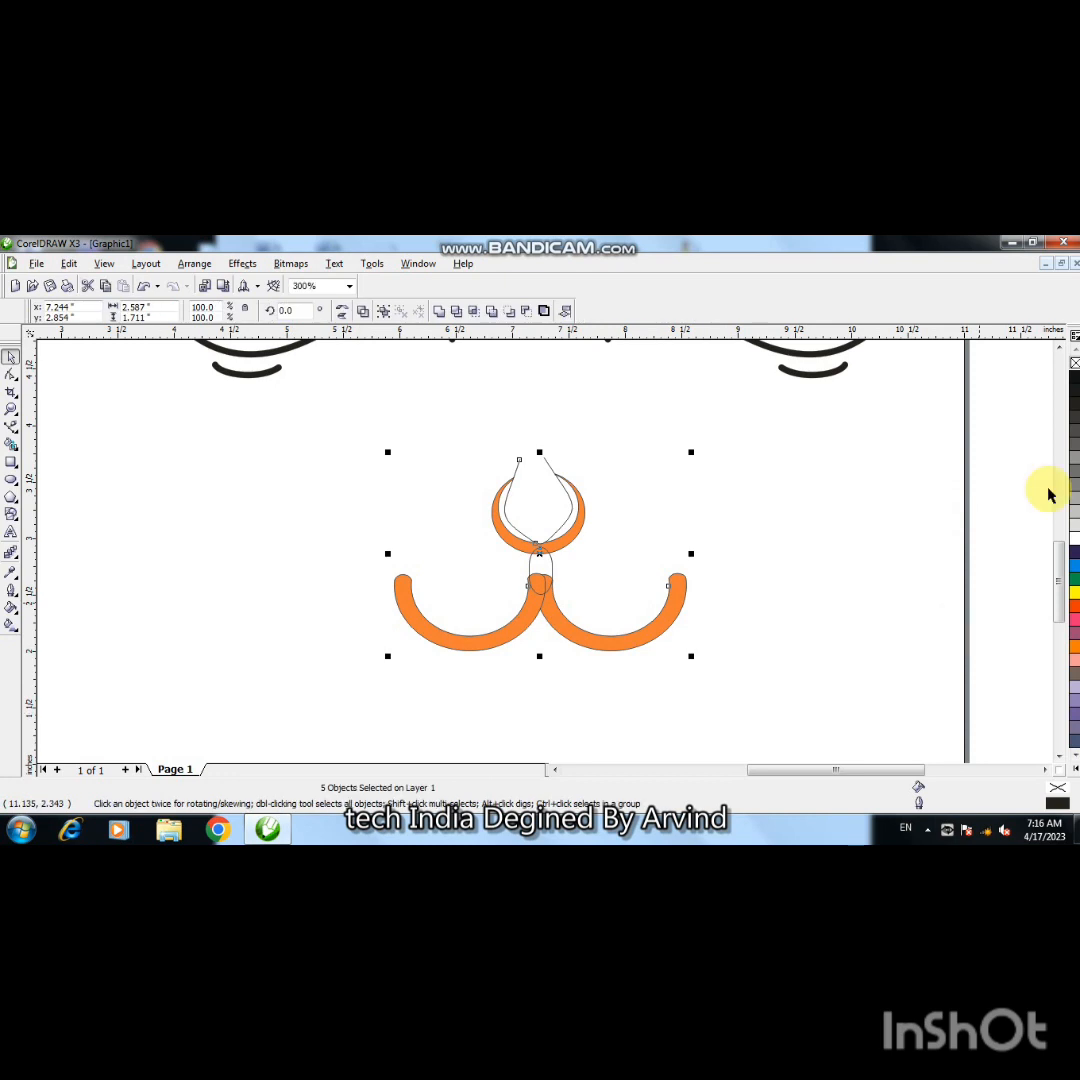
click(1073, 379)
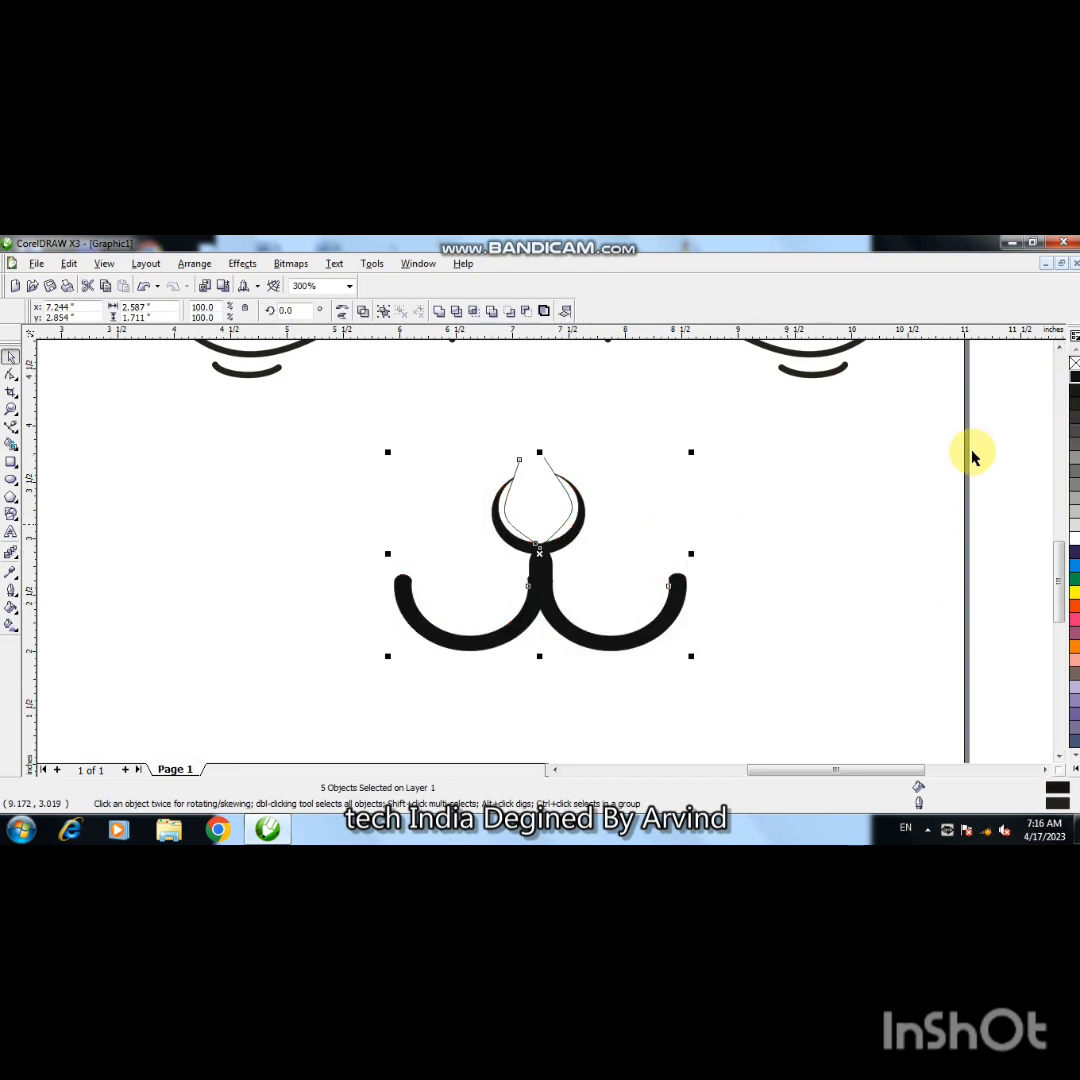
right_click(832, 530)
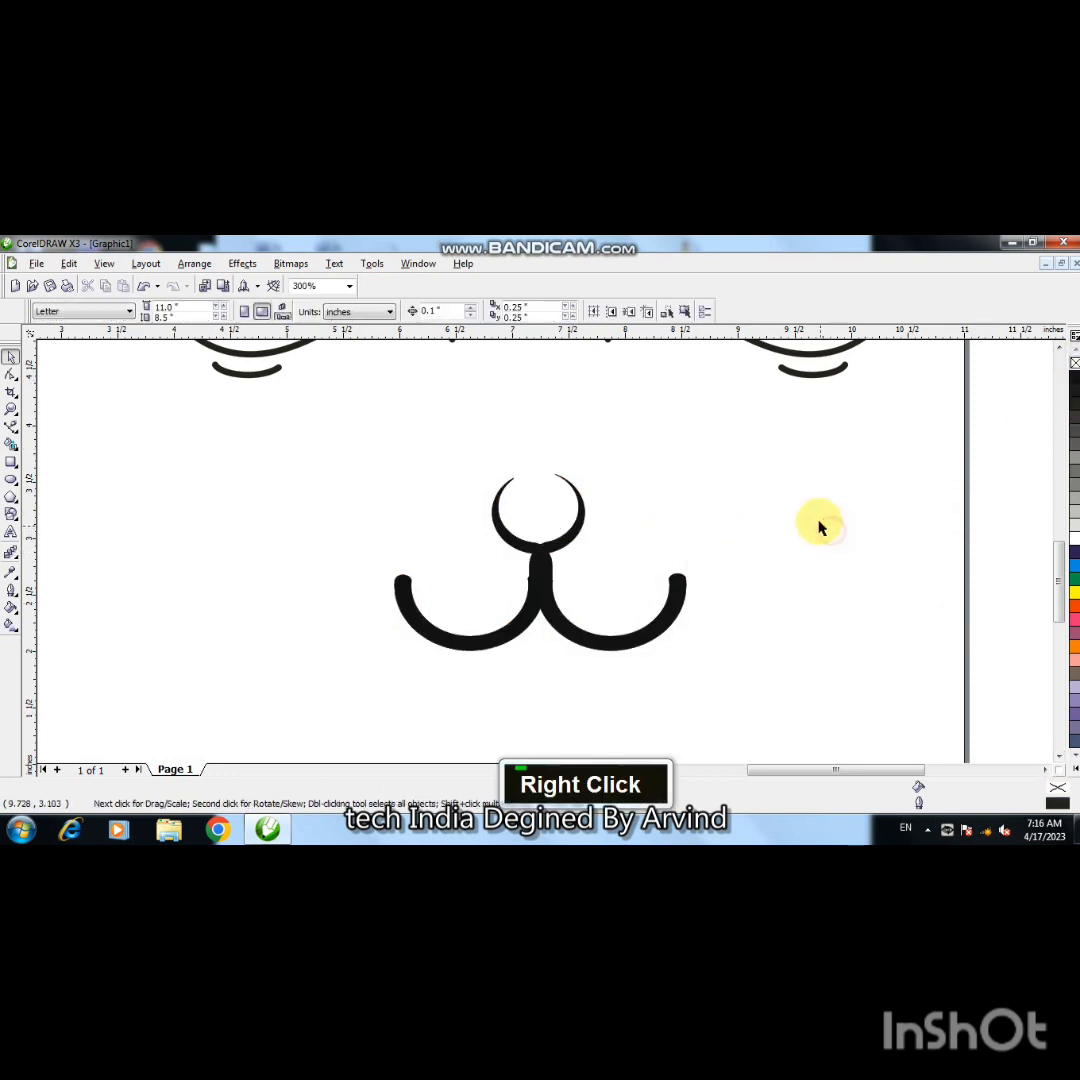
key(ctrl+z)
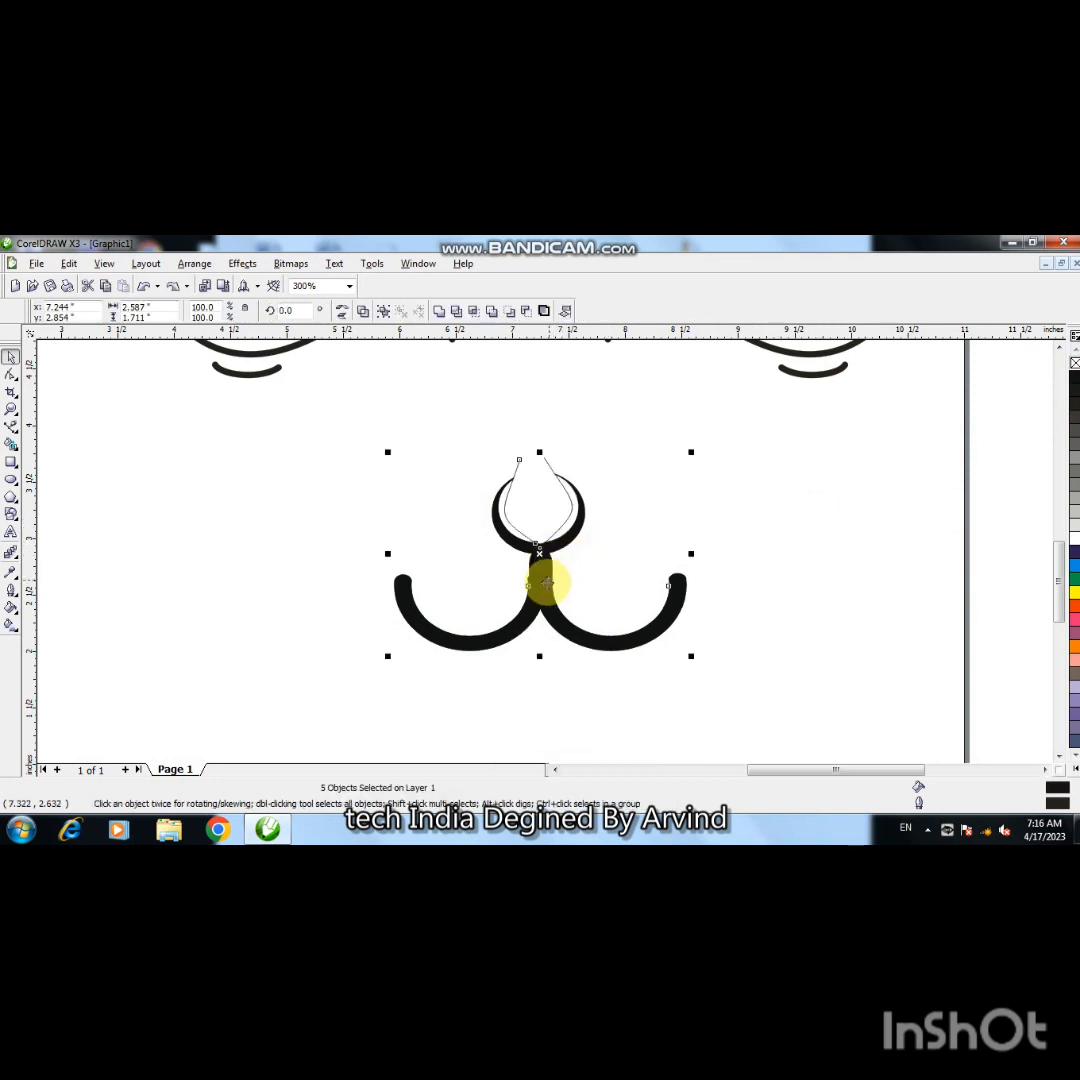
- Remove the outlines from the two black half-rings and the rounded connector individually
double_click(547, 649)
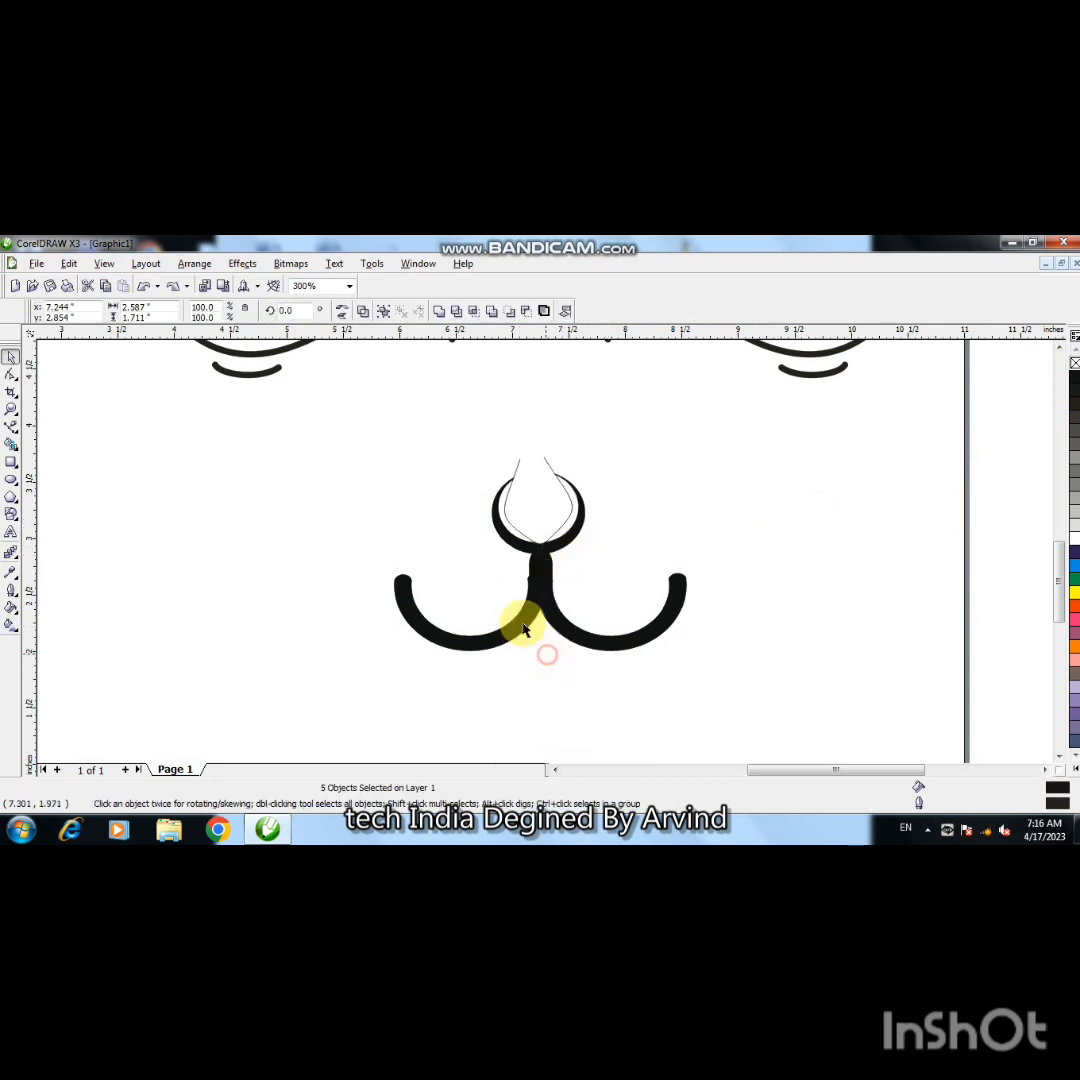
right_click(1073, 362)
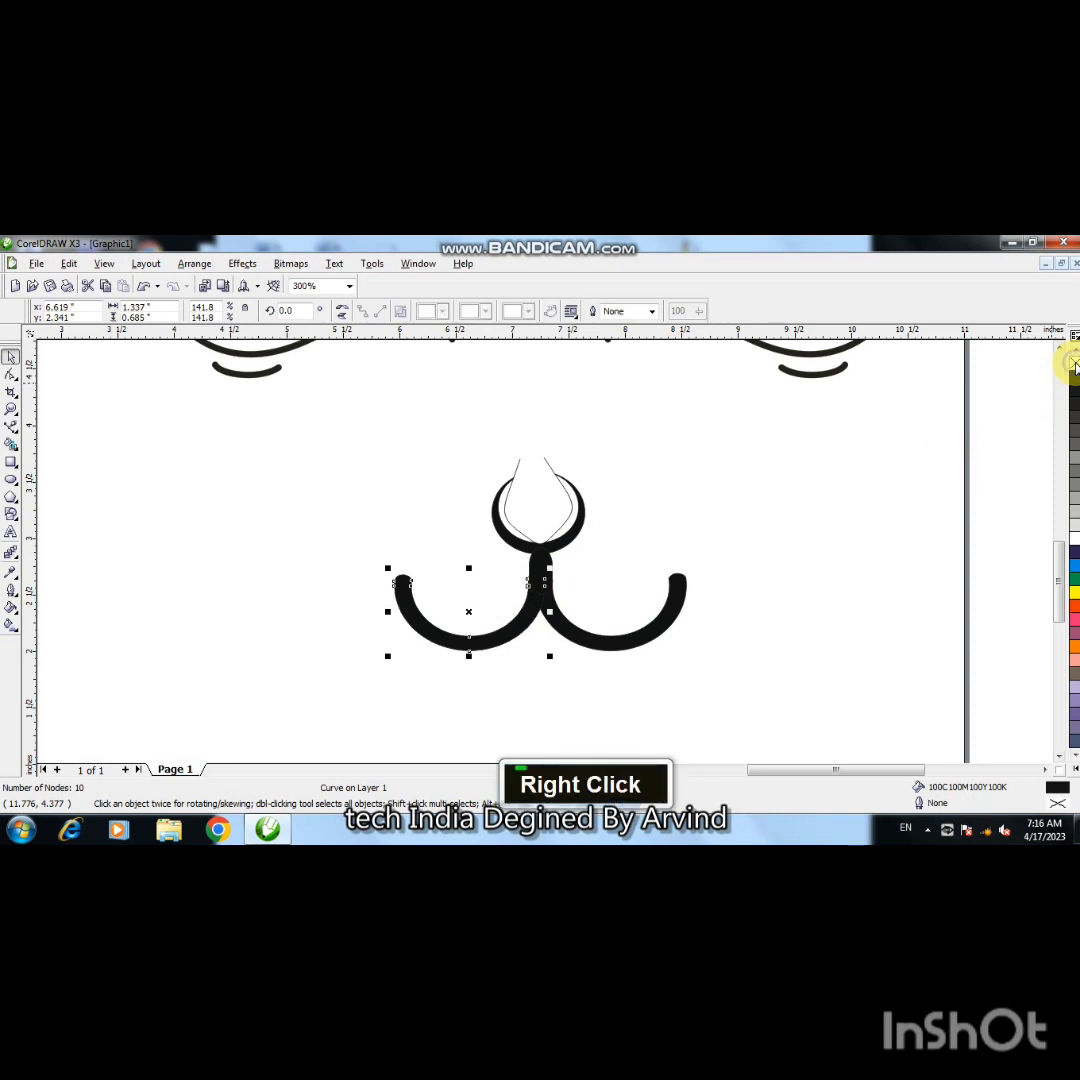
click(789, 611)
double_click(603, 645)
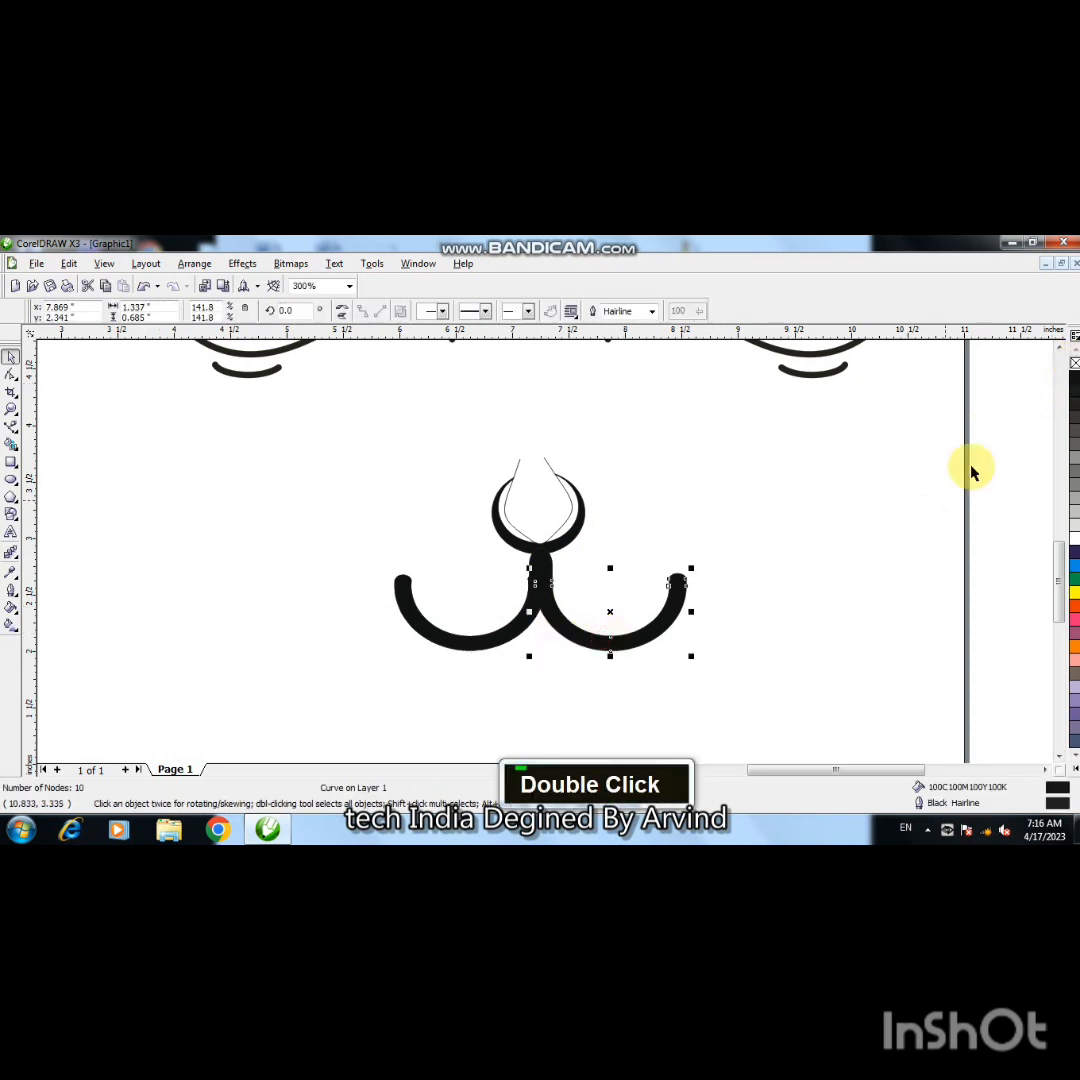
right_click(1073, 362)
click(540, 572)
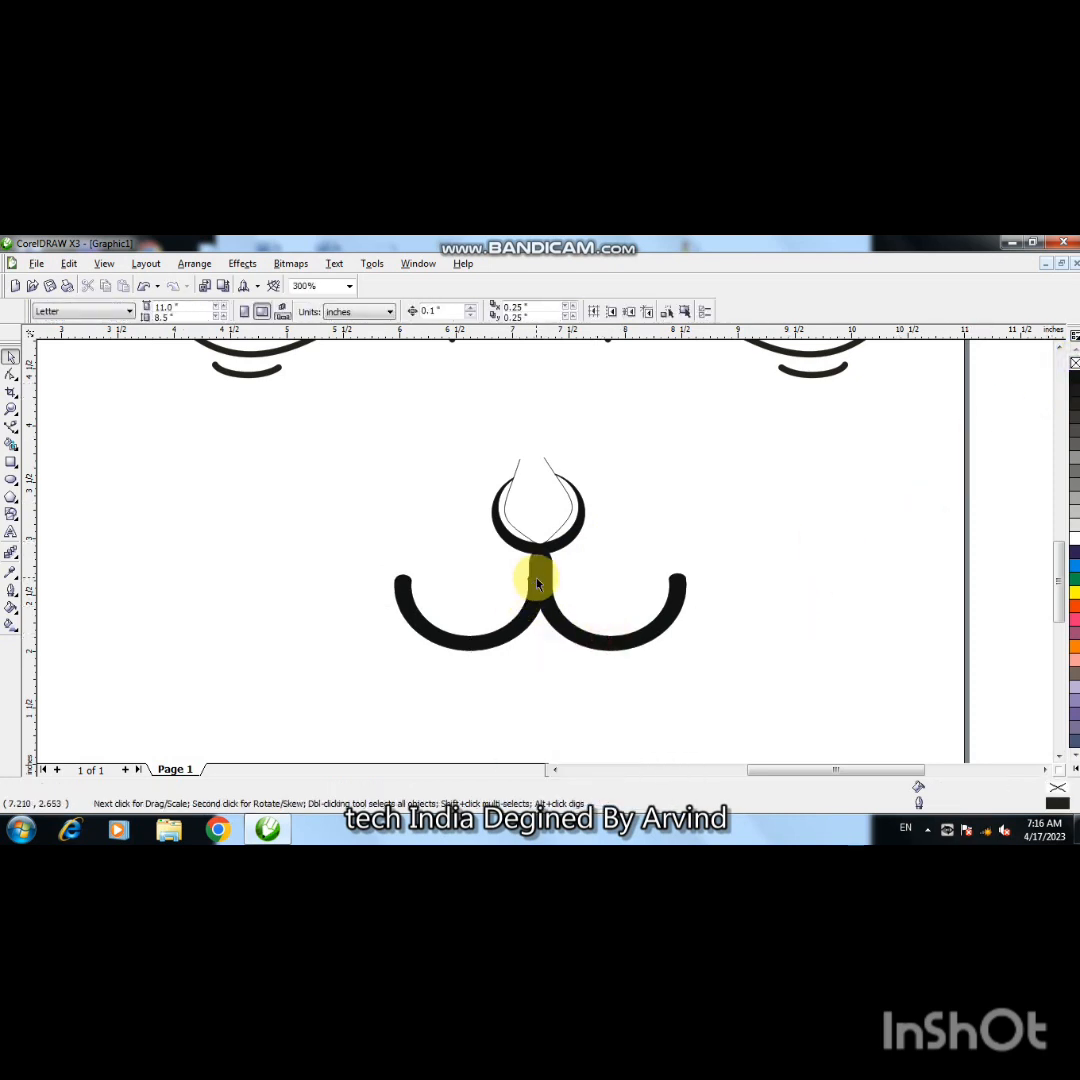
right_click(1073, 362)
click(906, 499)
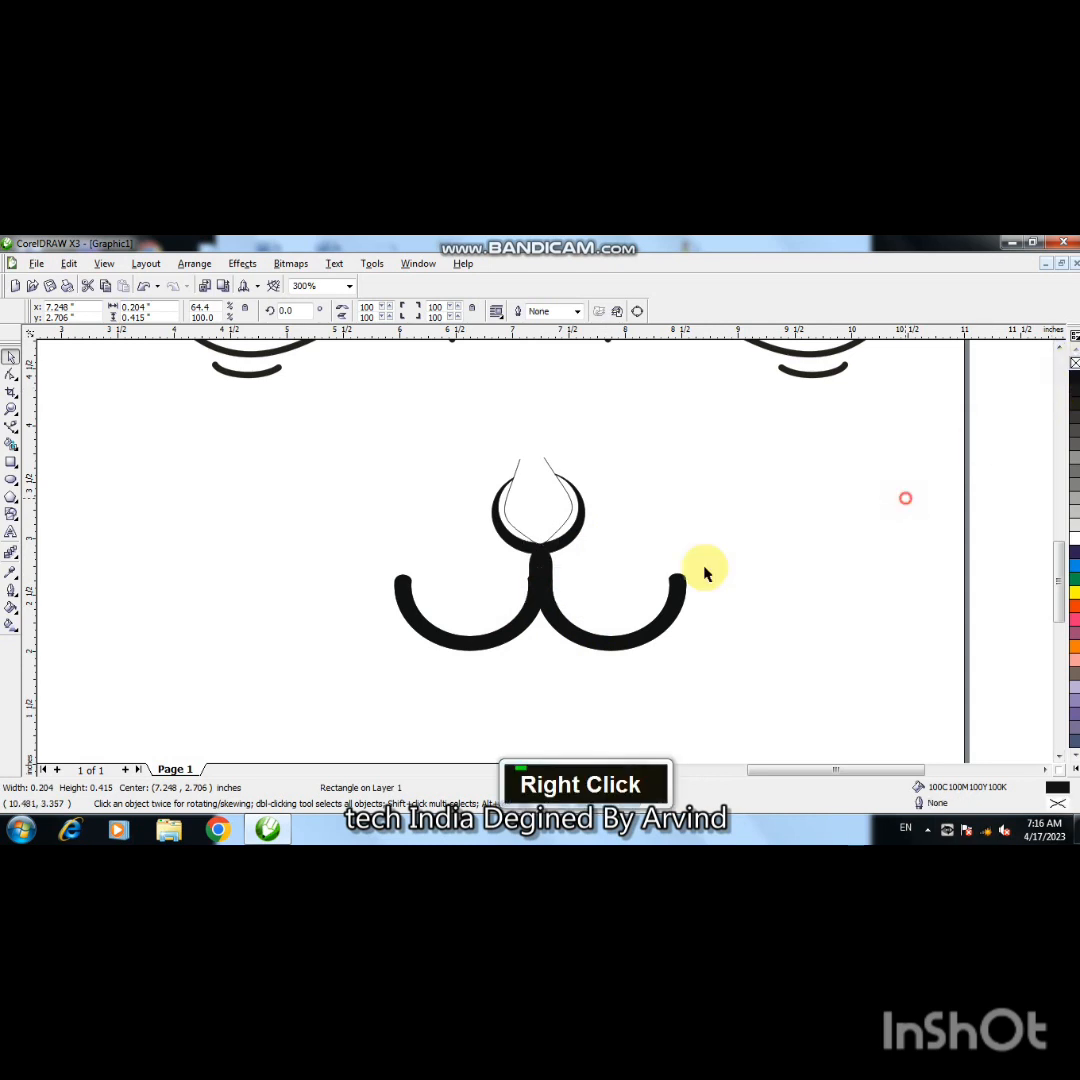
- Give the open drop curve a 4.0 pt outline with rounded corners and rounded line caps
click(525, 538)
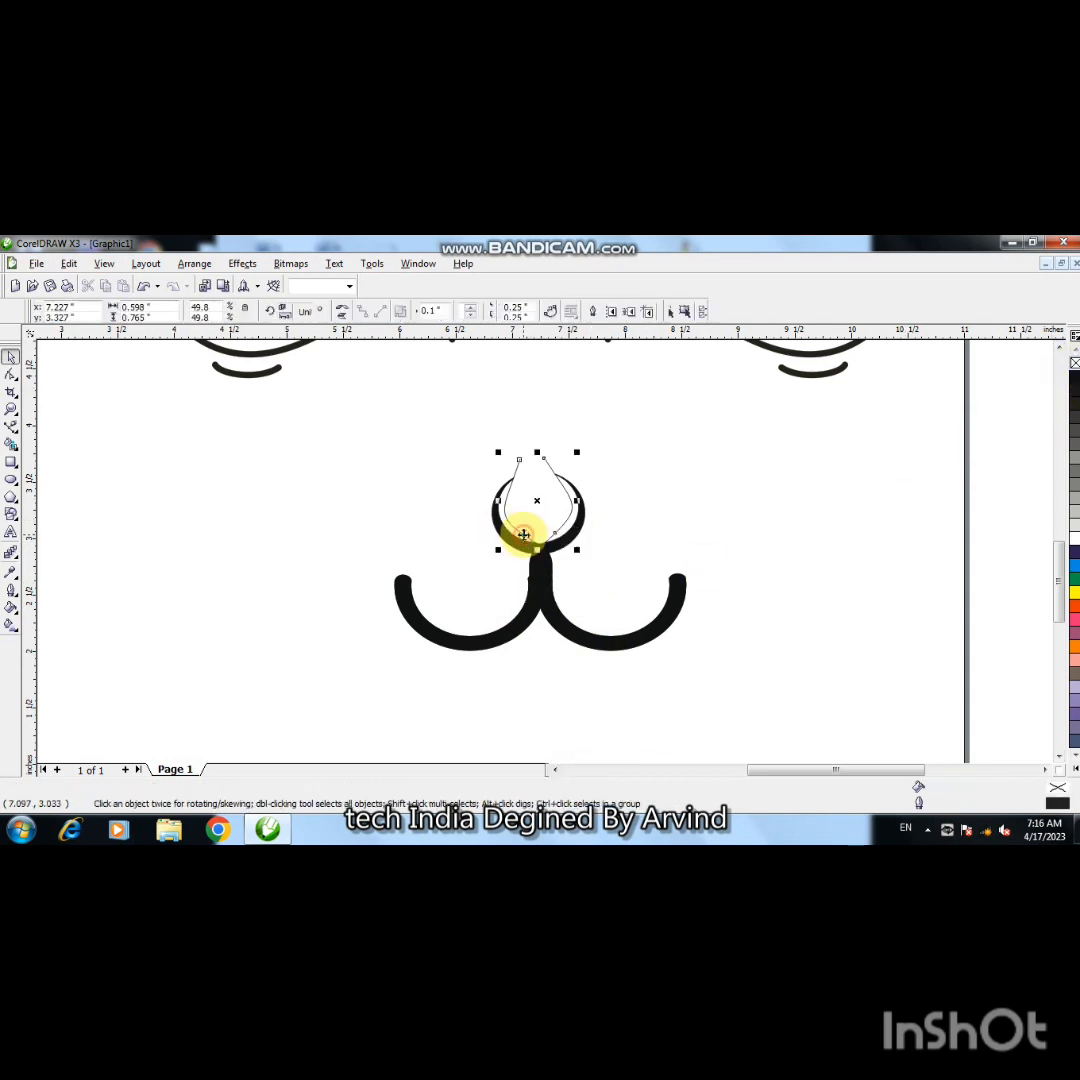
key(F12)
click(448, 450)
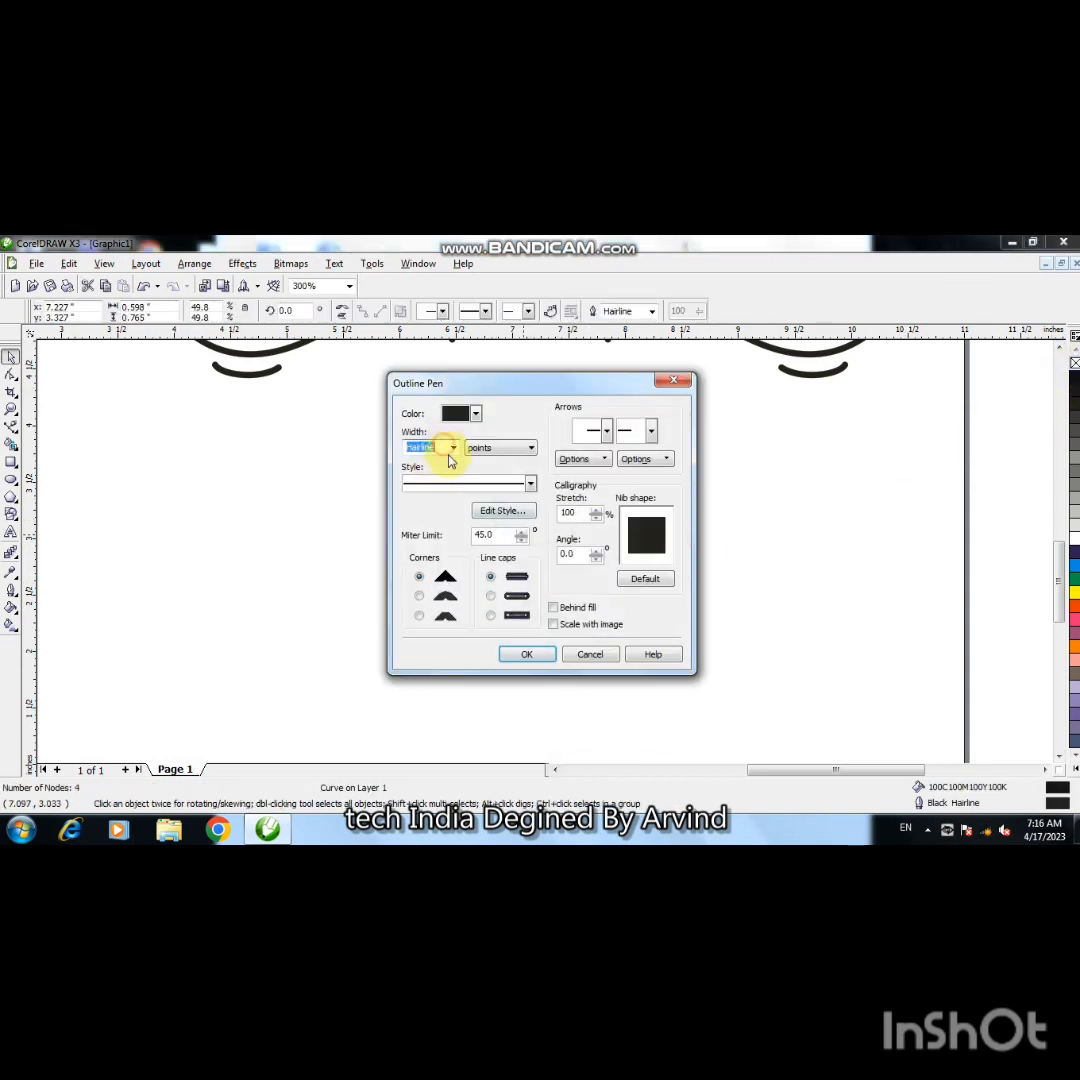
click(454, 450)
click(425, 509)
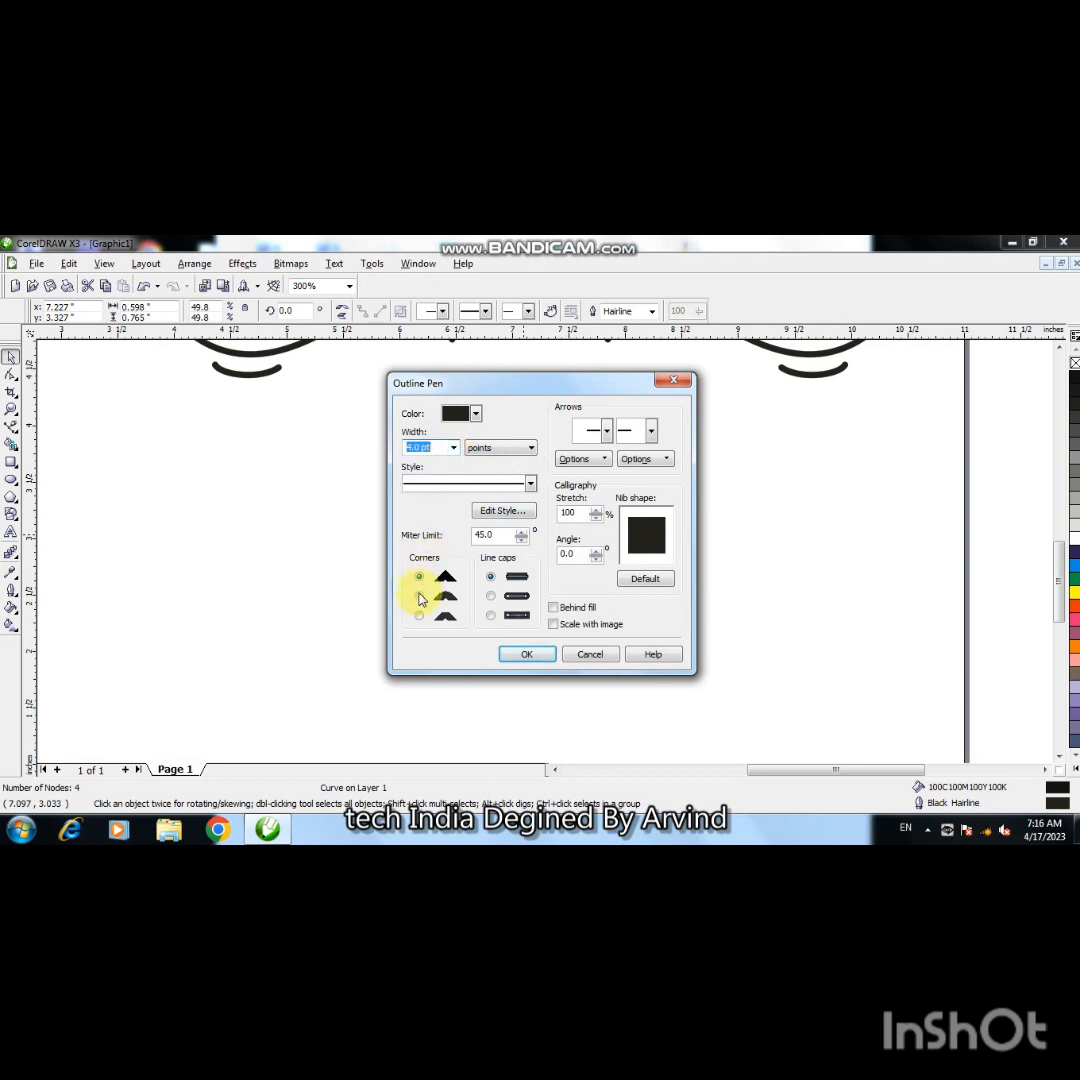
click(419, 599)
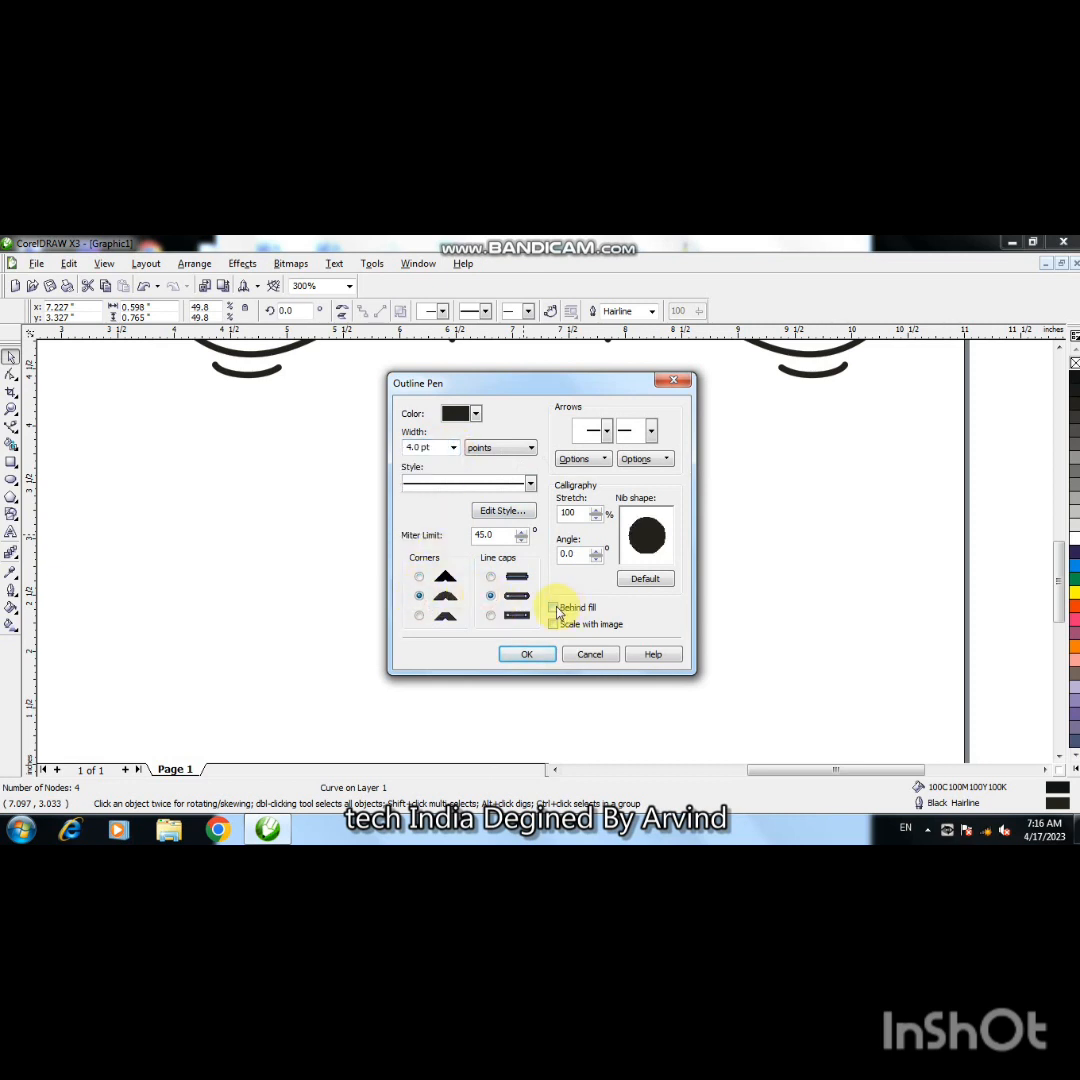
click(533, 652)
click(732, 650)
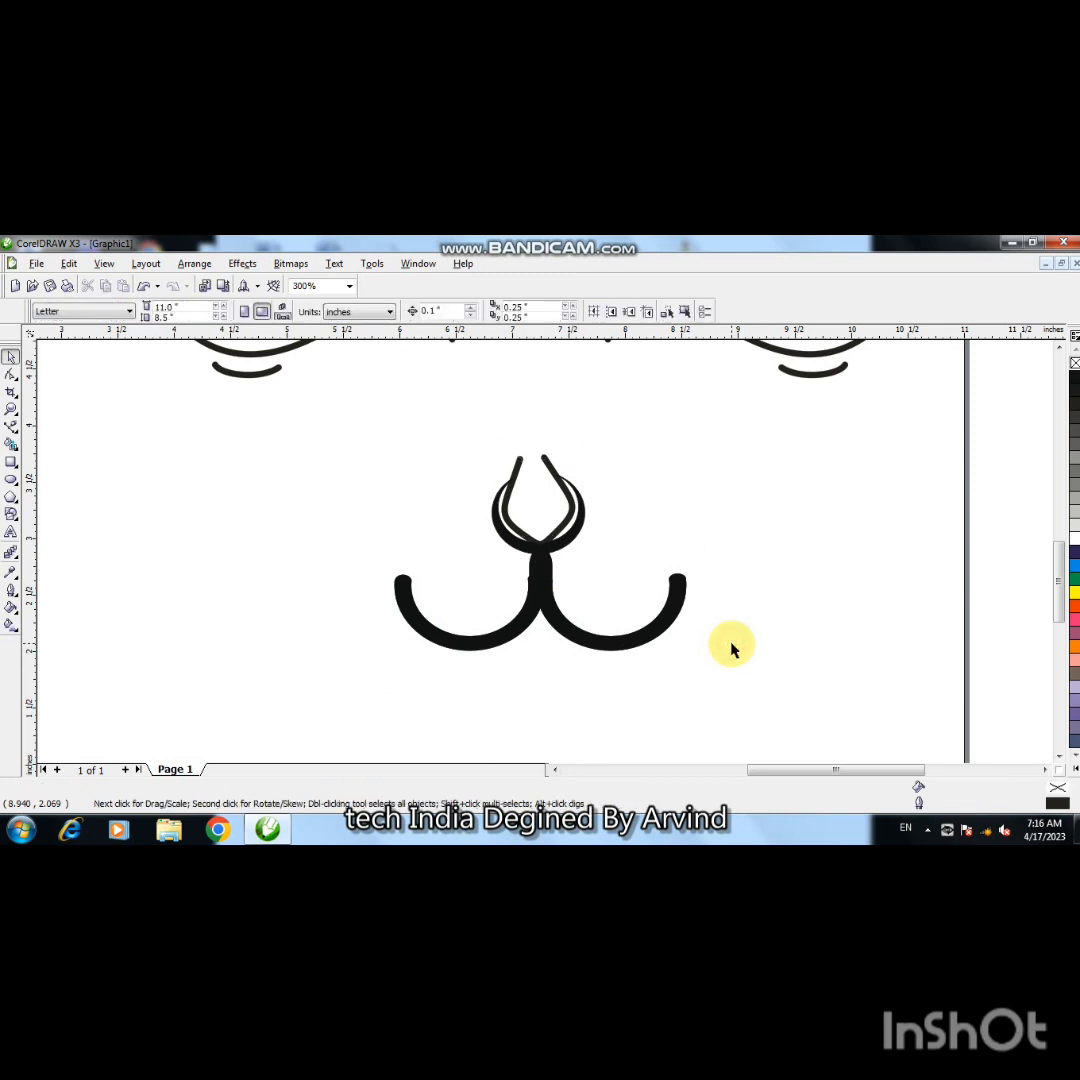
- Shrink the drop curve proportionally about its centre to about 0.43 × 0.549 inches, inside the black crescent
key(F3)
key(F3)
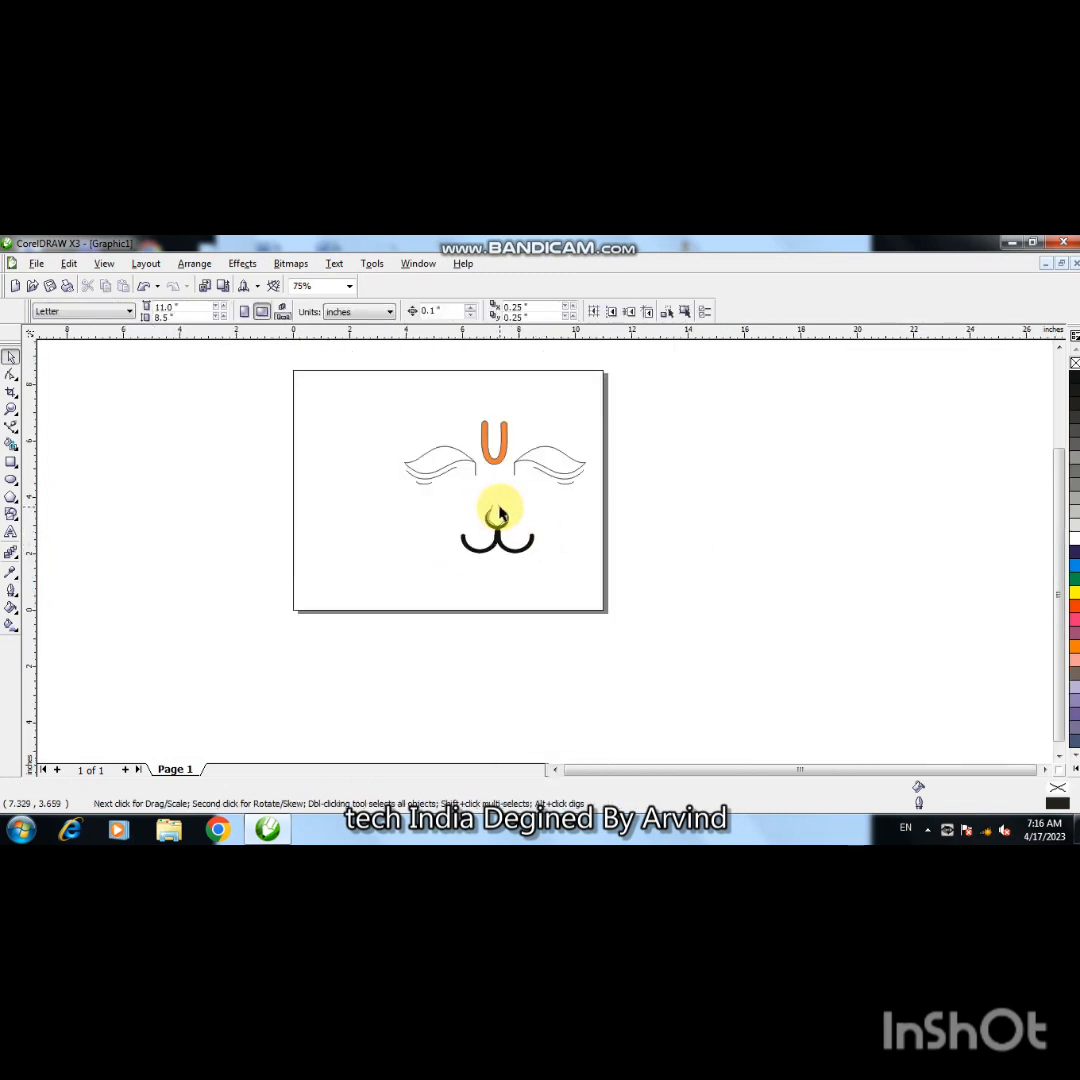
click(498, 512)
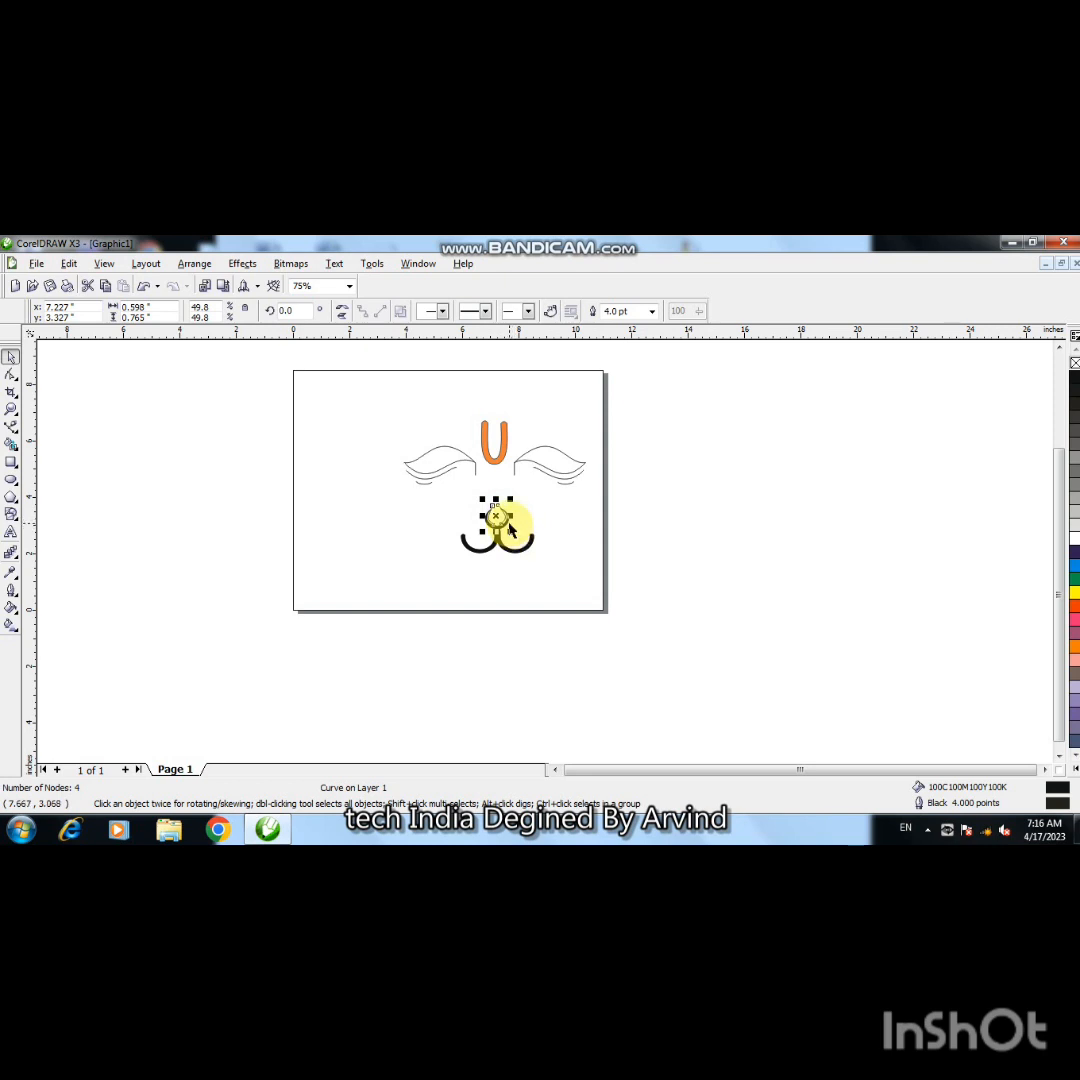
shift+click(510, 531)
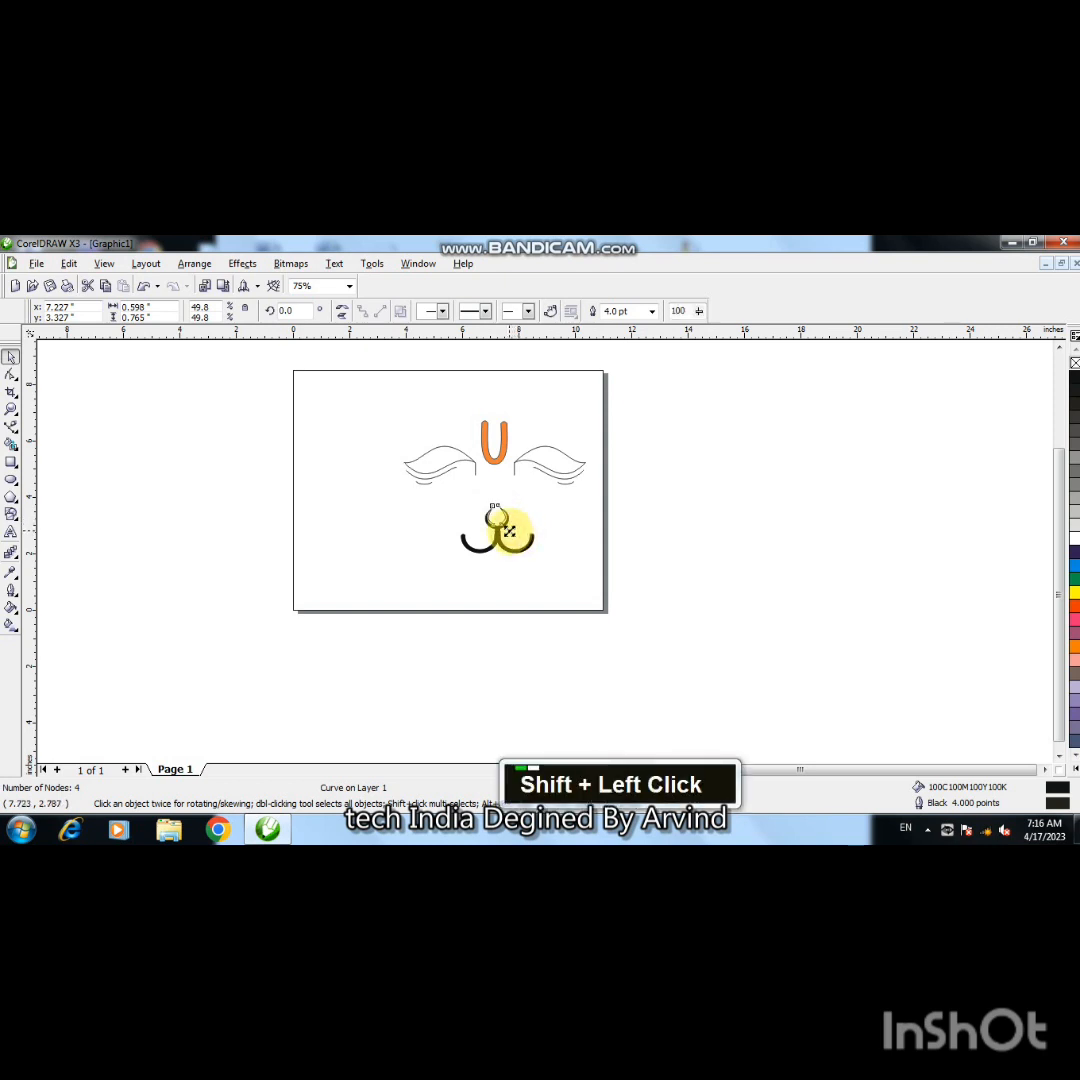
drag(510, 531, 509, 530)
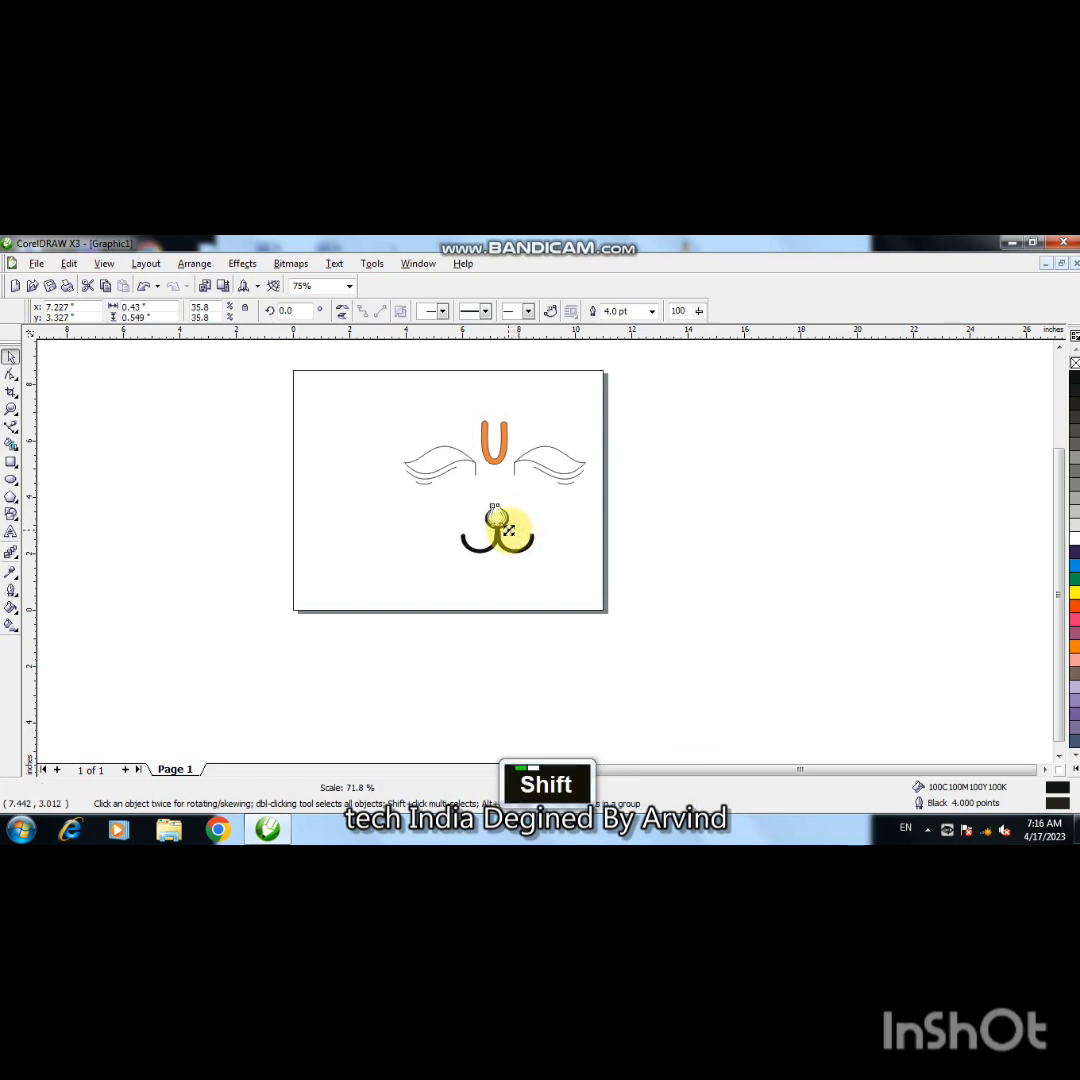
shift+click(542, 529)
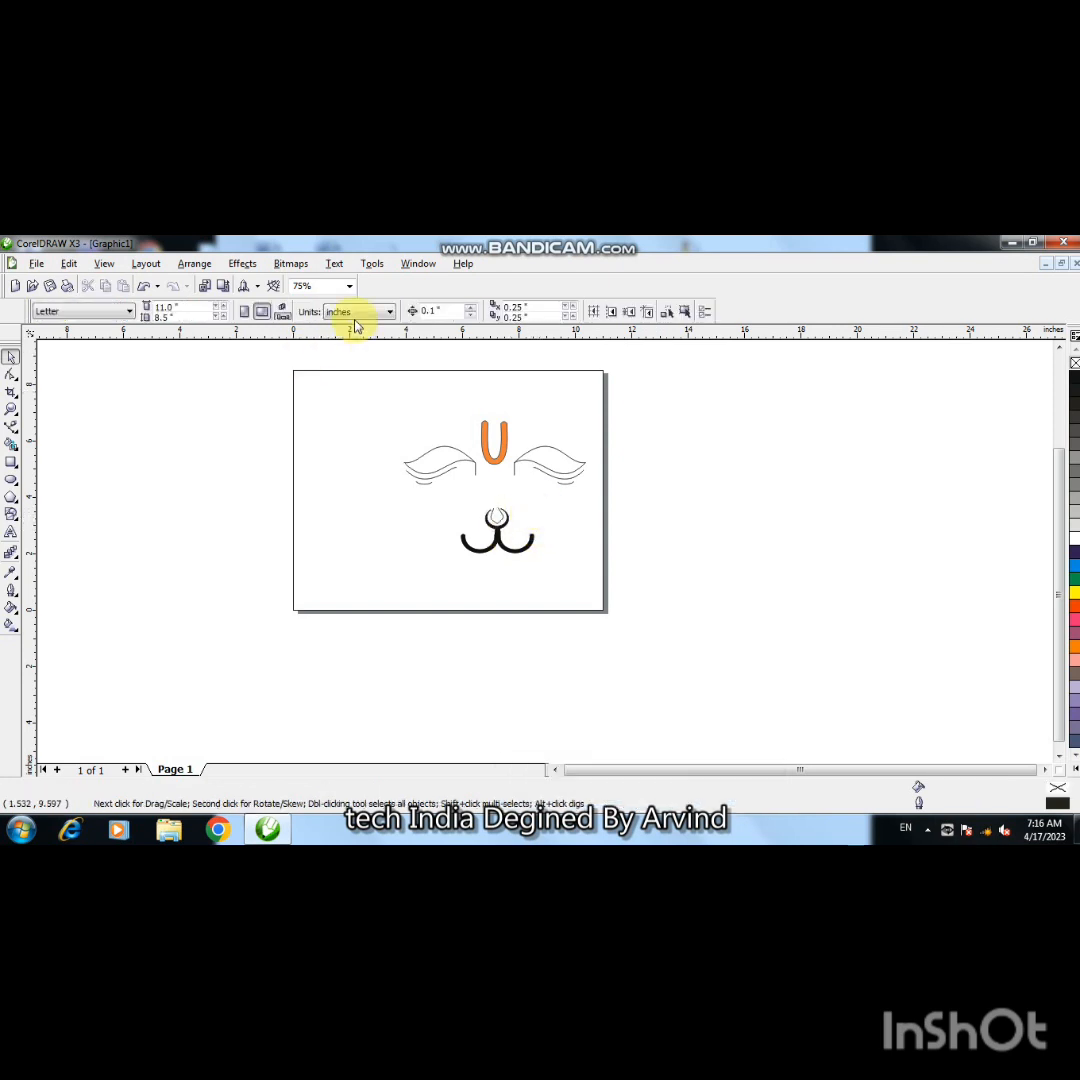
- Enlarge the black nose and mouth shapes together proportionally about their centre to about 3.476 × 2.154 inches
click(351, 288)
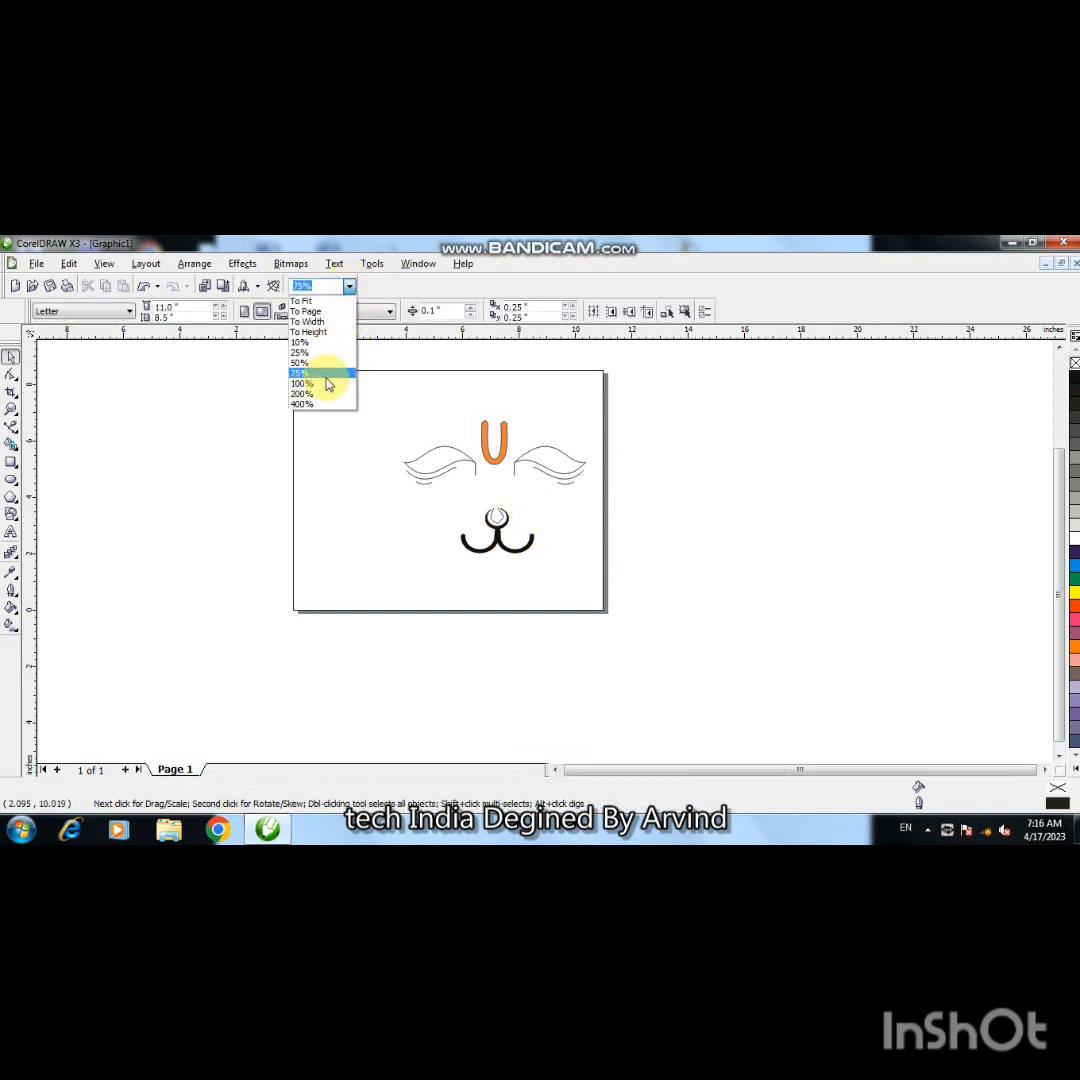
click(327, 384)
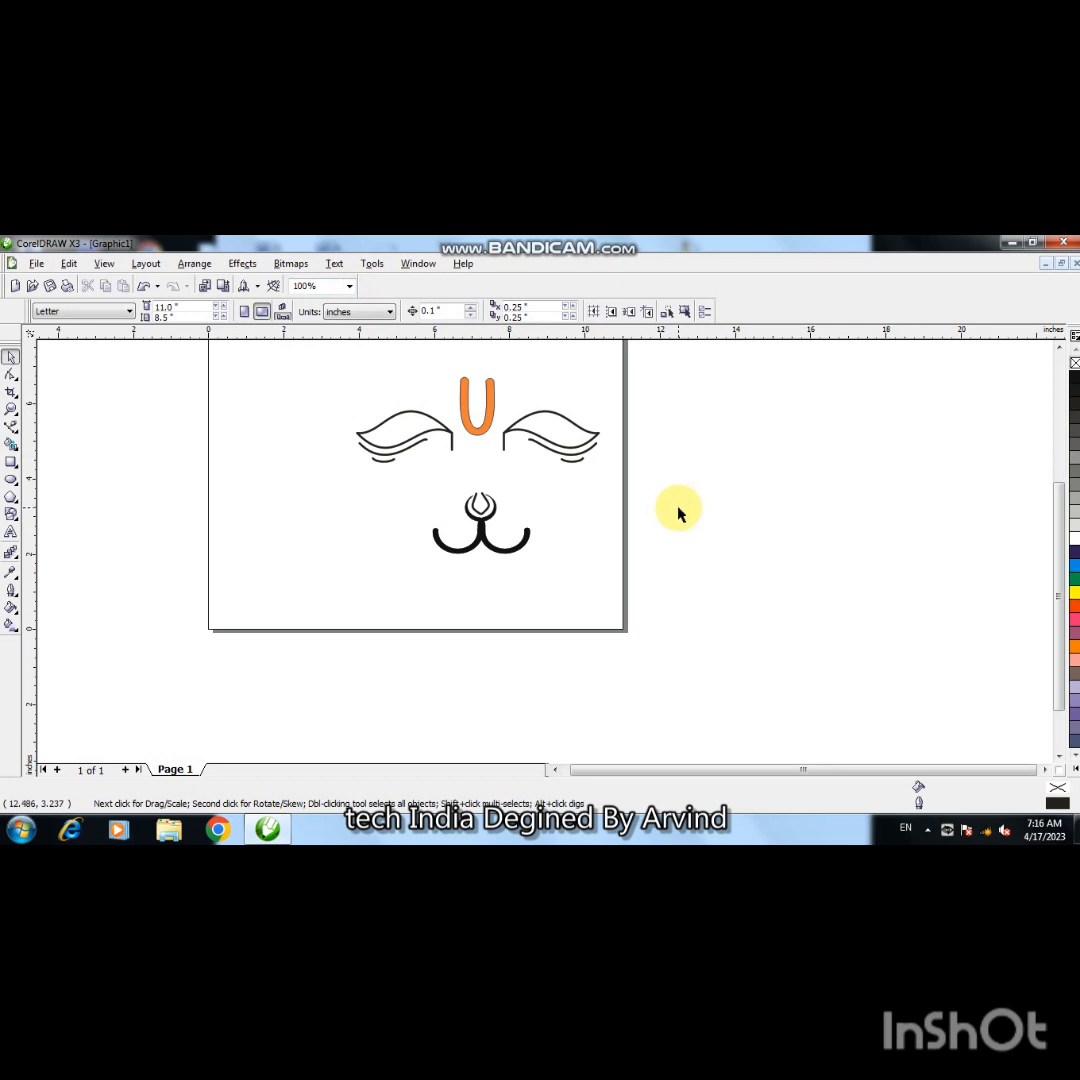
drag(410, 475, 541, 571)
shift+click(548, 572)
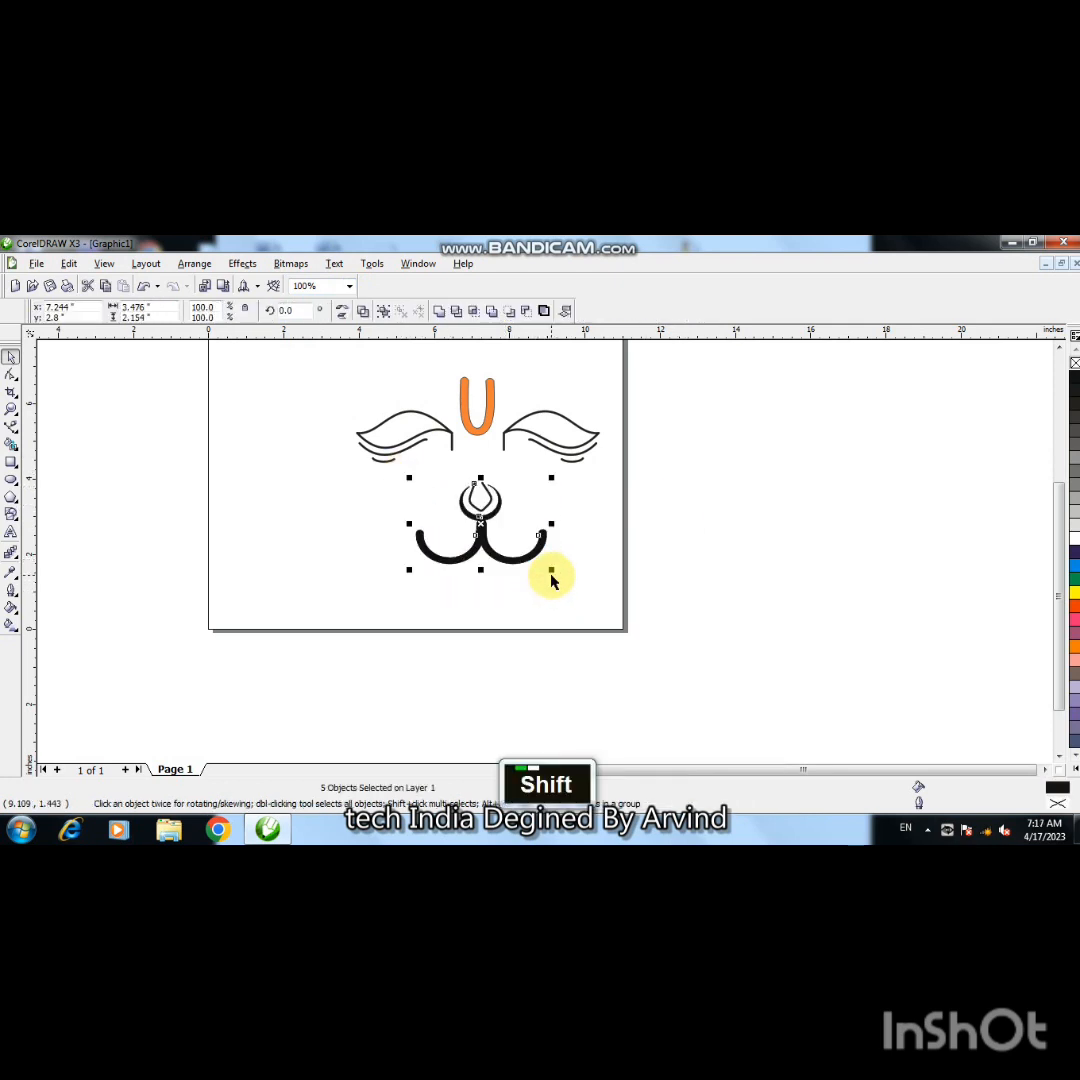
click(689, 559)
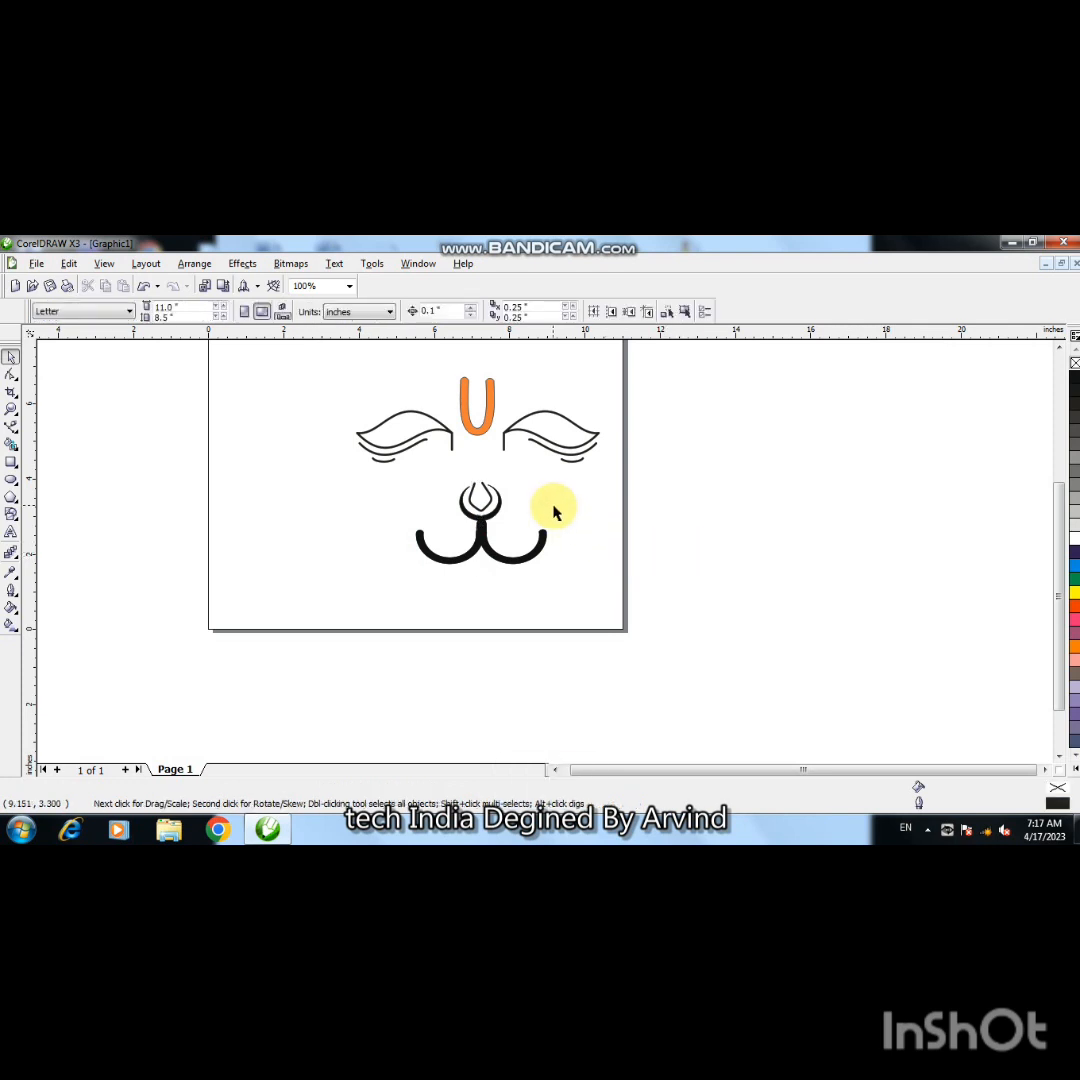
- Group the five nose and mouth objects and nudge the group 0.1 inch to the left
drag(375, 480, 652, 606)
drag(366, 475, 605, 607)
click(364, 311)
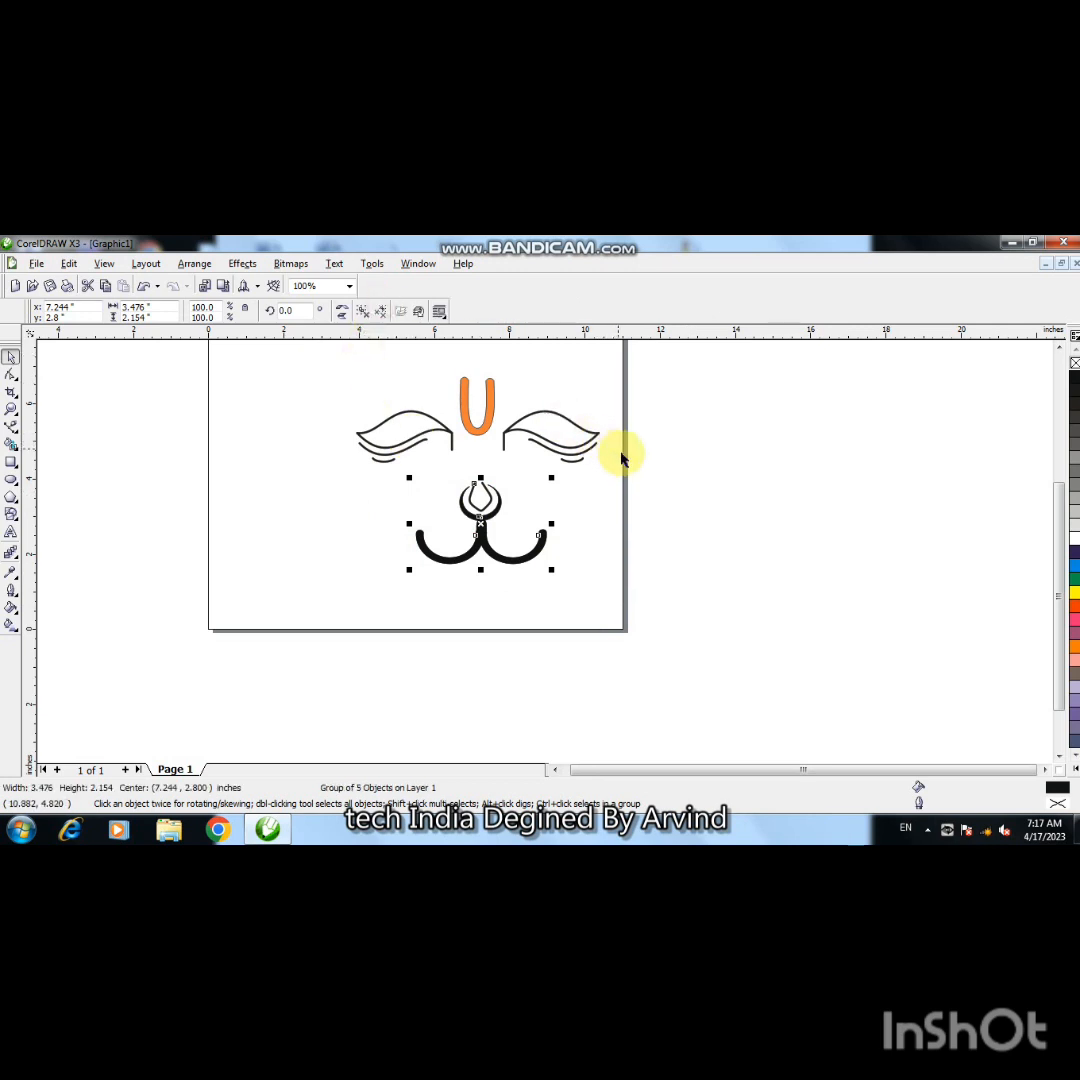
key(Left)
click(677, 517)
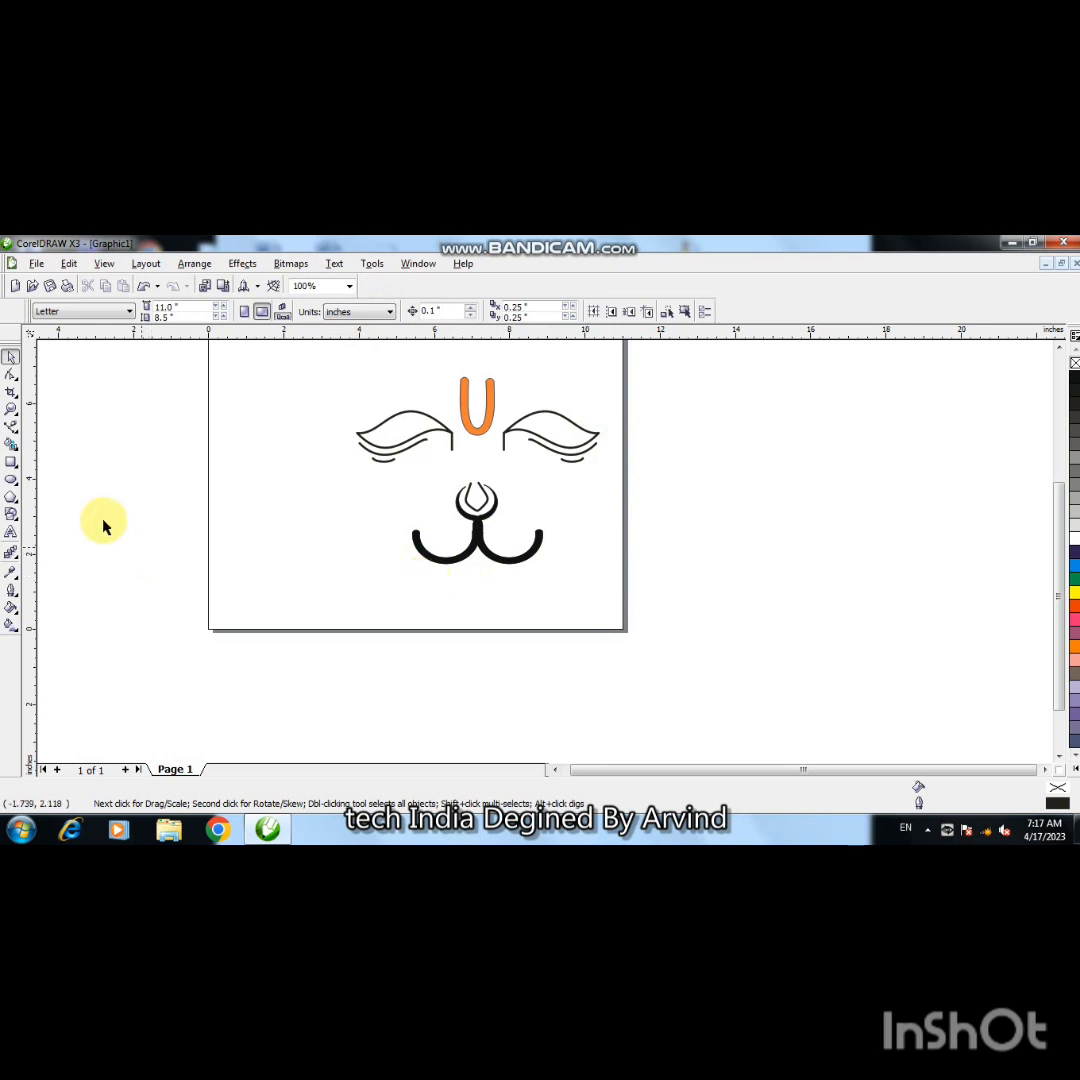
- Draw an open three-node Bezier line about 2.9 inches wide beneath the mouth, with its middle node raised
click(12, 428)
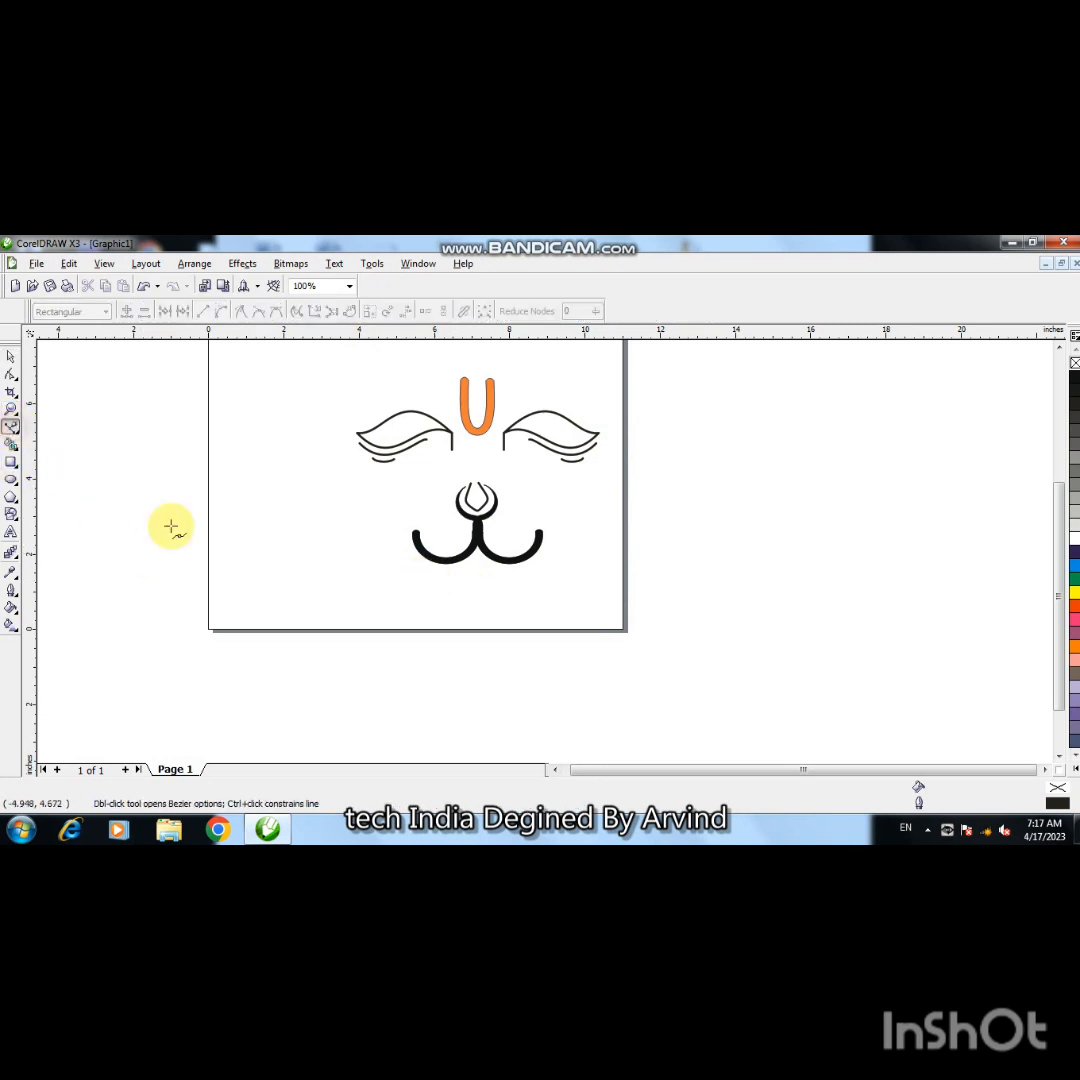
click(425, 581)
click(477, 566)
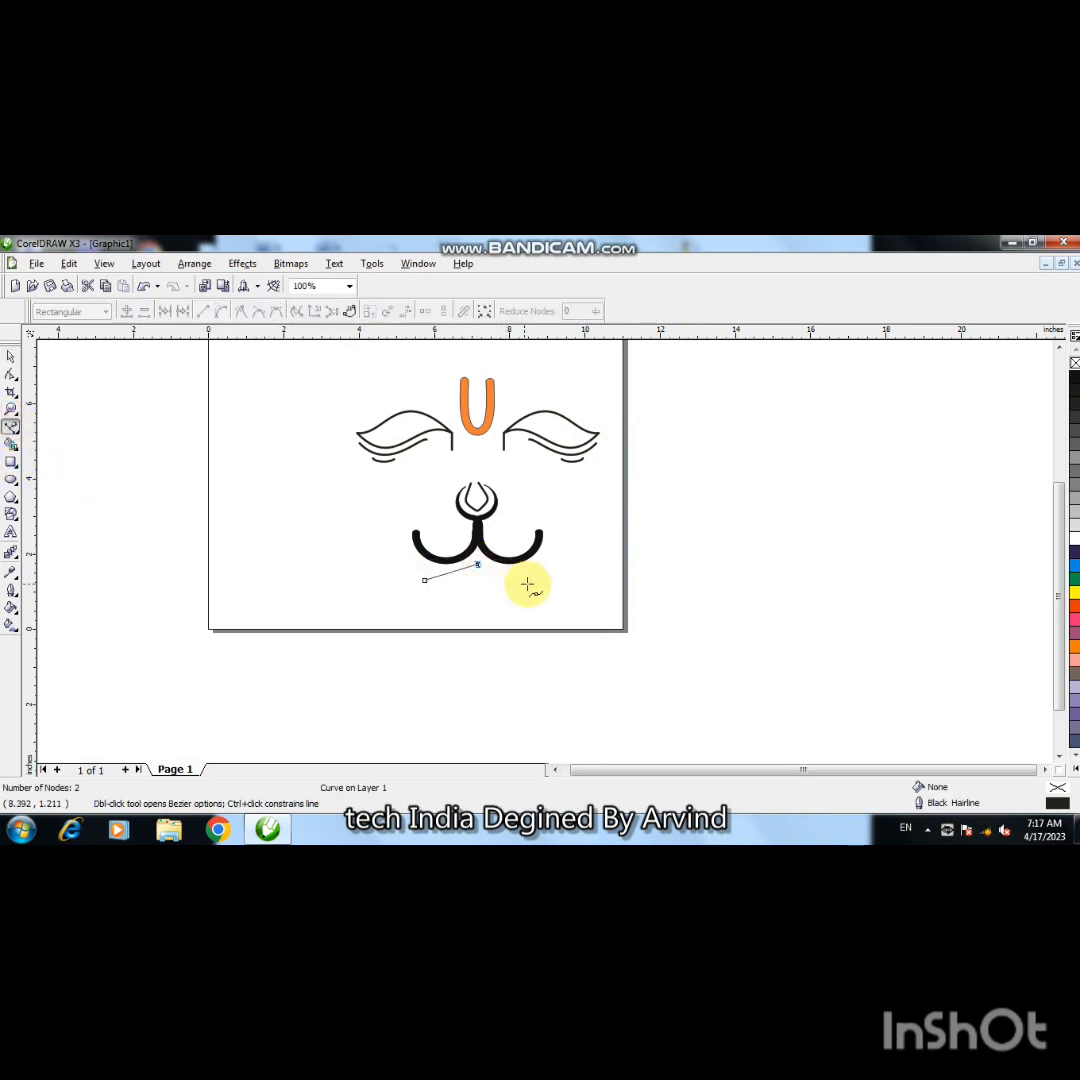
click(533, 583)
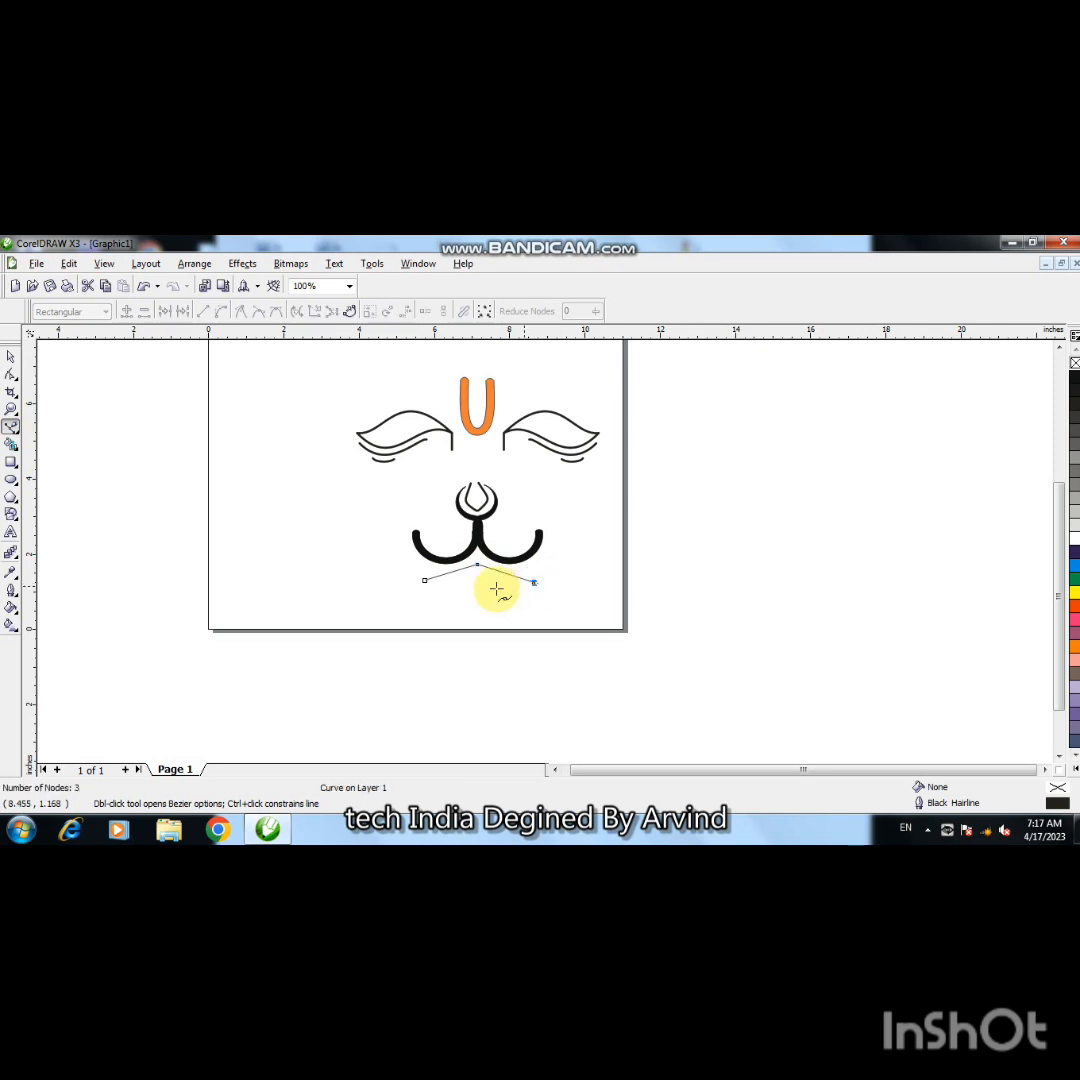
- Convert both segments of the three-node line to curves and bend them into a smooth wave with a rounded central crest
click(10, 373)
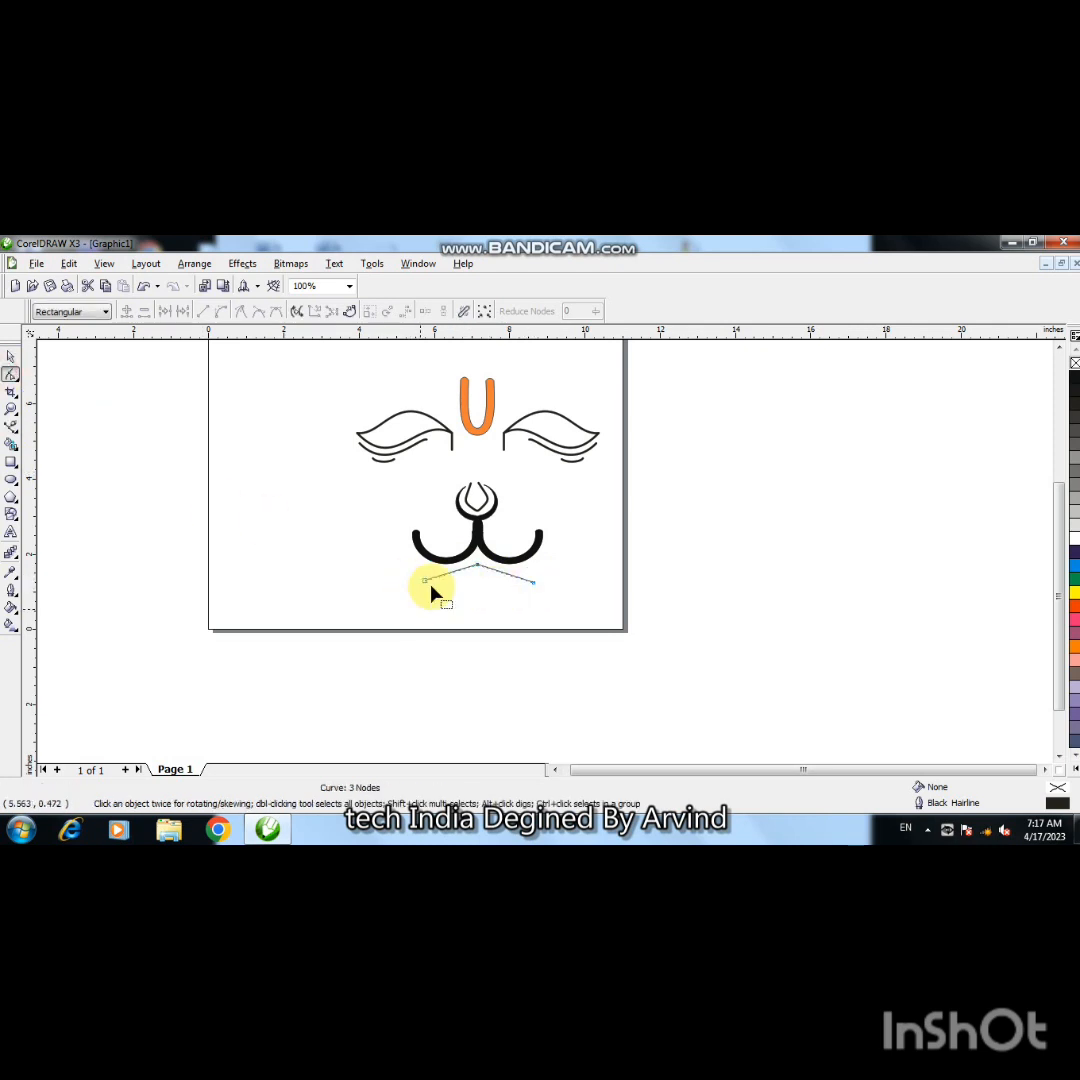
key(F2)
click(445, 565)
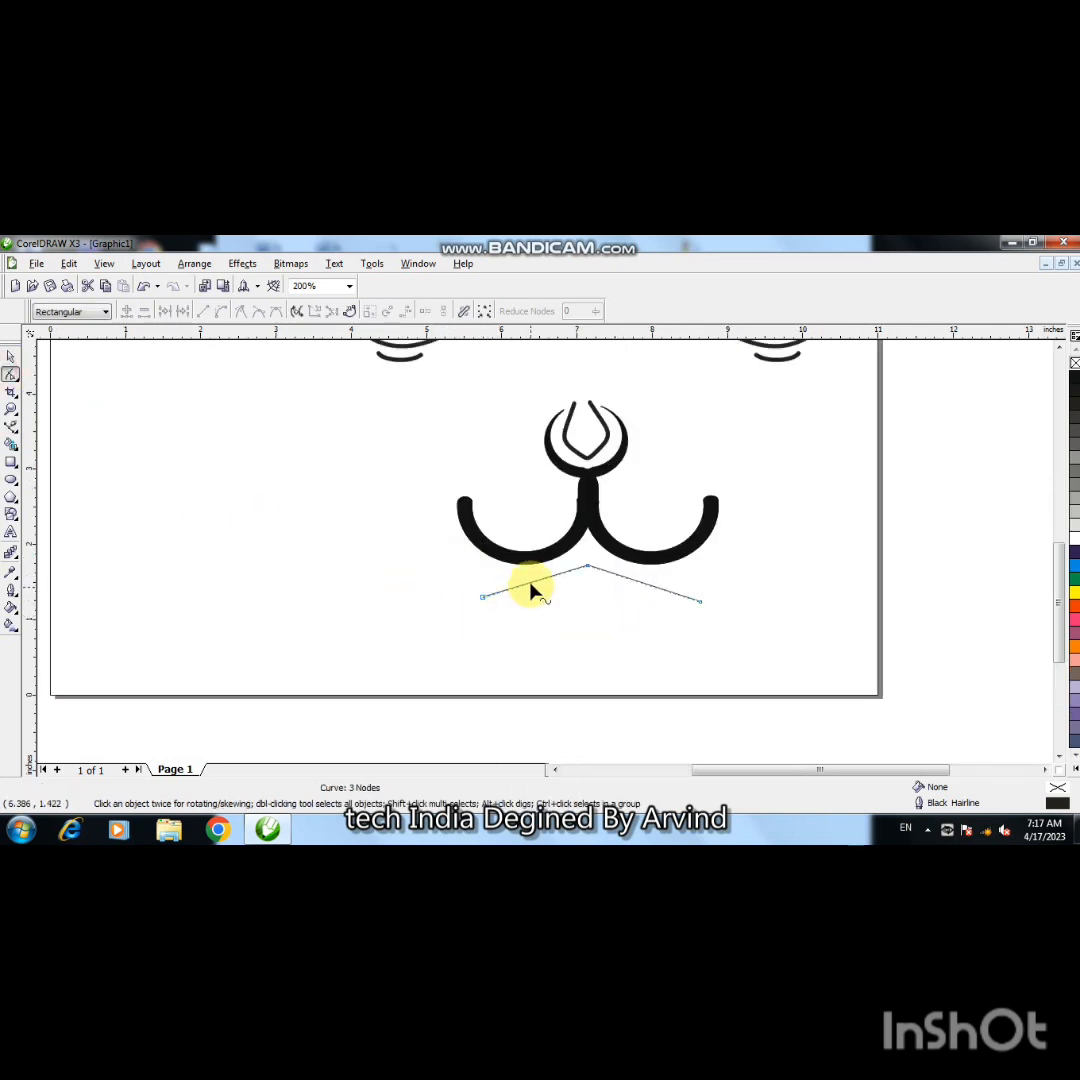
right_click(531, 584)
click(568, 642)
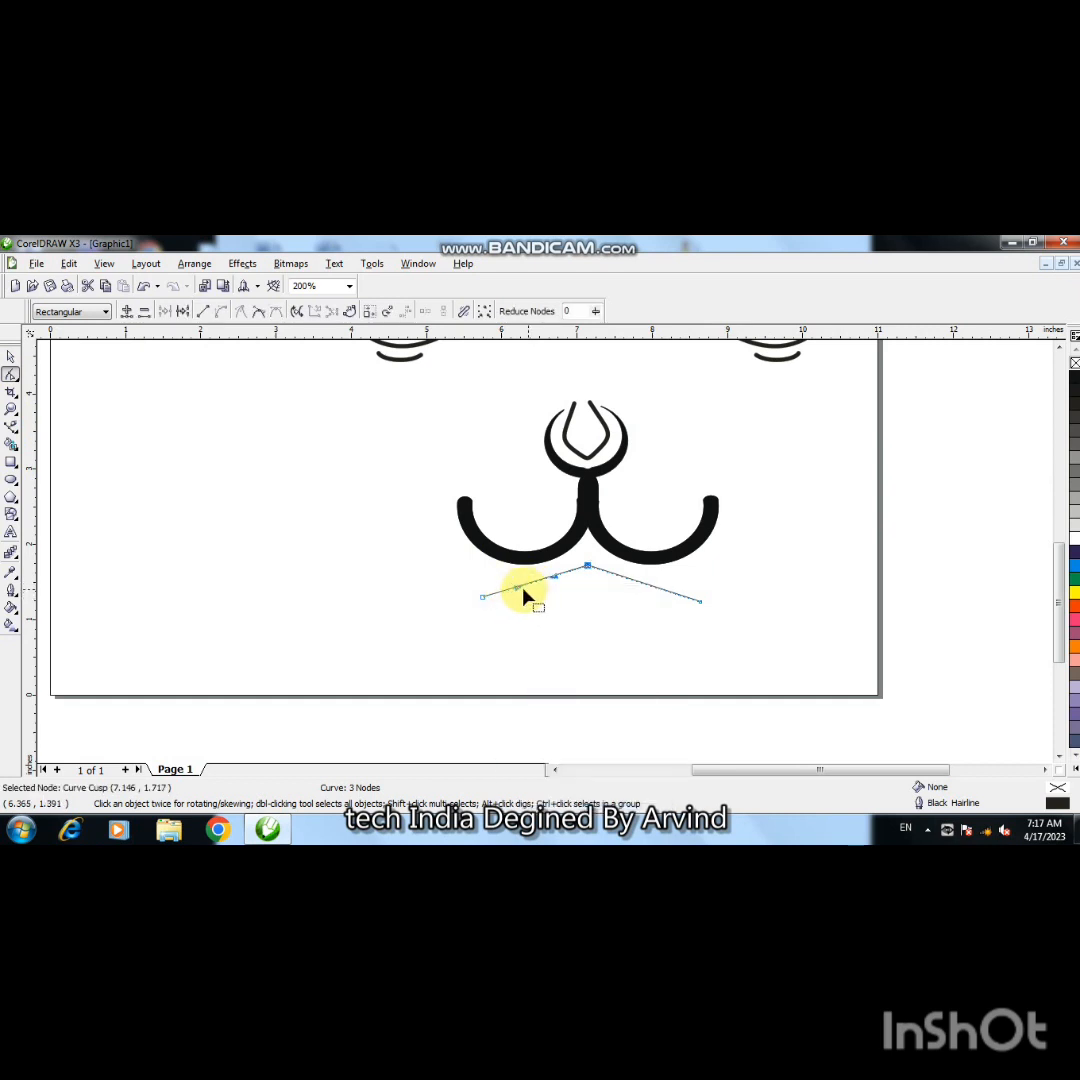
drag(523, 594, 556, 578)
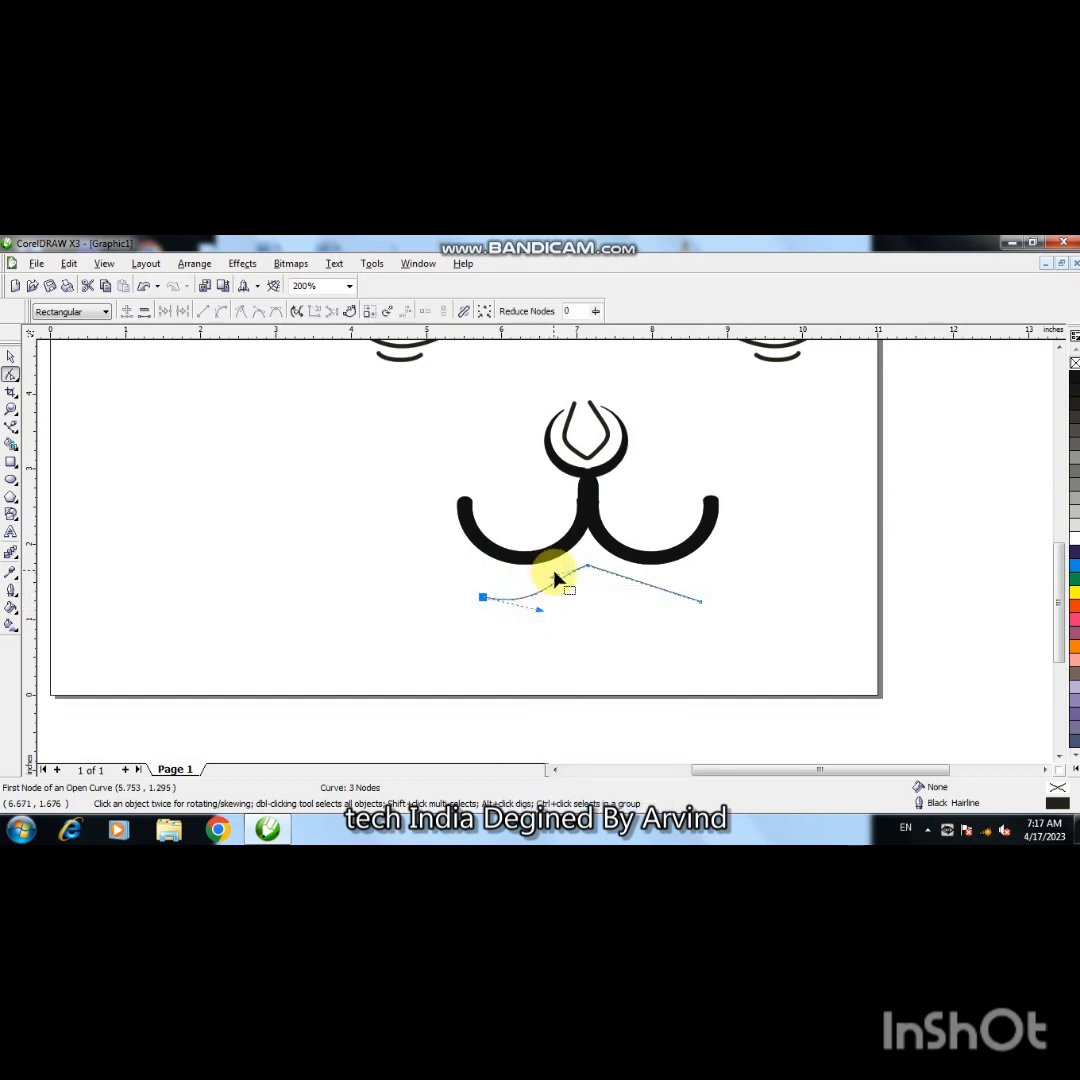
right_click(655, 589)
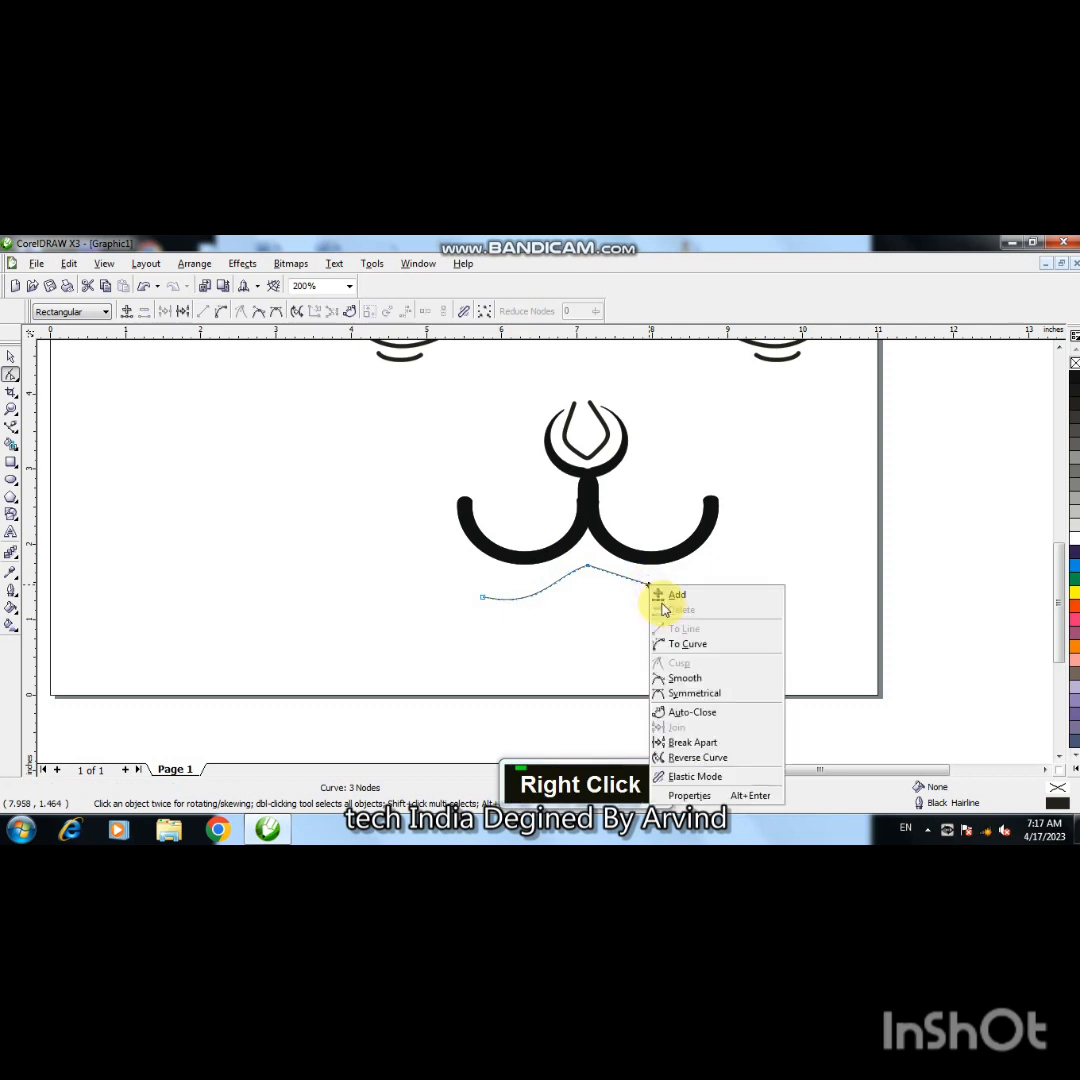
click(683, 641)
drag(664, 595, 620, 564)
drag(552, 578, 548, 575)
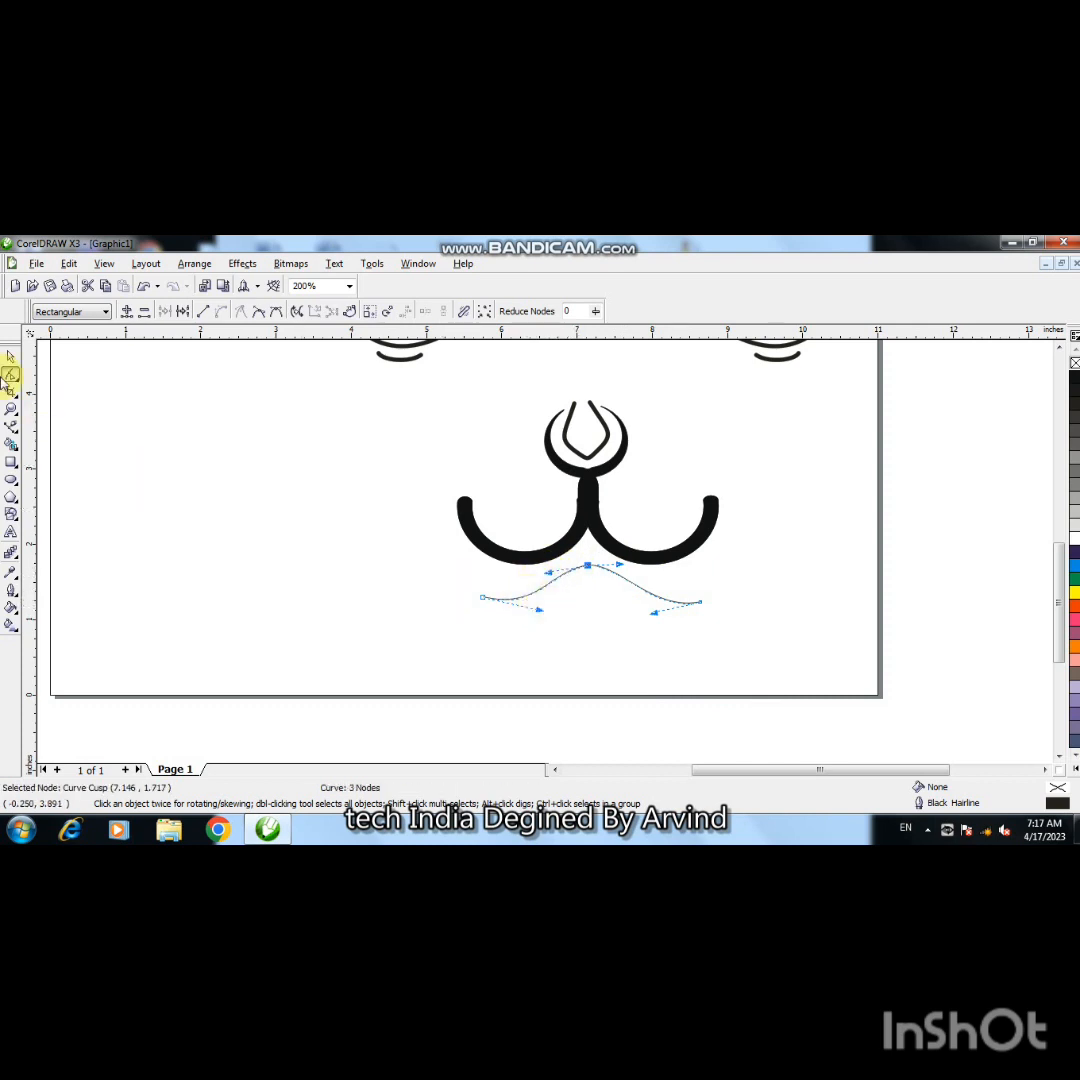
- Give the wavy lip curve a 4.0 pt outline with rounded corners and rounded line caps
click(10, 358)
key(F12)
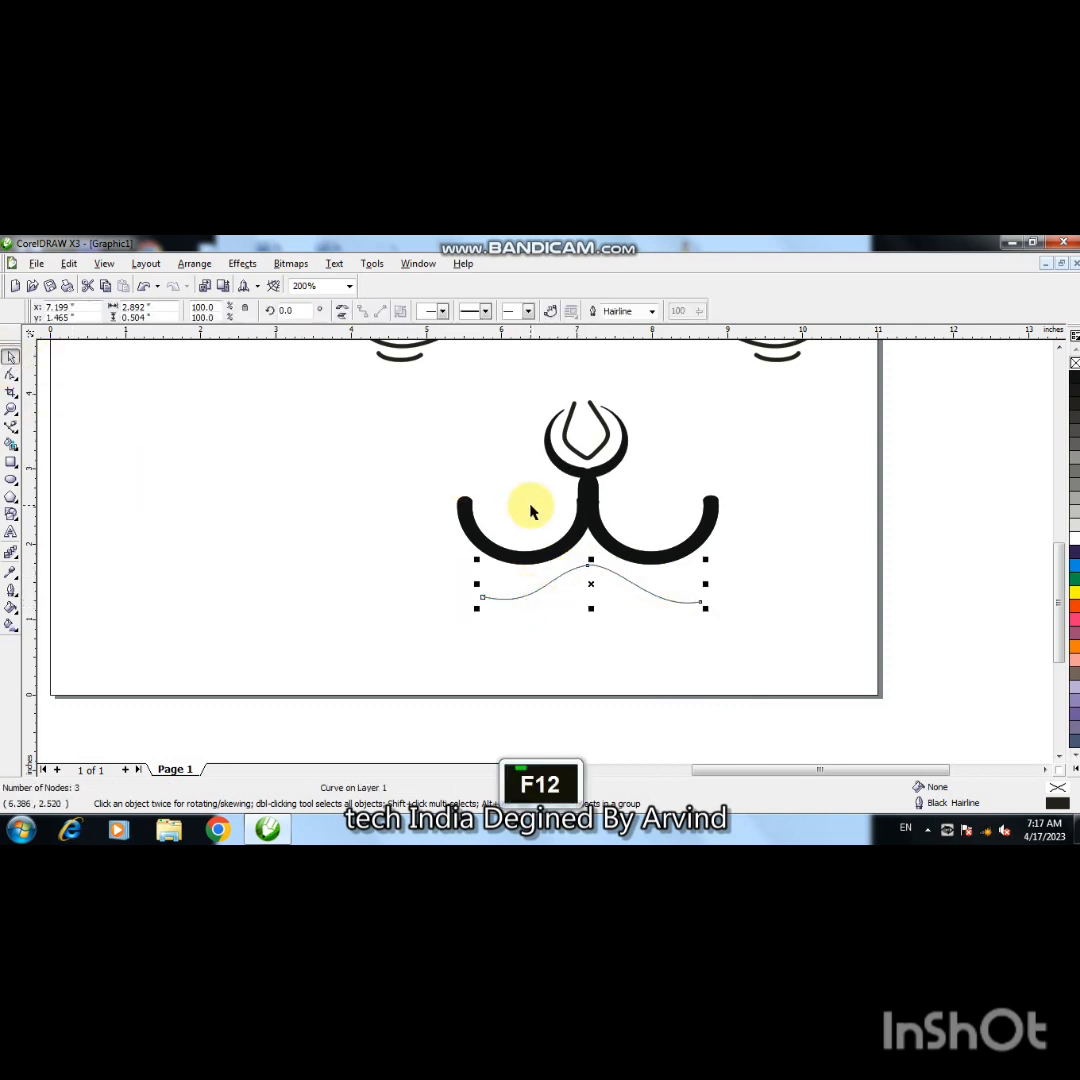
click(455, 448)
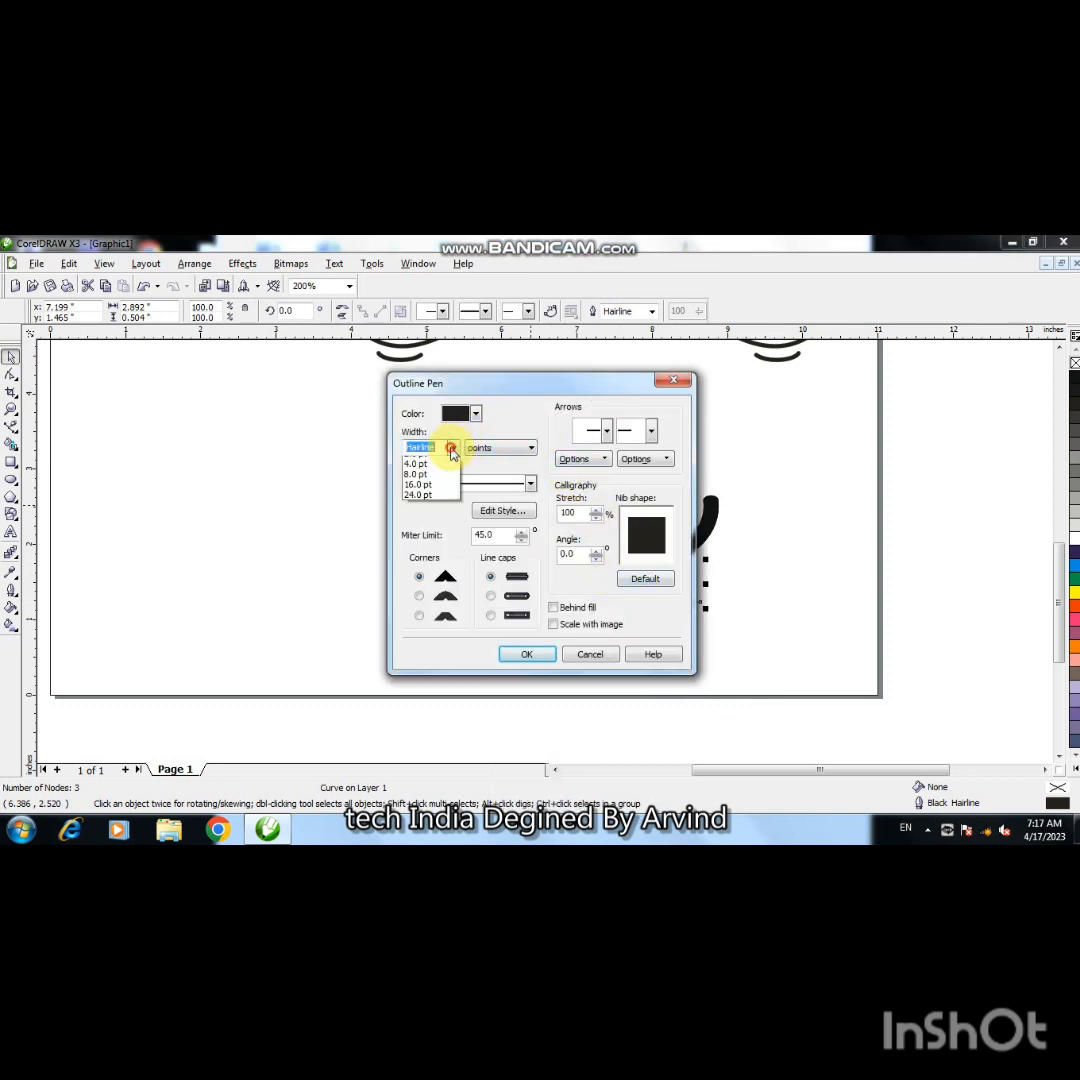
click(441, 511)
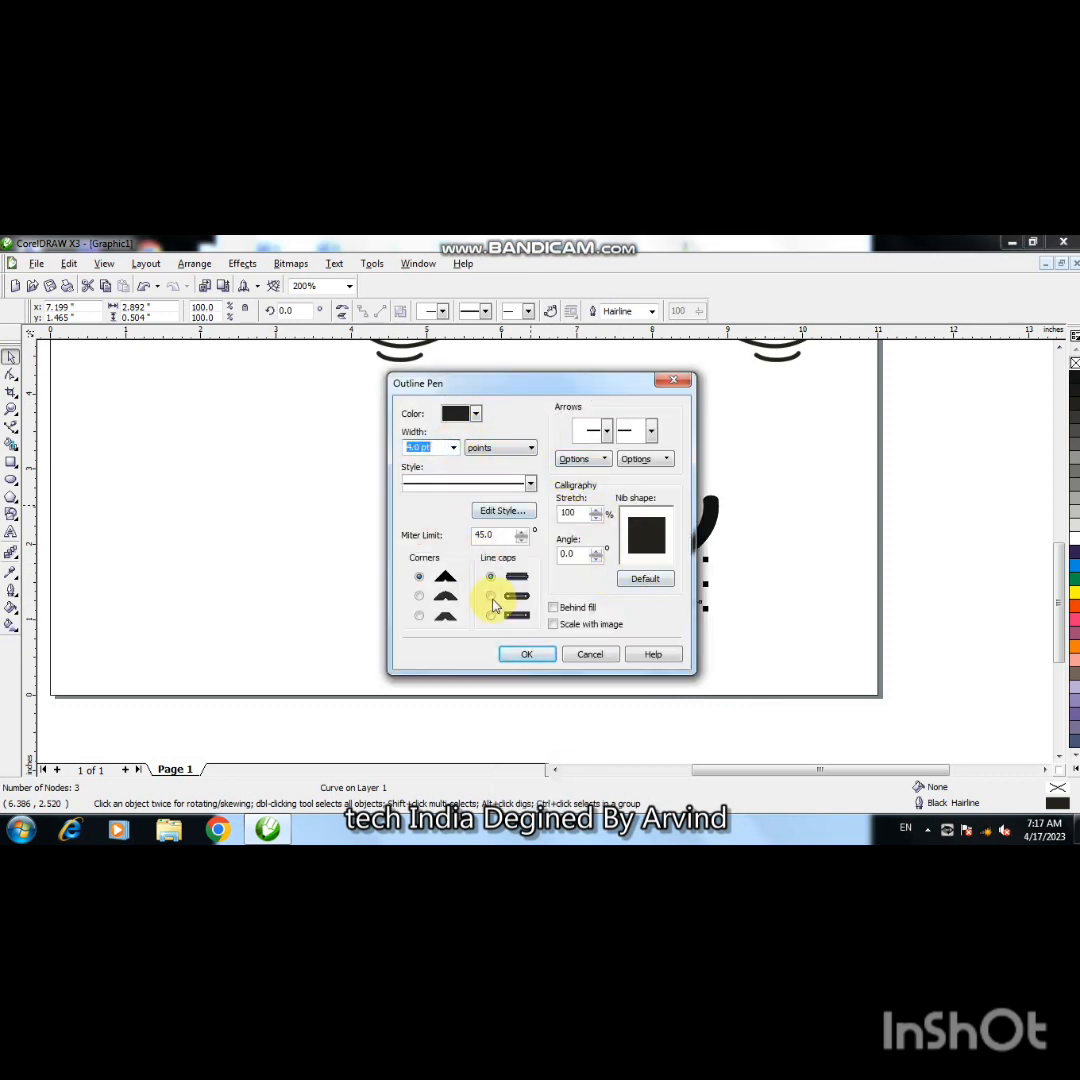
click(491, 597)
click(420, 597)
click(530, 652)
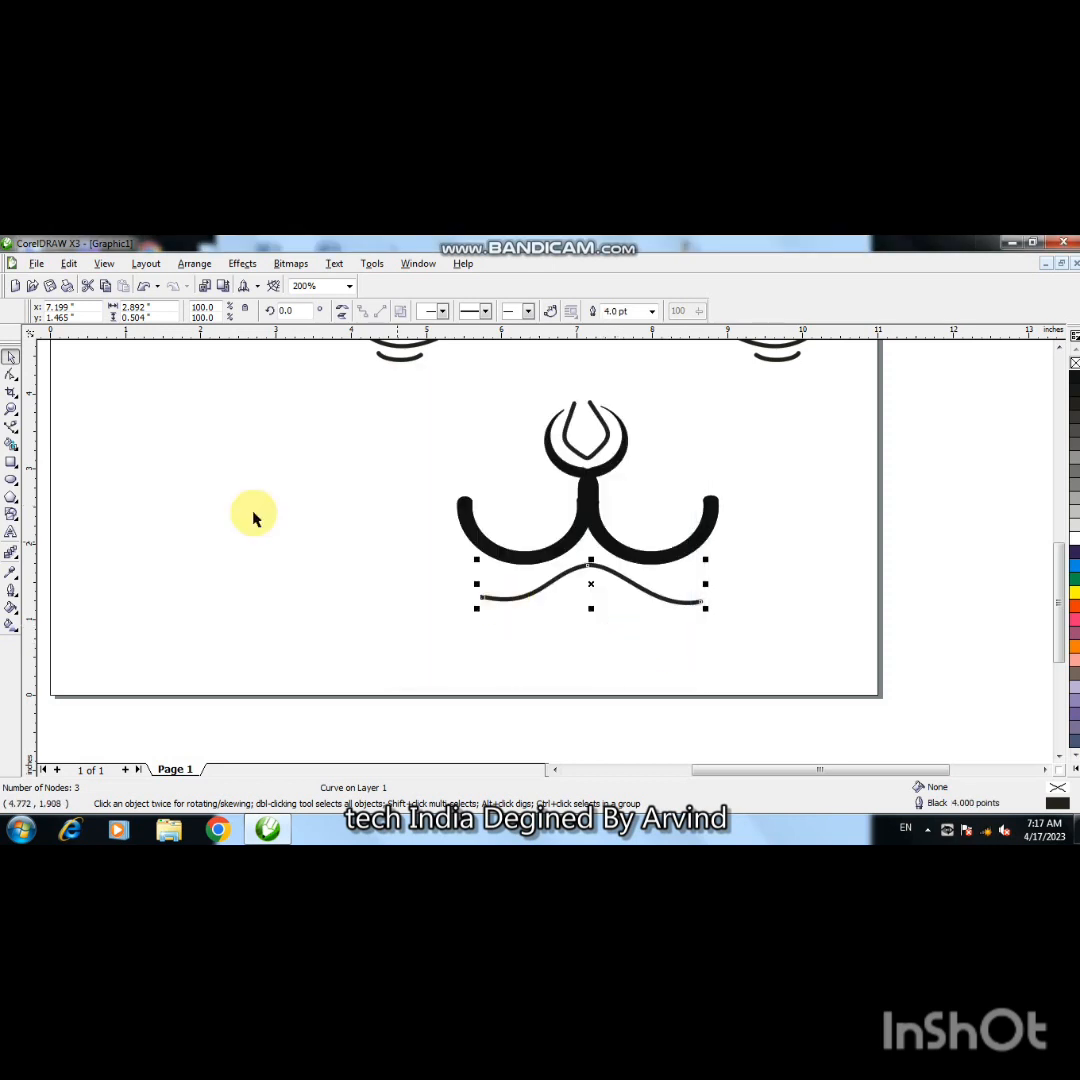
- Draw a horizontal straight Bezier line about 1.53 inches long beneath the wavy lip curve
click(12, 427)
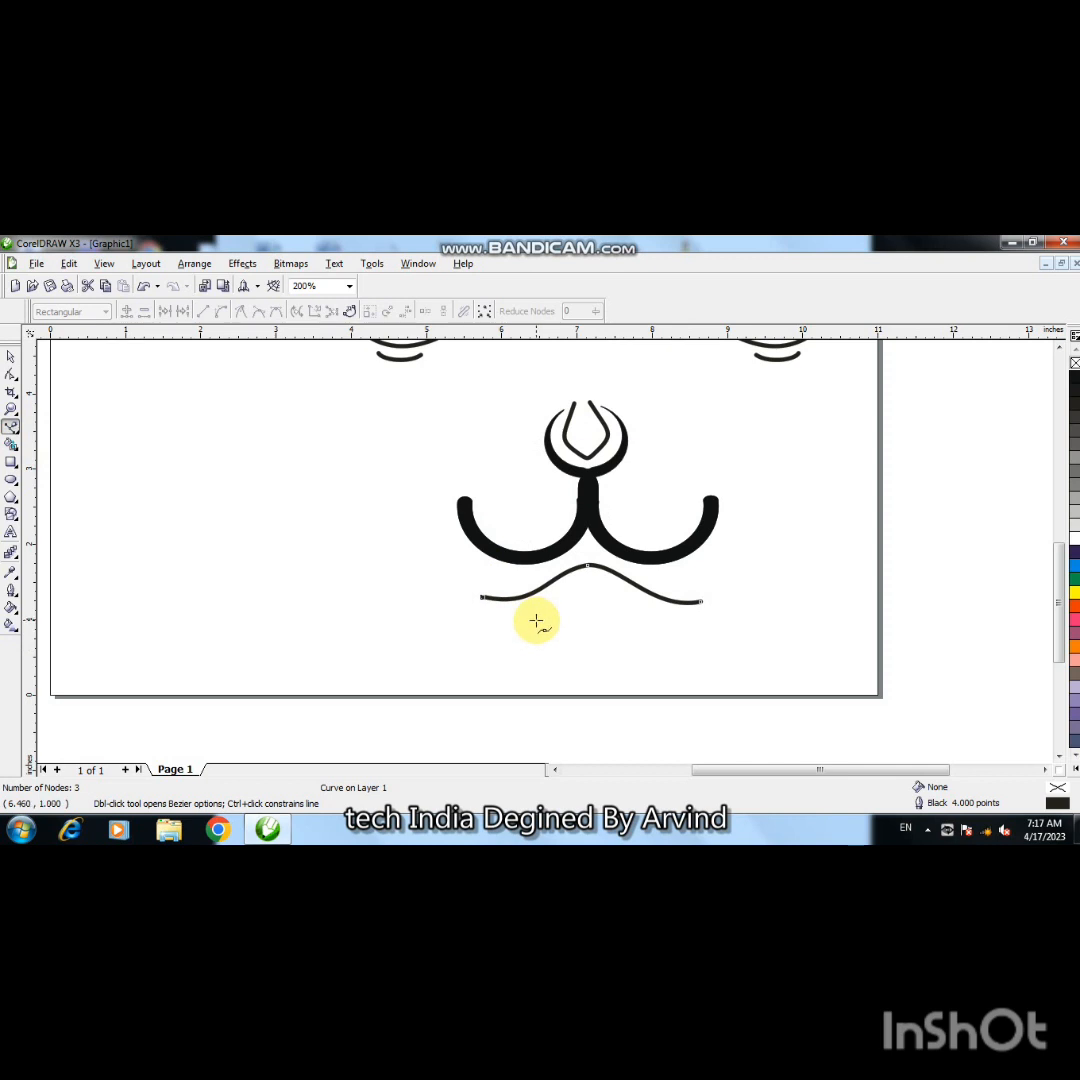
click(536, 621)
shift+click(651, 620)
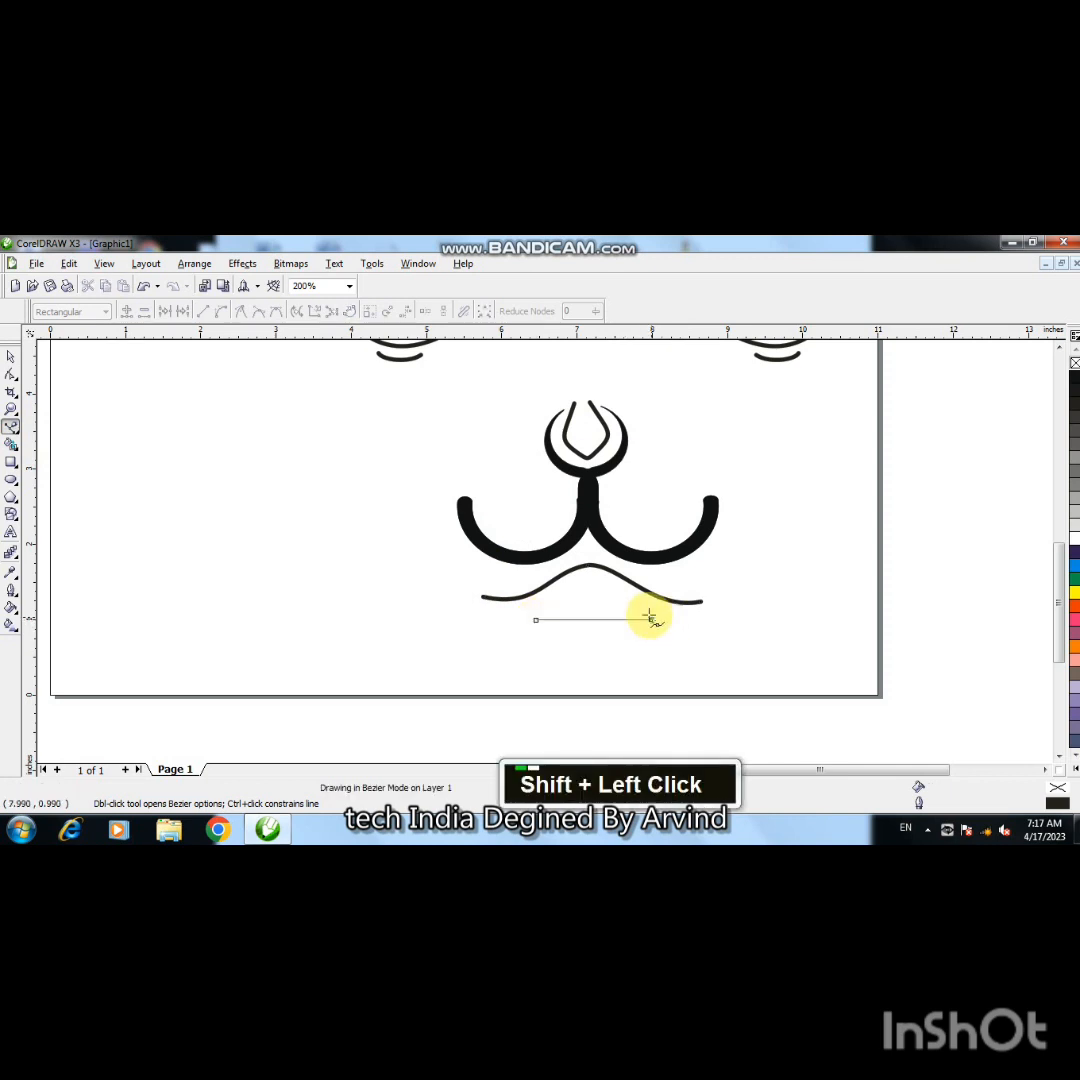
- Convert the straight line to a curve and bend it downward into a rounded chin arc about 0.758 inches high
click(11, 373)
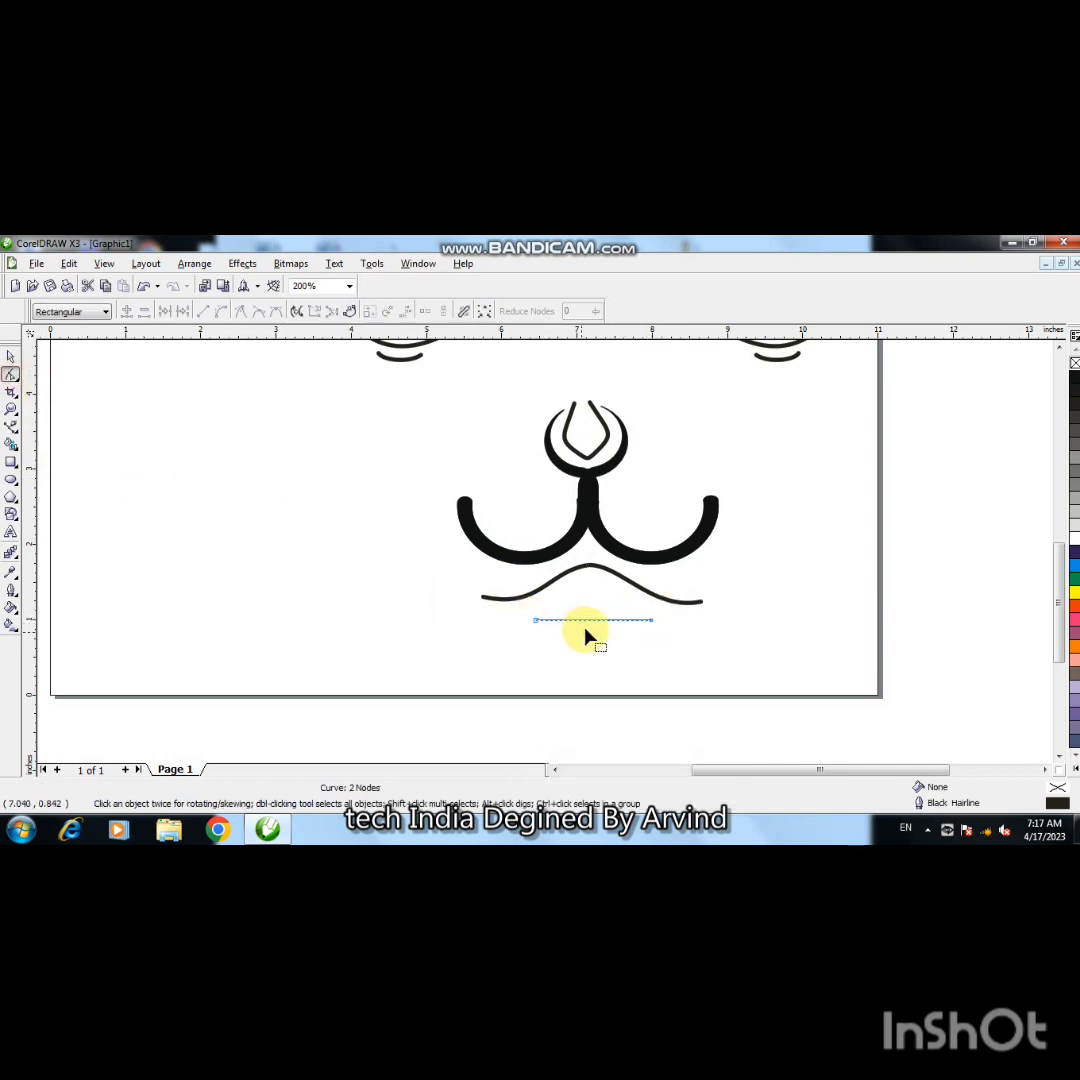
right_click(595, 622)
click(634, 460)
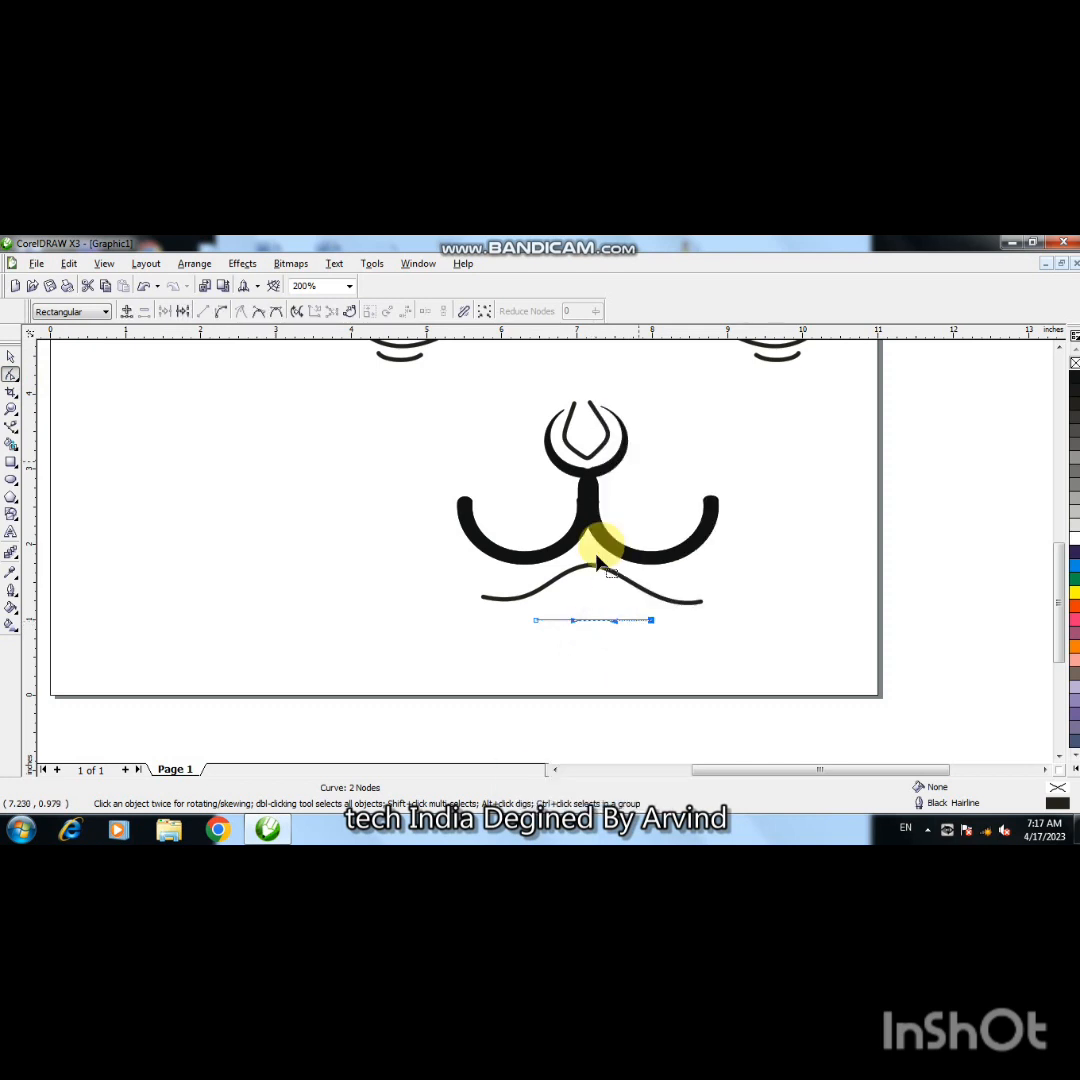
drag(577, 628, 641, 677)
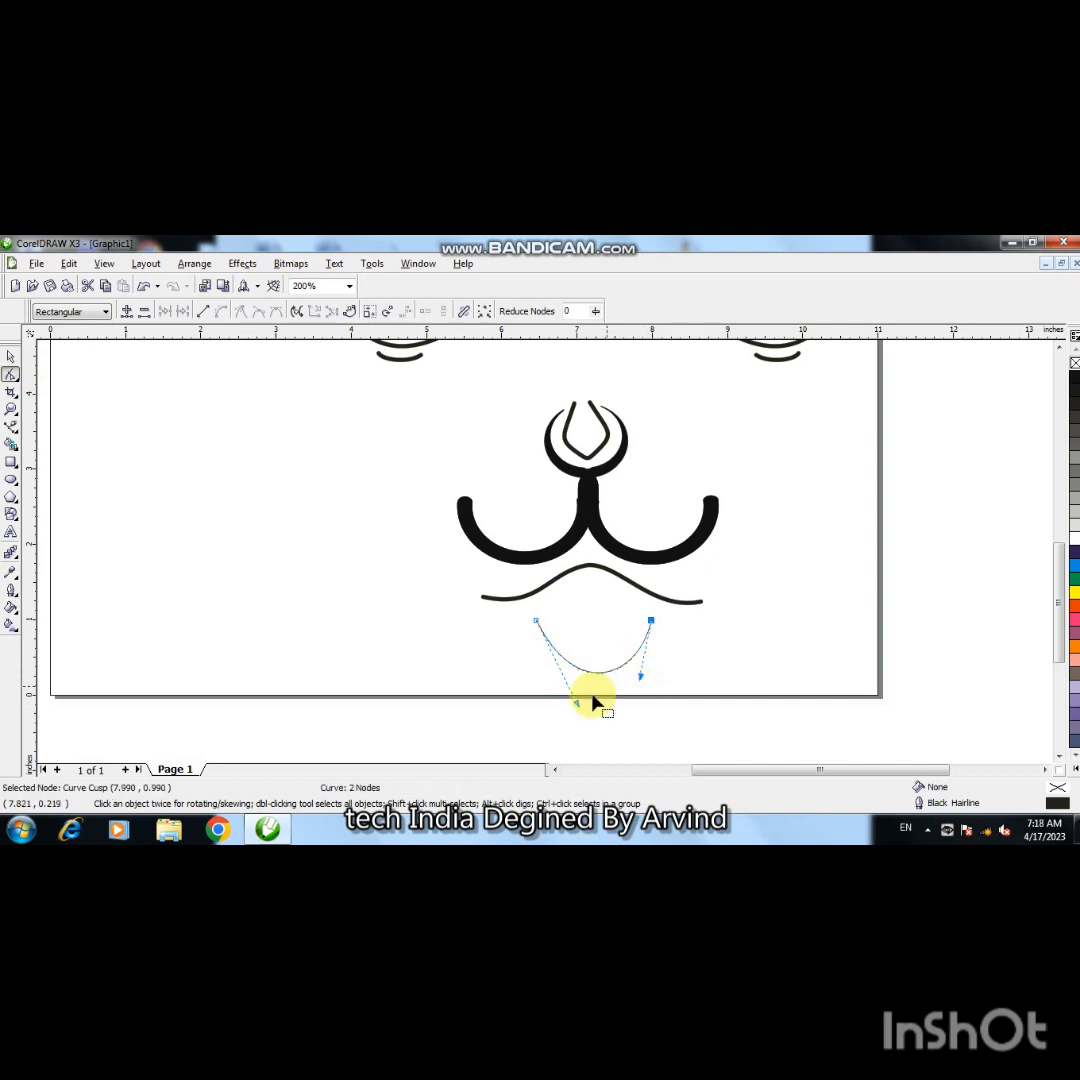
drag(577, 703, 554, 703)
drag(643, 683, 651, 688)
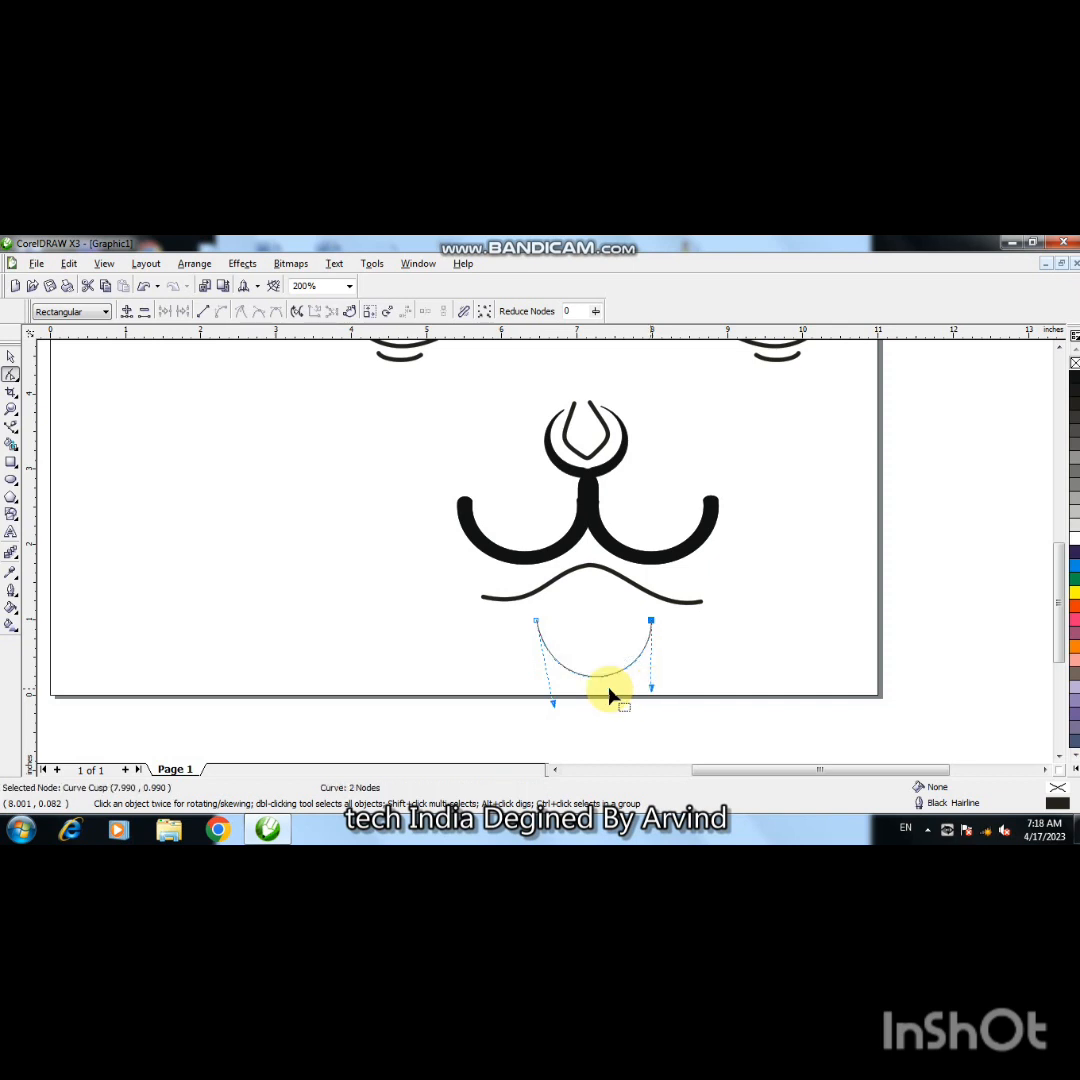
click(550, 706)
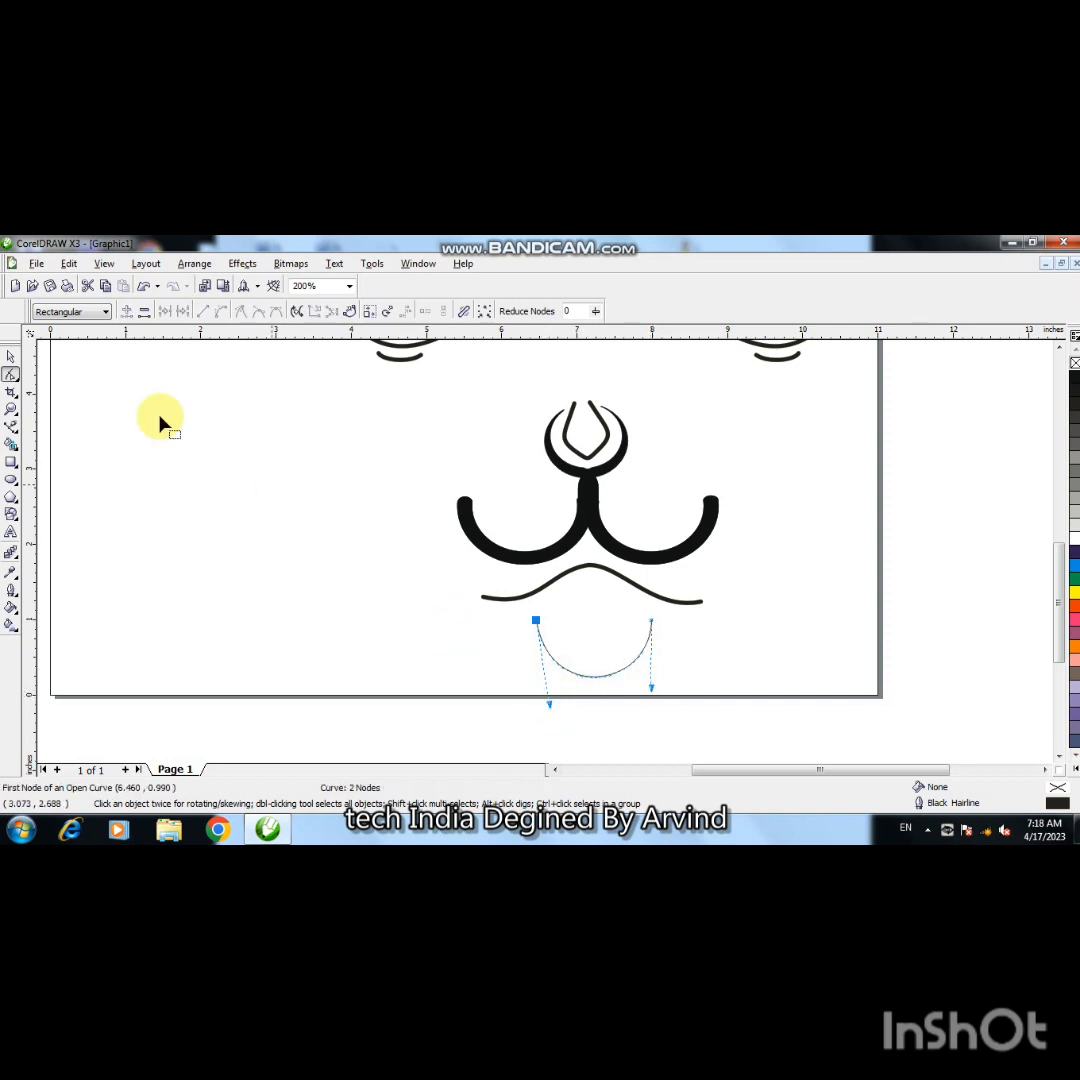
- Give the chin arc a 4.0 pt outline with rounded corners and rounded line caps
click(12, 357)
key(F12)
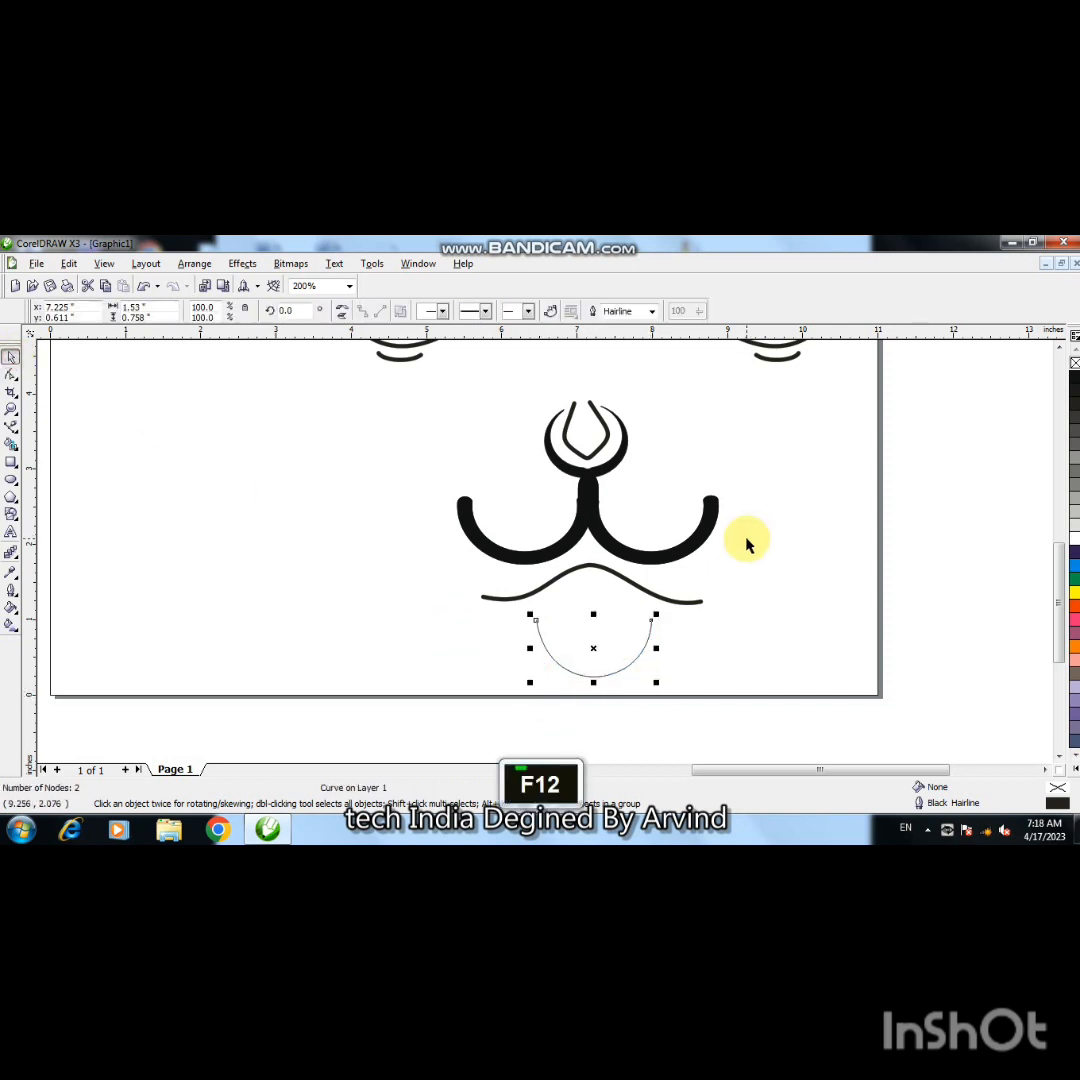
click(454, 447)
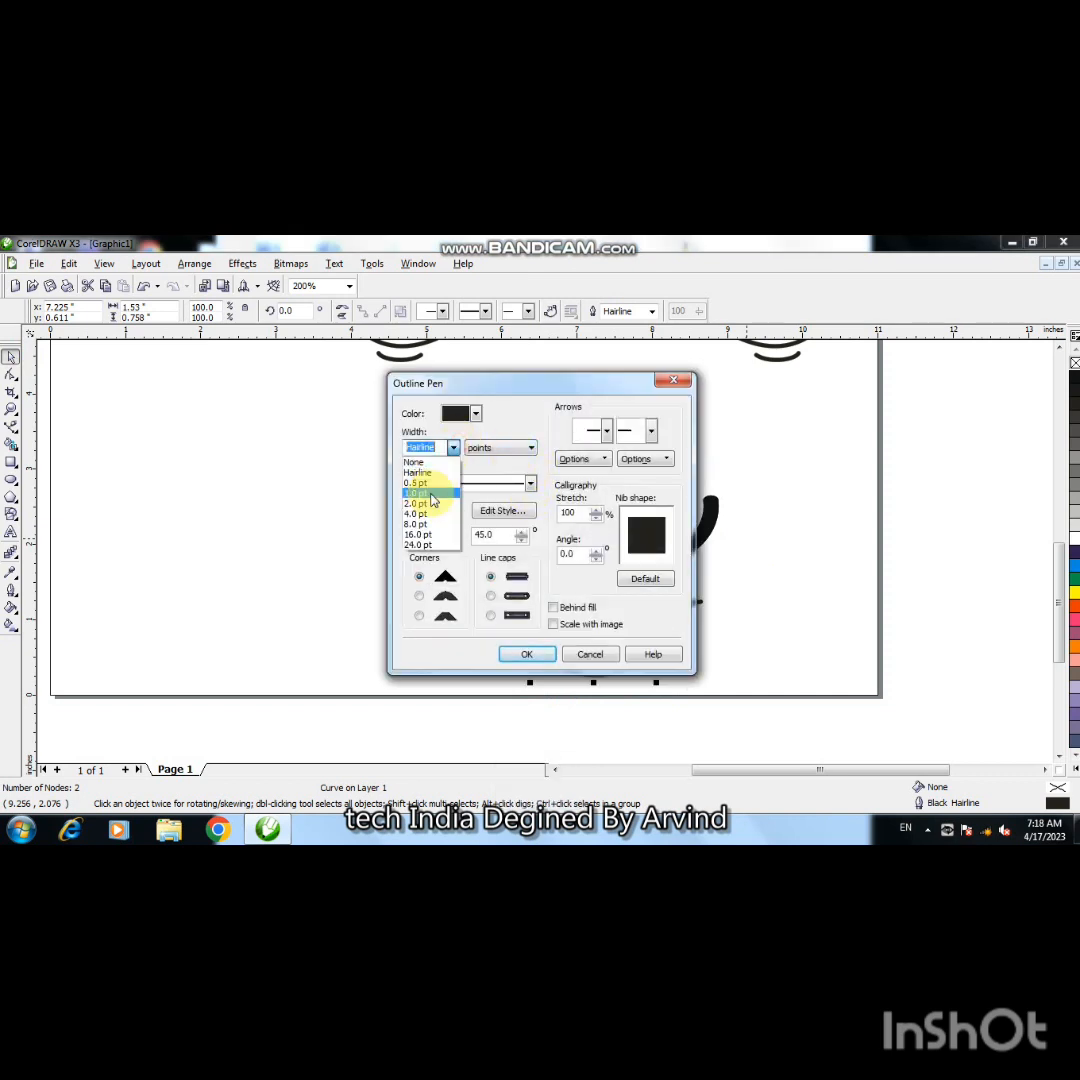
click(421, 511)
click(419, 597)
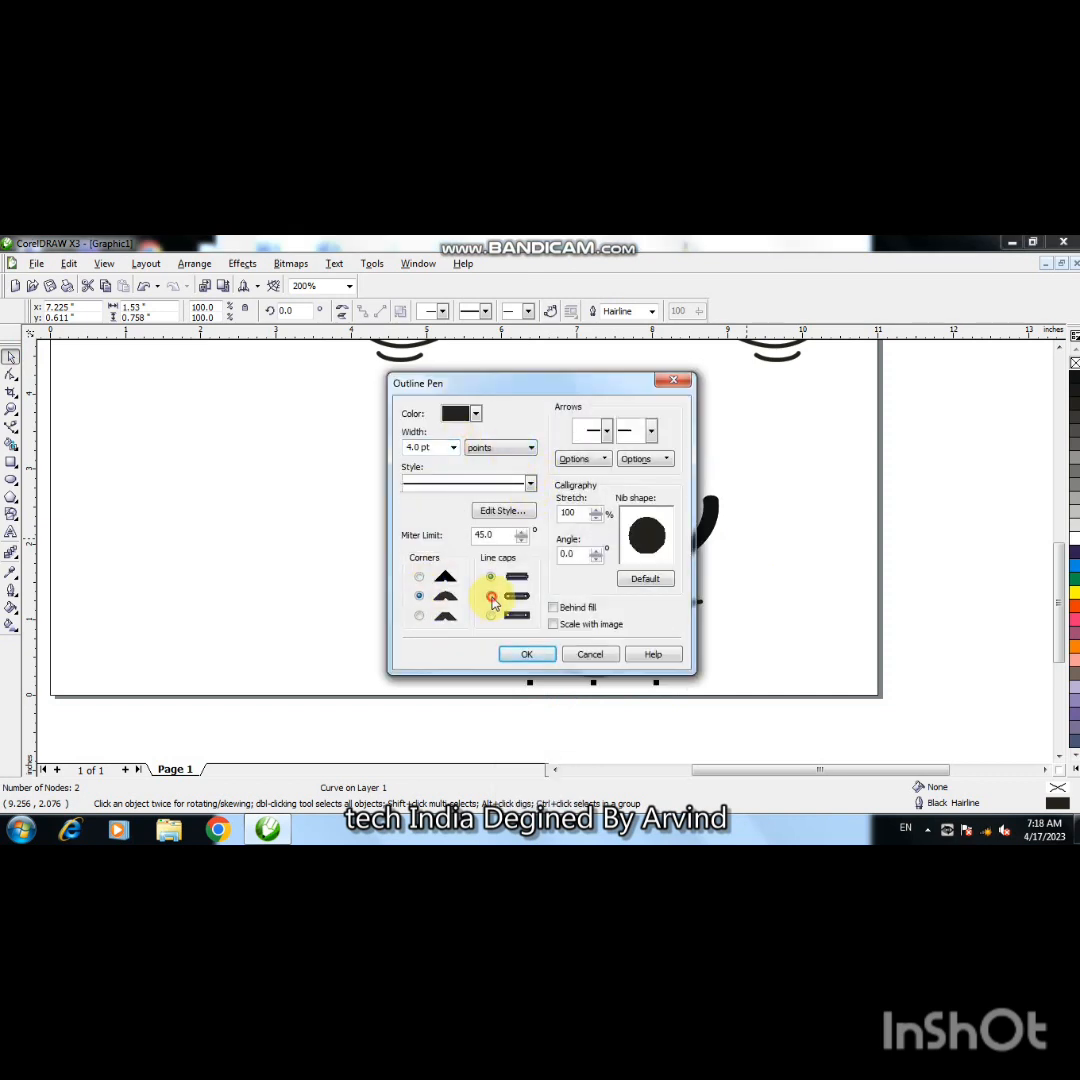
click(520, 657)
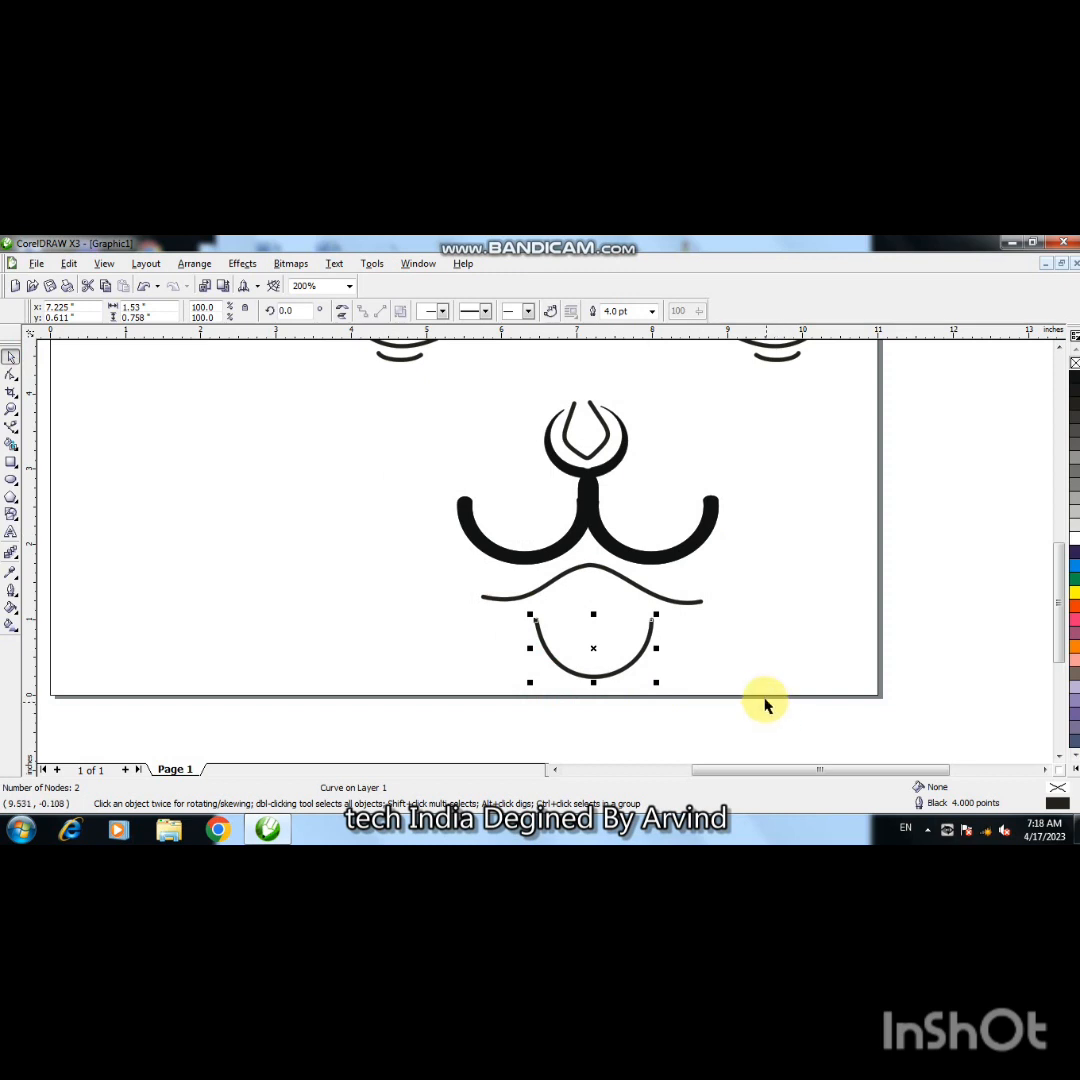
- Nudge the chin arc up 0.1 inch and centre it horizontally on the wavy lip curve
key(ctrl+Up)
key(ctrl+Up)
key(ctrl+Left)
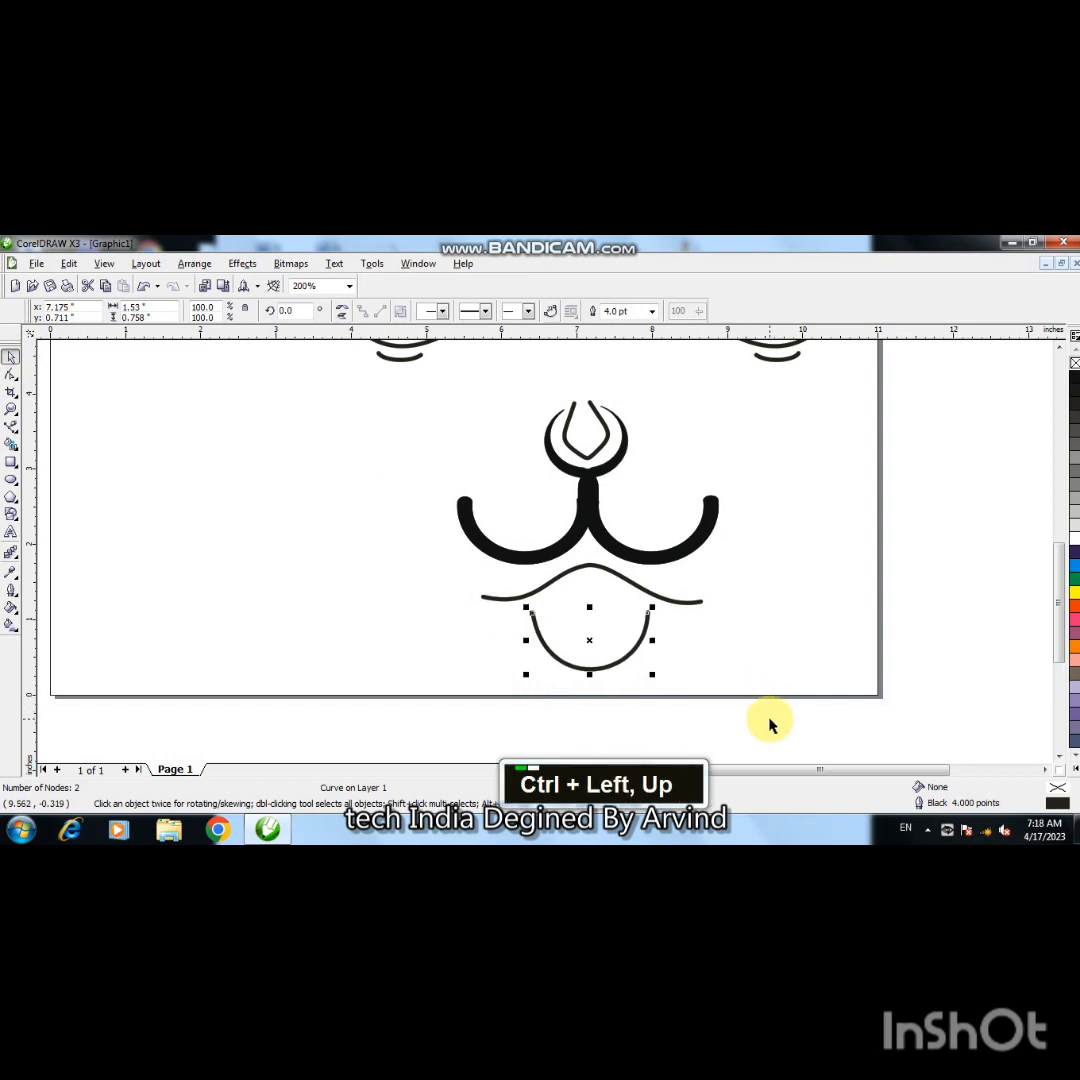
shift+click(673, 603)
key(c)
click(735, 636)
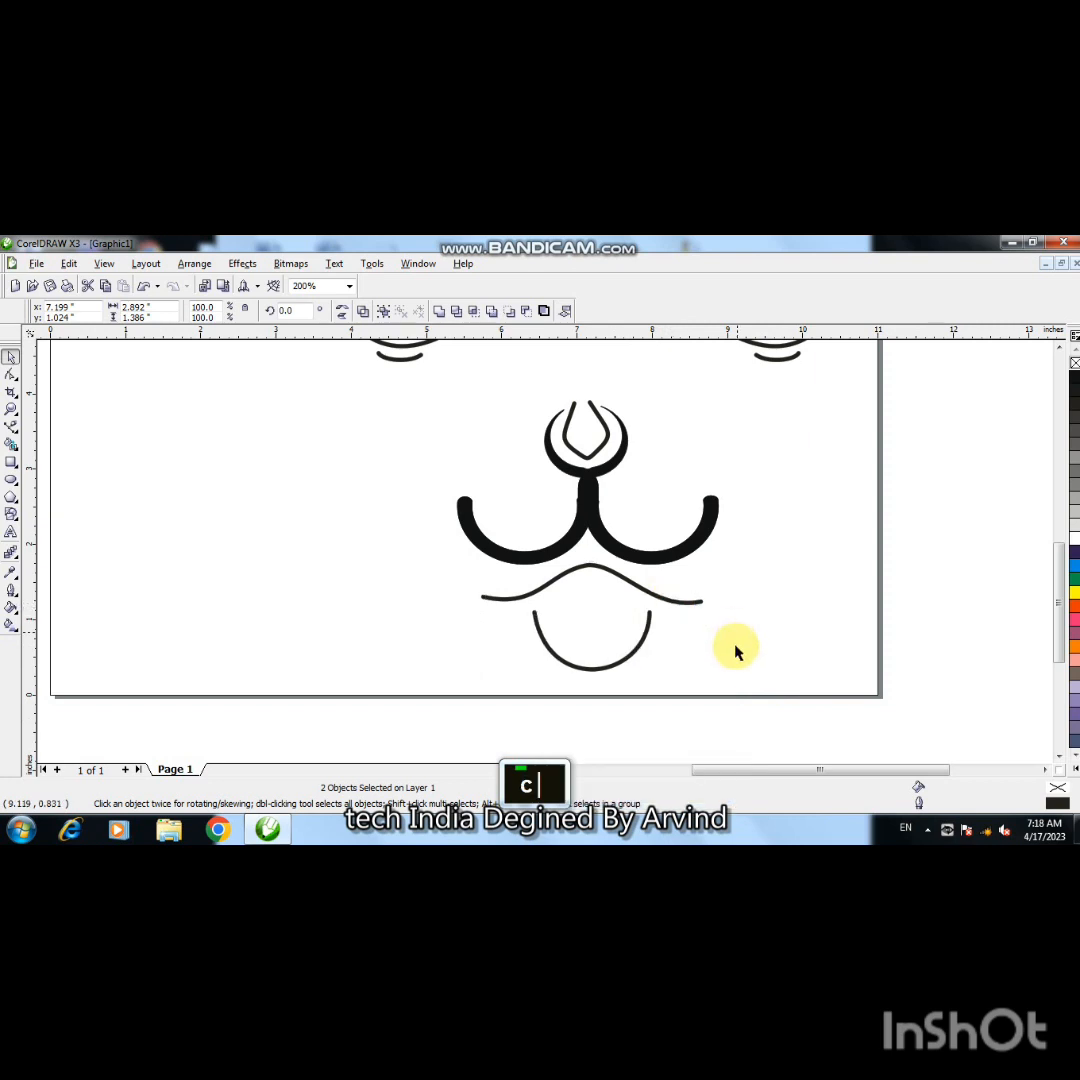
- Fill the orange U between the eyes with solid black (100C100M100Y100K)
key(F3)
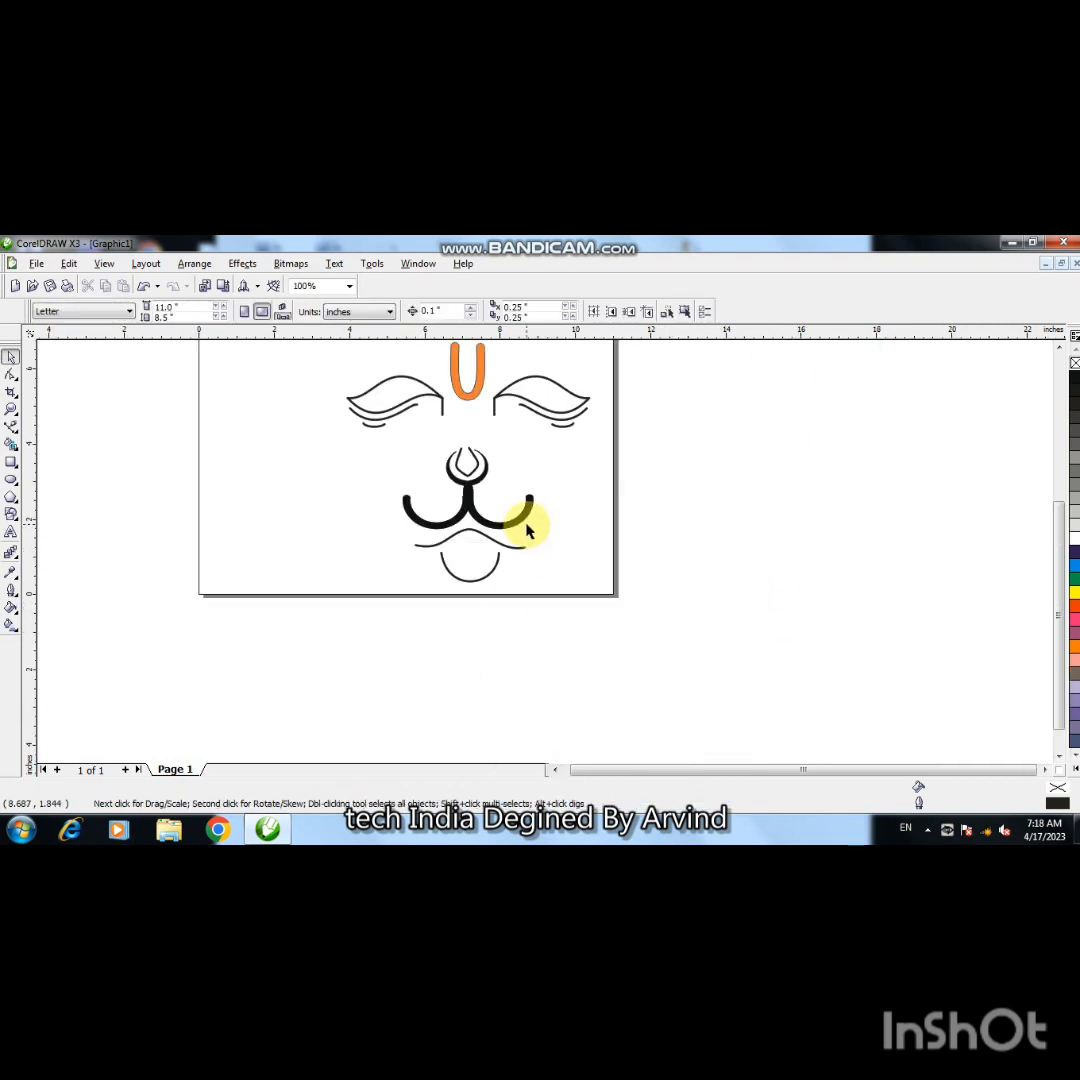
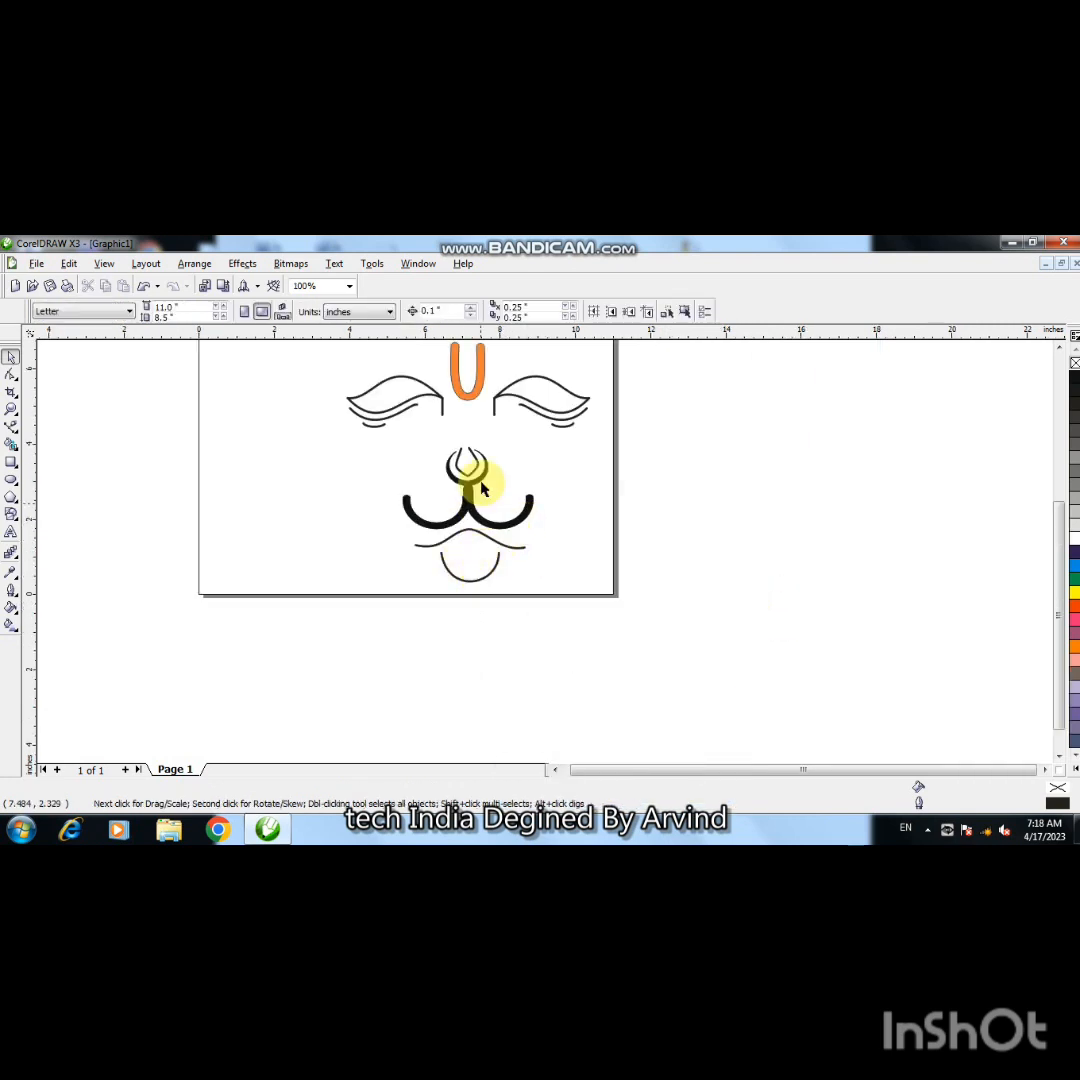
click(473, 399)
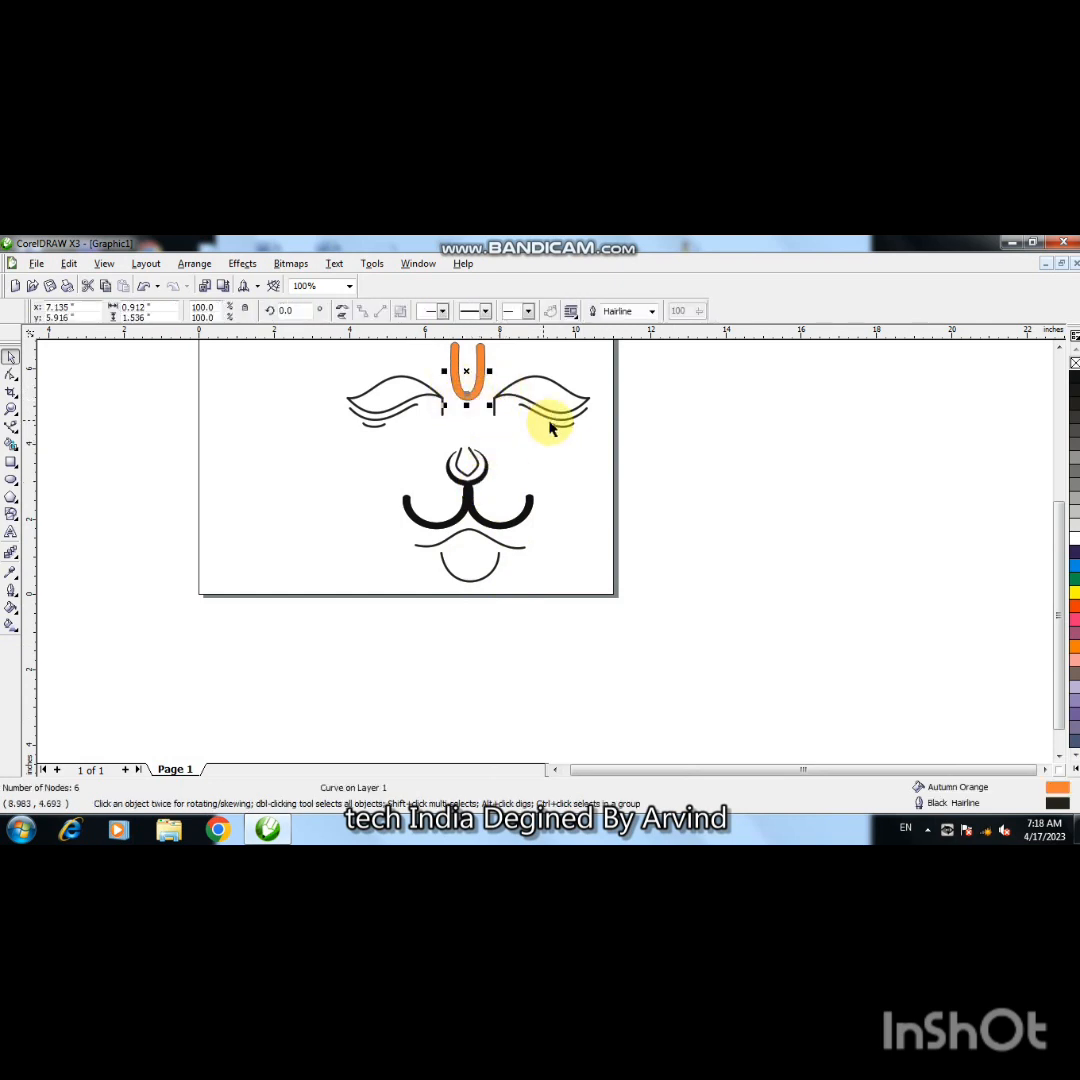
click(634, 415)
click(483, 362)
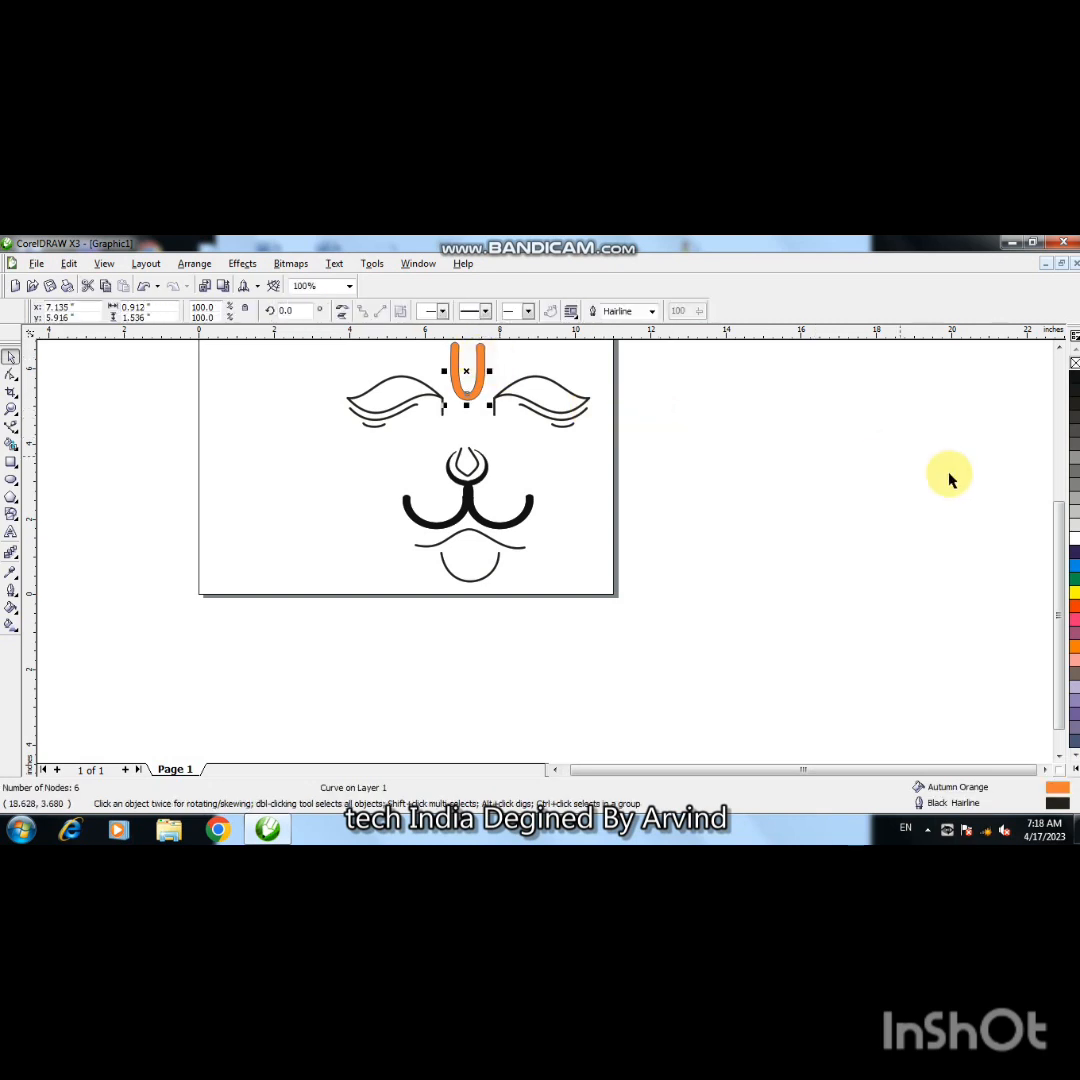
click(1074, 377)
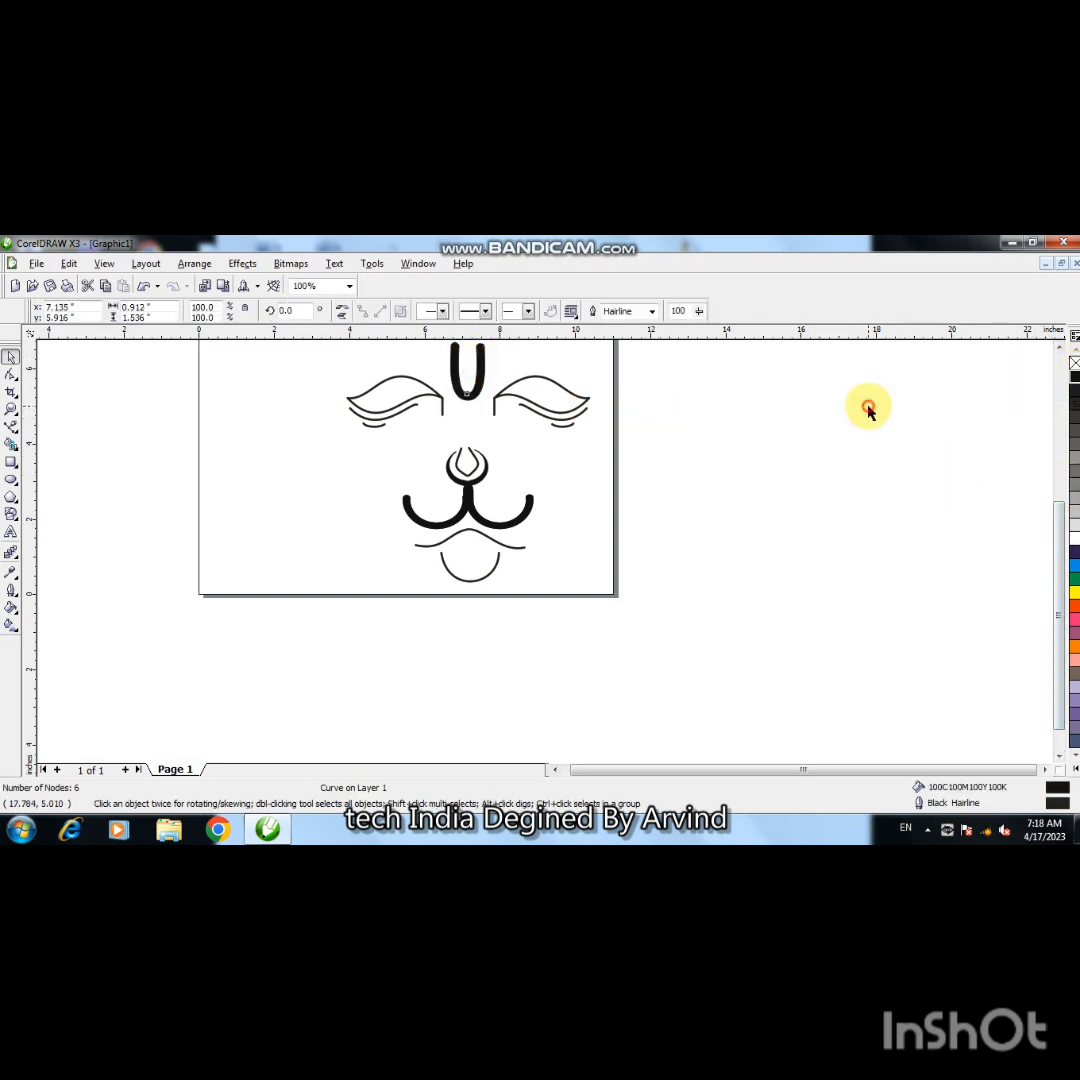
click(447, 433)
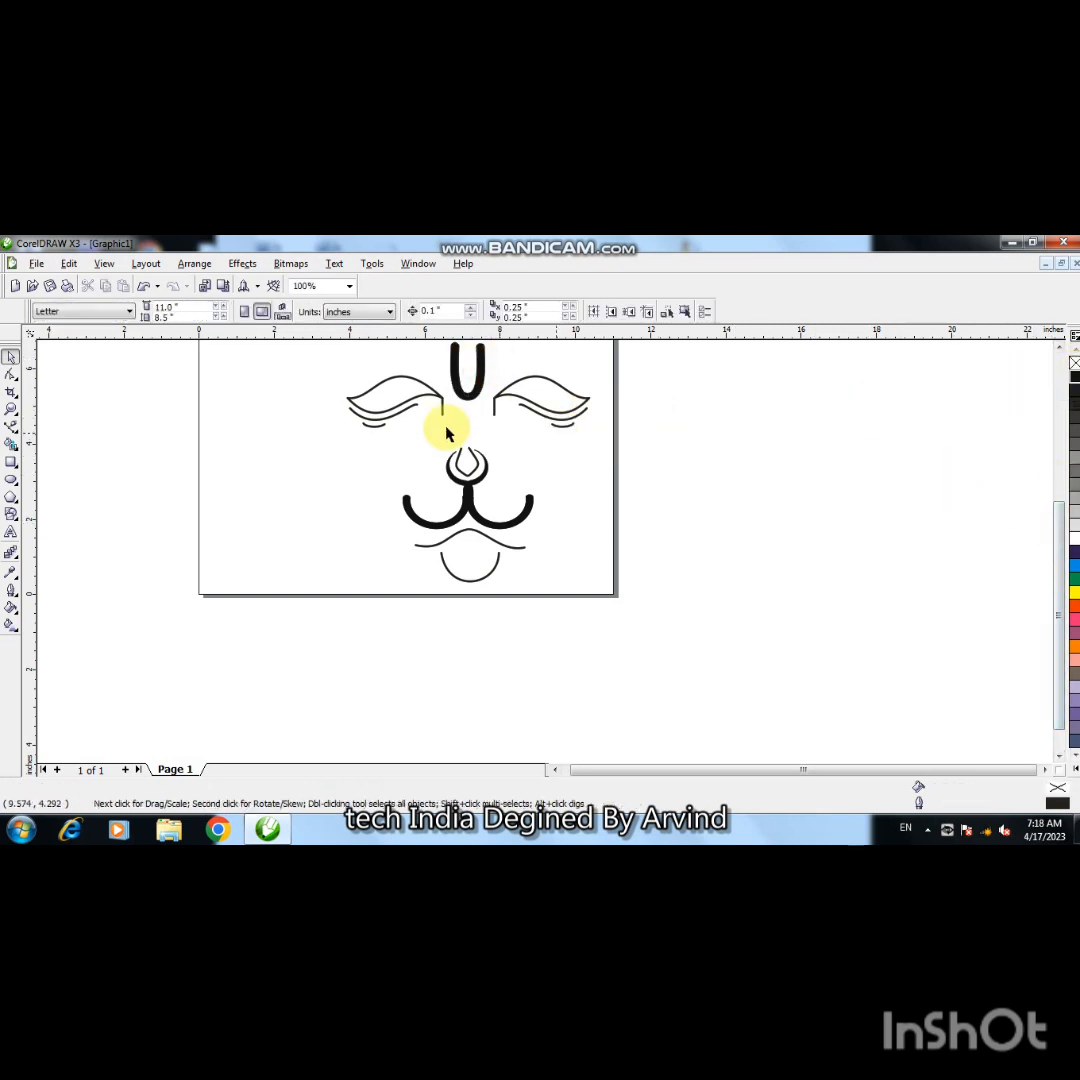
- Draw a vertical two-node Bezier line about 1.39 inches long through the middle of the U, extending slightly above it
click(12, 500)
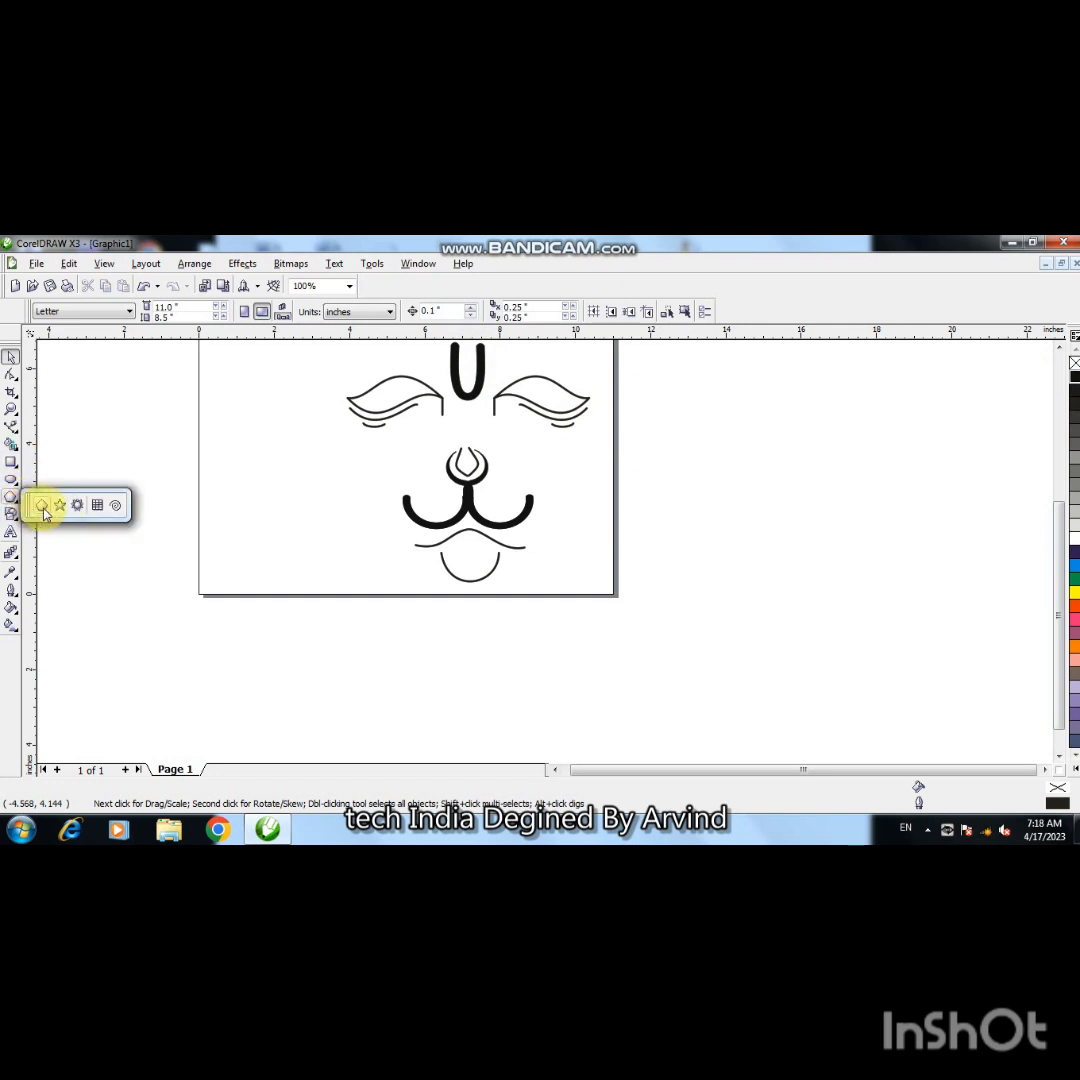
click(42, 506)
click(11, 427)
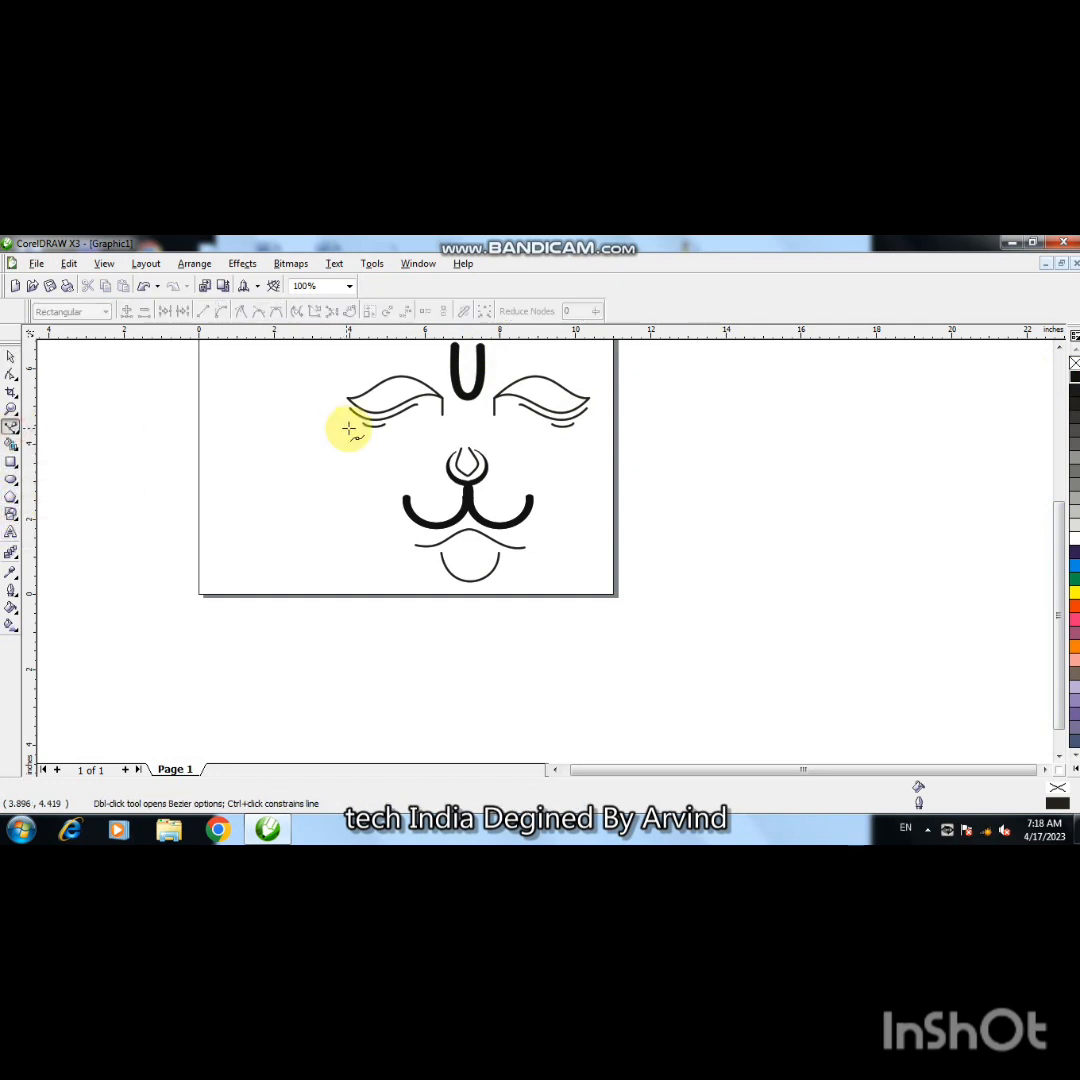
key(F2)
click(470, 362)
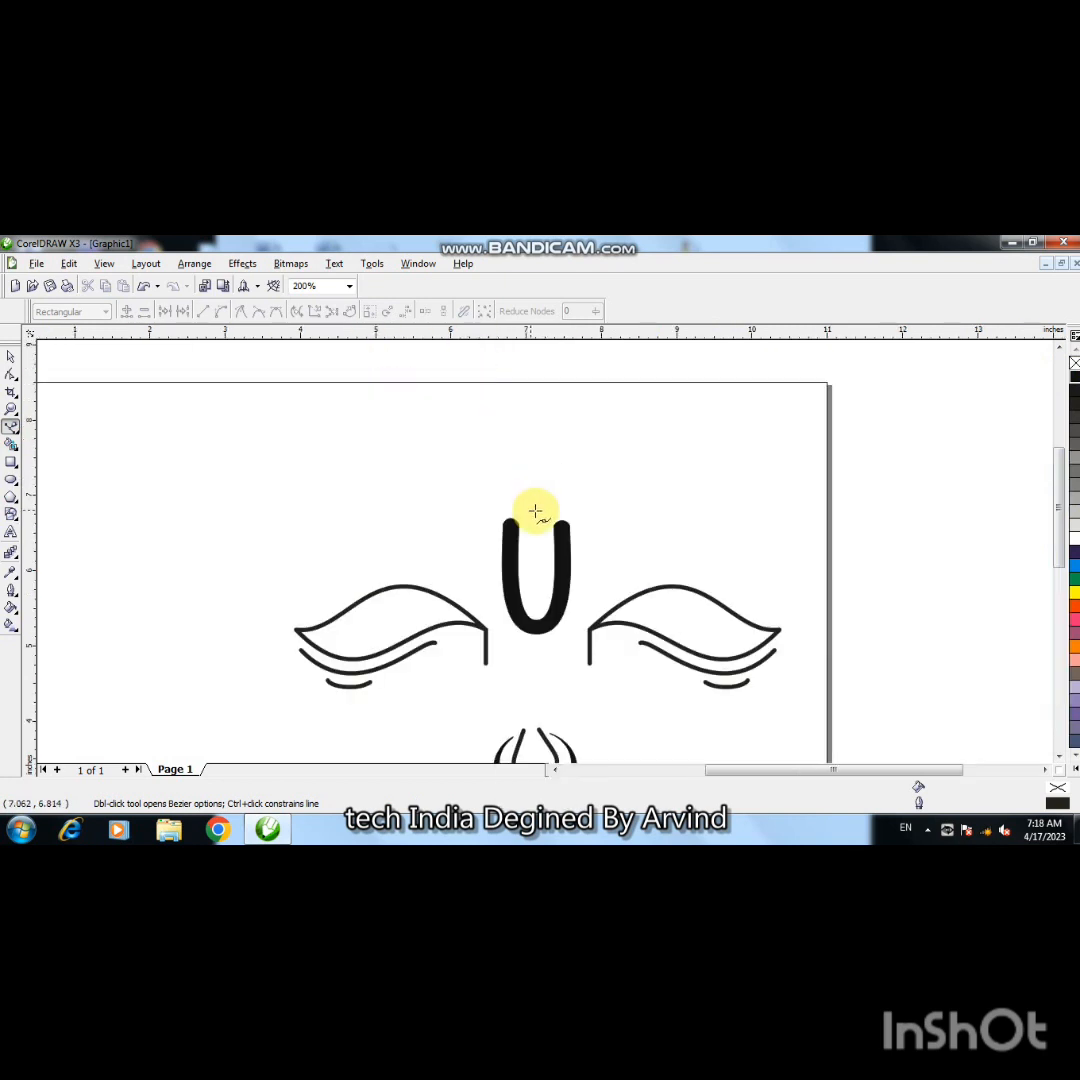
click(531, 506)
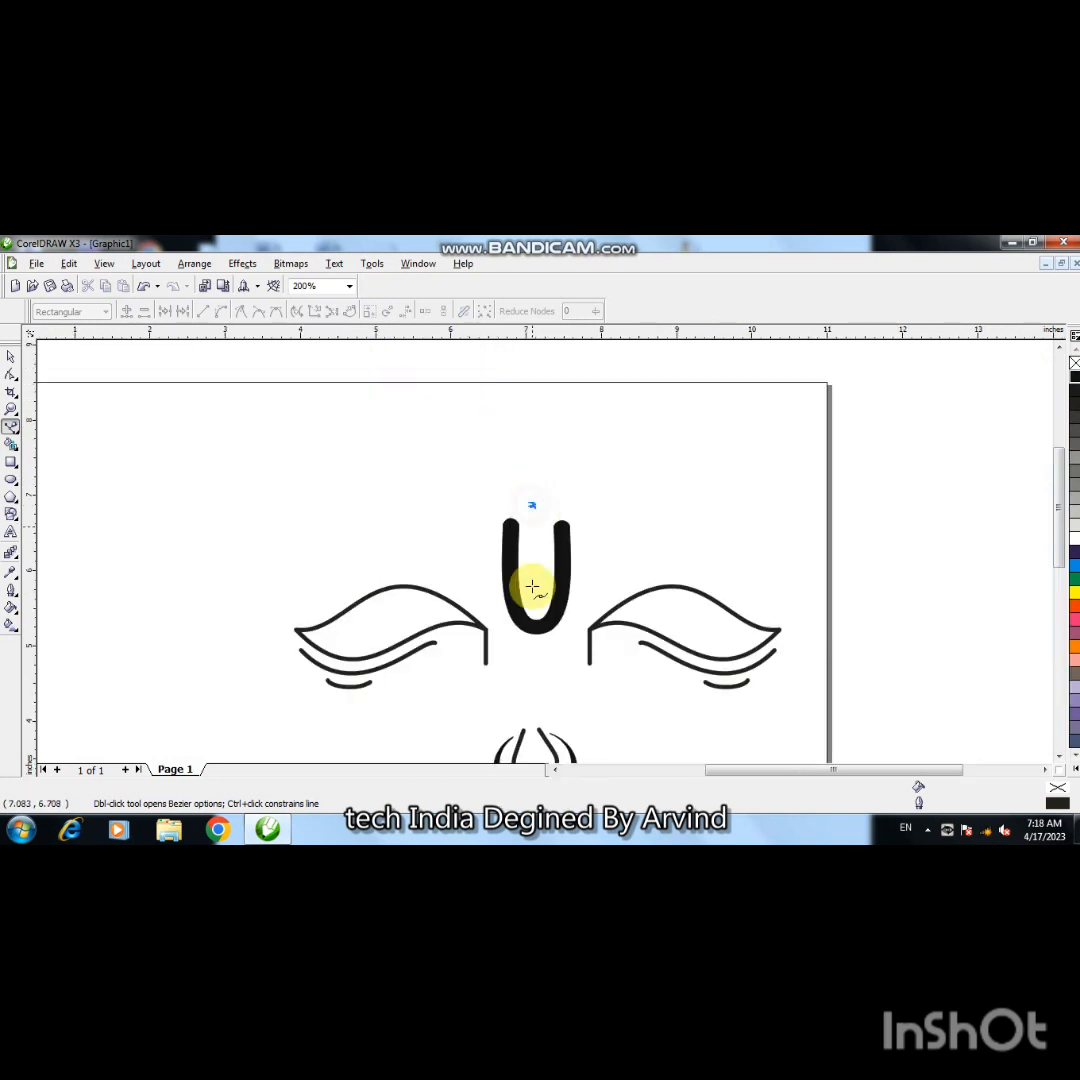
shift+click(531, 608)
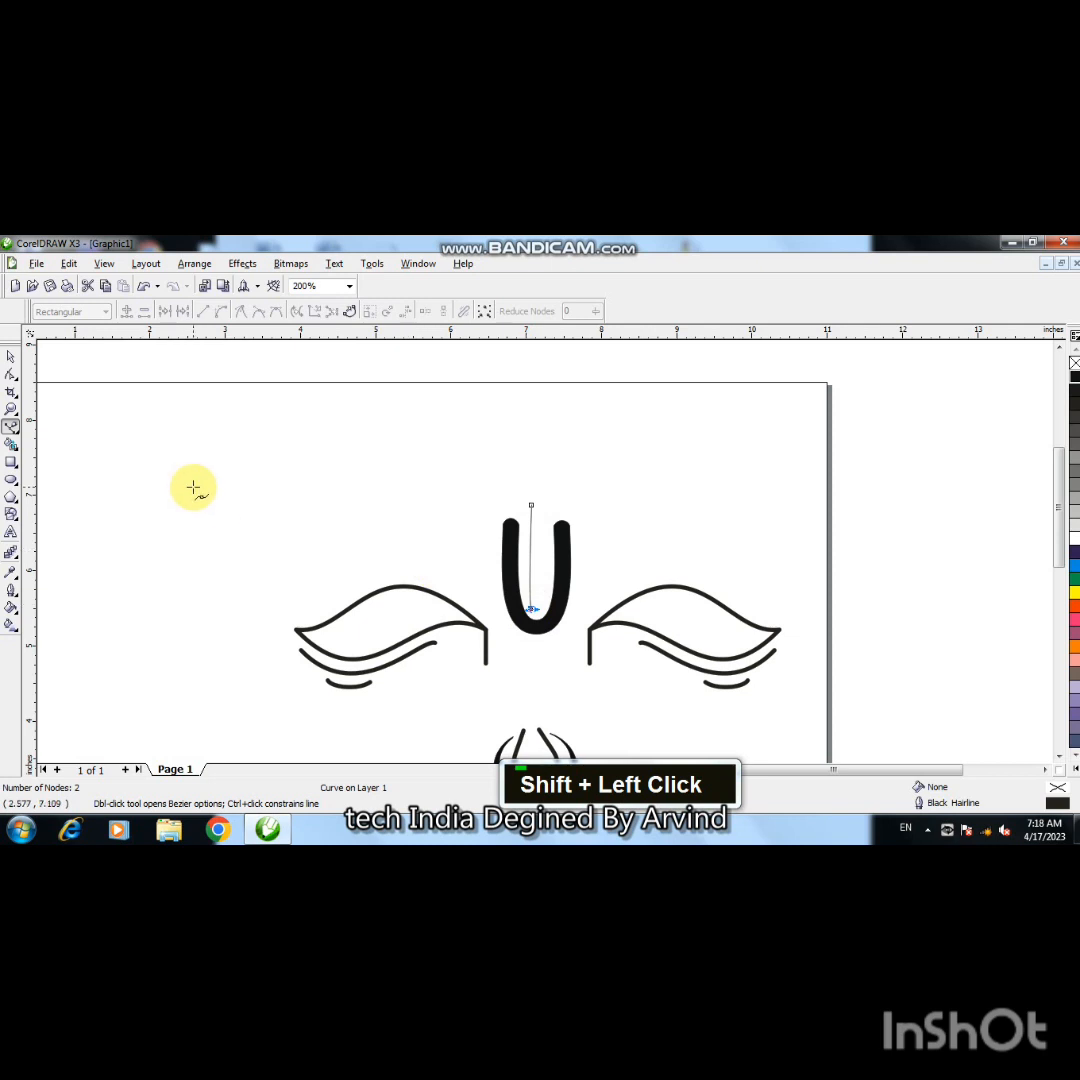
key(ctrl+z)
click(537, 609)
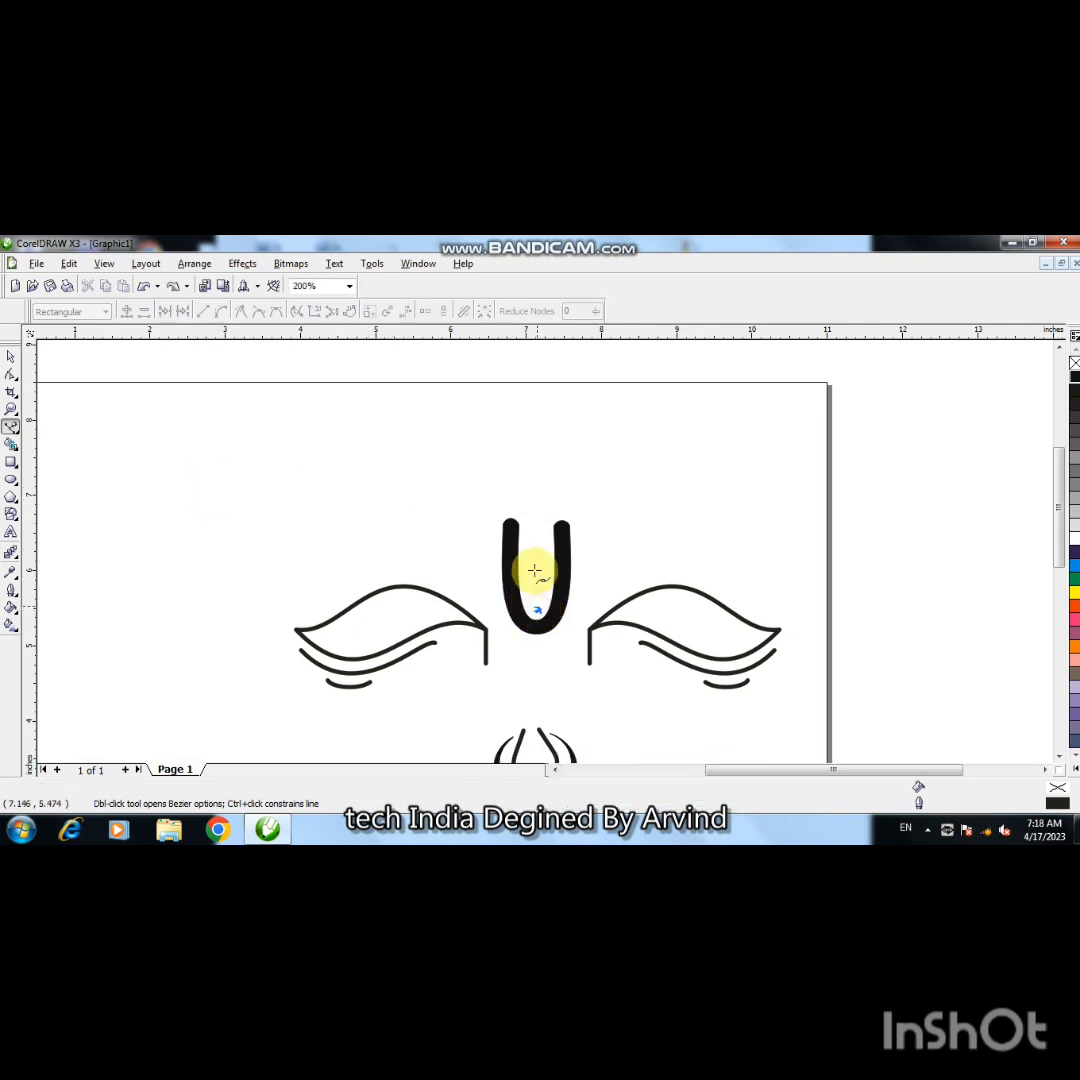
shift+click(536, 506)
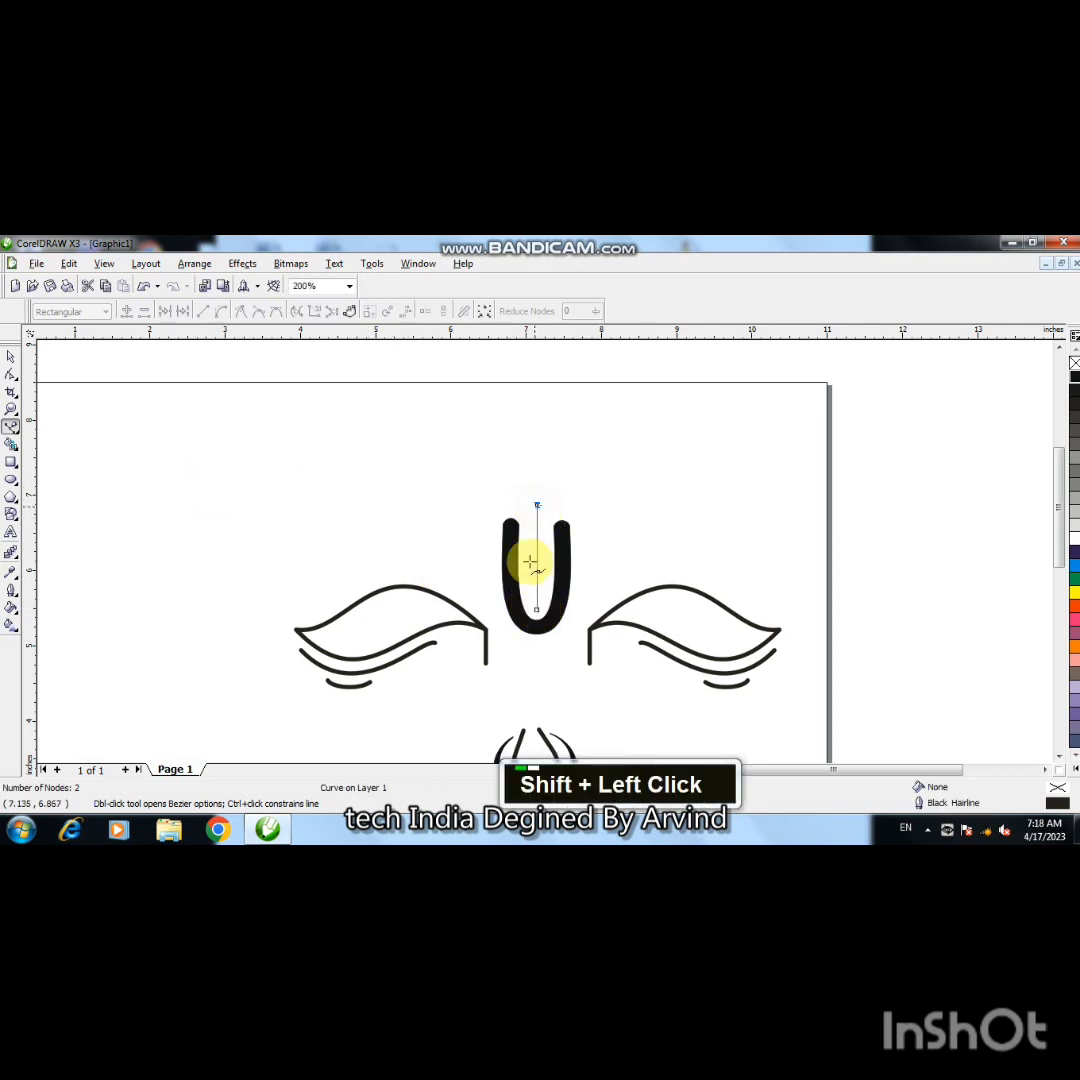
- Convert the vertical line's two overlapping segments to curves and bow them apart into a slim teardrop about 0.15 inches wide
click(11, 373)
right_click(537, 567)
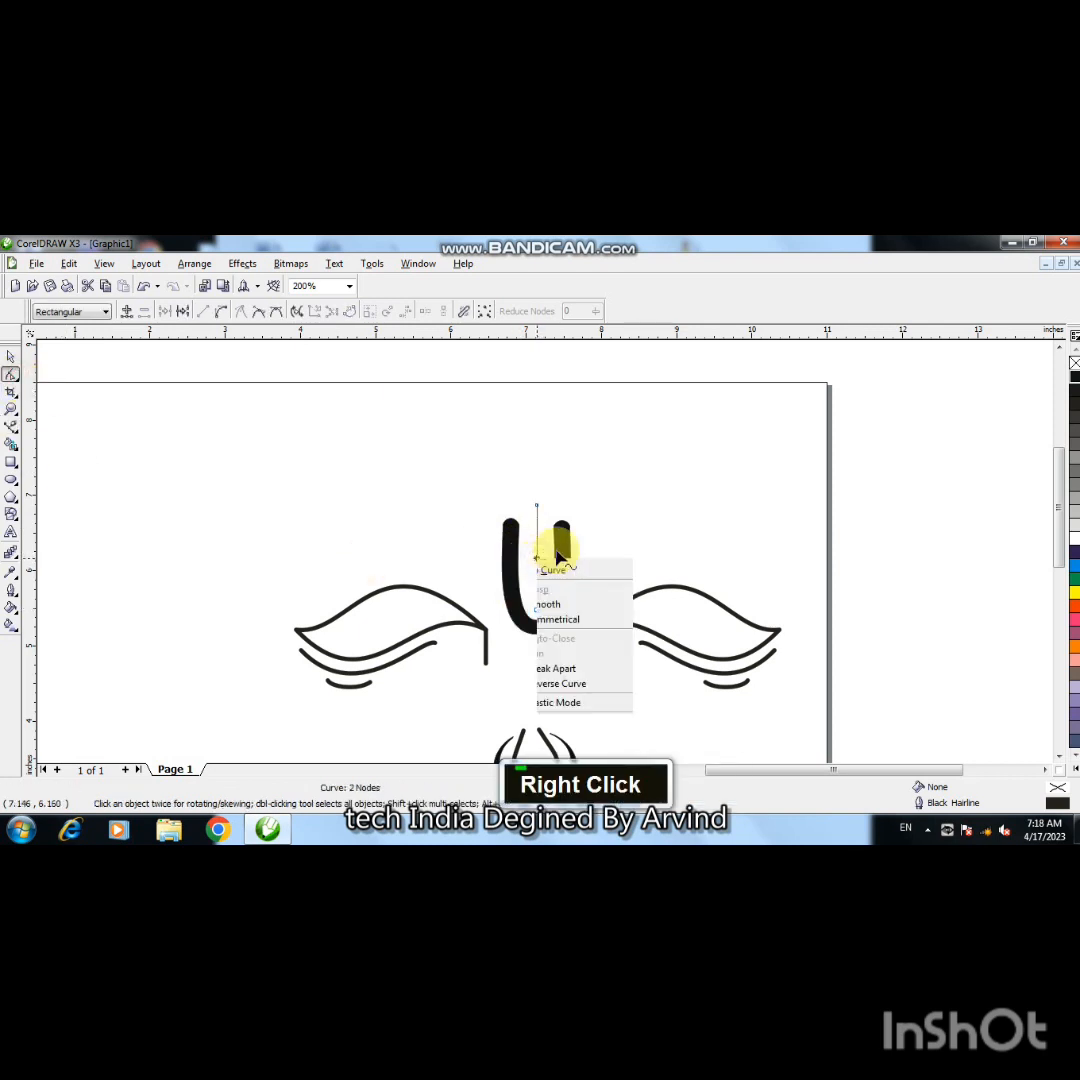
click(568, 610)
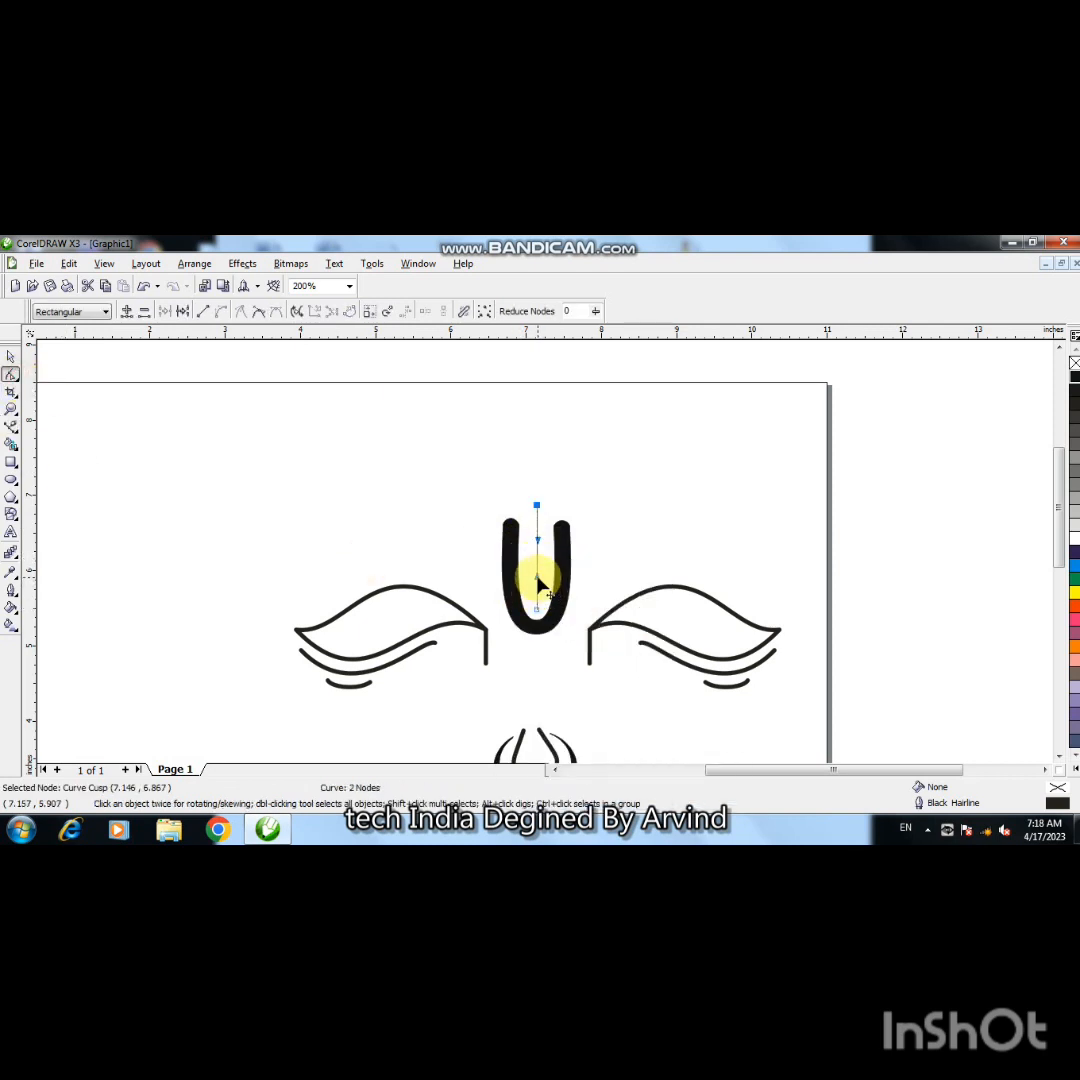
drag(536, 580, 549, 616)
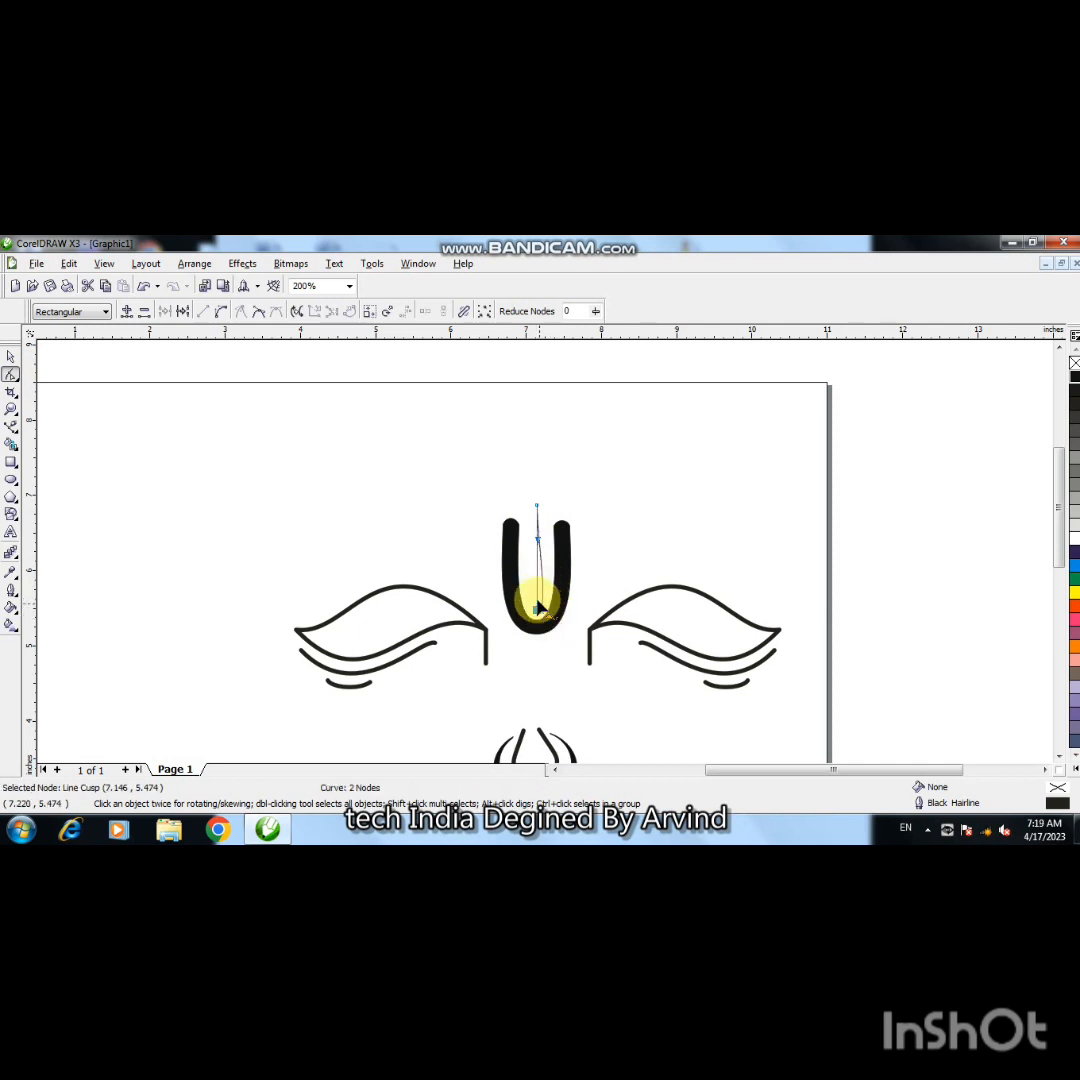
right_click(536, 575)
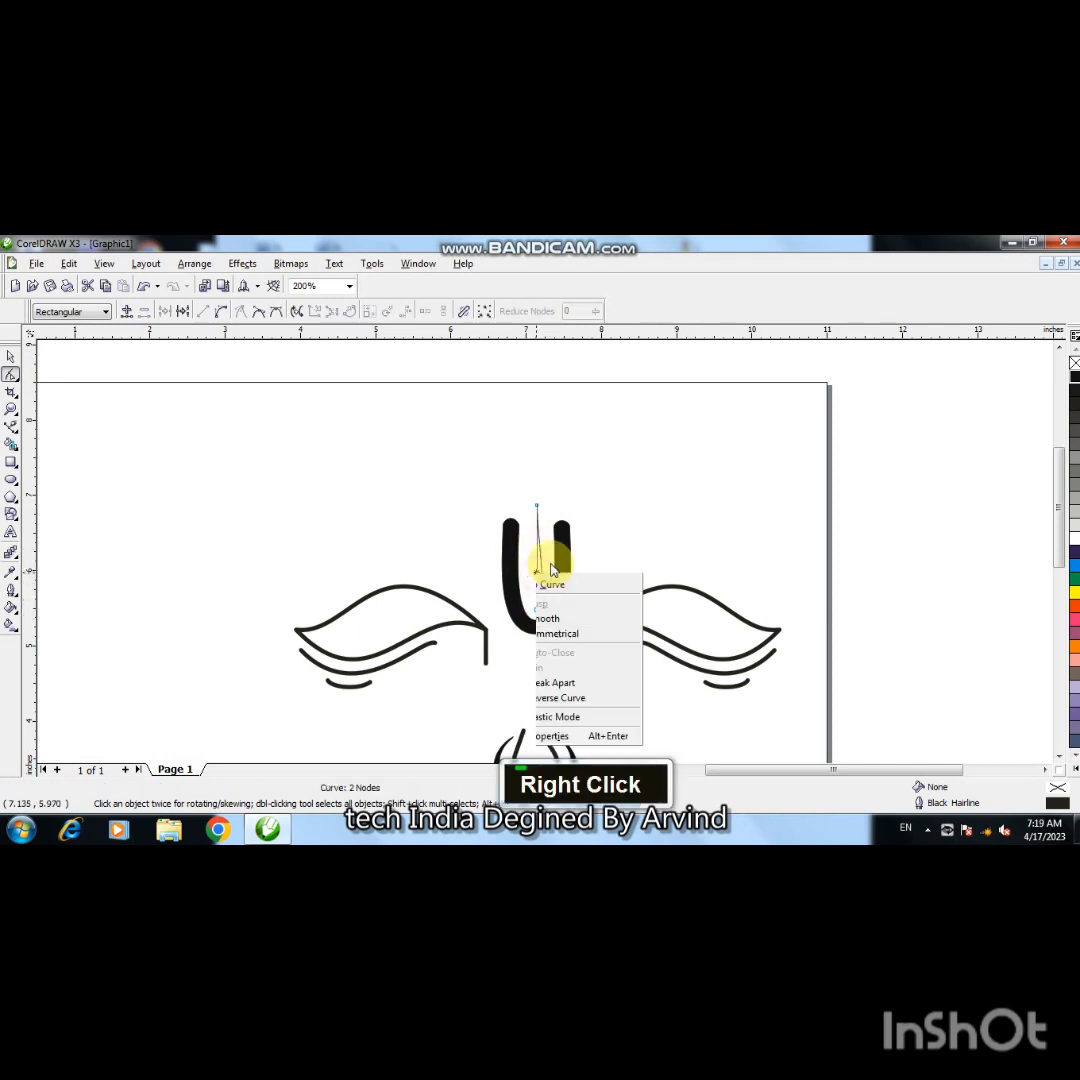
click(570, 634)
drag(540, 585, 520, 618)
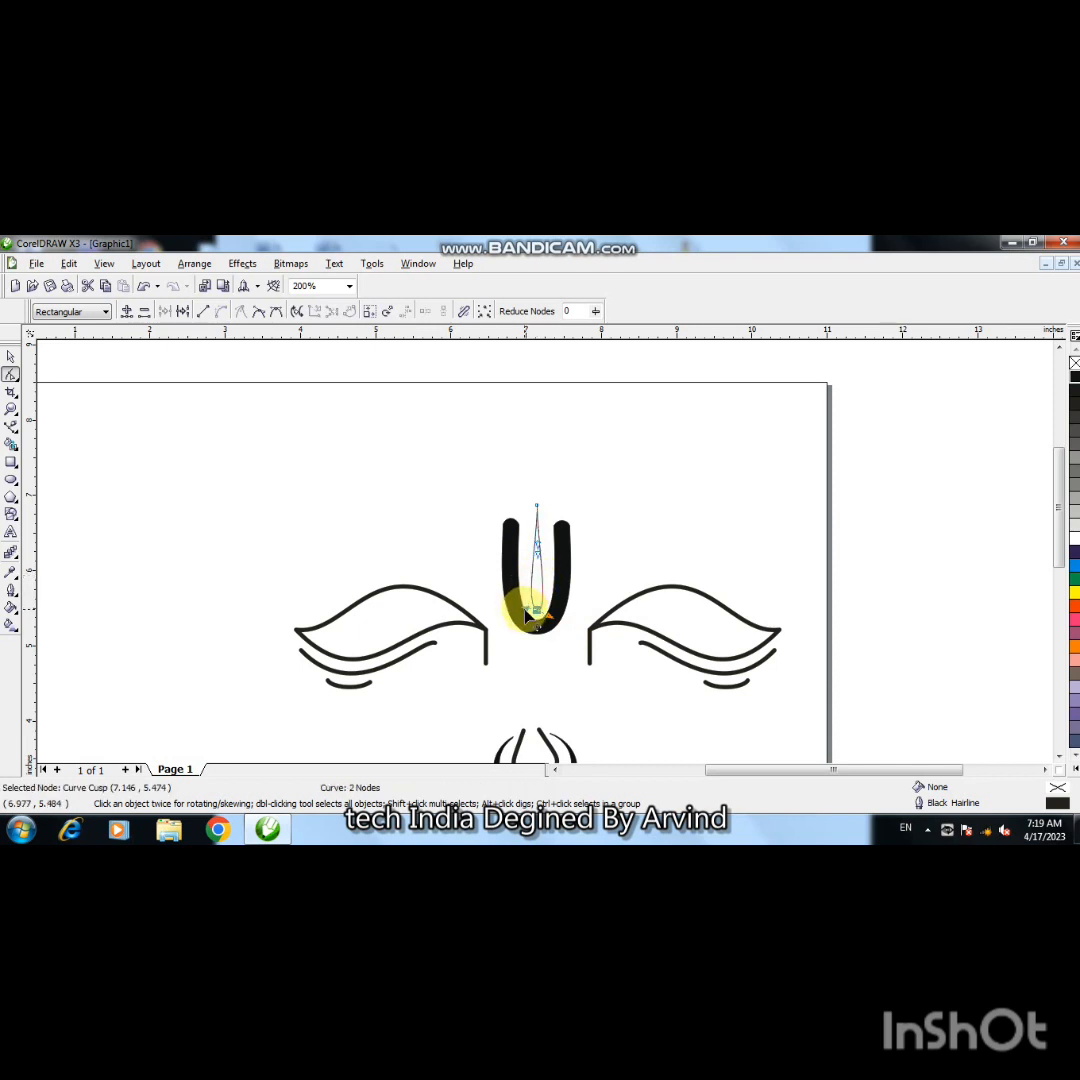
- Fill the teardrop with Red and give it a 4.0 pt outline
click(10, 356)
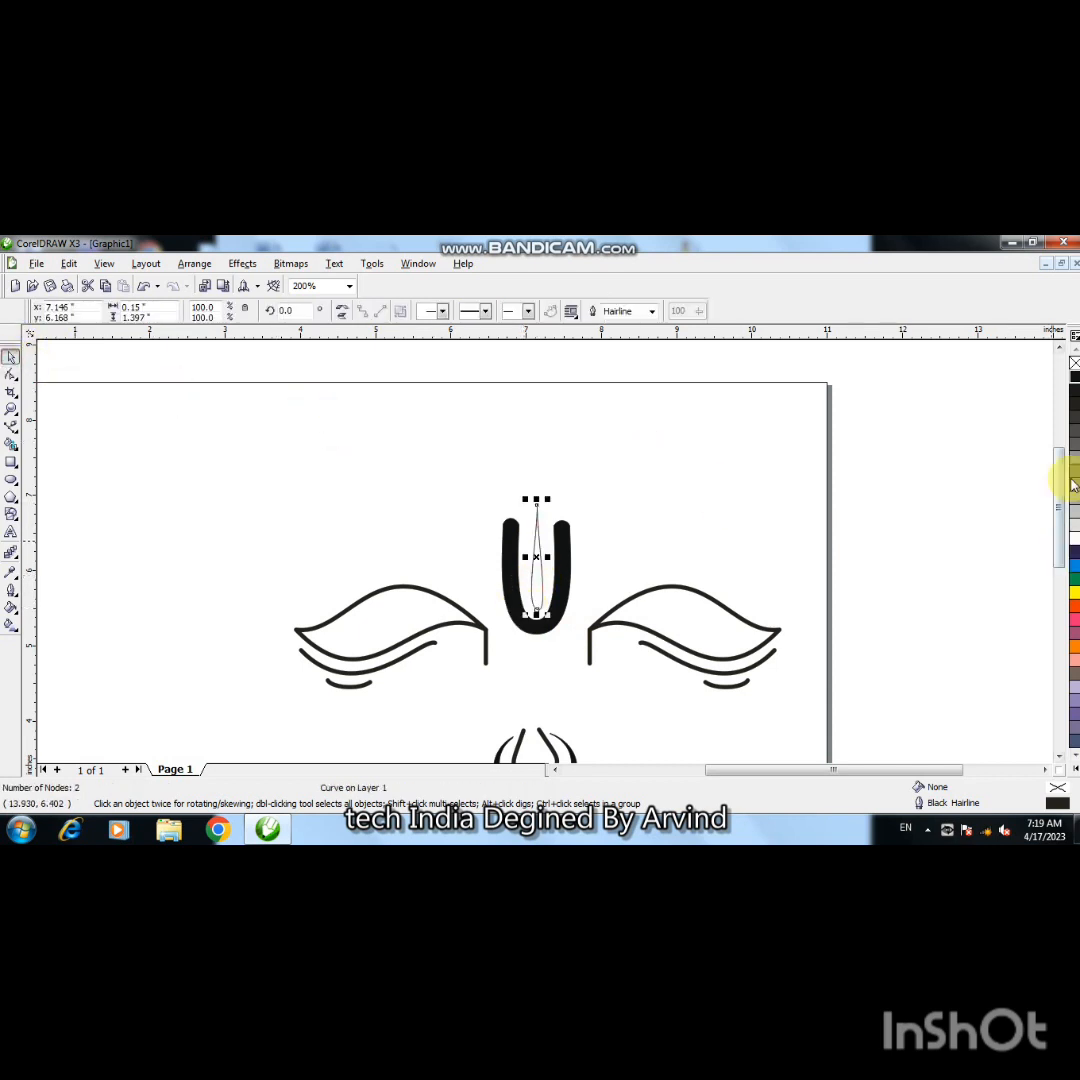
click(1074, 606)
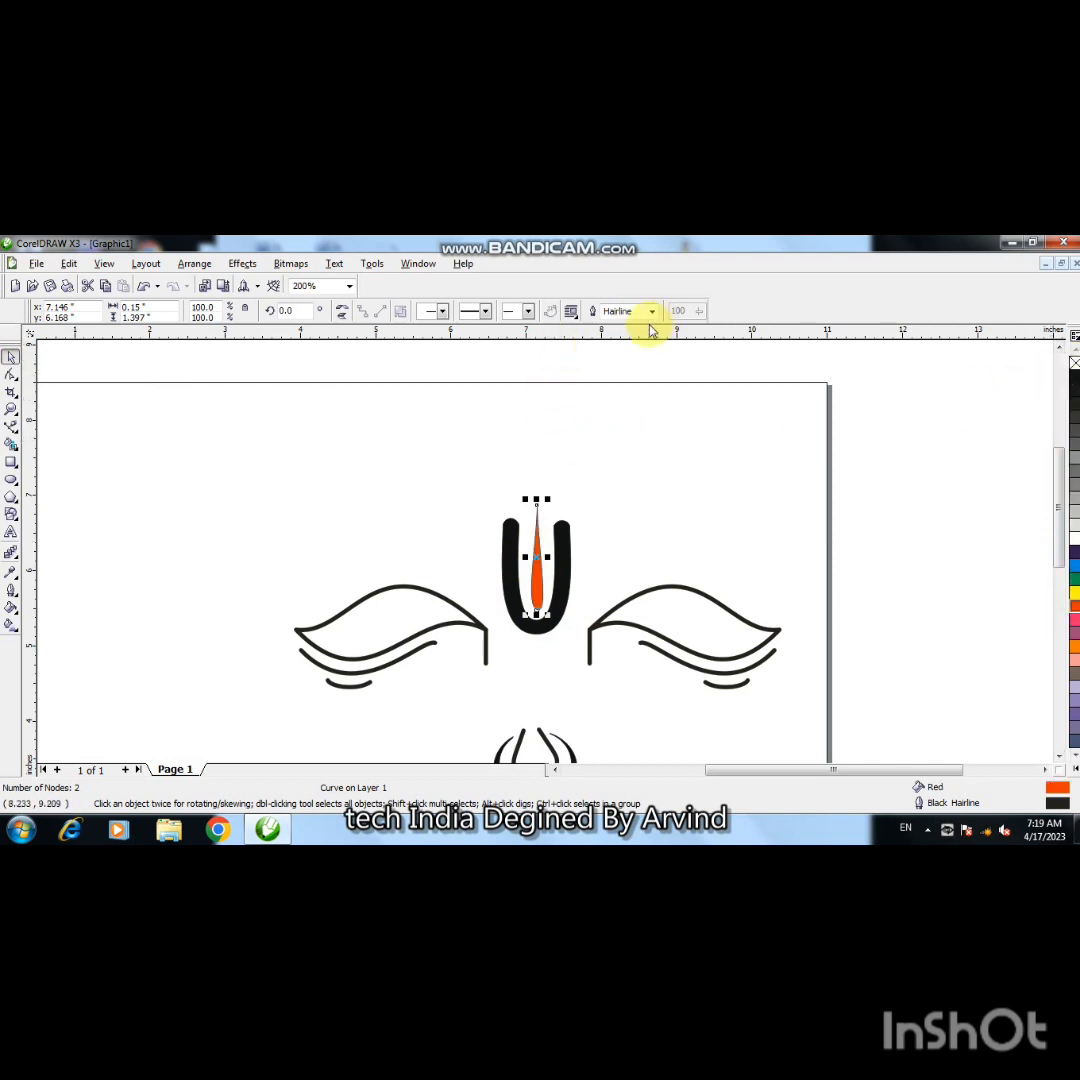
key(F12)
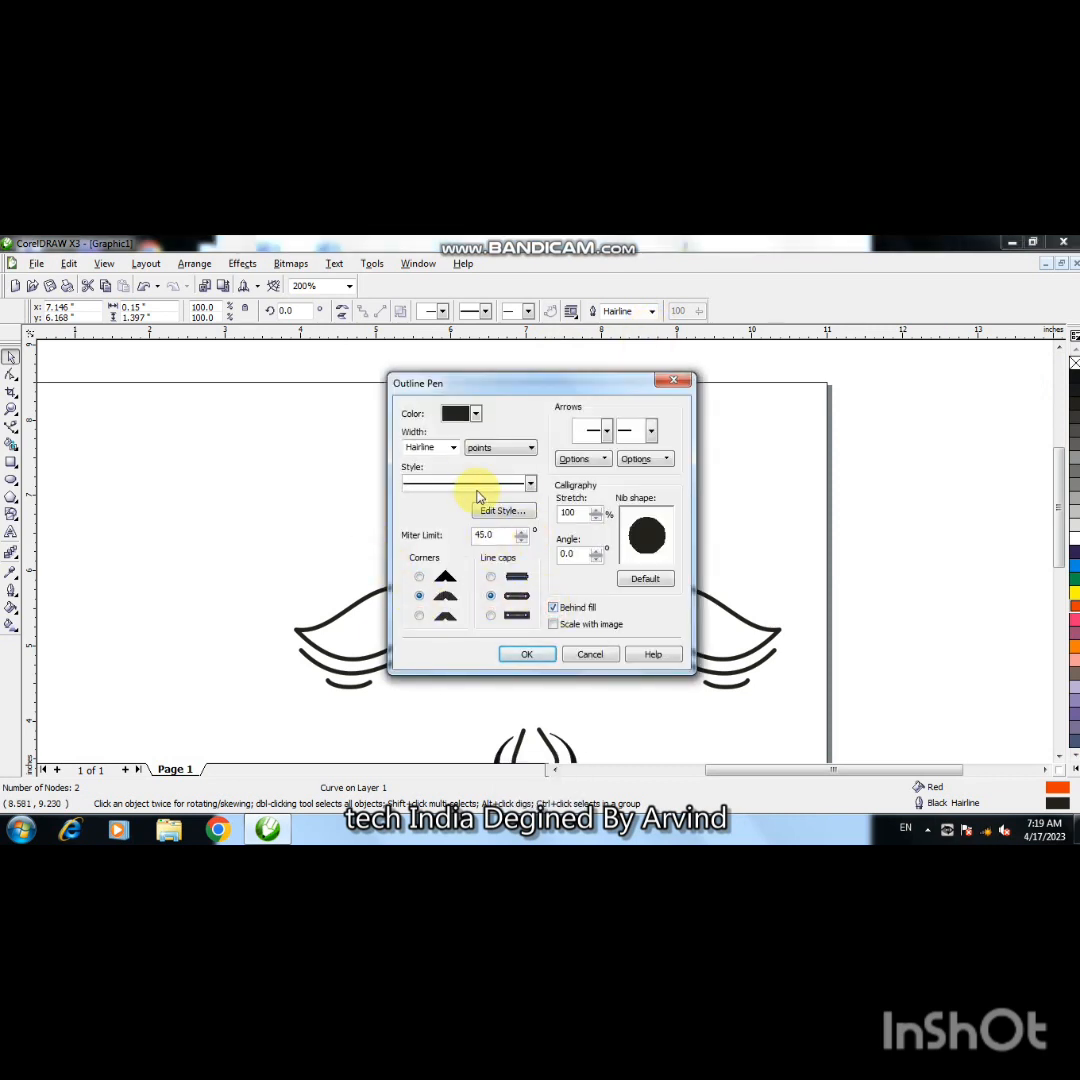
click(453, 447)
click(446, 511)
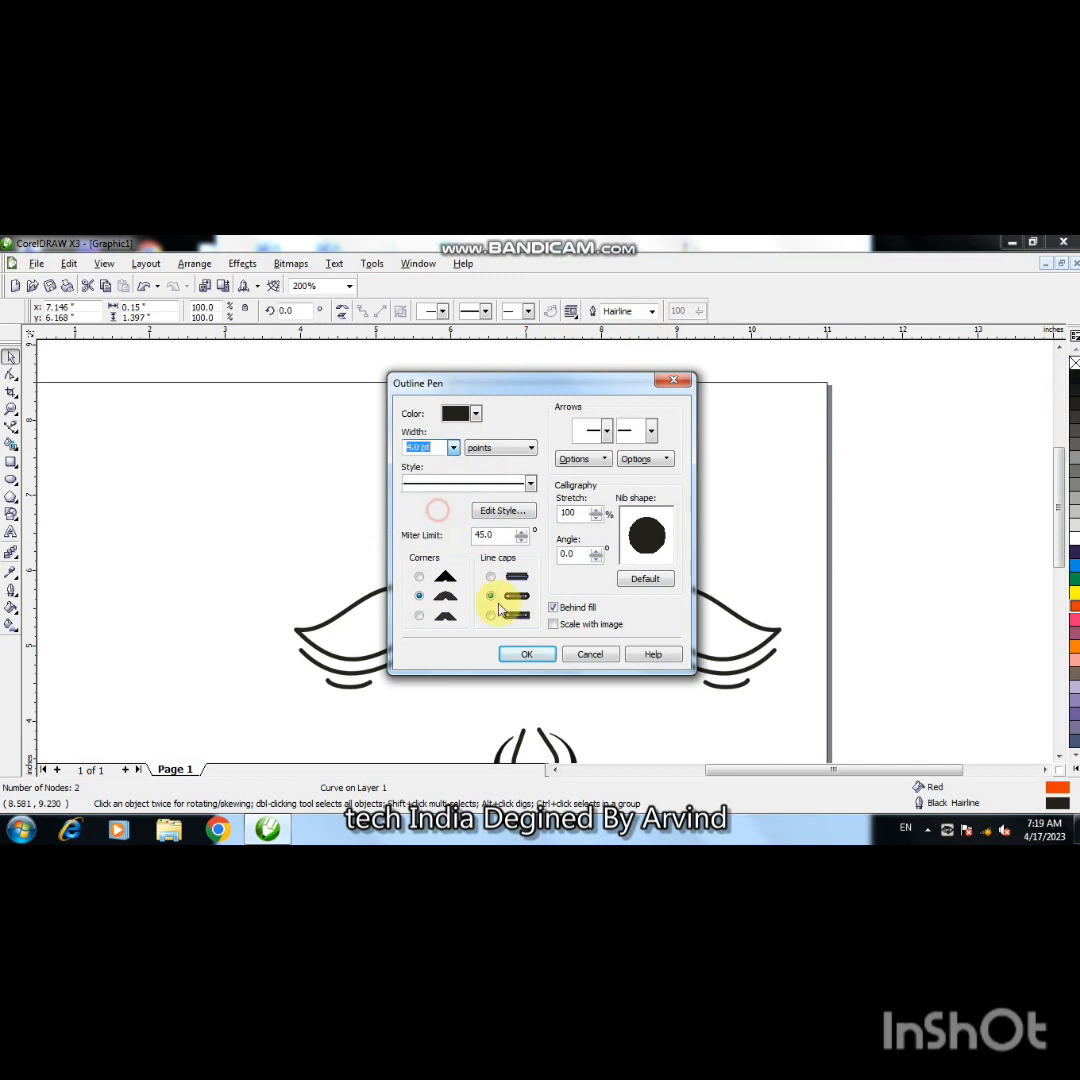
click(530, 655)
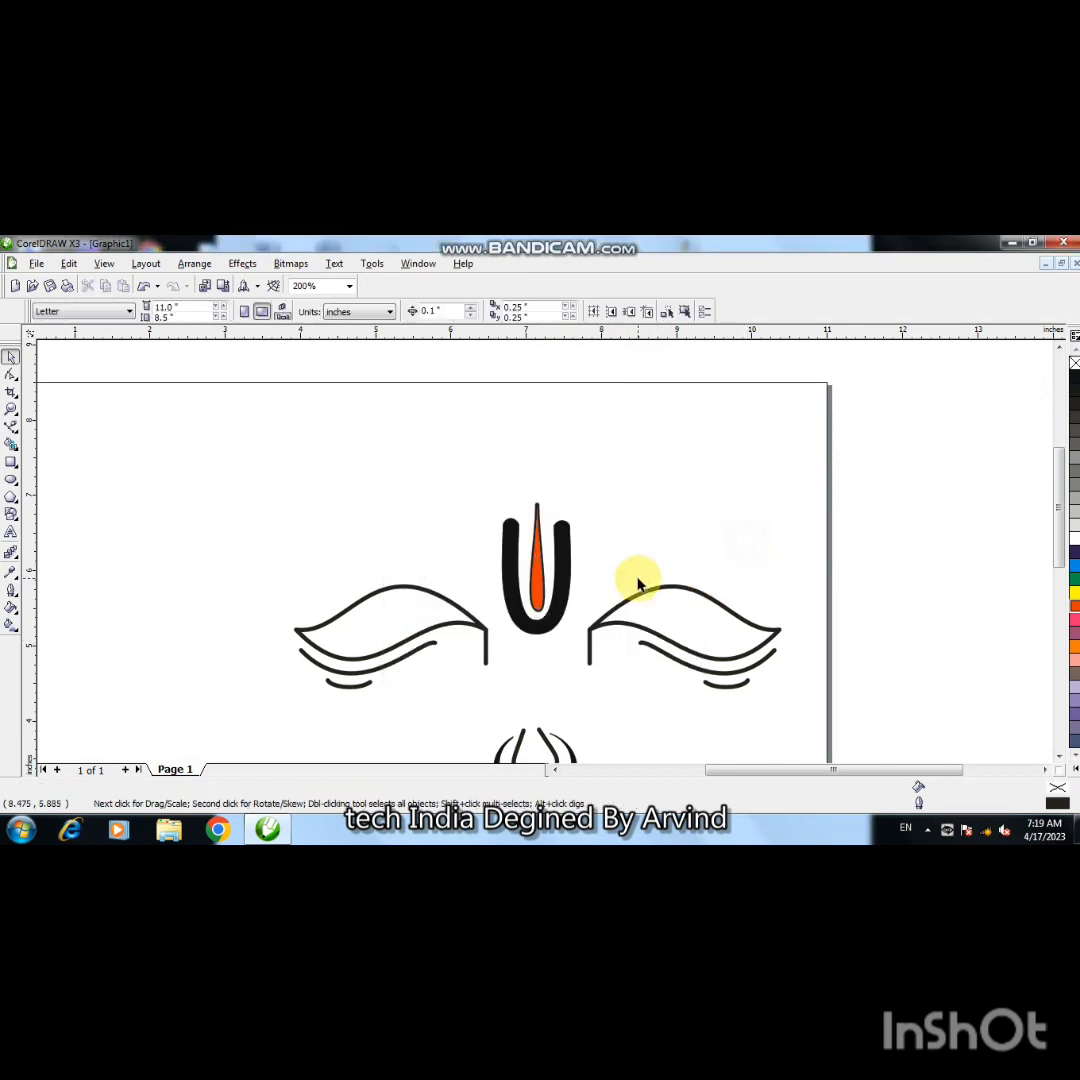
- Draw an open three-node Bezier line beside the U, running down about 1.3 inches and across about 2 inches above the right eye
click(11, 428)
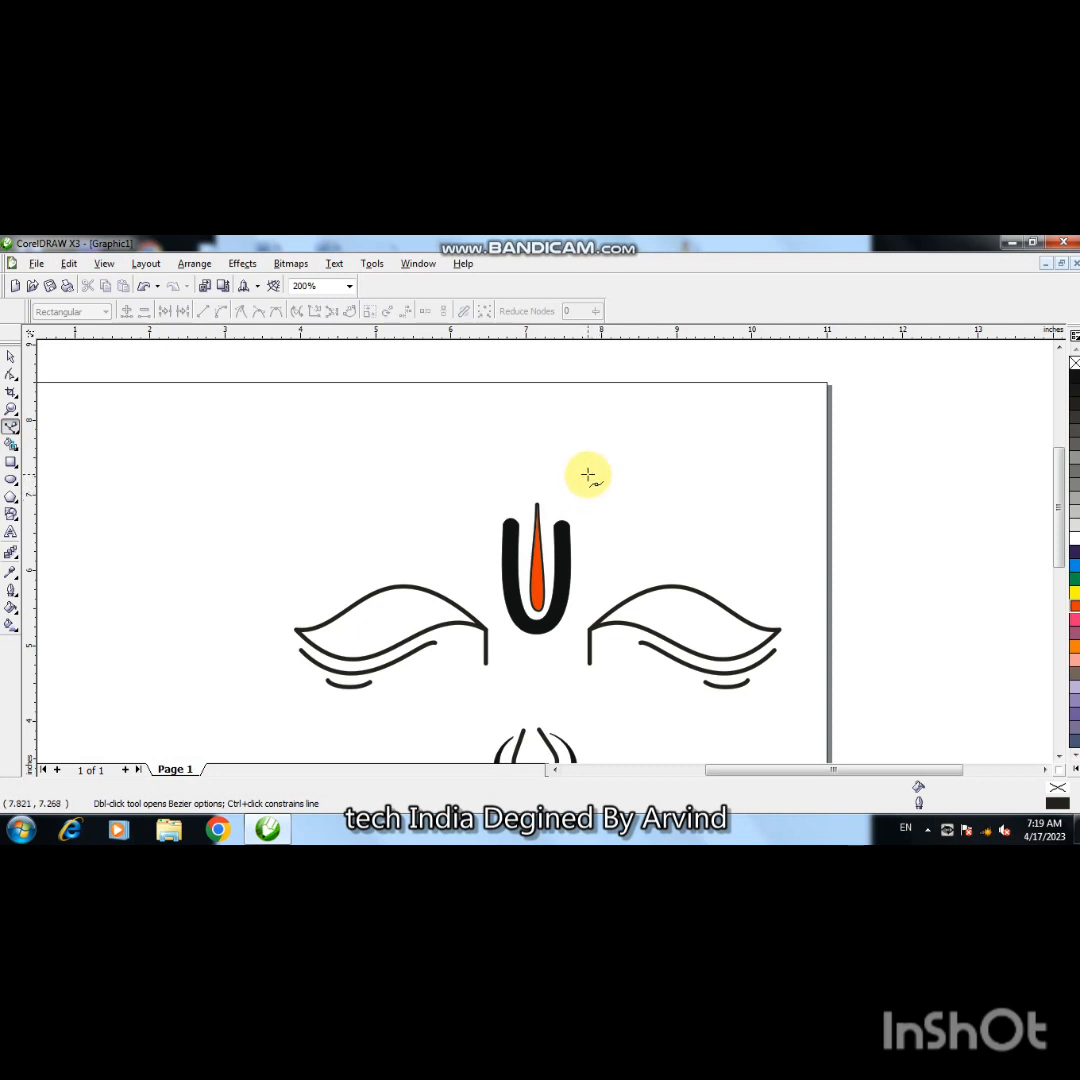
click(588, 474)
click(595, 577)
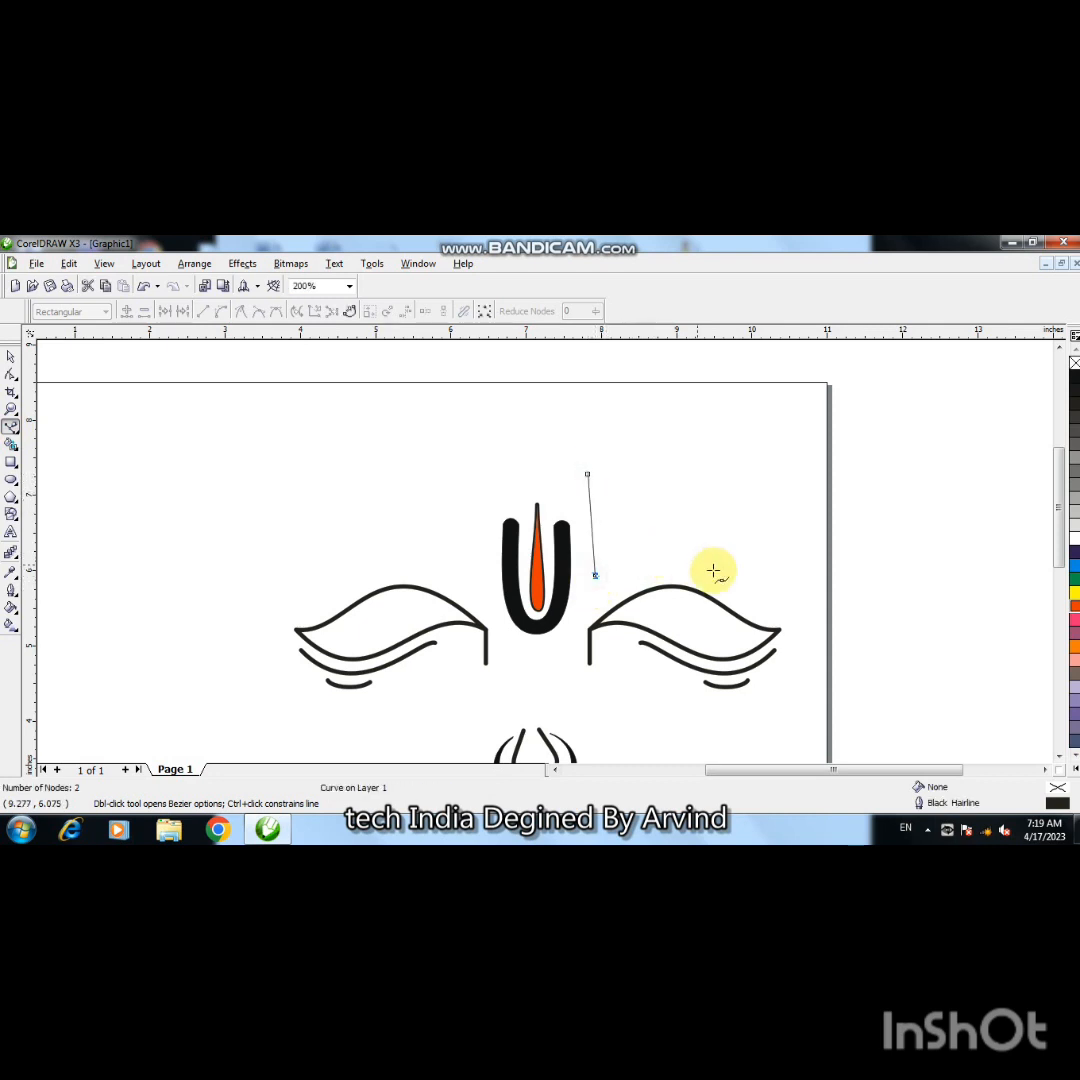
click(749, 585)
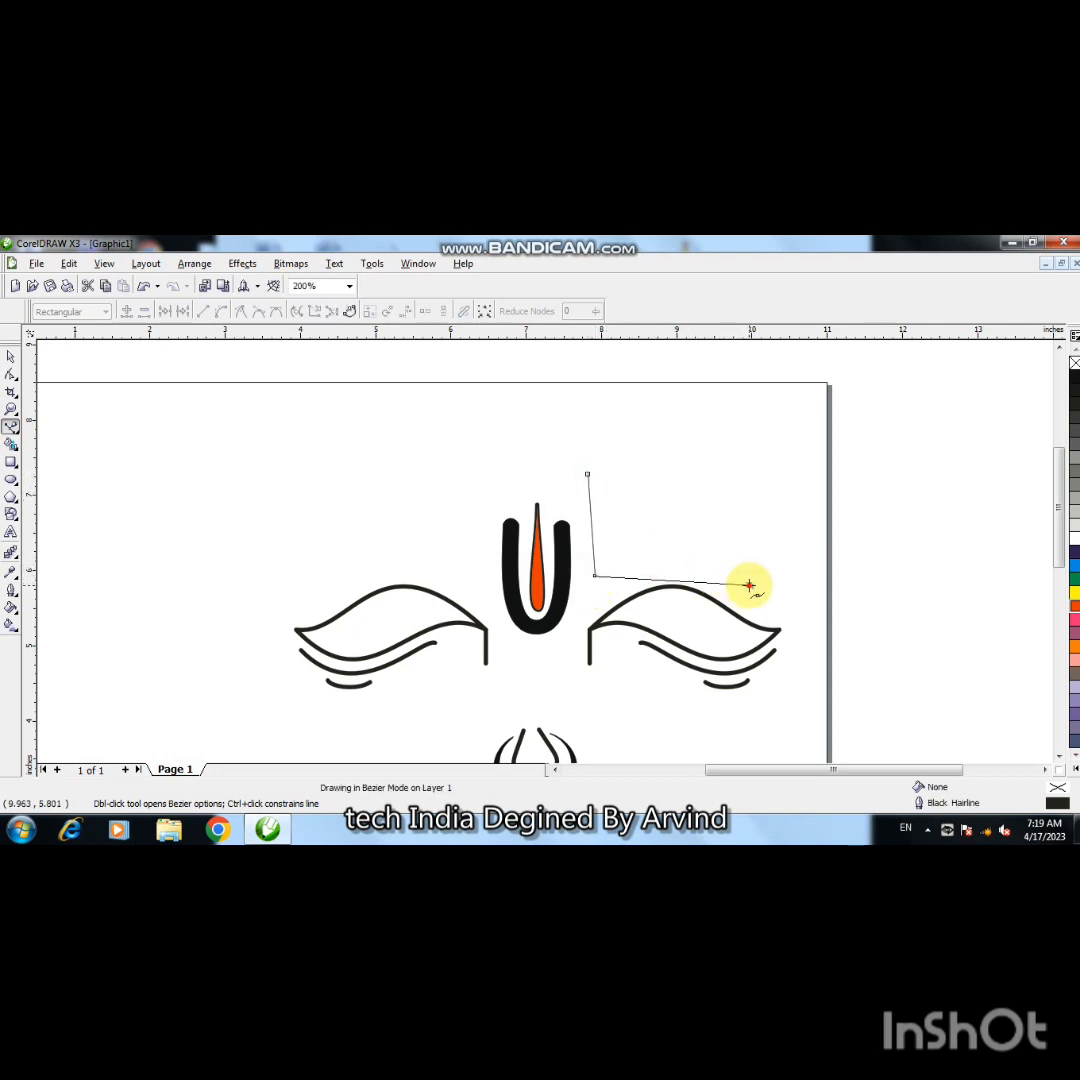
- Convert the new line's upright segment to a curve and move its end nodes to about (7.47, 7.51) and (10.11, 5.95) inches
click(11, 375)
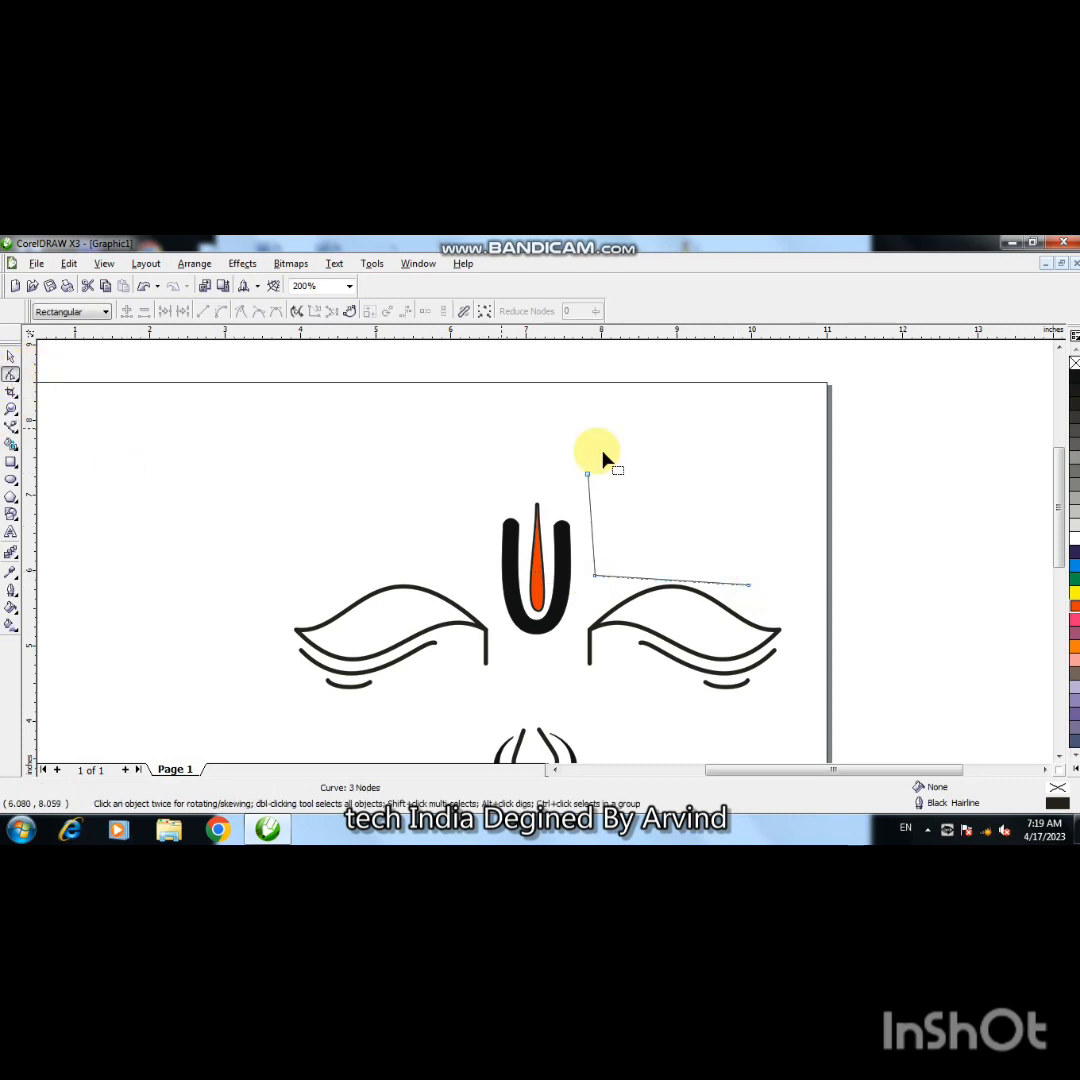
drag(592, 476, 588, 458)
right_click(592, 502)
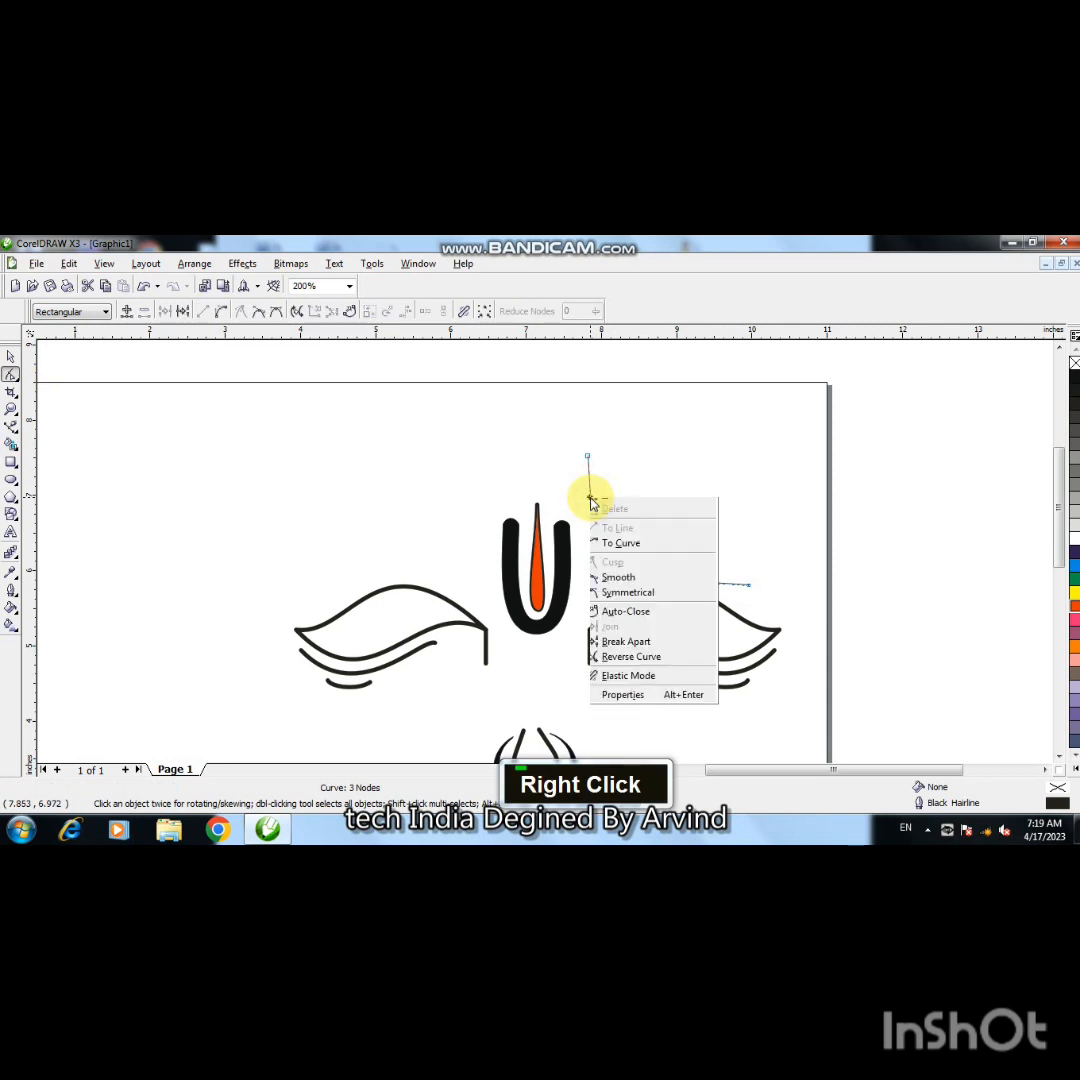
click(624, 553)
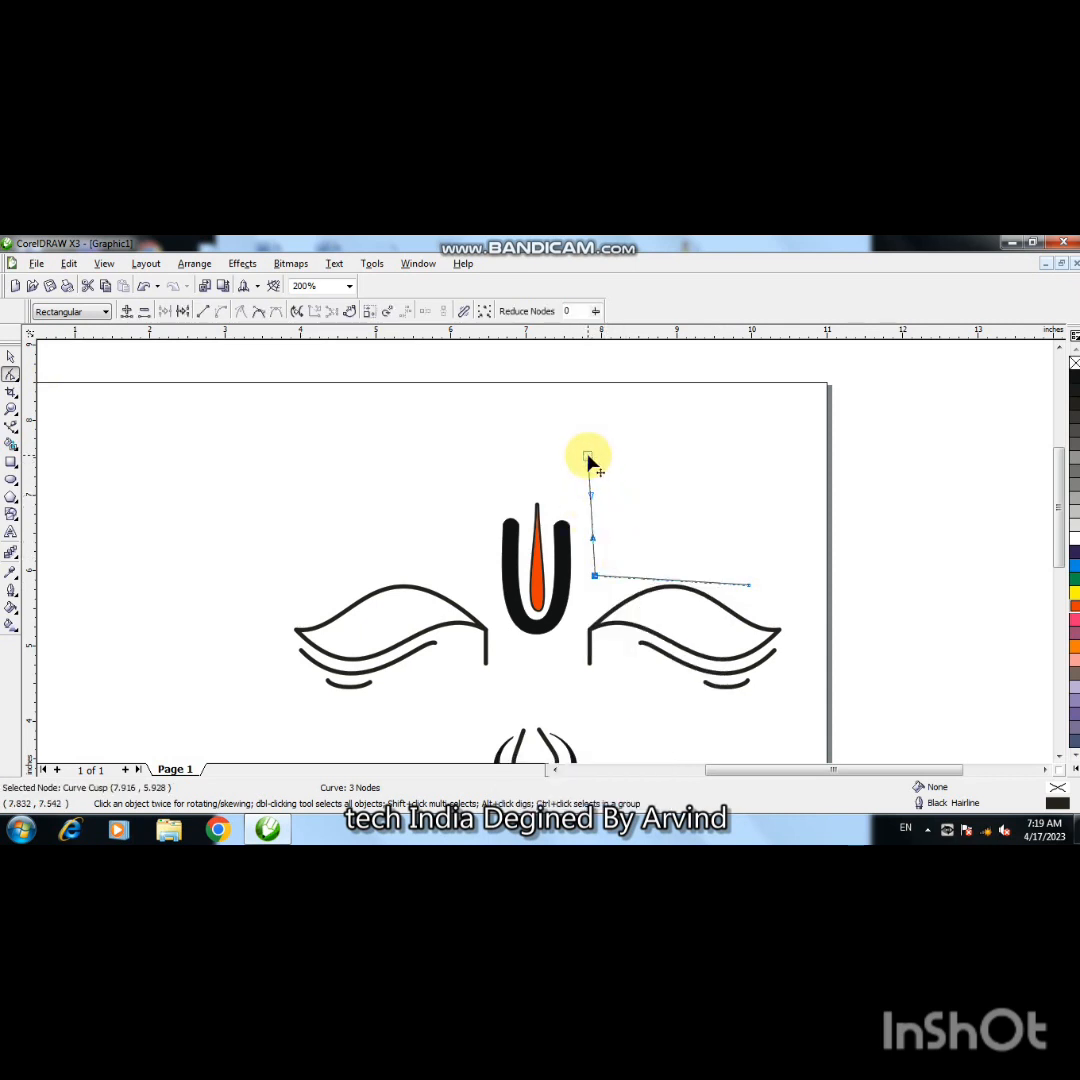
drag(590, 459, 560, 458)
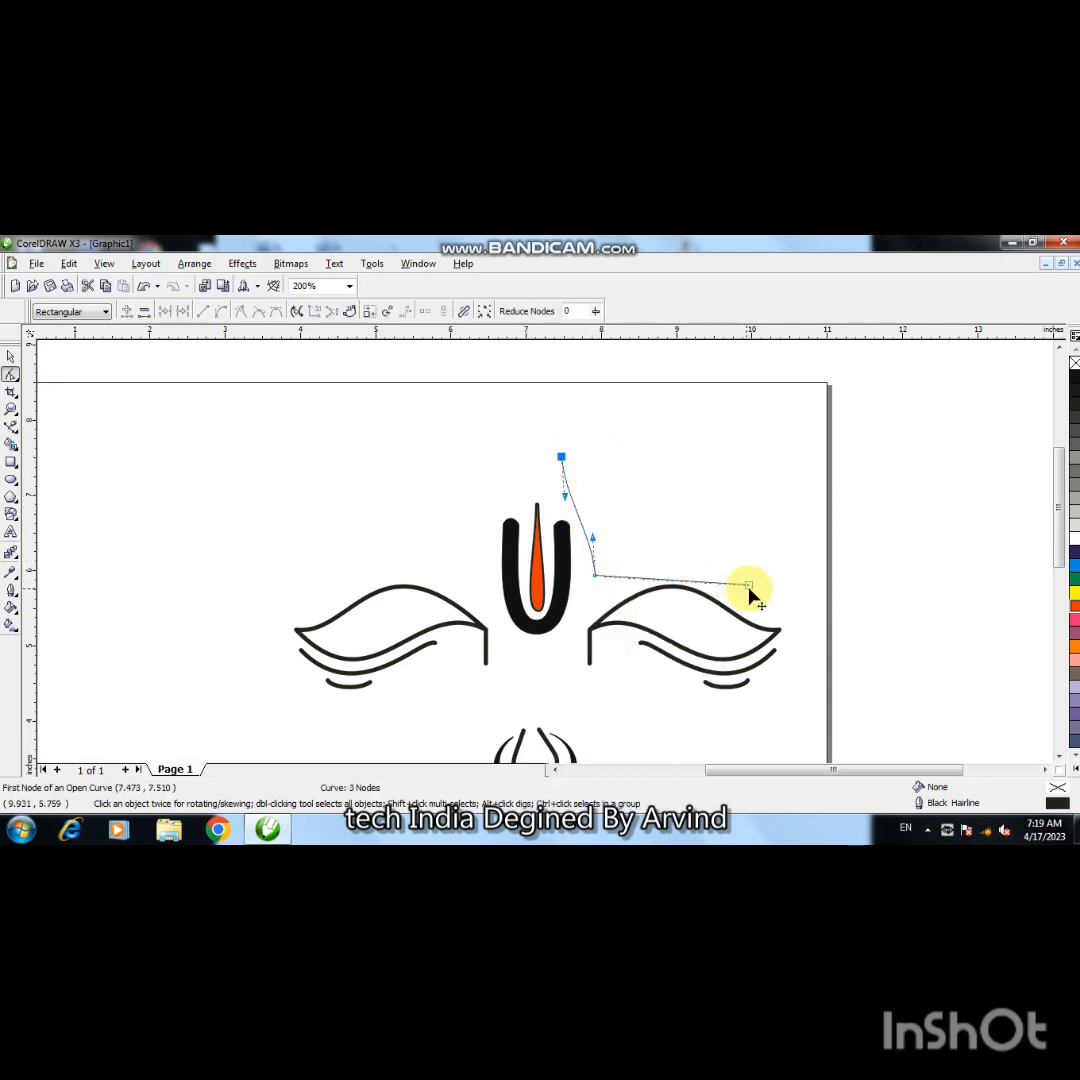
drag(749, 585, 760, 574)
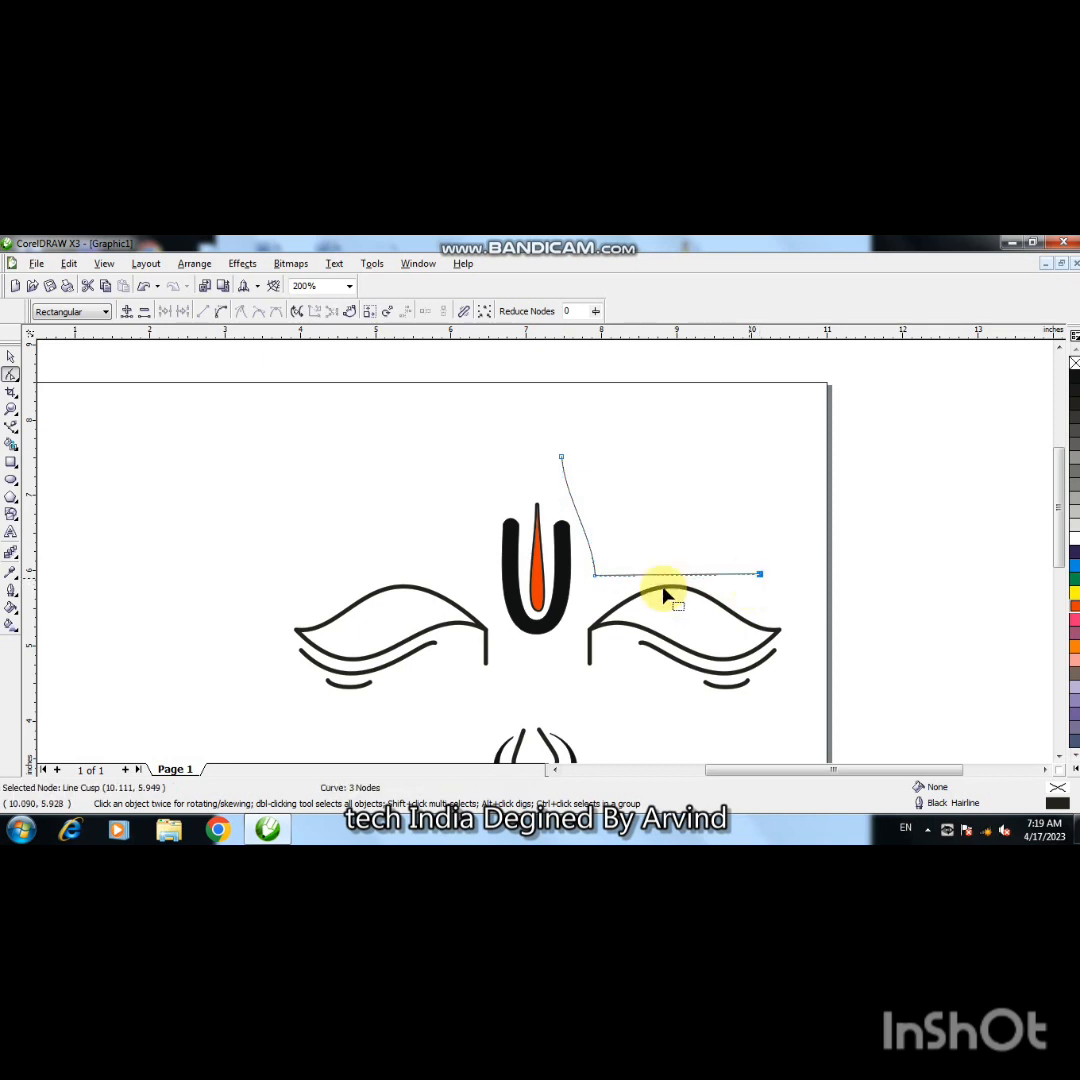
- Bow the three-node line's upright segment outward, then convert its flat segment to a curve and arch it upward above the right eye
drag(566, 494, 623, 482)
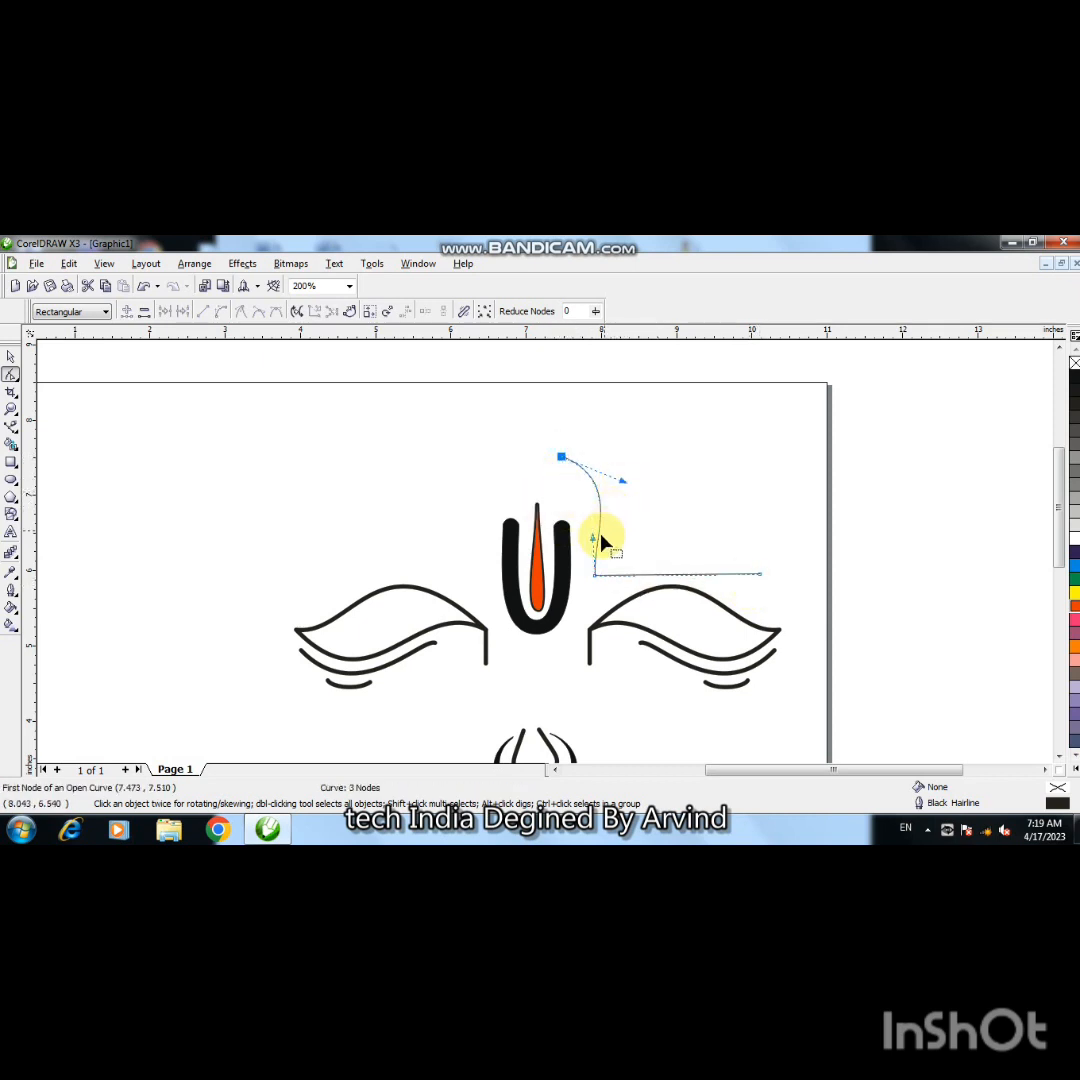
drag(592, 542, 630, 546)
right_click(703, 580)
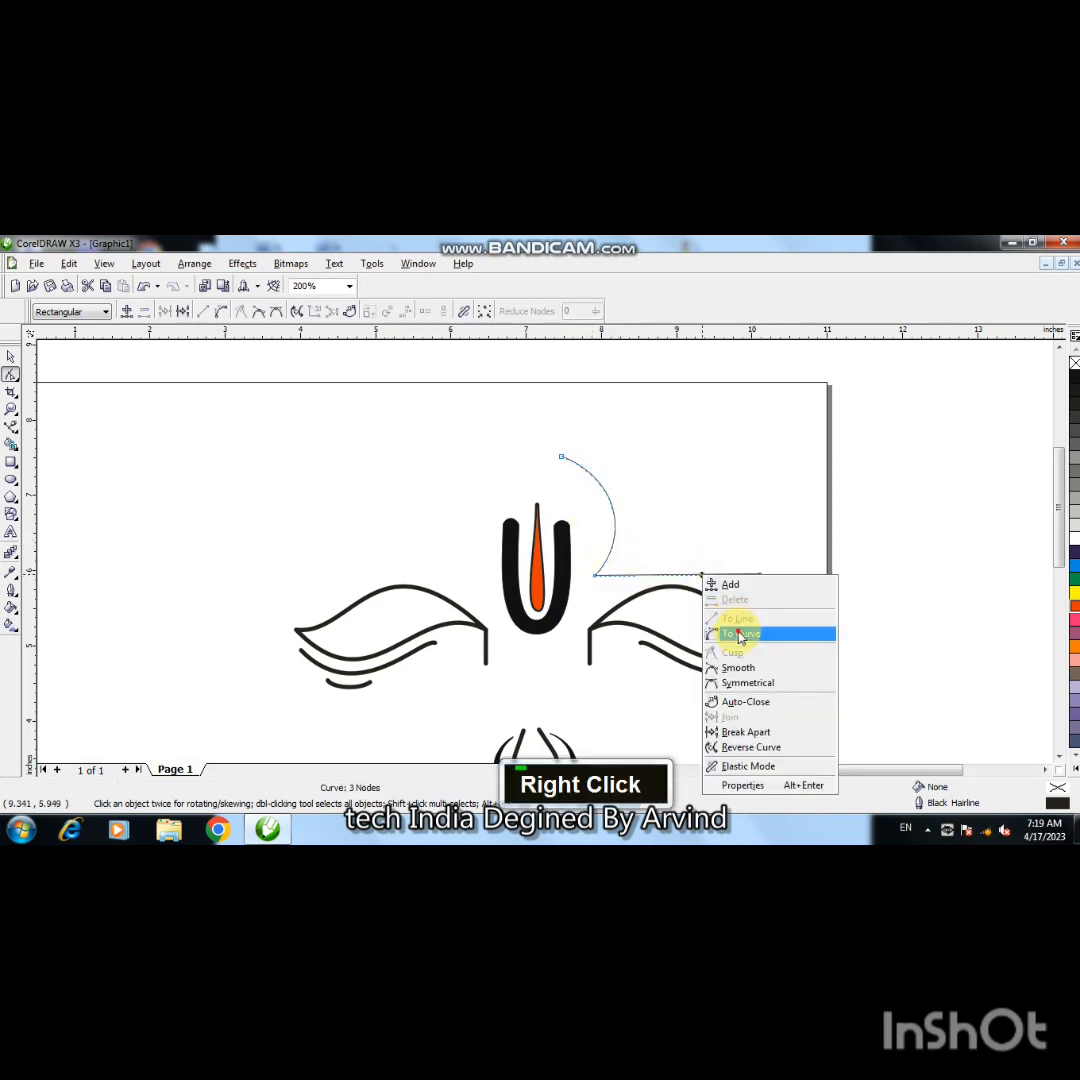
click(745, 632)
drag(646, 578, 651, 540)
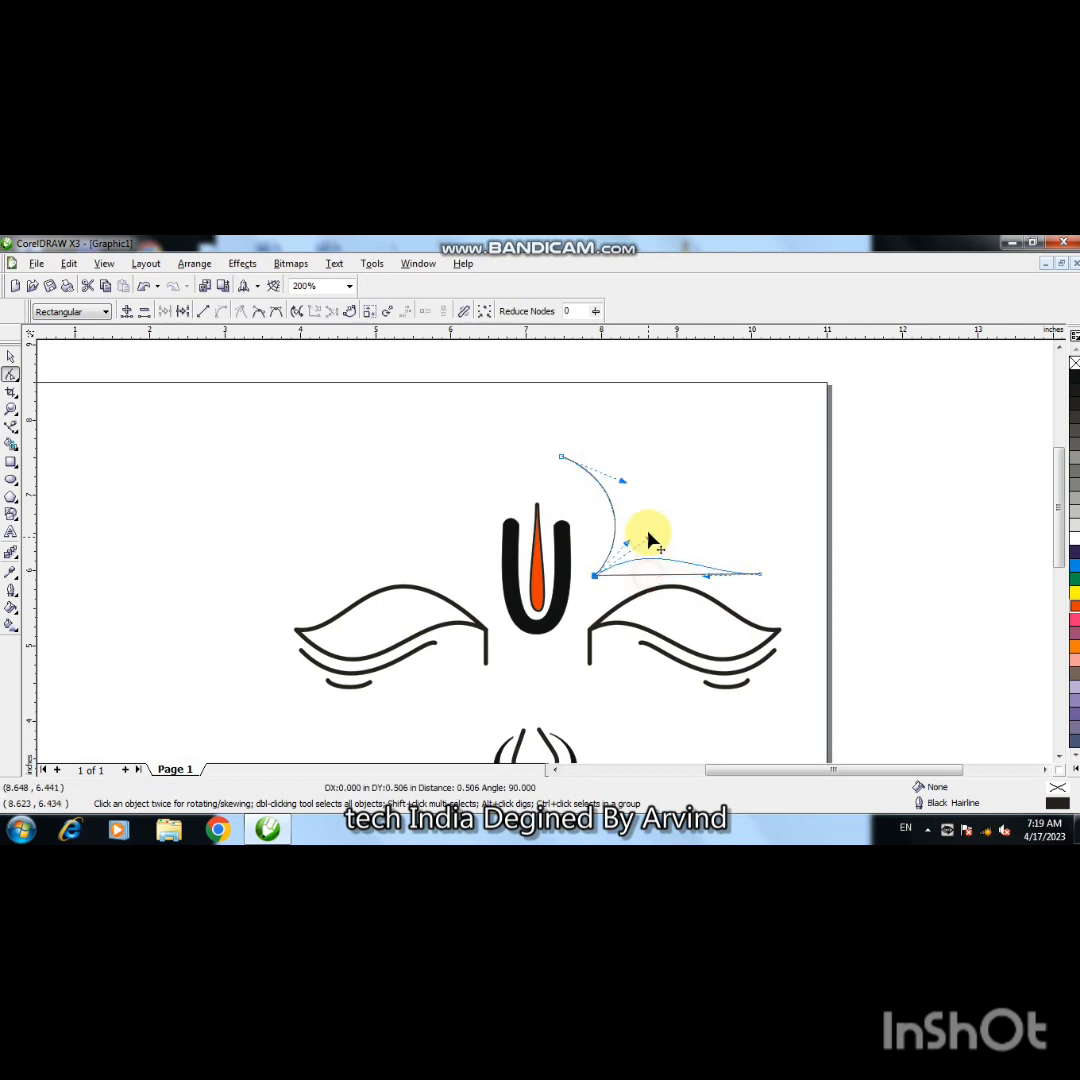
drag(707, 583, 707, 577)
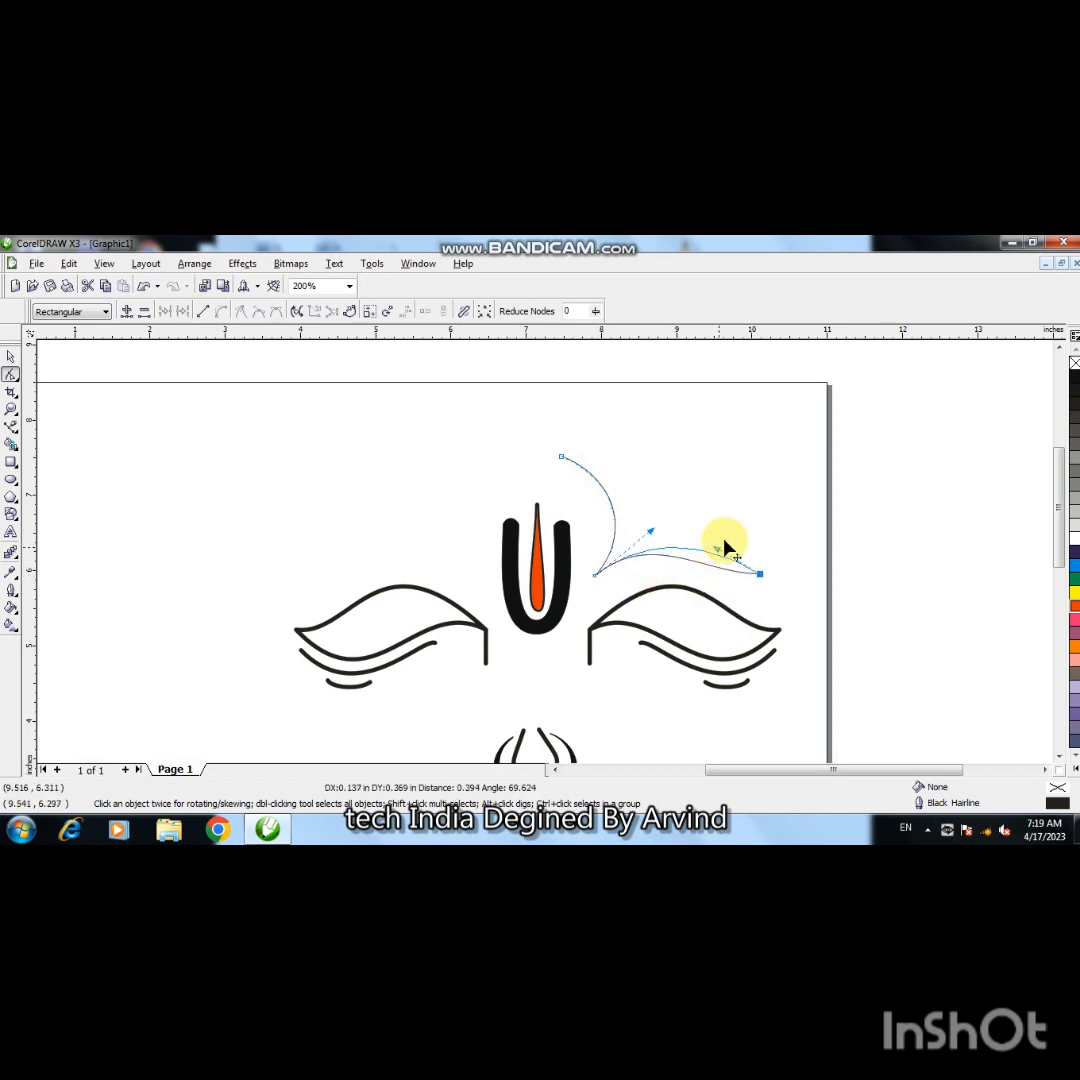
drag(754, 530, 735, 515)
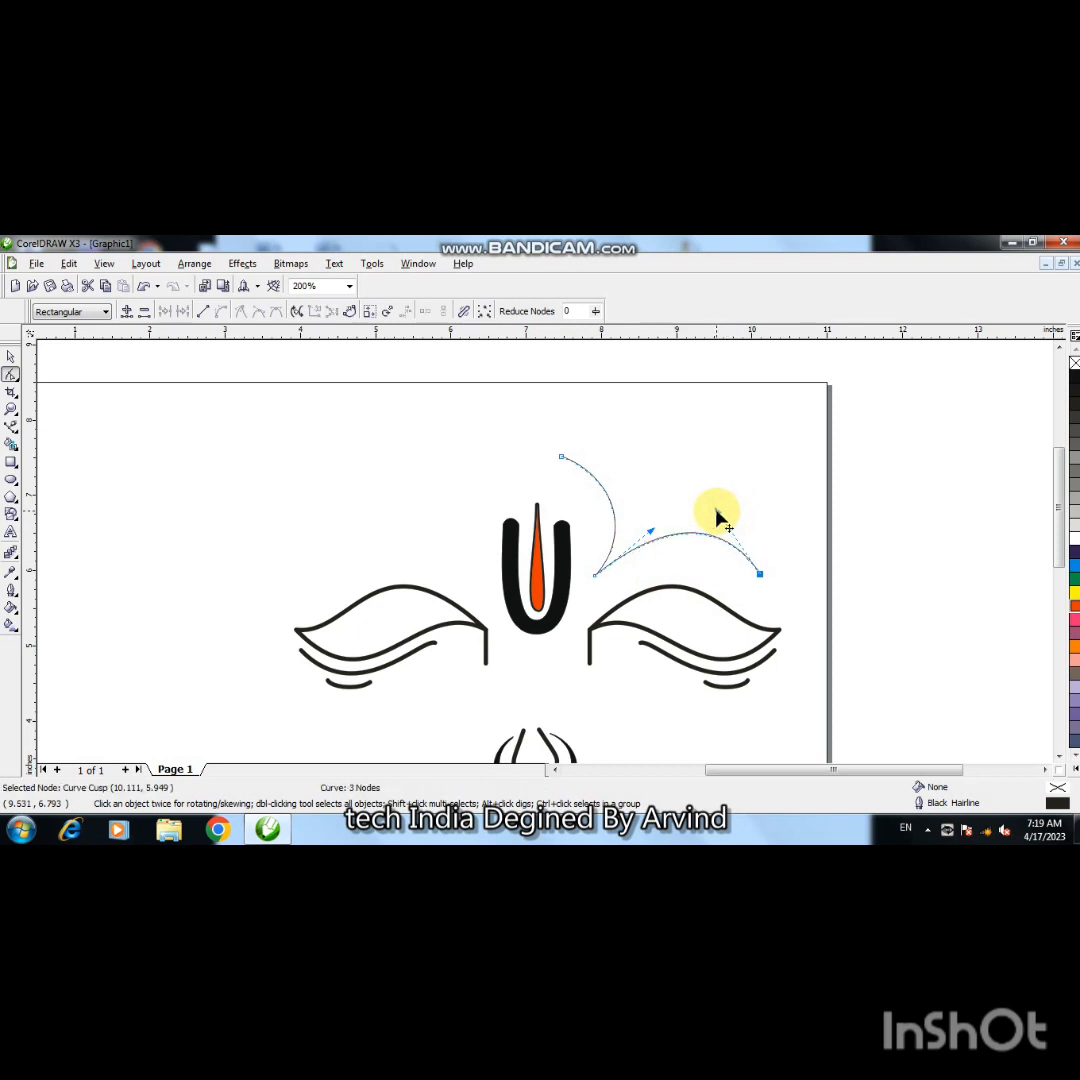
click(12, 358)
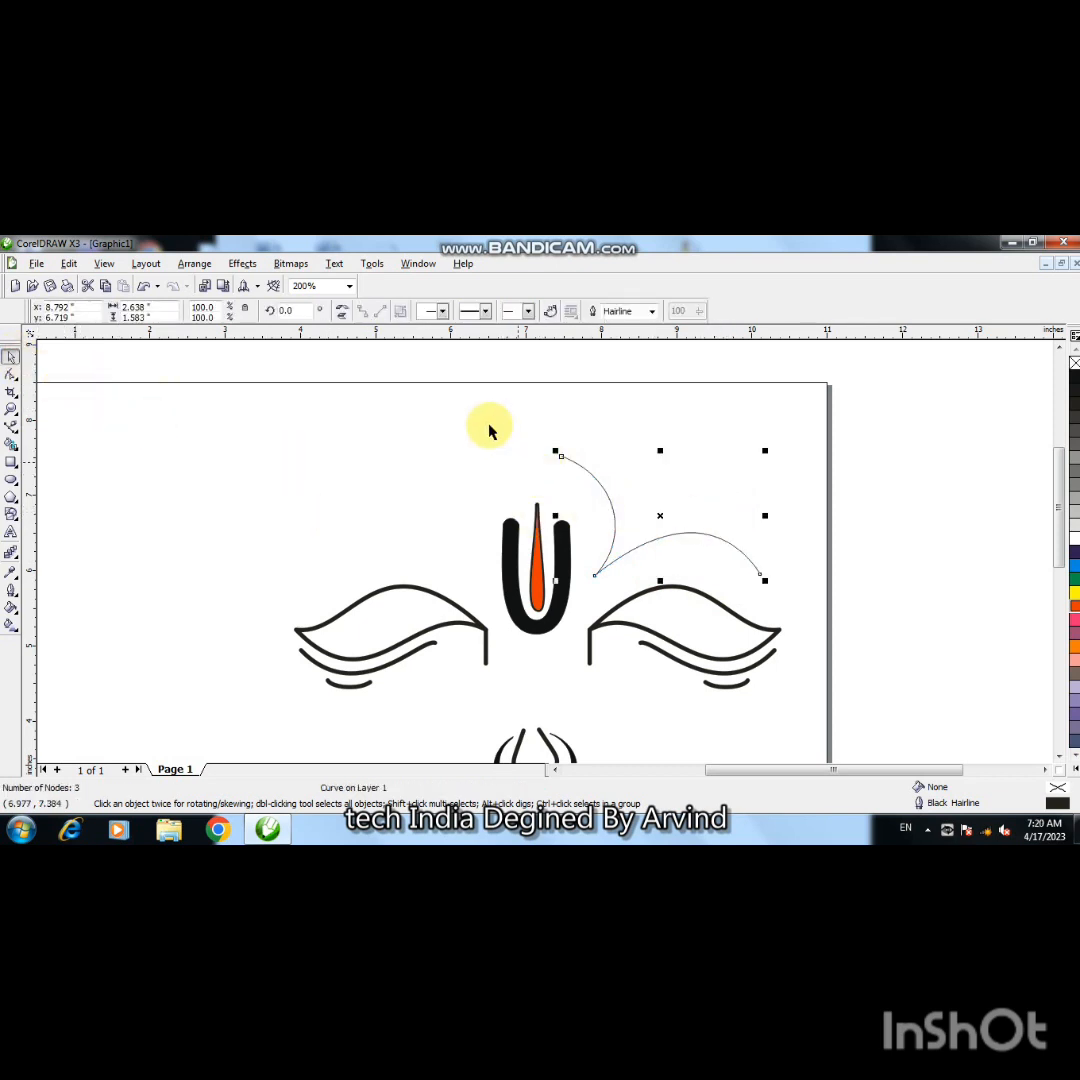
- Close the shape with the Bezier tool from its upper end node through about (8.23, 6.30) inches to its outer end node
click(12, 428)
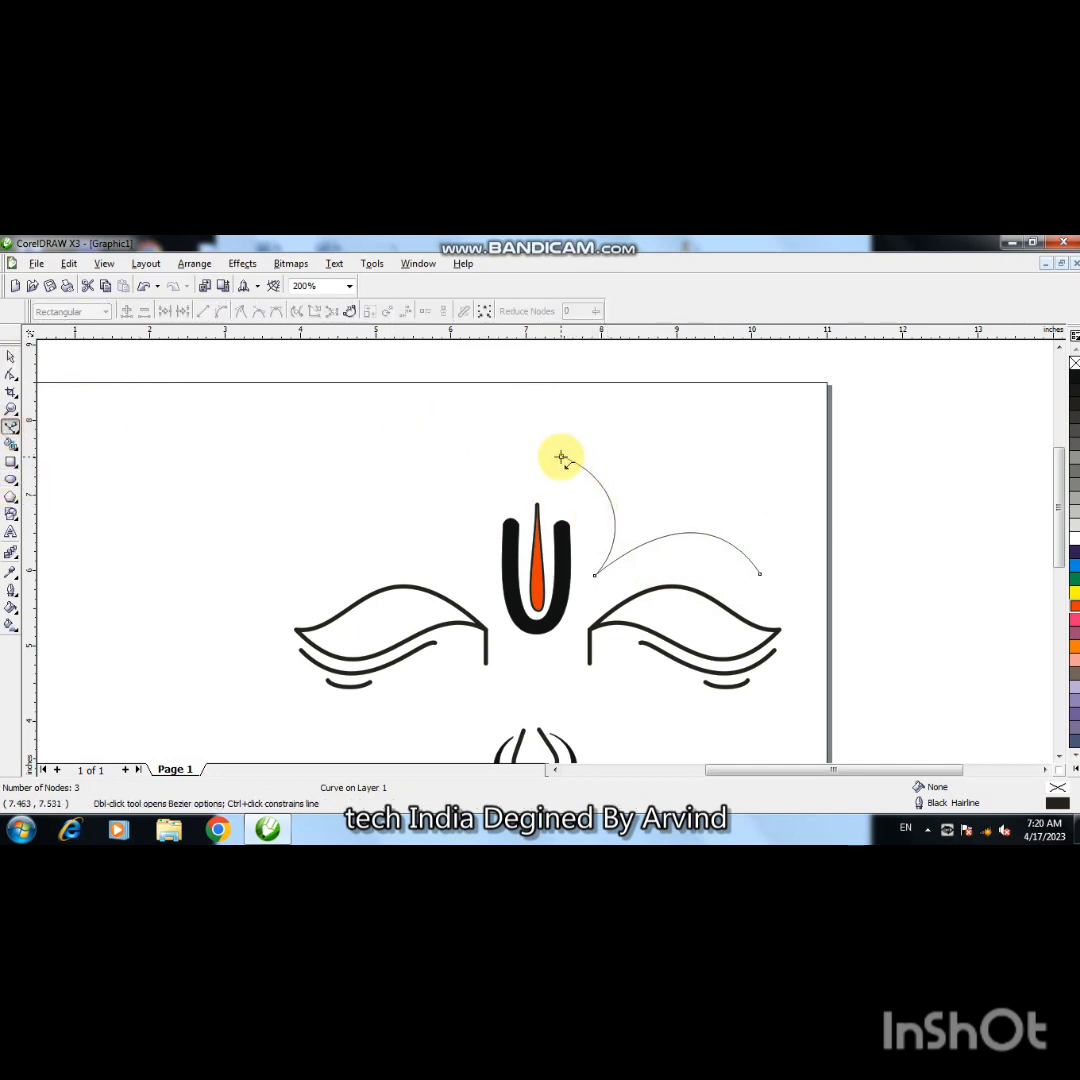
click(561, 457)
double_click(619, 549)
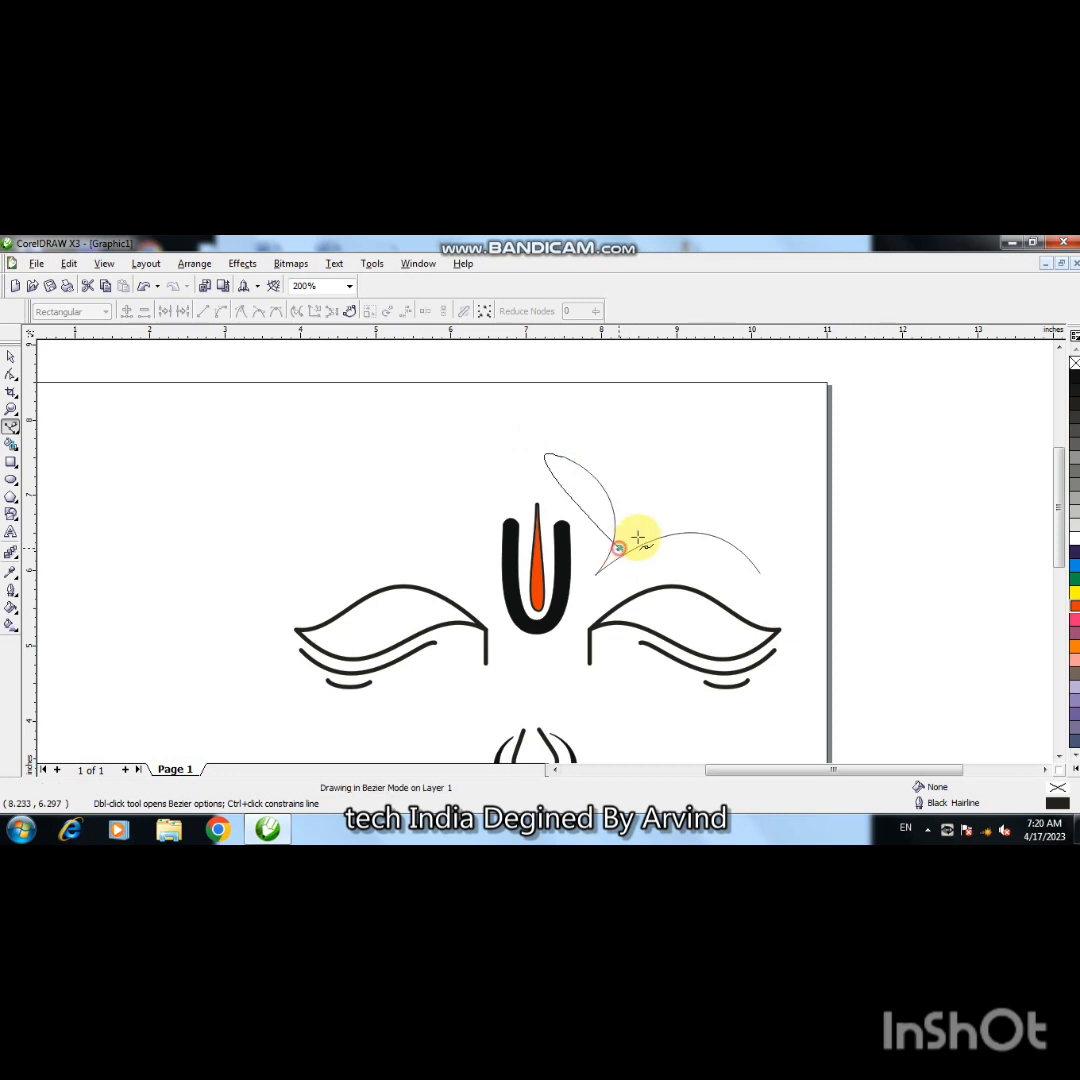
click(761, 574)
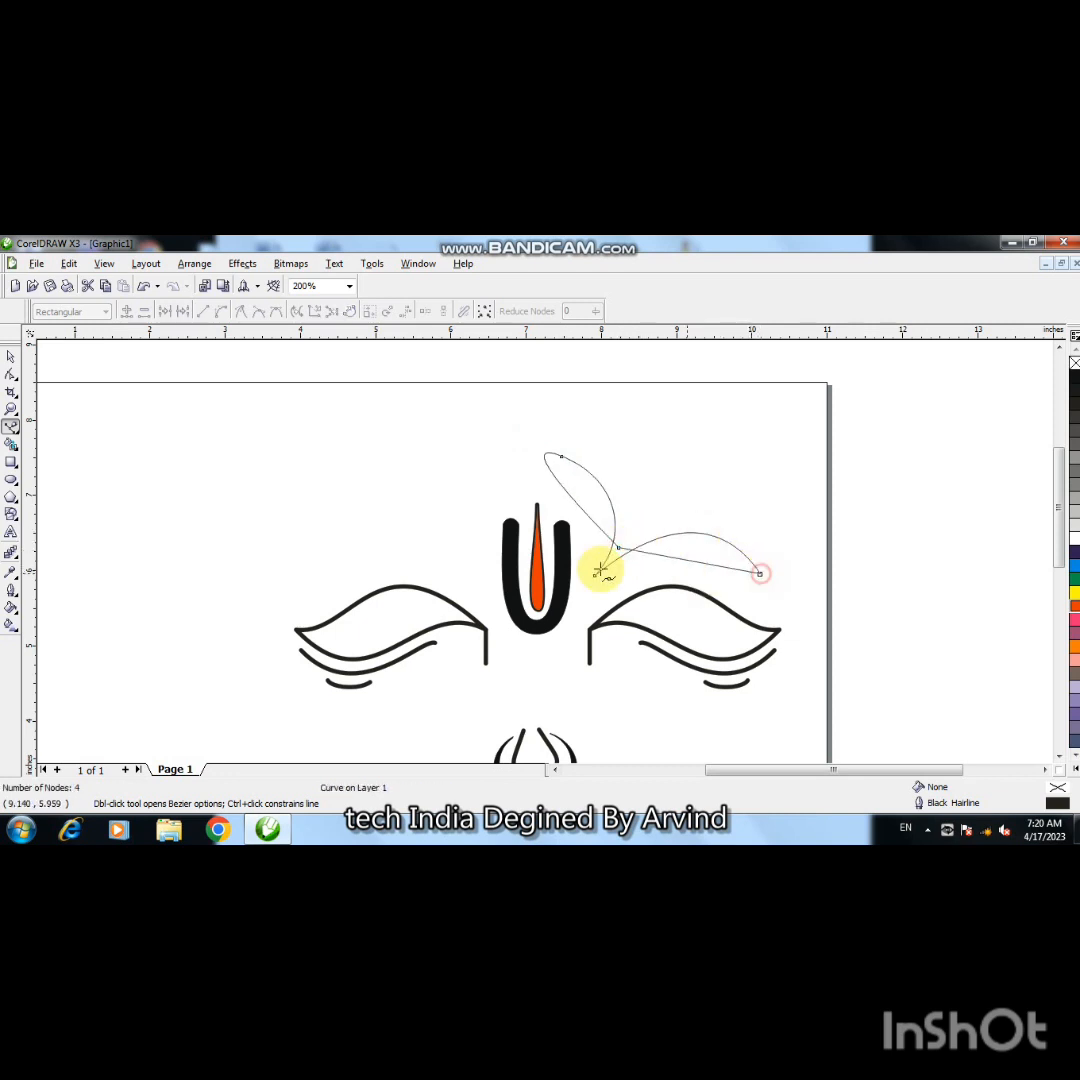
- Make the new inner node at about (8.23, 6.30) inches a cusp and bow the segment running up from it
click(11, 373)
right_click(619, 549)
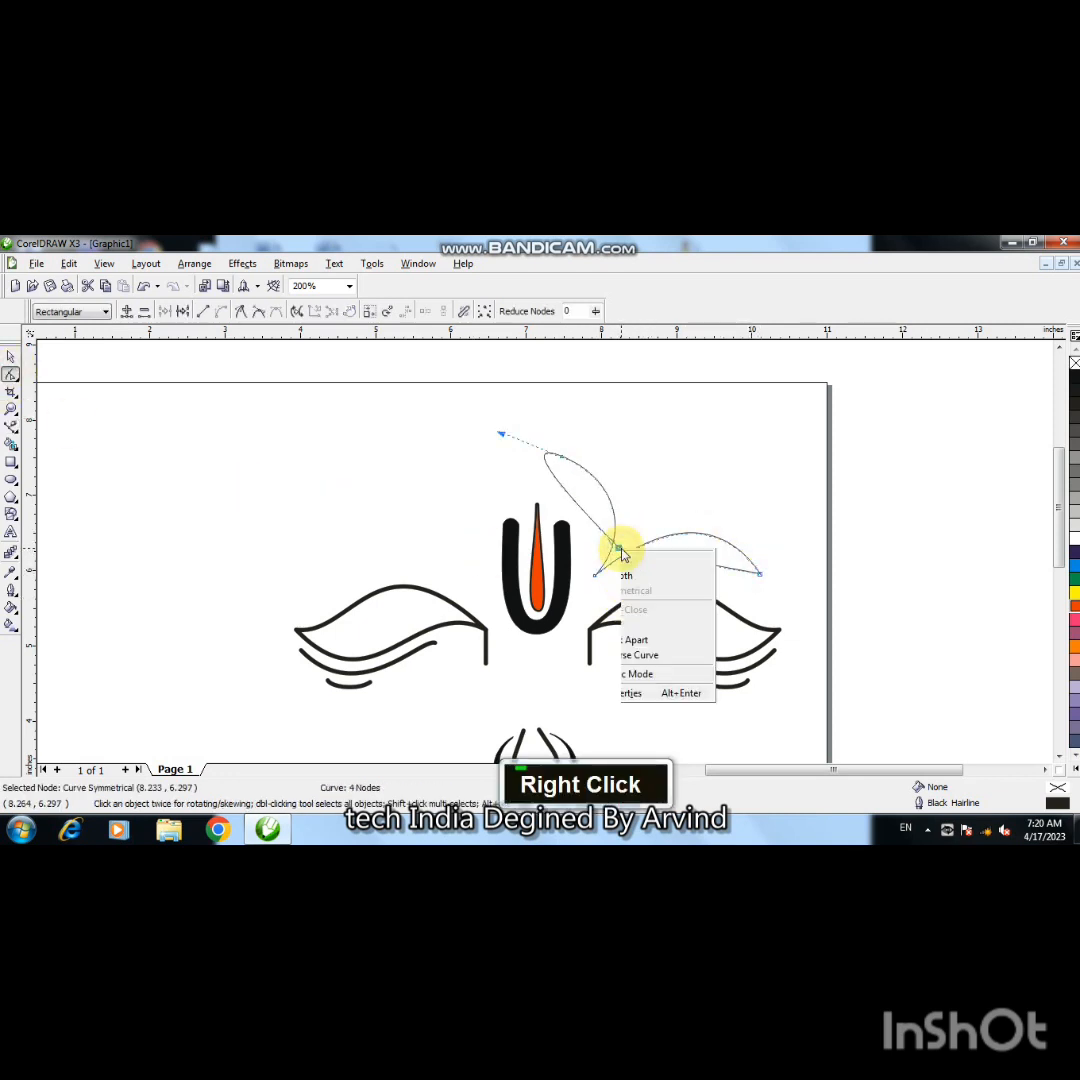
click(651, 626)
drag(613, 542, 666, 464)
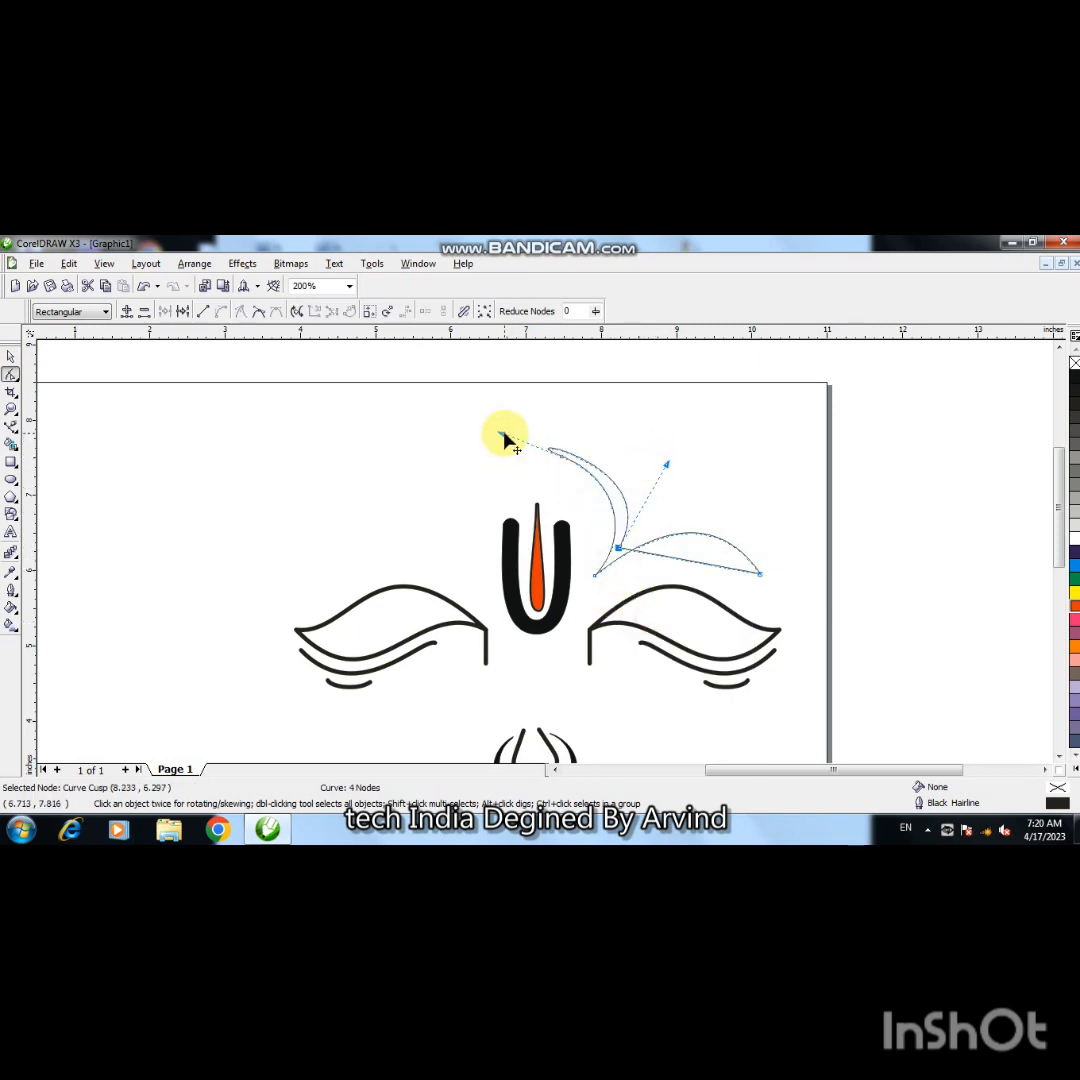
- Make the shape's topmost node a cusp and adjust the upper segment's handles so that arm tapers into a slim crescent
drag(503, 438, 545, 448)
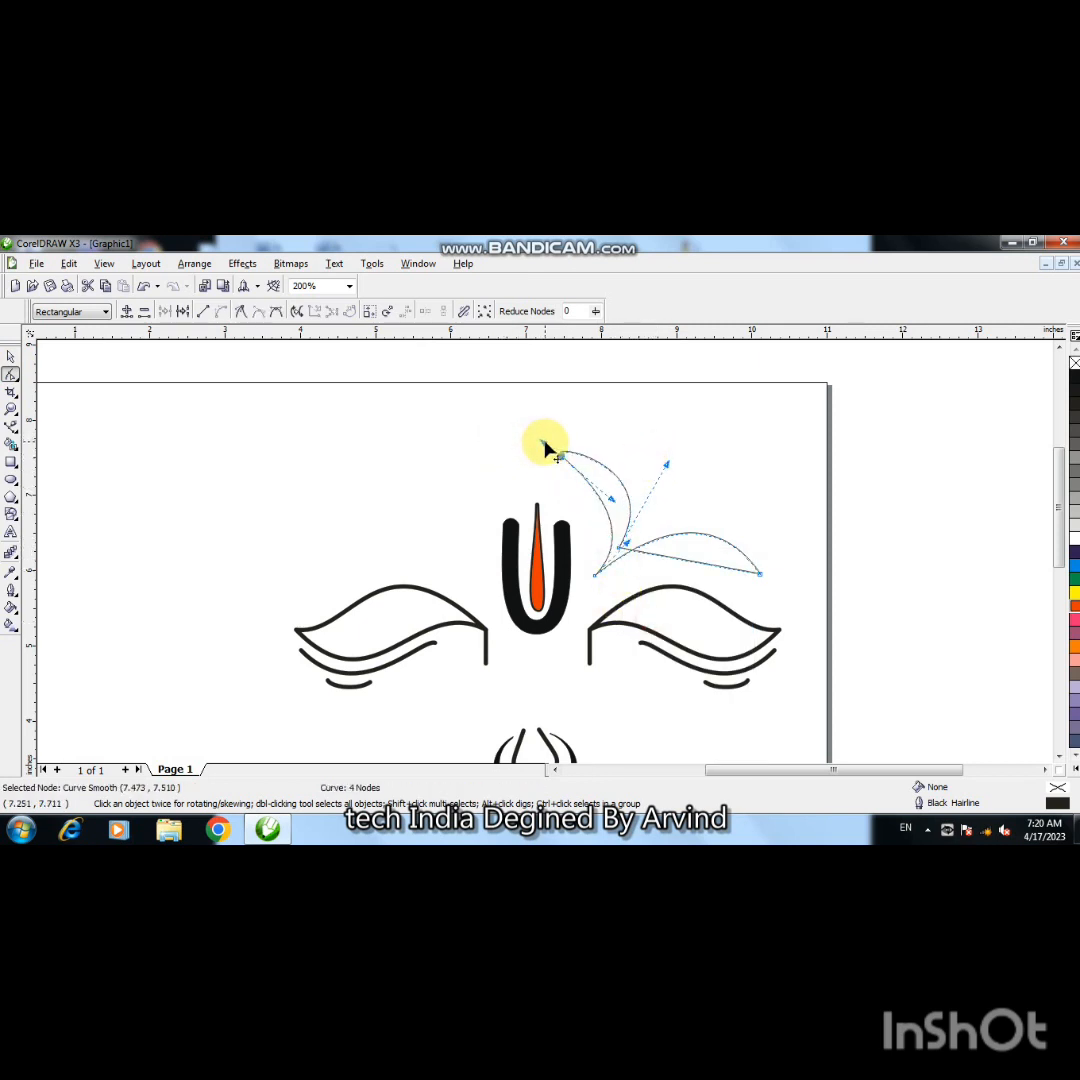
key(ctrl+z)
right_click(565, 462)
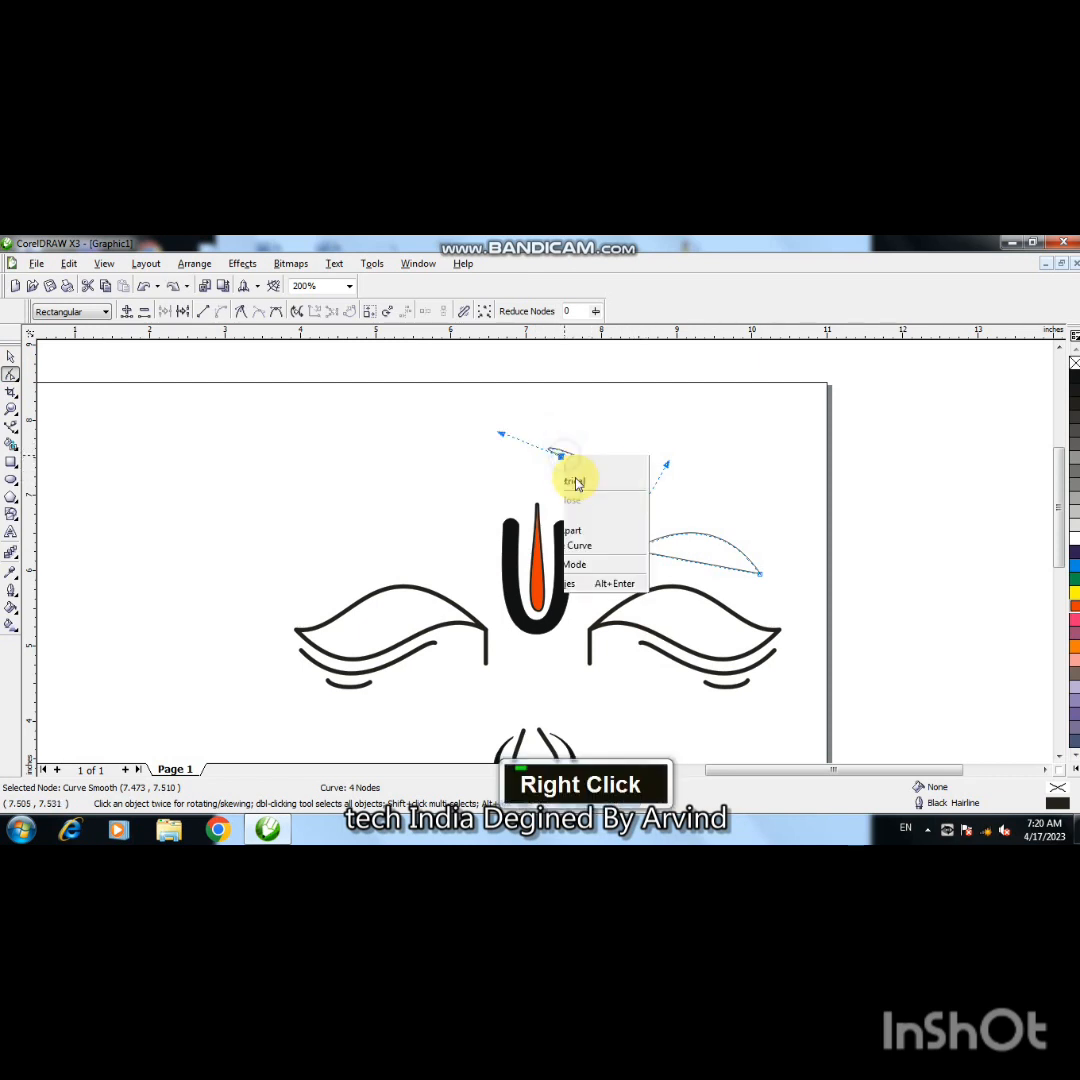
click(594, 530)
key(Pause)
key(Pause)
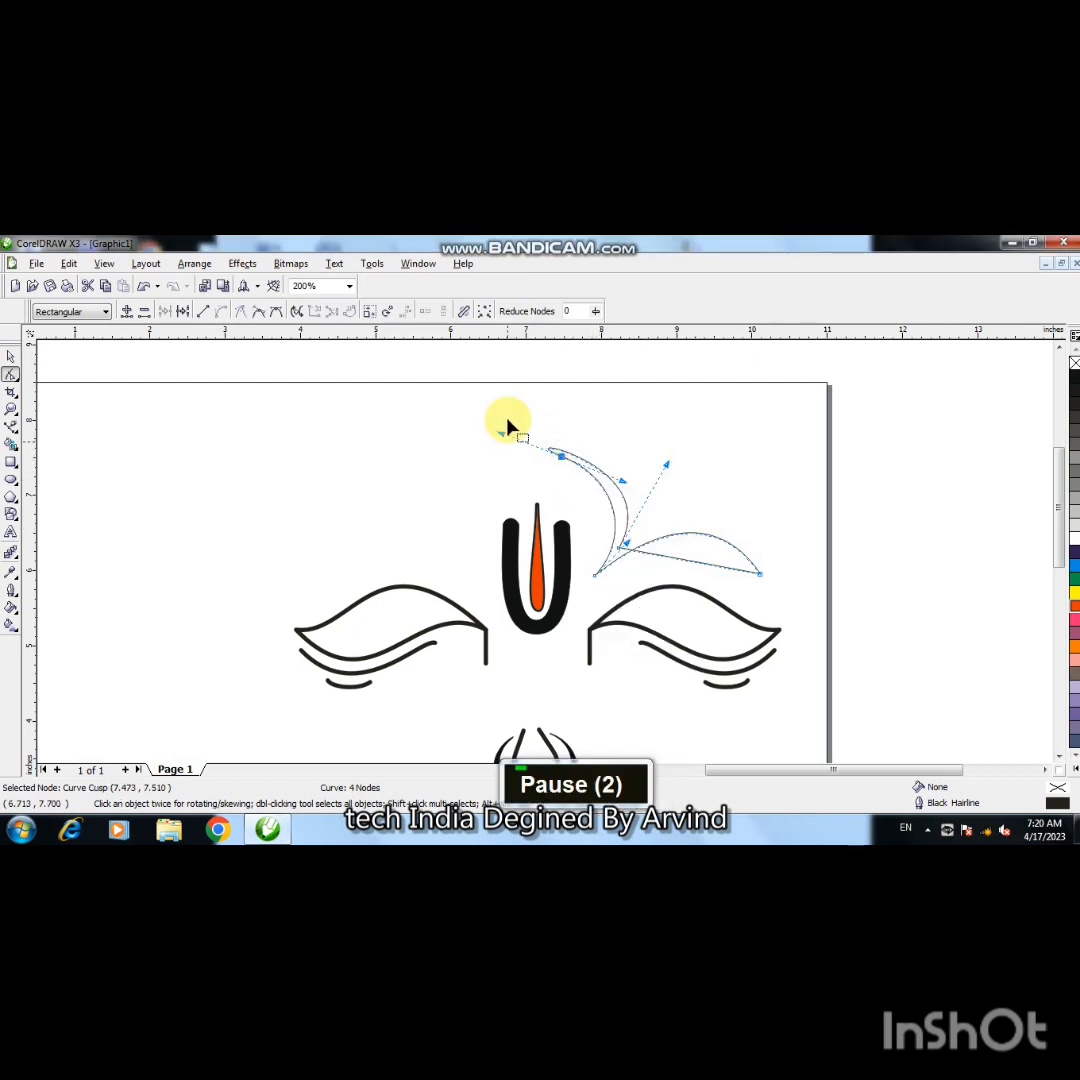
drag(501, 435, 552, 458)
drag(668, 470, 645, 468)
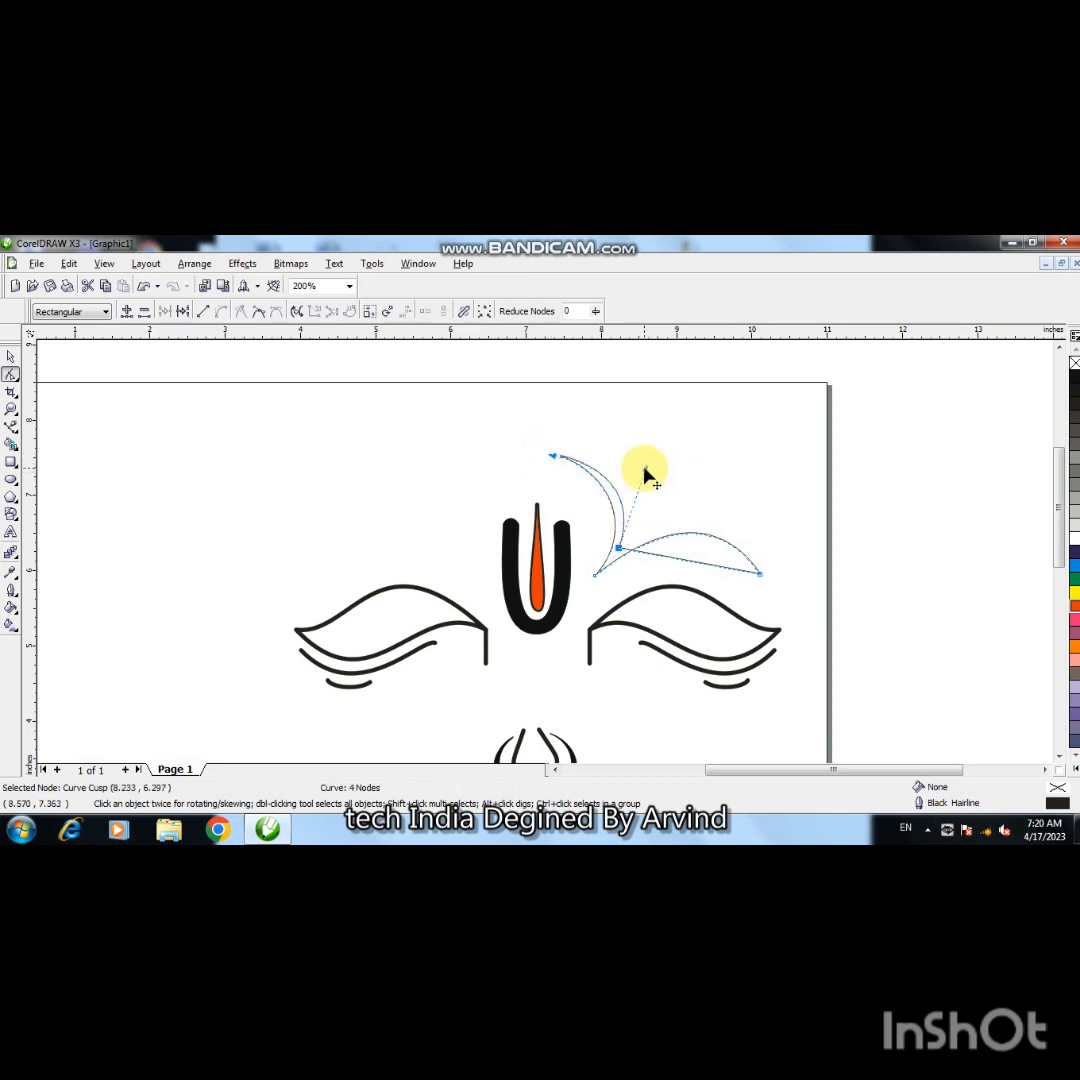
- Convert the straight closing segment to a curve arched above the lower edge and move the inner corner node to about (8.28, 6.36) inches
right_click(692, 566)
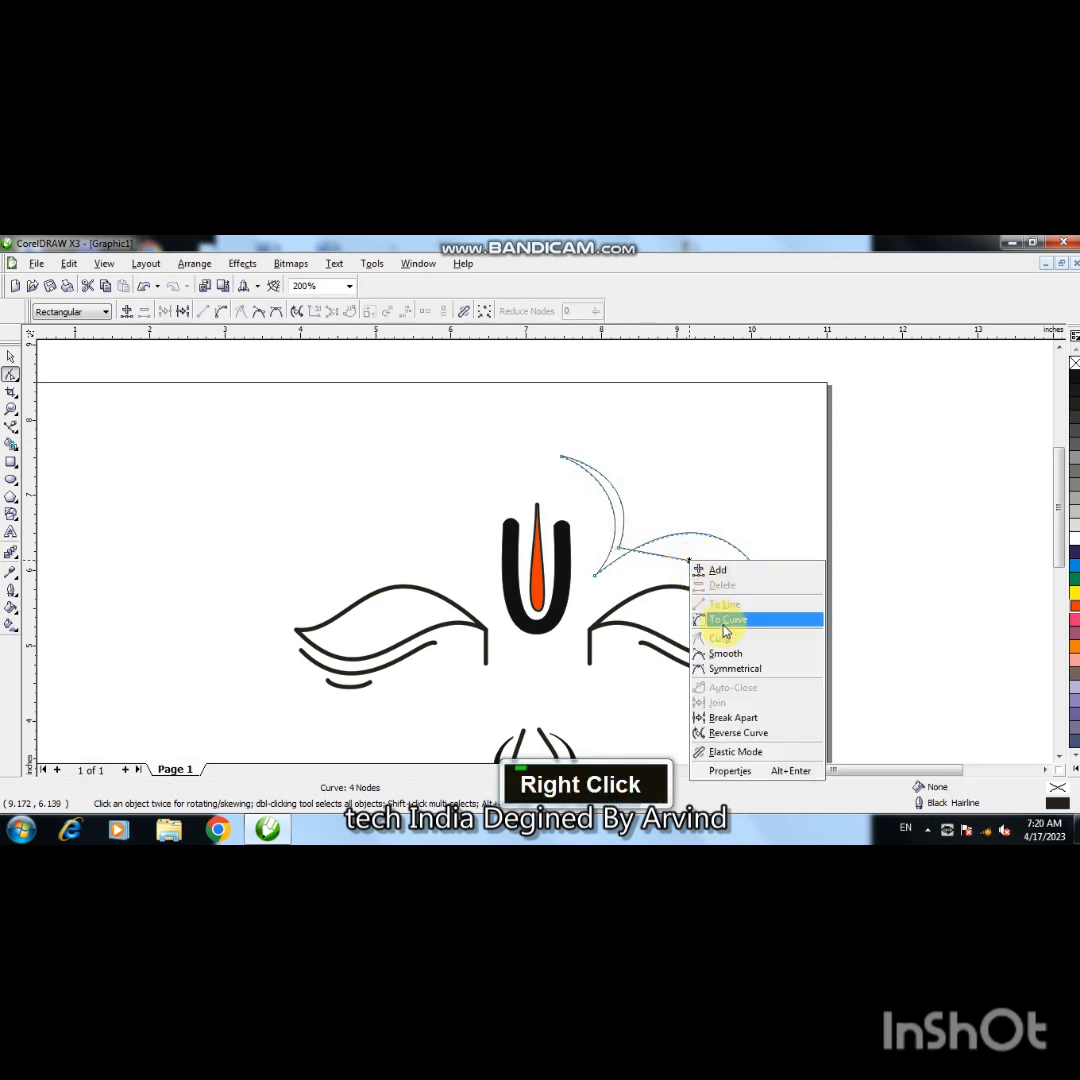
click(714, 618)
click(759, 576)
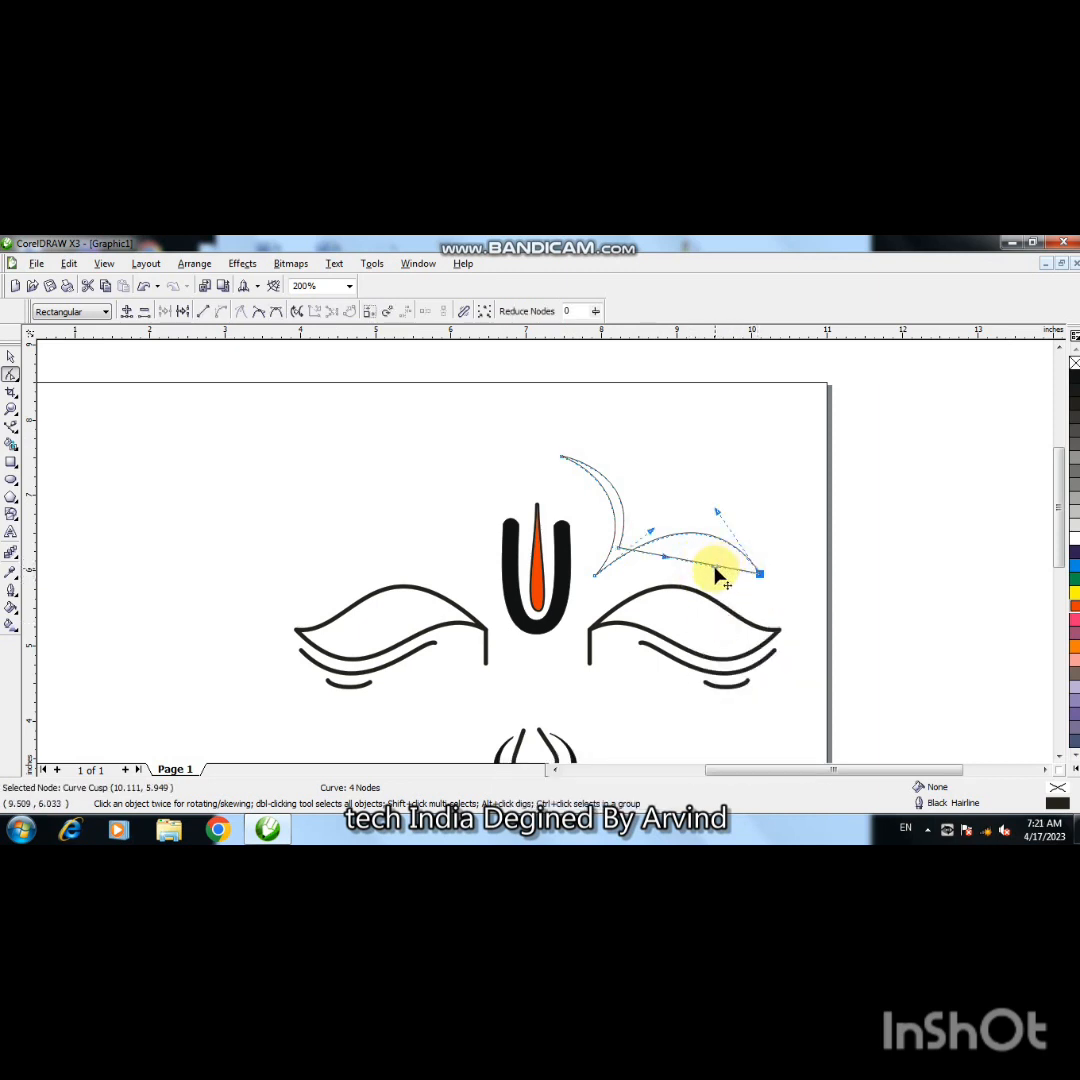
drag(718, 512, 723, 483)
drag(668, 558, 650, 532)
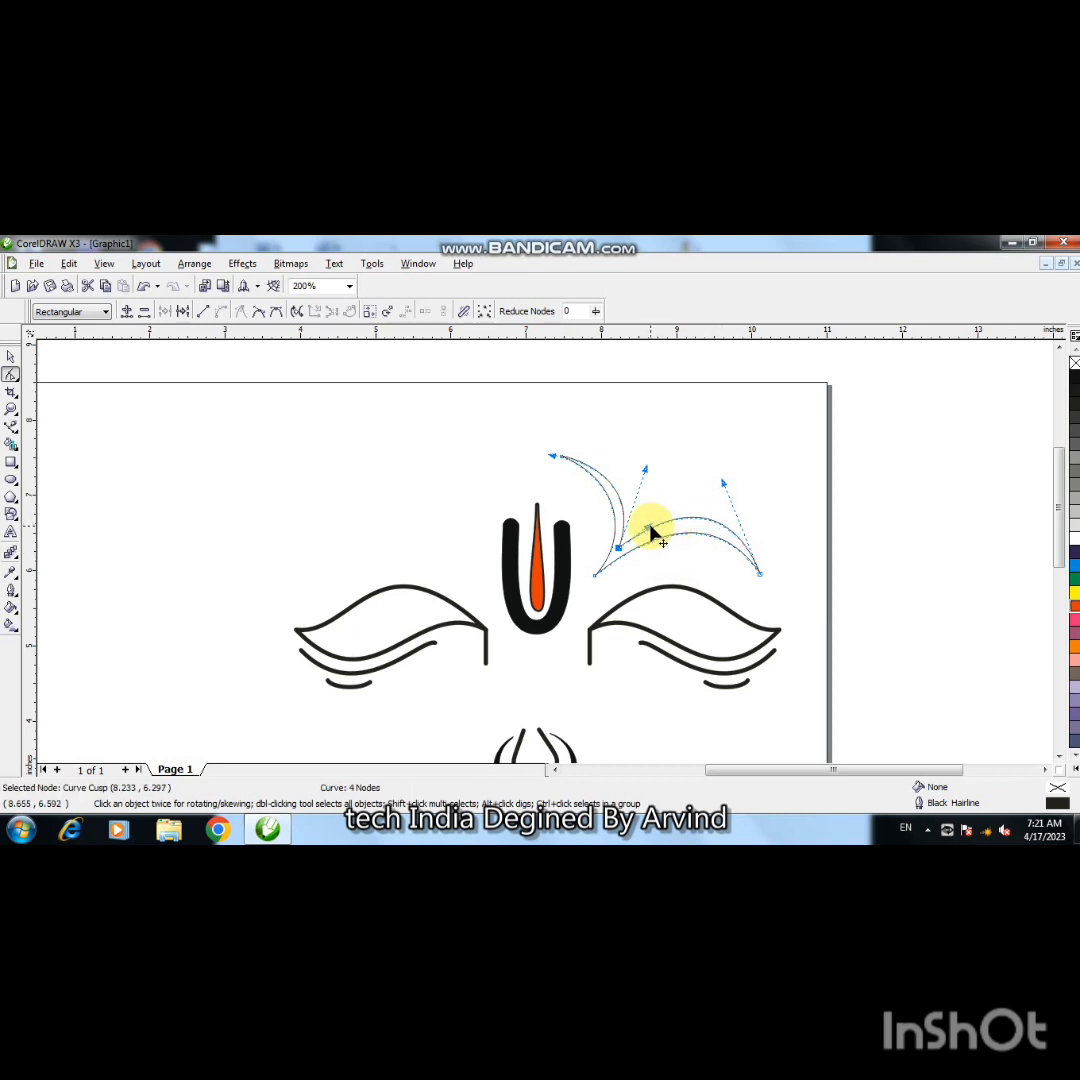
click(719, 492)
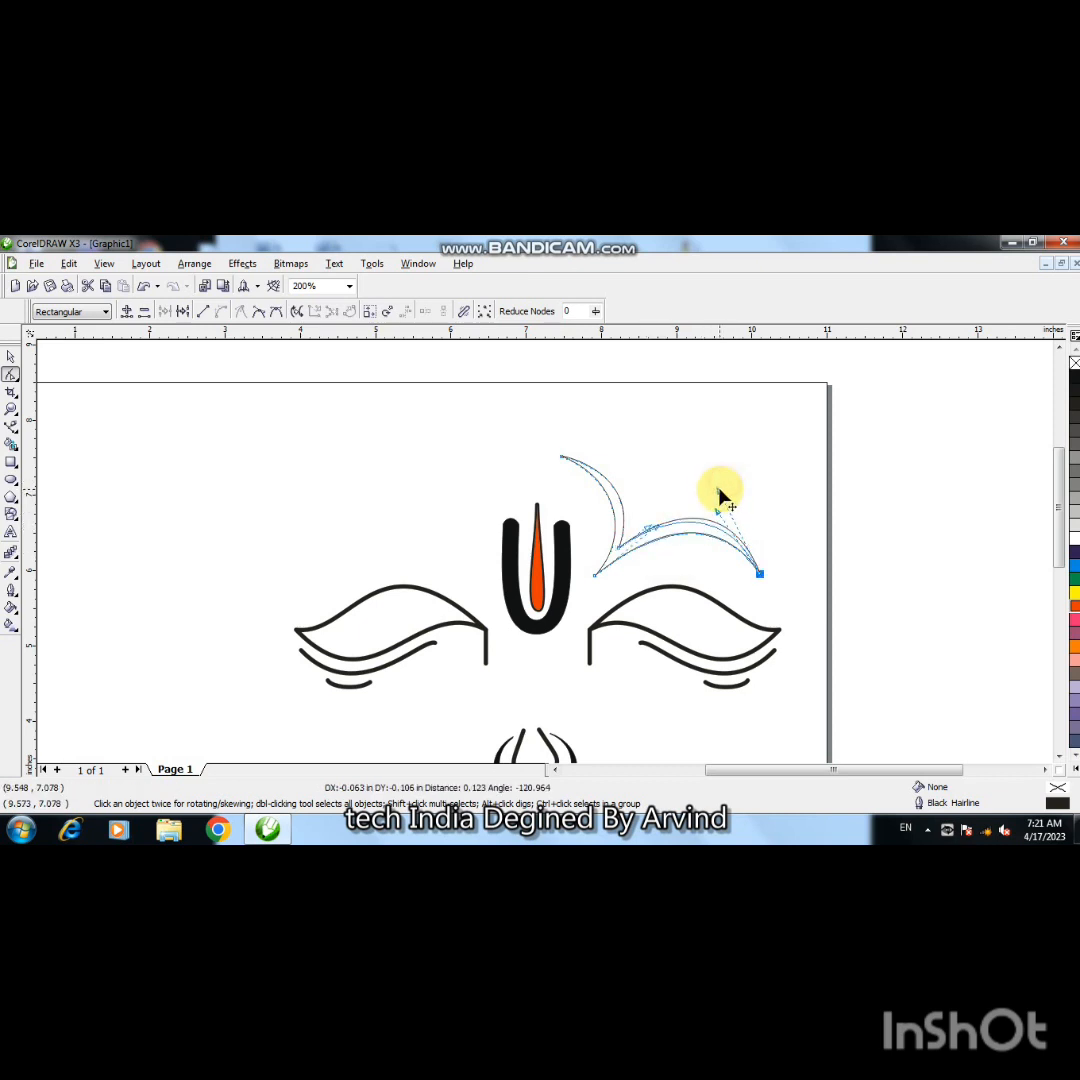
click(621, 546)
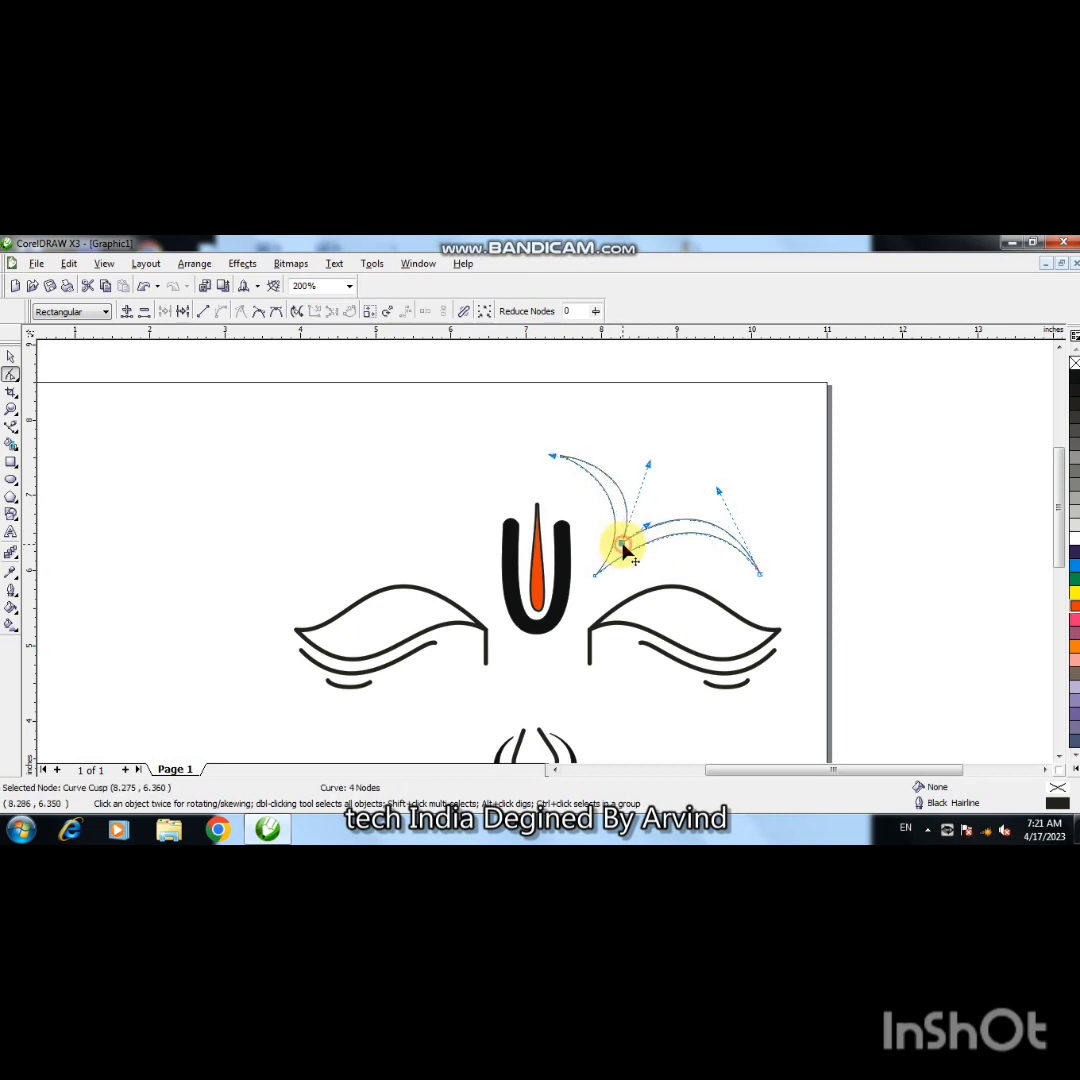
drag(622, 545, 623, 545)
- Fill the two-armed brow shape with black (100C100M100Y100K) and remove its outline
click(11, 357)
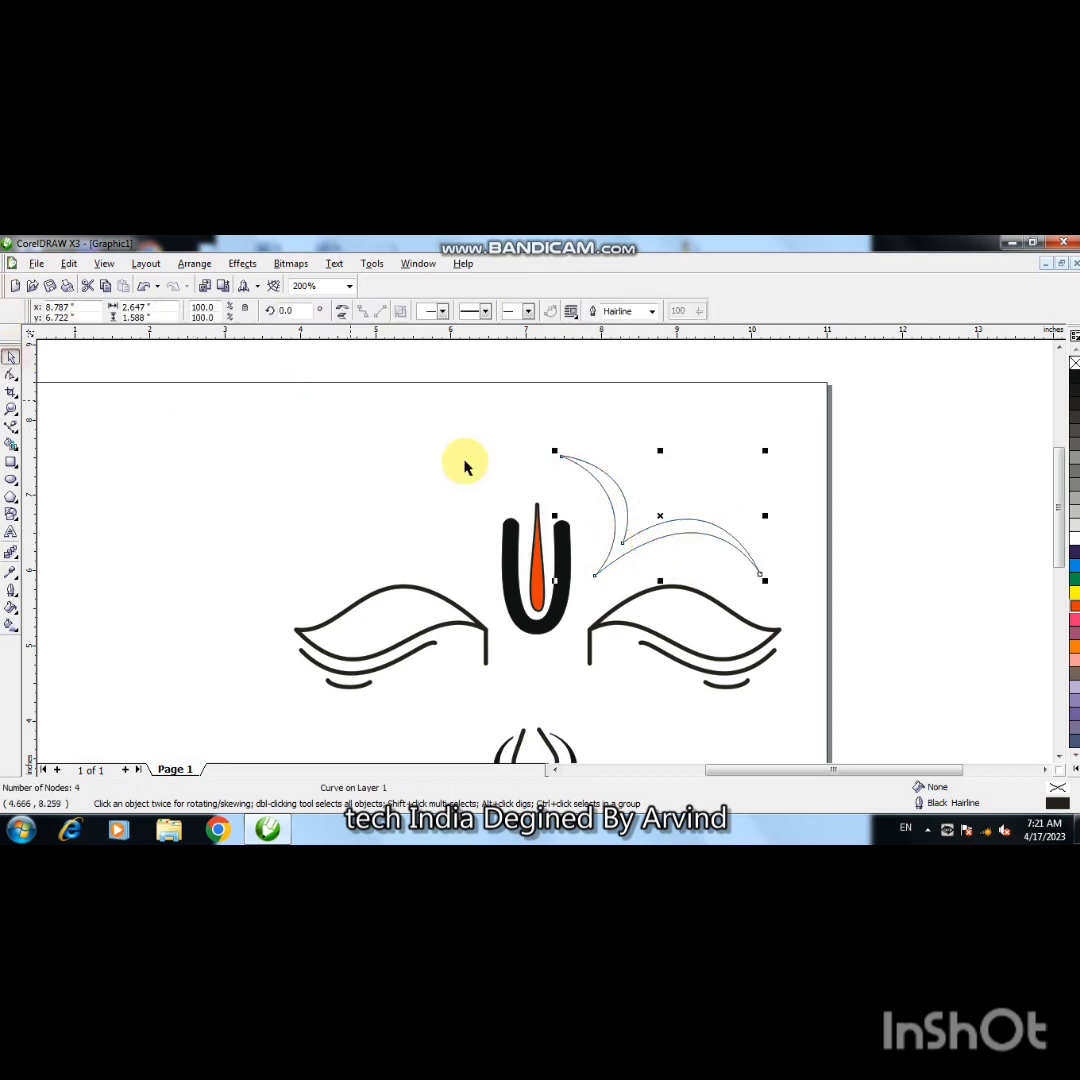
click(1074, 378)
right_click(1073, 364)
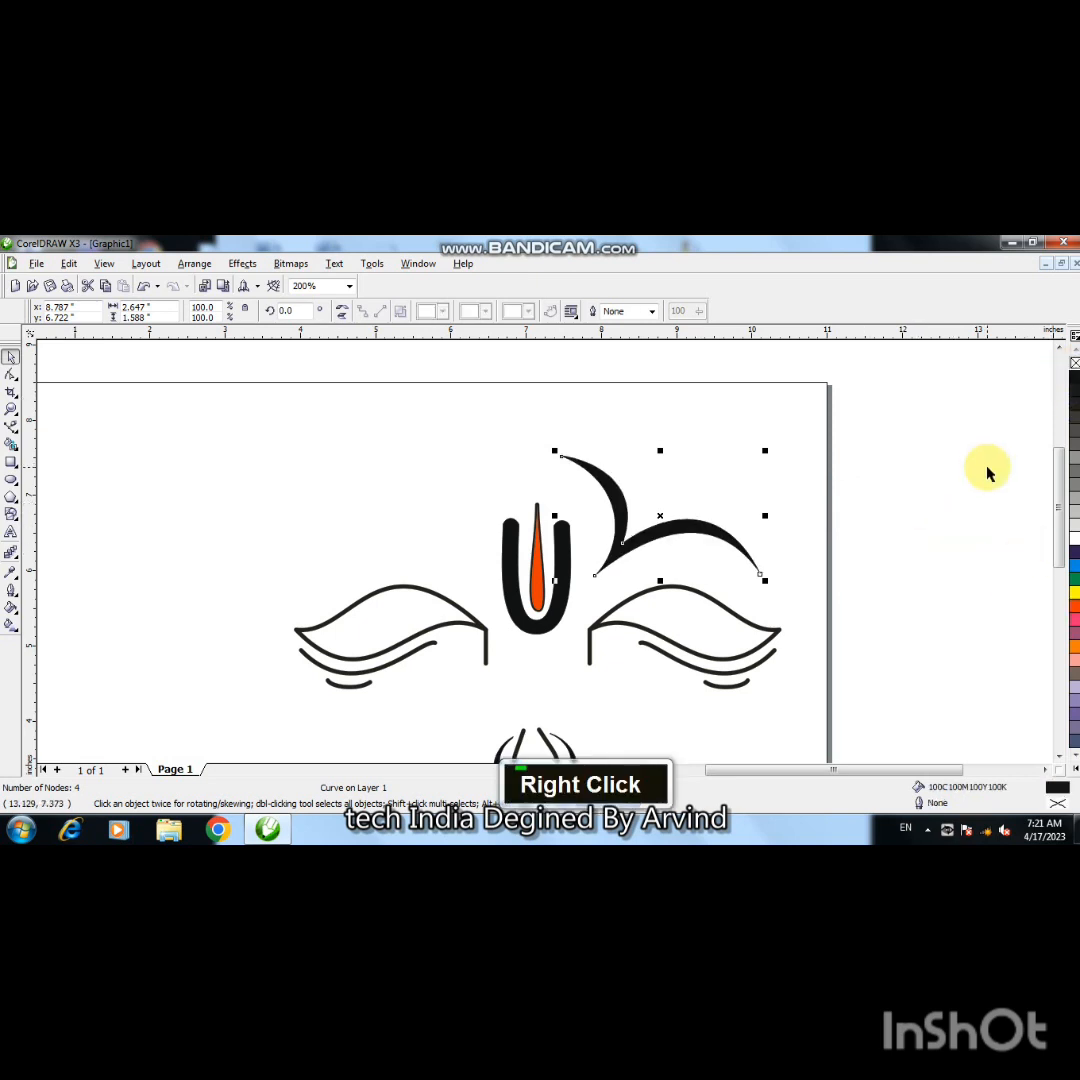
click(987, 468)
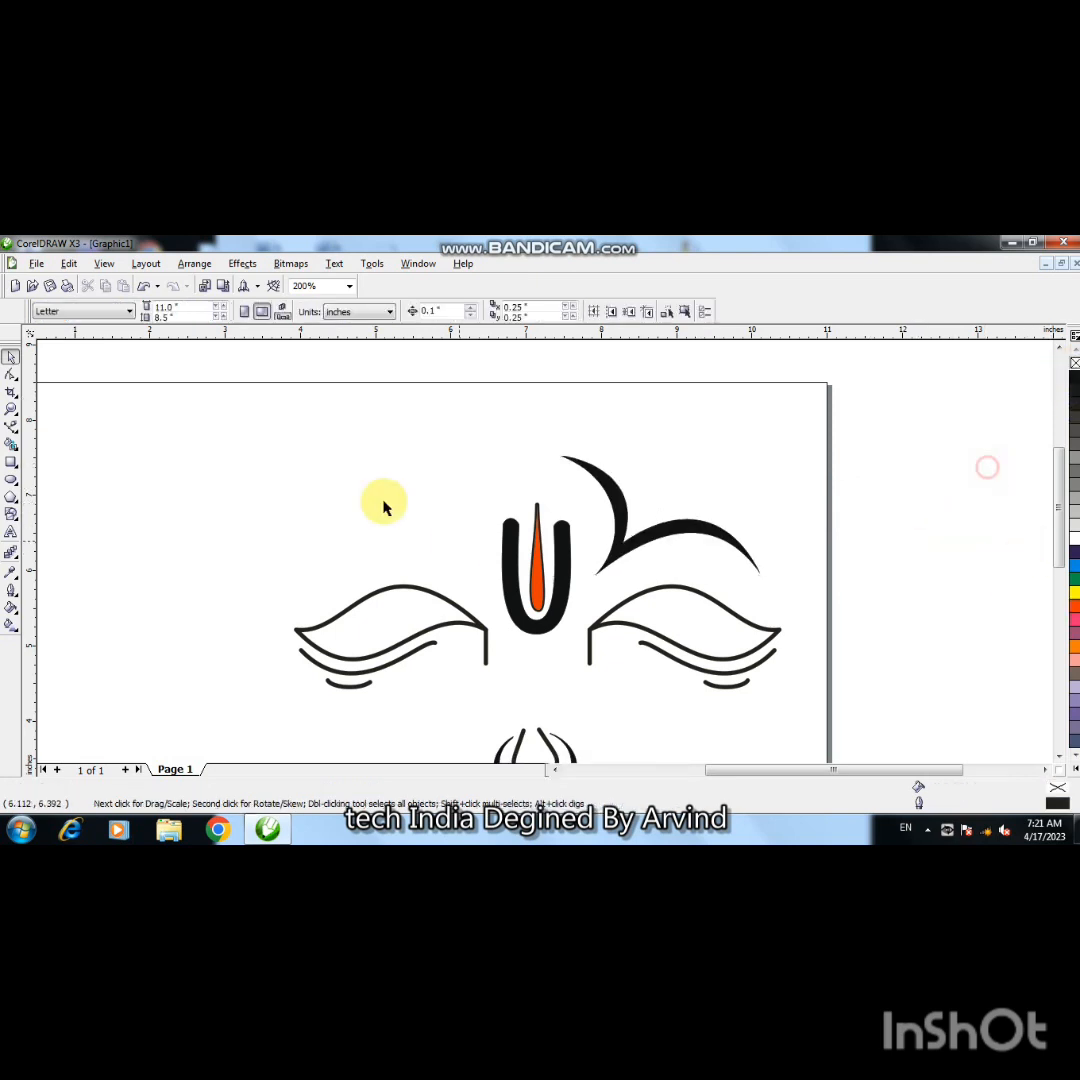
- Draw a closed Bezier triangle in the brow shape's upper notch and move two corners to about (8.19, 7.47) and (9.77, 6.81) inches
click(11, 424)
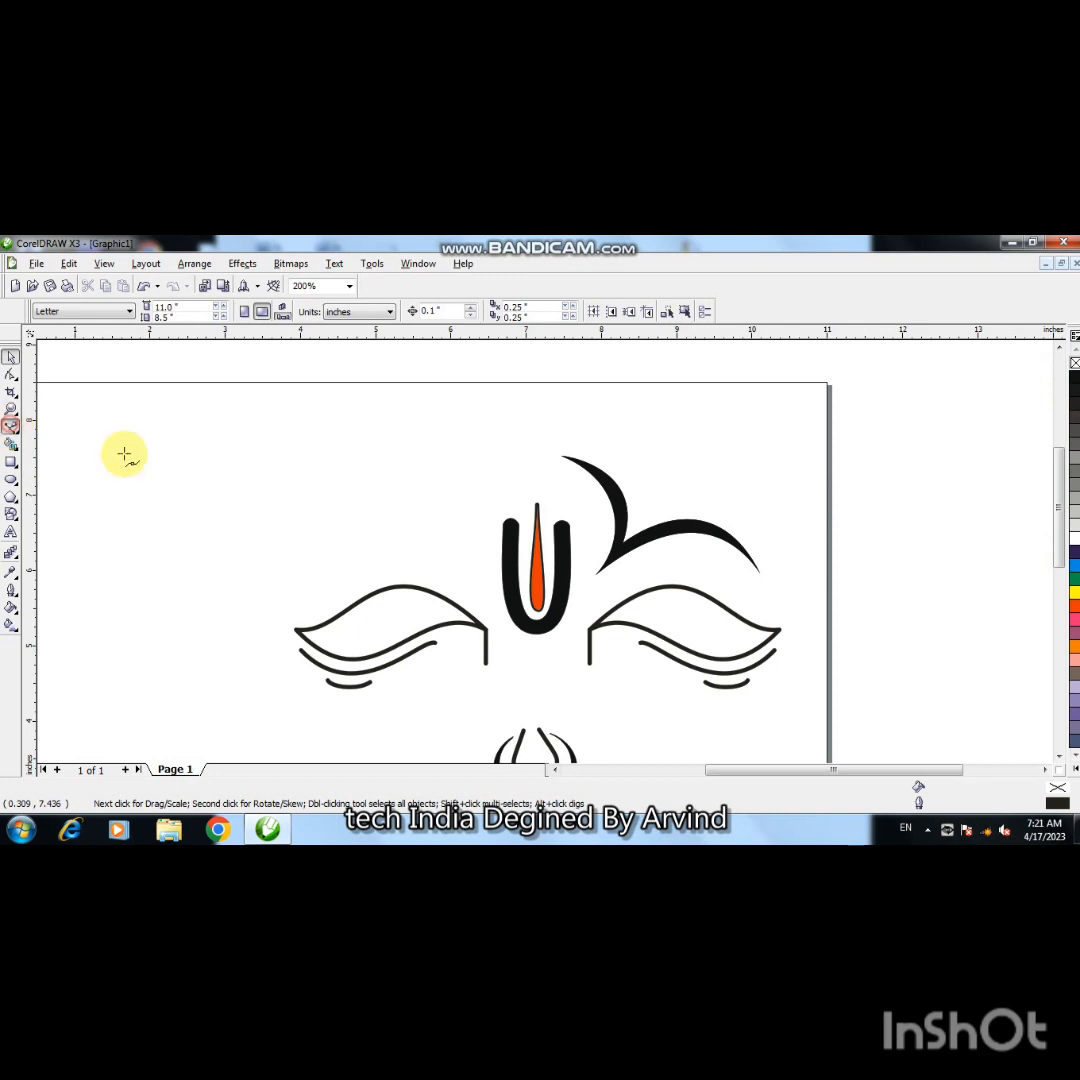
click(638, 513)
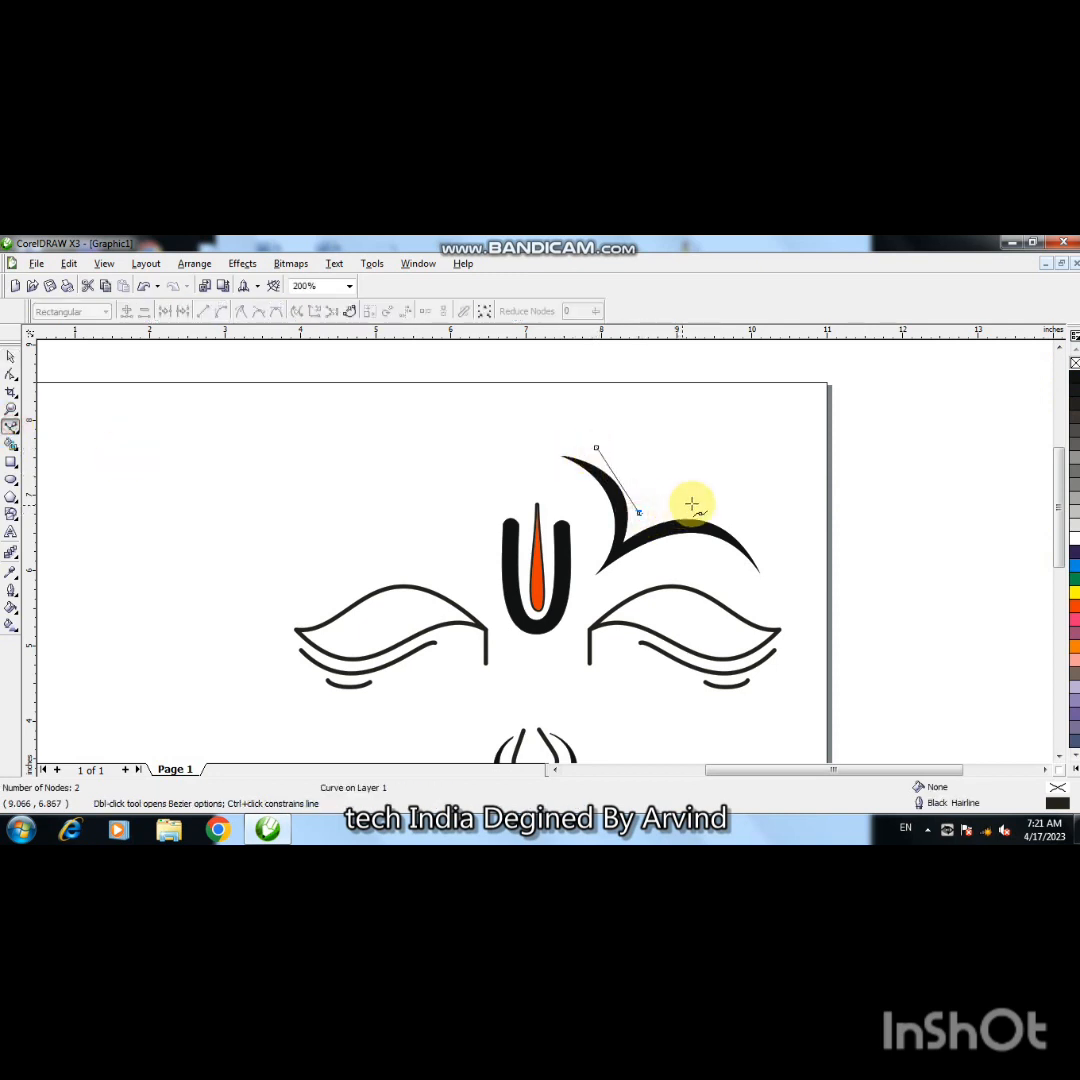
click(596, 448)
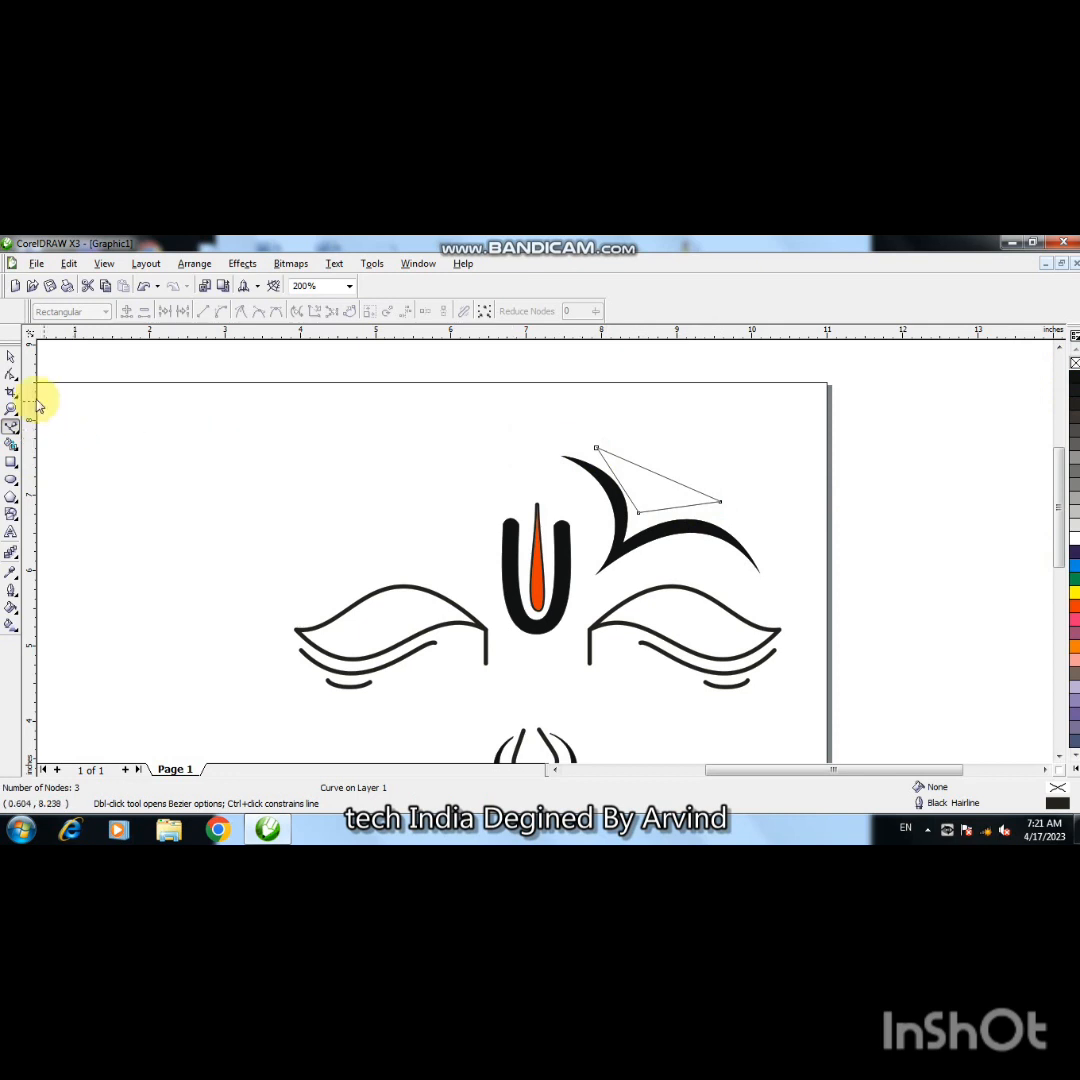
click(11, 374)
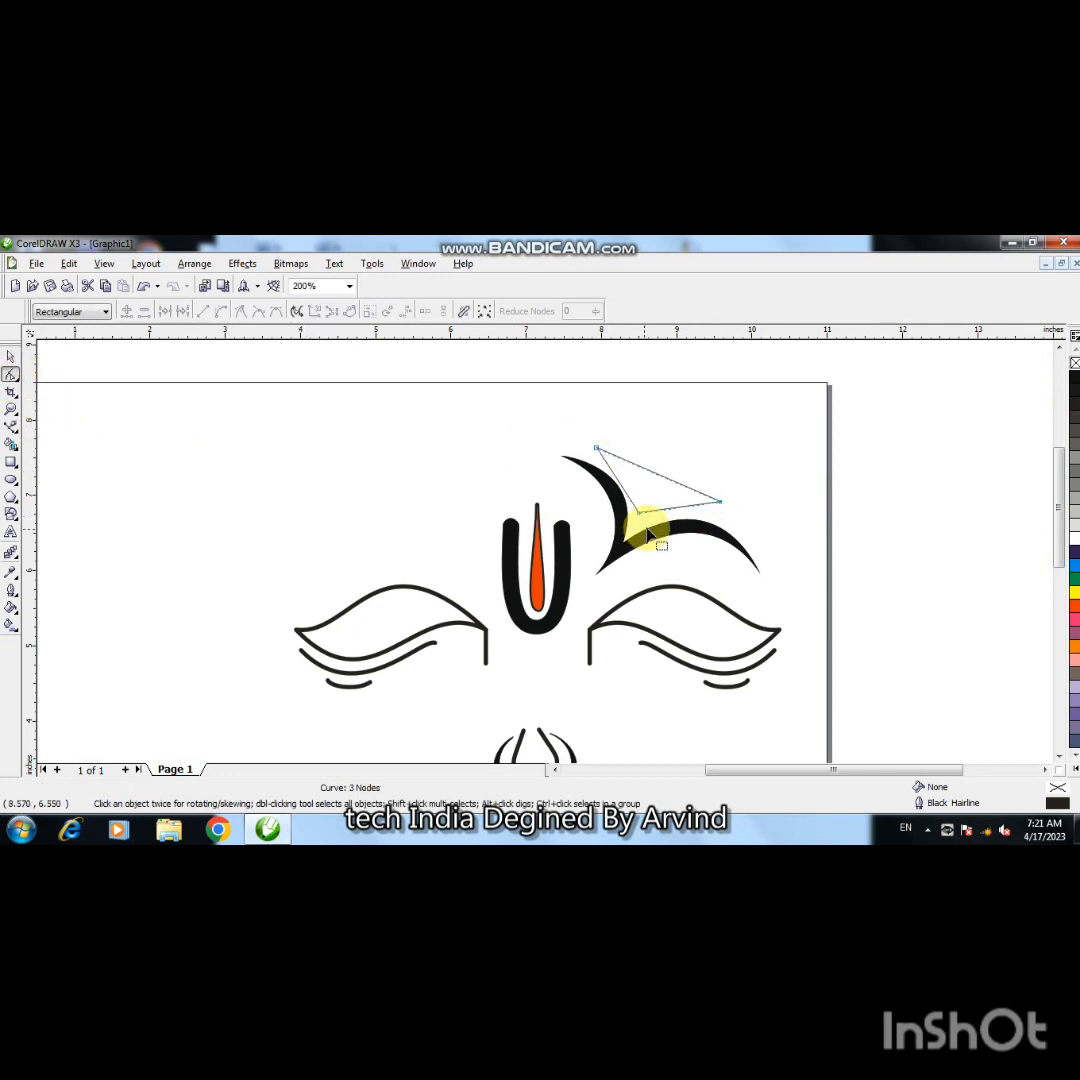
drag(597, 448, 615, 460)
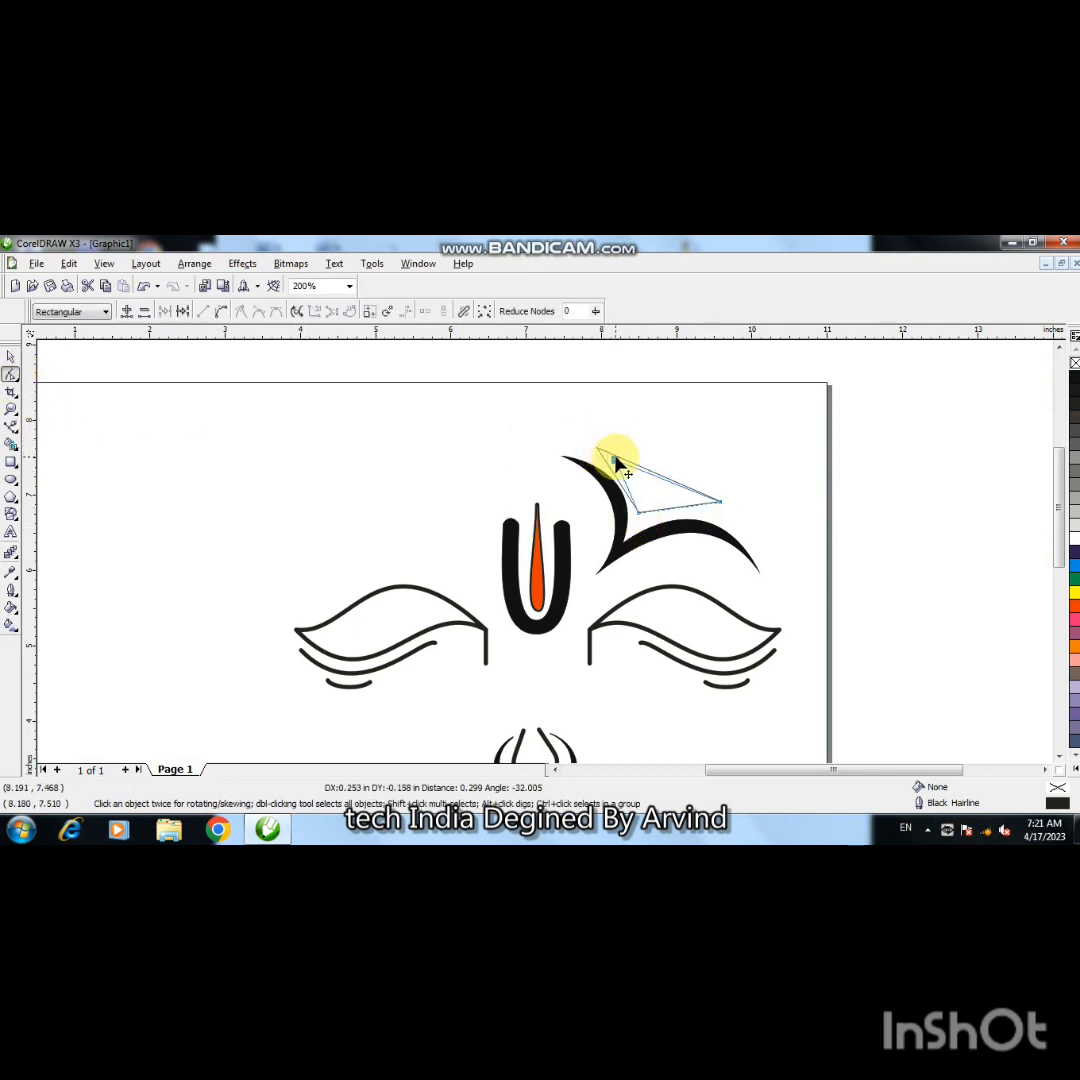
drag(727, 510, 741, 517)
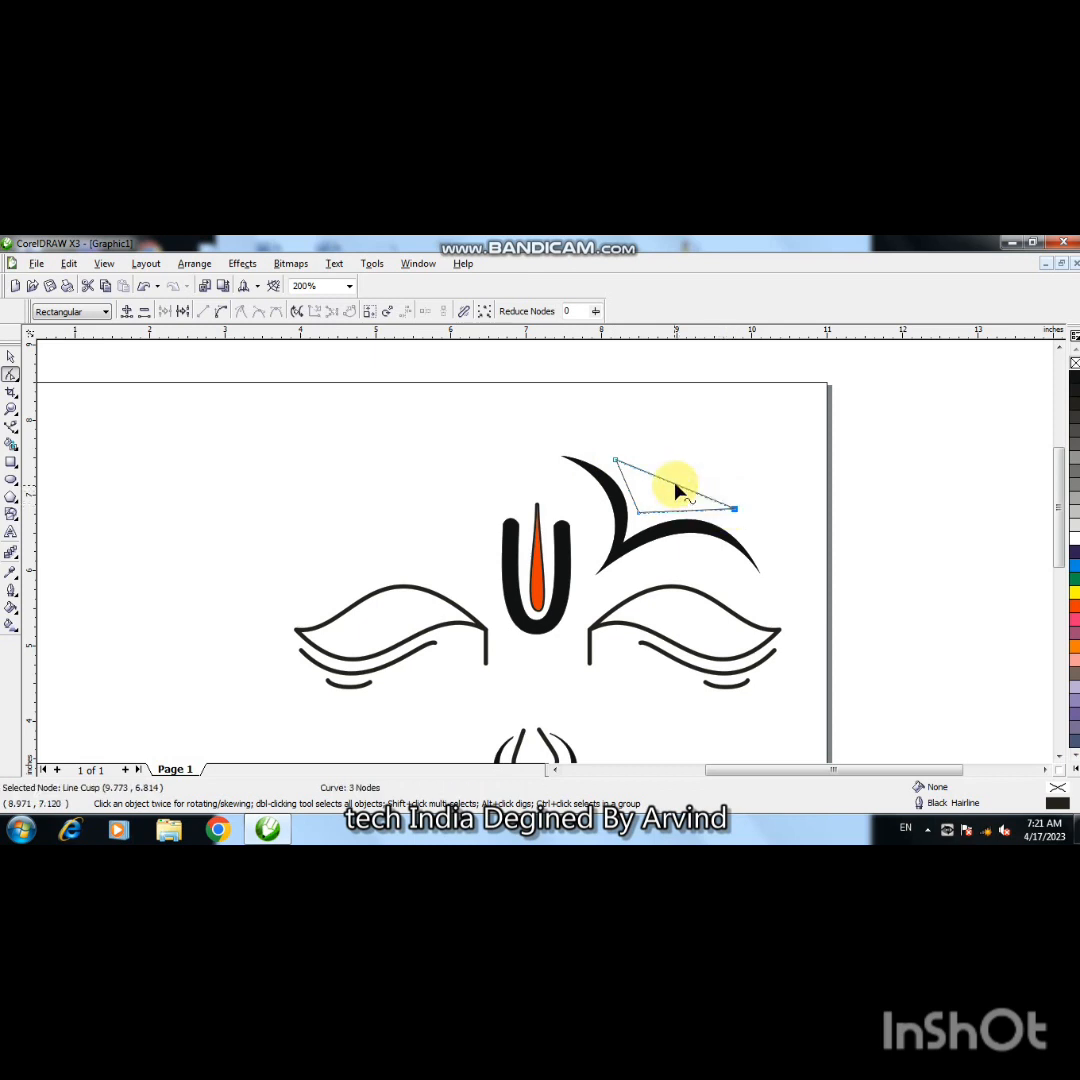
- Convert the triangle's upper and lower edges to curves and arch both upward
right_click(676, 487)
click(719, 540)
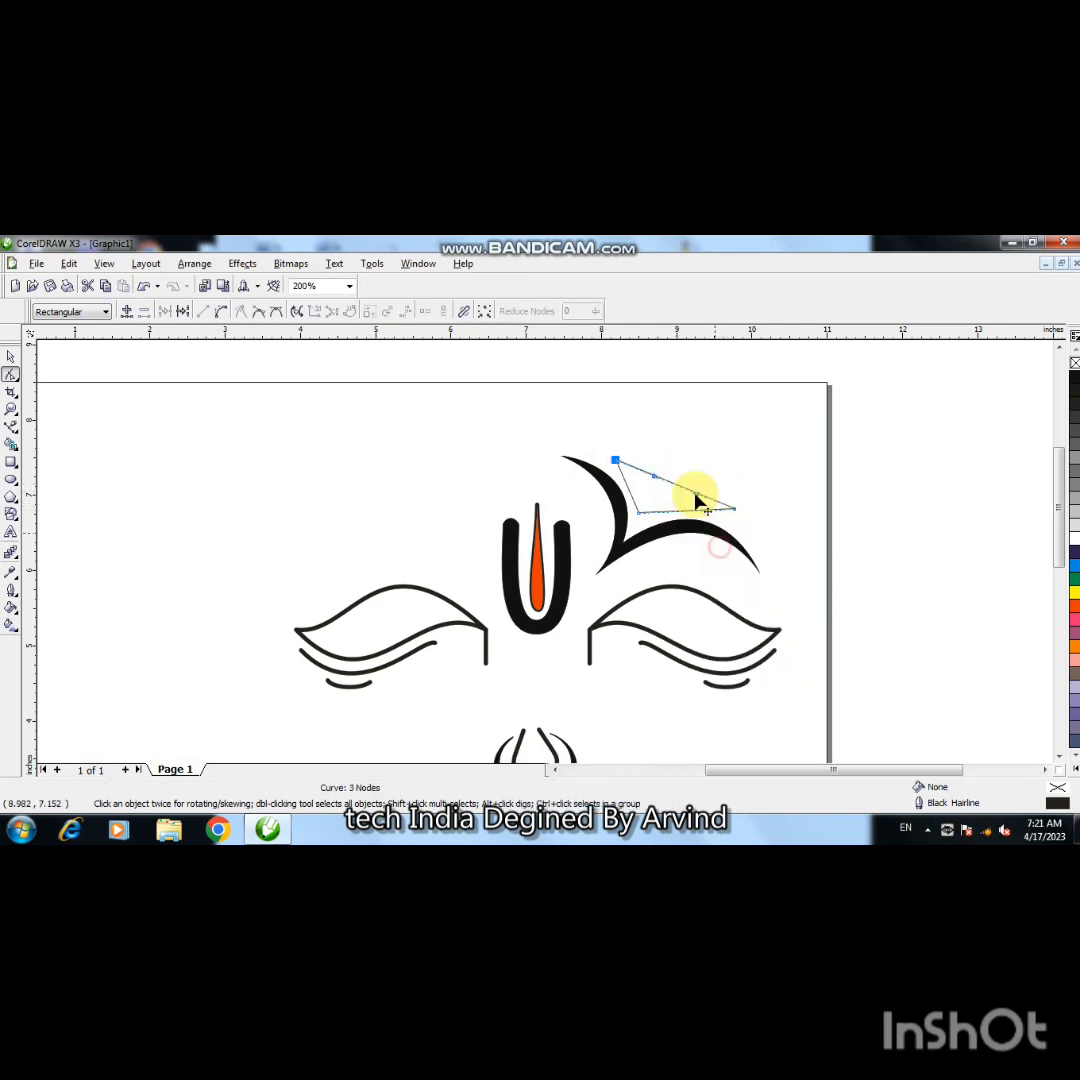
mouse_move(663, 465)
mouse_down()
mouse_move(675, 453)
mouse_move(697, 499)
mouse_move(705, 485)
mouse_move(665, 452)
mouse_up()
right_click(673, 517)
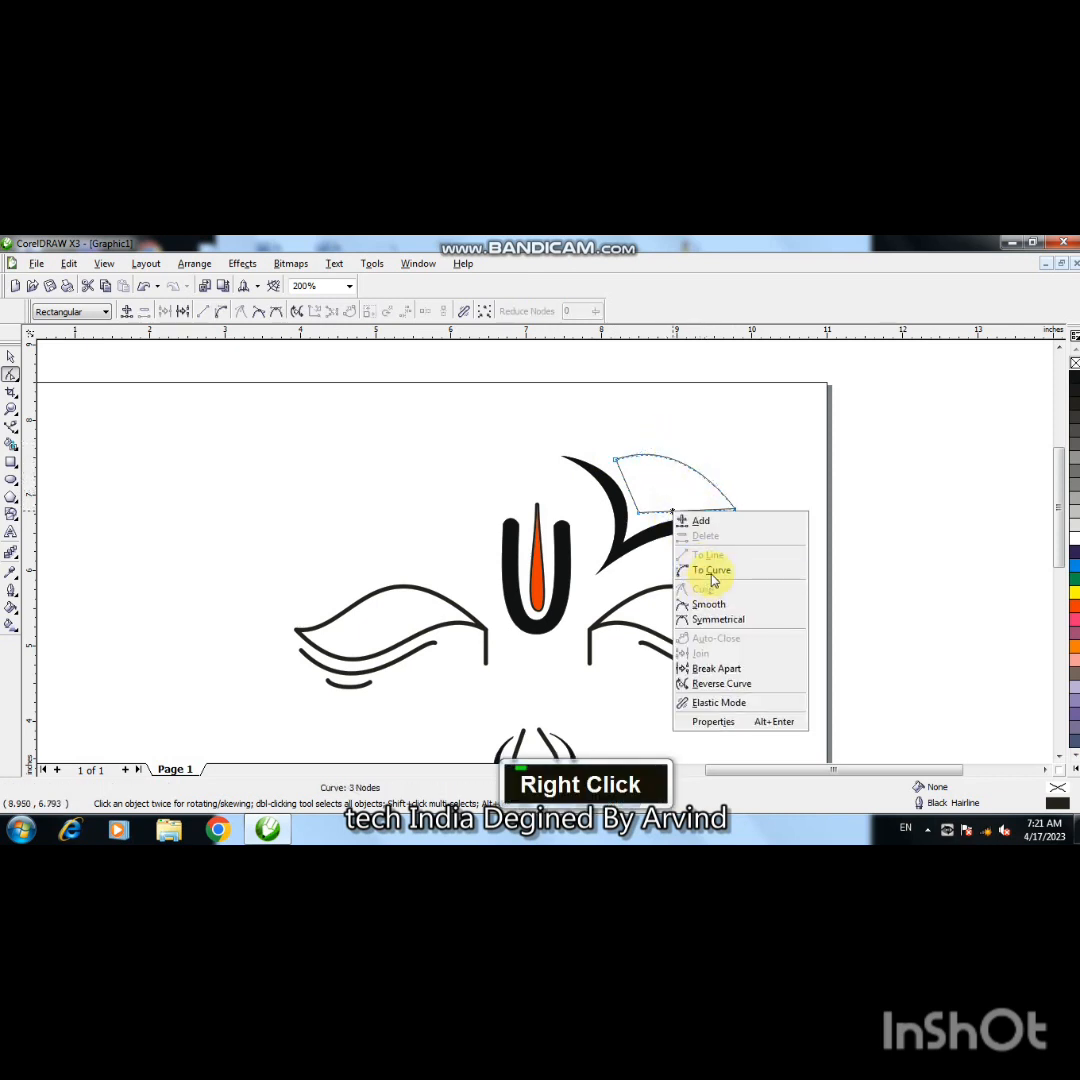
click(706, 570)
drag(669, 512, 706, 493)
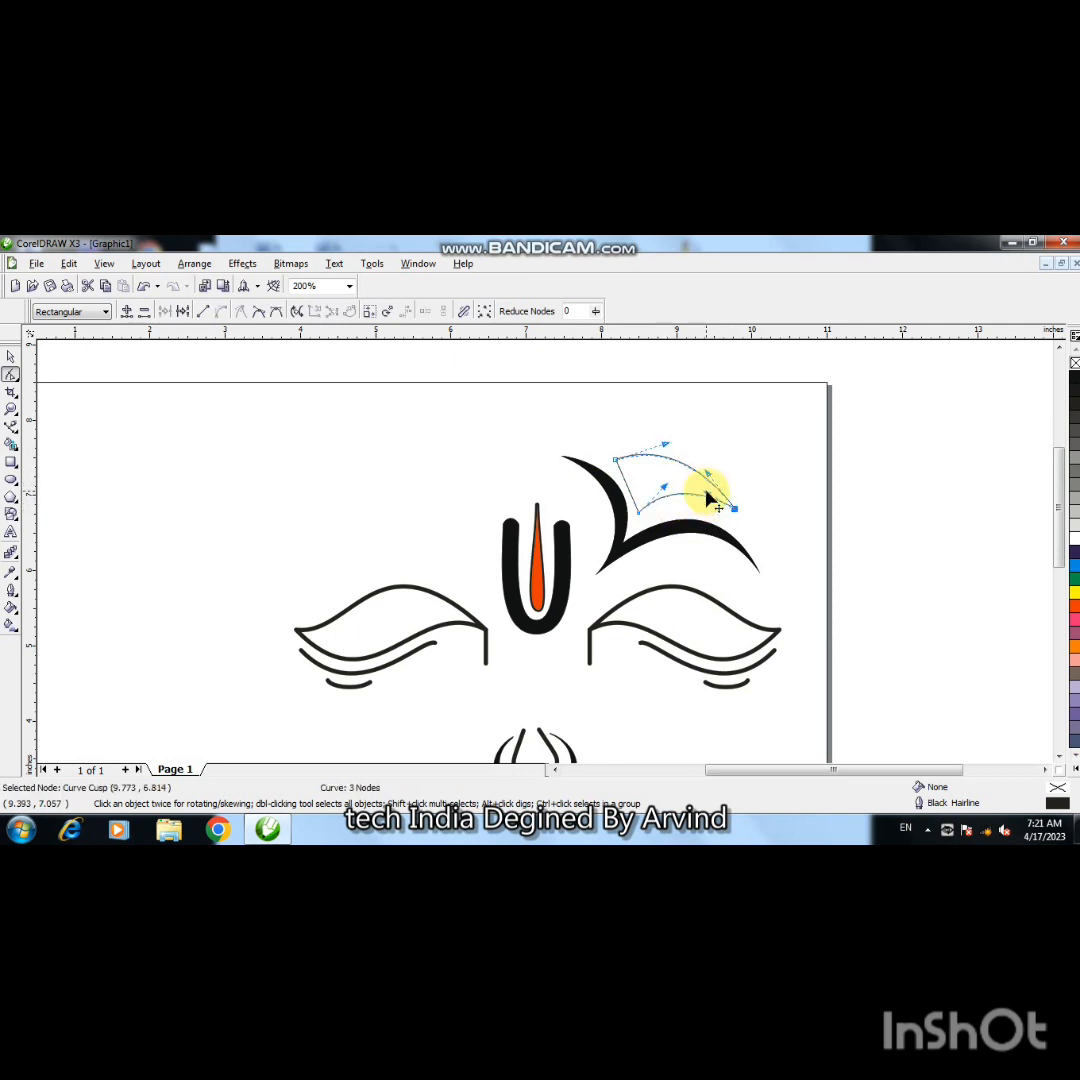
- Convert the triangle's remaining straight short edge to a curve and bow it to follow the adjacent black crescent arm
right_click(632, 492)
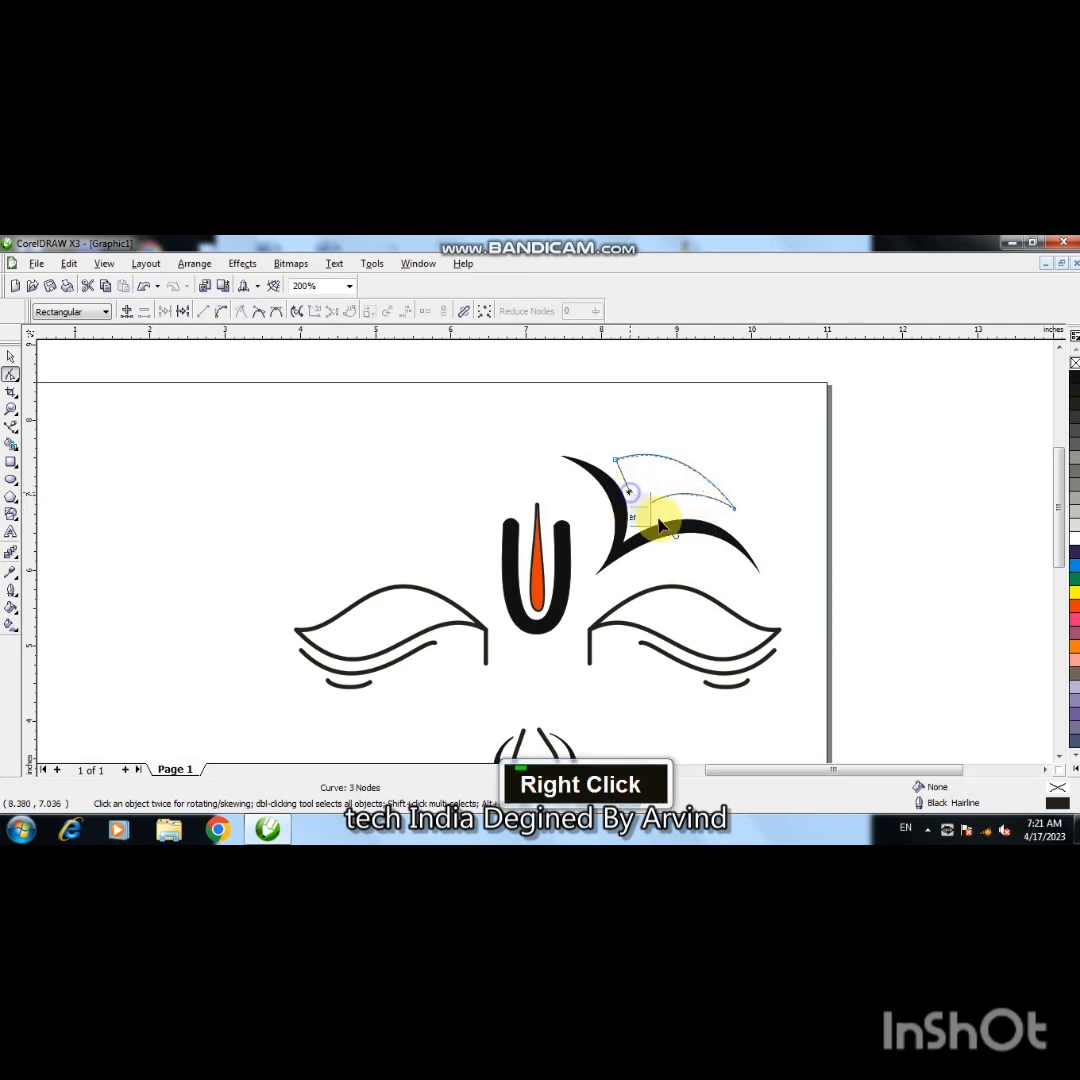
click(681, 550)
mouse_move(634, 499)
mouse_down()
mouse_move(642, 494)
mouse_move(626, 476)
mouse_up()
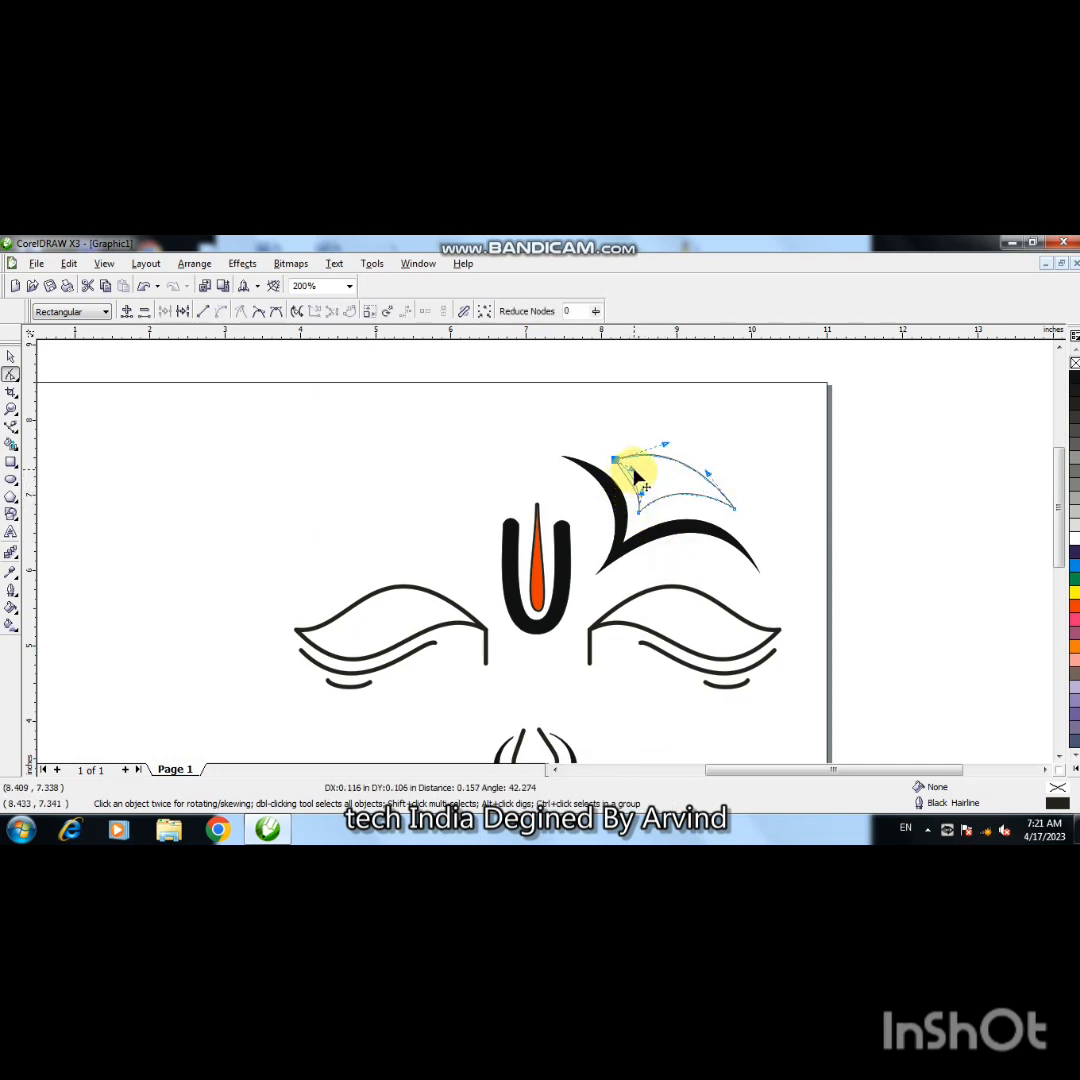
click(11, 357)
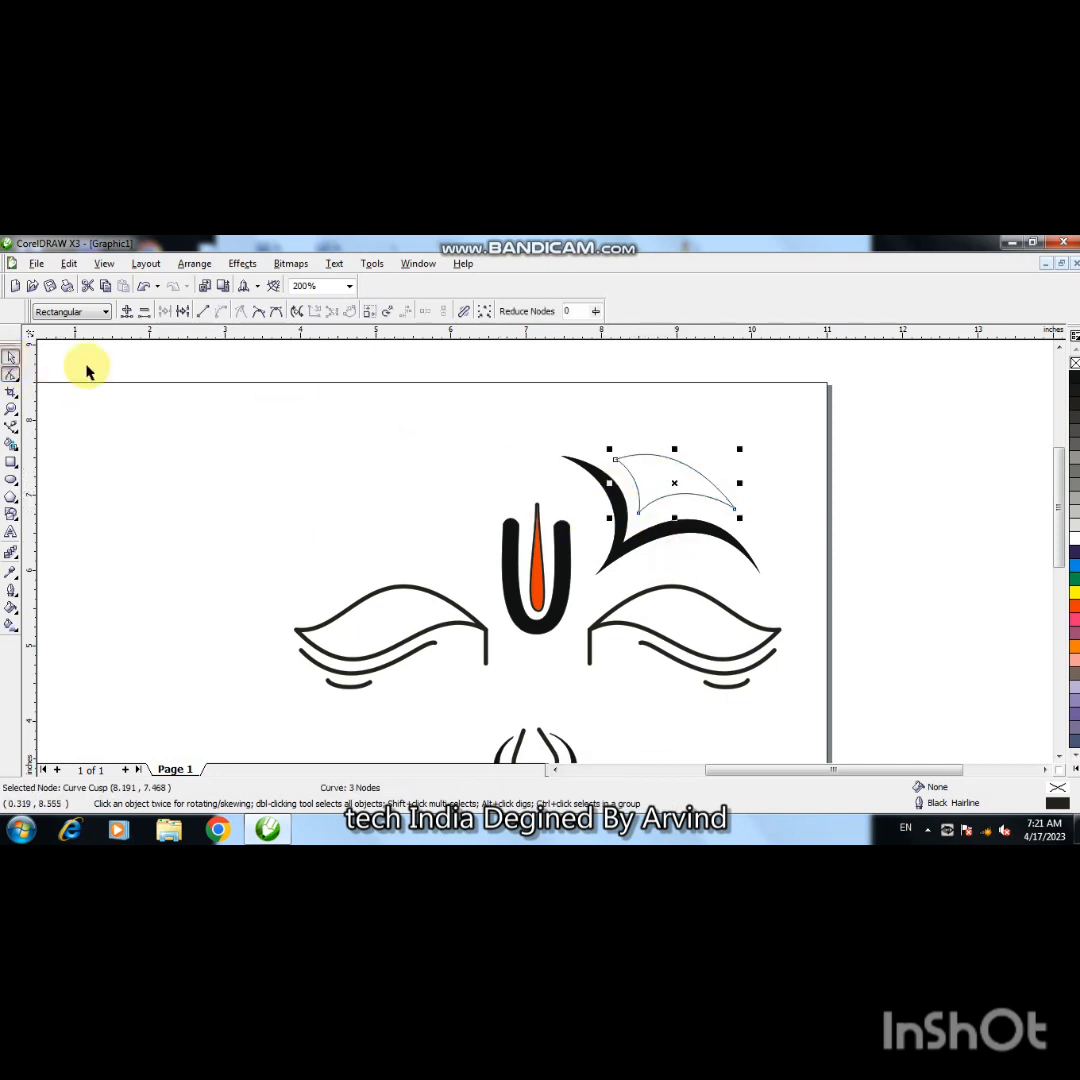
- Move the curved triangle into the brow notch at about (9.03, 7.07) inches and rotate it slightly to 357.7 degrees
key(ctrl+Down)
key(ctrl+Down)
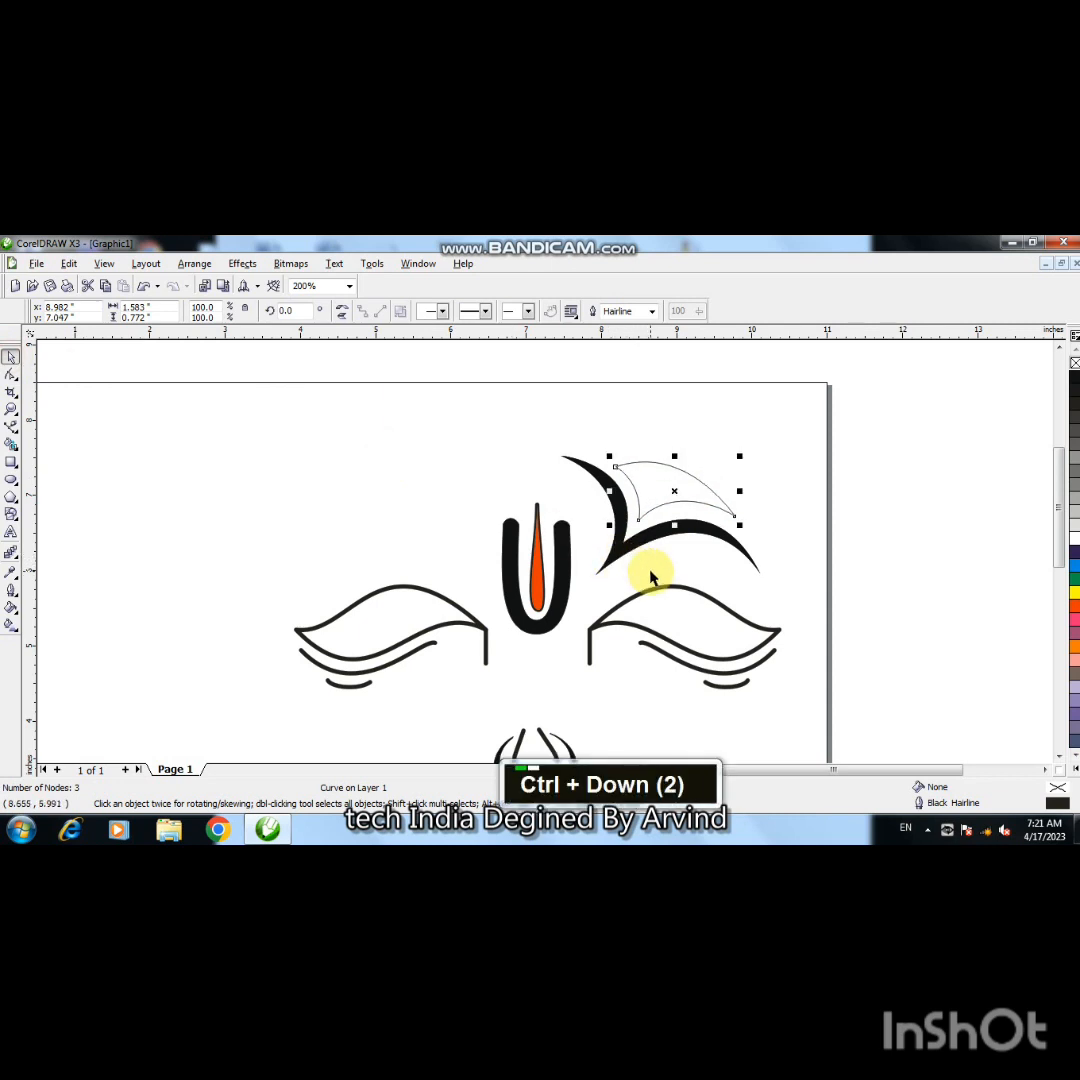
key(ctrl+Right)
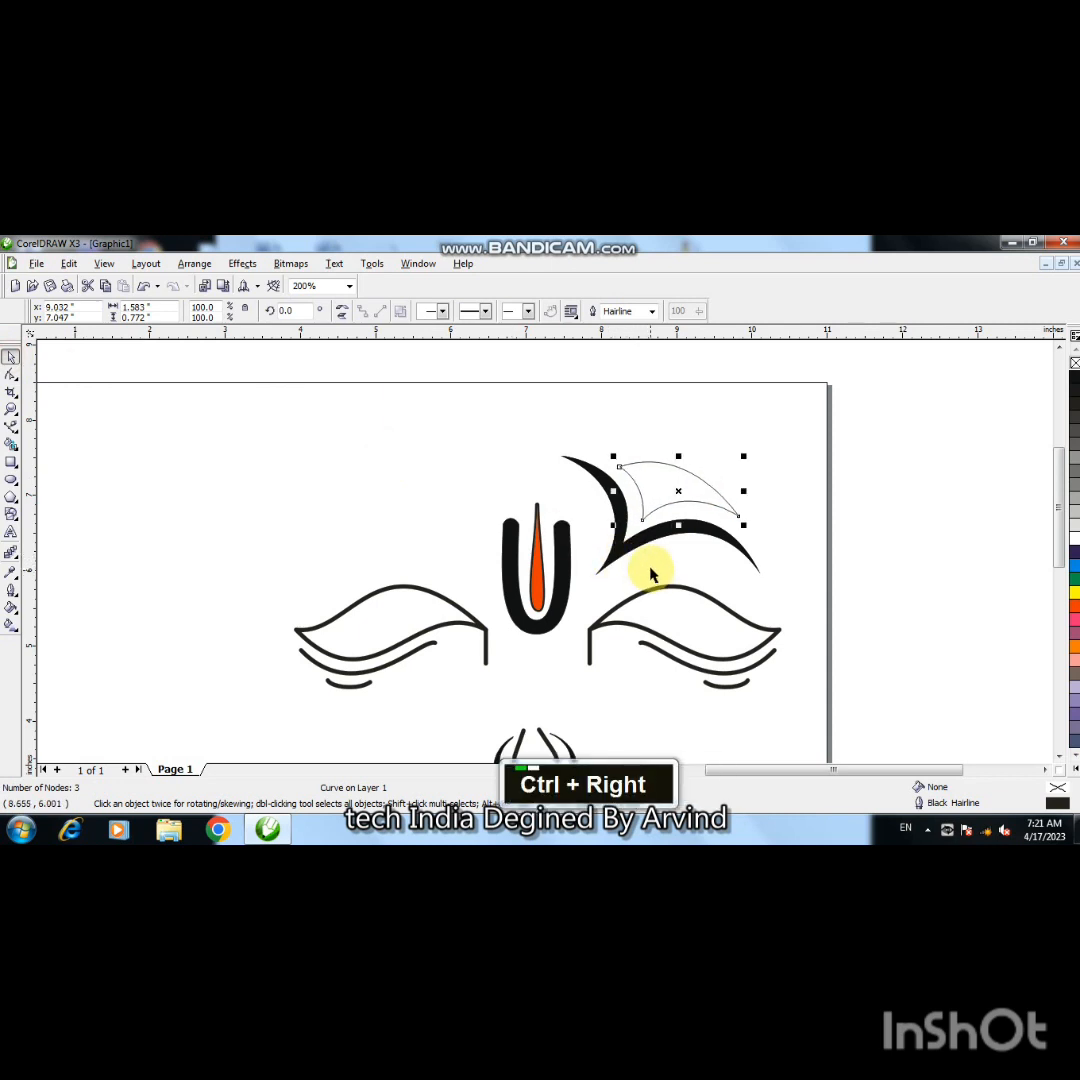
click(682, 494)
drag(744, 527, 743, 529)
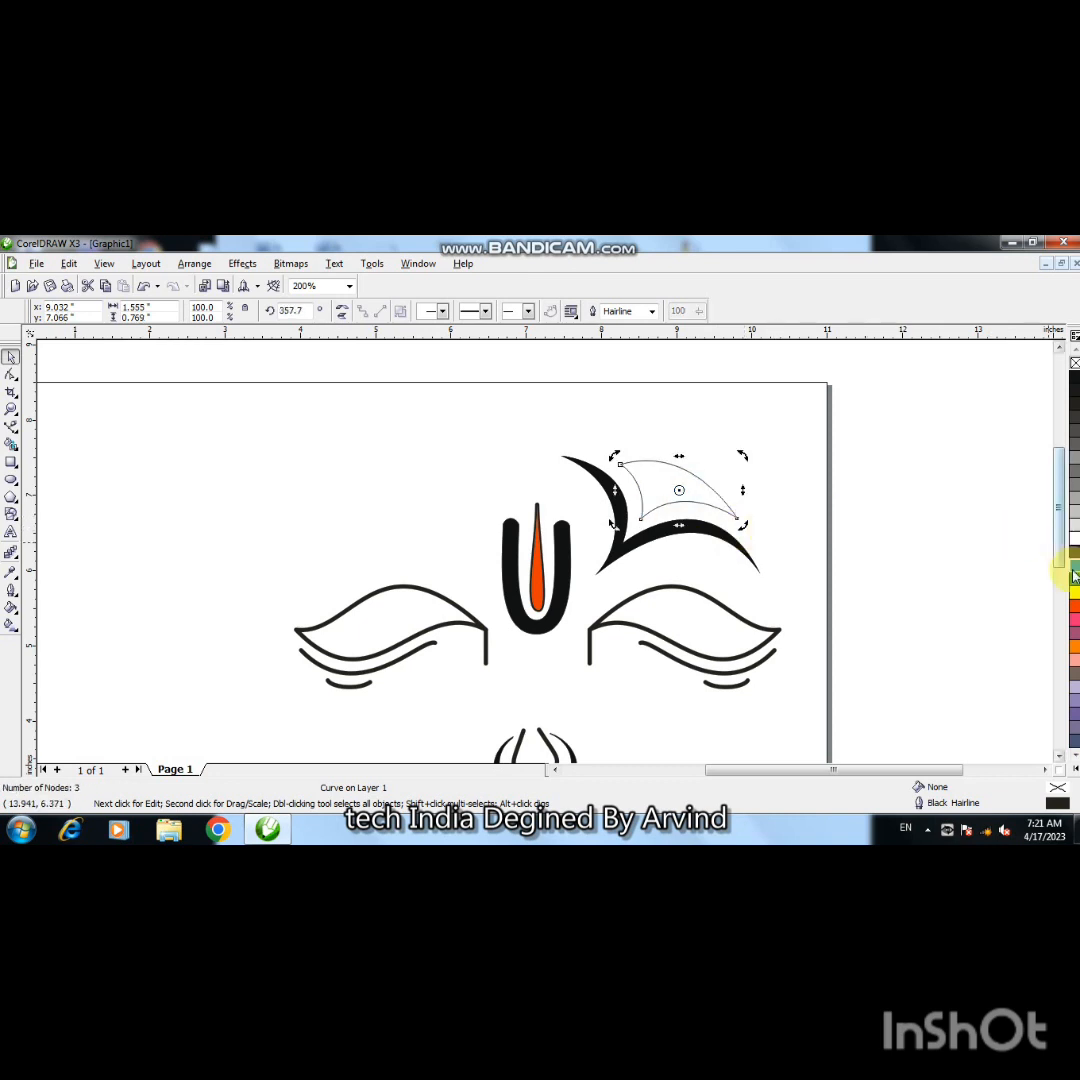
- Fill the curved triangle with red and give it a 4.0 pt black outline with rounded corners and round line caps
click(1073, 607)
key(F12)
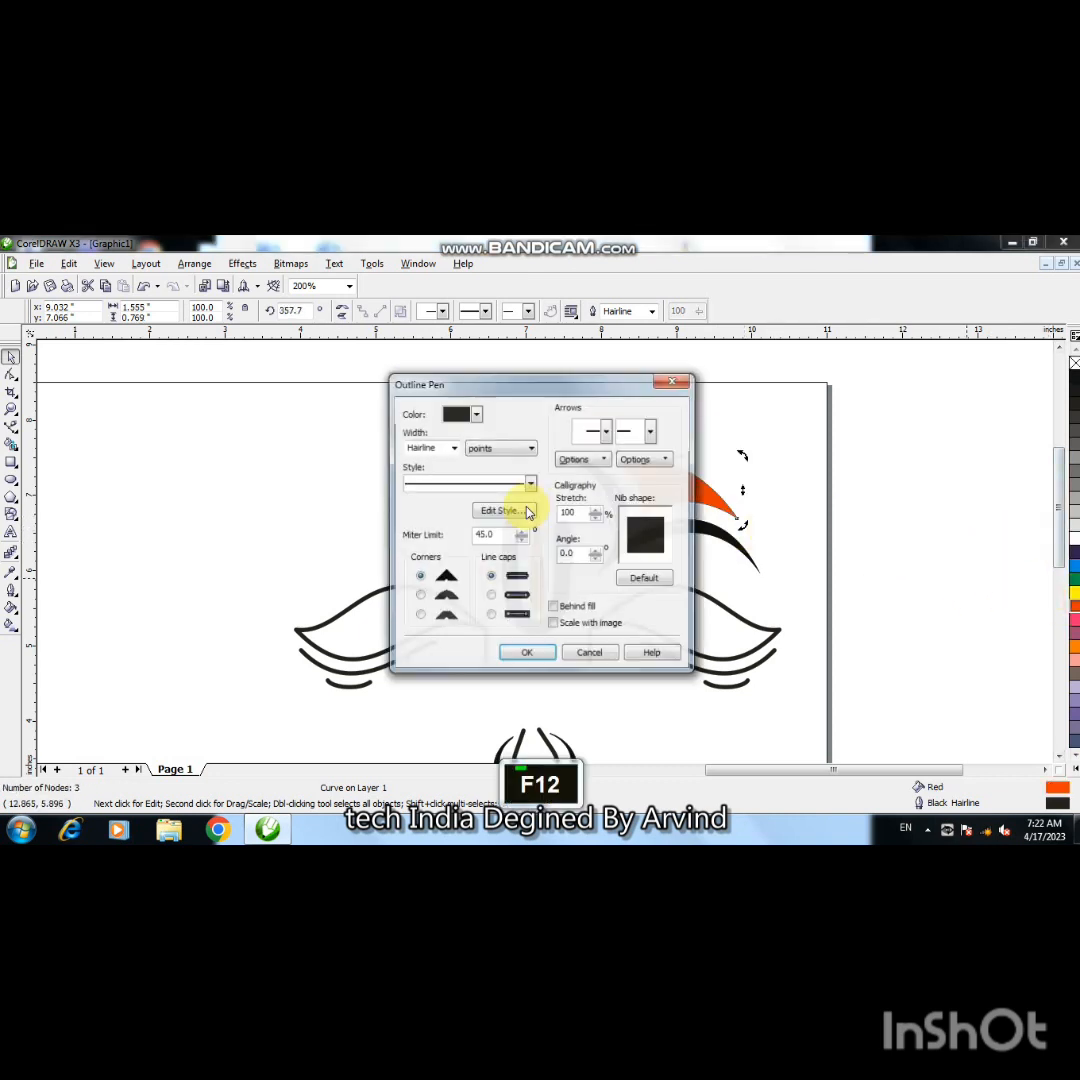
click(455, 448)
click(428, 528)
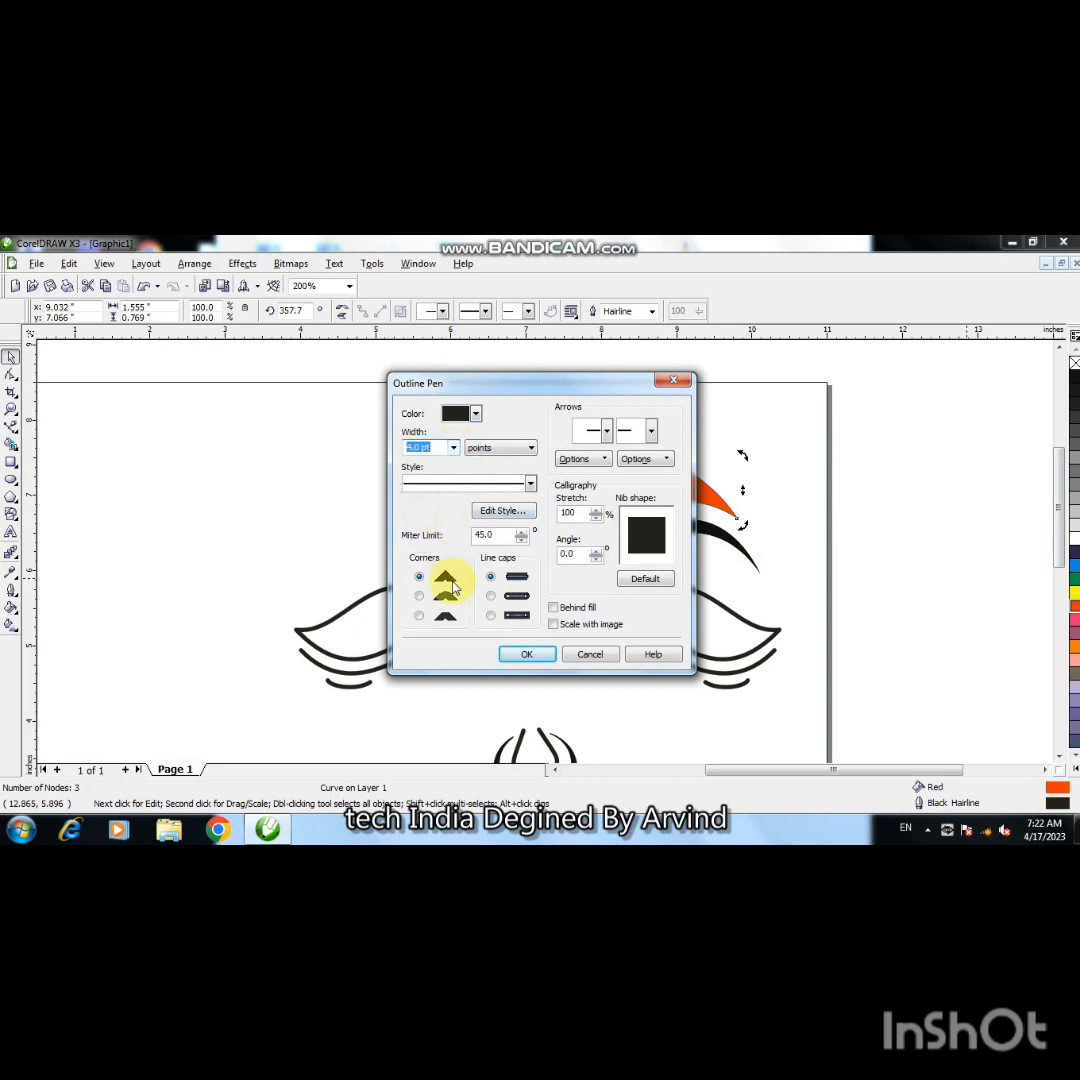
click(420, 597)
click(491, 597)
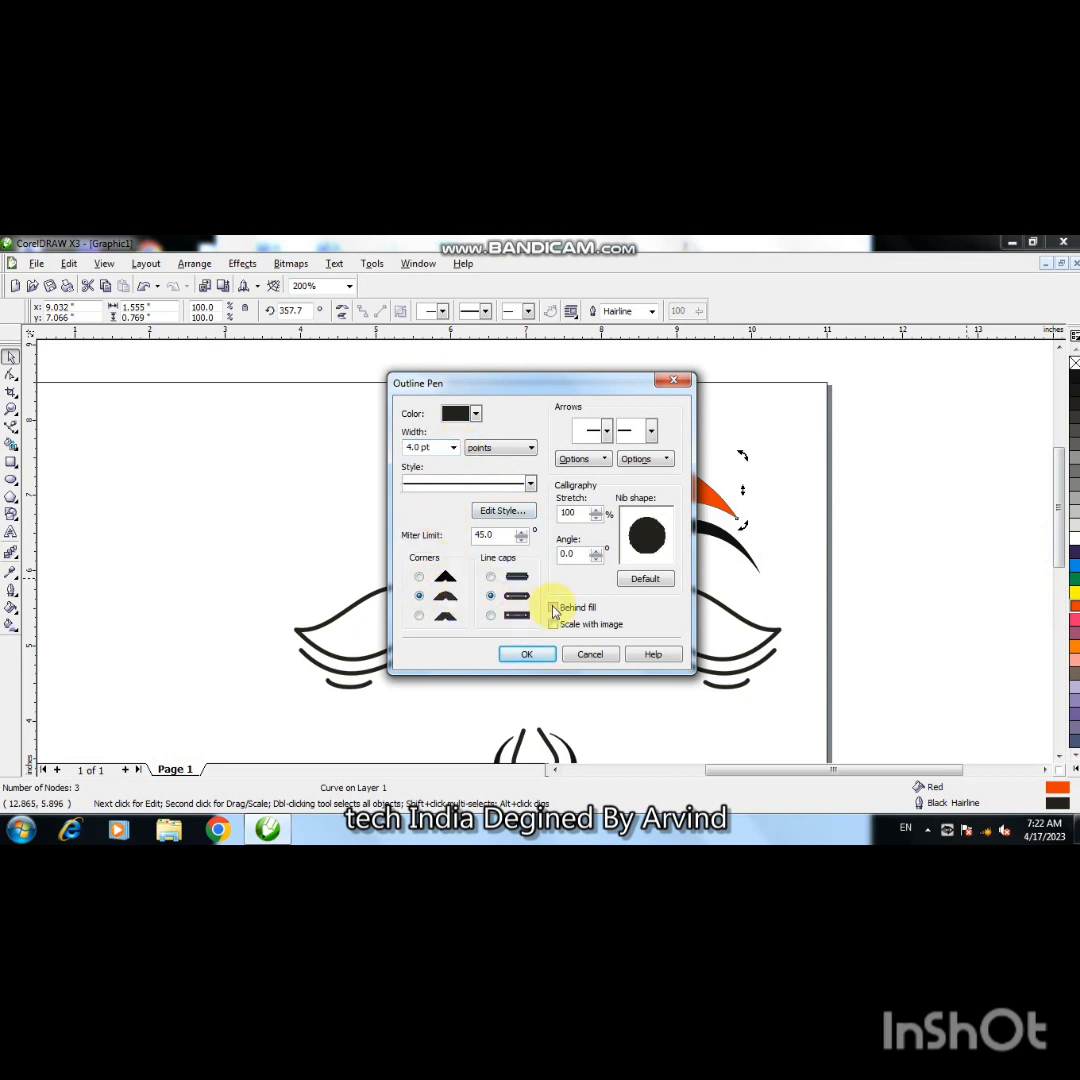
click(530, 655)
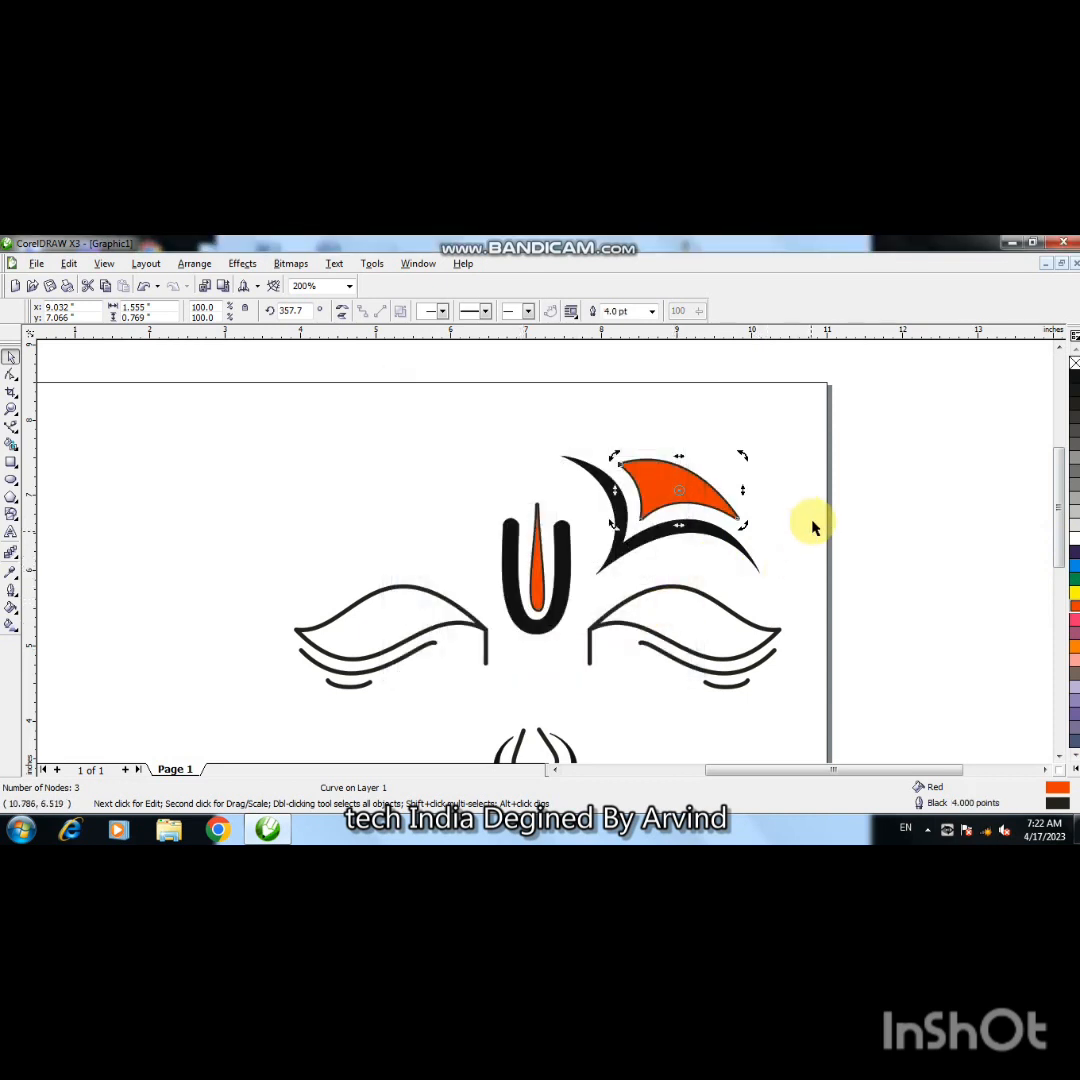
- Duplicate the black brow with its red triangle, mirror the copy horizontally and move it across the U mark to X about 4.99 inches
drag(838, 416, 550, 588)
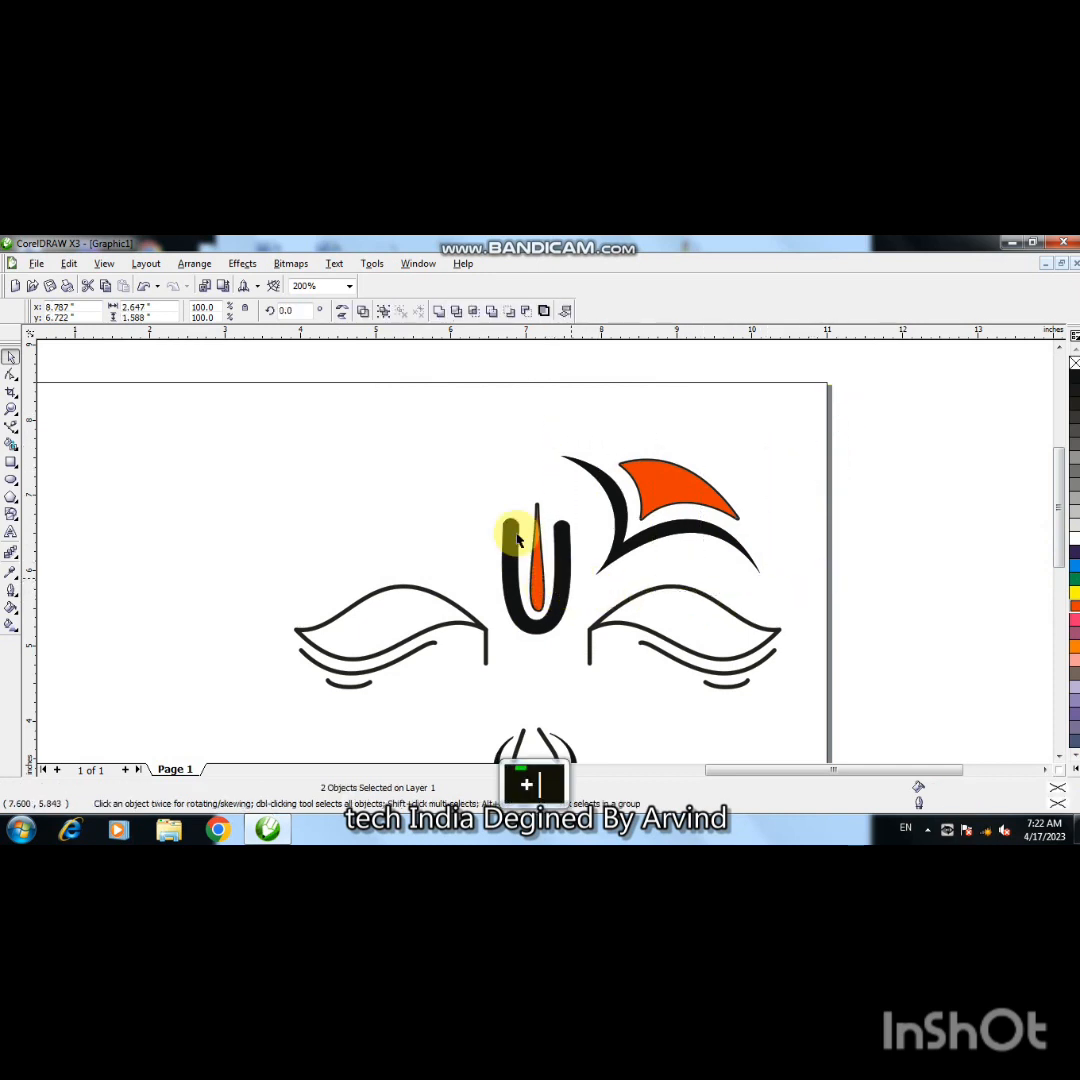
click(341, 313)
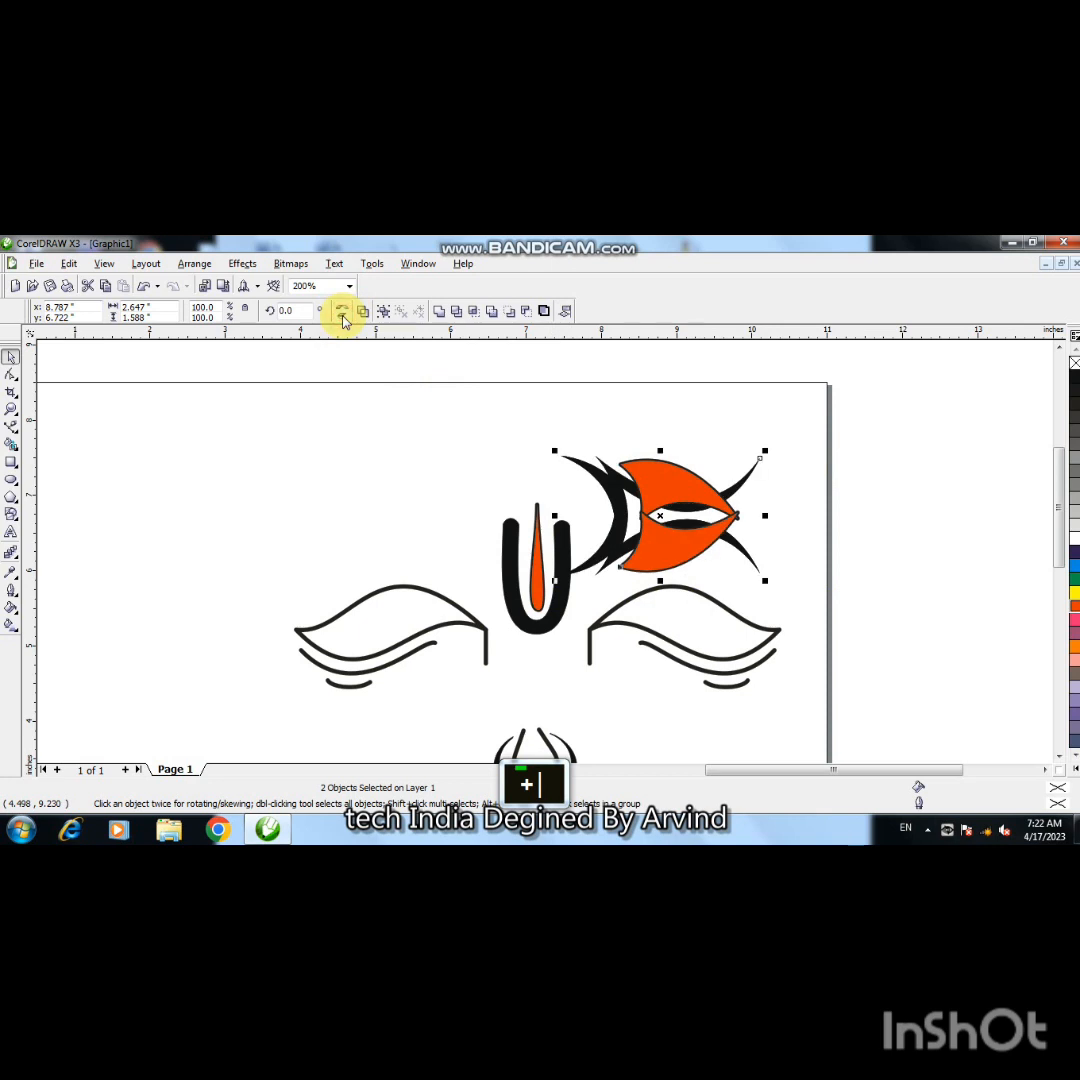
key(Left)
key(Left)
key(Left)
key(Left)
key(Left)
key(Left)
key(Left)
key(Left)
key(Left)
key(Left)
key(Left)
key(Left)
key(Left)
key(Left)
key(Left)
key(Left)
key(Left)
key(Left)
key(Left)
key(Left)
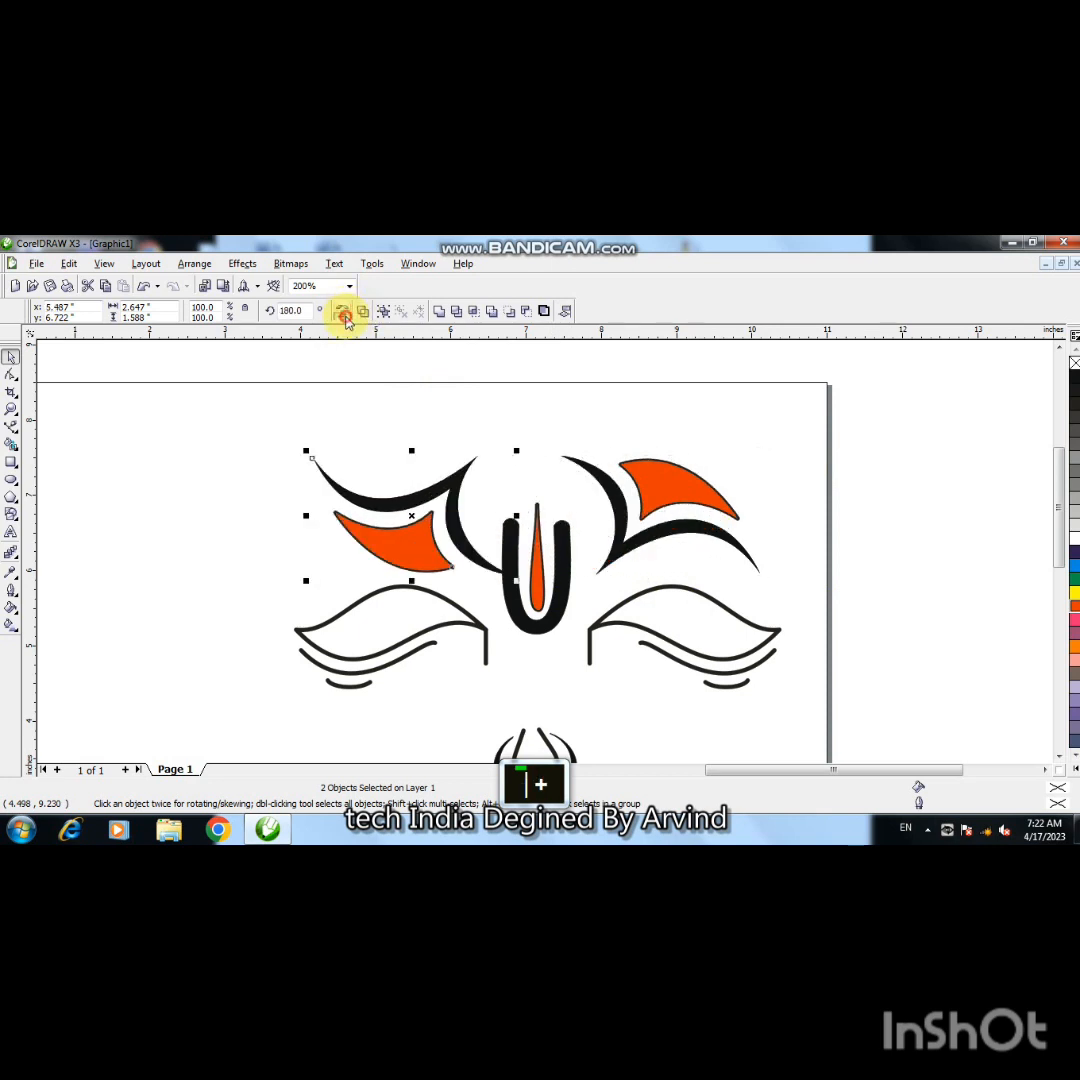
click(345, 318)
key(Left)
key(Left)
key(Left)
key(Left)
key(Left)
key(Left)
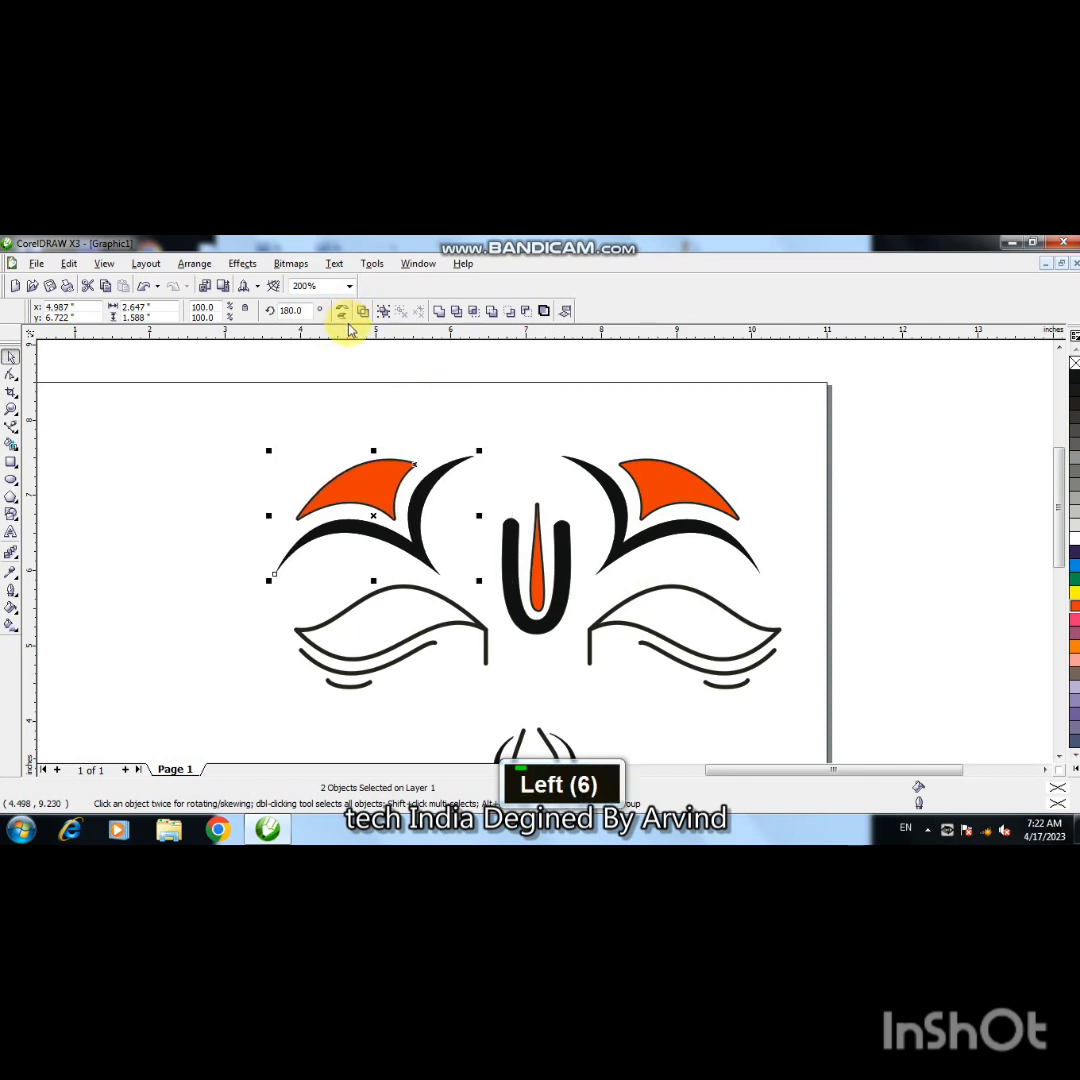
- Nudge the mirrored brow copy to about (5.49, 6.72) inches, level with the original and symmetrical about the U mark
key(Down)
key(Right)
key(Right)
key(Down)
key(Right)
key(Right)
key(Right)
key(Right)
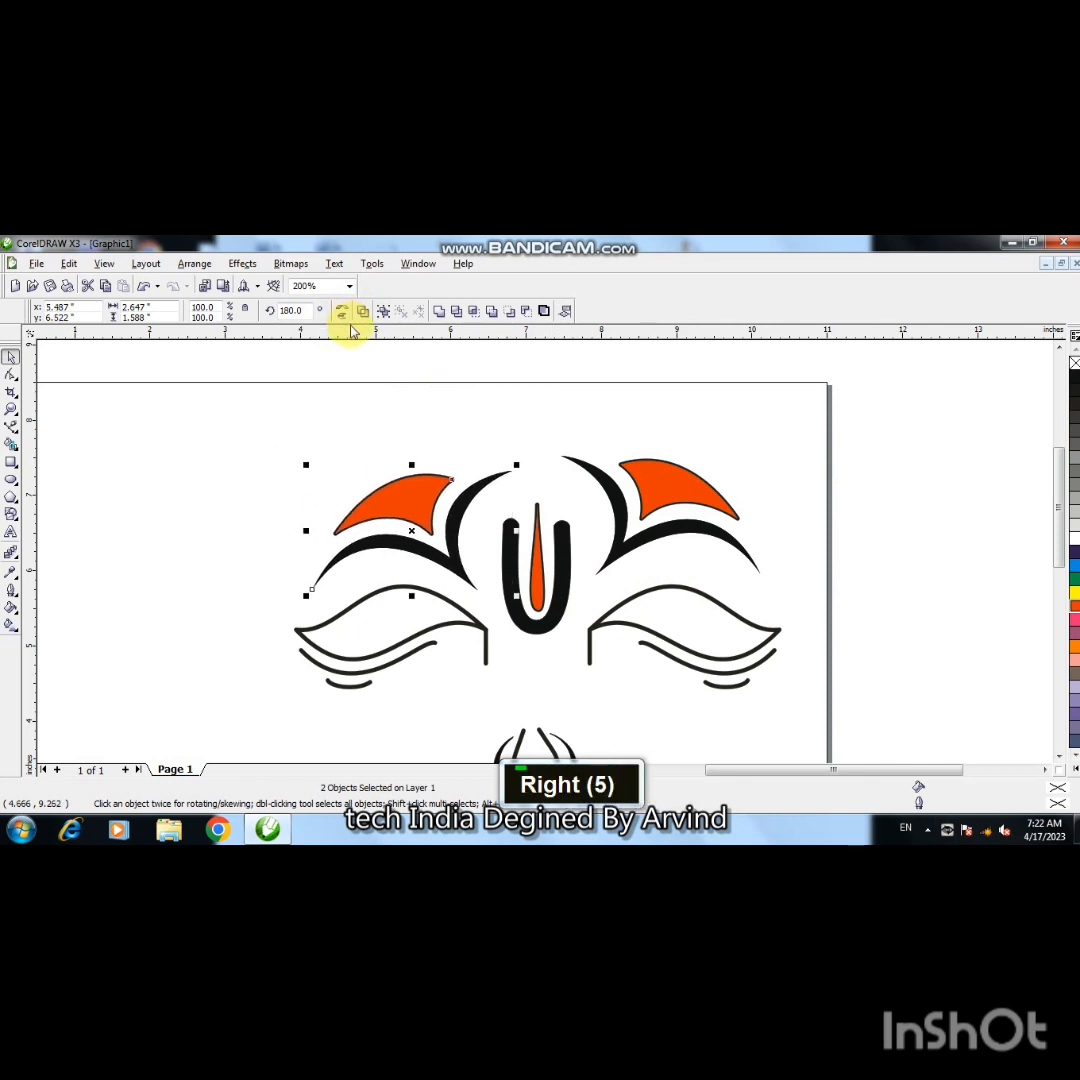
key(Up)
key(Up)
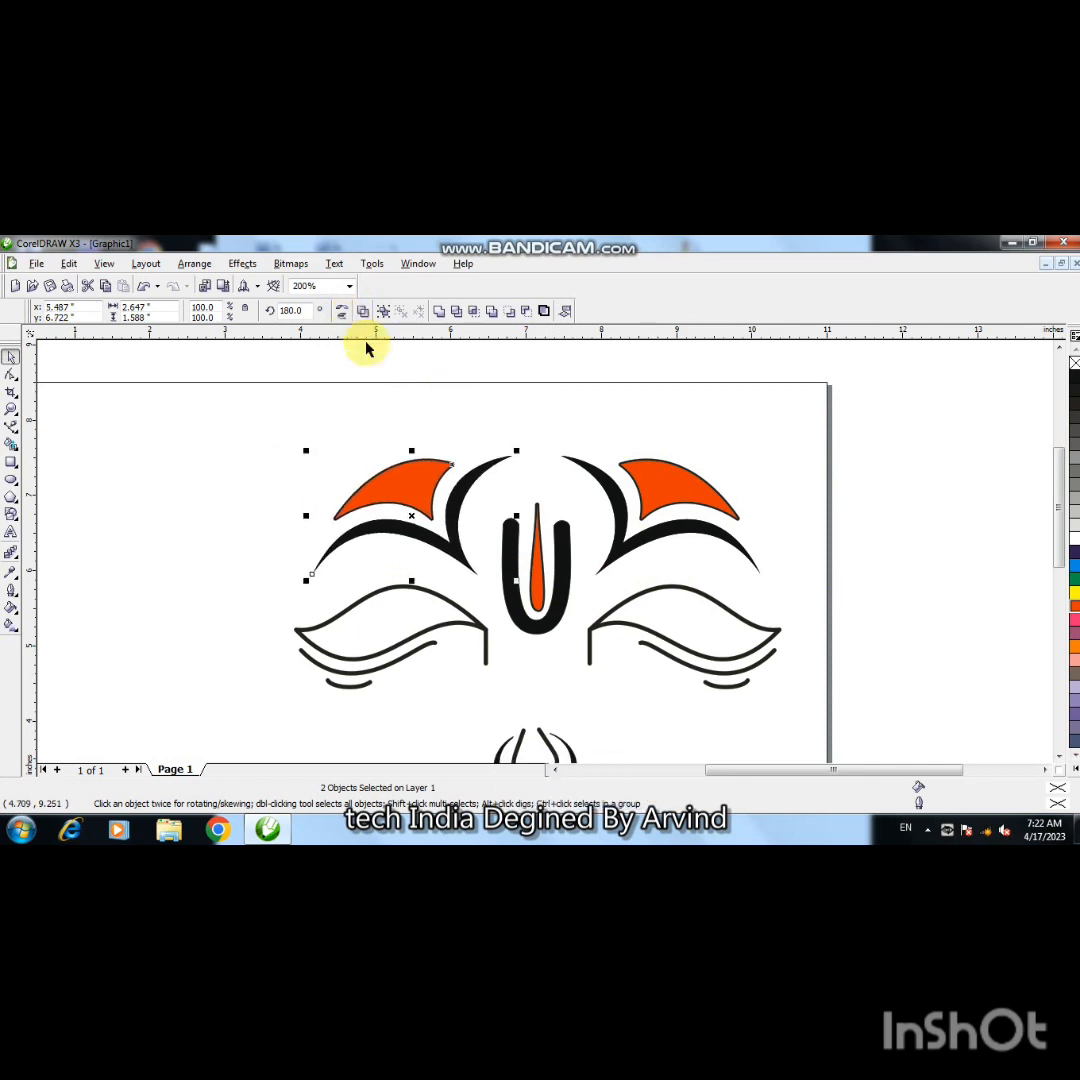
- Move the nose, mouth, chin and short under-eye lines together up to Y about 2.73 inches
click(928, 562)
key(F3)
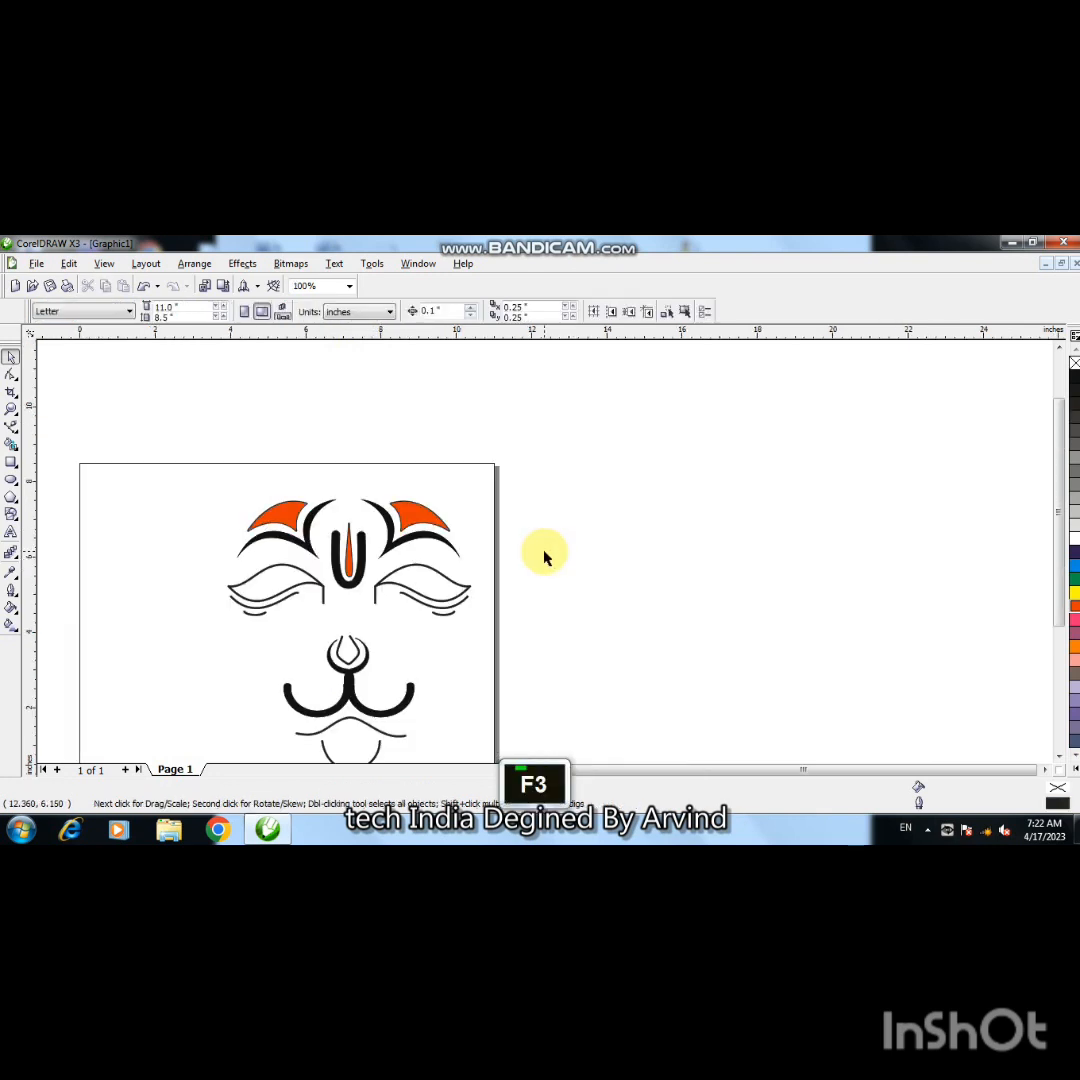
key(F3)
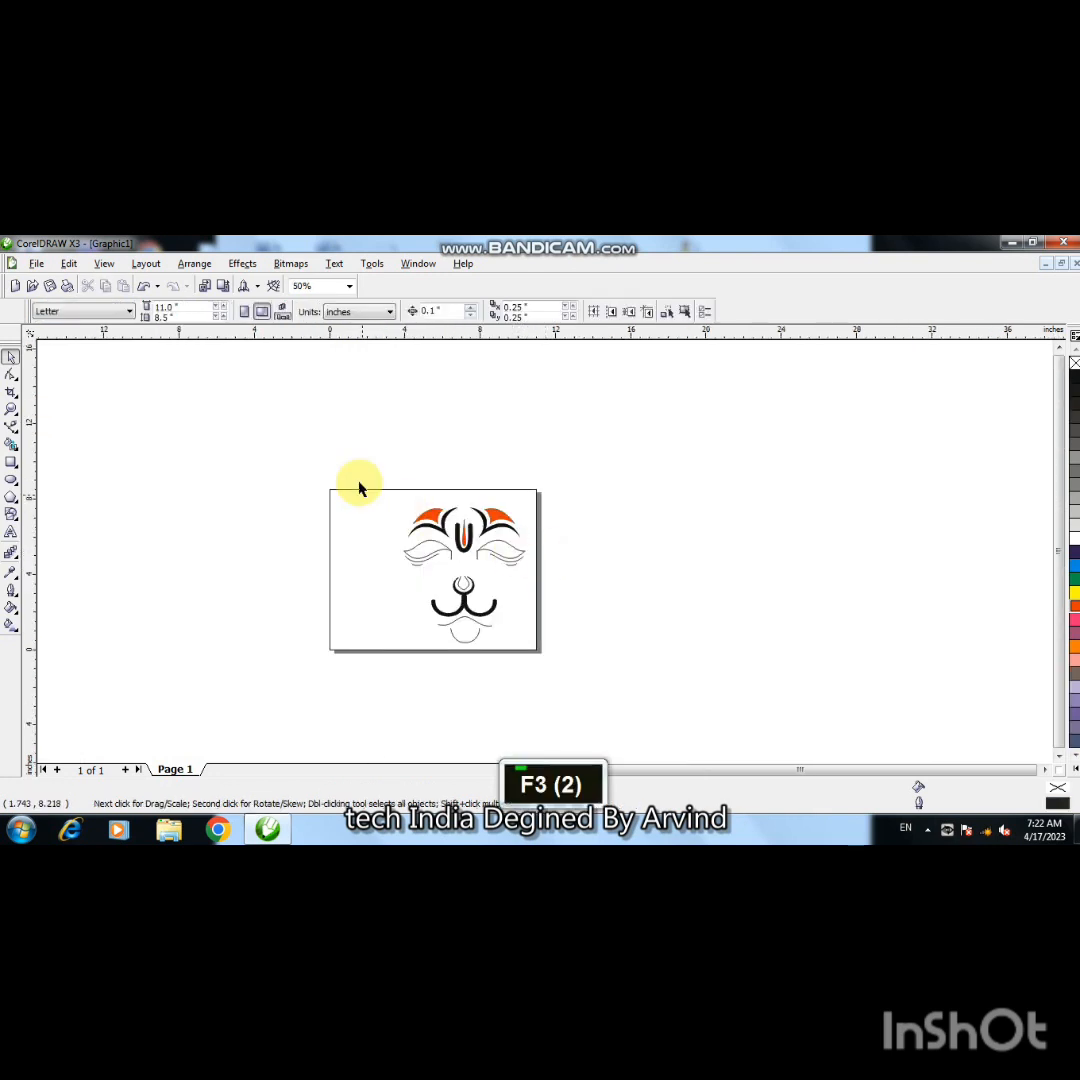
drag(364, 467, 569, 687)
click(581, 646)
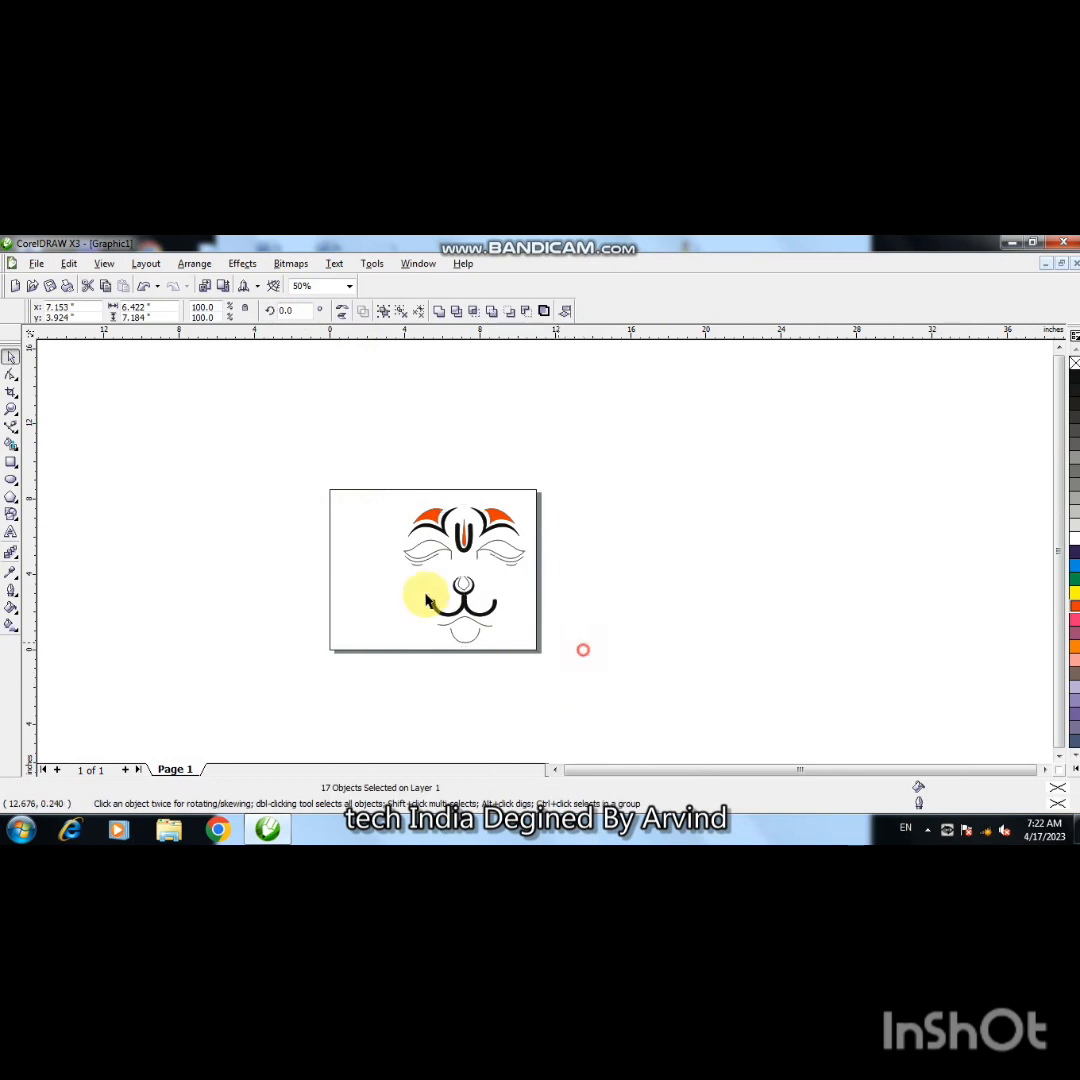
drag(316, 565, 535, 677)
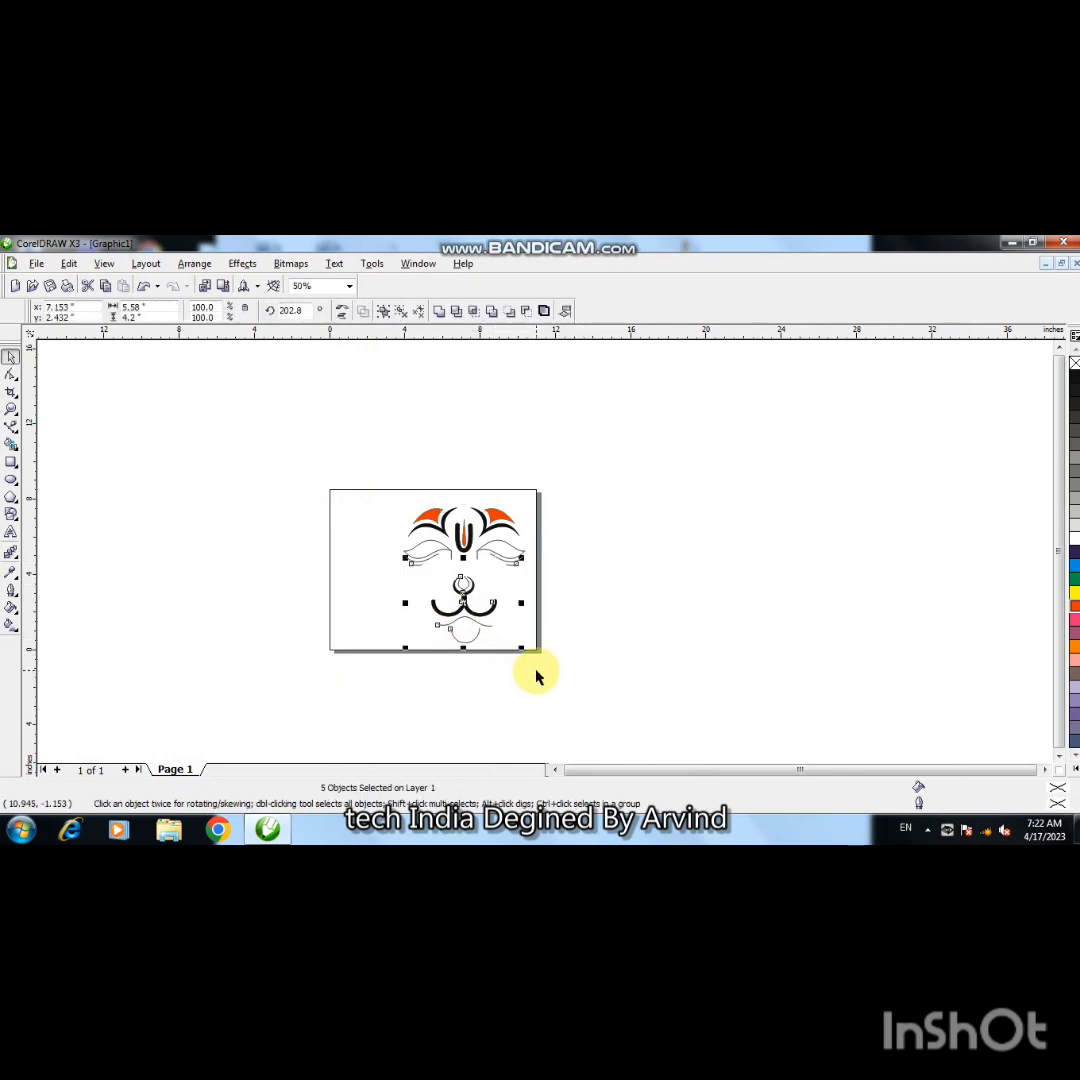
key(Up)
key(Up)
key(Up)
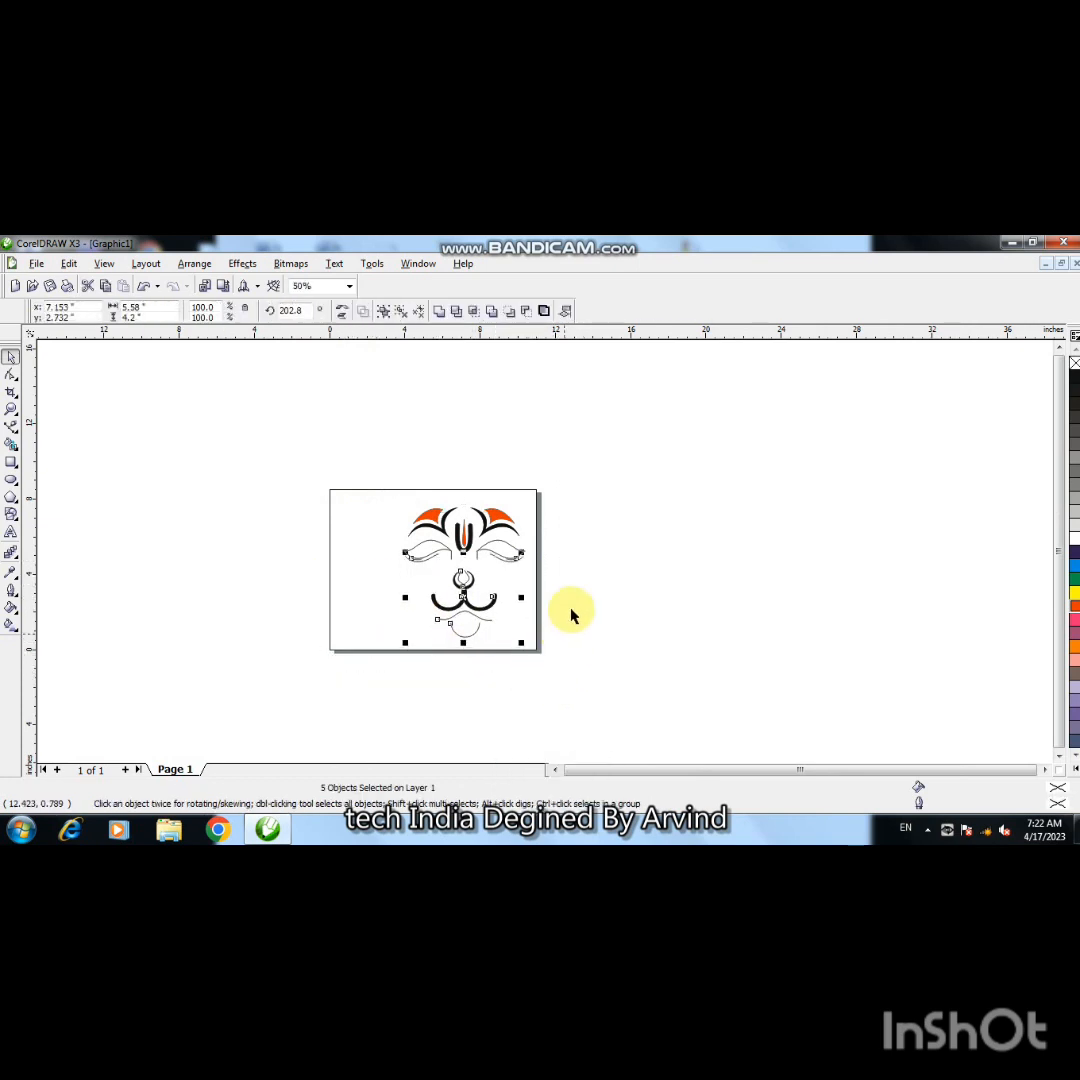
- Select all the face objects and move them left on the page to X about 5.45 inches
drag(262, 448, 603, 682)
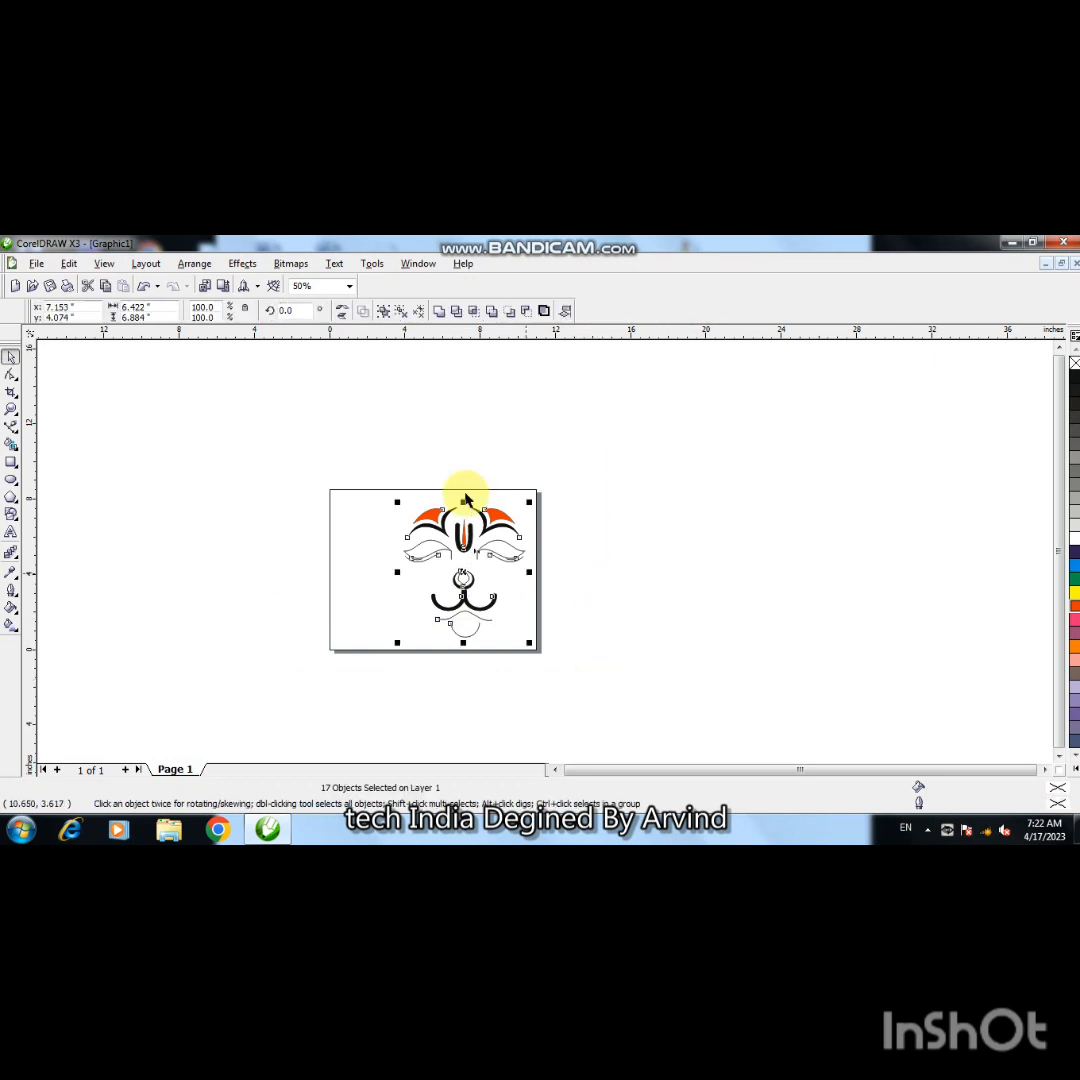
click(351, 287)
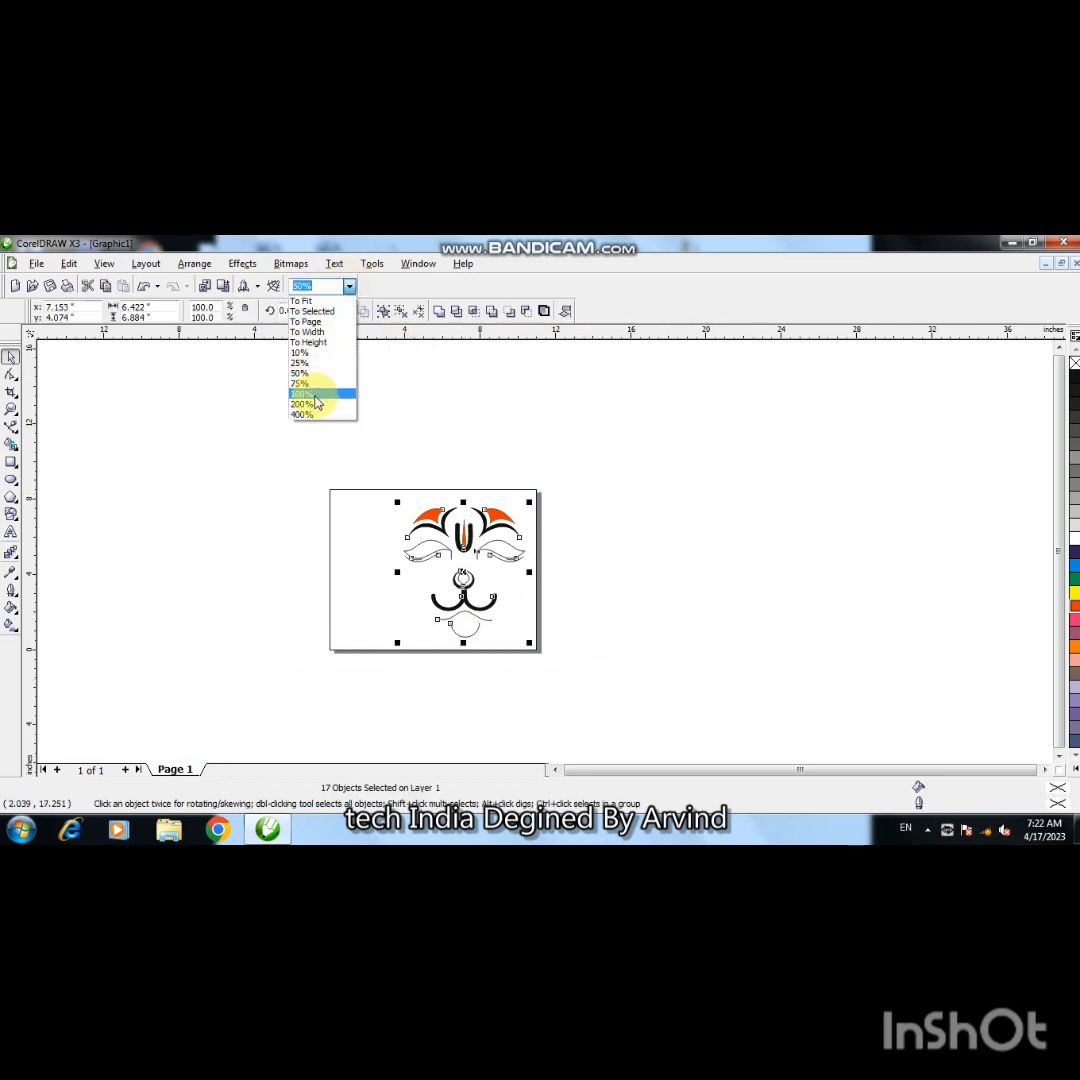
click(266, 340)
key(Left)
key(Left)
key(Left)
key(Left)
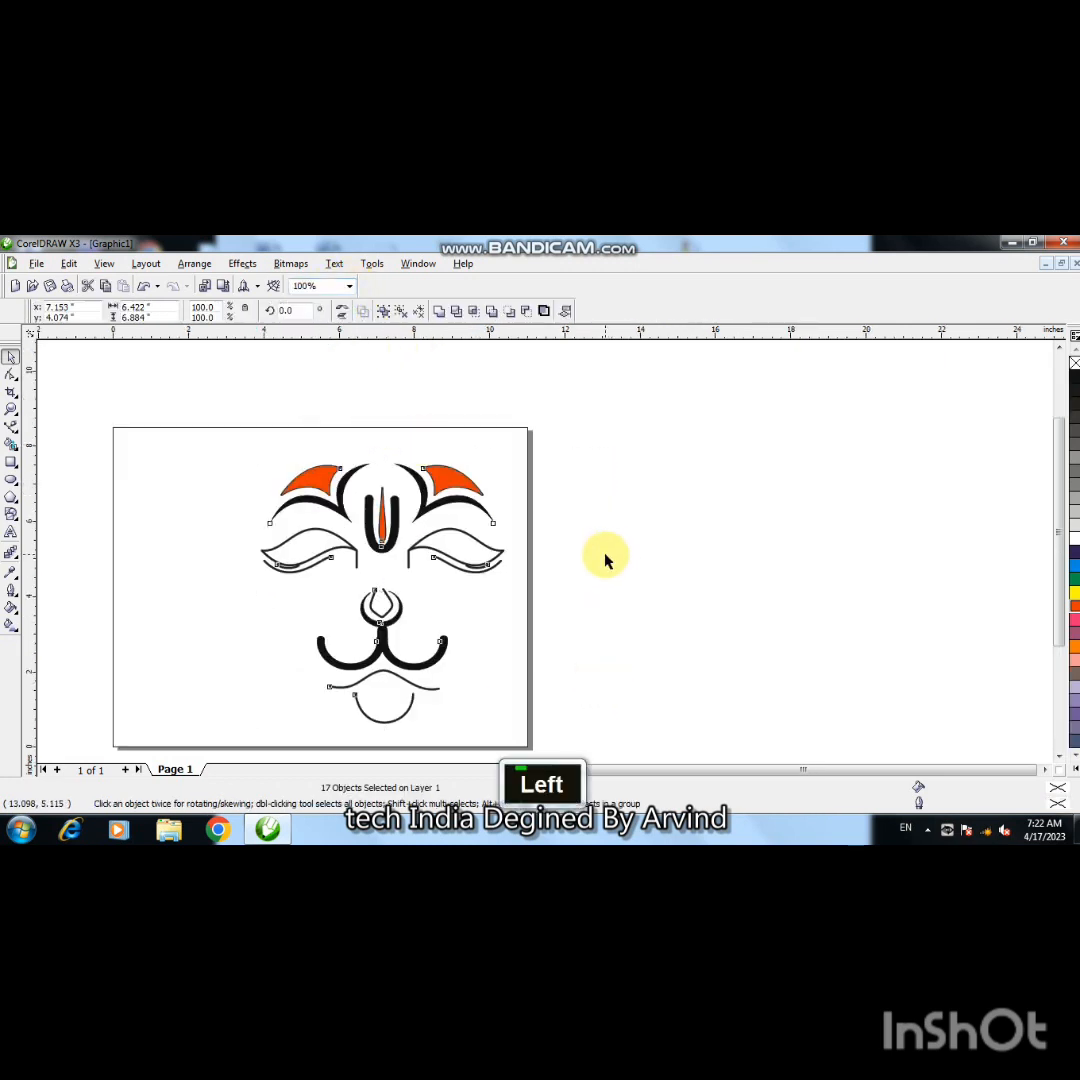
key(Left)
key(Left)
key(Left)
key(Left)
key(Left)
key(Left)
key(Left)
key(Left)
key(Left)
key(Left)
key(Left)
key(Left)
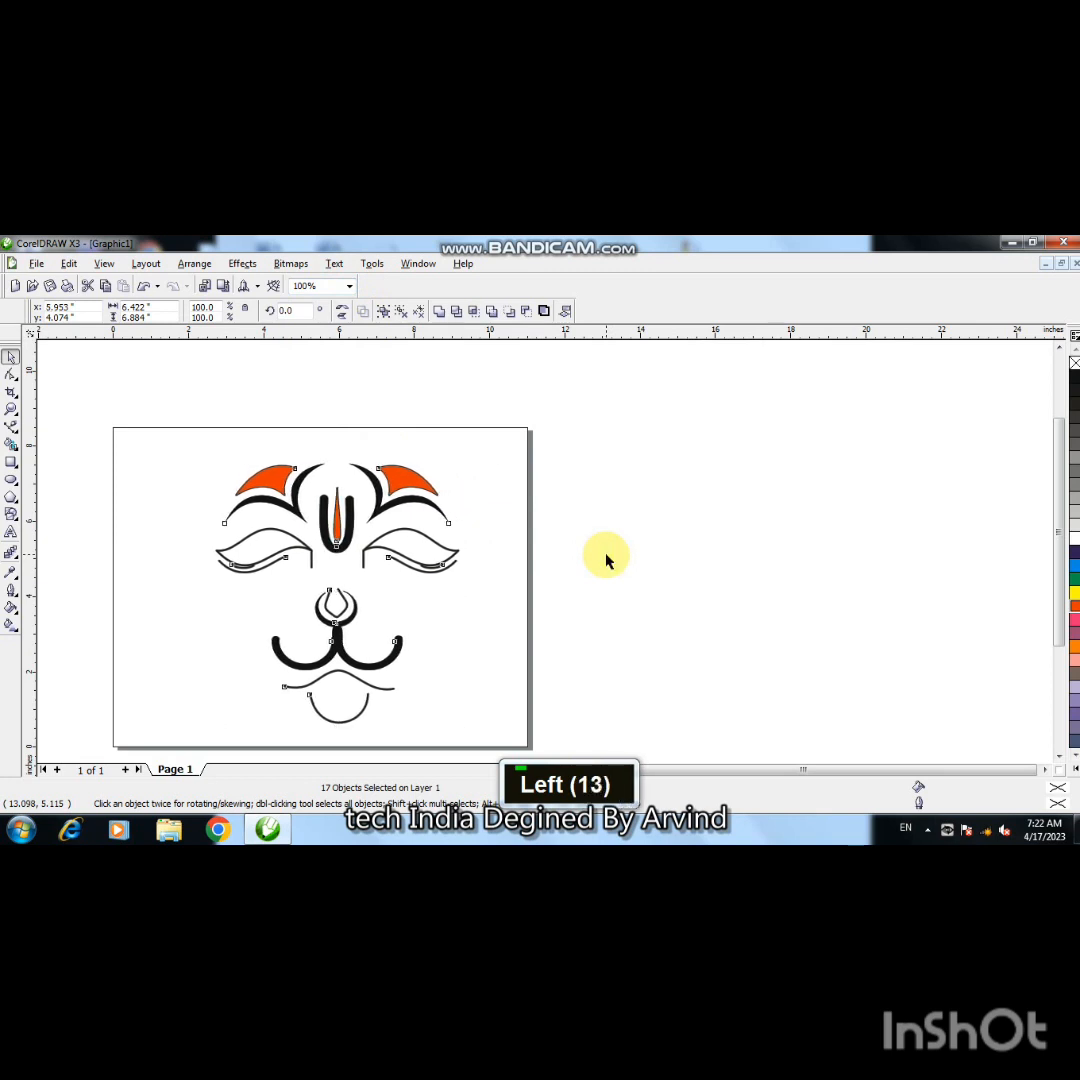
key(Left)
key(Left)
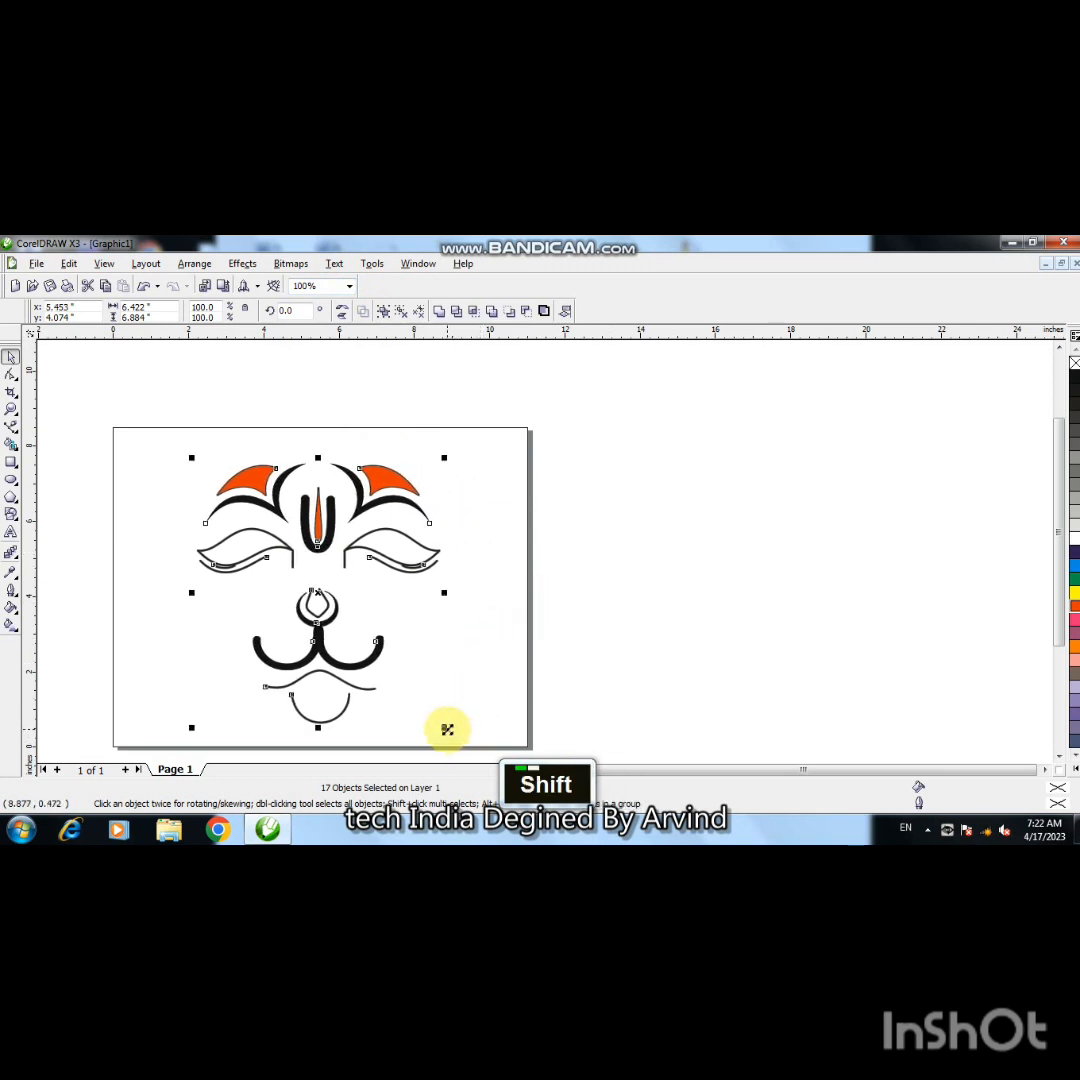
- Scale the whole face from its centre to about 5.38 by 5.77 inches and move it to about (5.25, 4.47) inches
drag(447, 730, 431, 706)
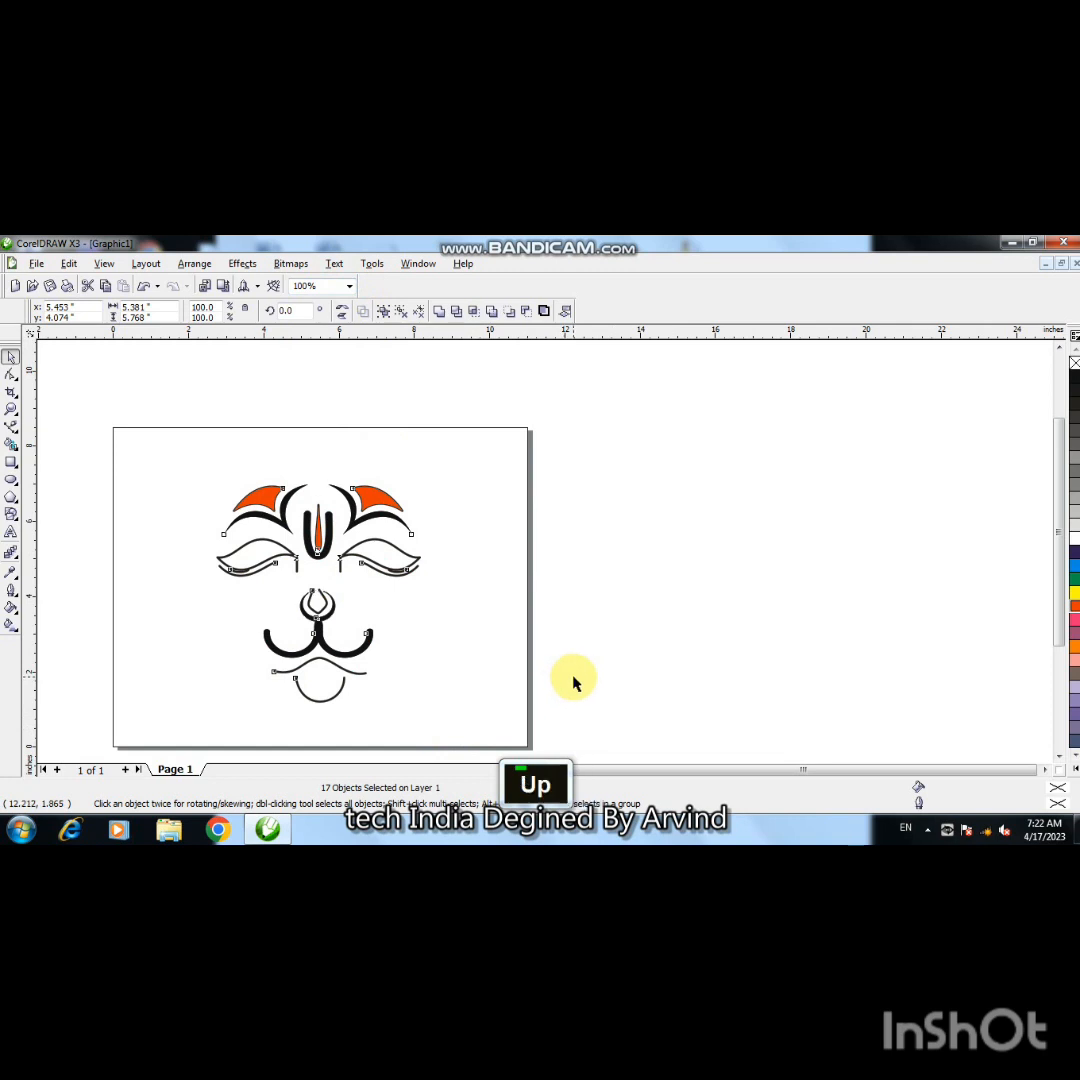
key(Up)
key(Up)
key(Left)
key(Up)
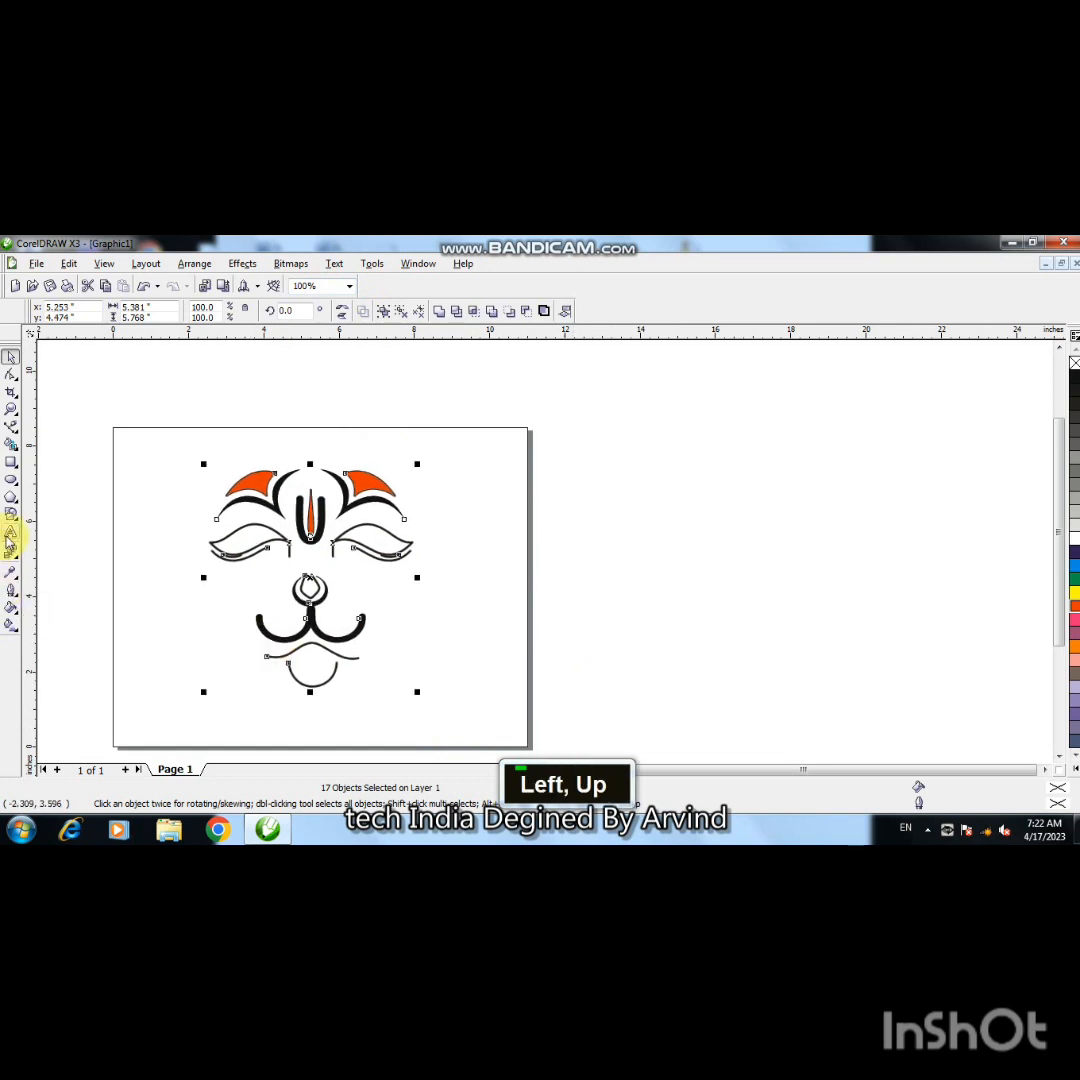
- Start an artistic text line beside the face at about (9.72, 4.80) inches in the Kruti Dev 011 font
click(10, 533)
click(478, 607)
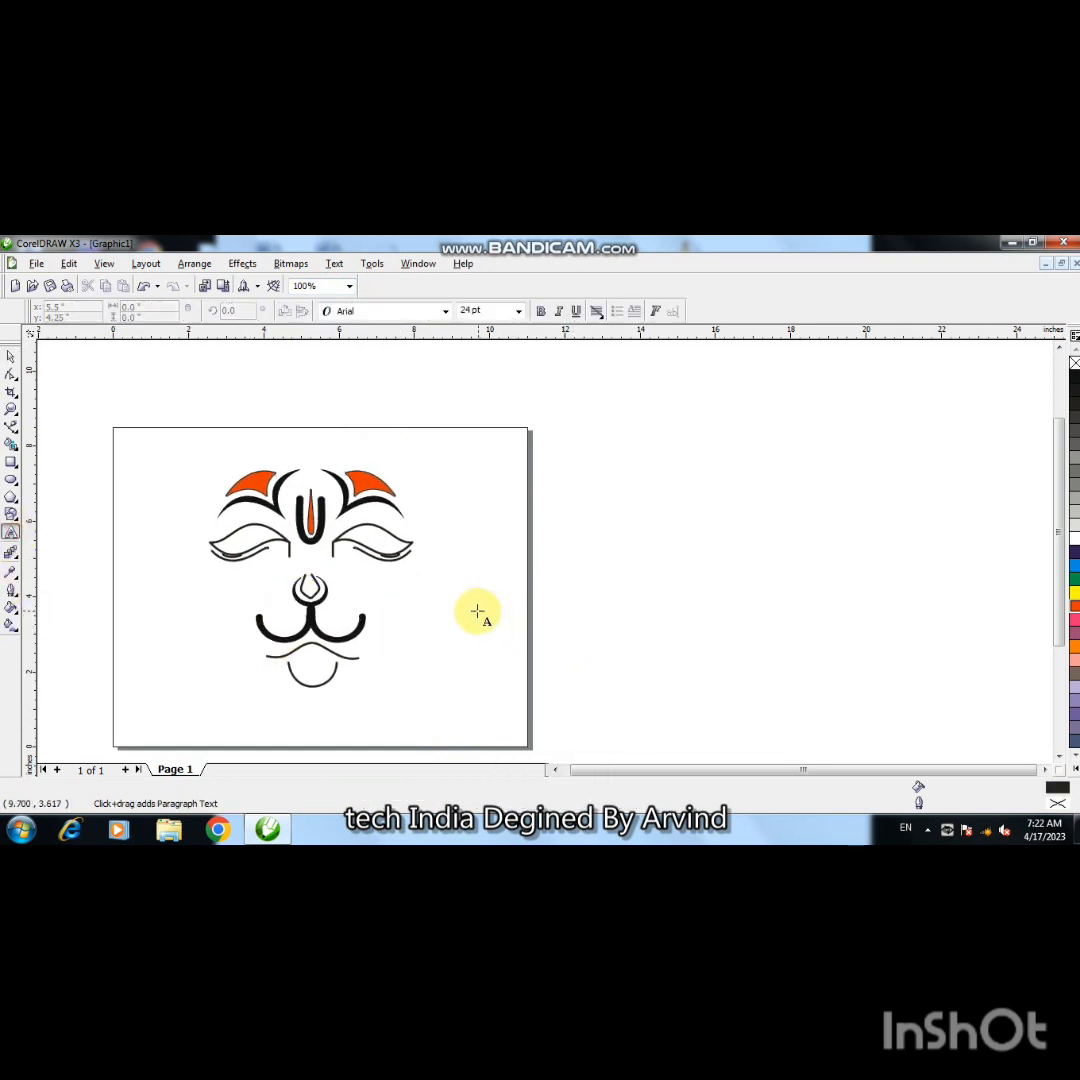
click(445, 312)
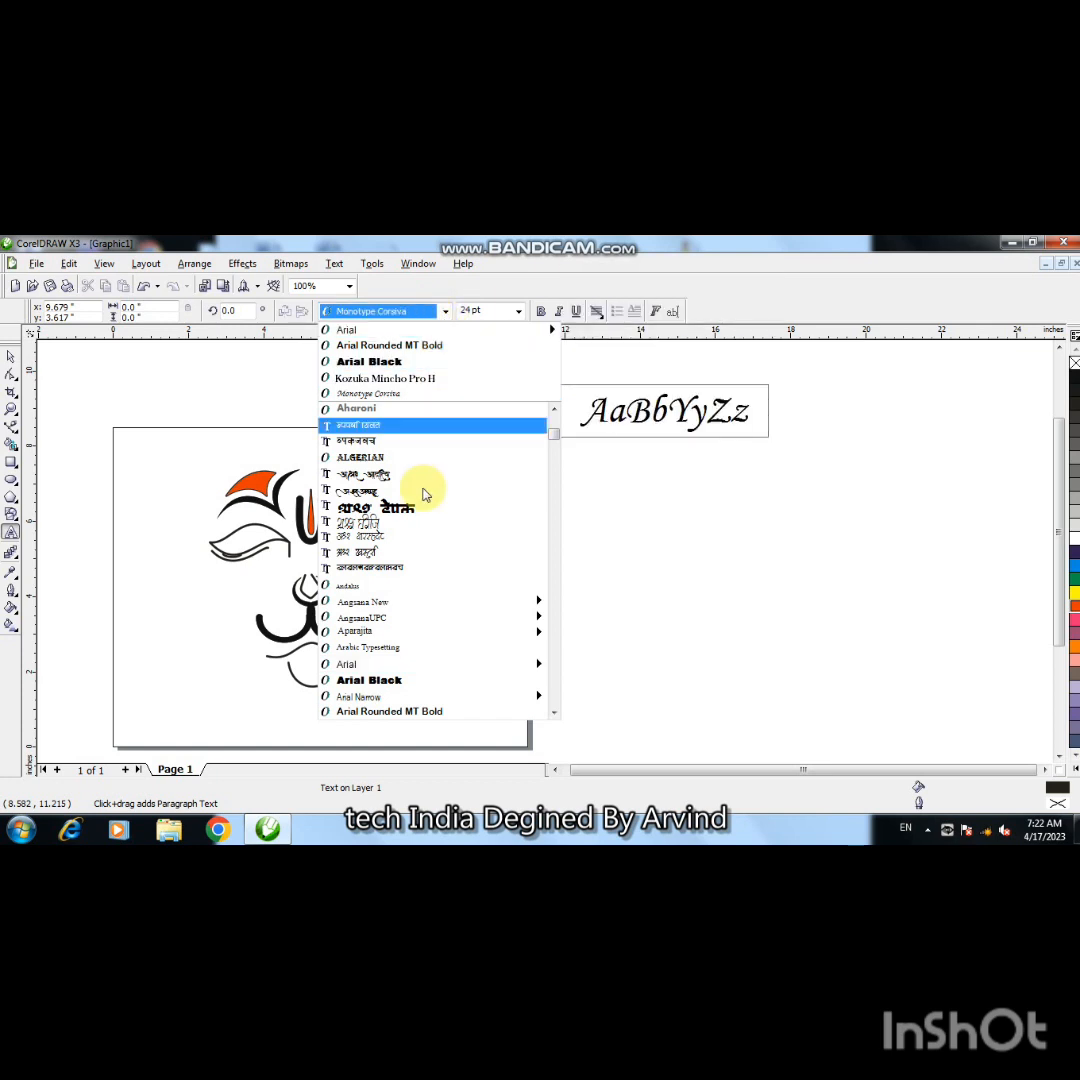
double_click(553, 713)
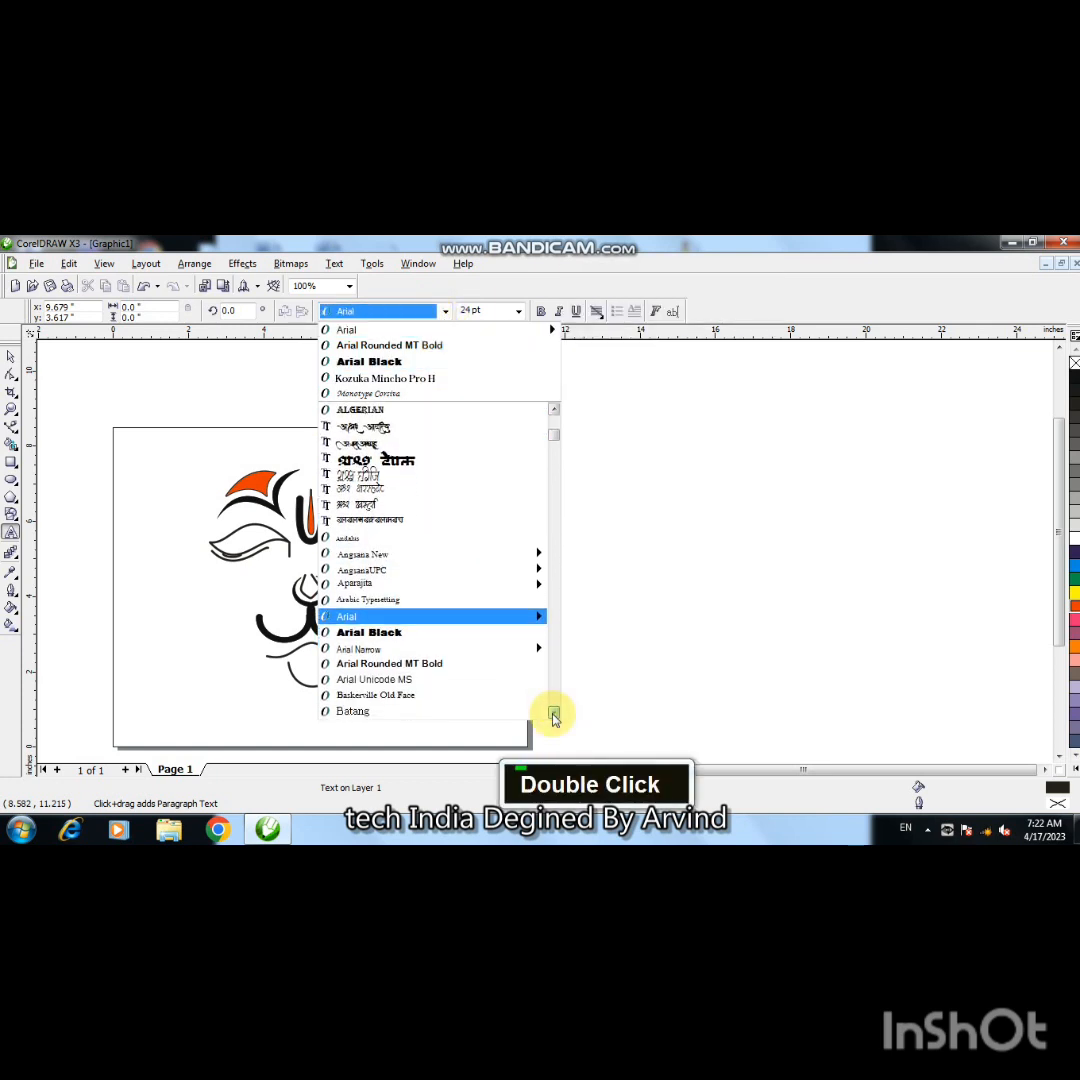
click(554, 714)
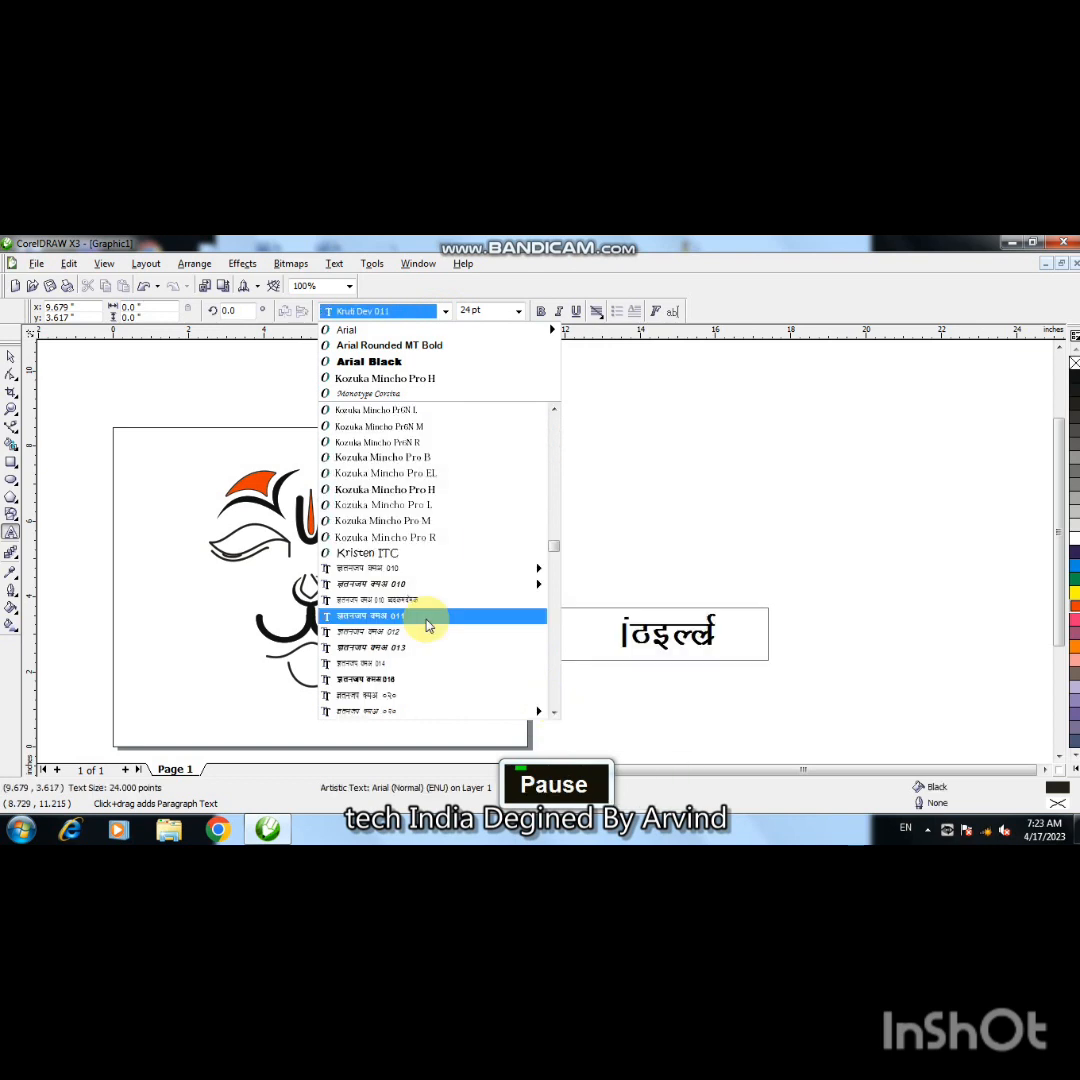
click(427, 618)
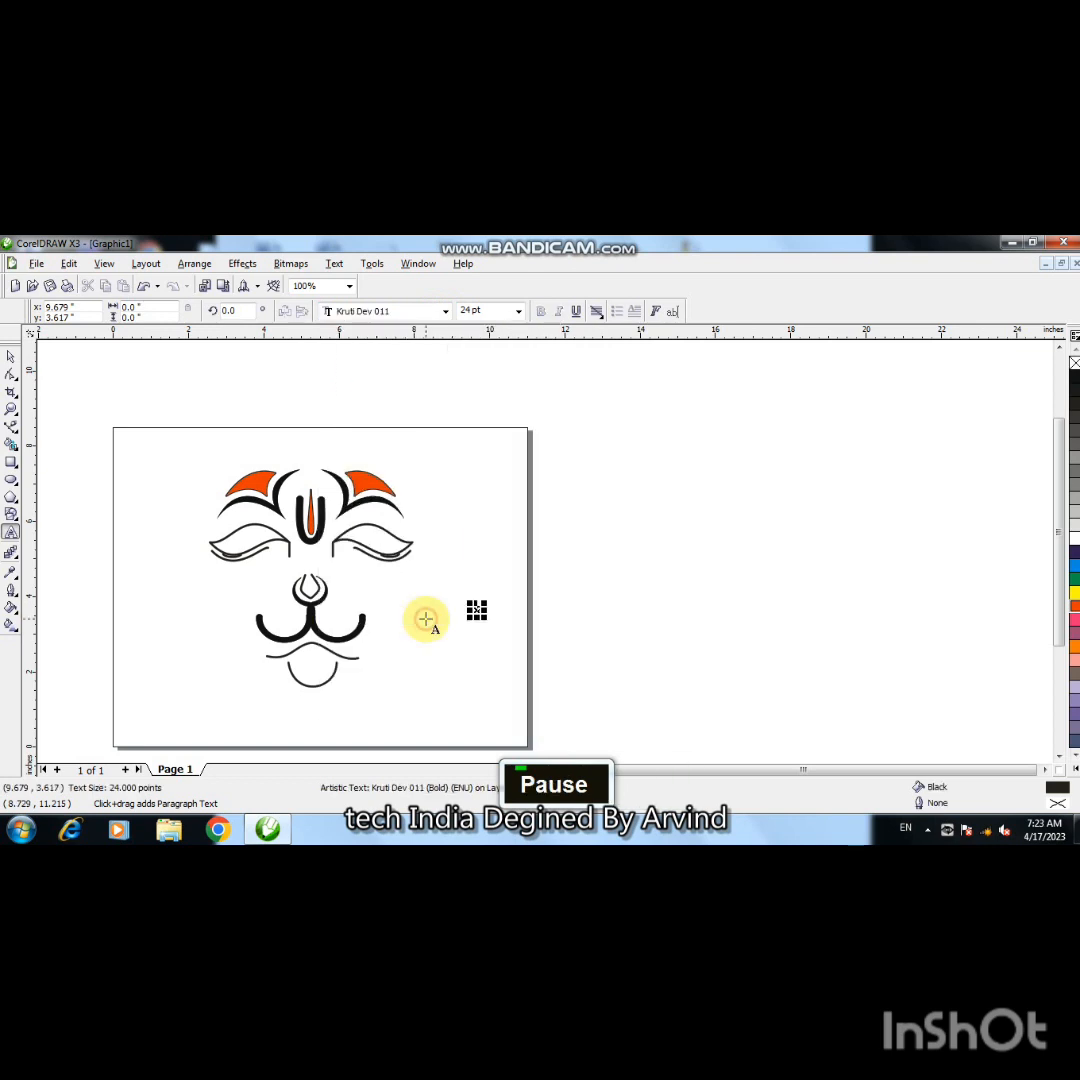
click(479, 565)
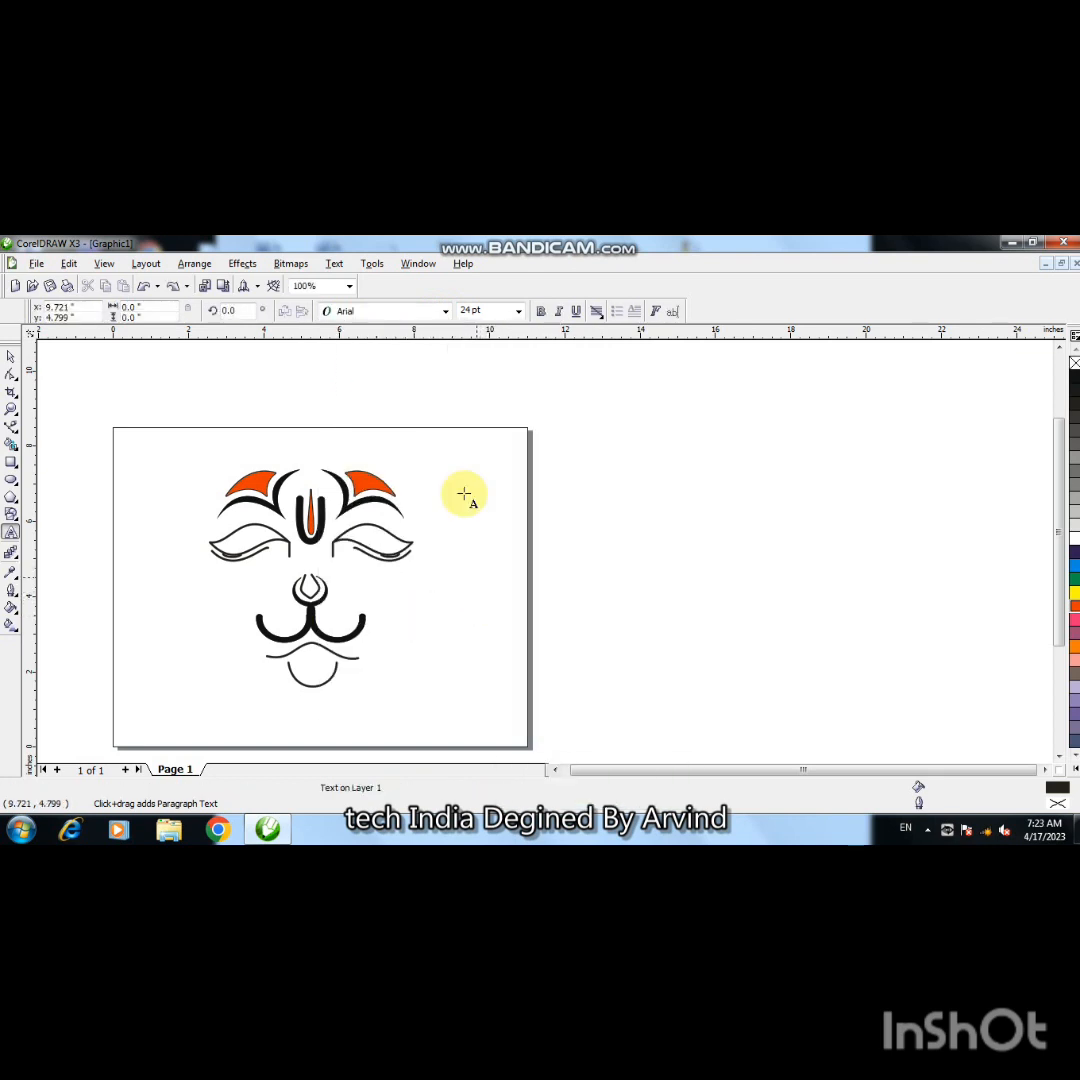
click(446, 311)
click(430, 355)
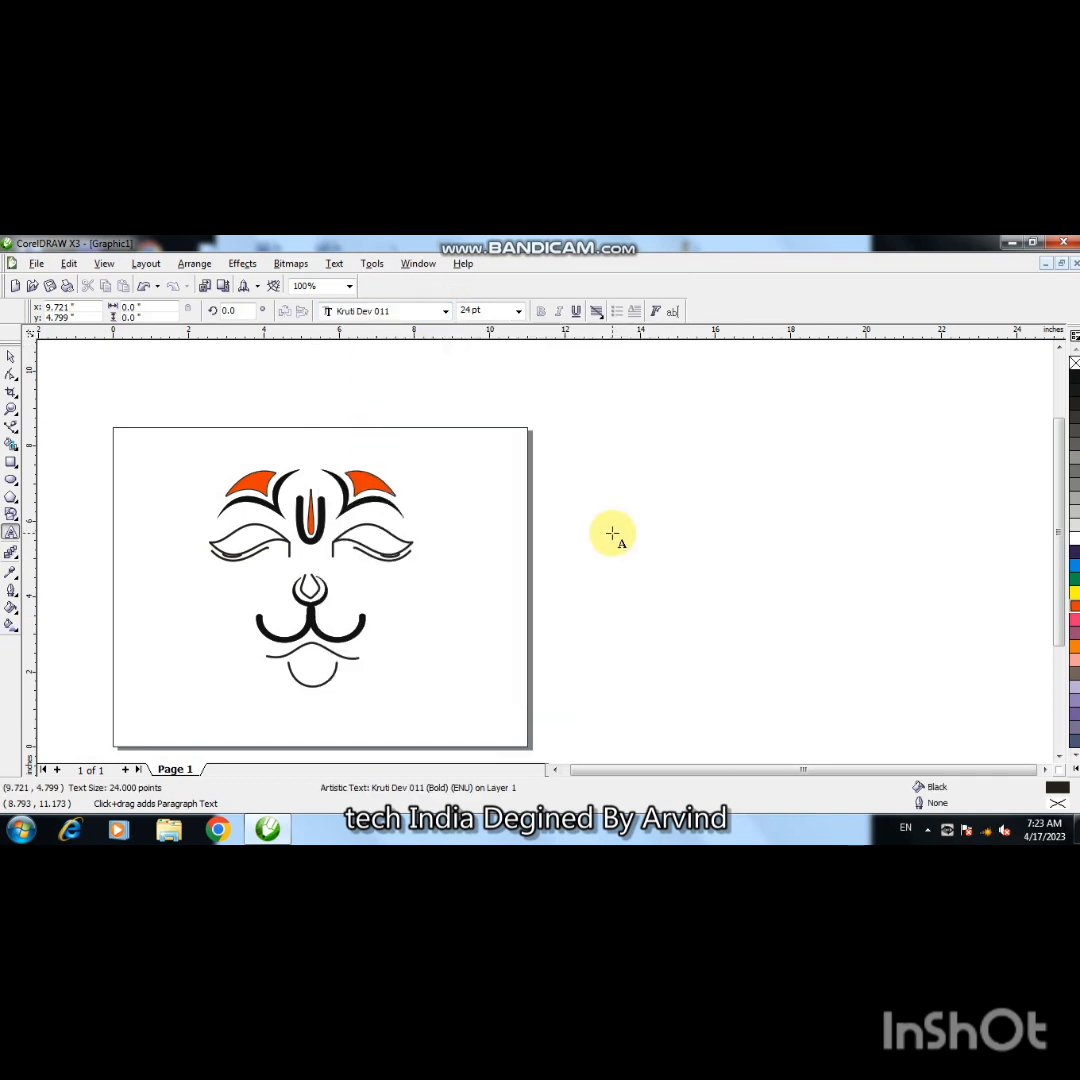
- Enter the Hindi word राम as "jke" in the text line and finish editing it
text(e)
key(BackSpace)
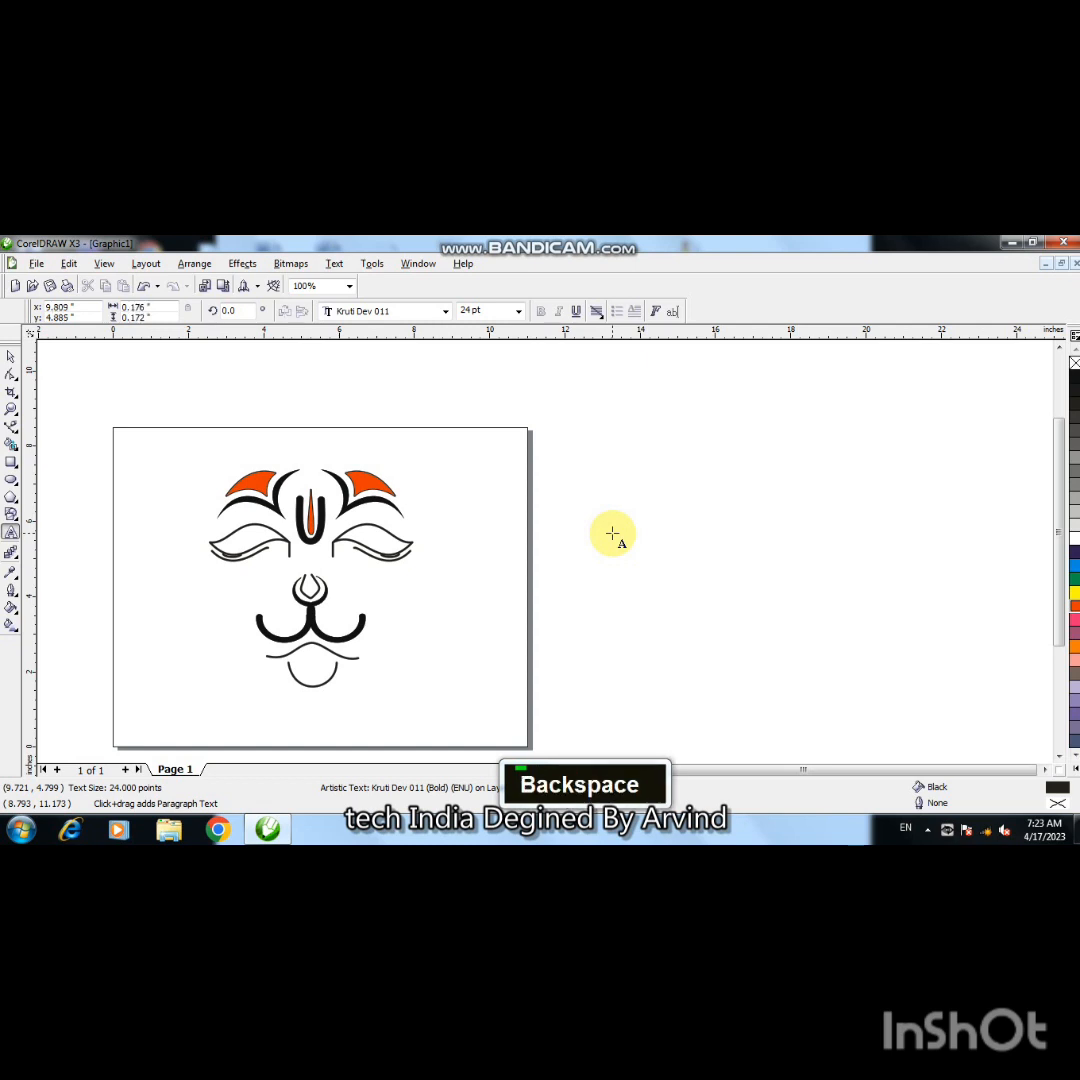
text(ja)
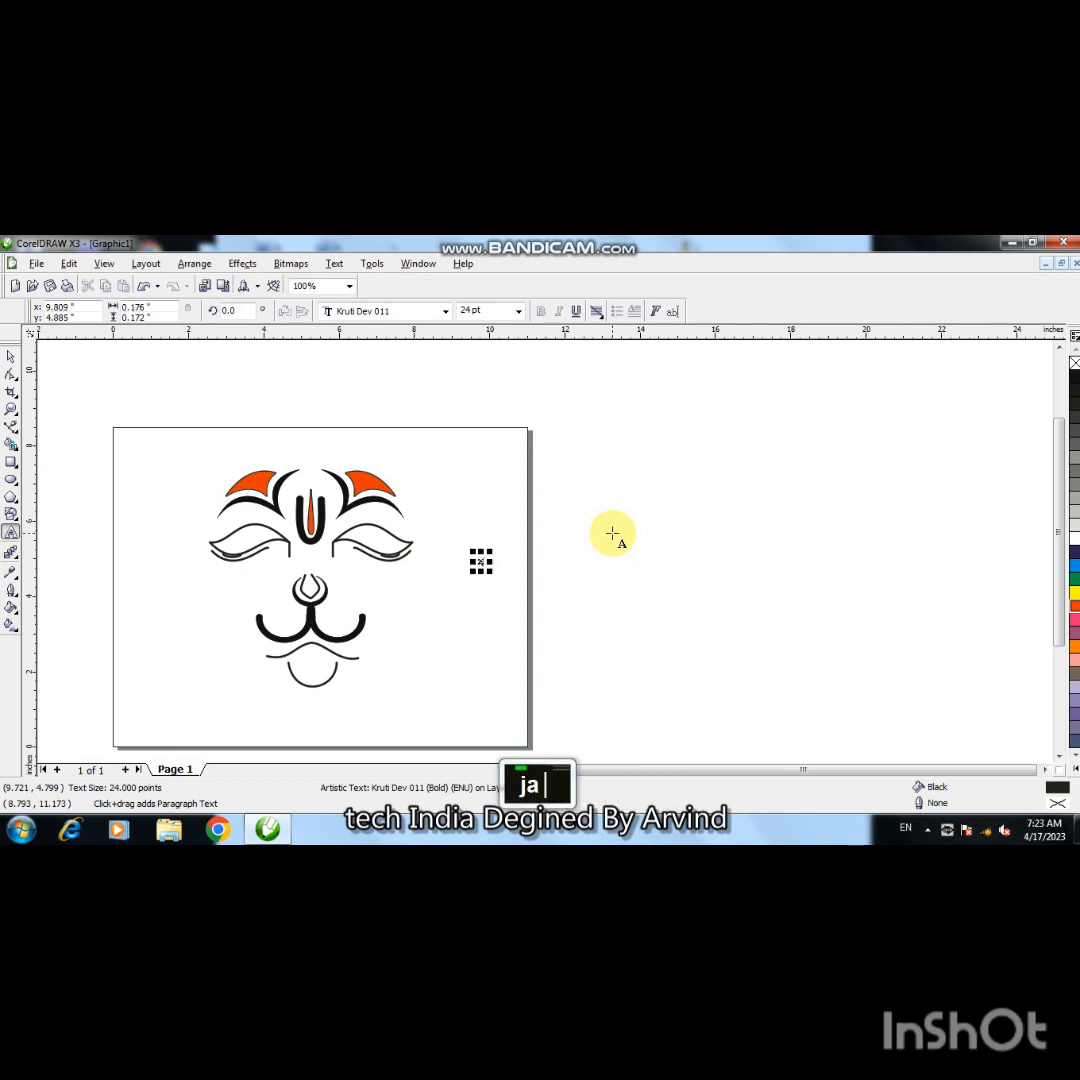
text(jke)
click(11, 358)
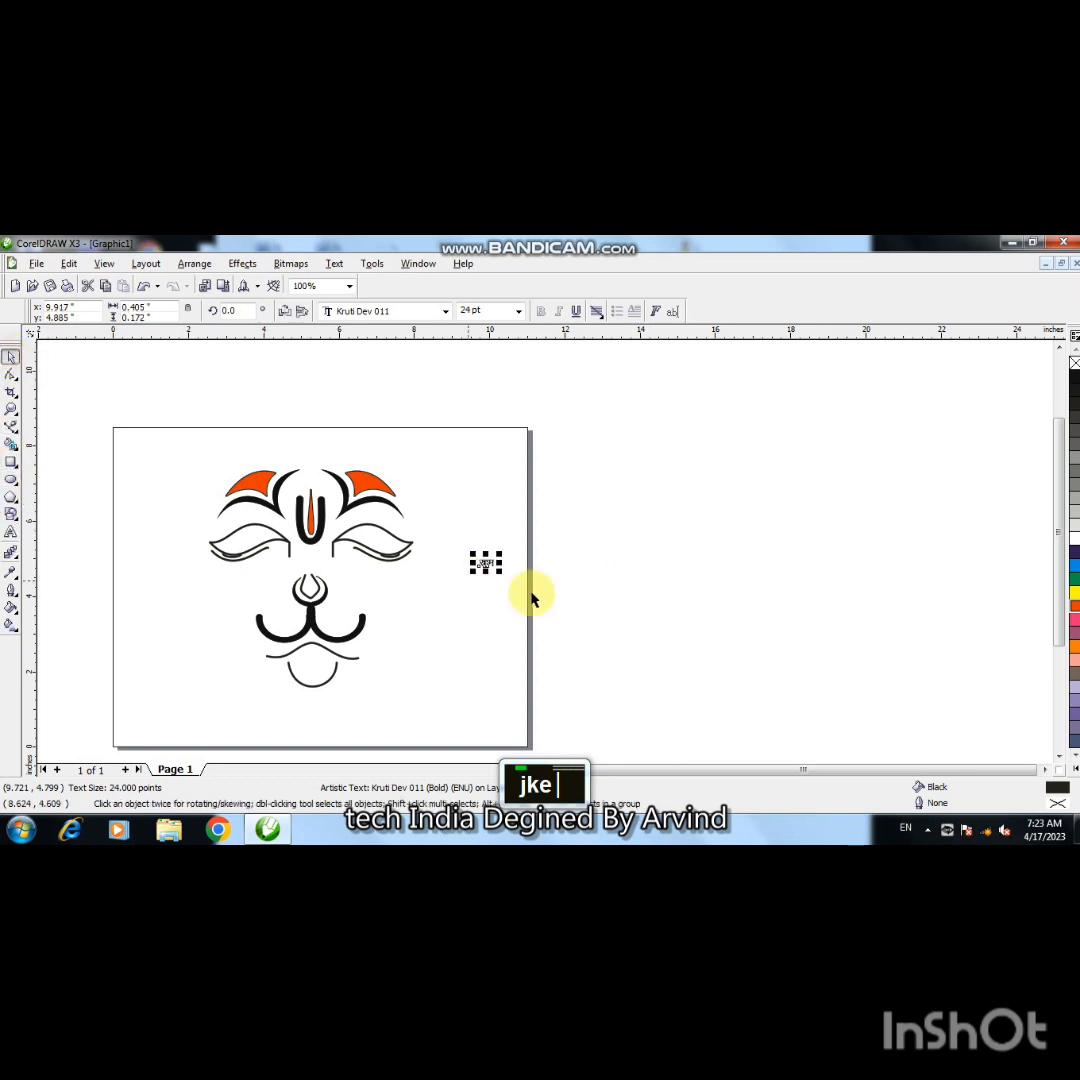
- Scale the राम text from its centre to about 3.32 by 1.41 inches and position it below the chin at about (5.18, 0.63) inches
drag(497, 571, 555, 640)
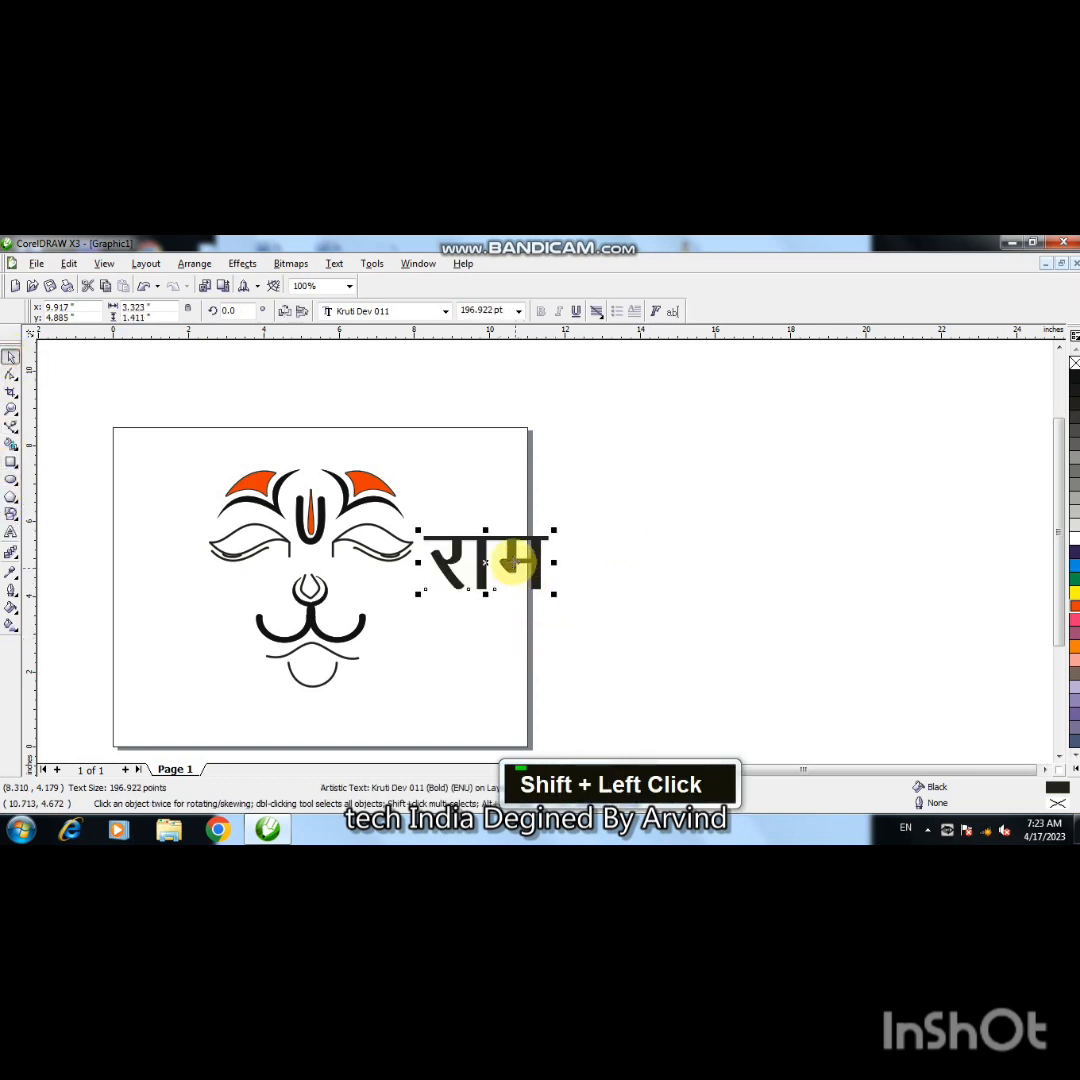
drag(511, 562, 330, 717)
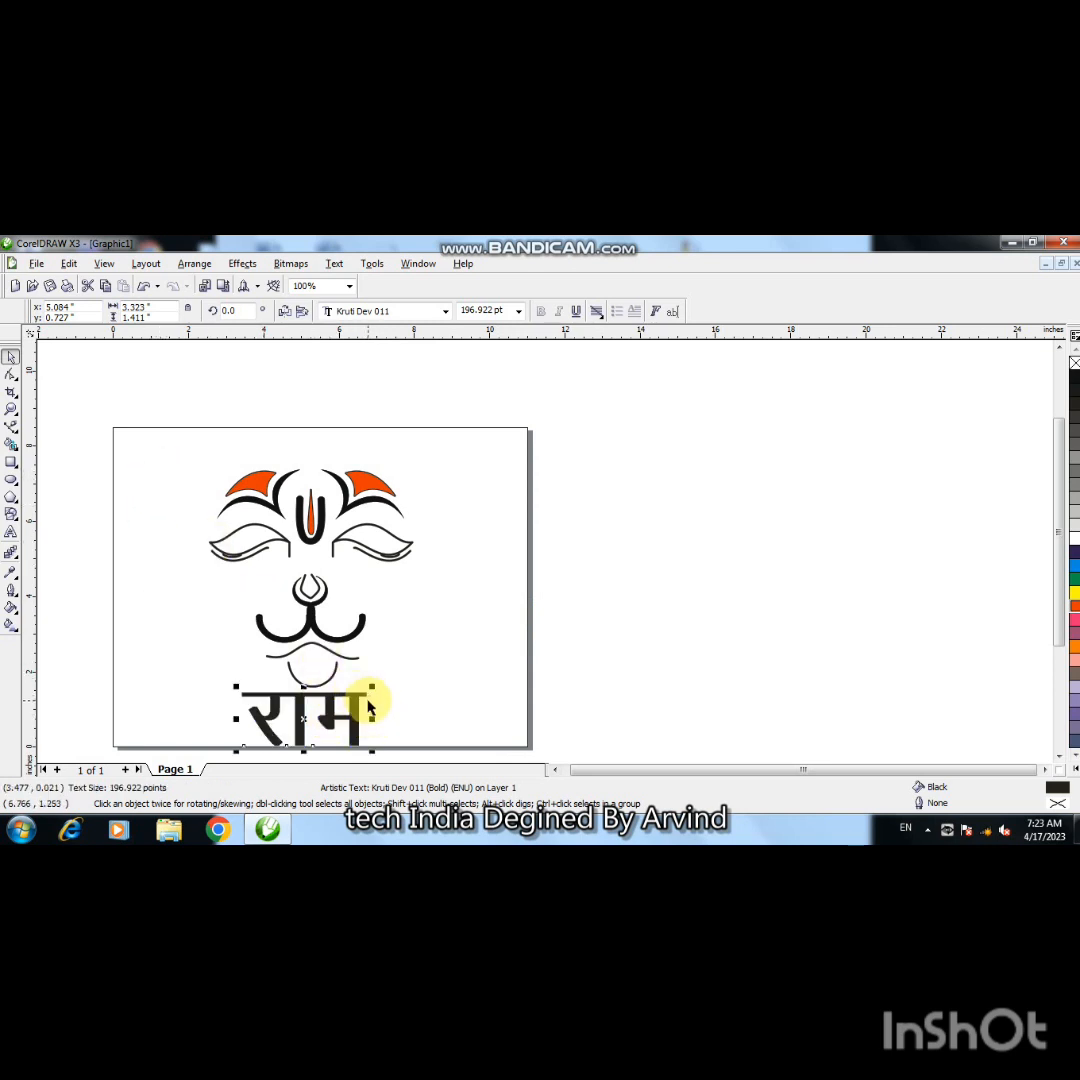
key(Down)
key(Right)
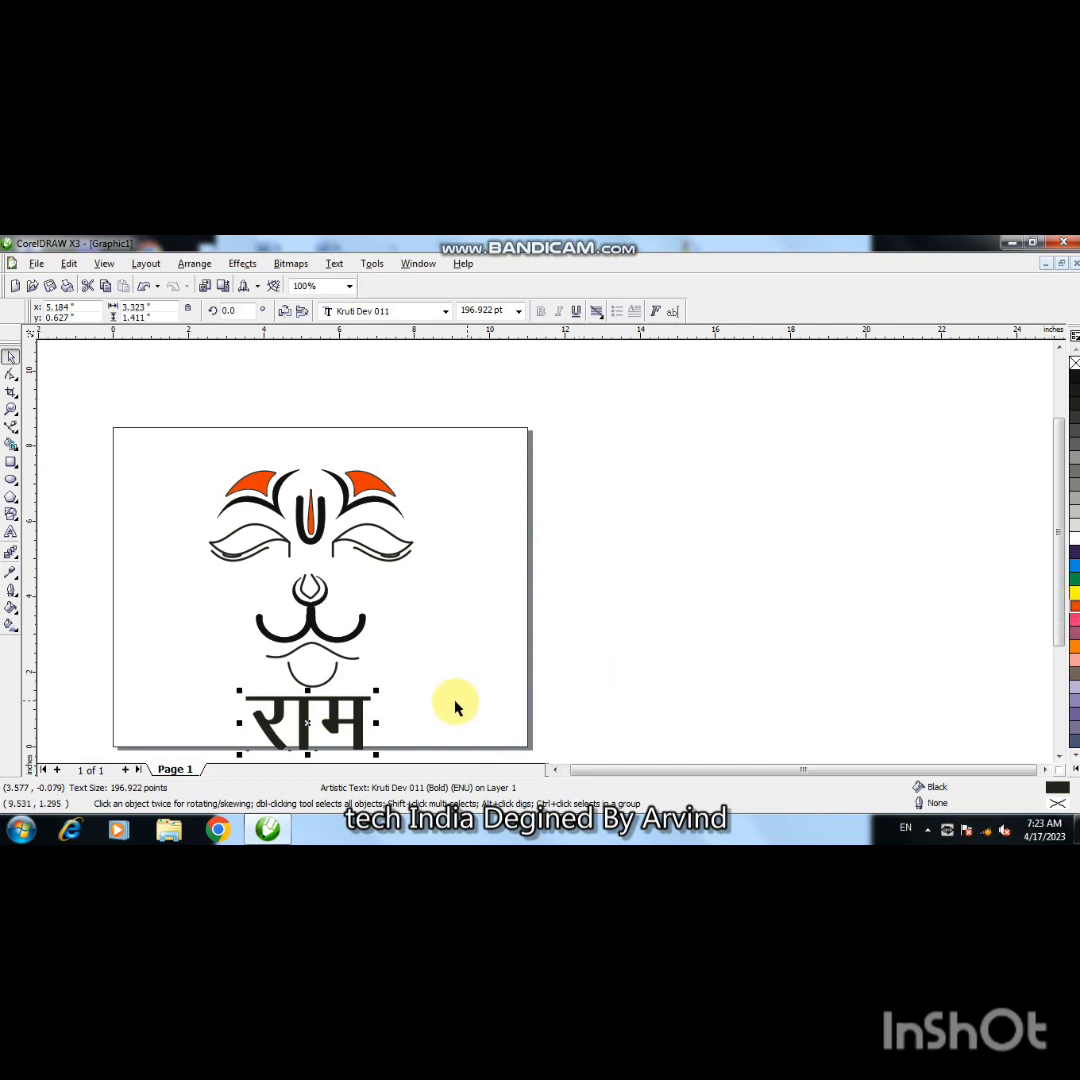
- Colour only the middle vowel sign ा of the राम text red and reselect the whole text object
click(10, 533)
drag(316, 722, 291, 722)
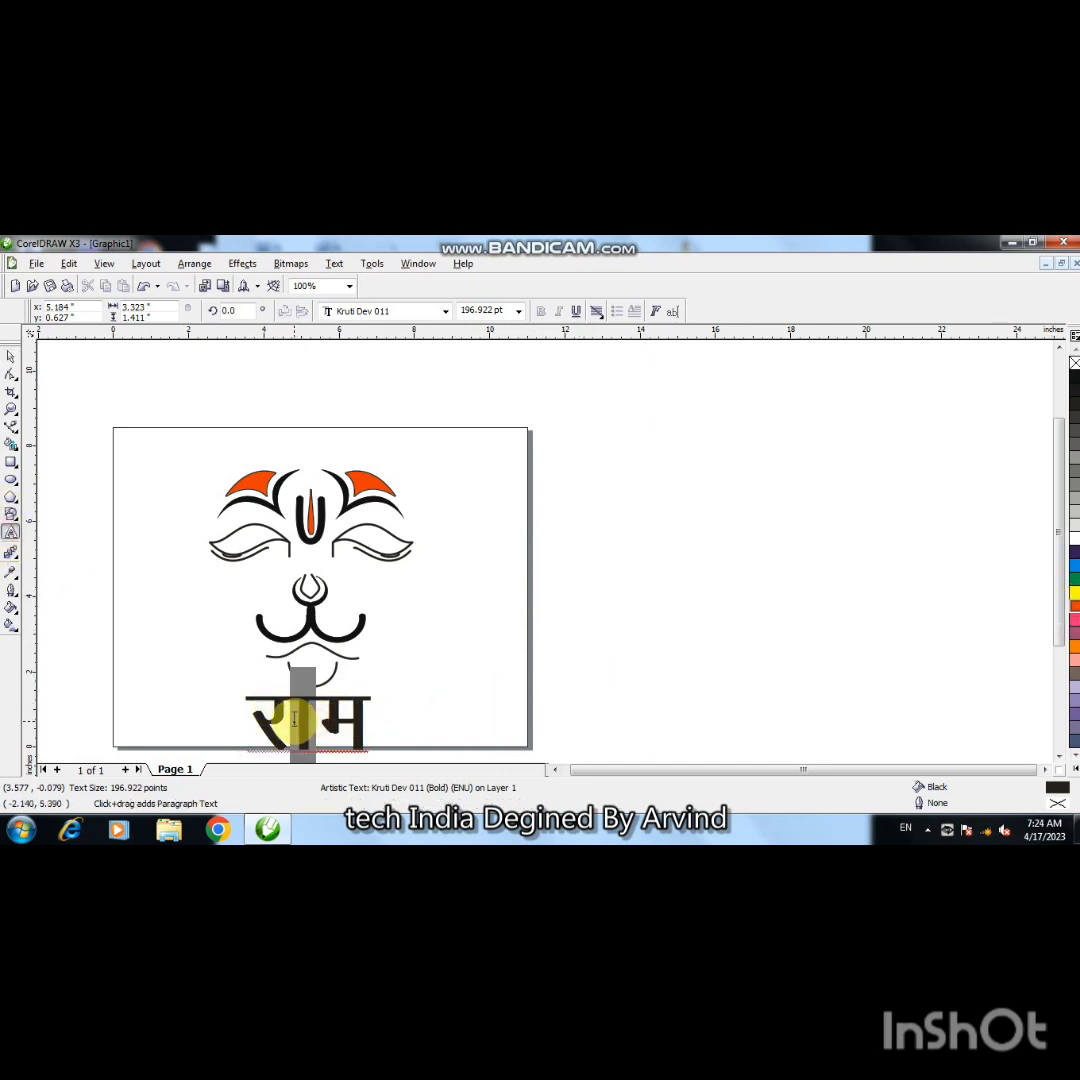
click(1074, 612)
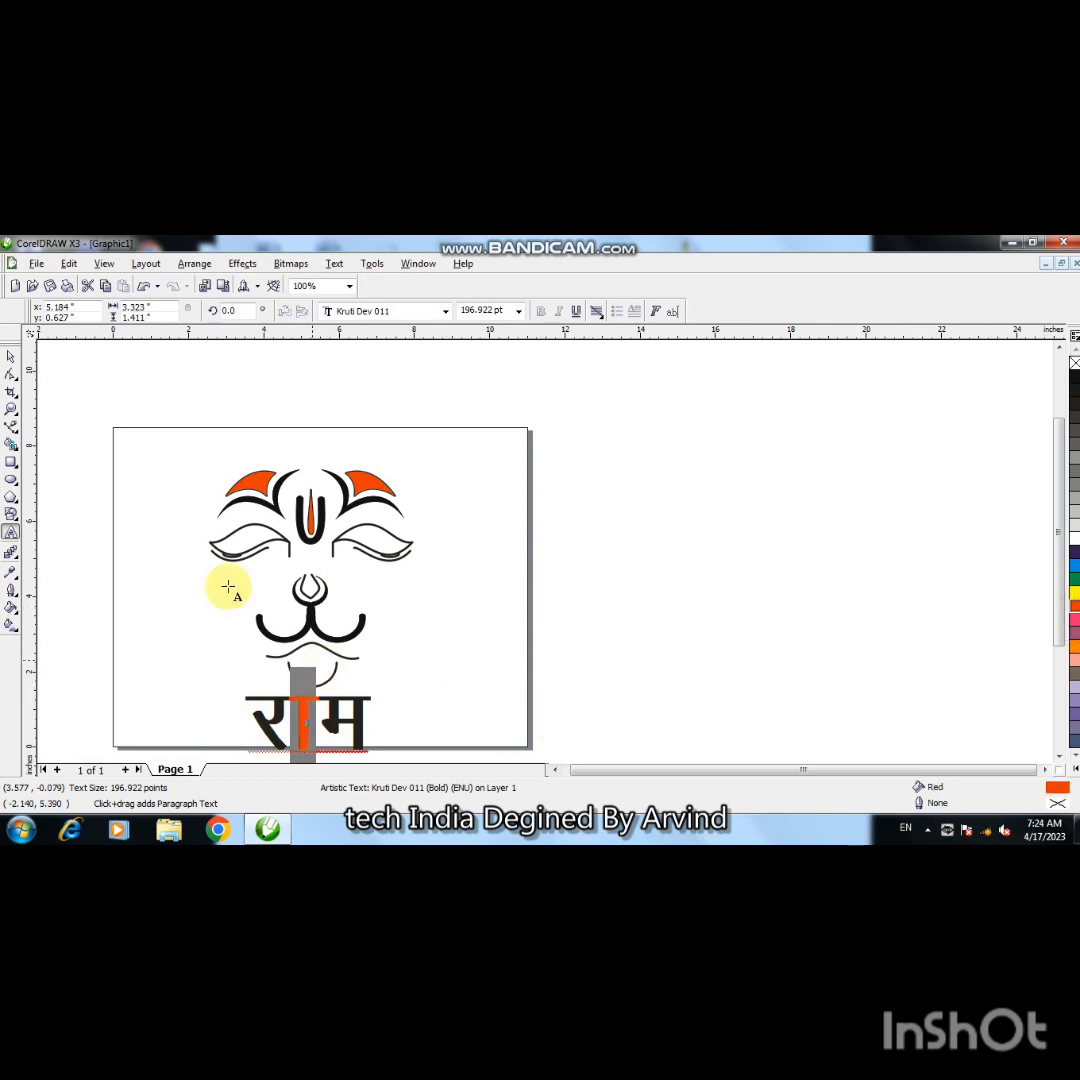
click(12, 357)
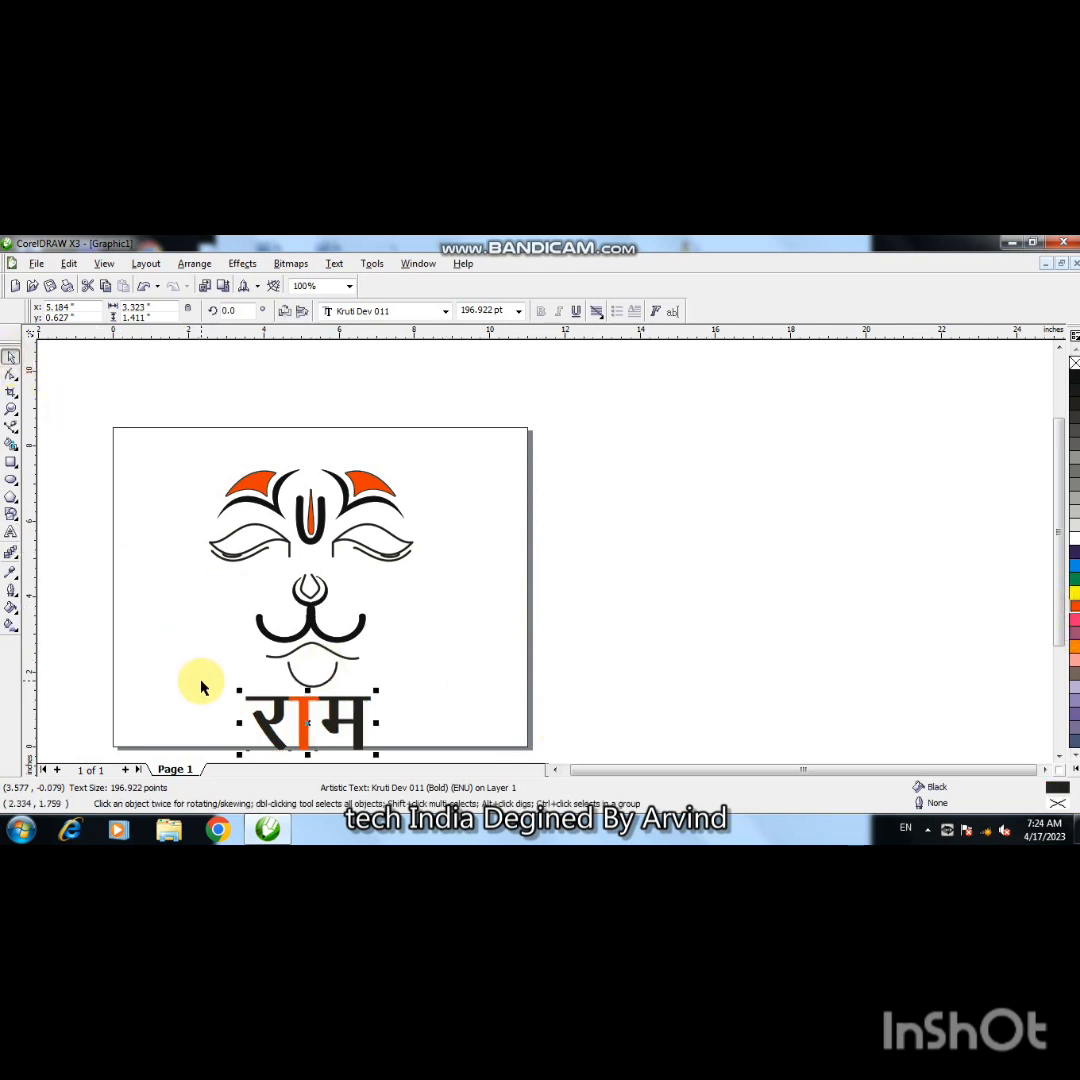
click(411, 704)
click(338, 723)
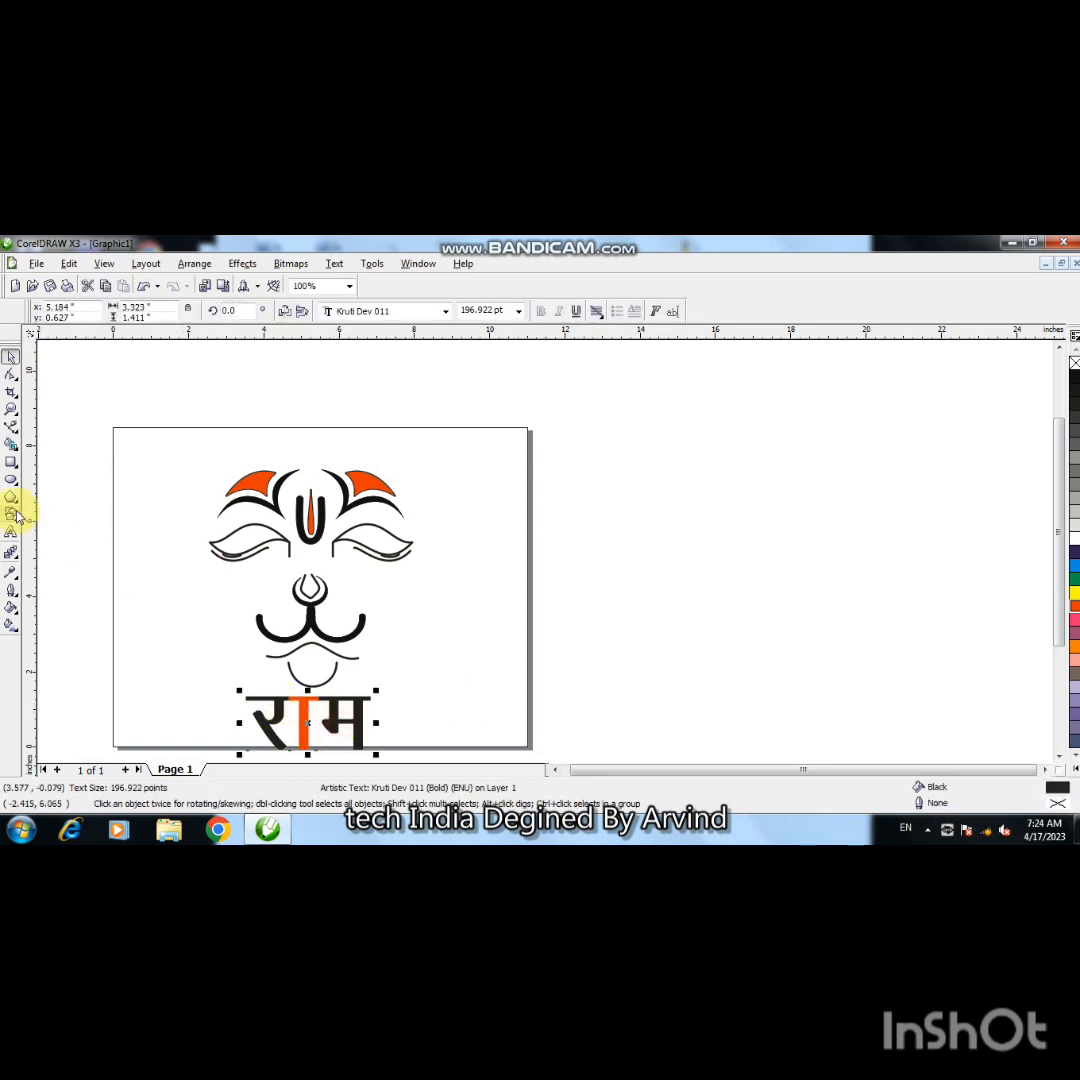
- Select the whole face together with the राम text and move them on the page to about (5.45, 4.24) inches
mouse_move(143, 459)
mouse_down()
mouse_move(447, 762)
mouse_move(482, 771)
mouse_up()
key(Up)
key(Up)
key(Up)
key(Up)
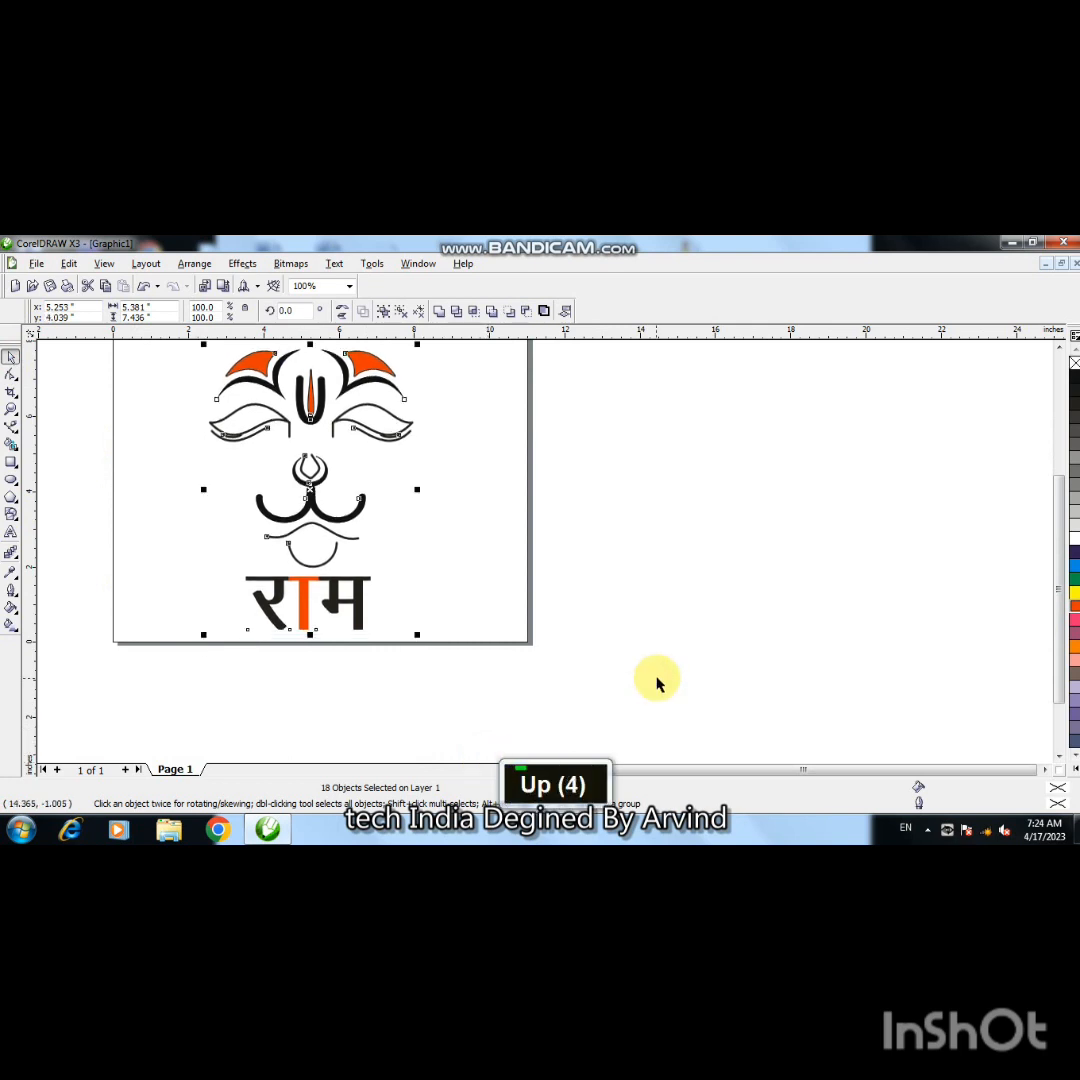
key(Up)
key(Up)
click(1058, 350)
double_click(1058, 350)
key(Up)
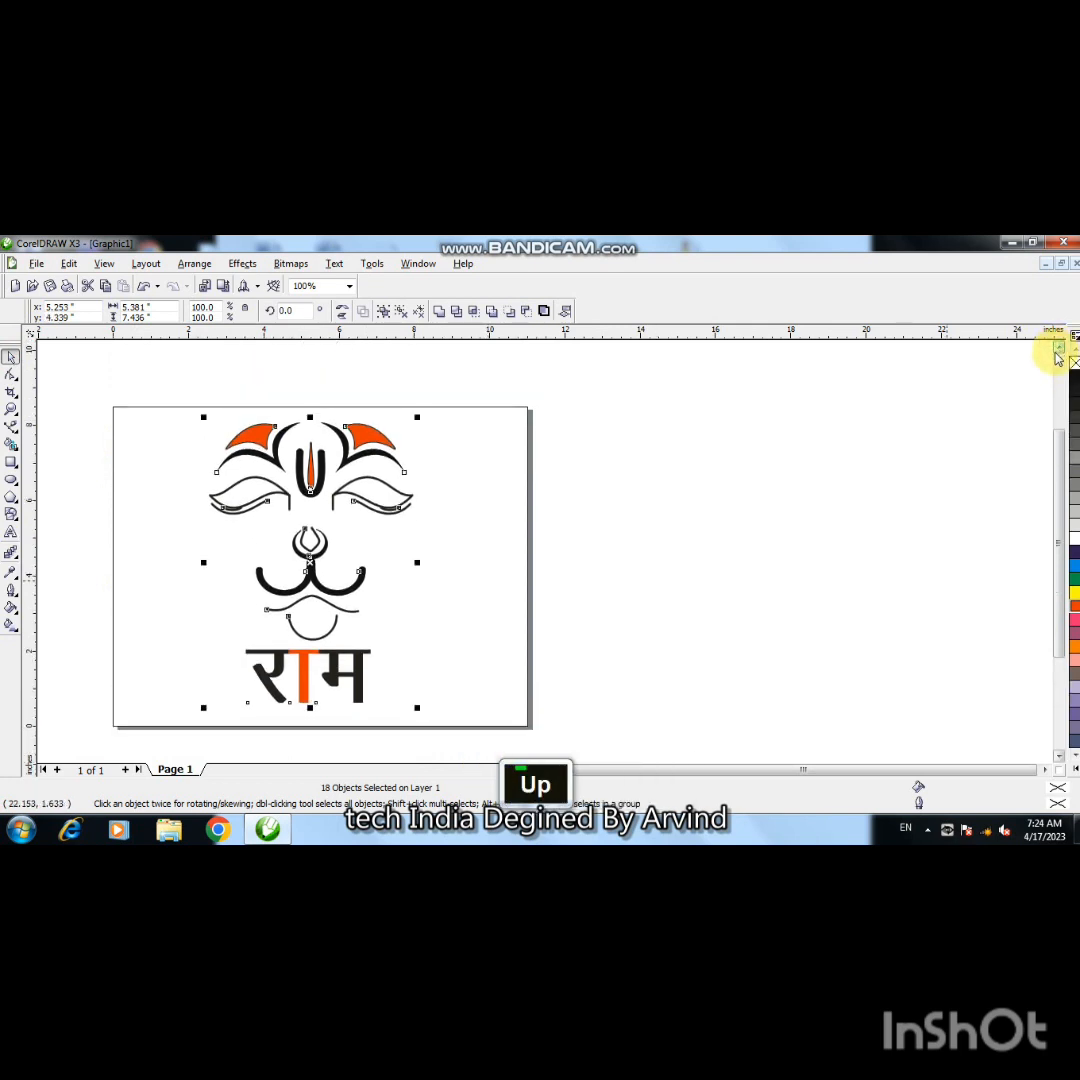
key(Down)
key(Right)
key(Right)
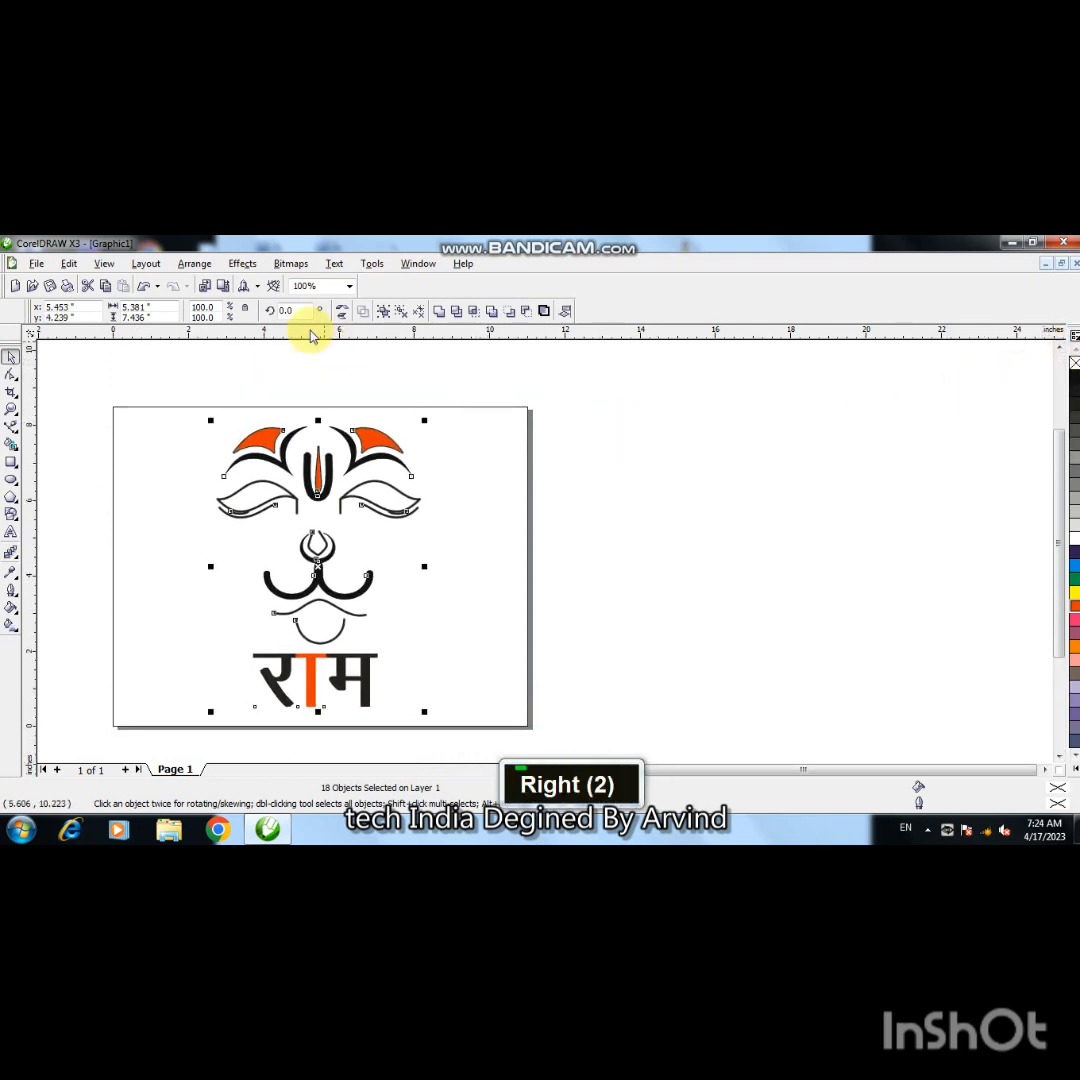
- Open the list of zoom levels
click(349, 286)
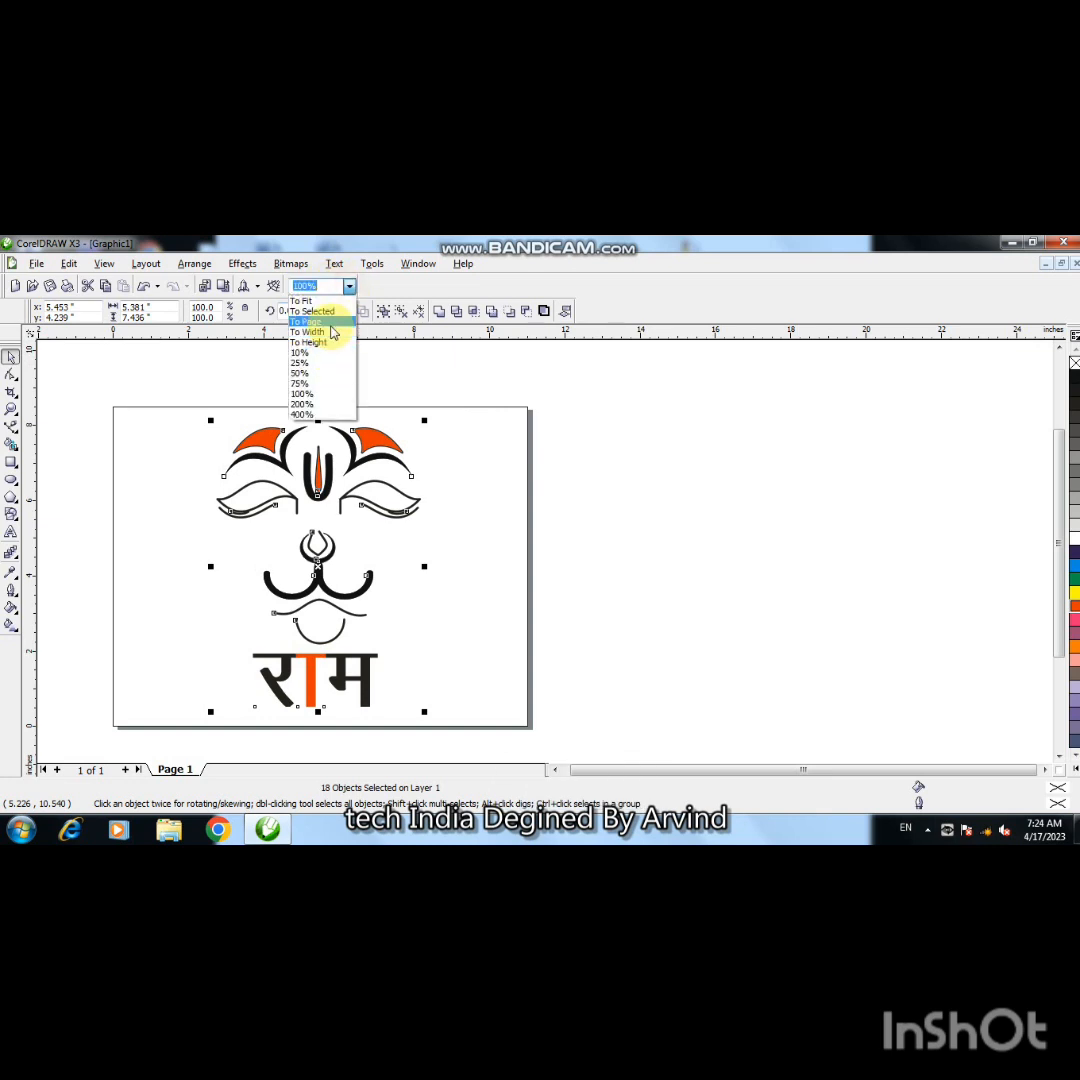